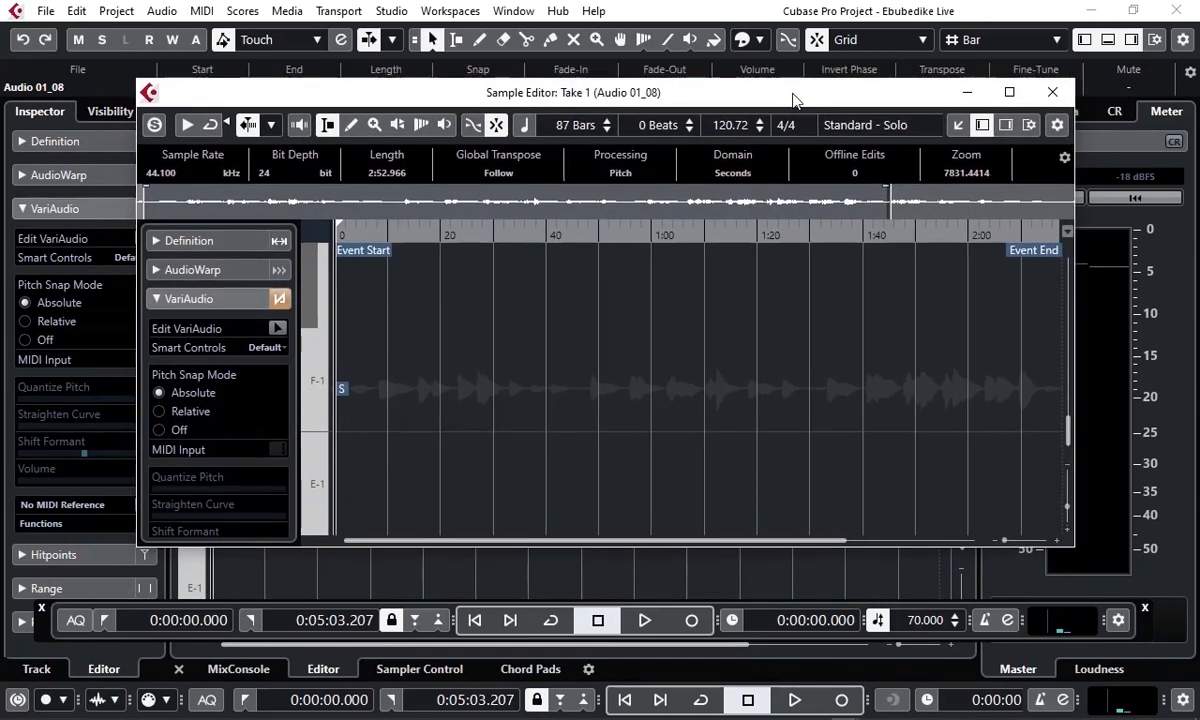
Step: Close the floating Sample Editor and display the master stem and the hf MIDI event in the lower zone editor
click(1053, 93)
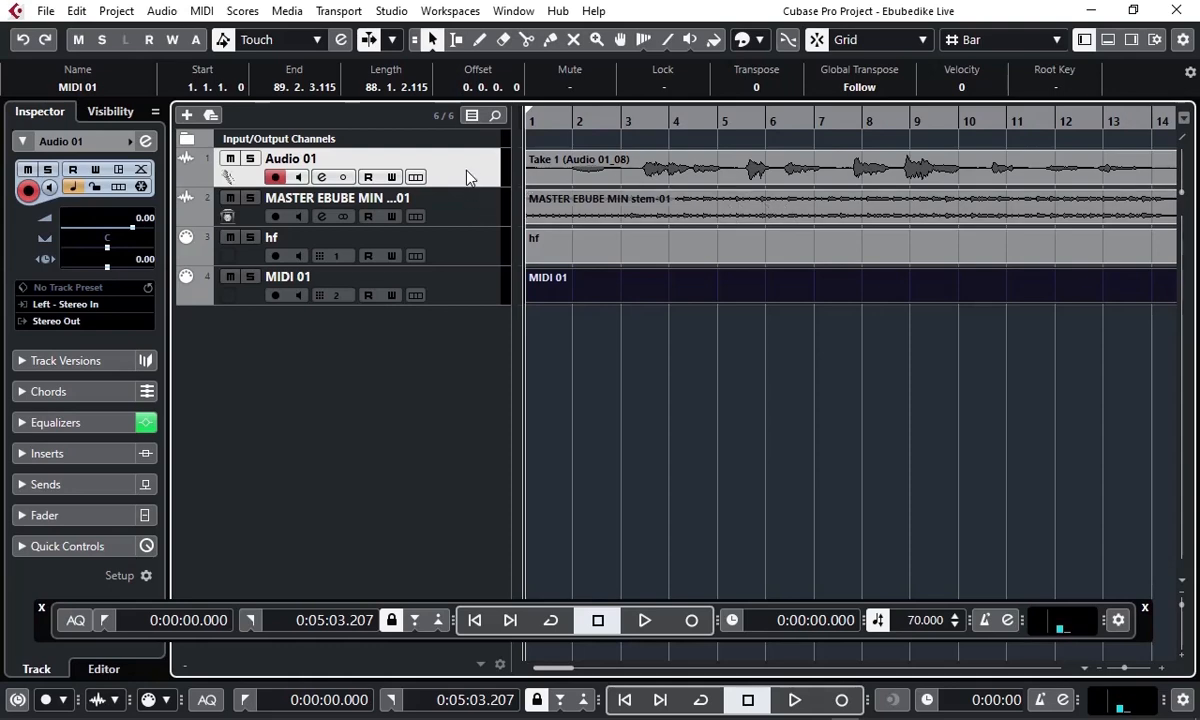
click(686, 186)
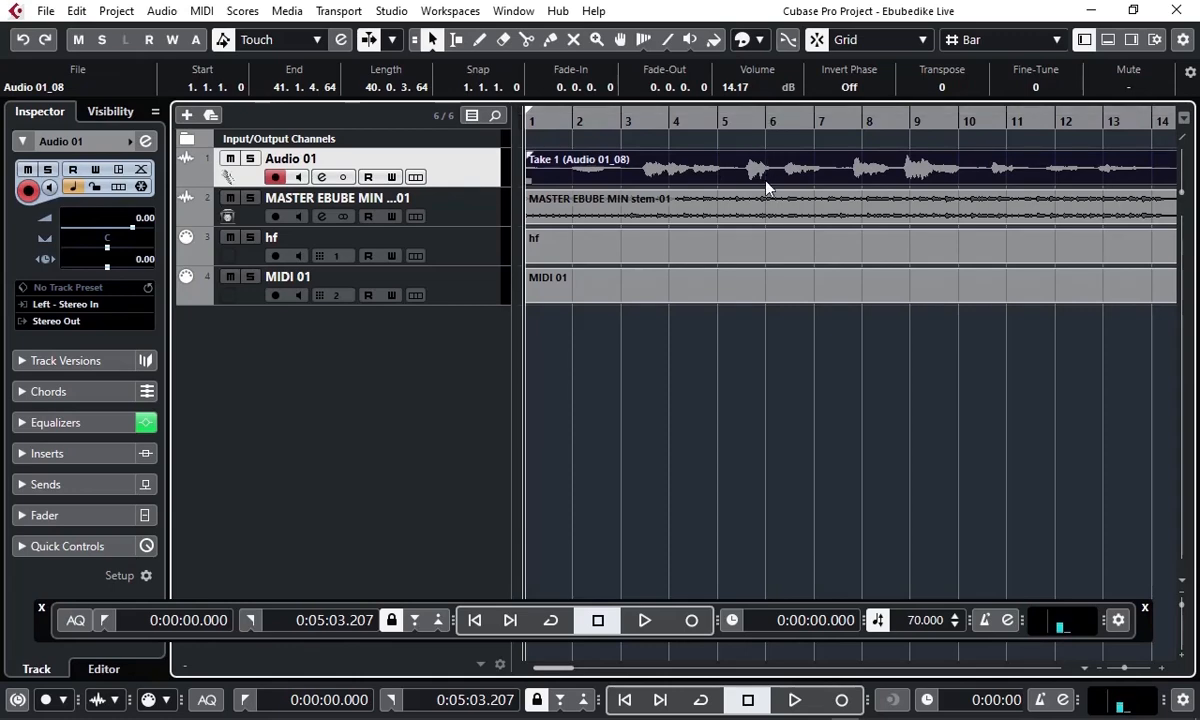
double_click(739, 214)
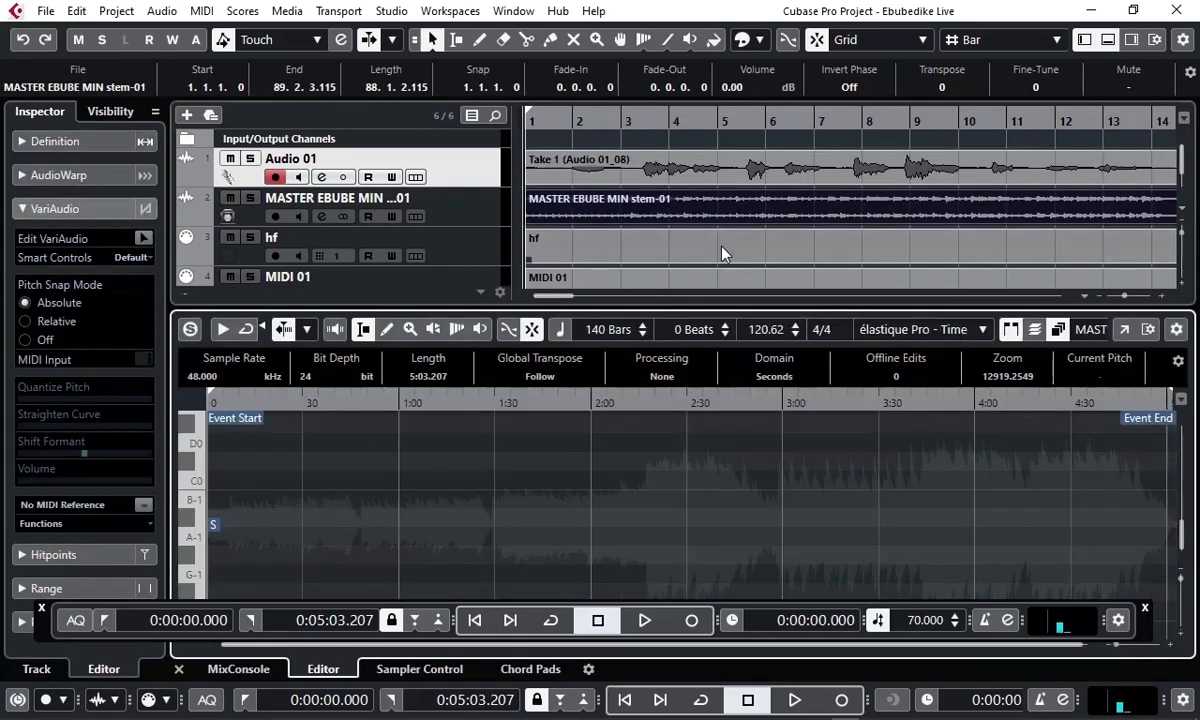
click(727, 248)
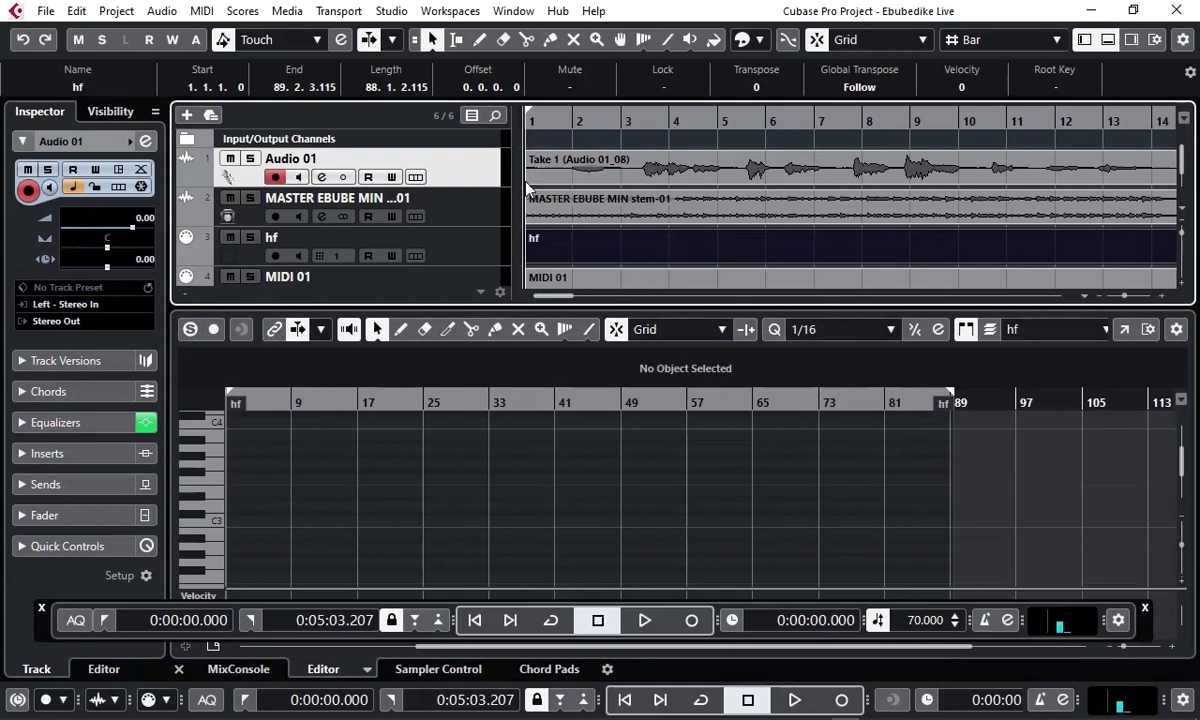
Step: Hide the lower zone, and switch the left zone off and back on
click(1108, 39)
click(1108, 39)
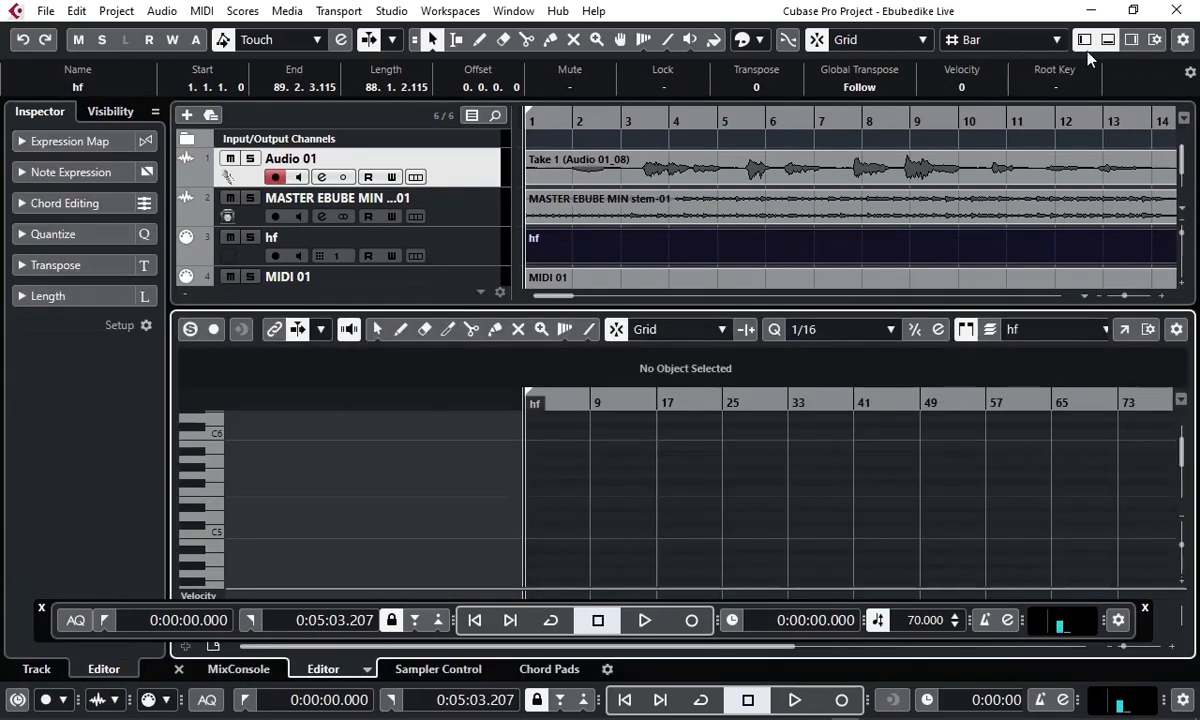
click(1106, 39)
click(1084, 40)
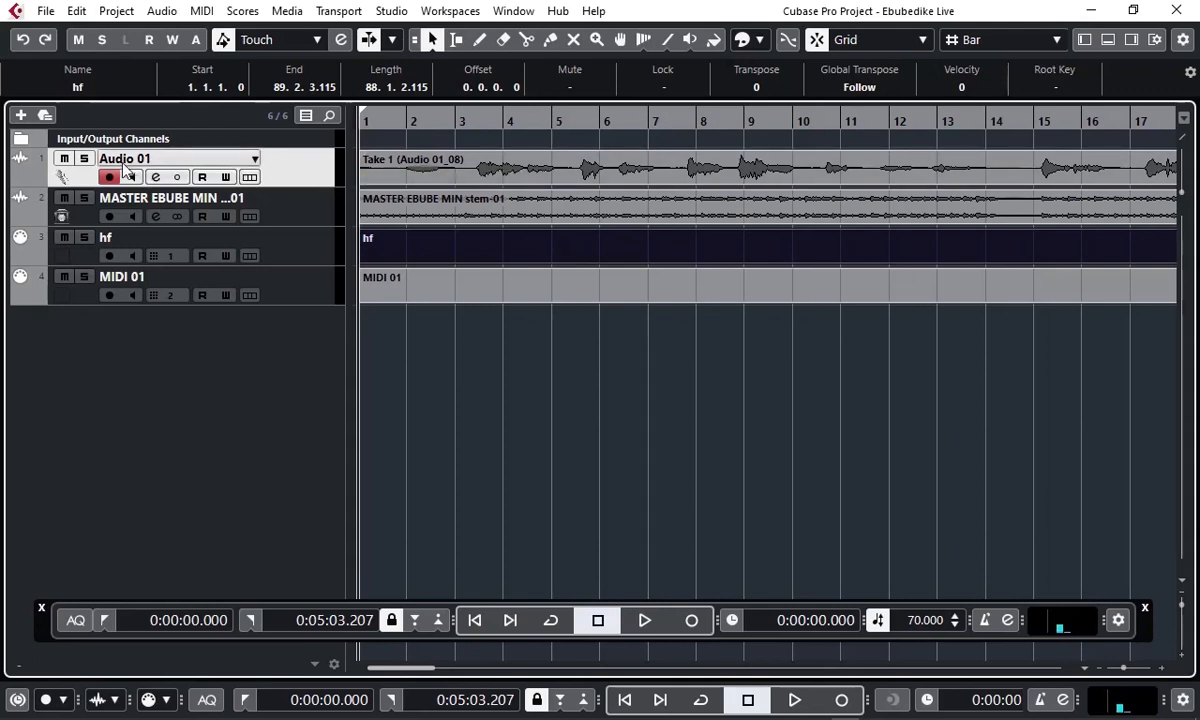
click(1082, 41)
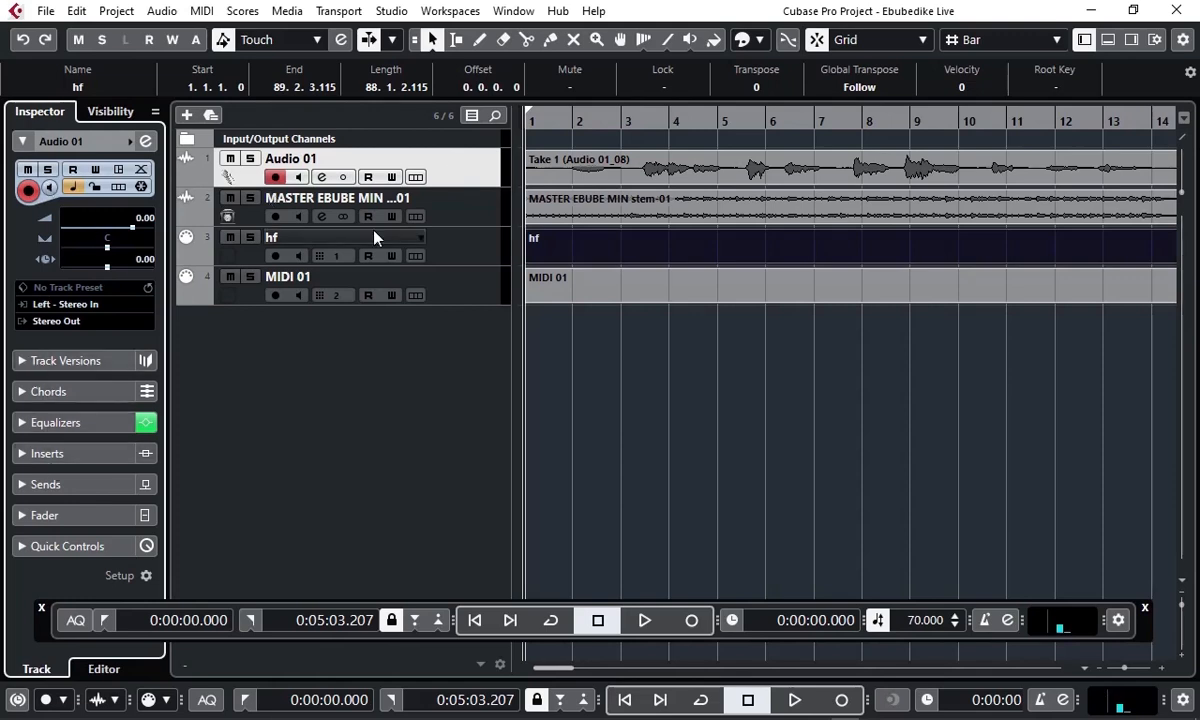
Step: View the Audio 01 track's equalizer and basic track settings in the Inspector, and toggle the left zone off and on
click(444, 209)
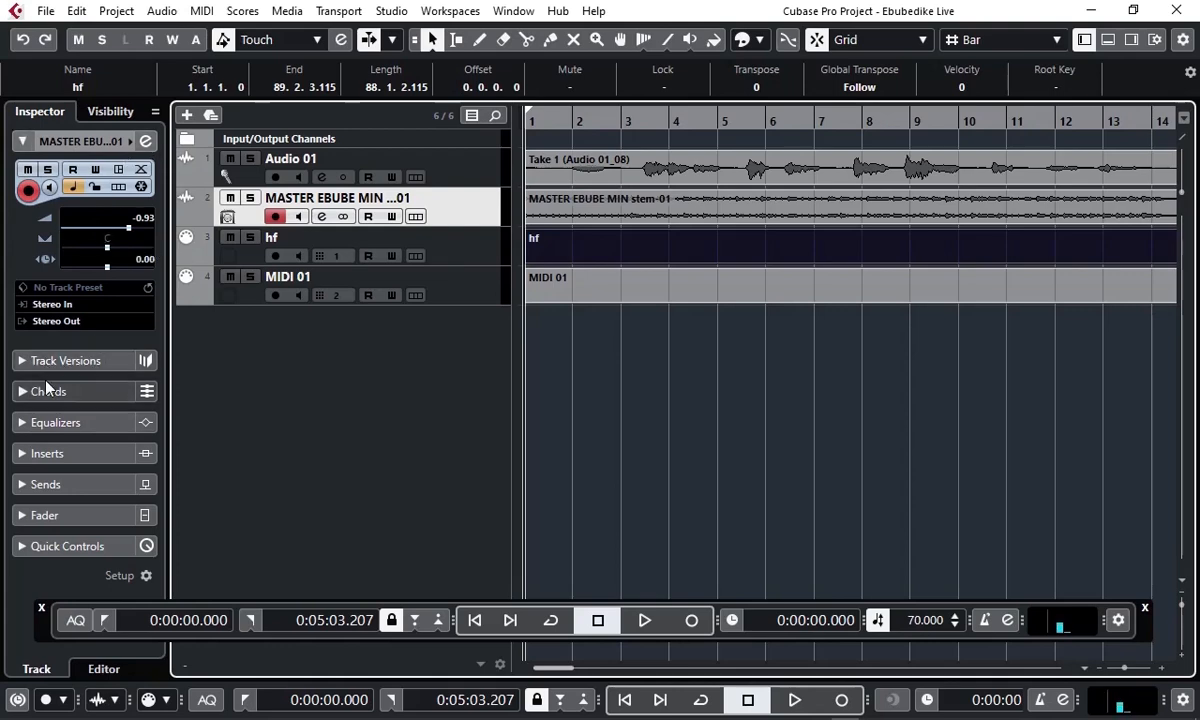
click(450, 172)
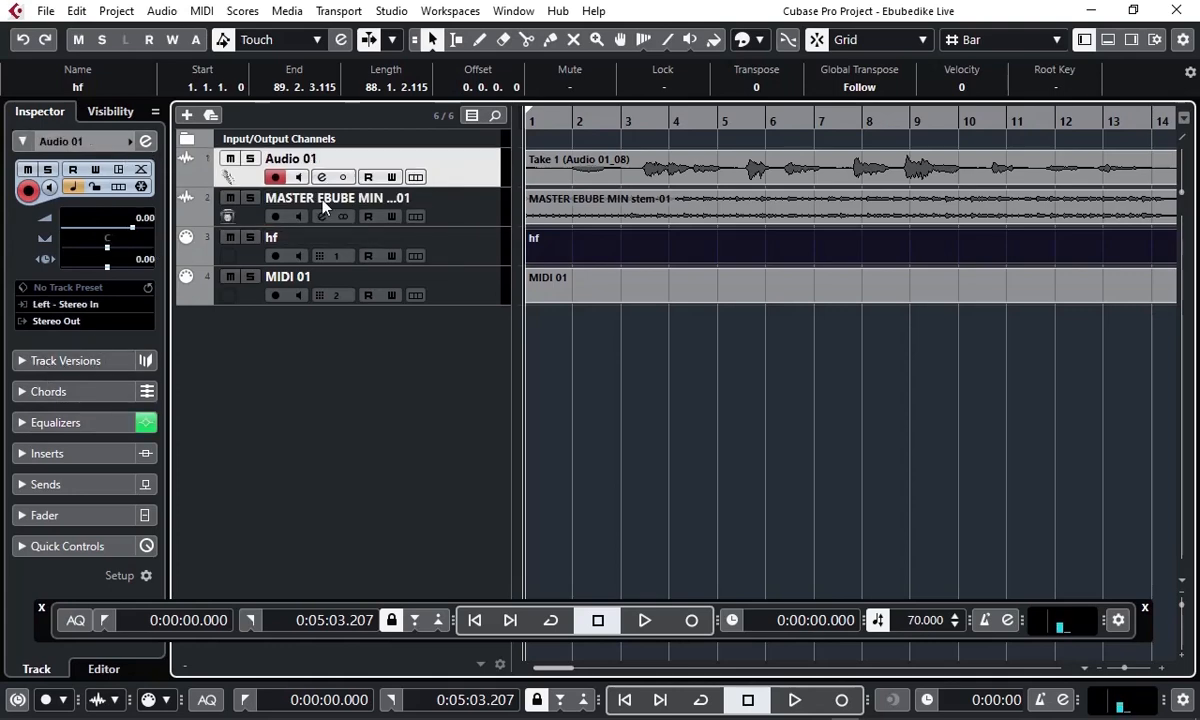
click(23, 428)
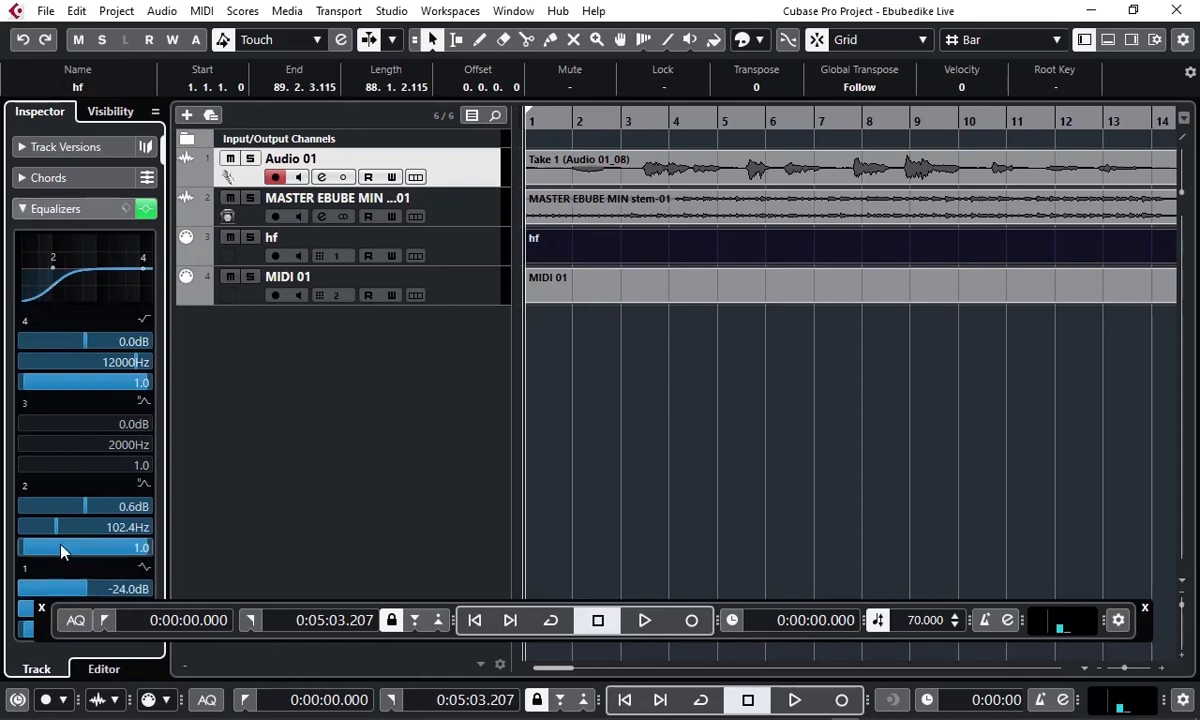
click(20, 209)
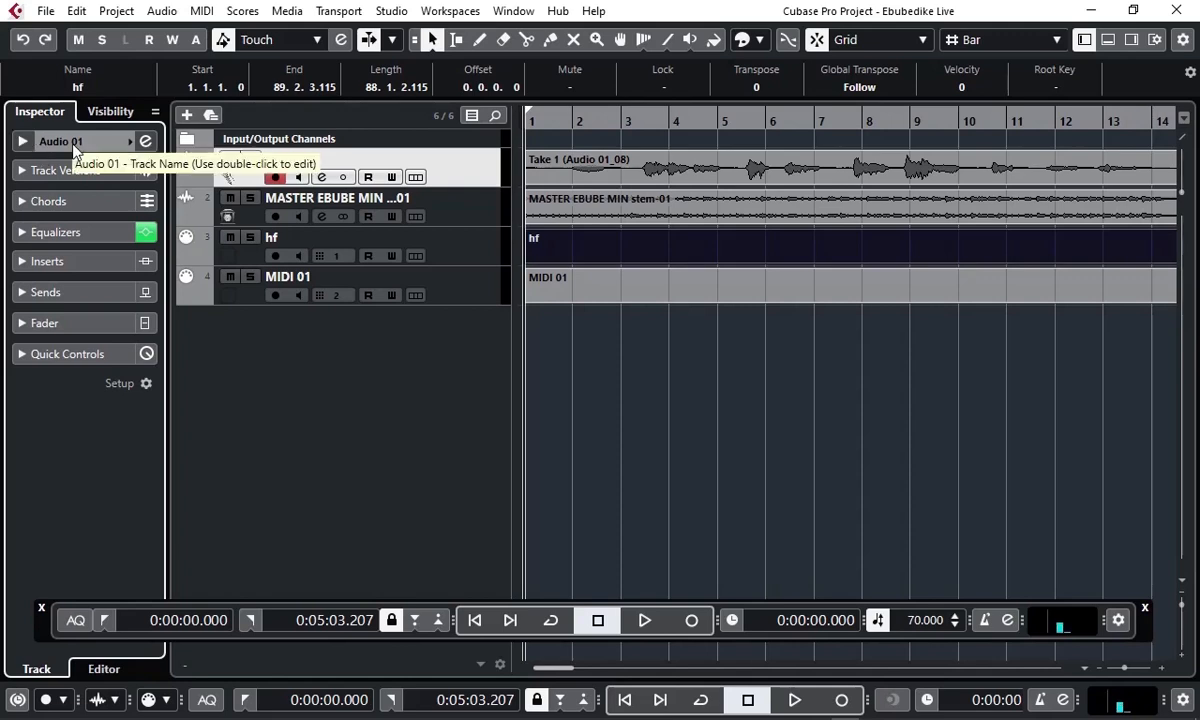
click(22, 142)
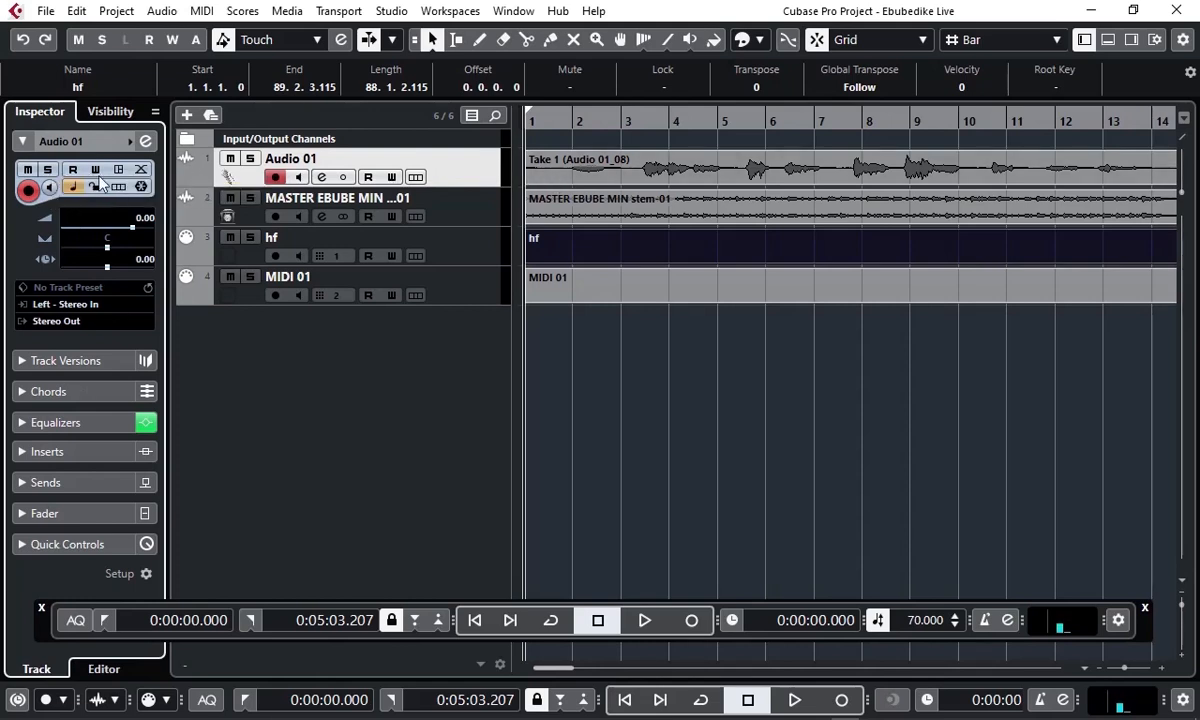
click(1083, 40)
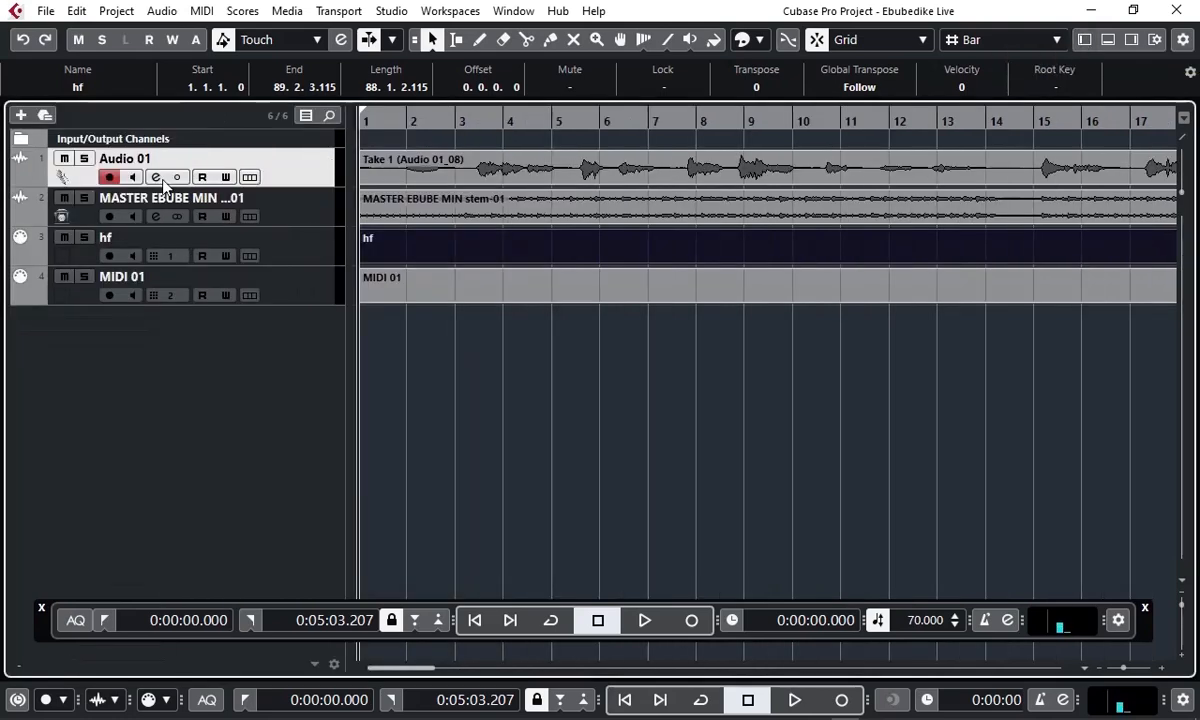
click(1083, 40)
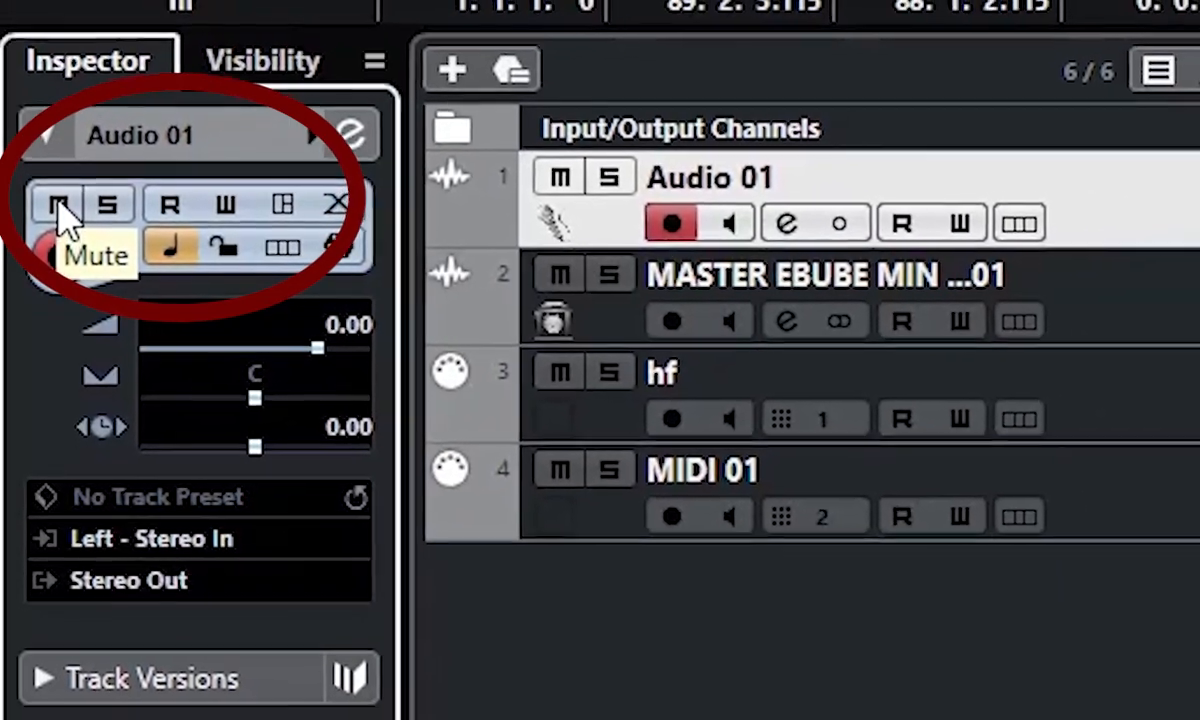
Step: Switch mute on and off for the Audio 01 track, and do the same with solo
click(60, 203)
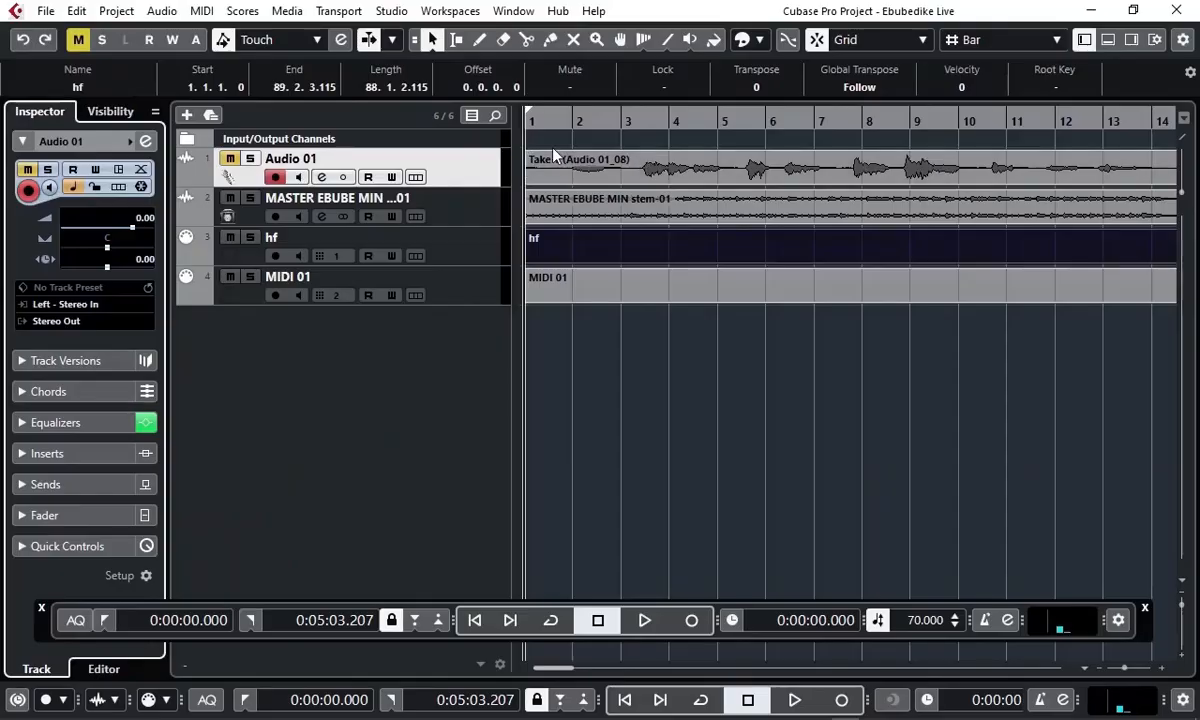
click(614, 121)
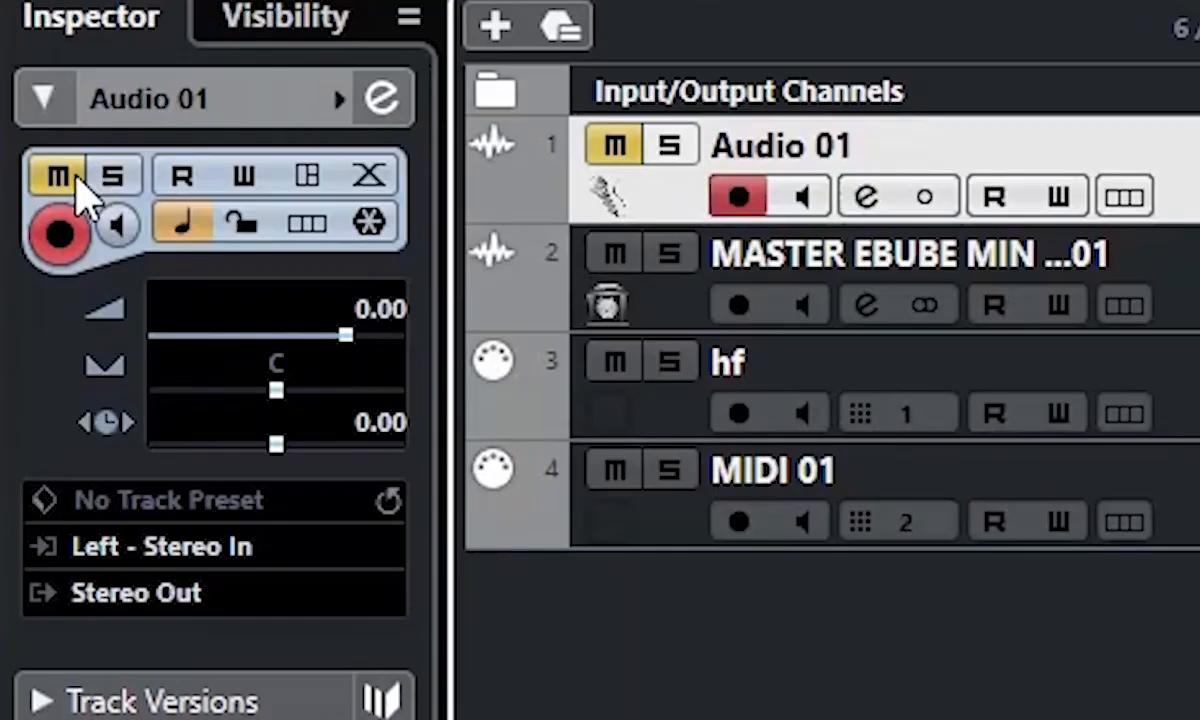
click(30, 169)
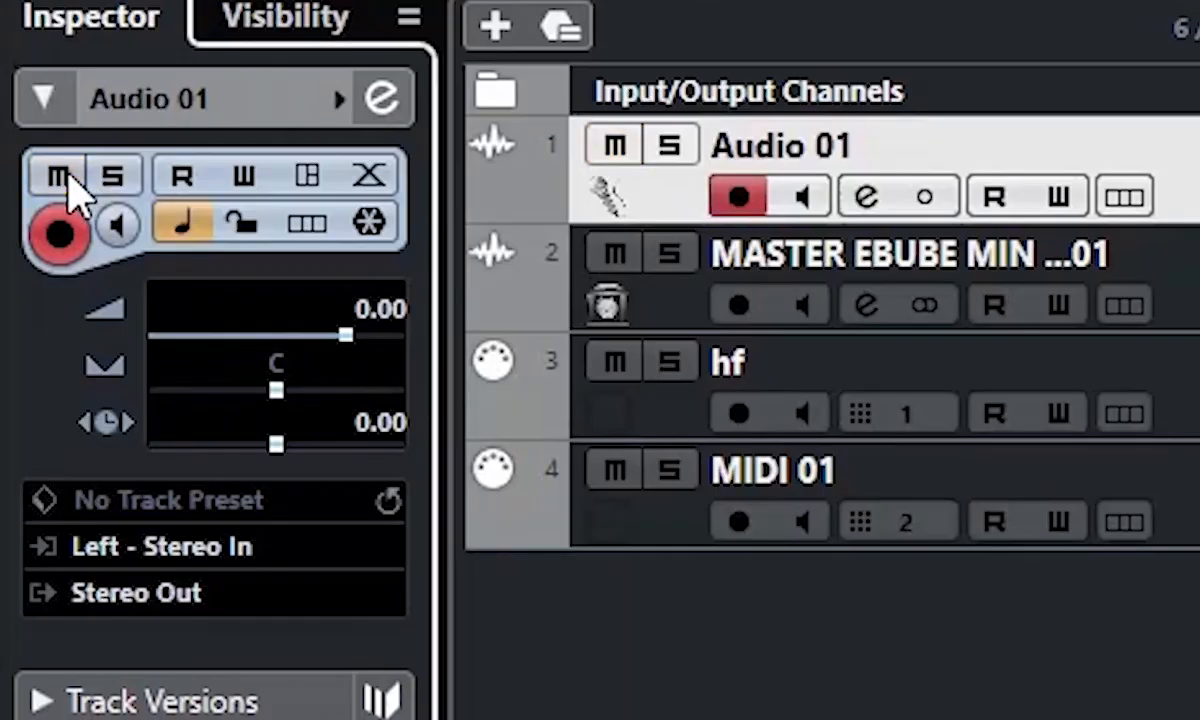
click(120, 182)
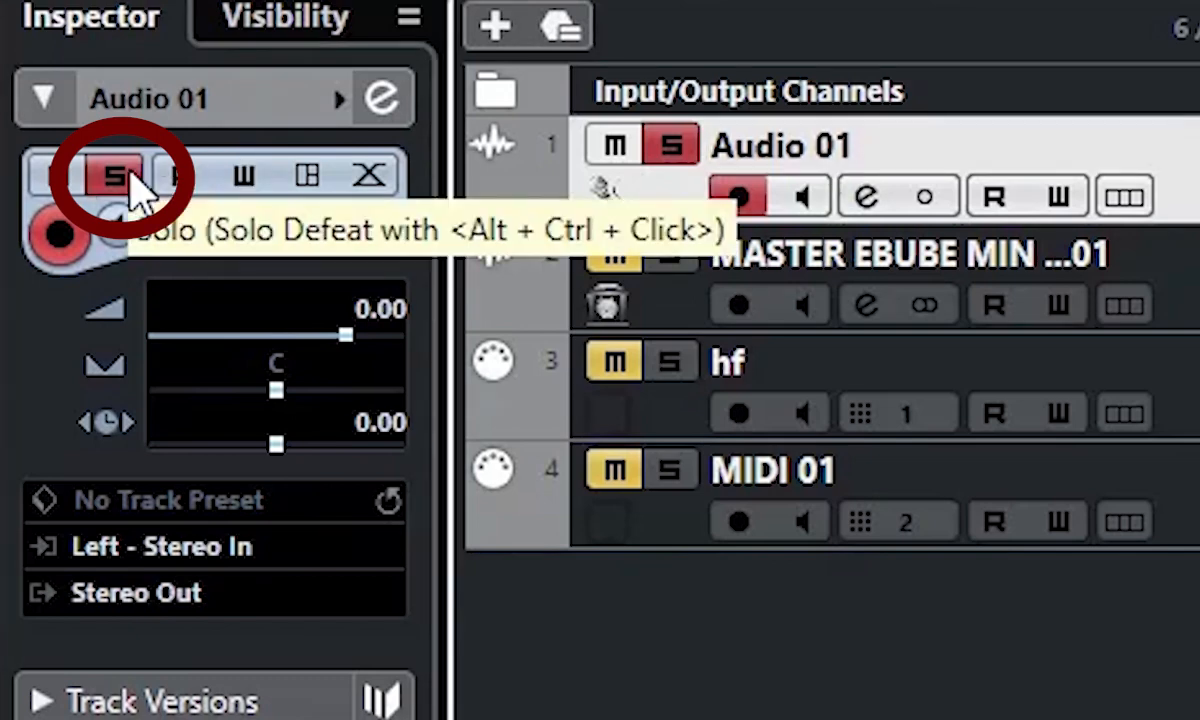
click(115, 175)
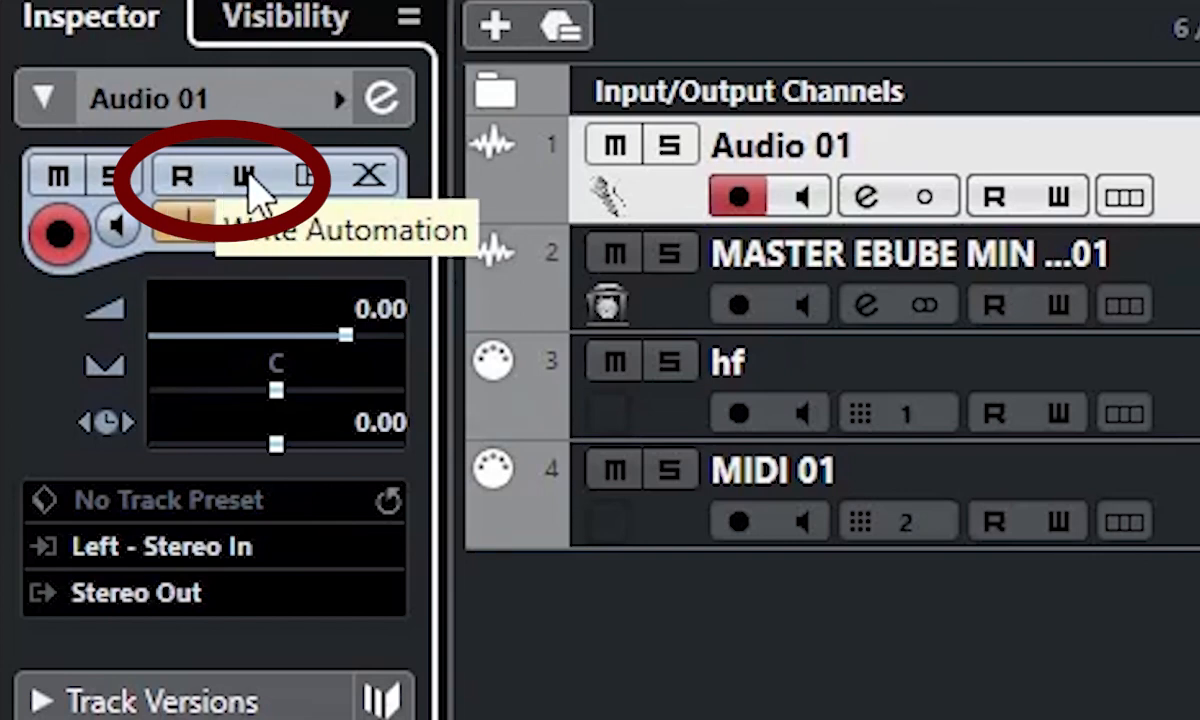
Step: Switch write and read automation on and off for Audio 01, and return the playhead to the project start
click(248, 178)
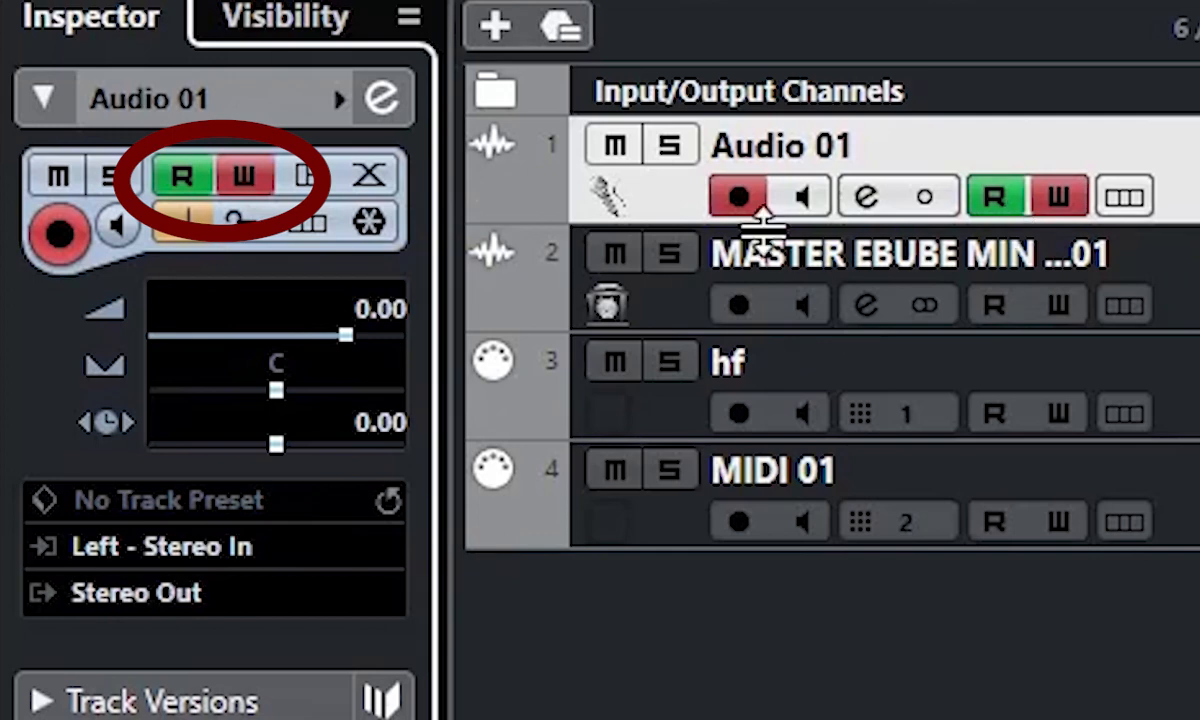
click(250, 175)
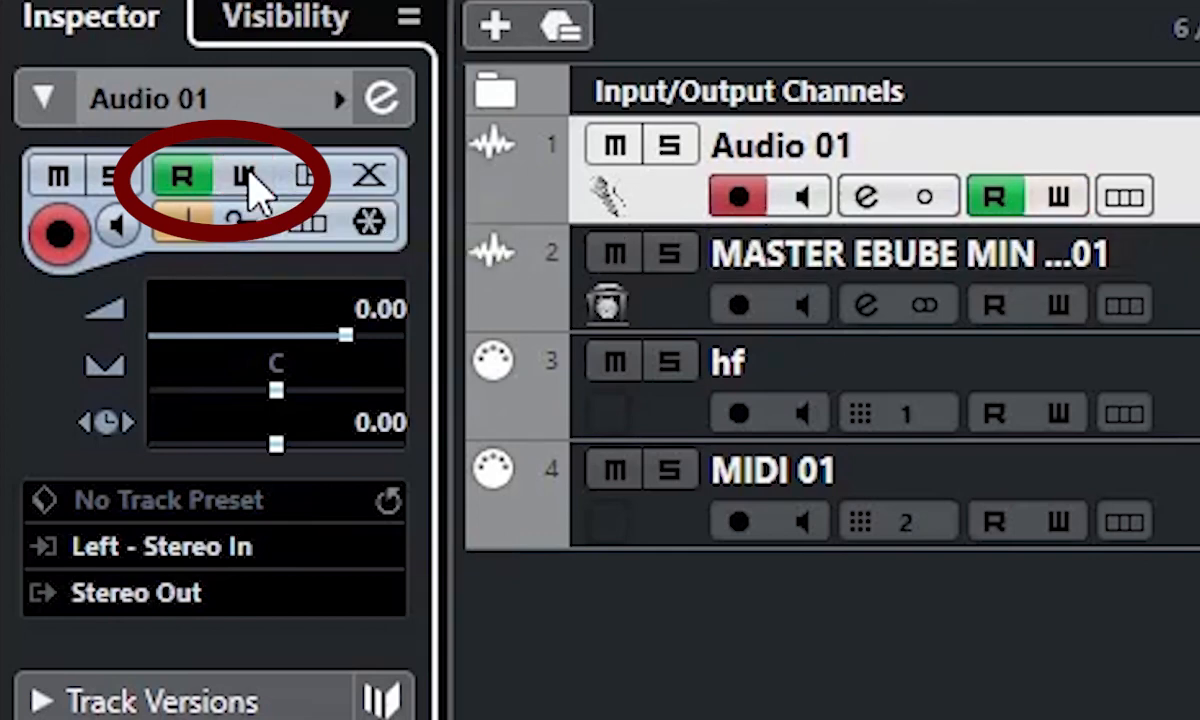
click(190, 170)
click(190, 172)
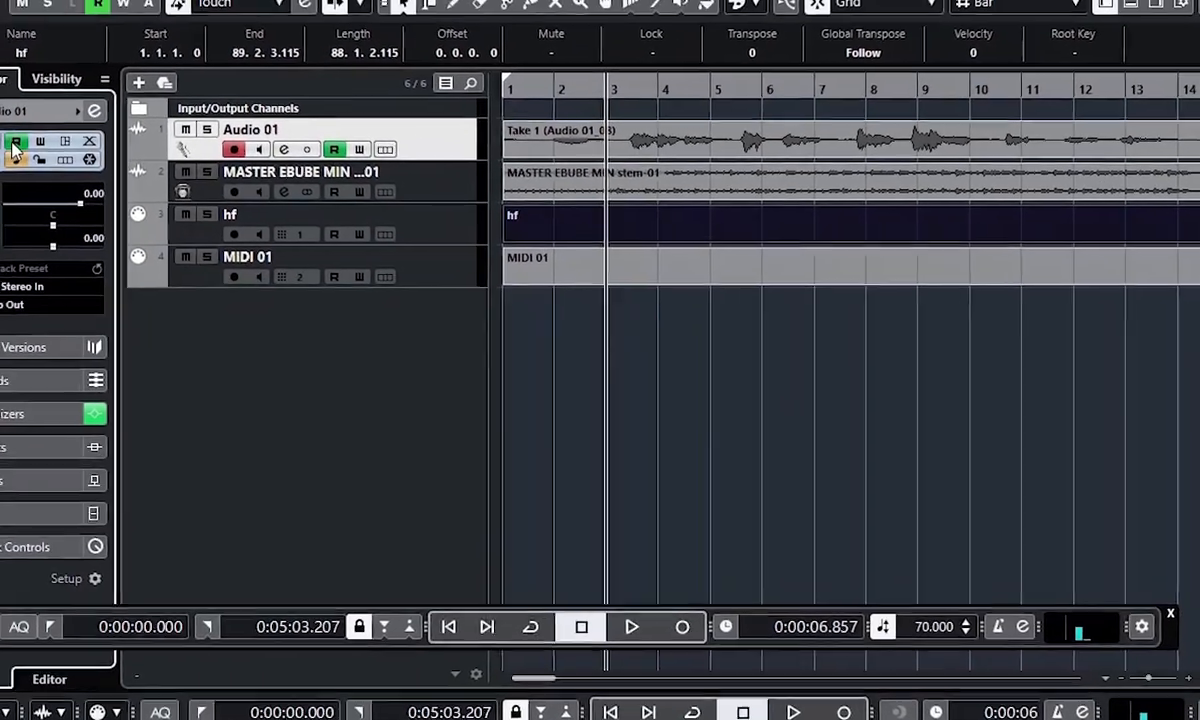
click(99, 145)
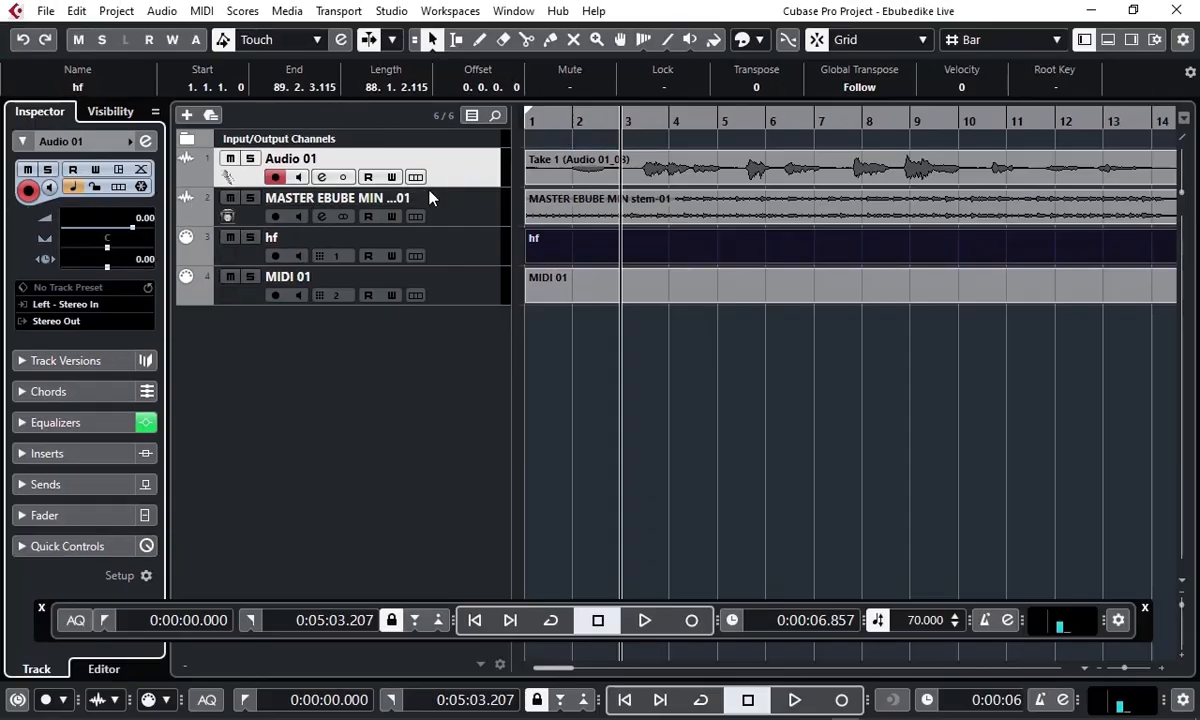
click(476, 621)
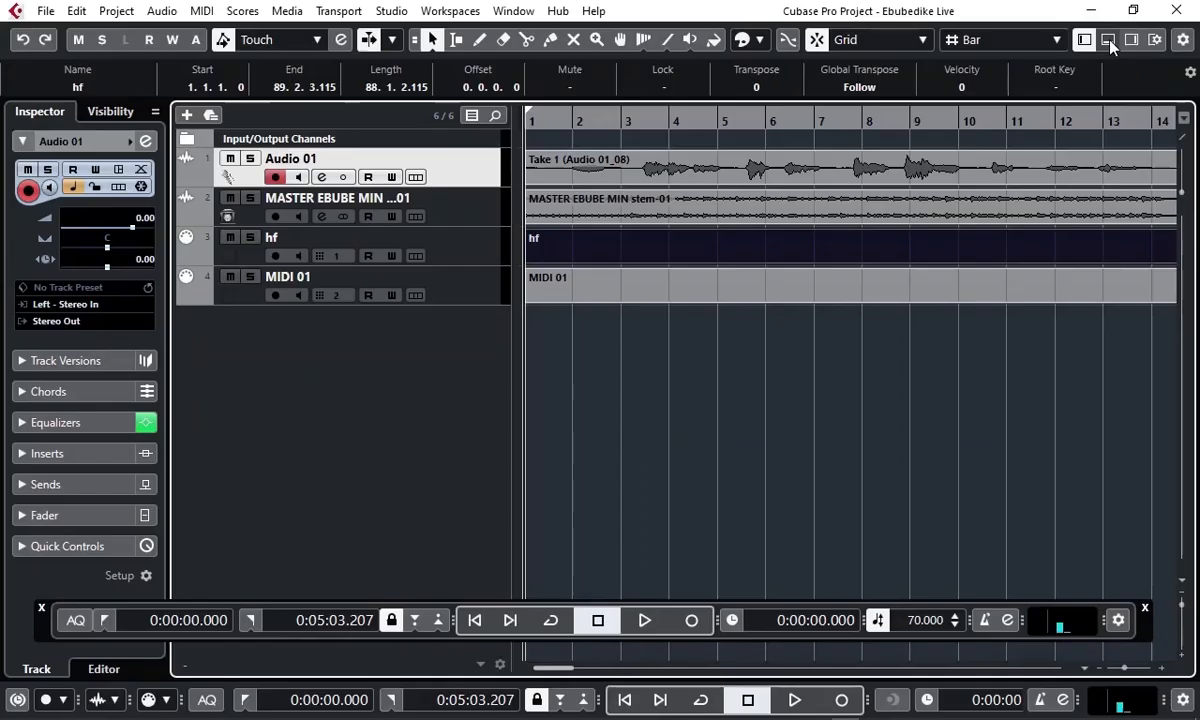
Step: Show the lower zone and display the master stem and the Take 1 audio event in its editor
click(1068, 59)
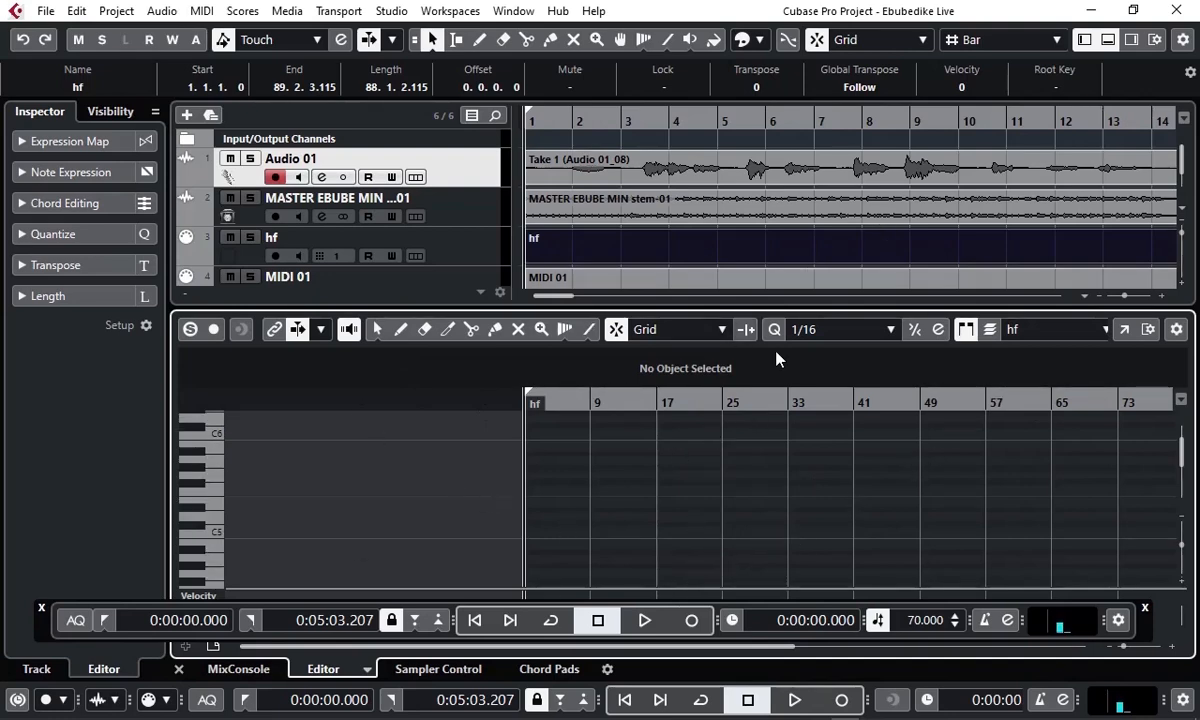
click(1108, 43)
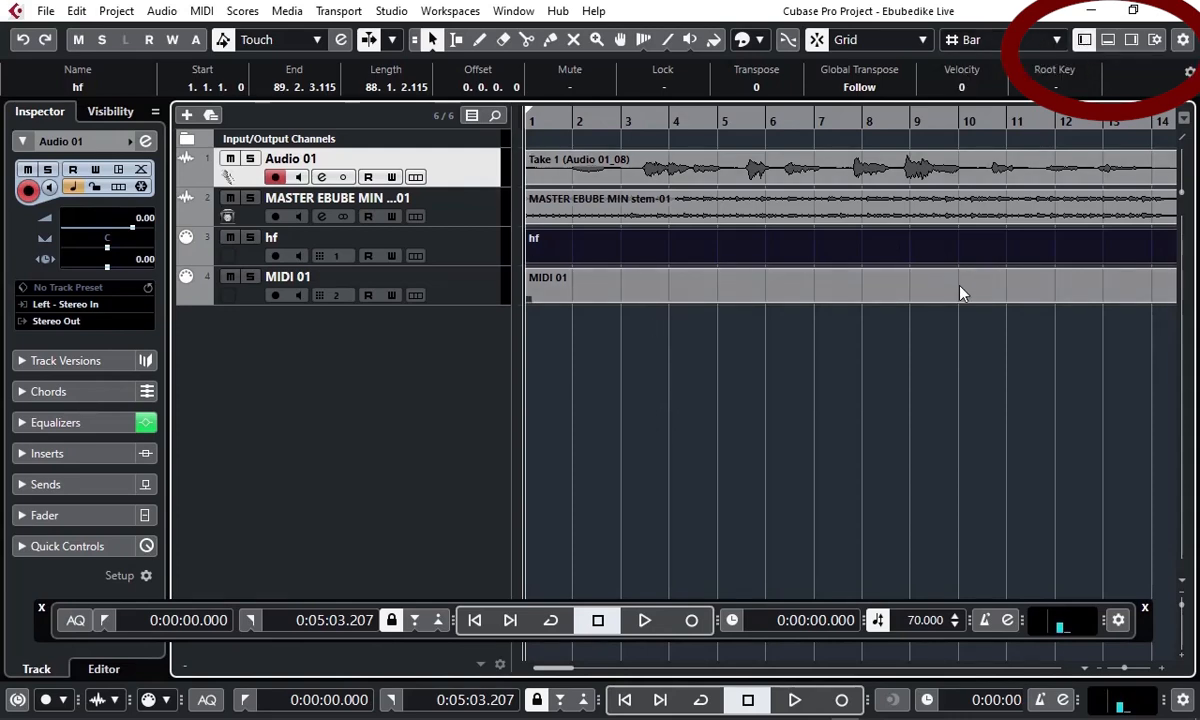
click(1108, 42)
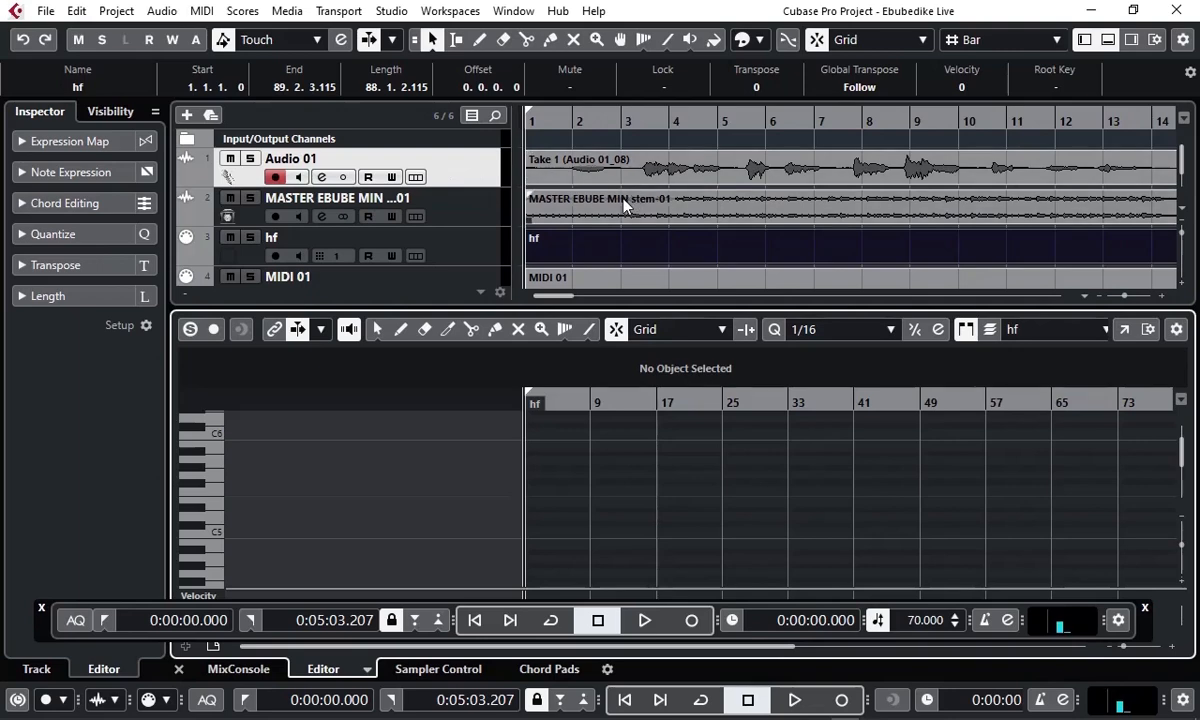
click(670, 213)
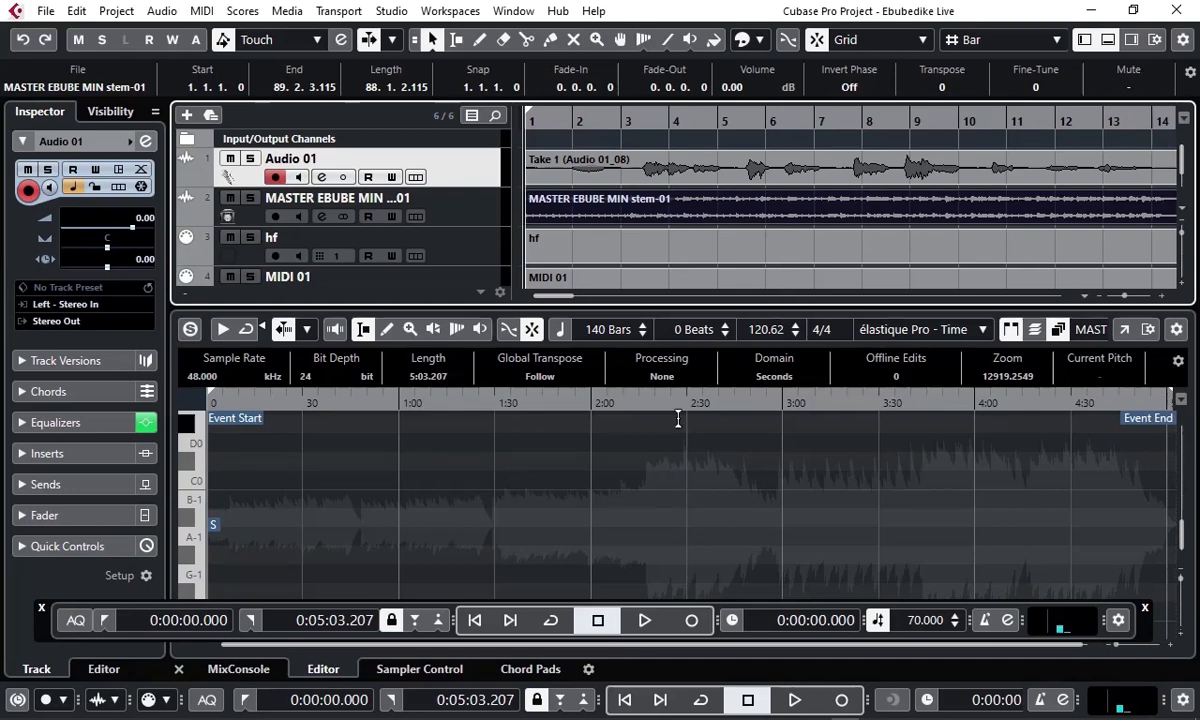
click(710, 176)
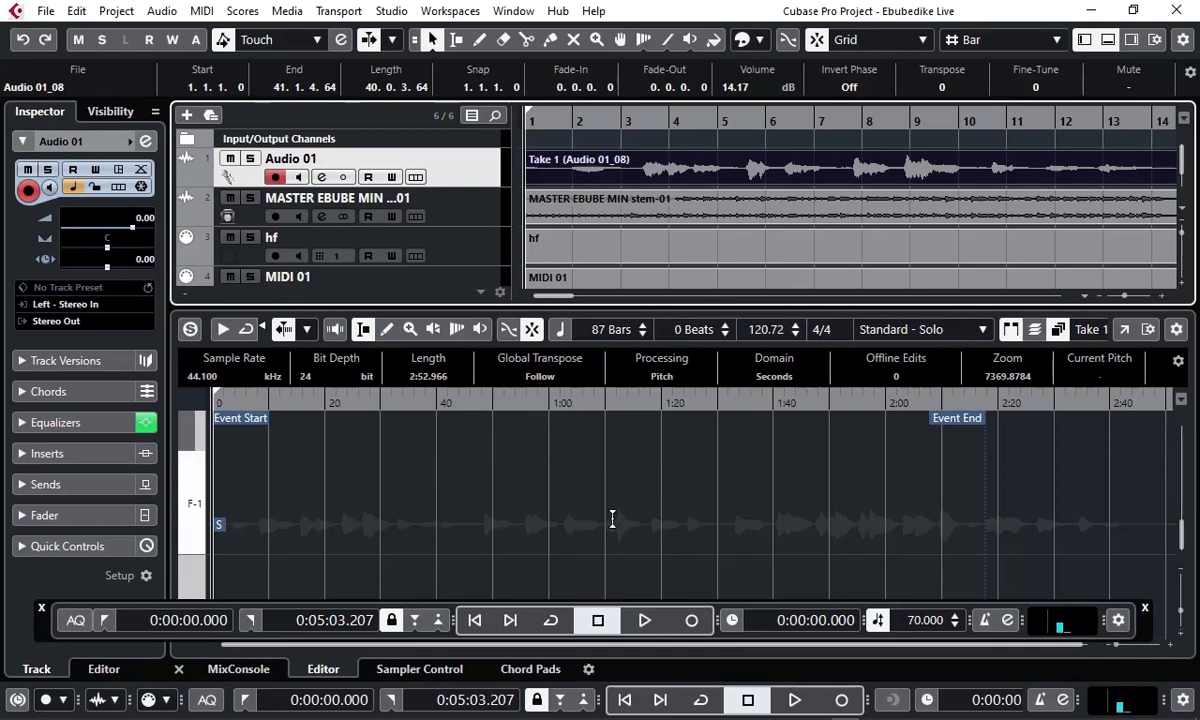
Step: Open Take 1 in a separate maximized Sample Editor window and dock the editor back in the lower zone
click(1124, 330)
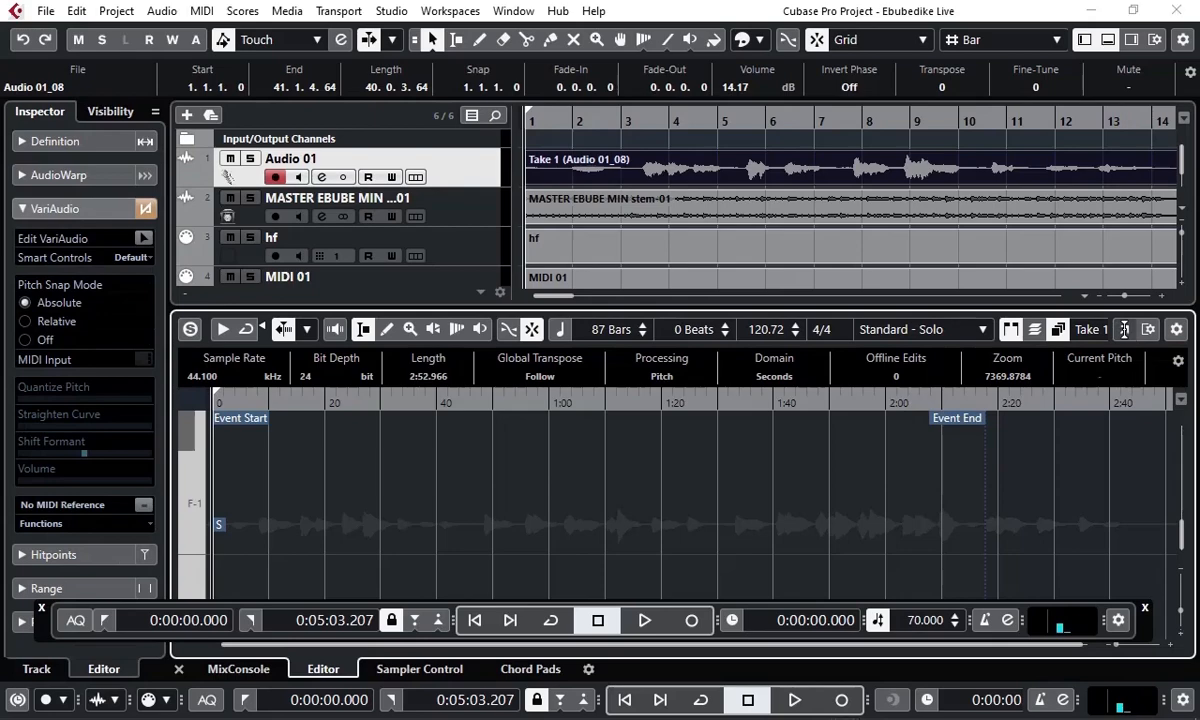
drag(630, 100, 666, 83)
click(1047, 77)
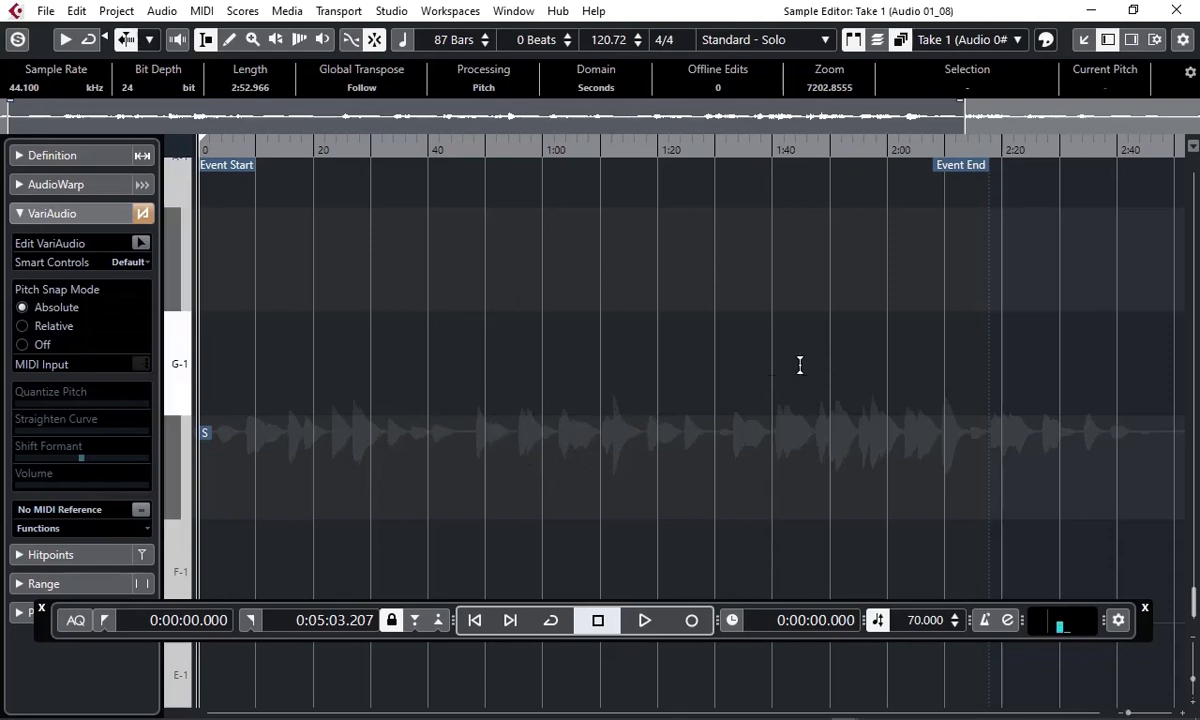
click(1086, 42)
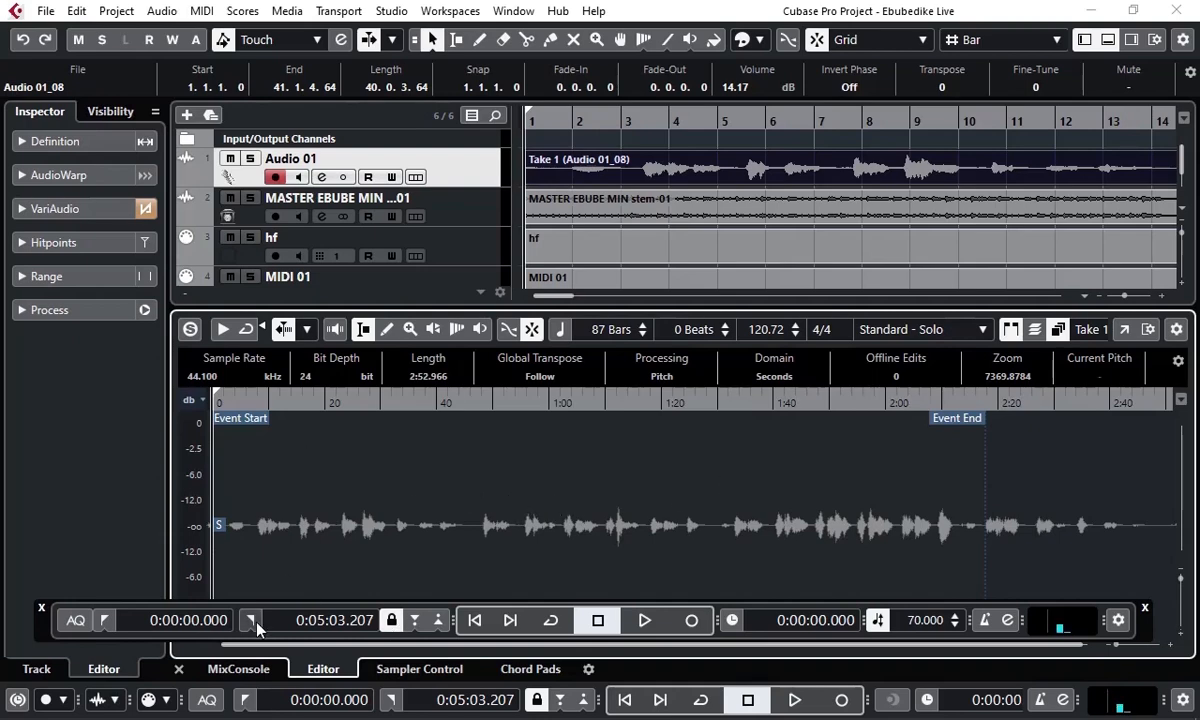
Step: Show the MixConsole in the lower zone and play the project briefly to watch the channel meters
click(231, 671)
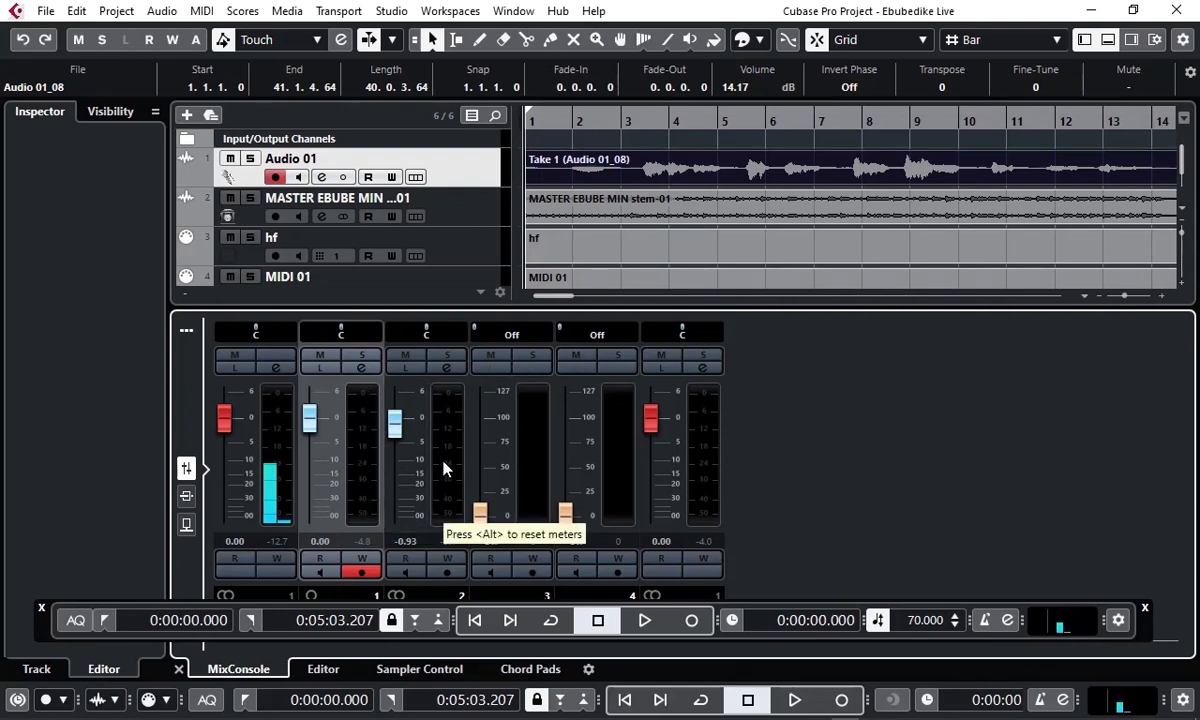
click(645, 621)
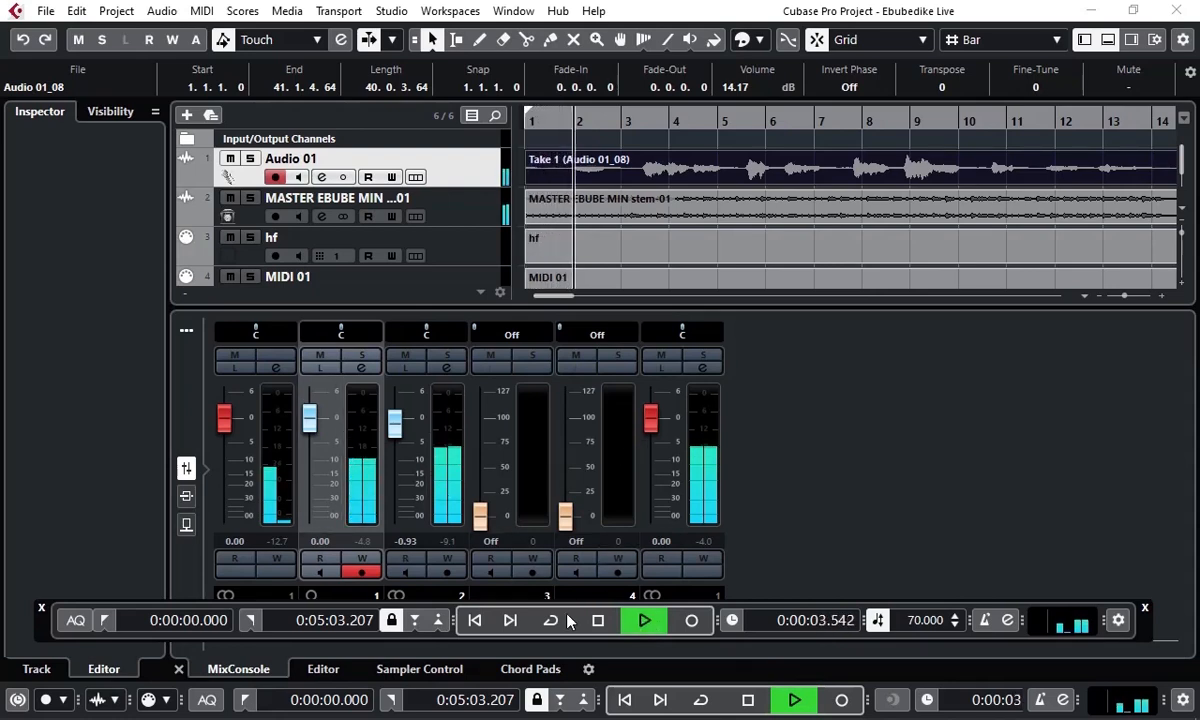
click(598, 620)
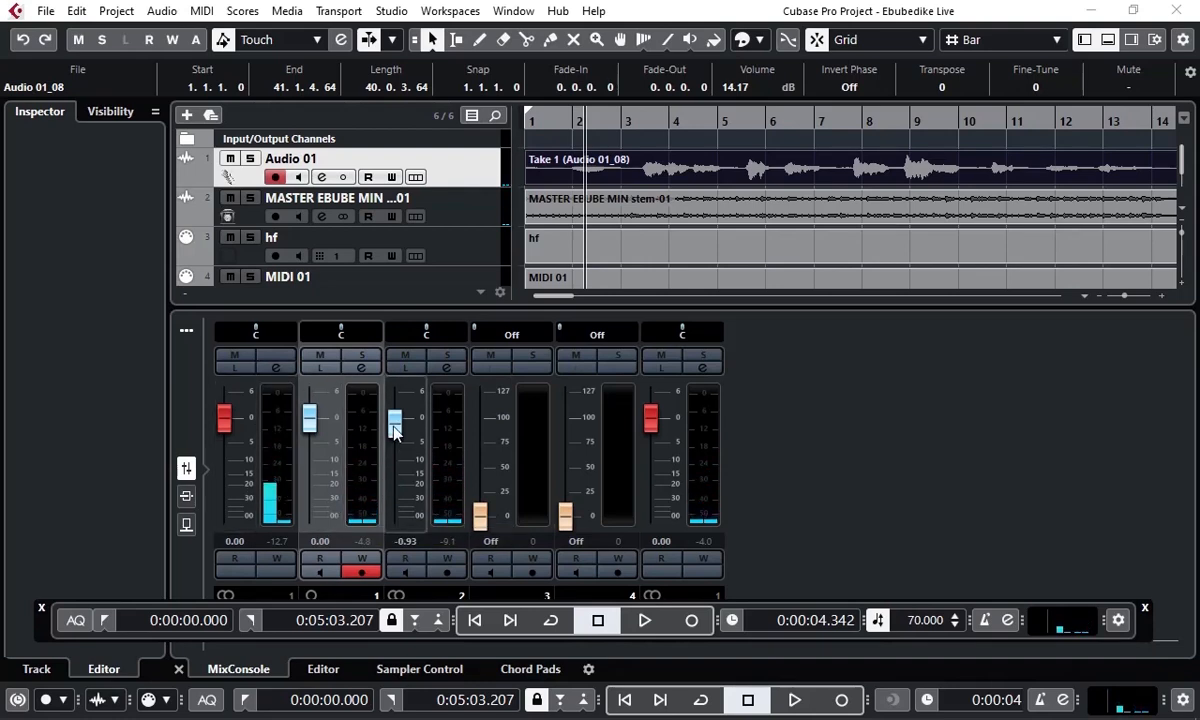
Step: Raise the channel 2 fader in the MixConsole to 0.90 and lower it to -1.81
drag(395, 430, 396, 420)
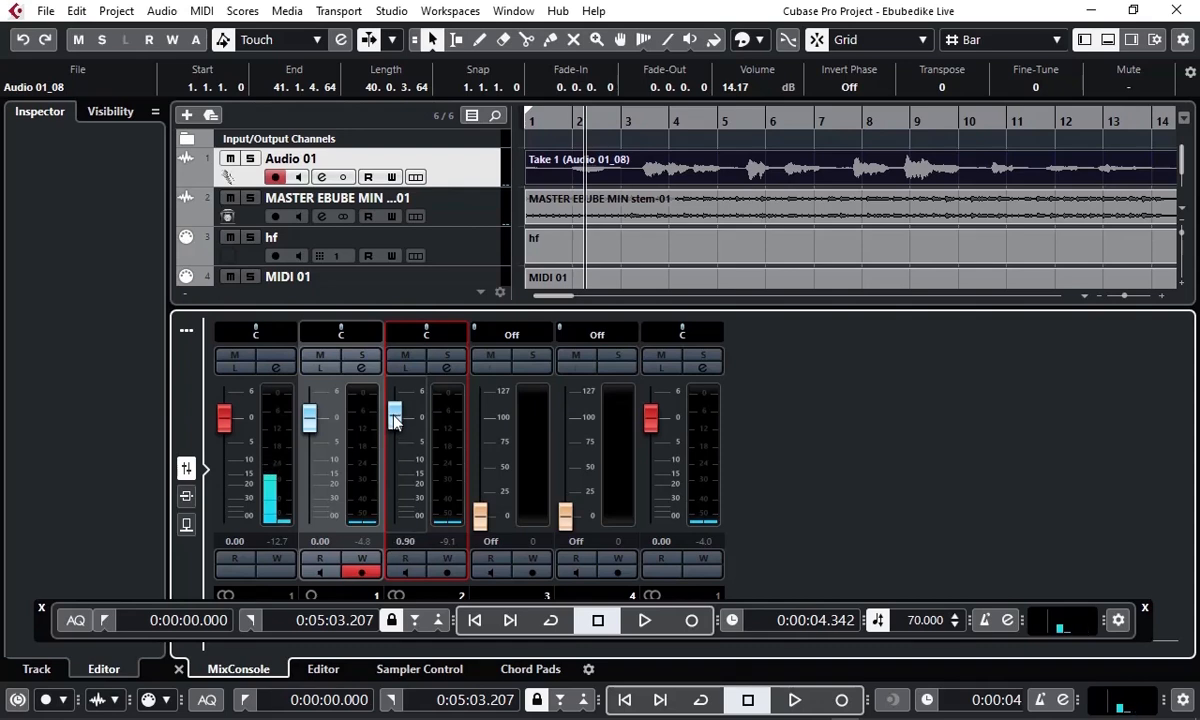
drag(402, 415, 399, 427)
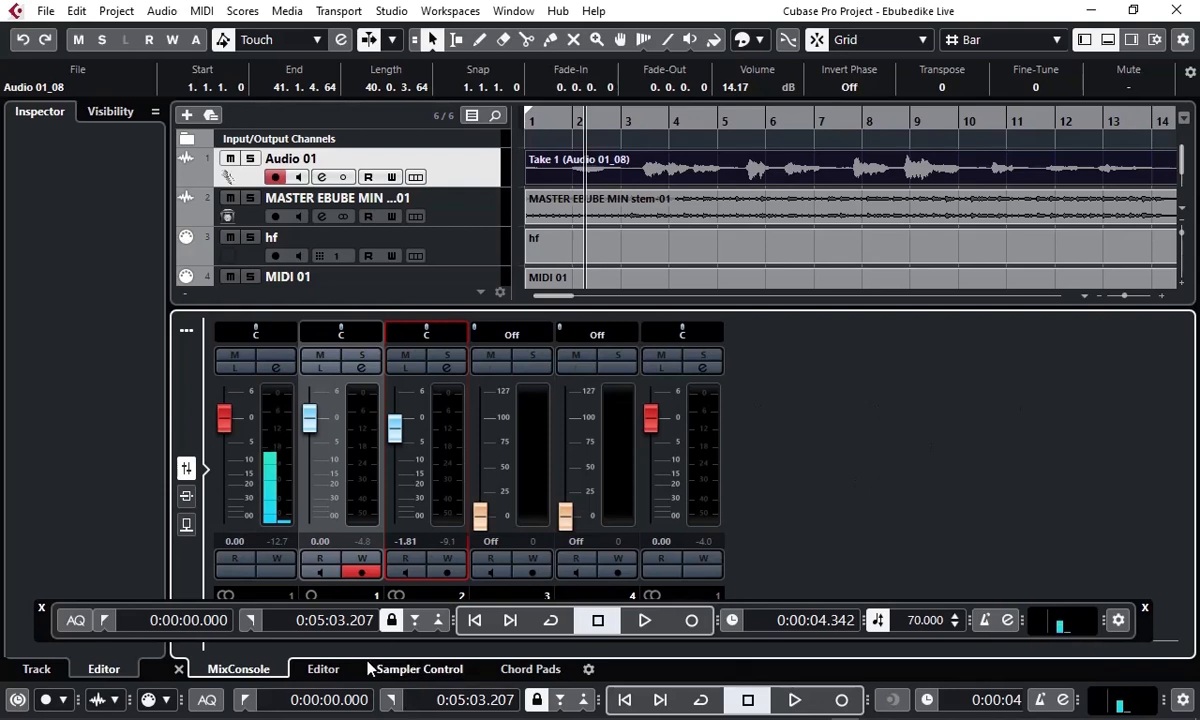
Step: View the lower zone's sample editor, Sampler Control and Chord Pads, and return to the editor
click(316, 669)
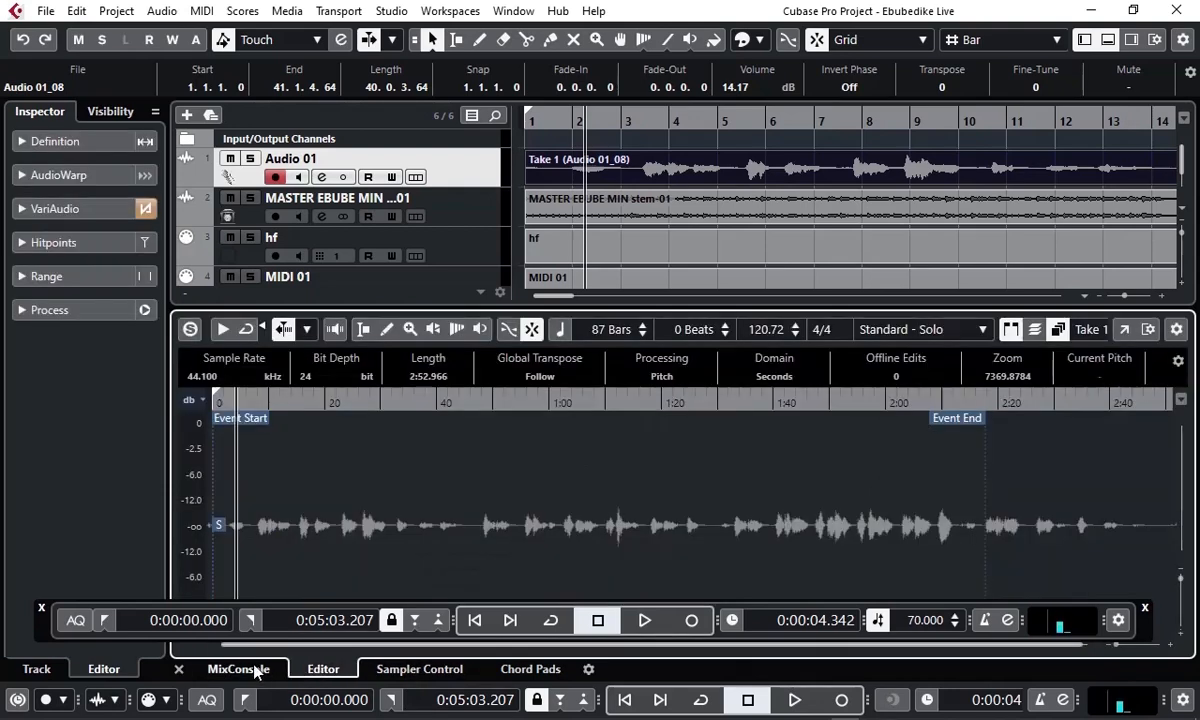
click(418, 669)
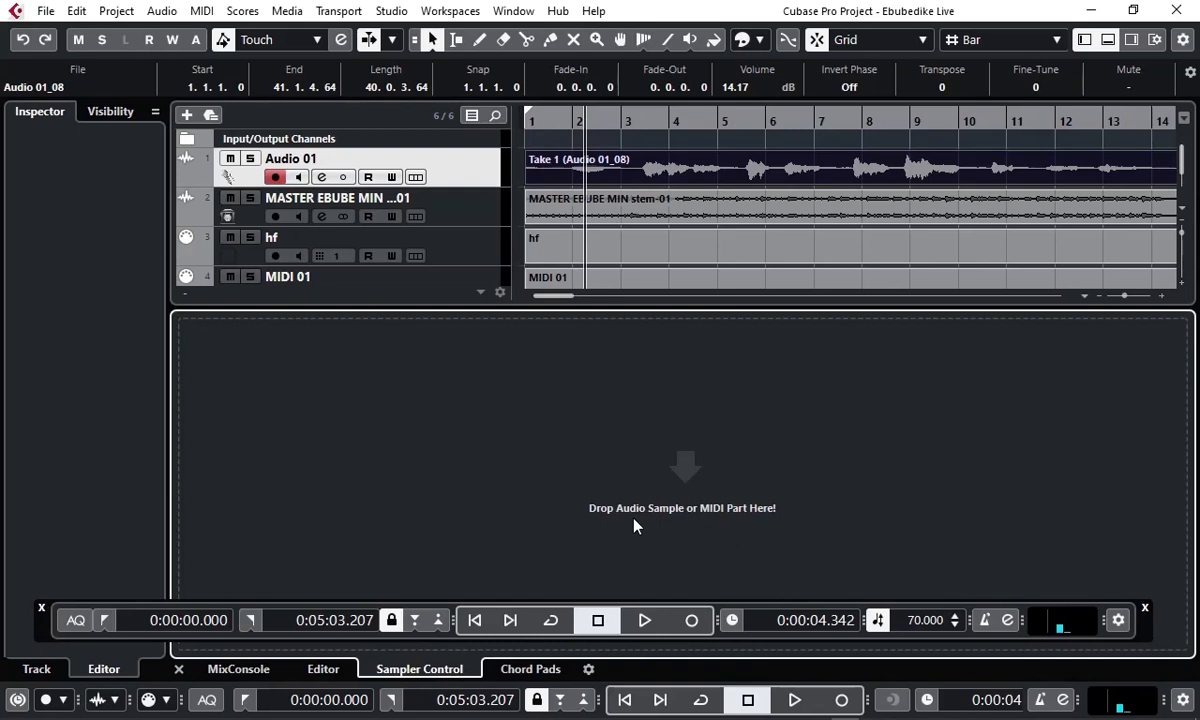
click(531, 669)
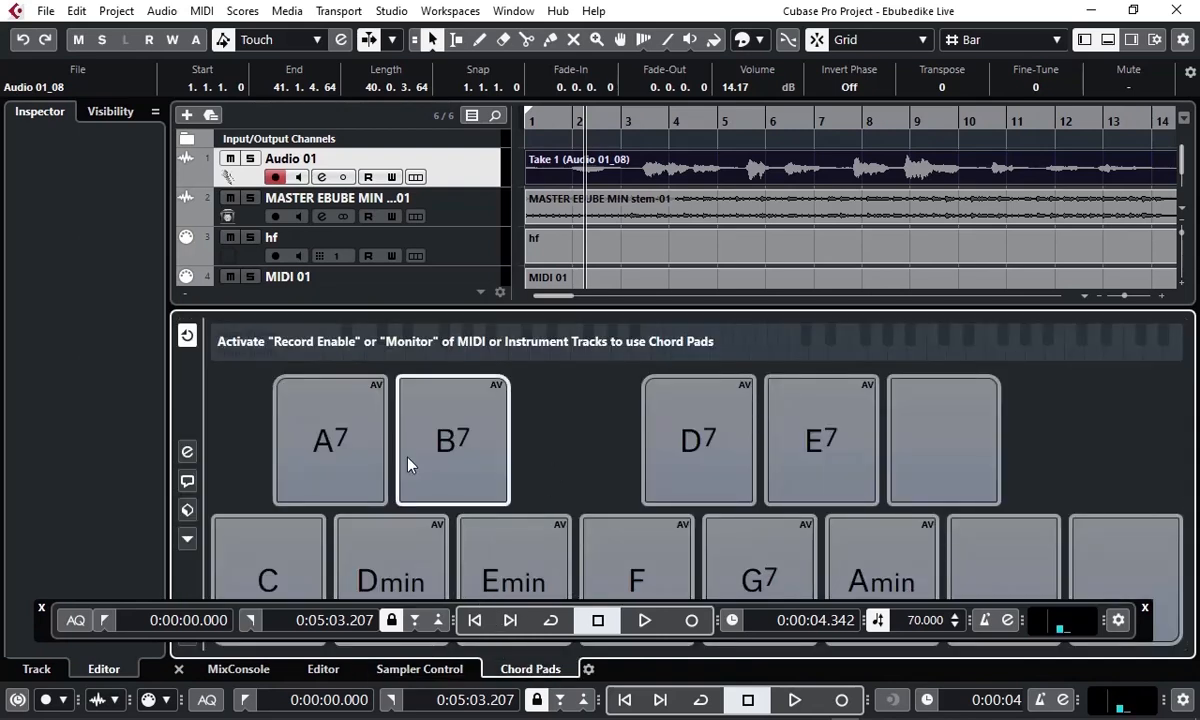
mouse_move(348, 448)
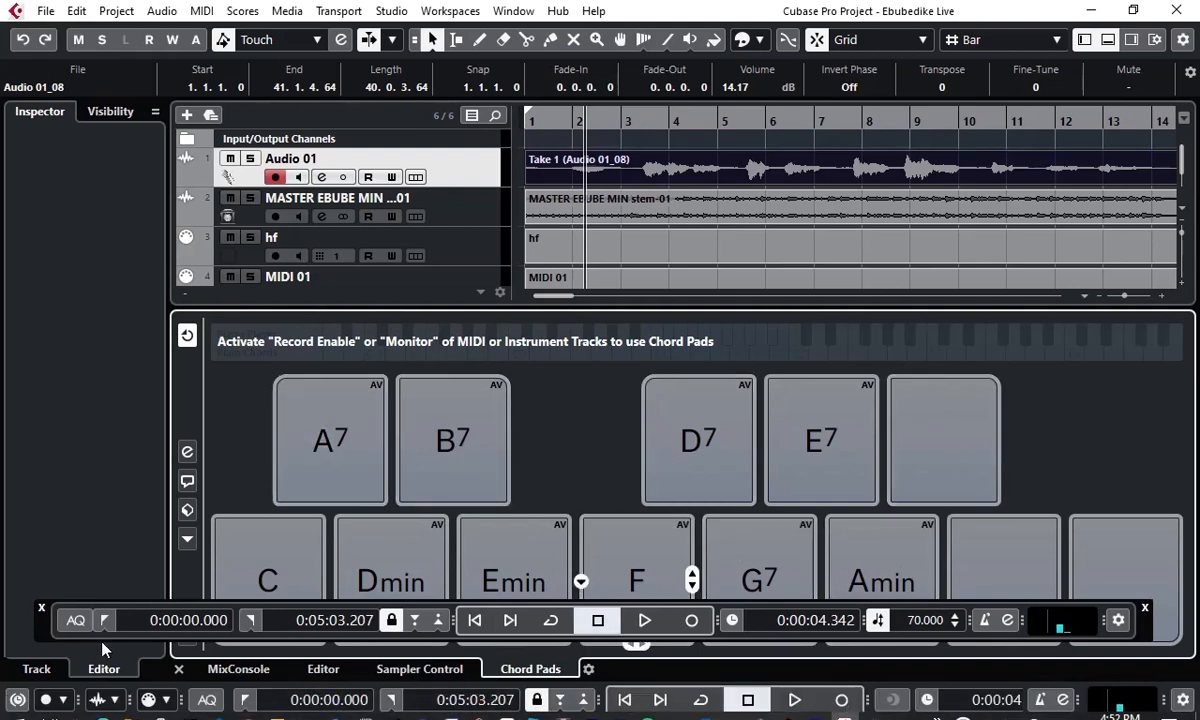
click(322, 669)
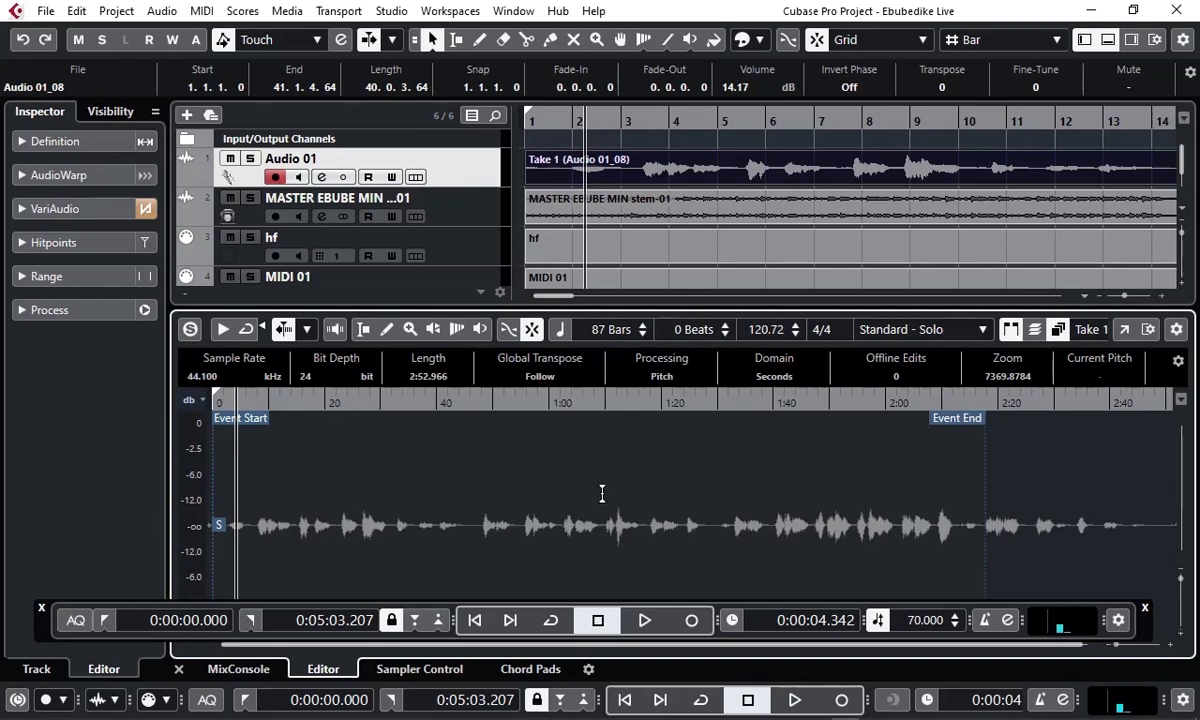
Step: Hide and show the lower zone once, and close it to leave only the track area
click(1108, 42)
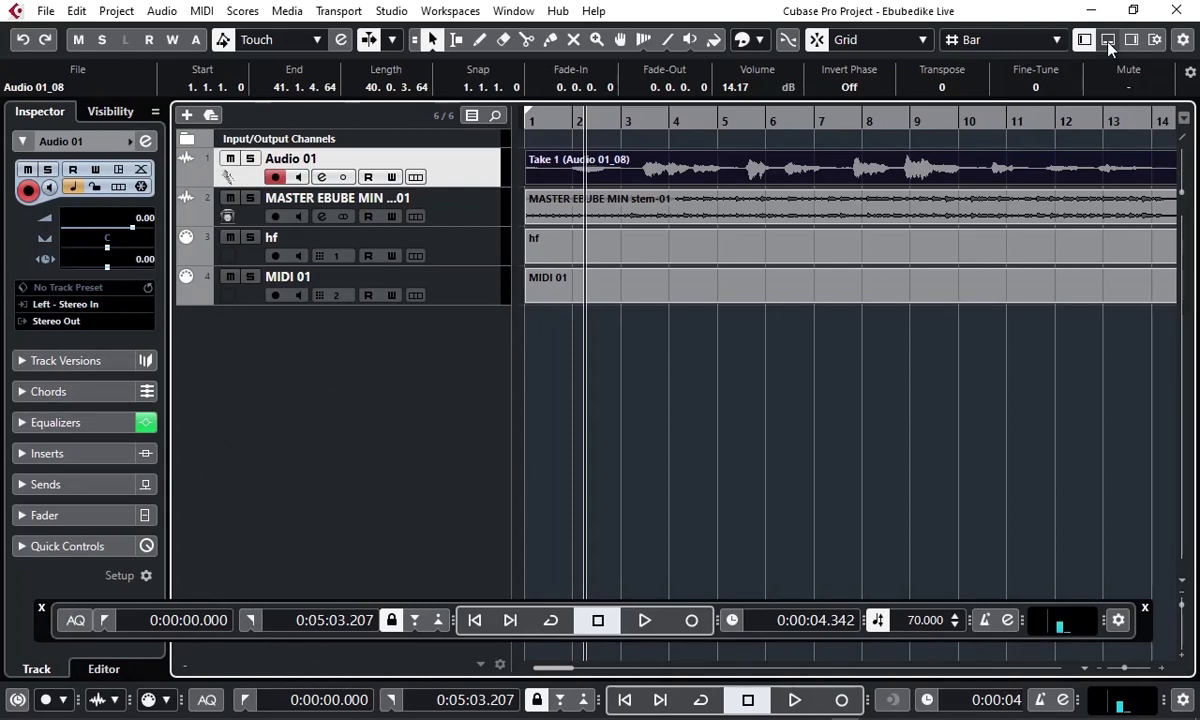
click(1108, 42)
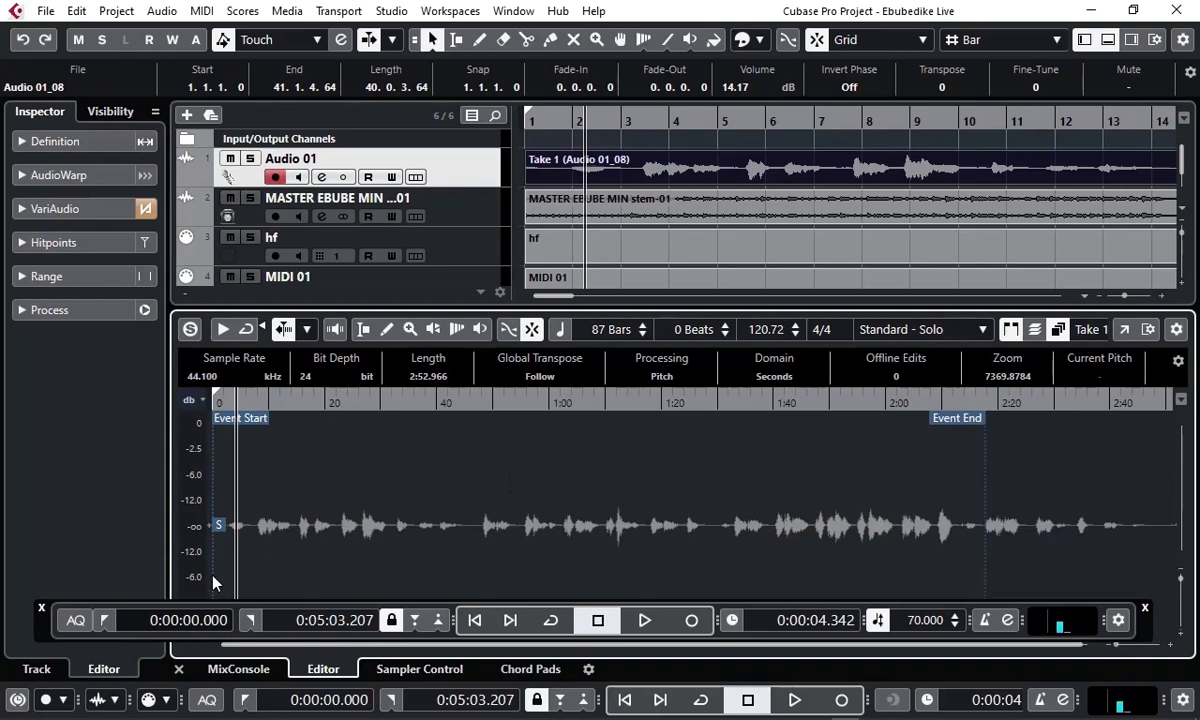
click(178, 669)
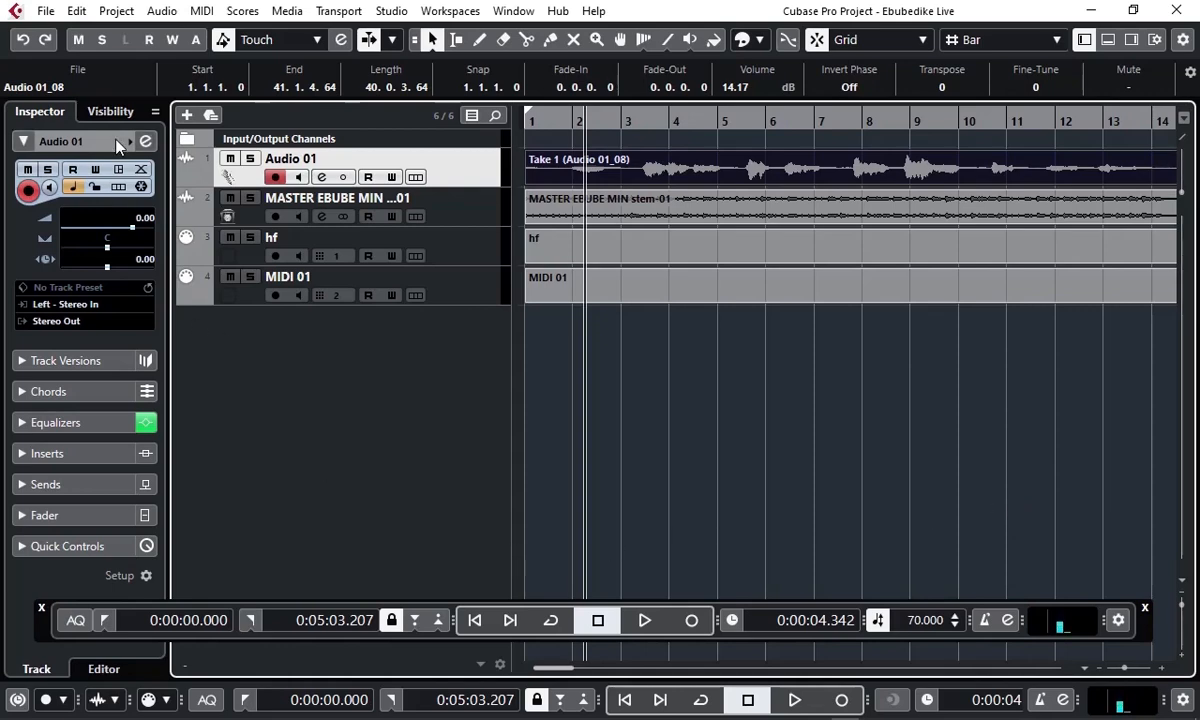
Step: Toggle the right zone until it is shown, and play the project briefly to watch the master meter
click(1134, 42)
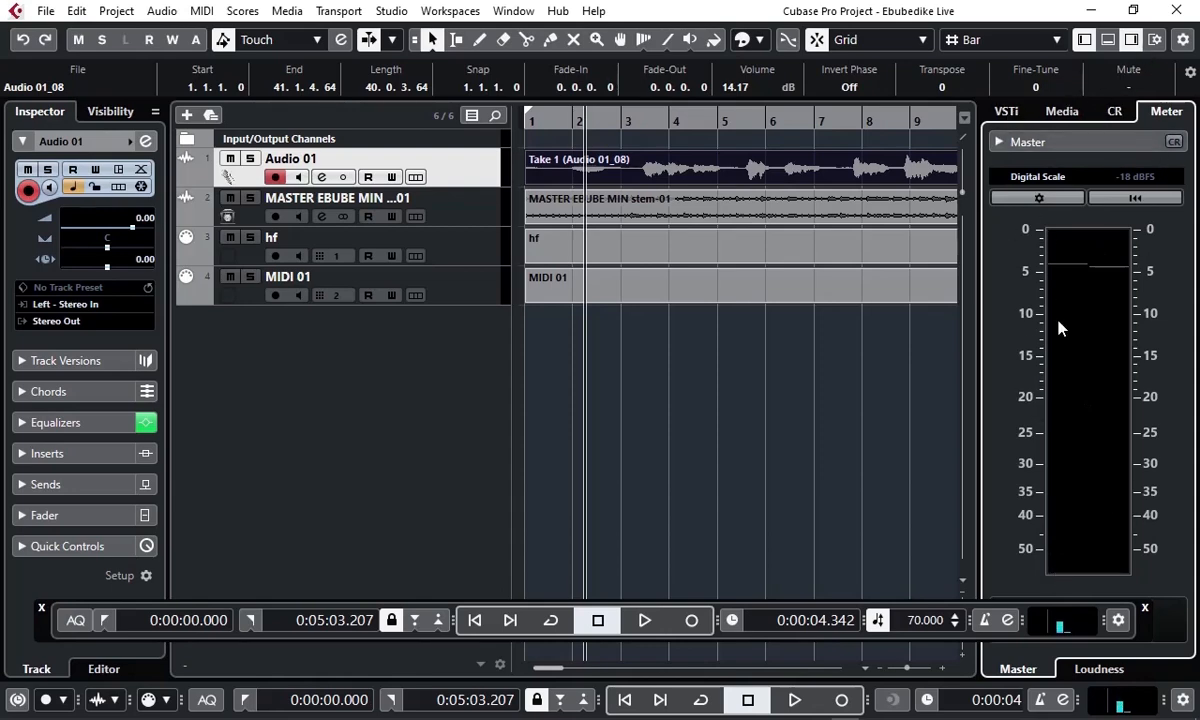
click(1133, 40)
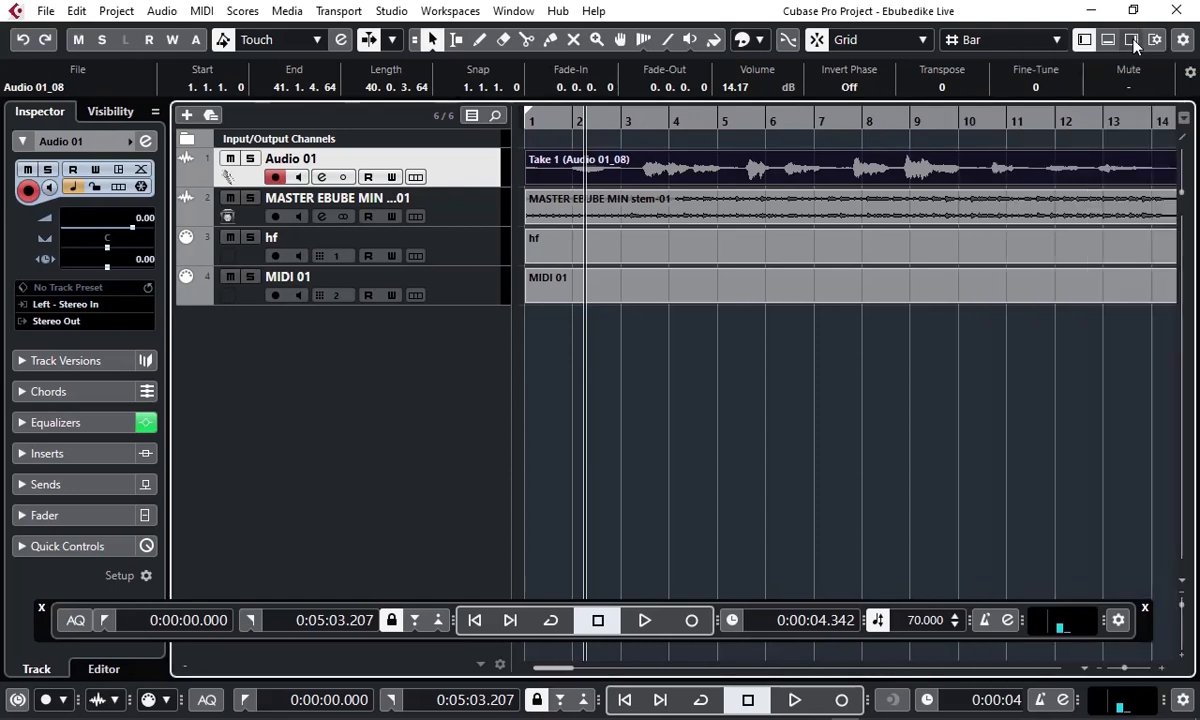
click(1133, 40)
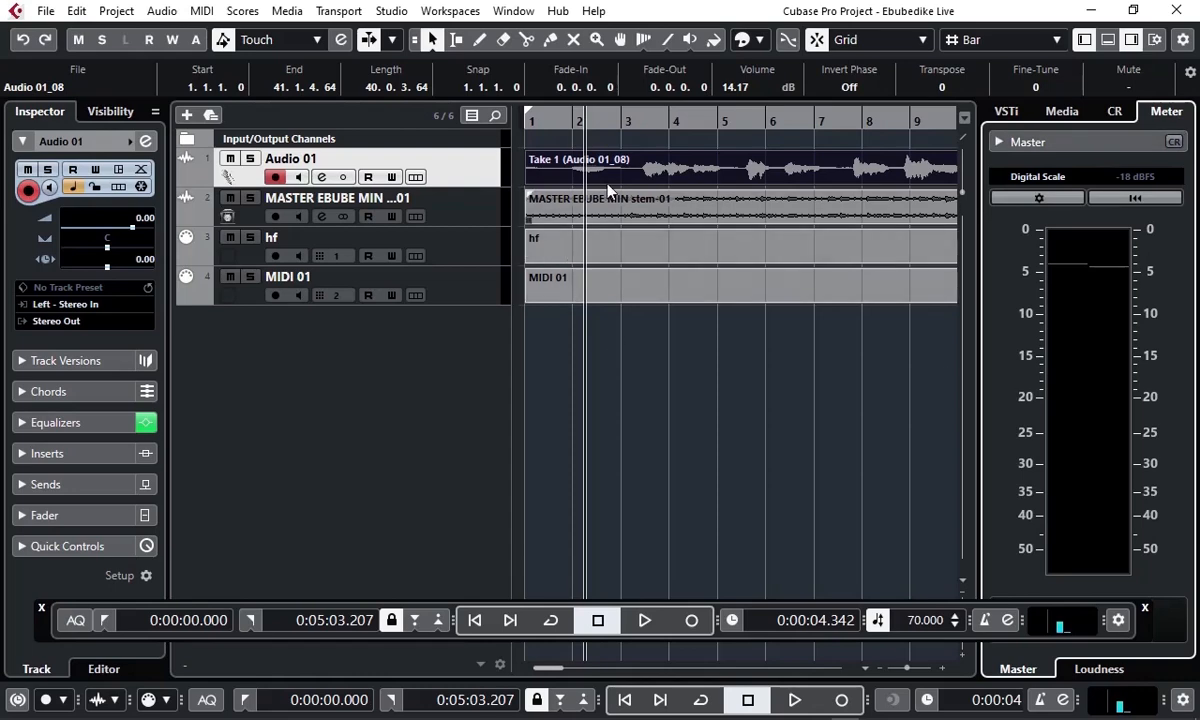
click(644, 620)
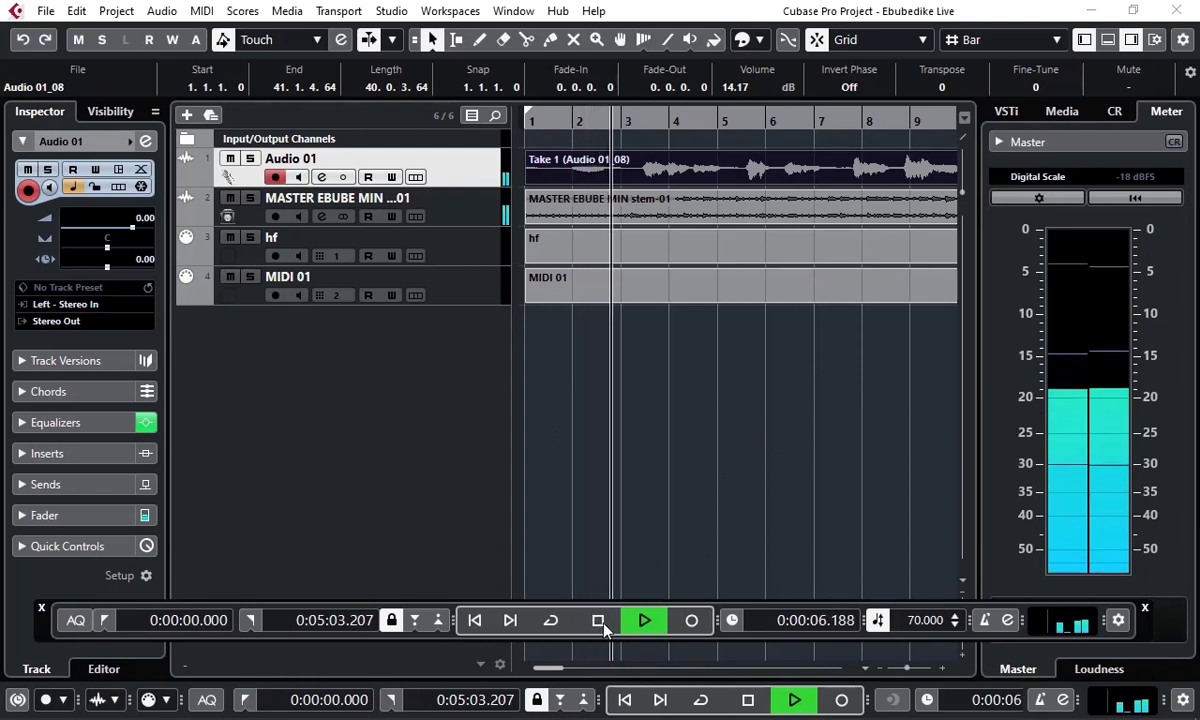
click(598, 621)
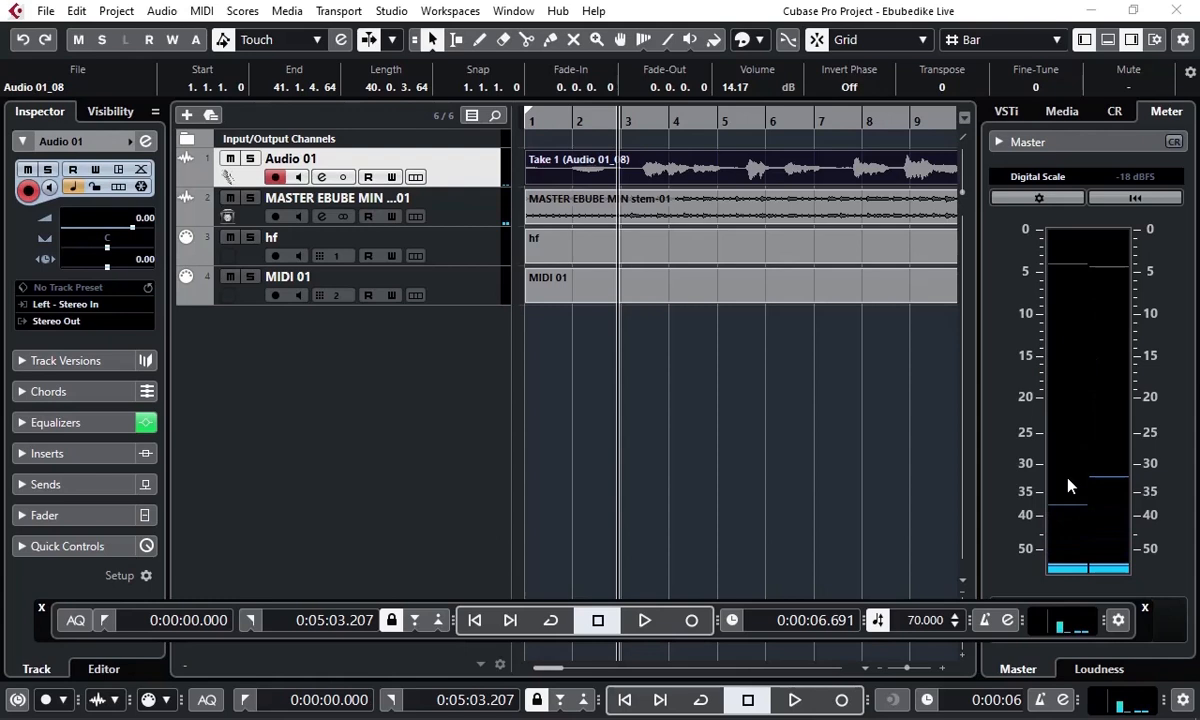
Step: Show the Control Room in the right zone and set its main mix level to 0.60
click(1114, 112)
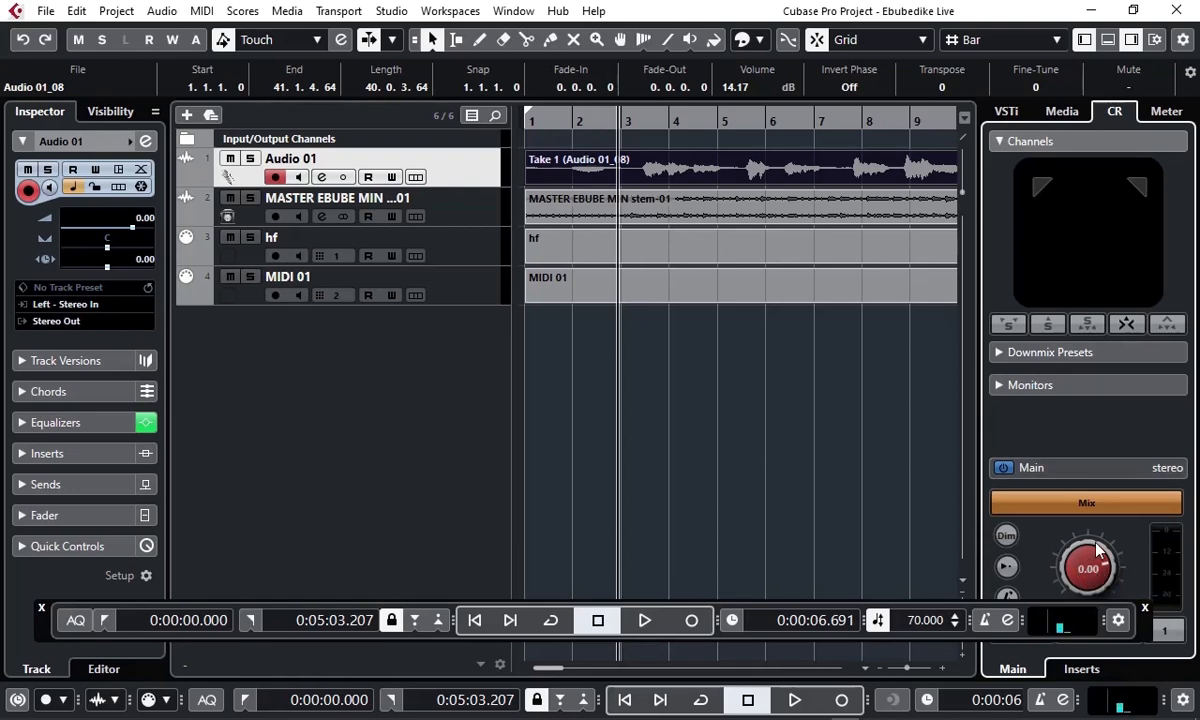
mouse_move(1090, 554)
mouse_down()
mouse_move(1091, 597)
mouse_move(1092, 542)
mouse_move(1092, 560)
mouse_up()
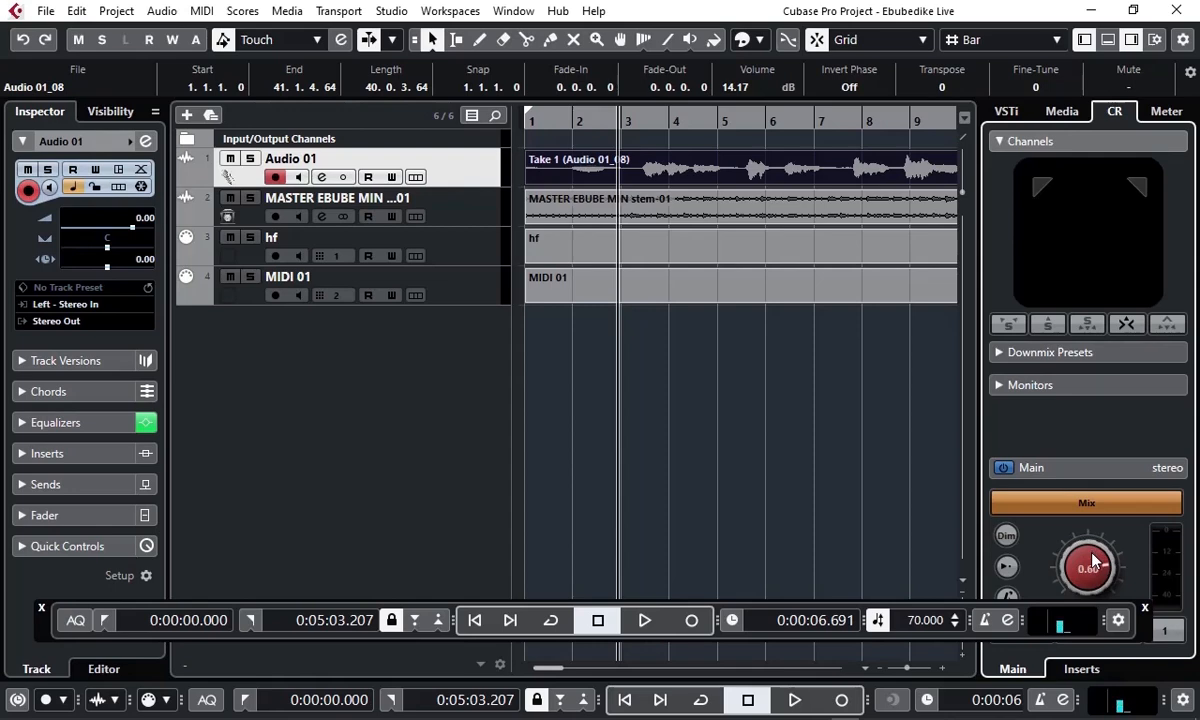
Step: Browse the VST Instruments category in the right zone's media browser and return to the category overview
click(1063, 112)
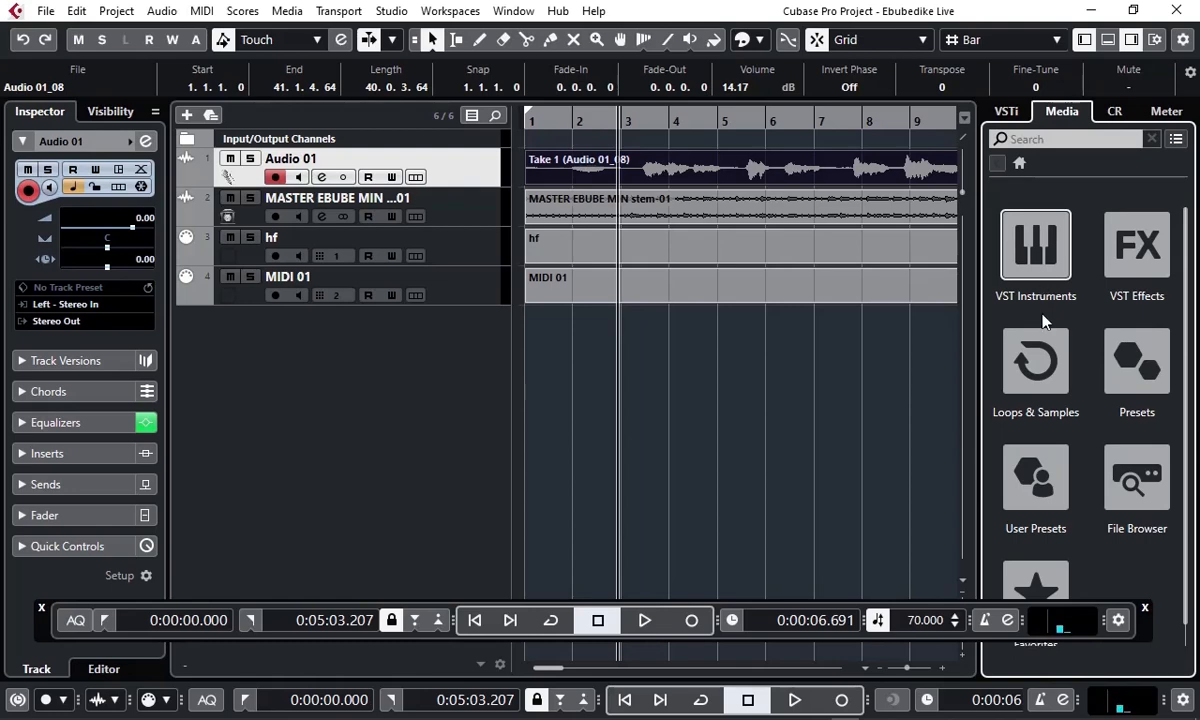
click(1037, 257)
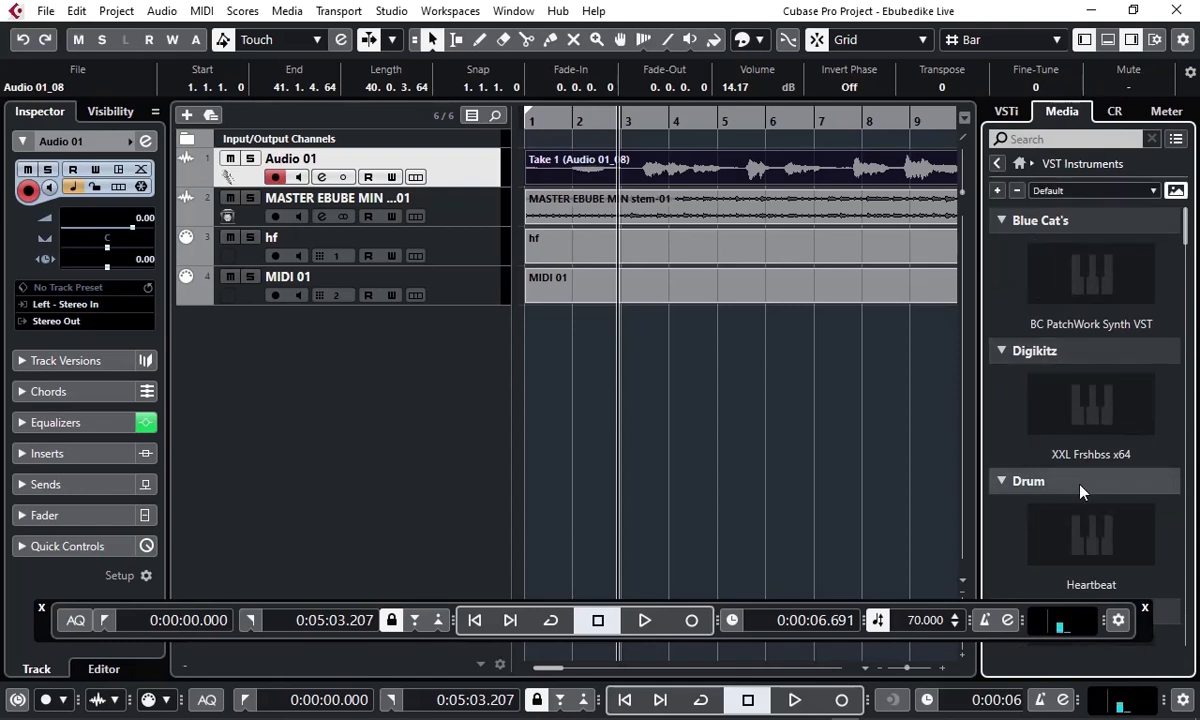
scroll(1098, 533, down, 2)
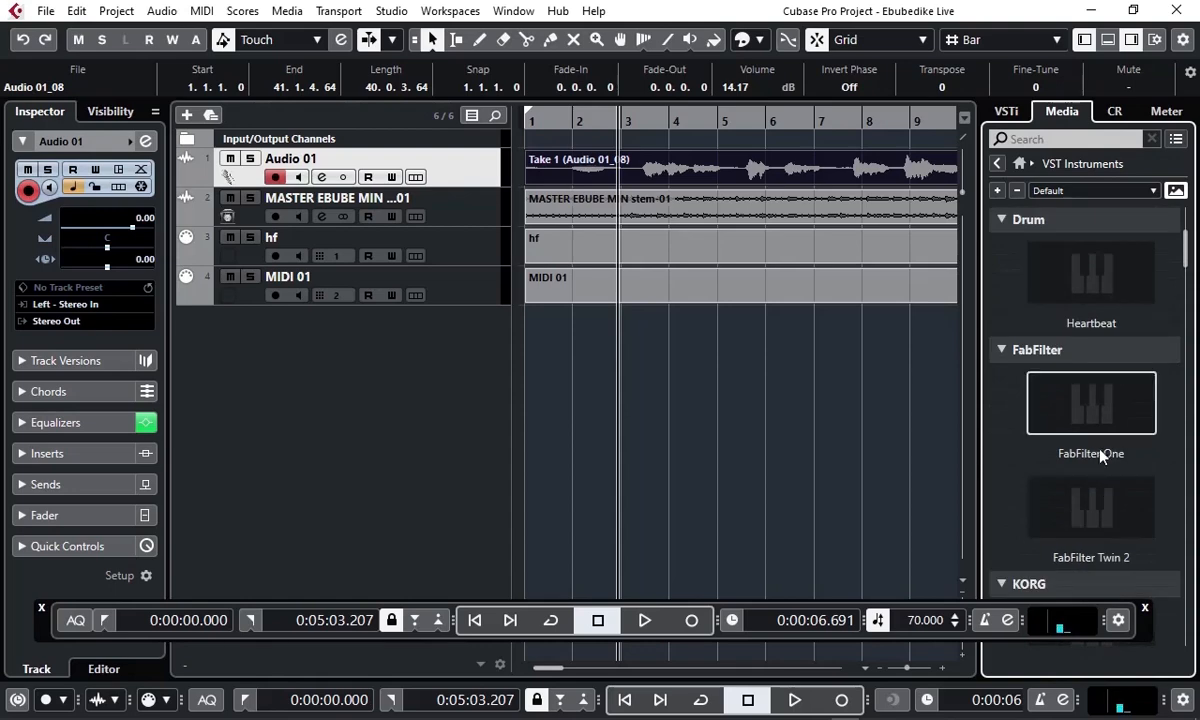
scroll(1098, 350, up, 2)
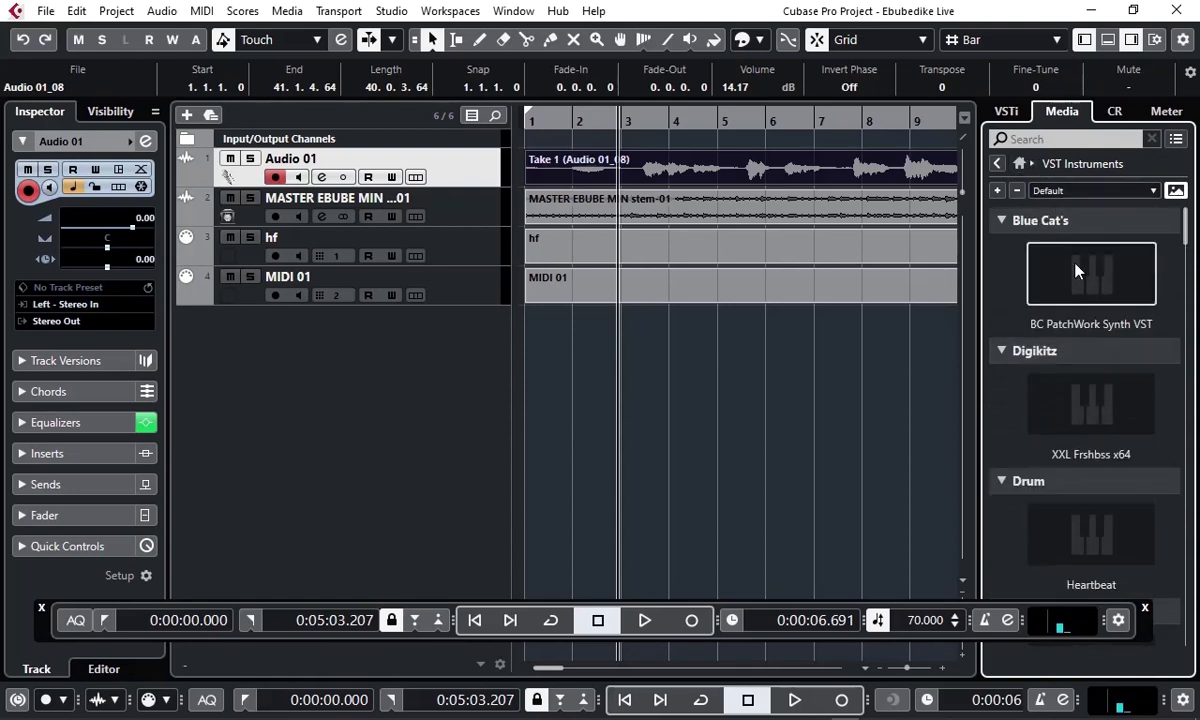
click(998, 165)
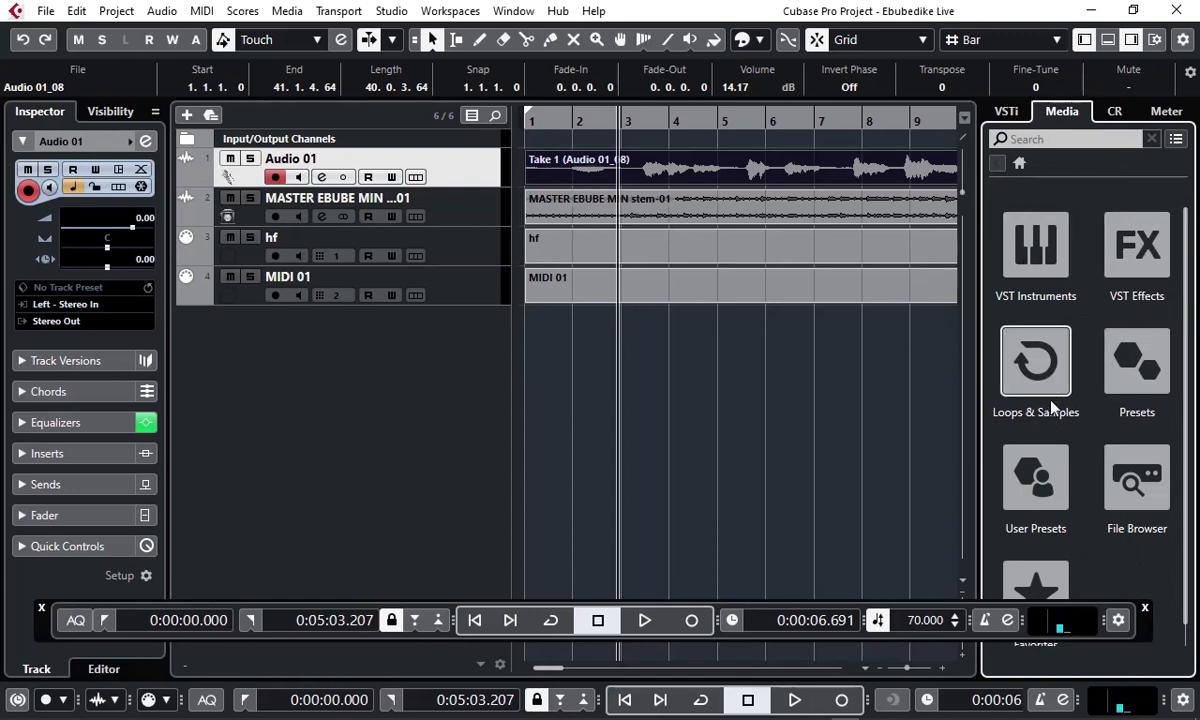
scroll(1130, 410, down, 1)
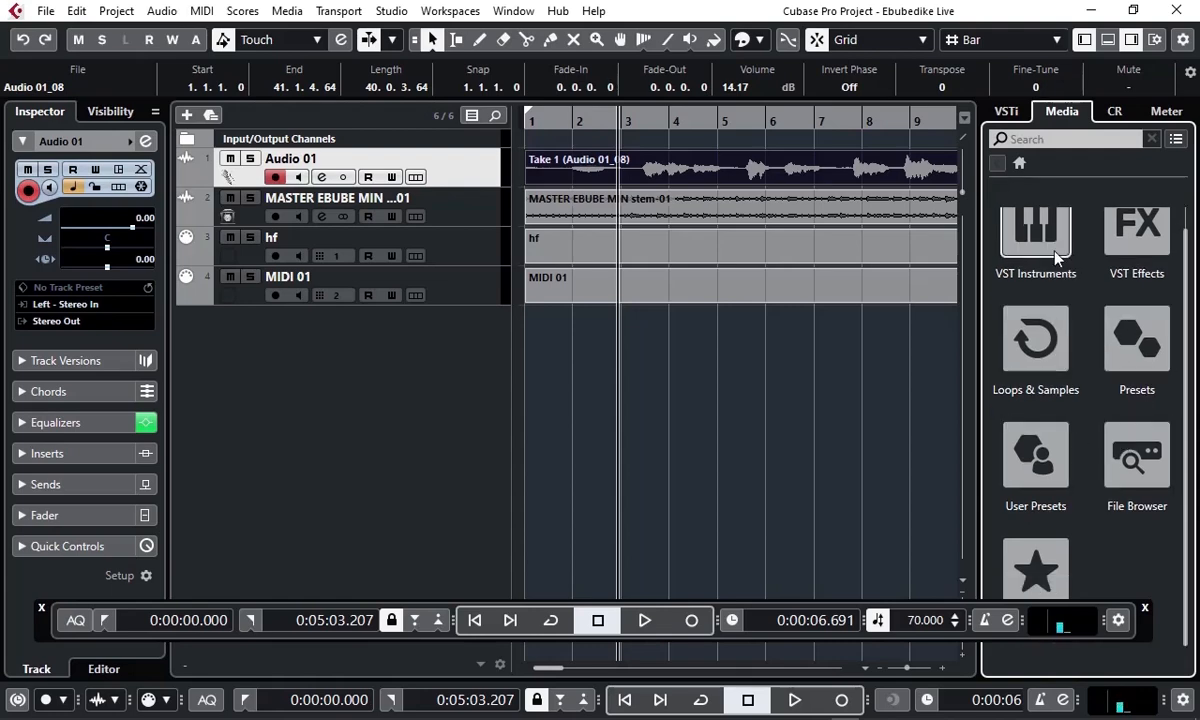
Step: View the right zone's VSTi rack, media browser and master meter, and hide the right zone
click(1005, 111)
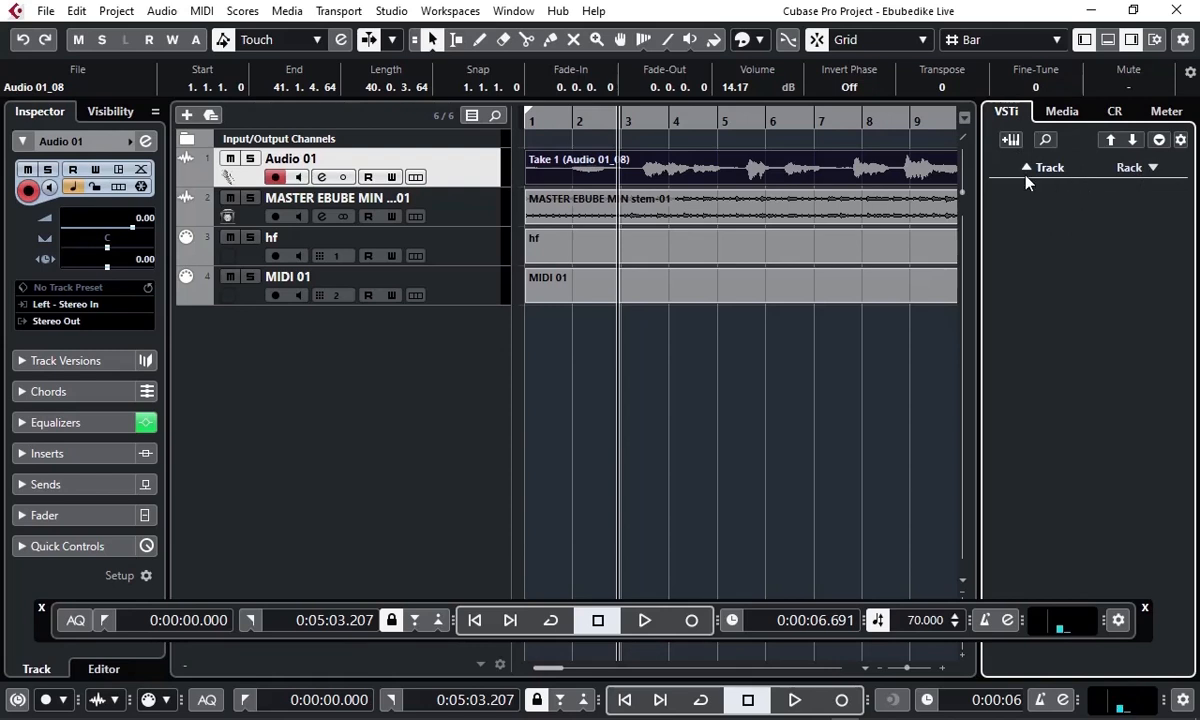
click(1062, 111)
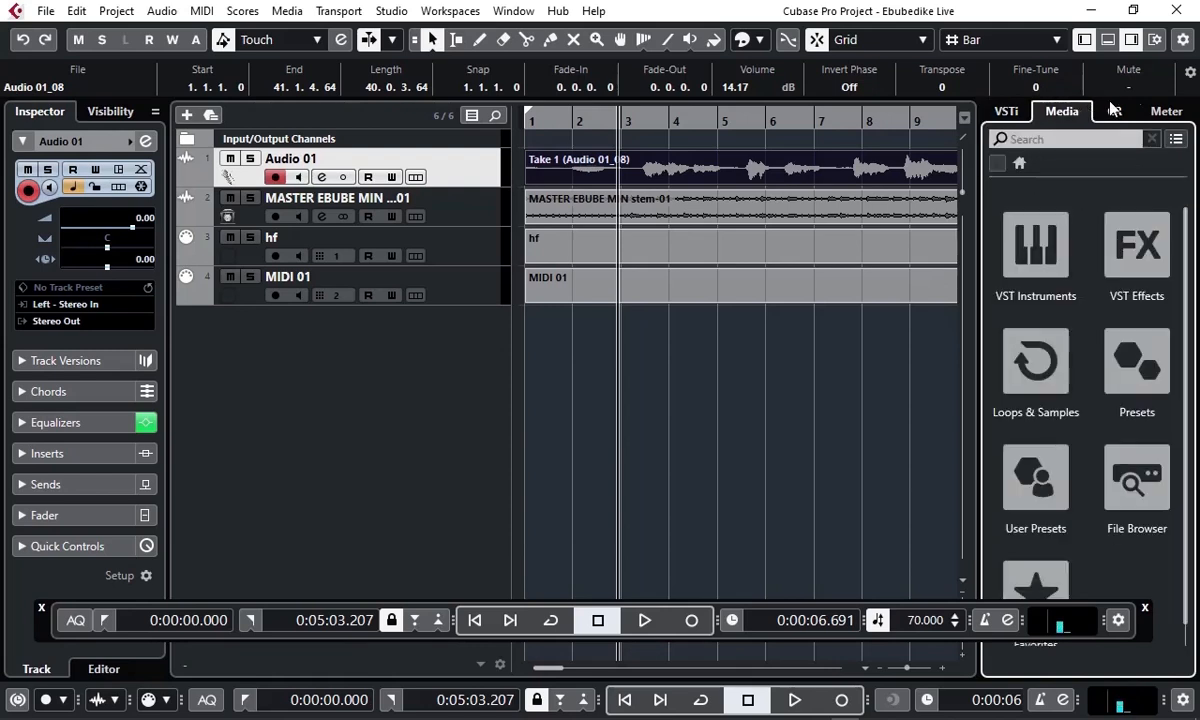
click(1162, 111)
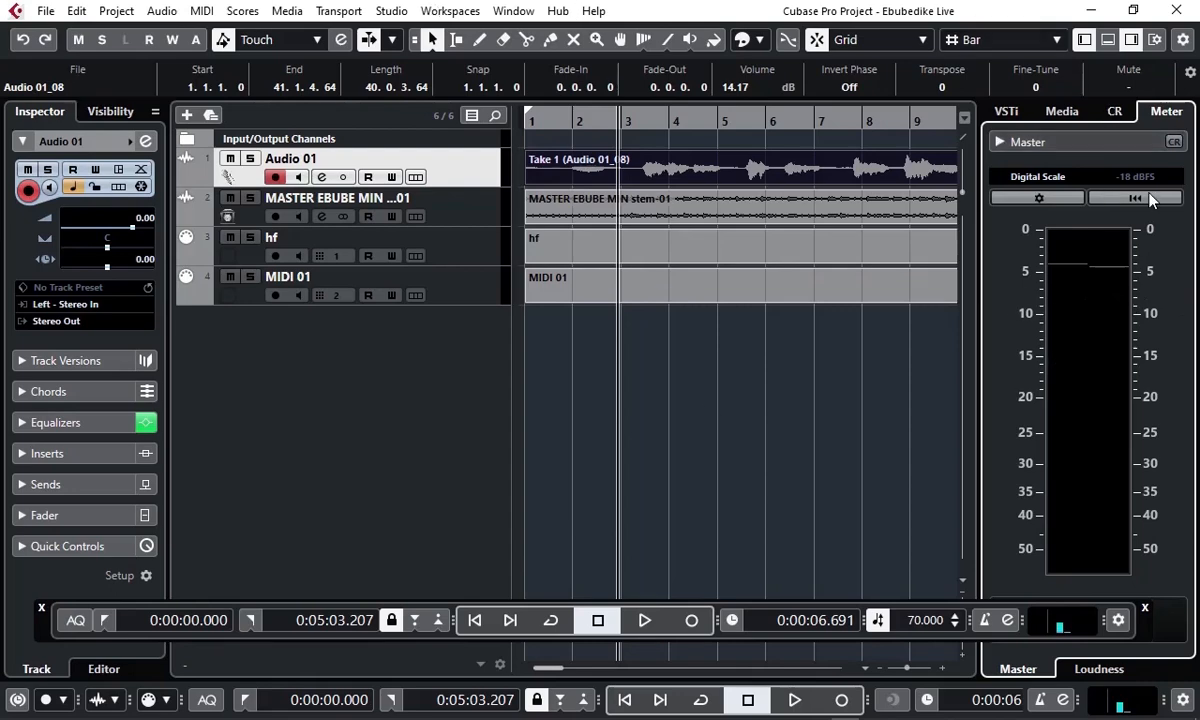
click(1133, 40)
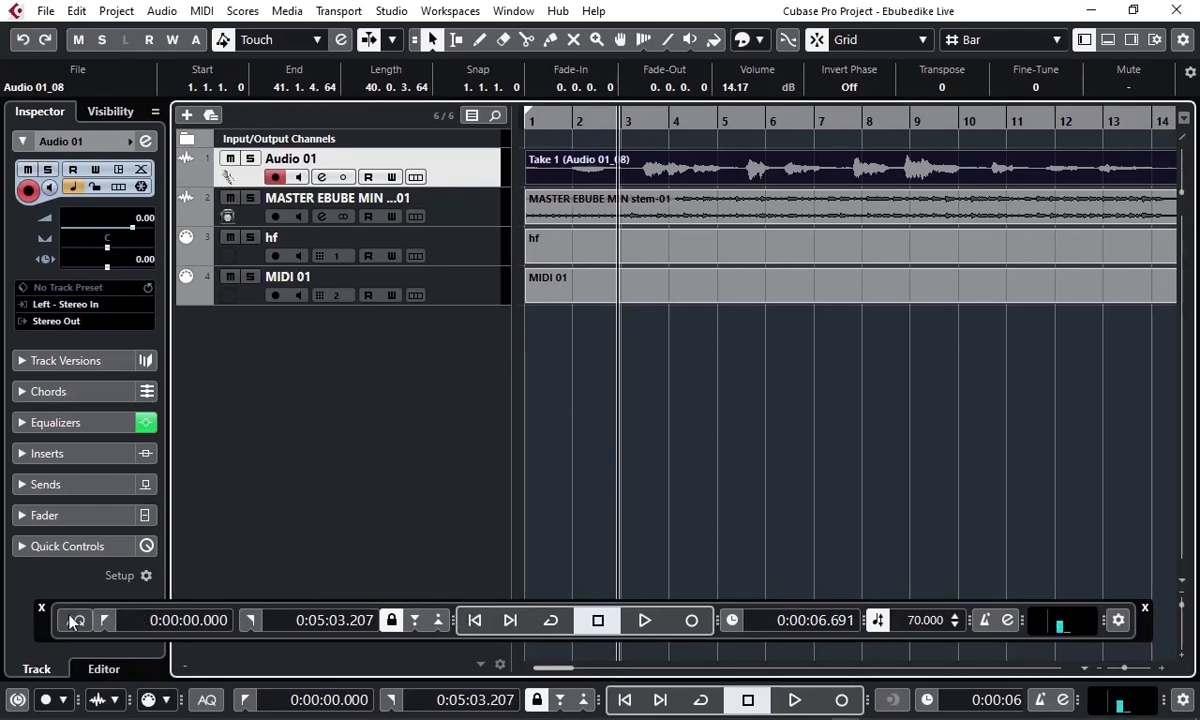
Step: Reposition the floating Transport panel slightly and resize its transport controls section to leave only cycle, stop, play and record
drag(40, 625, 67, 601)
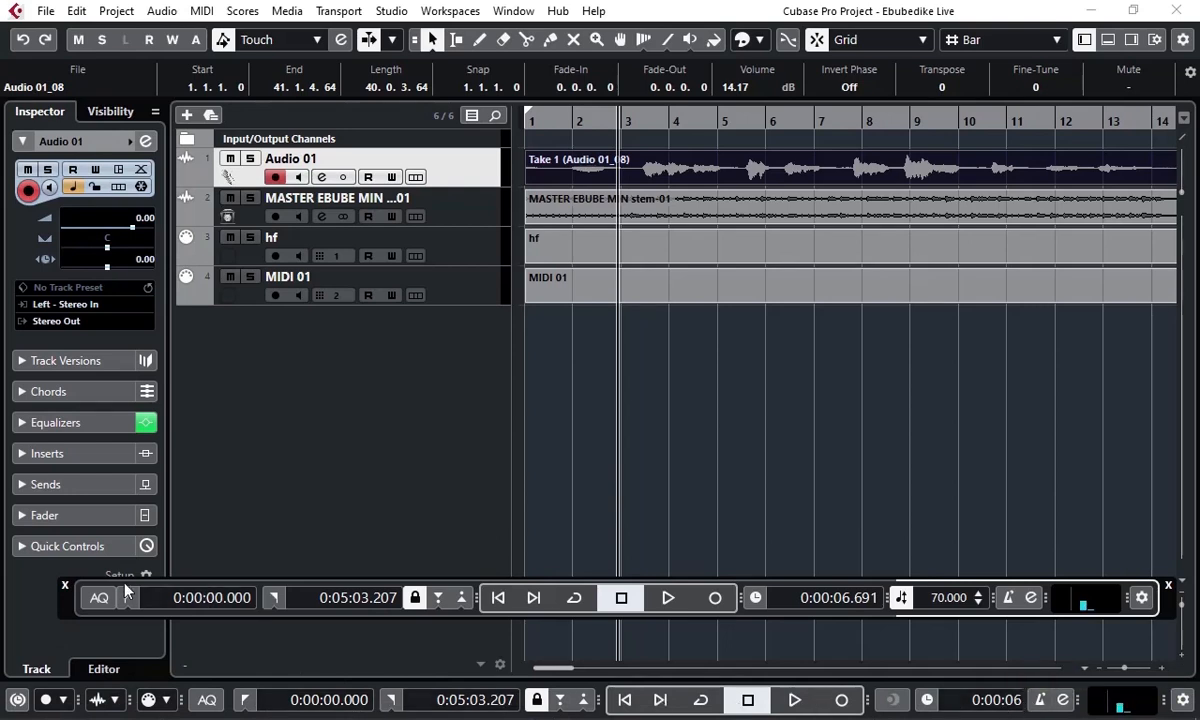
mouse_move(73, 596)
mouse_down()
mouse_move(70, 620)
mouse_move(56, 613)
mouse_up()
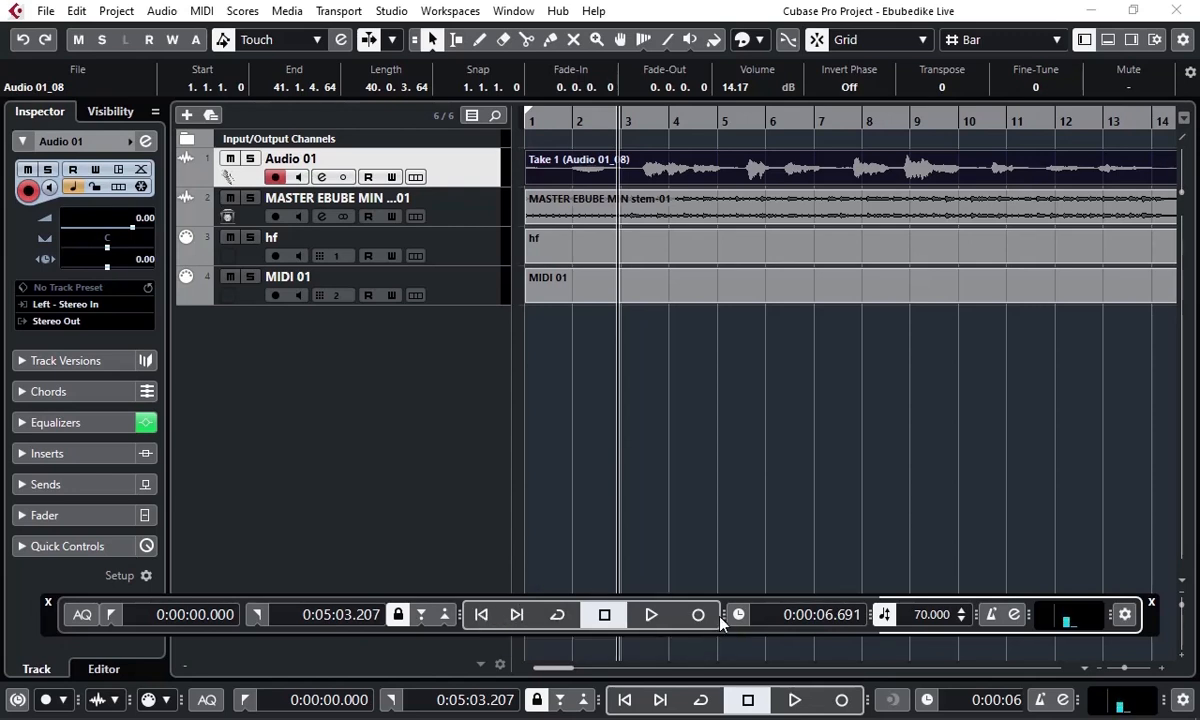
drag(722, 612, 691, 614)
click(667, 615)
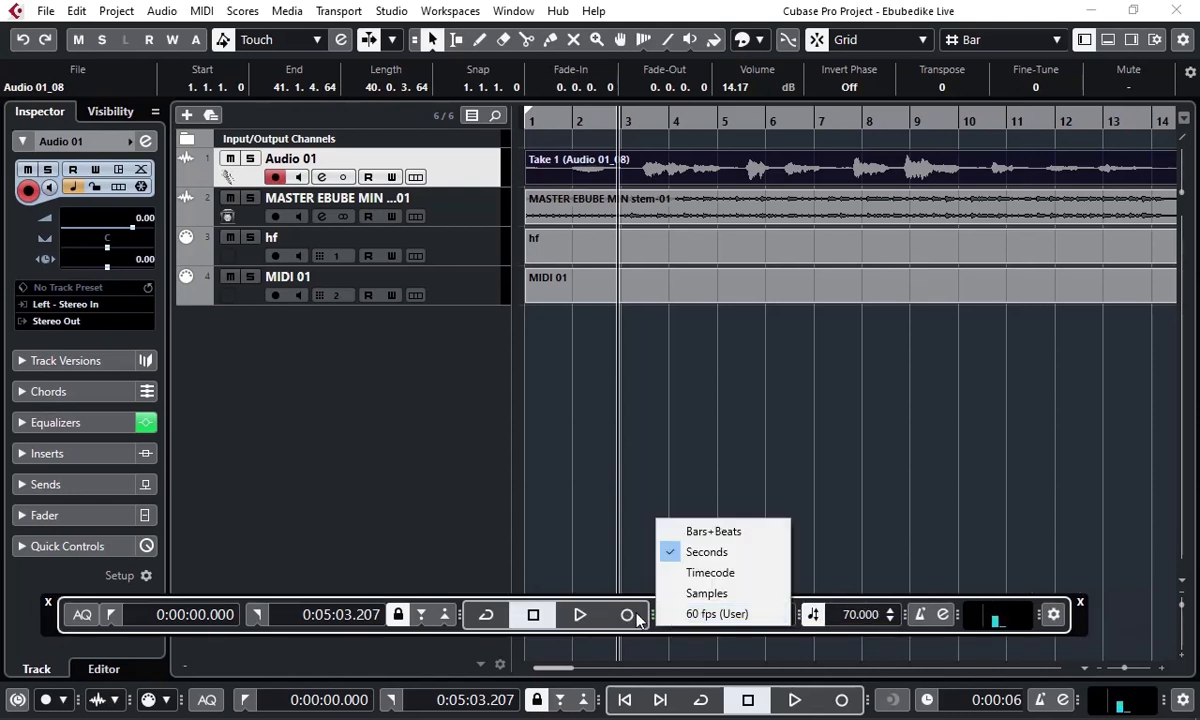
click(468, 534)
drag(651, 614, 832, 614)
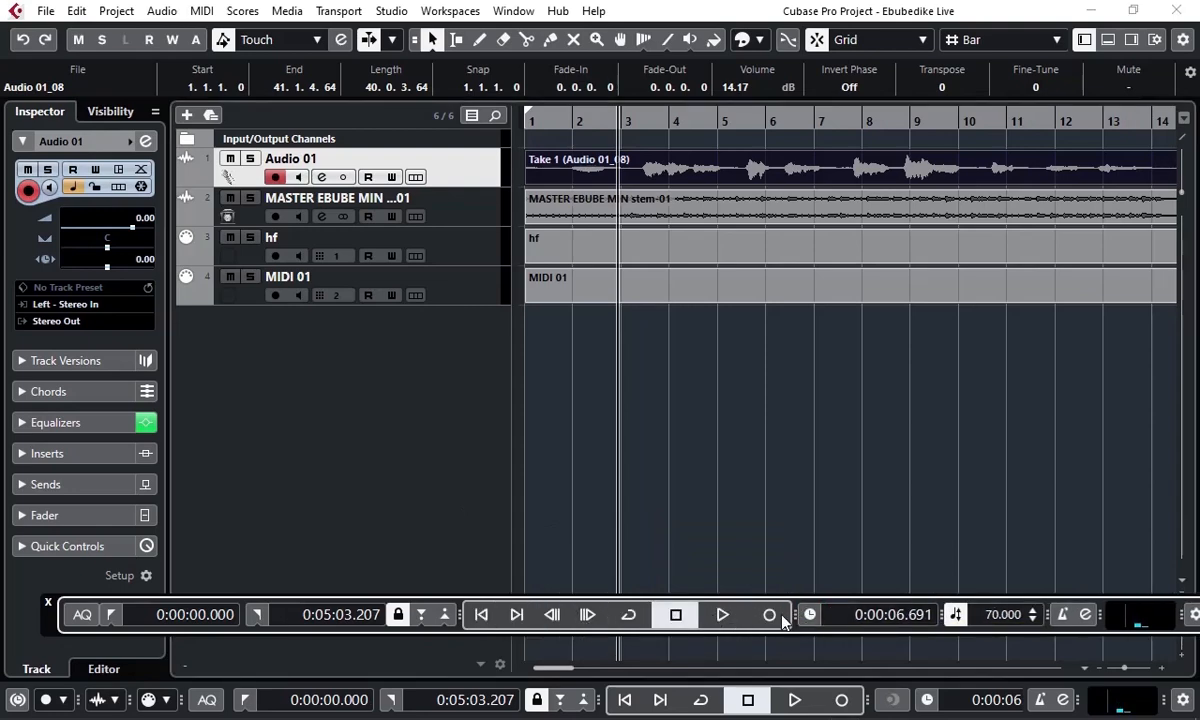
mouse_move(796, 614)
mouse_down()
mouse_move(688, 612)
mouse_move(720, 611)
mouse_up()
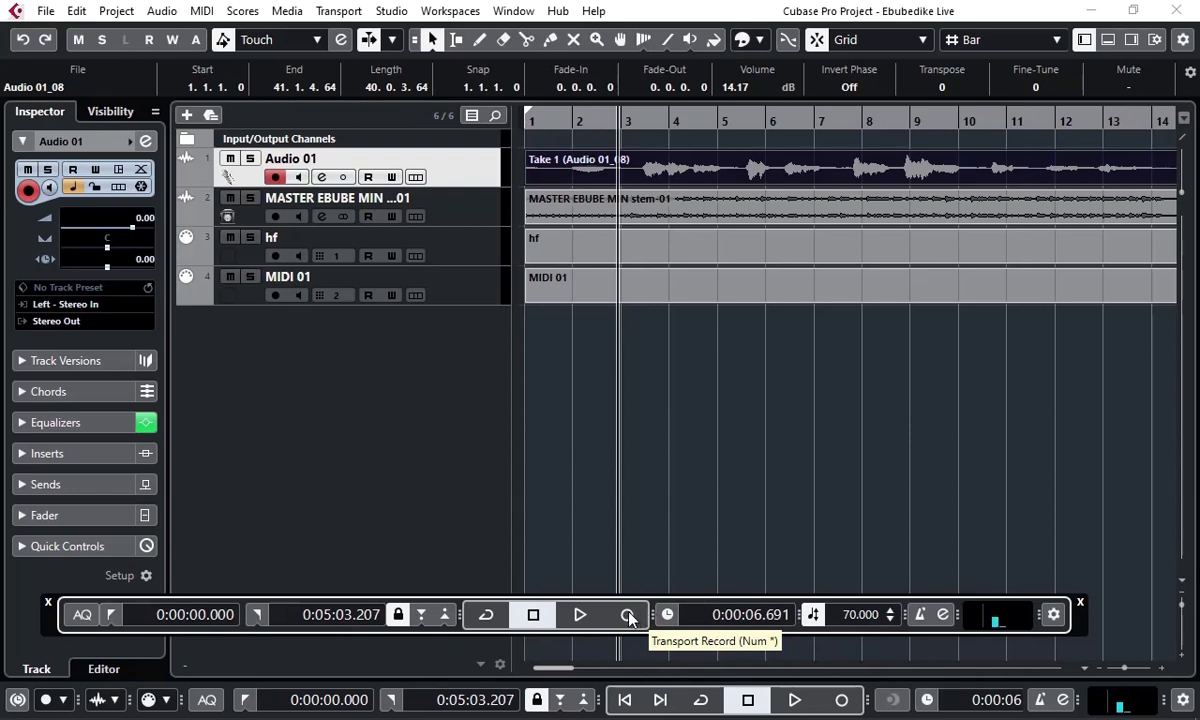
Step: Close the floating Transport panel and bring it back on screen
click(47, 602)
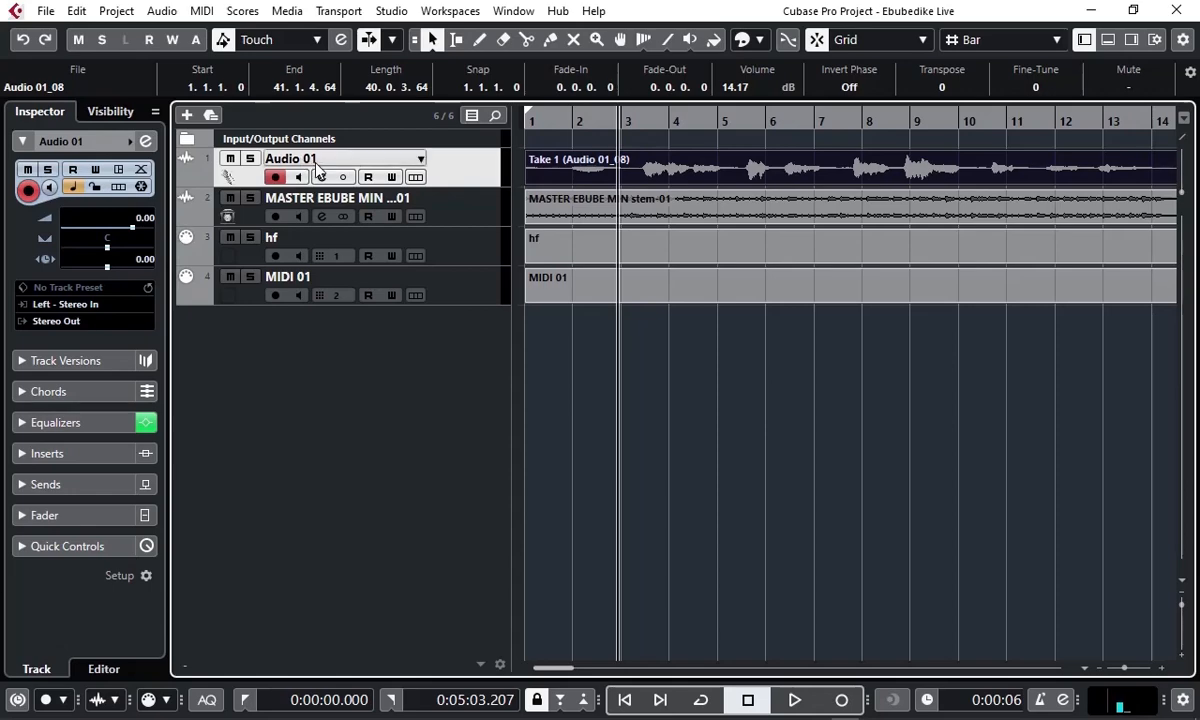
click(339, 11)
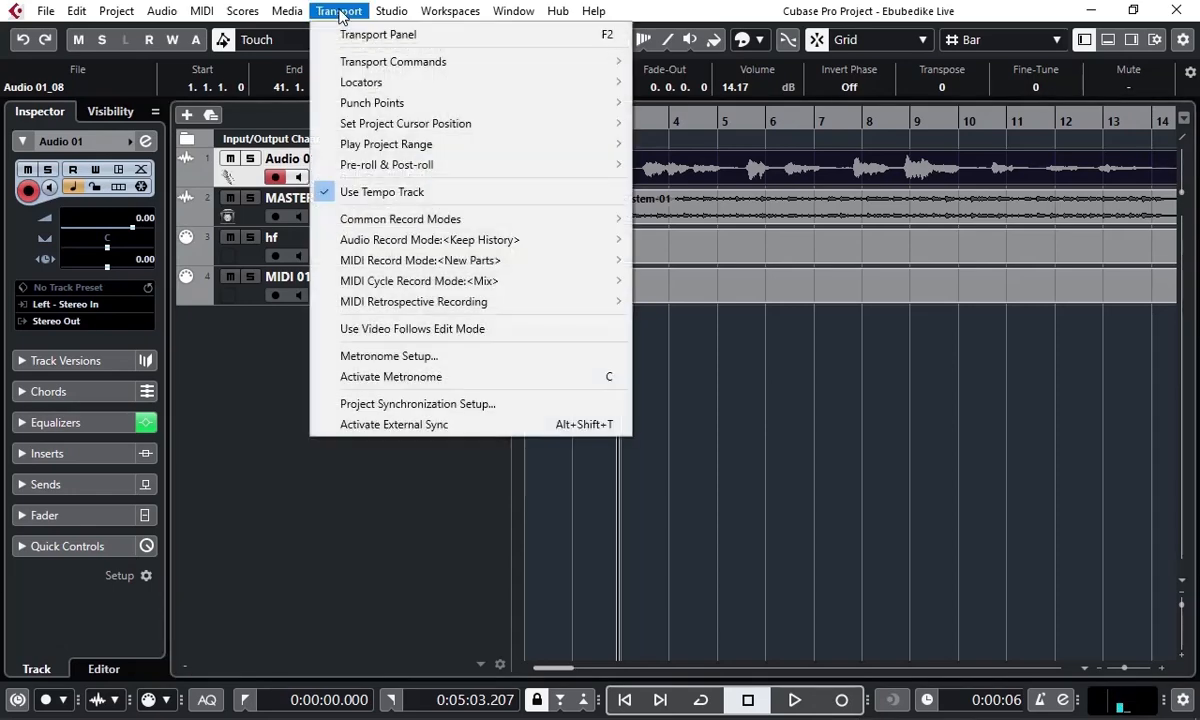
click(385, 36)
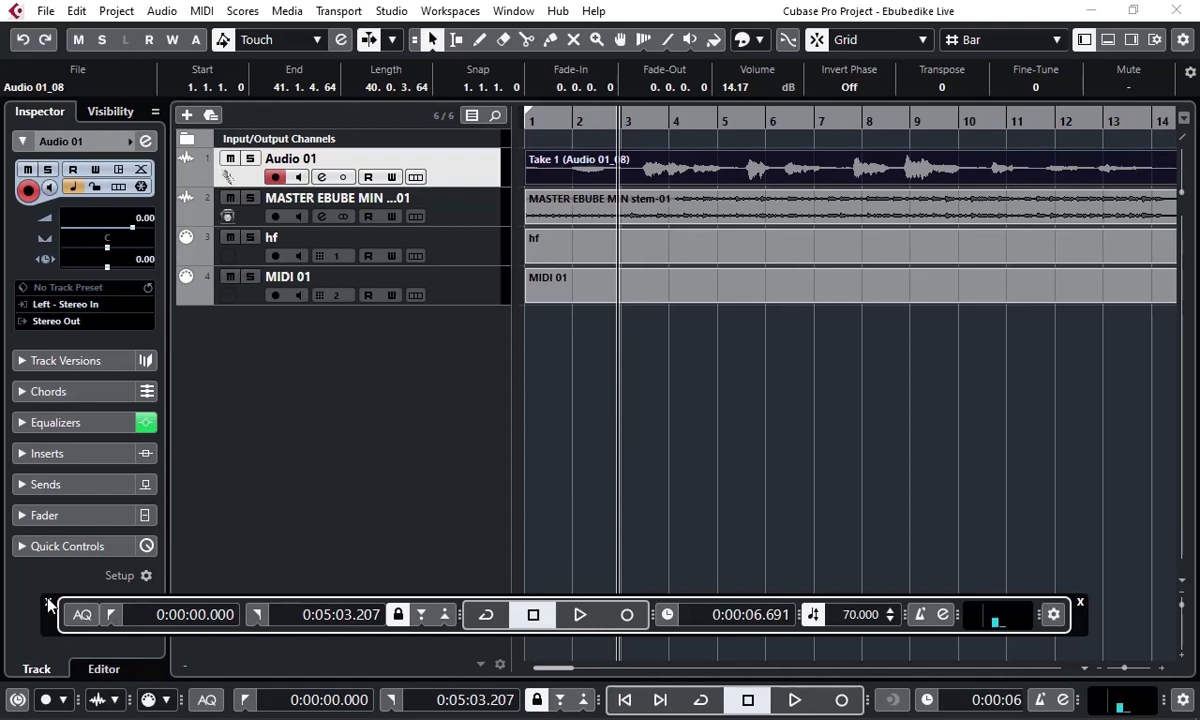
Step: Move the floating Transport panel further right and select the second audio track followed by Audio 01
drag(55, 630, 130, 628)
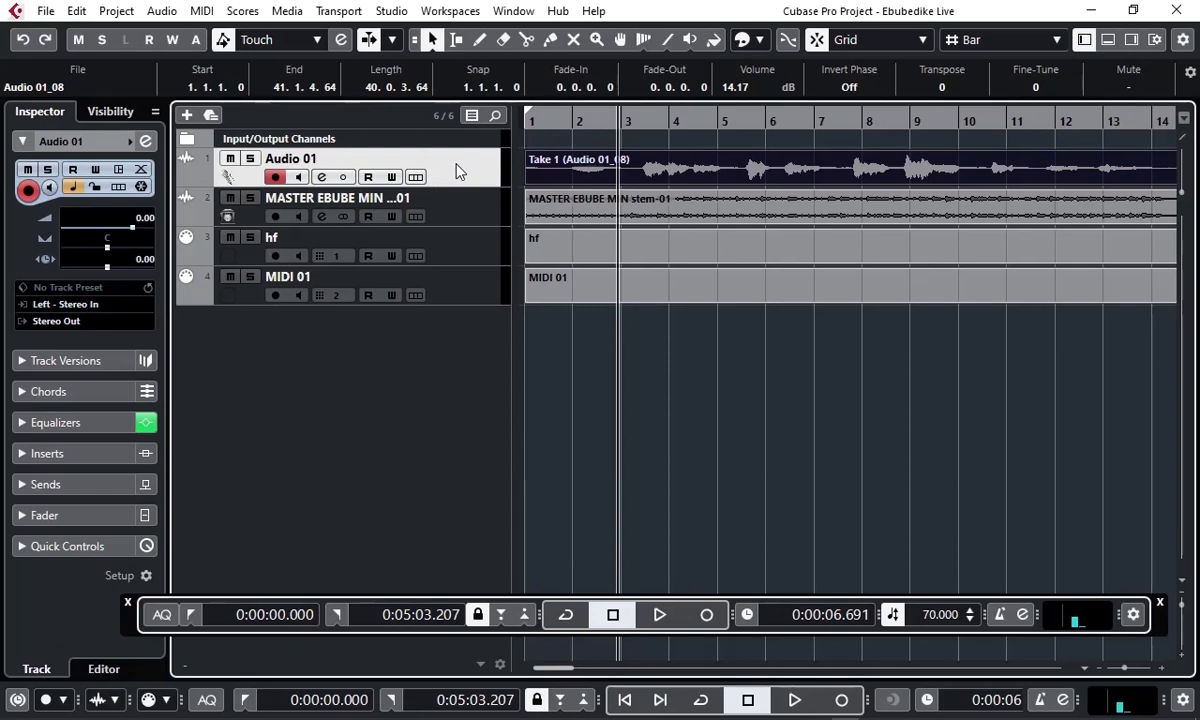
click(455, 214)
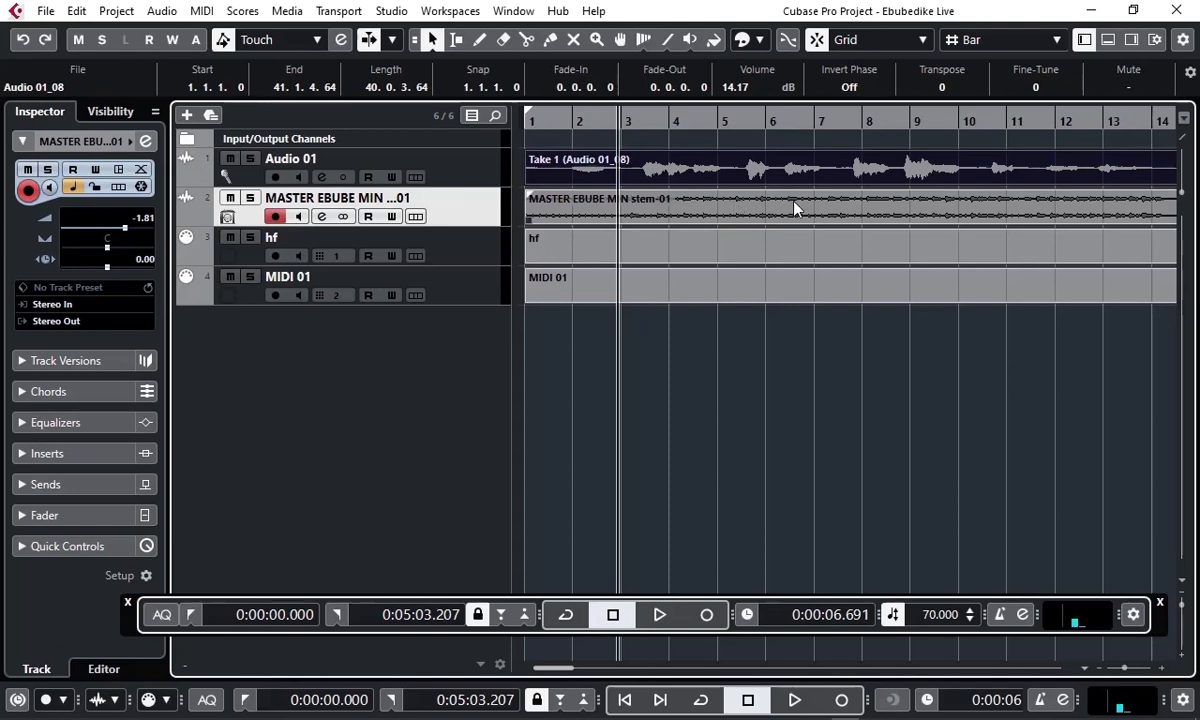
click(497, 163)
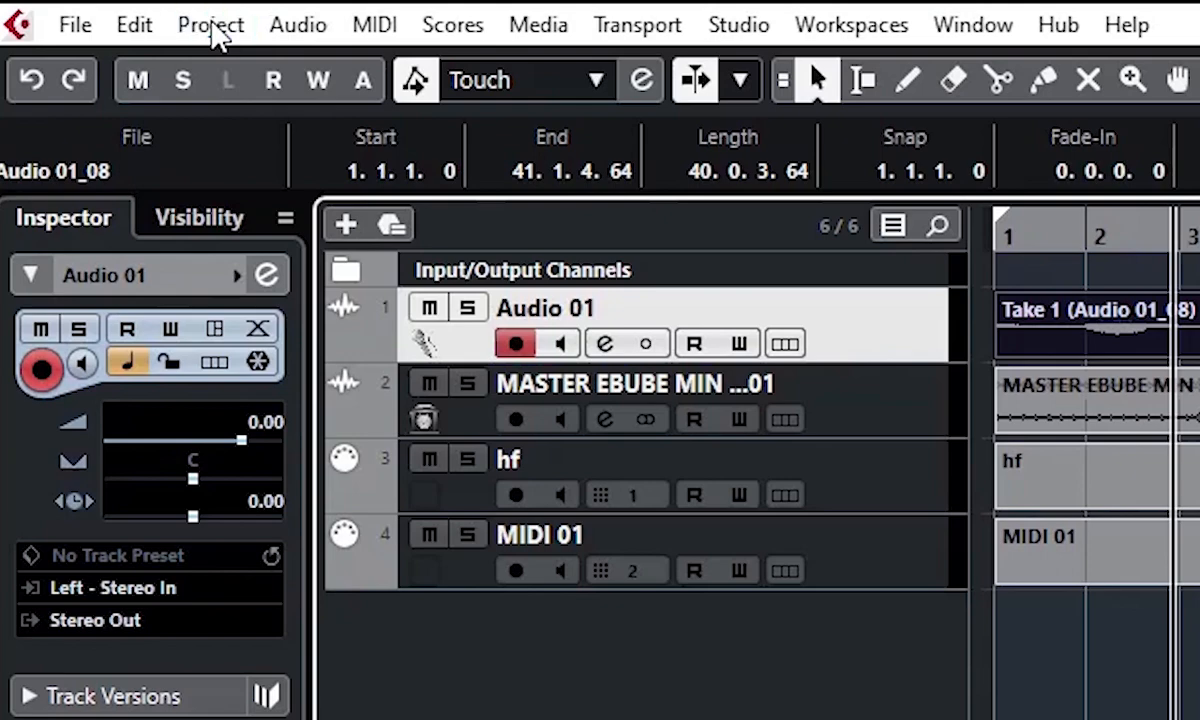
Step: Start adding a new audio track and view its available audio input choices, leaving the input on Stereo In
click(211, 28)
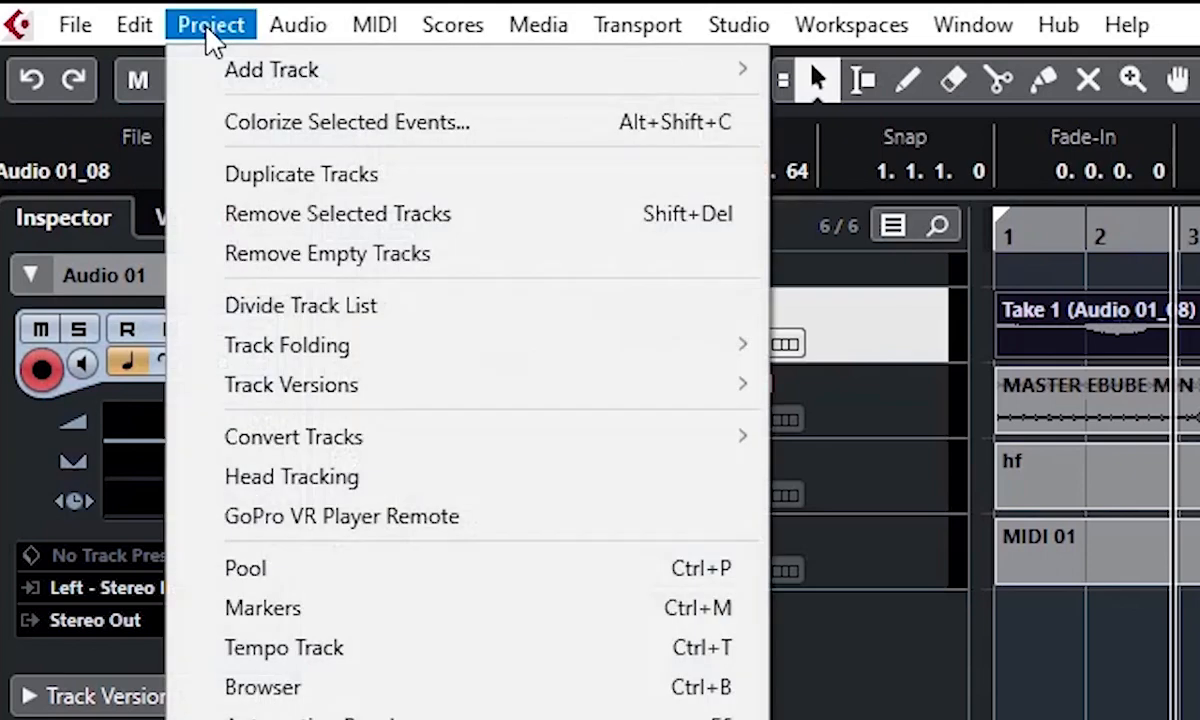
mouse_move(267, 80)
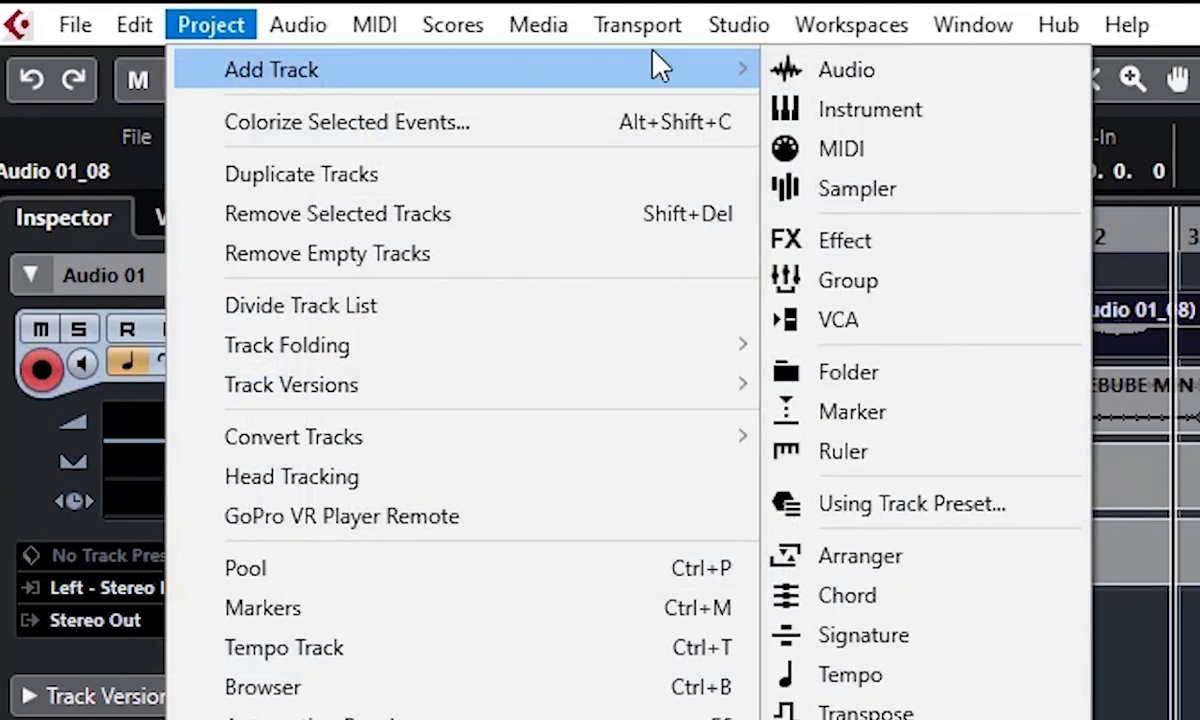
click(873, 71)
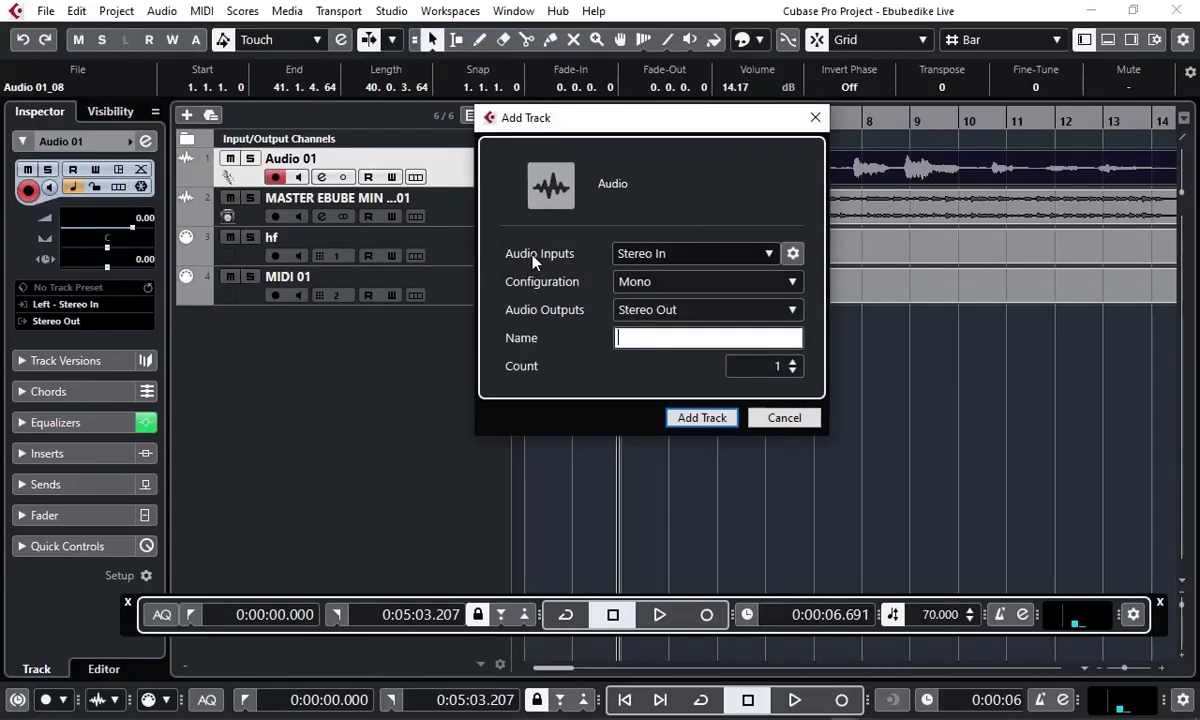
click(766, 256)
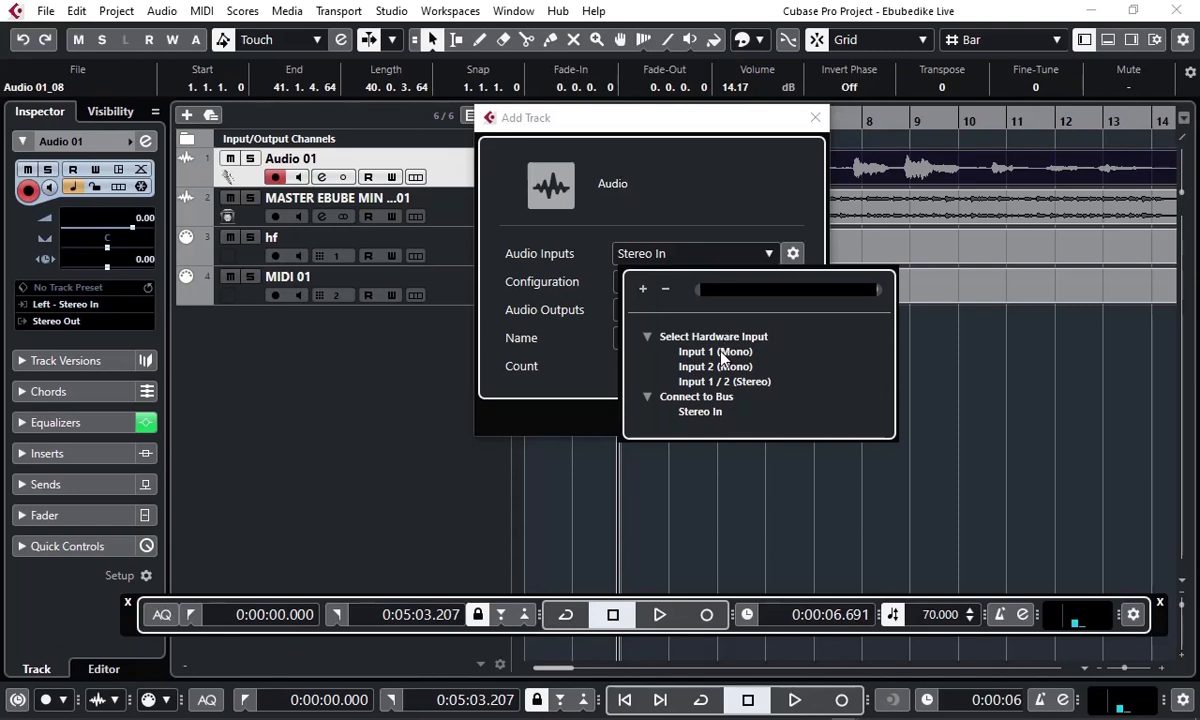
click(677, 127)
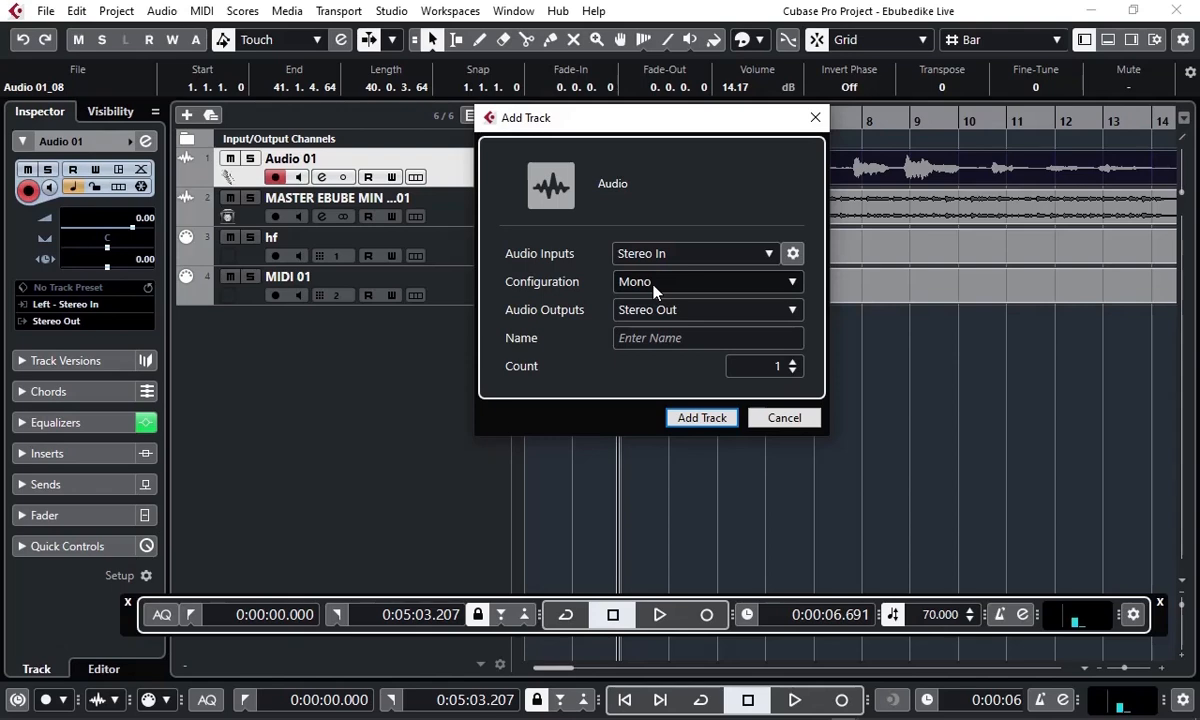
Step: View the configuration and audio output choices for the new audio track, keeping Mono and Stereo Out
click(792, 284)
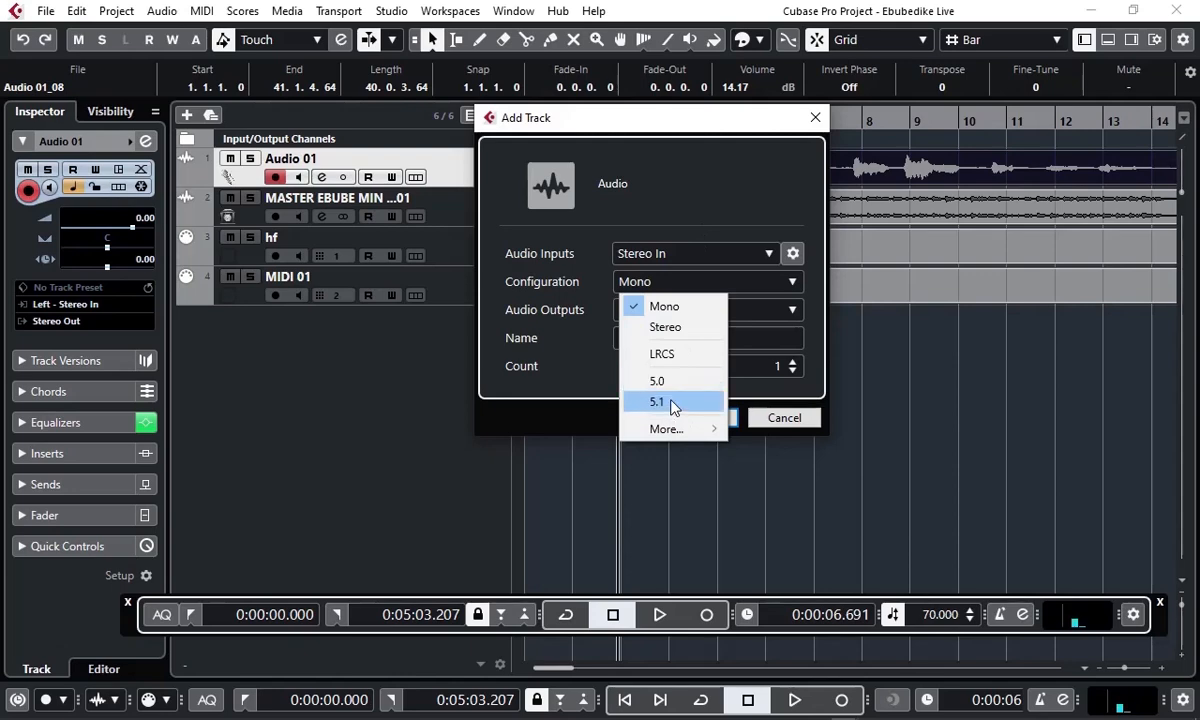
click(686, 178)
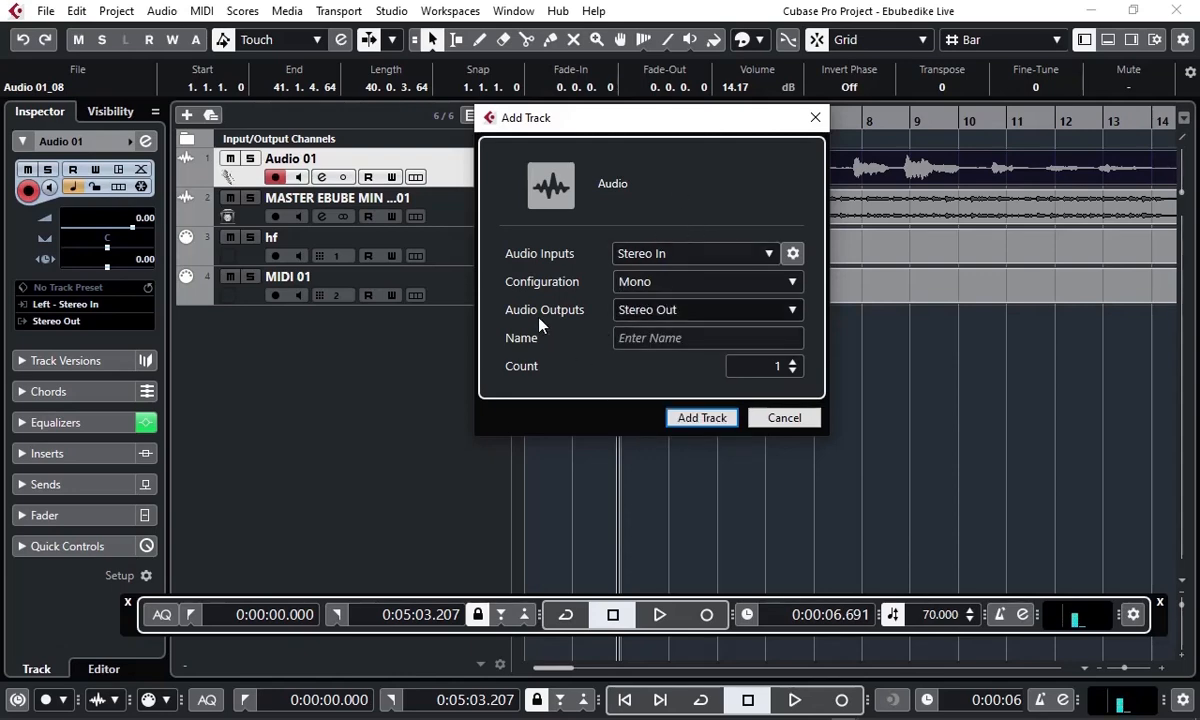
click(792, 311)
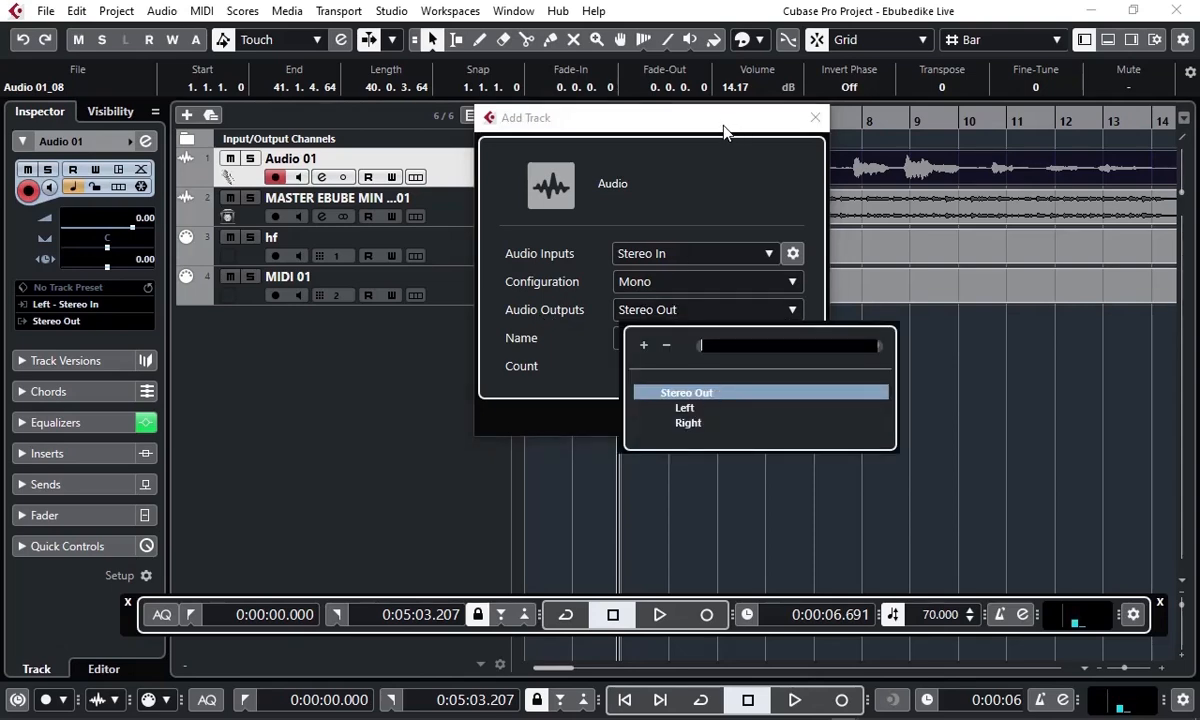
click(725, 132)
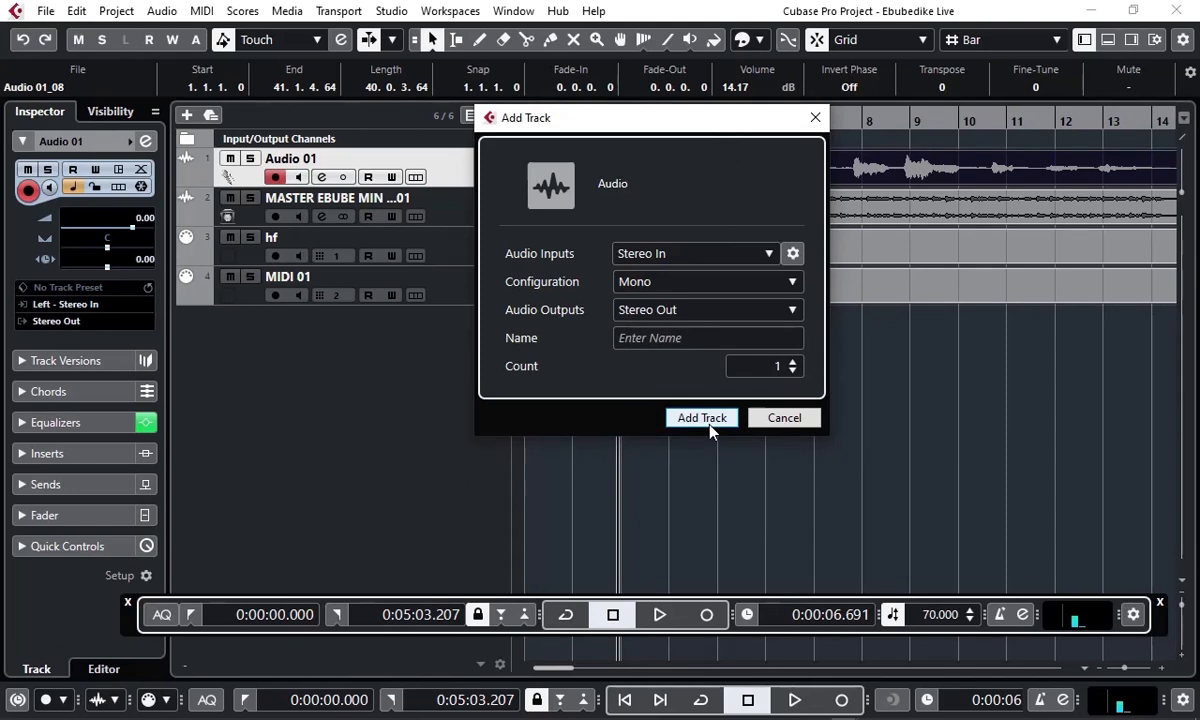
click(672, 342)
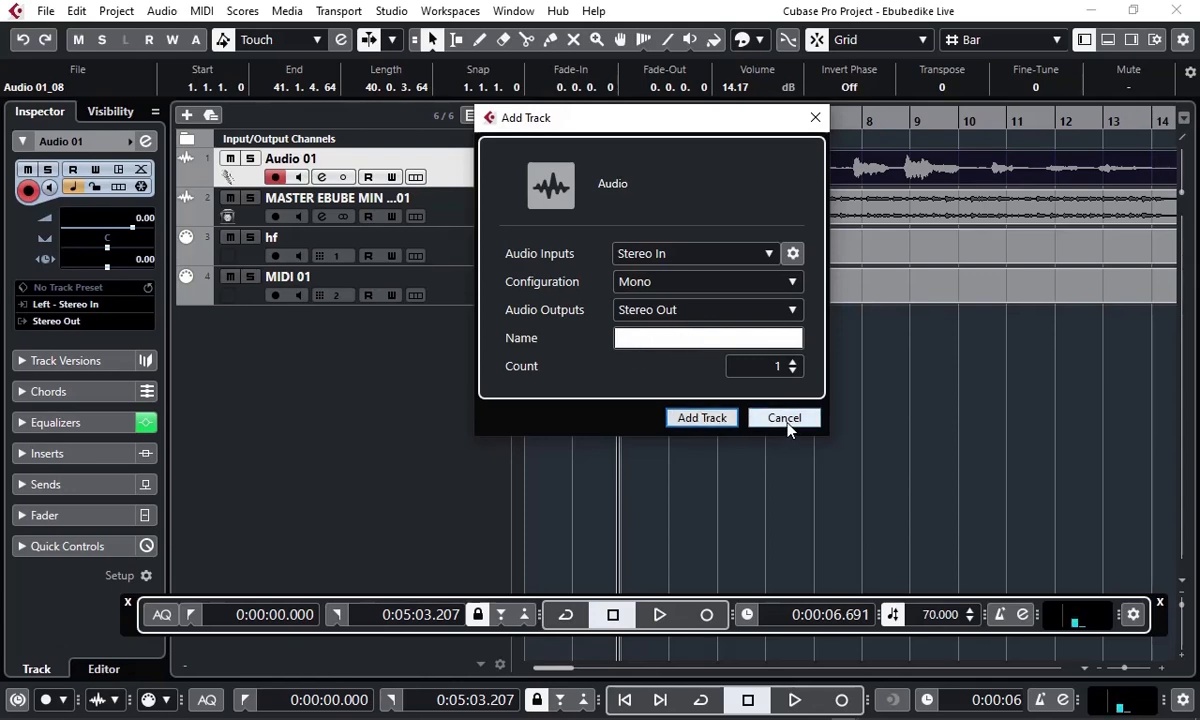
Step: Try raising the new audio track count to 5 and lowering it to 3, and cancel adding the tracks
drag(669, 126, 632, 105)
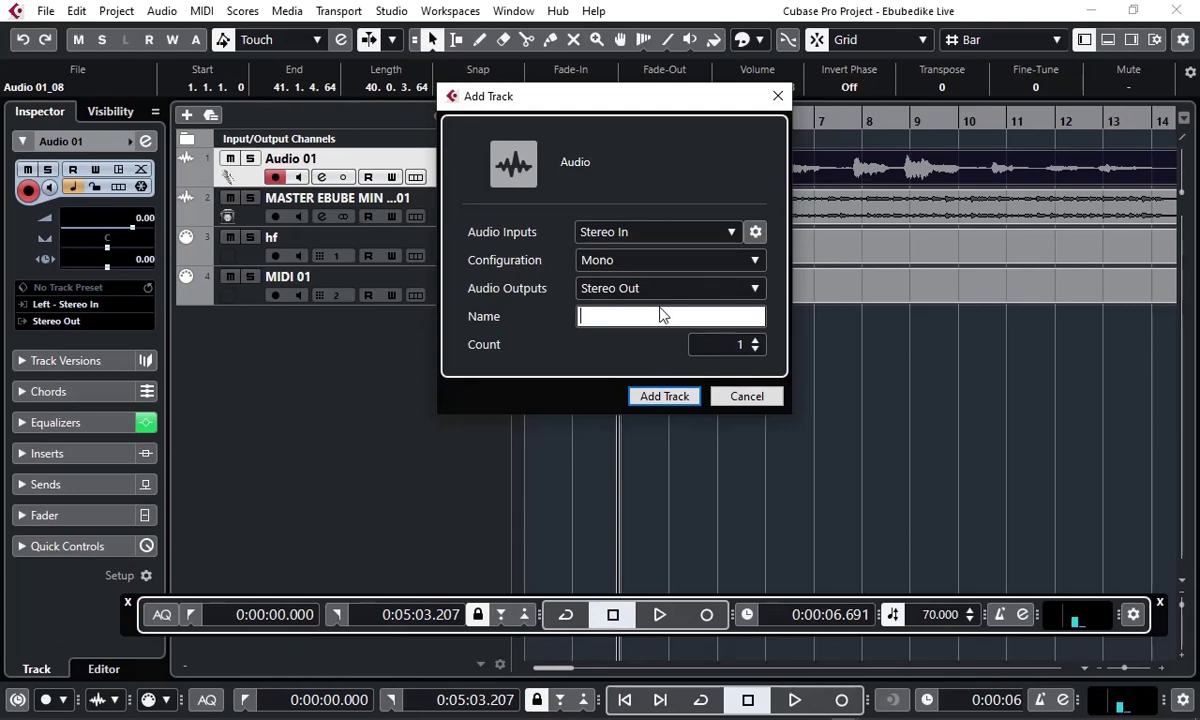
click(755, 340)
click(755, 341)
click(755, 341)
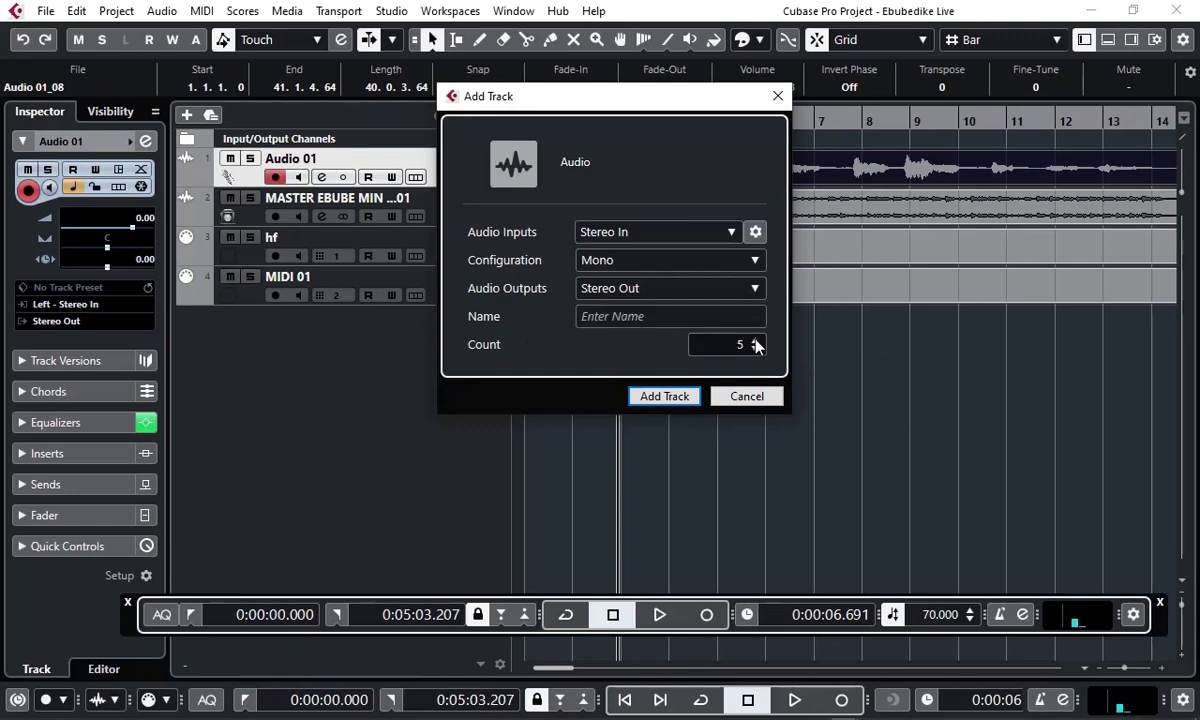
click(755, 341)
click(755, 341)
click(755, 341)
click(755, 341)
click(755, 341)
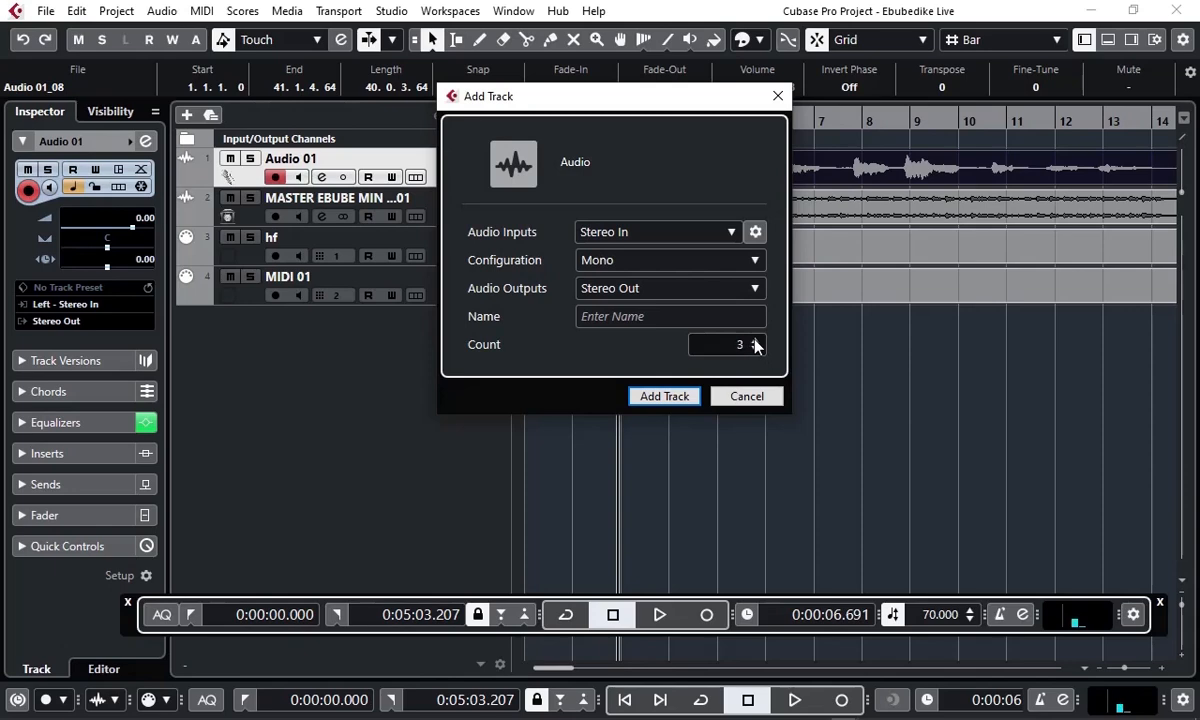
click(752, 396)
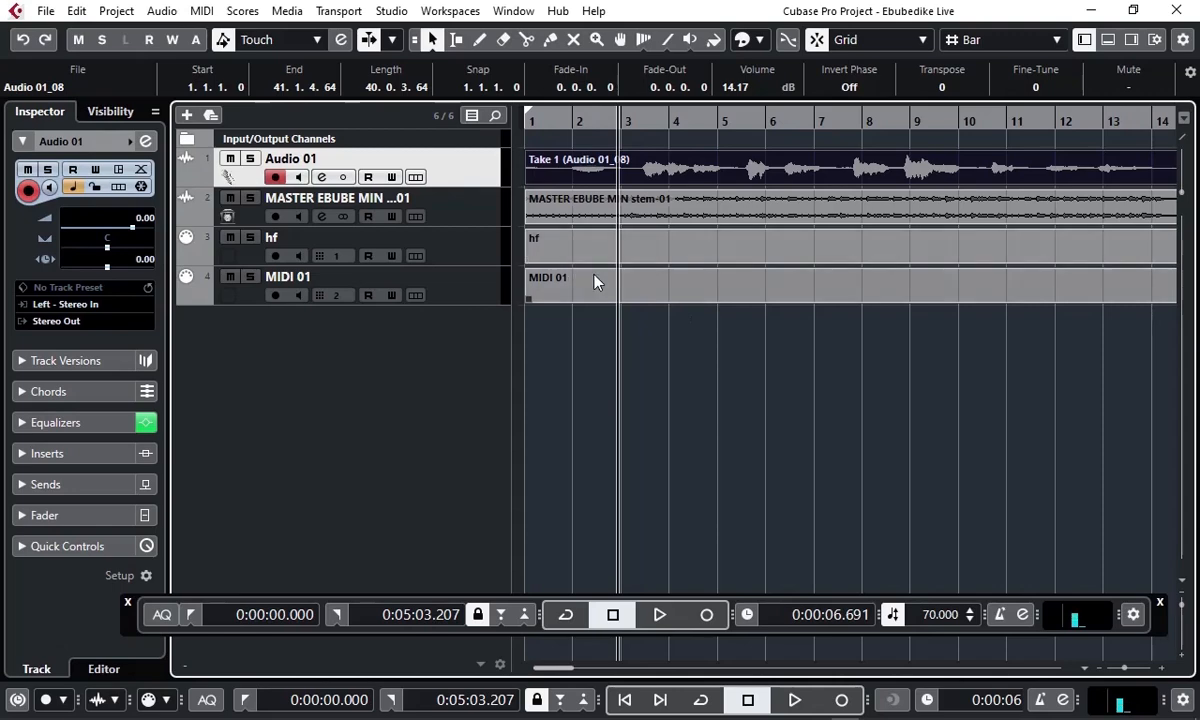
Step: View the track types available for adding to the project, and open and cancel the audio Add Track dialog from the empty track list area
click(463, 210)
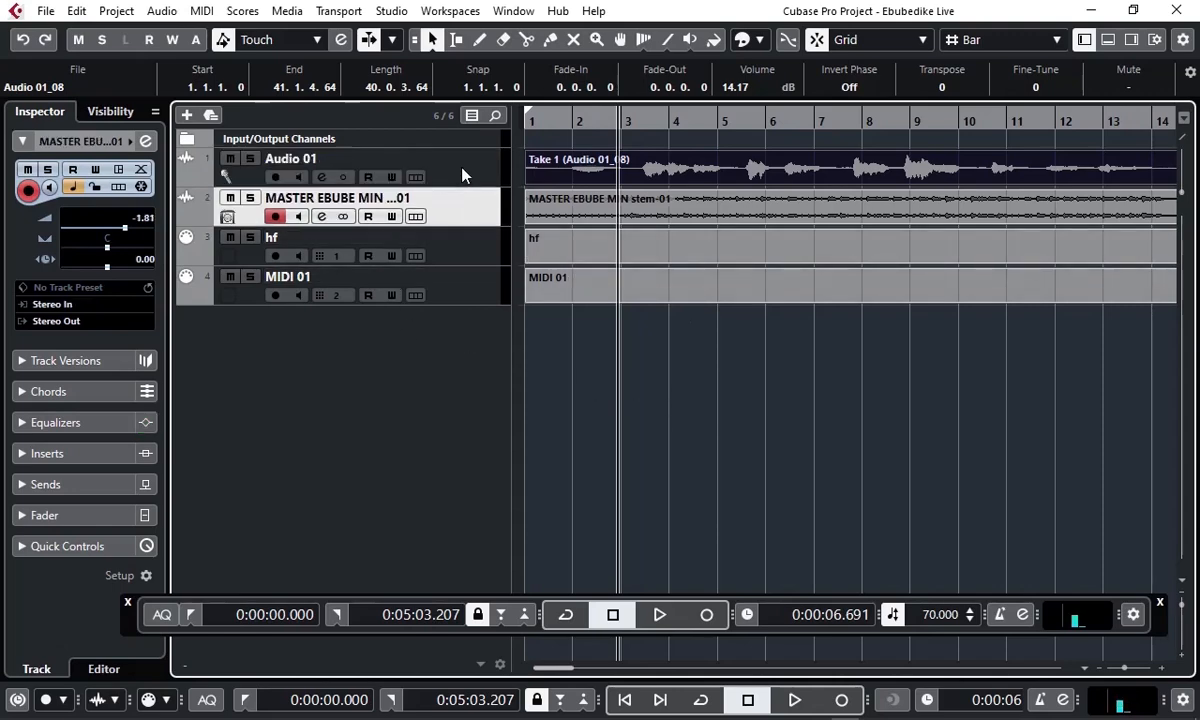
click(457, 176)
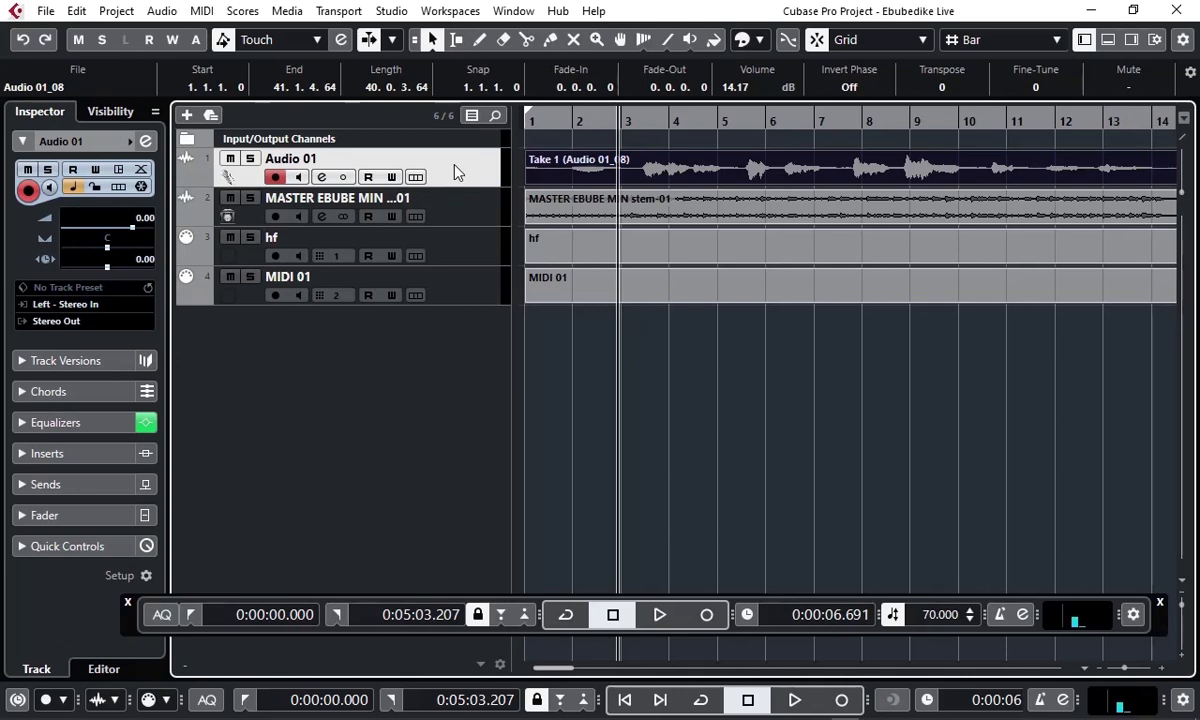
click(118, 12)
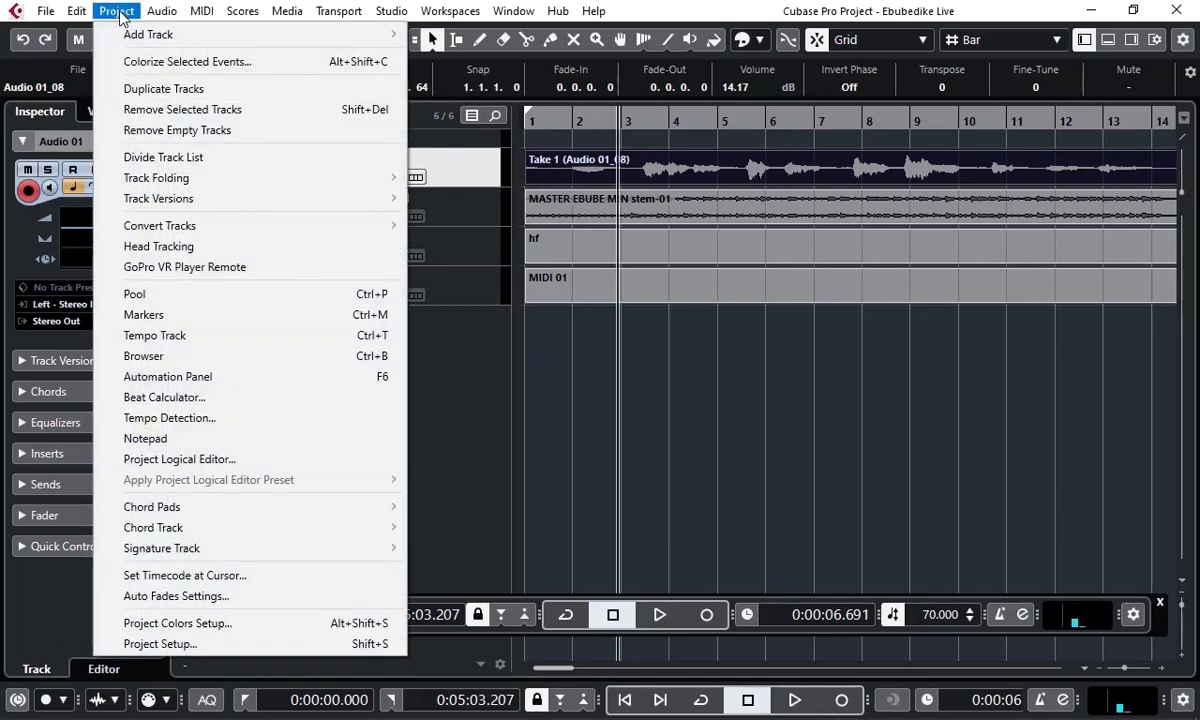
mouse_move(155, 40)
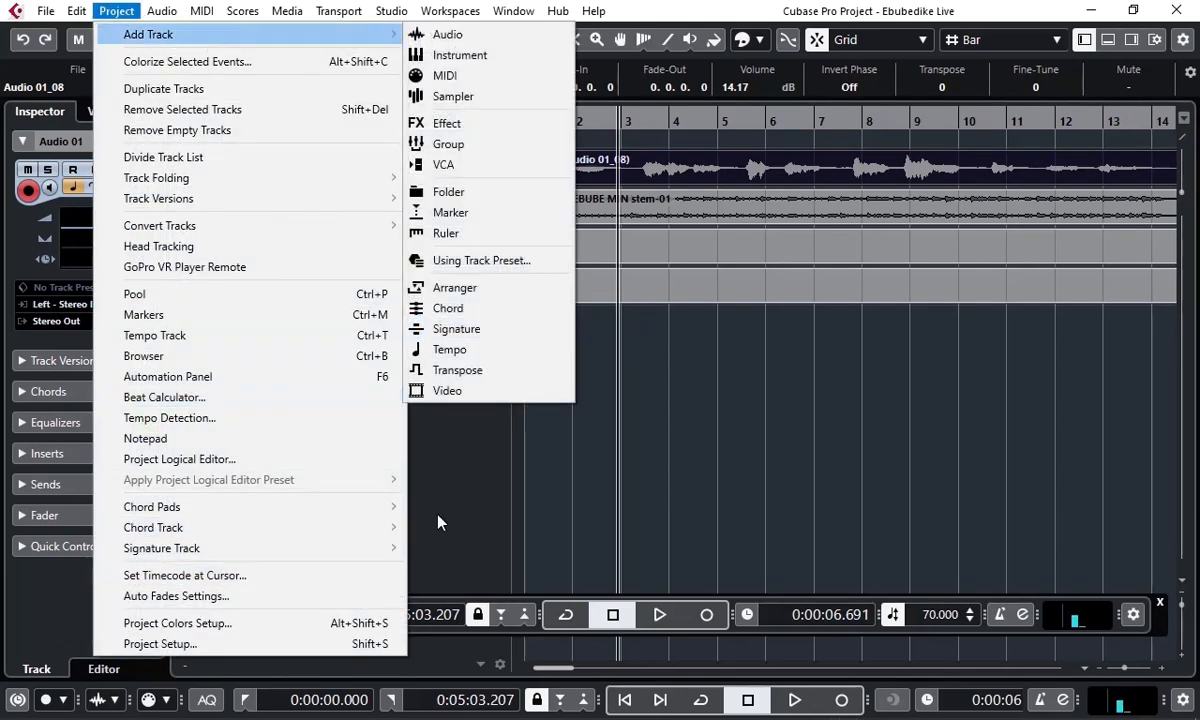
click(425, 448)
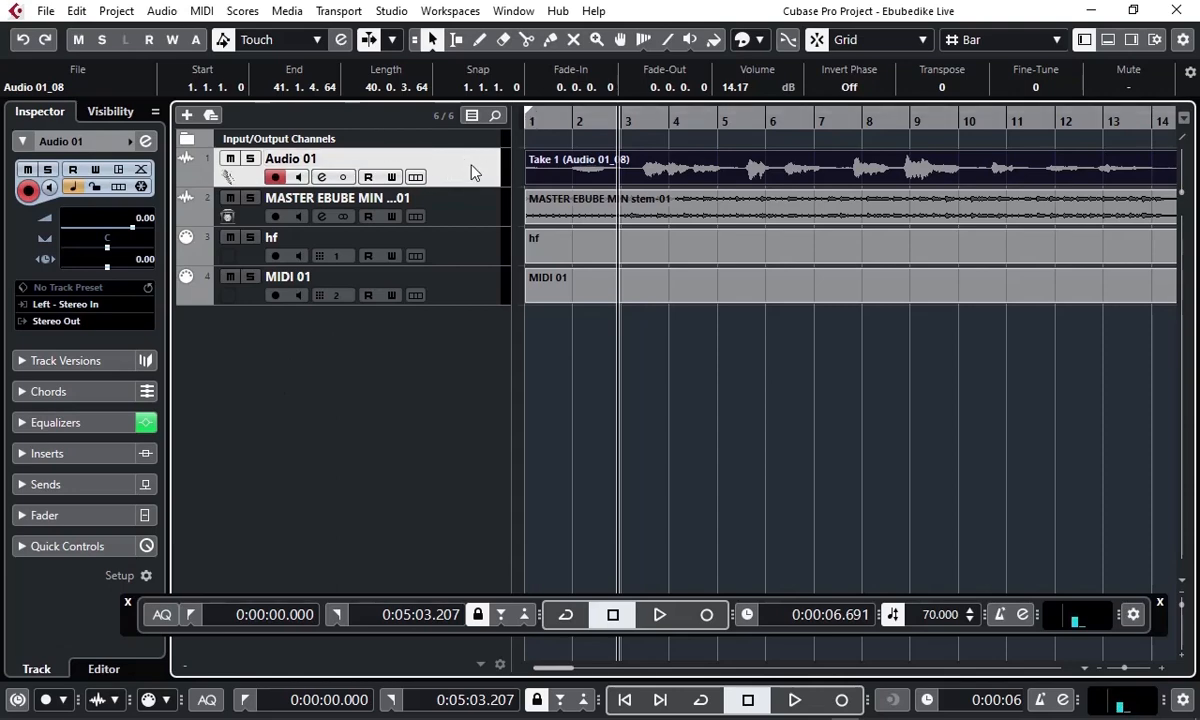
double_click(347, 359)
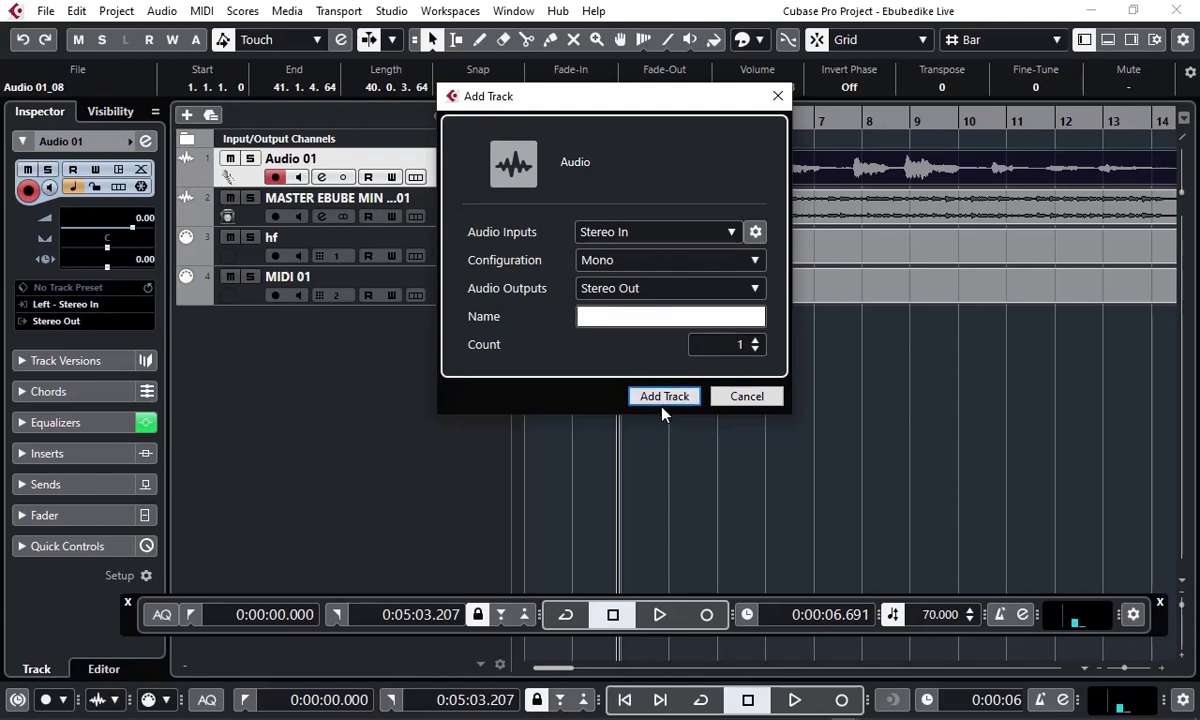
click(748, 399)
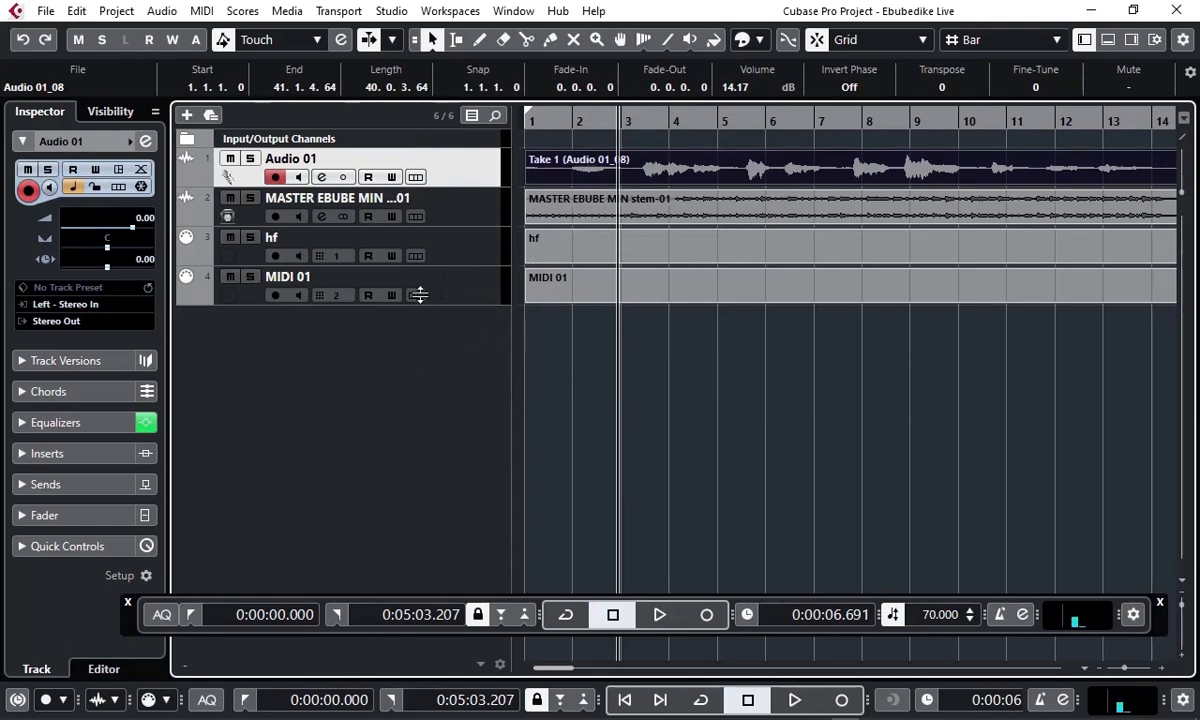
Step: Select the hf track and add a single MIDI track named "try" below it
click(452, 255)
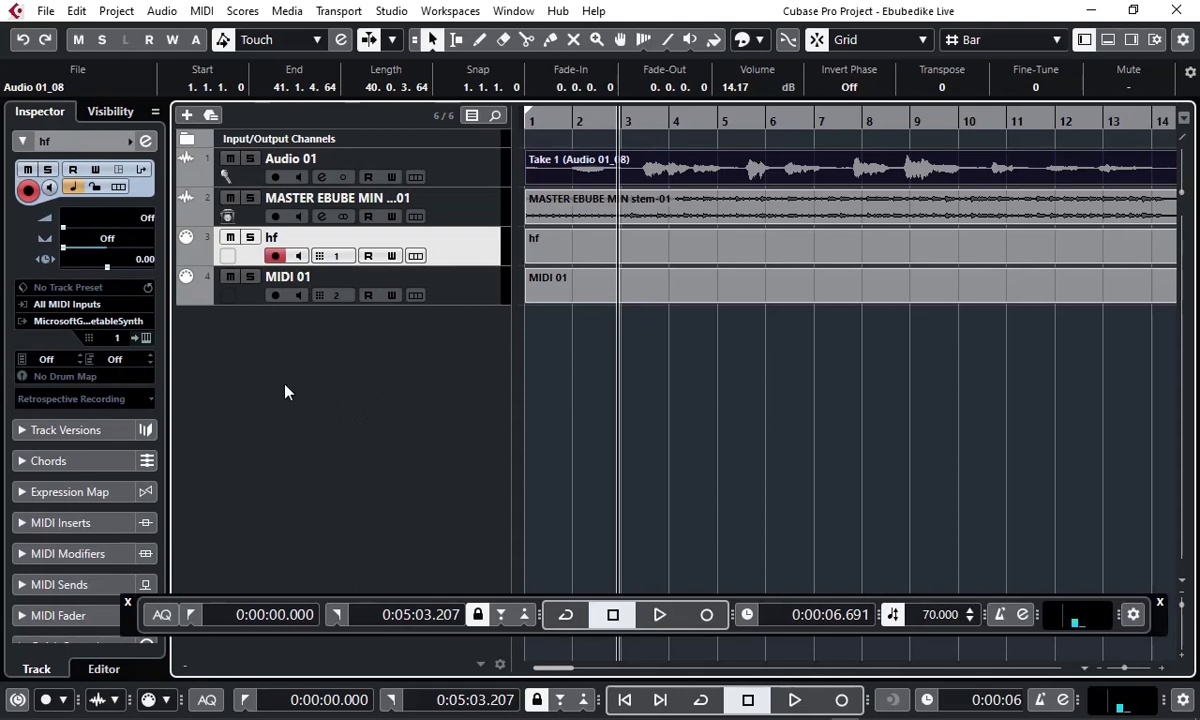
click(443, 177)
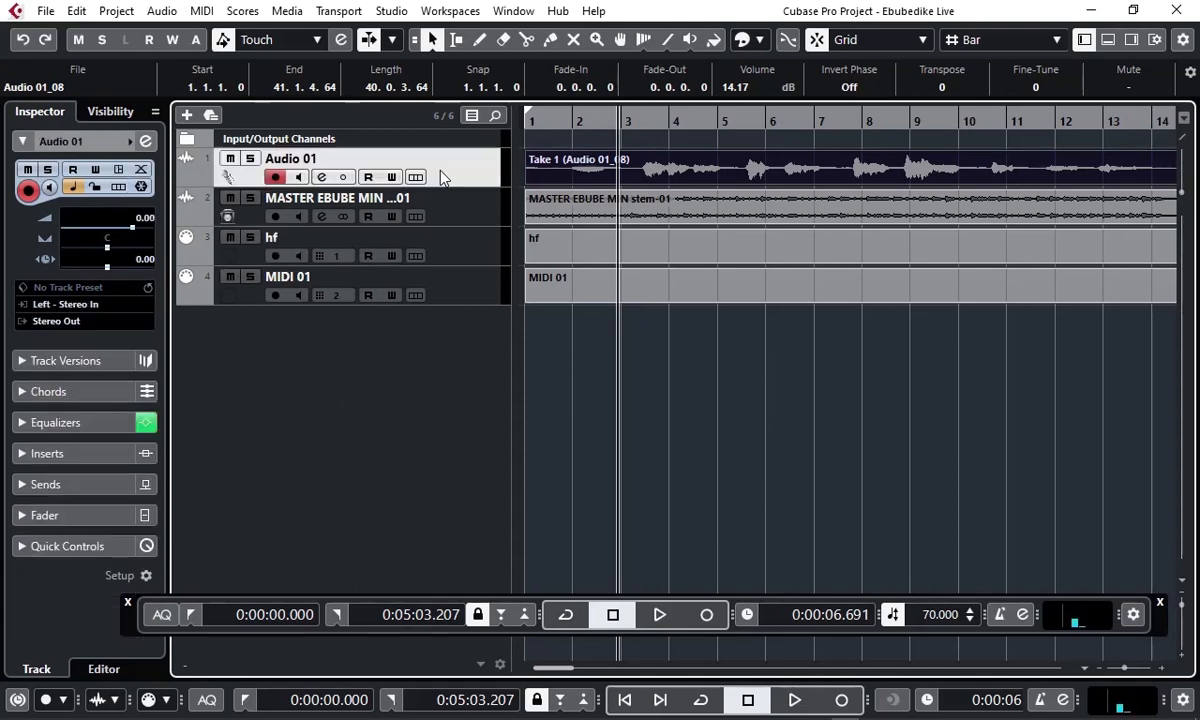
click(437, 259)
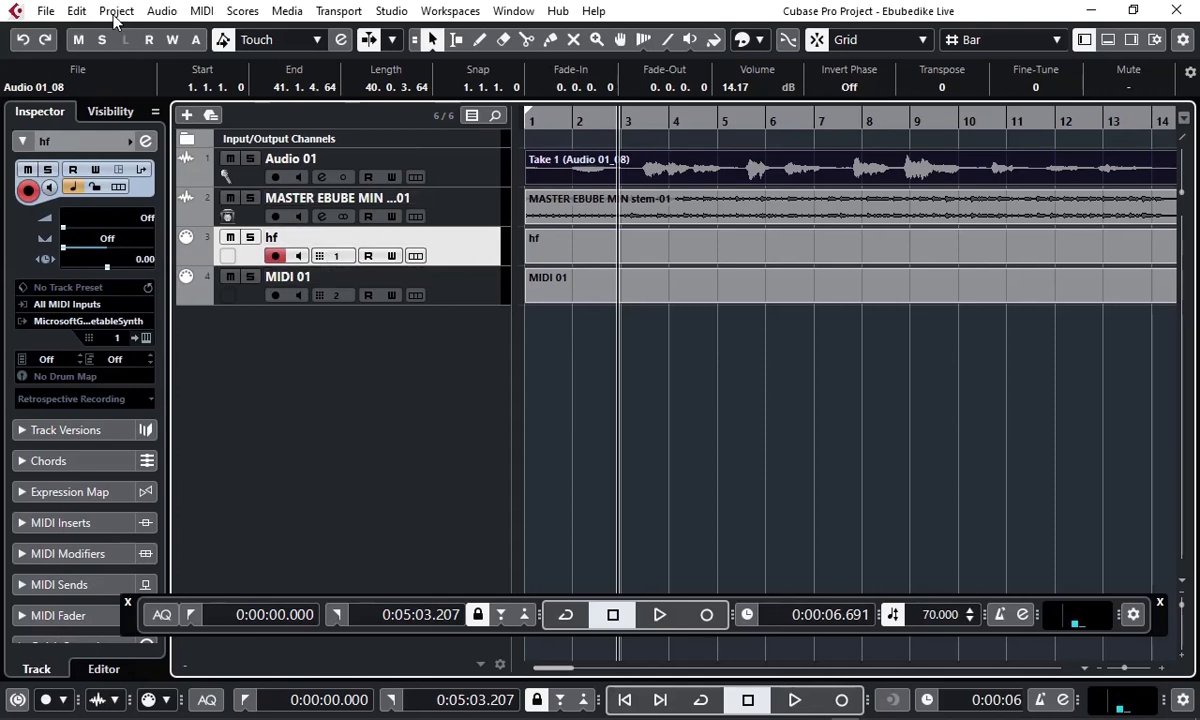
click(115, 11)
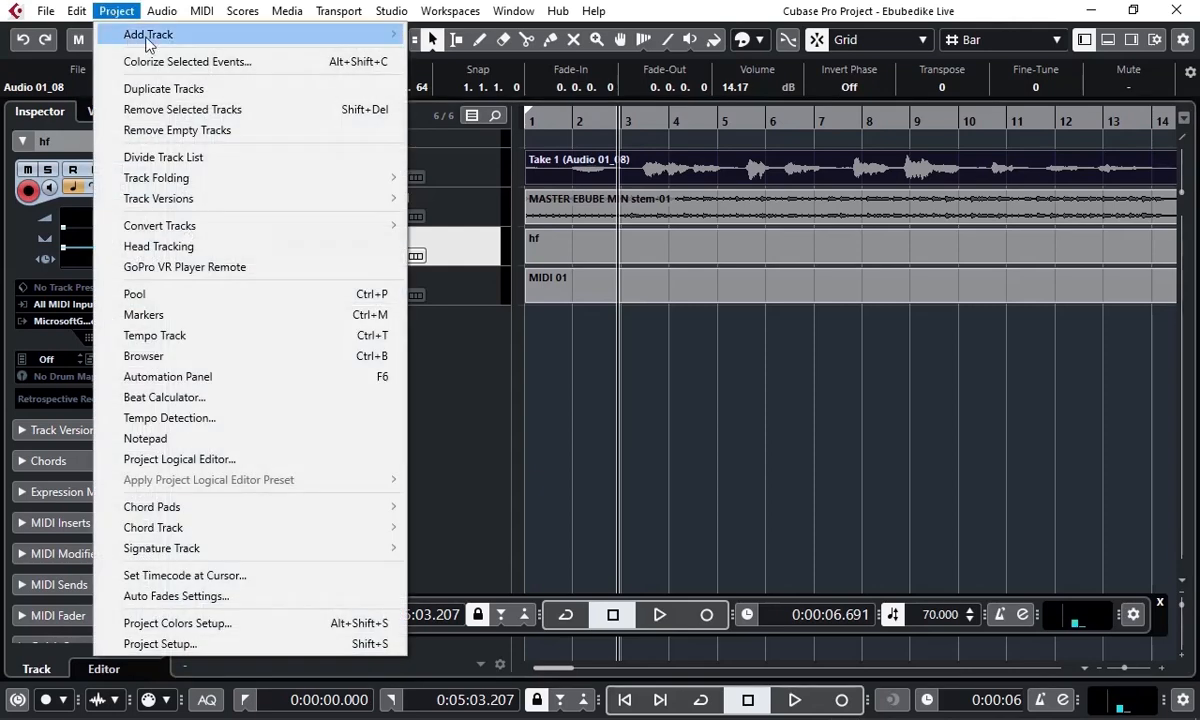
mouse_move(145, 36)
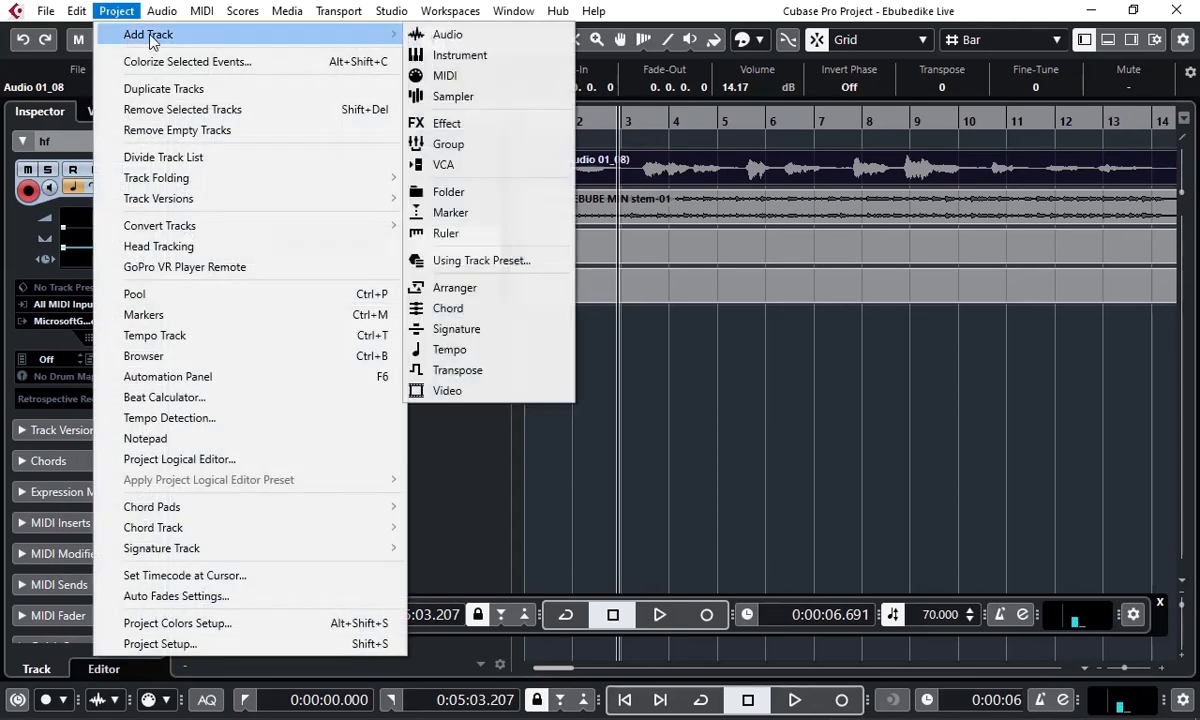
click(458, 78)
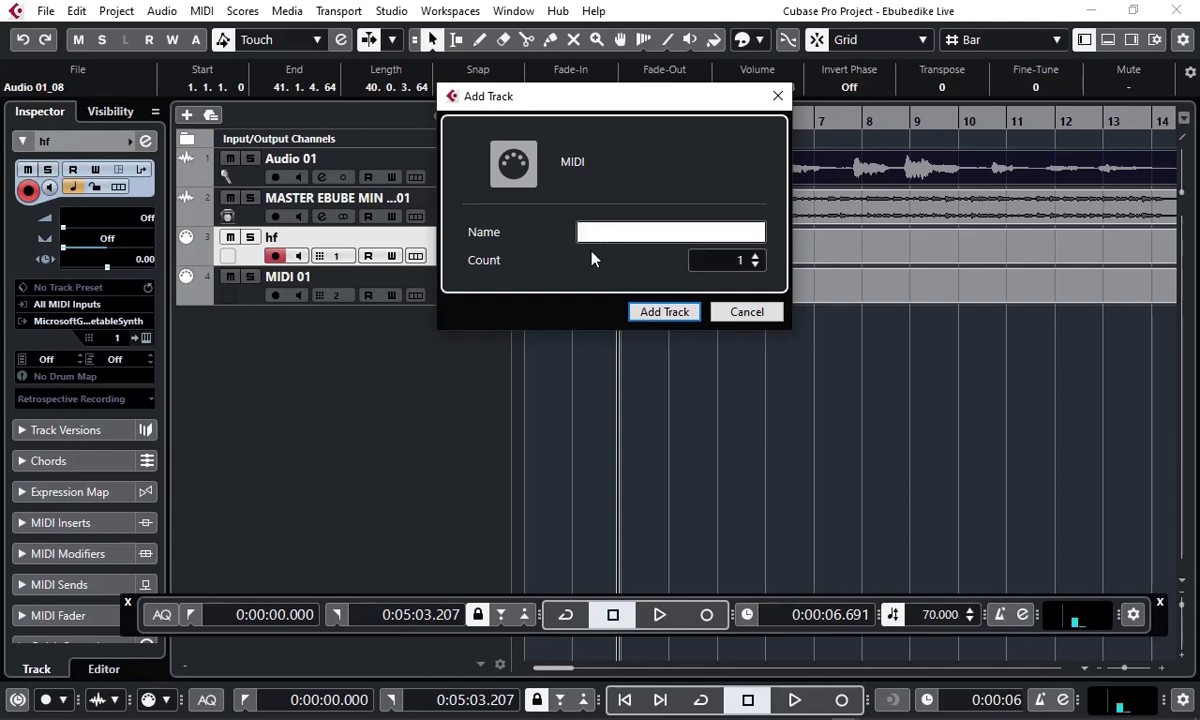
text(try)
click(756, 258)
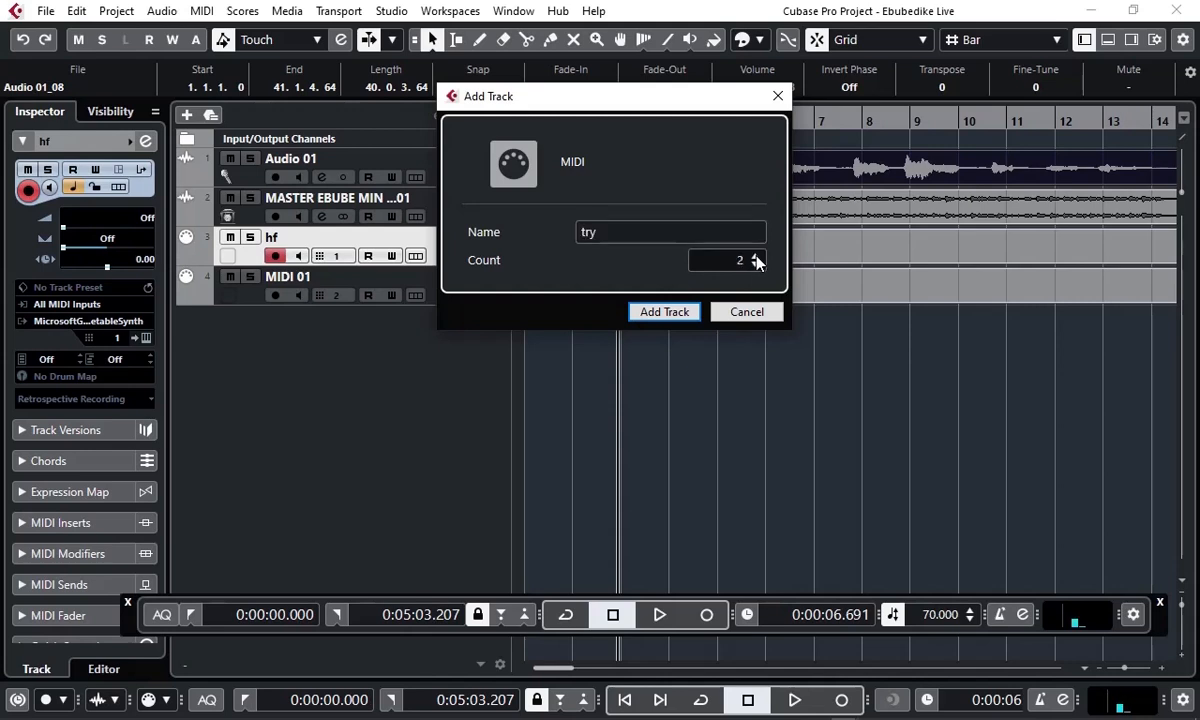
click(755, 266)
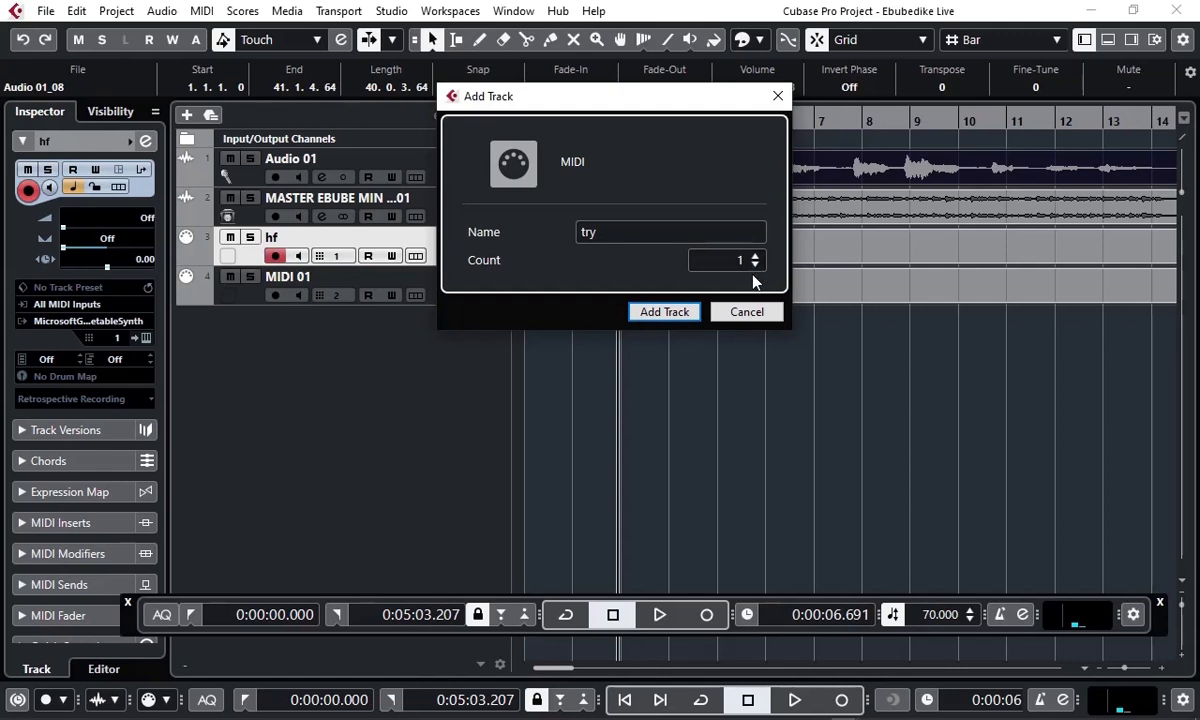
click(665, 312)
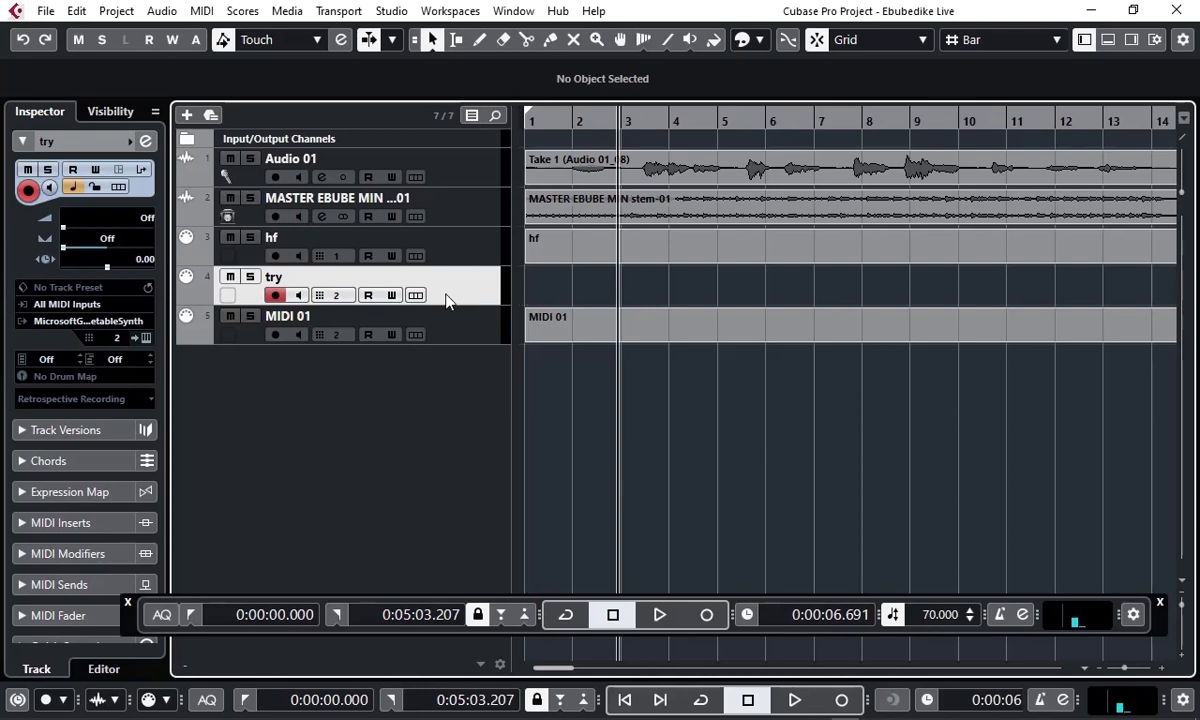
Step: Create a MIDI part on the try track and open it in the lower zone's Key Editor
double_click(535, 293)
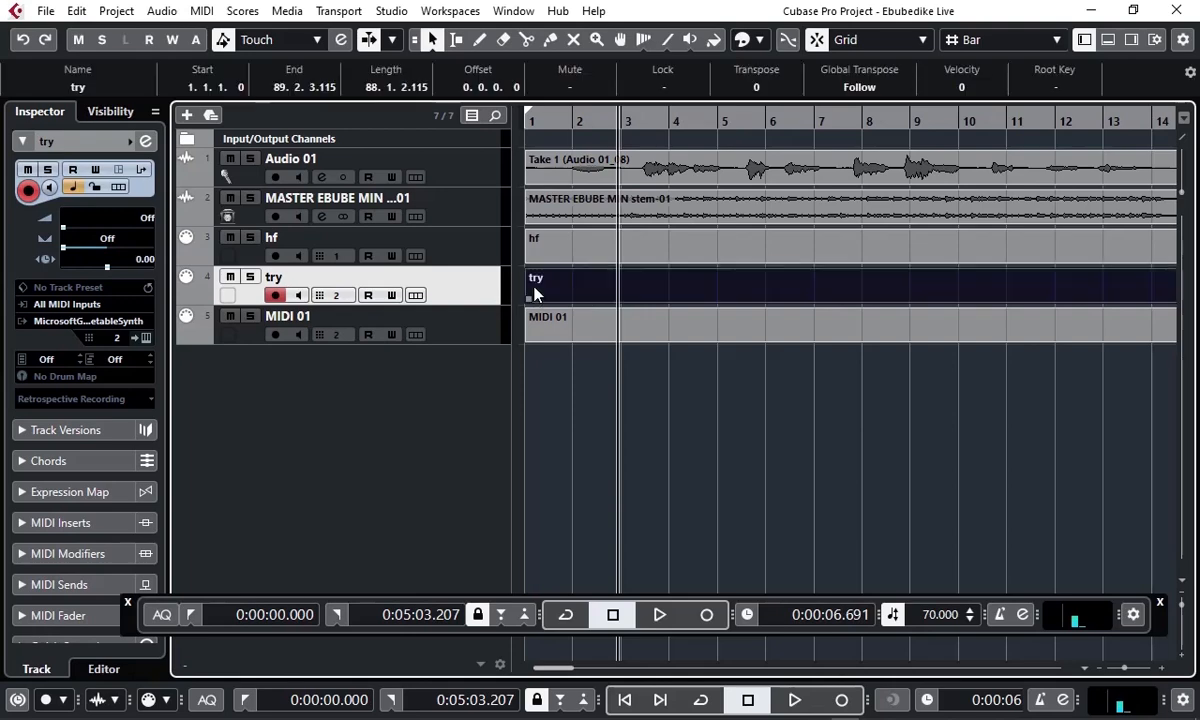
double_click(576, 292)
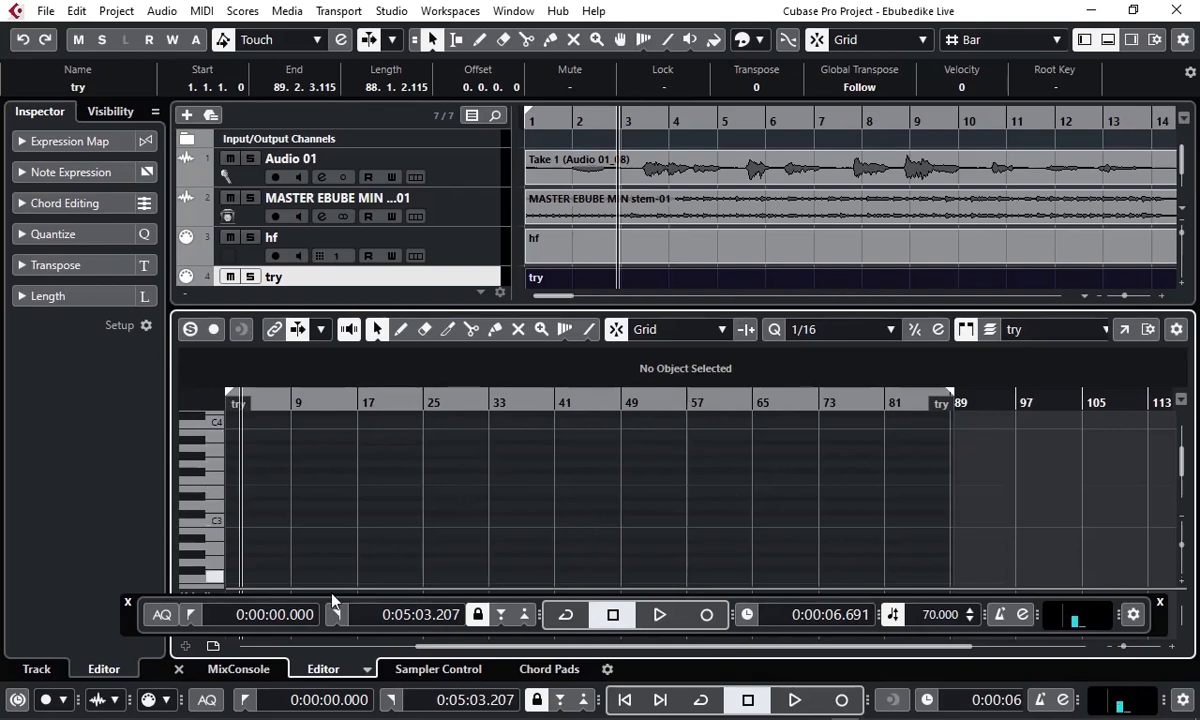
Step: Reopen the try part in the lower zone's Key Editor and draw a C3 note from 1.1.1.0 to 11.3.4.0
click(178, 670)
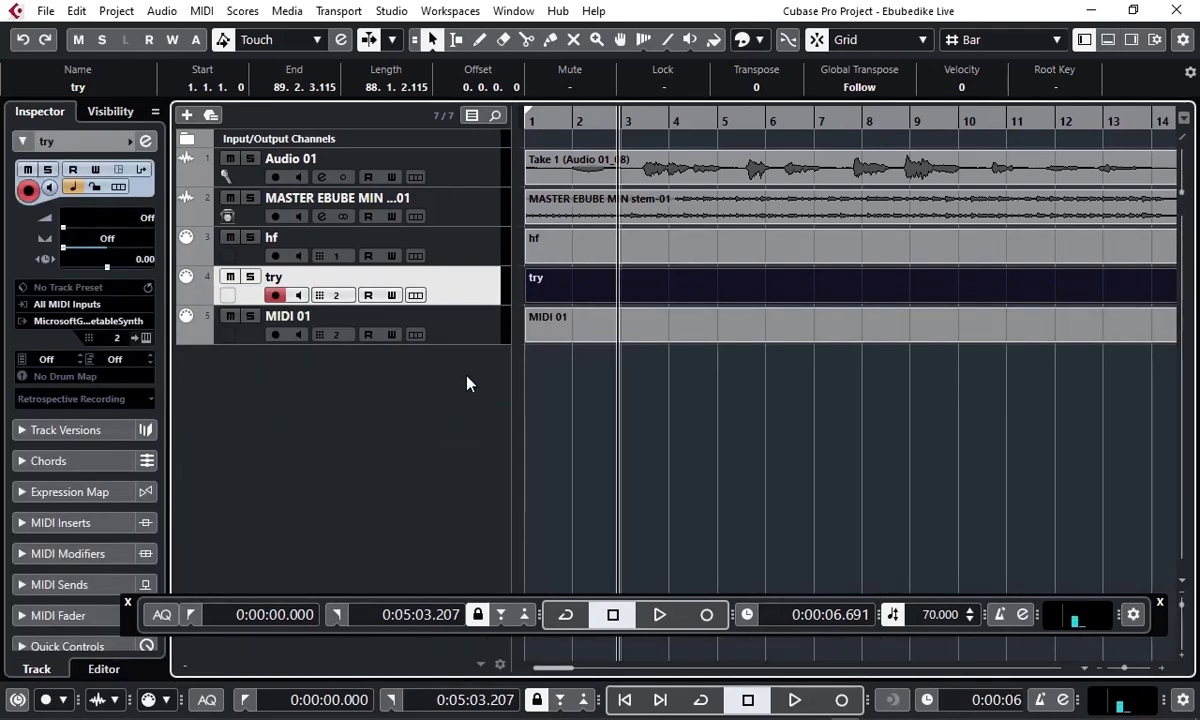
double_click(571, 287)
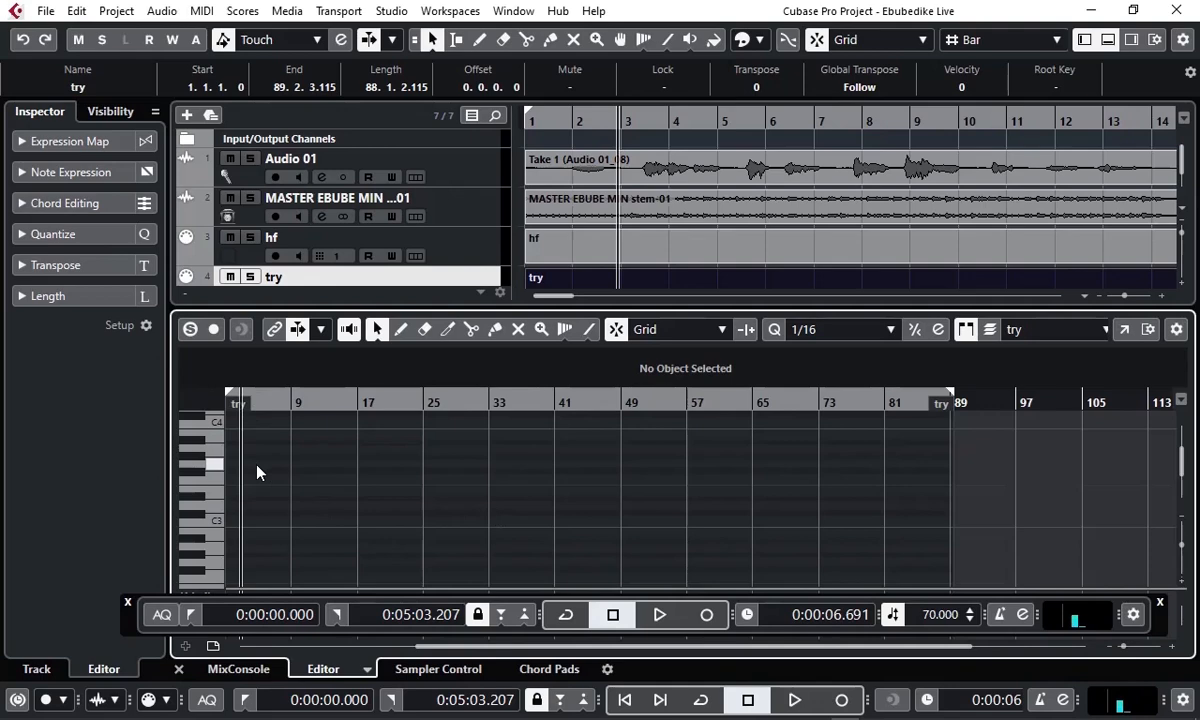
click(230, 521)
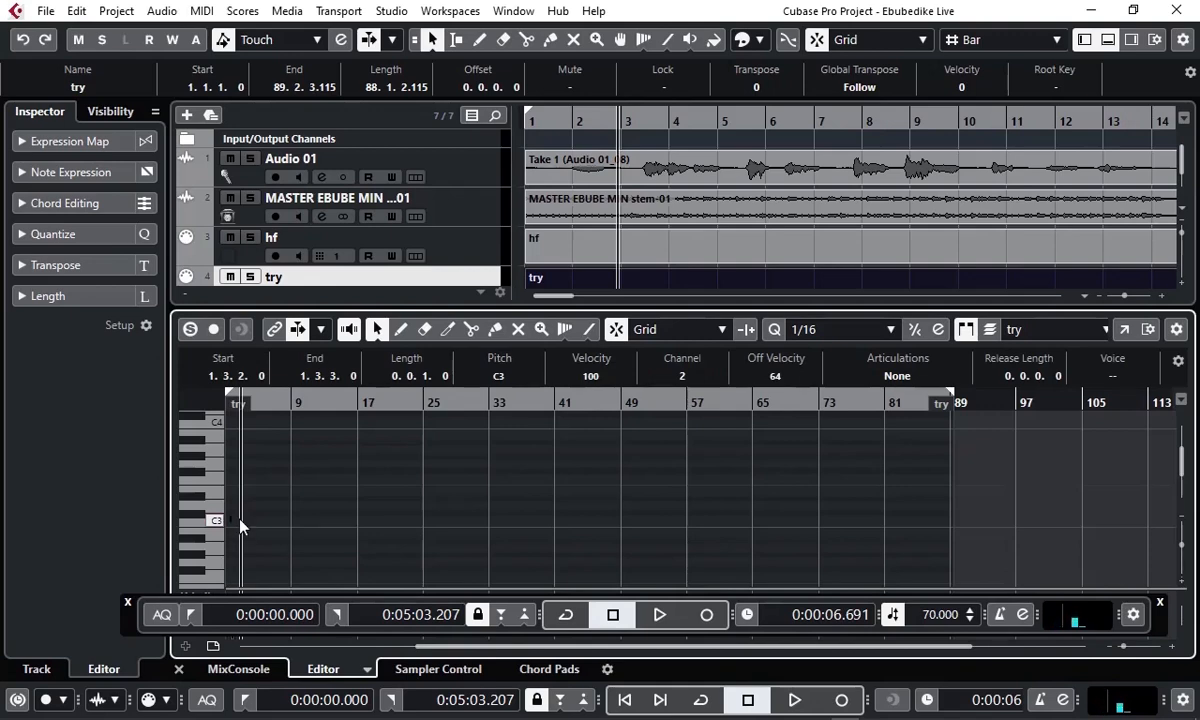
click(240, 520)
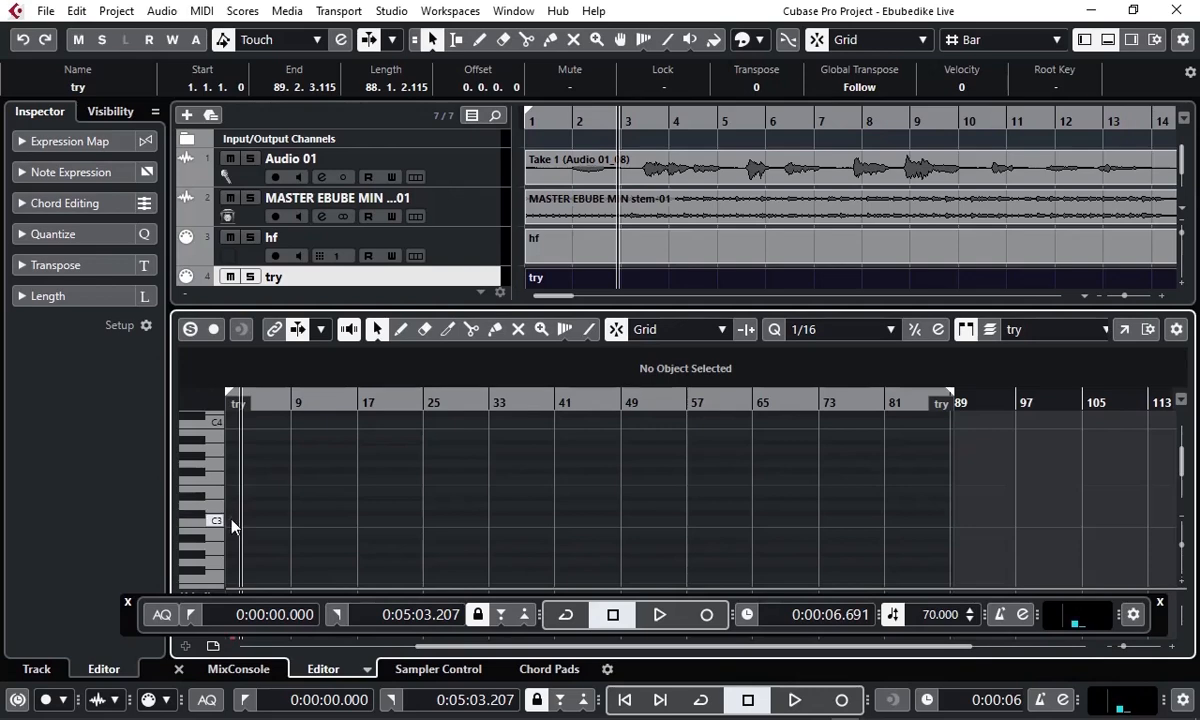
drag(230, 519, 610, 522)
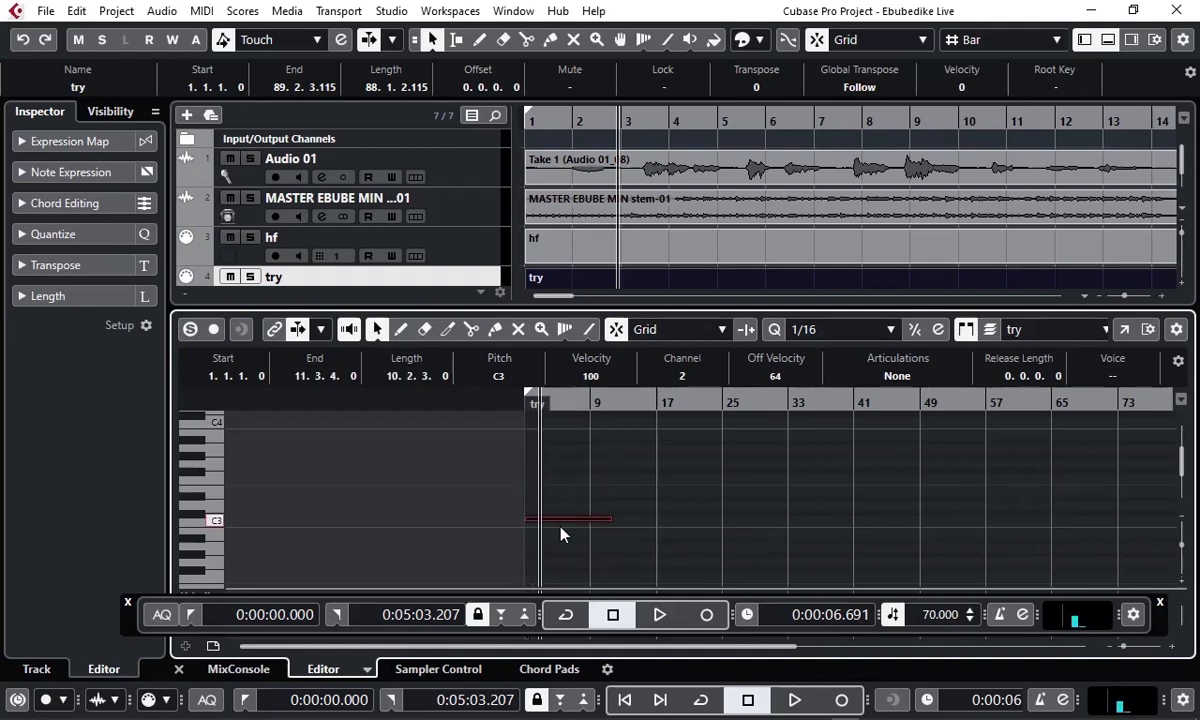
Step: View the hf and Audio 01 tracks in the Inspector by selecting each, and close the lower zone editor
click(537, 262)
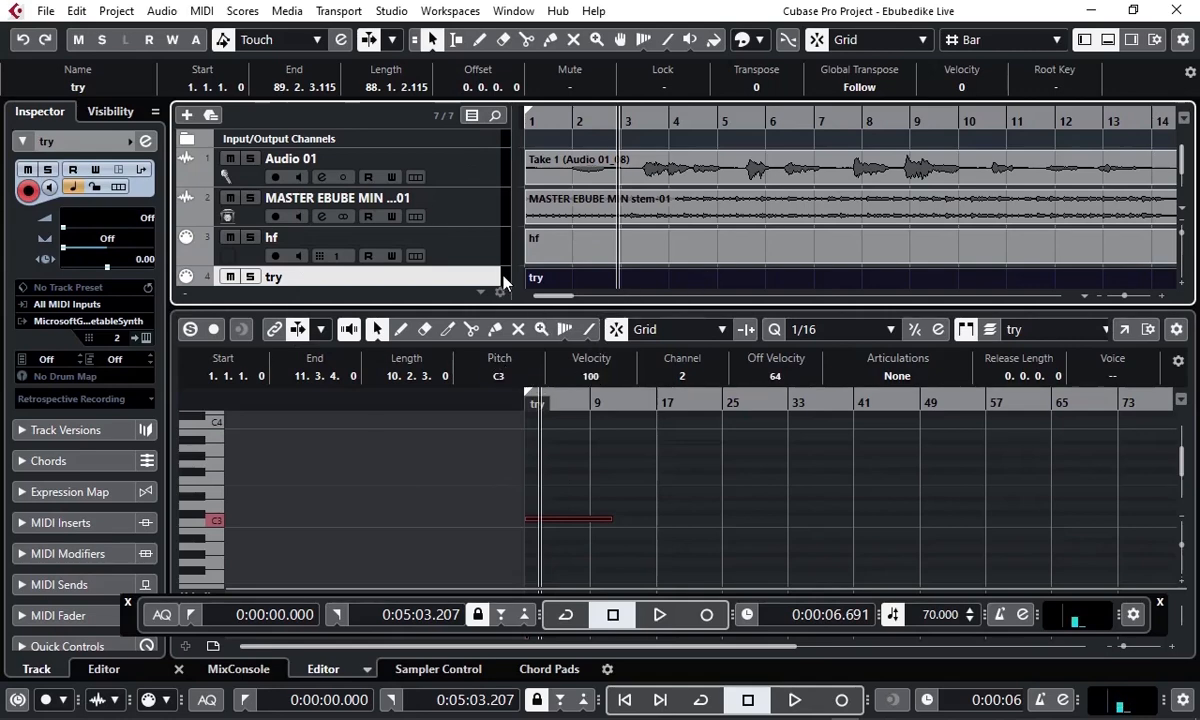
click(457, 245)
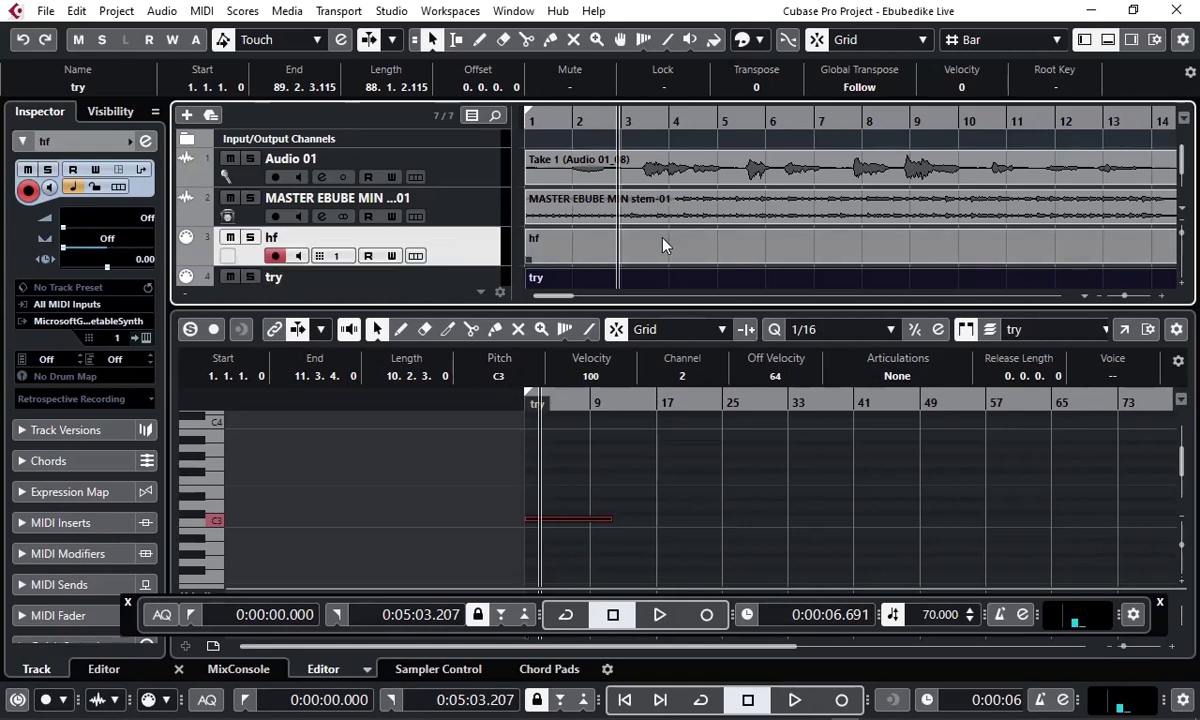
click(481, 170)
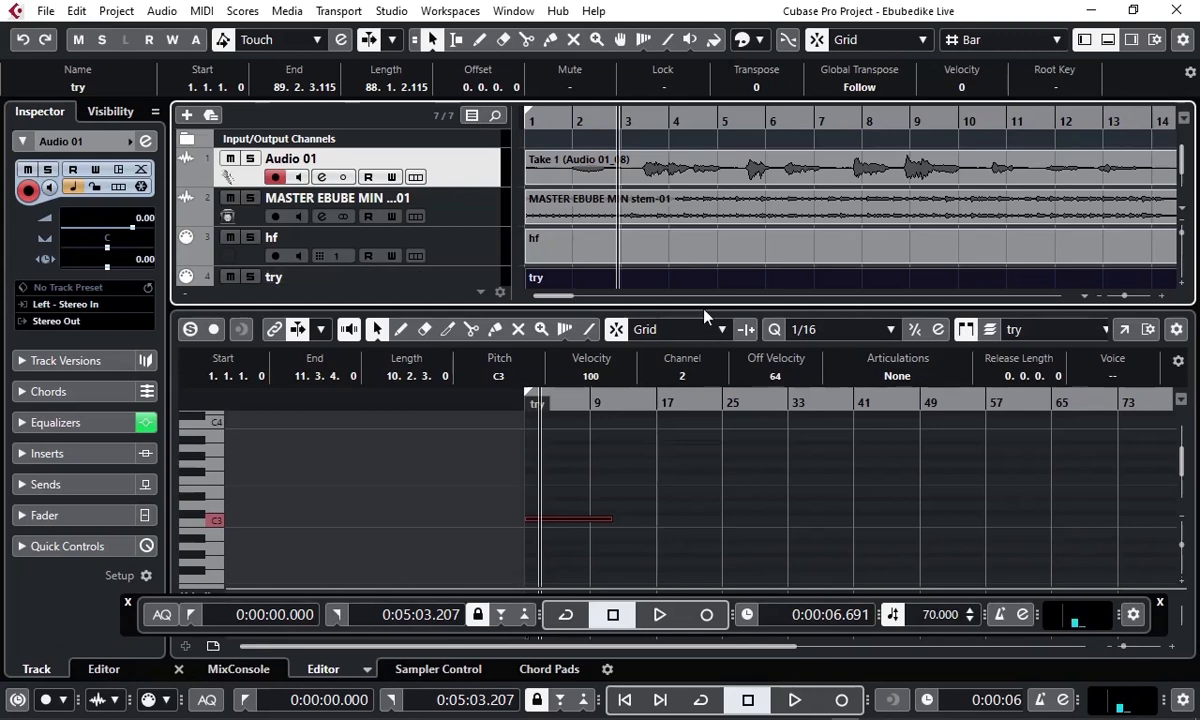
click(893, 614)
click(177, 669)
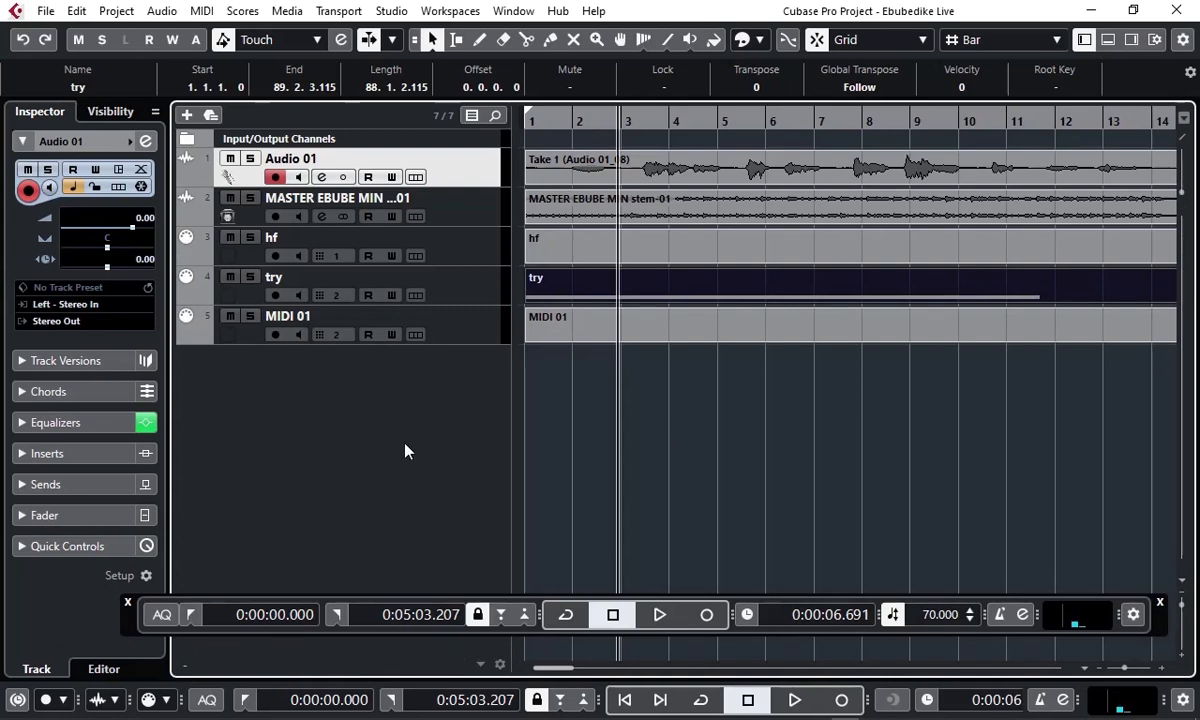
Step: Select the try track, try adding another MIDI track from the empty track list area, and undo the addition
click(443, 287)
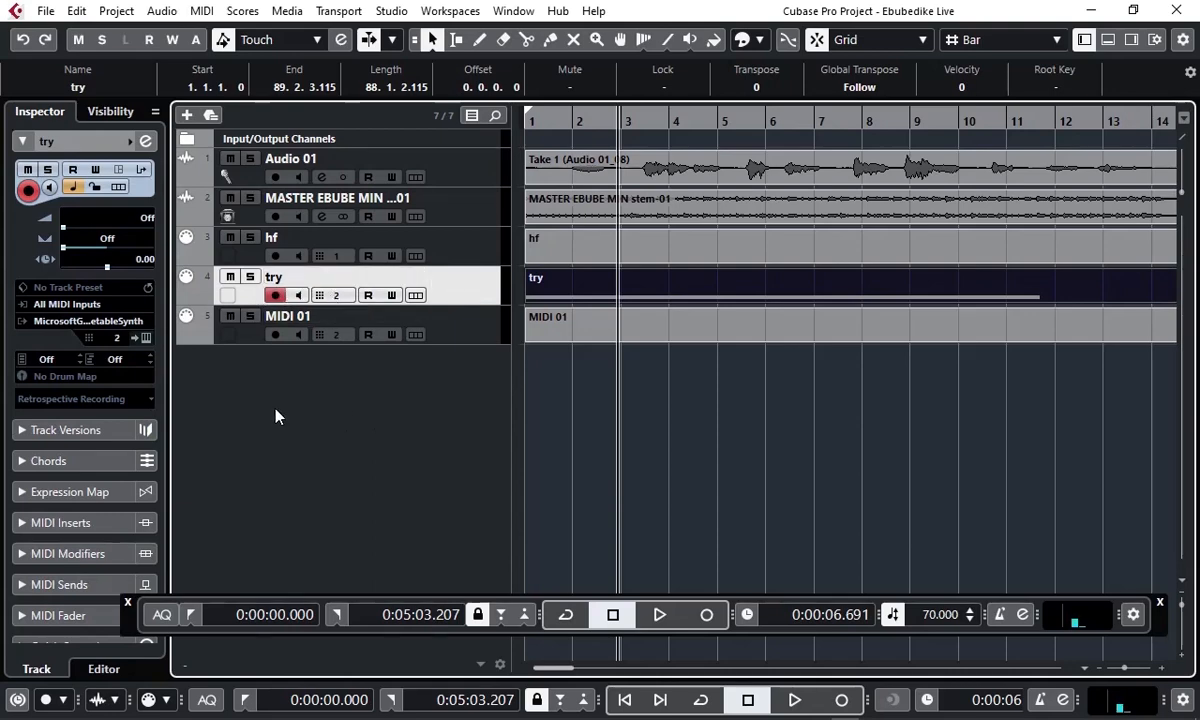
double_click(306, 403)
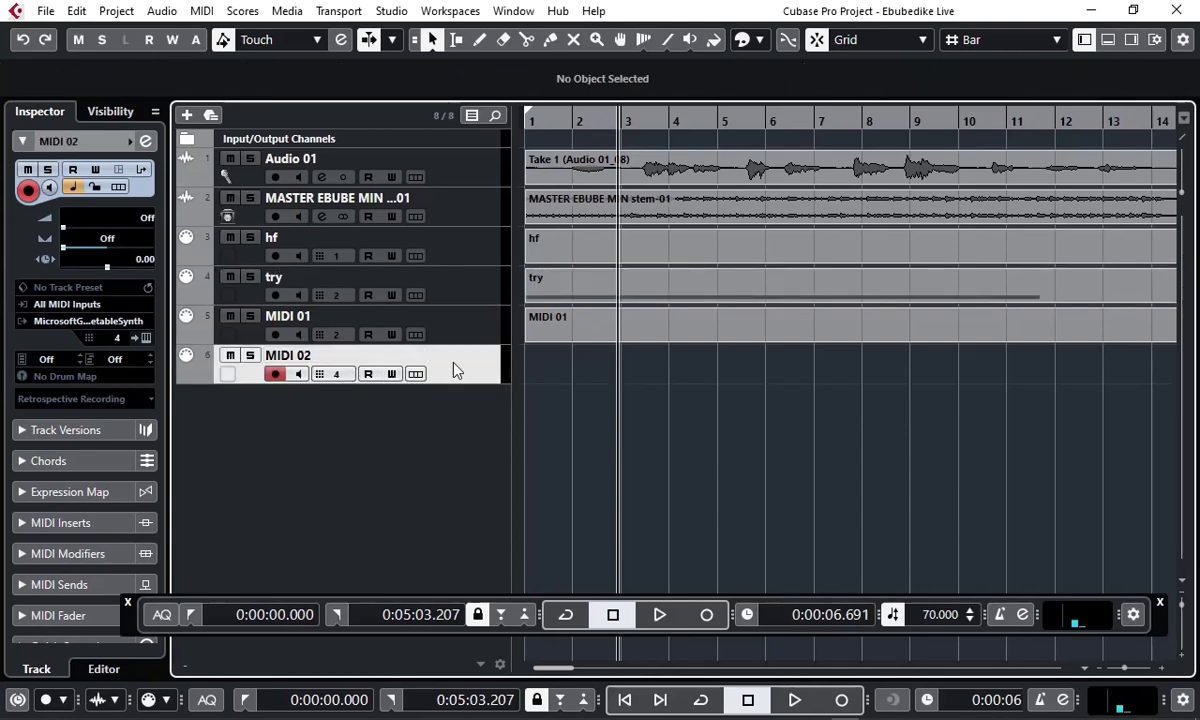
click(72, 12)
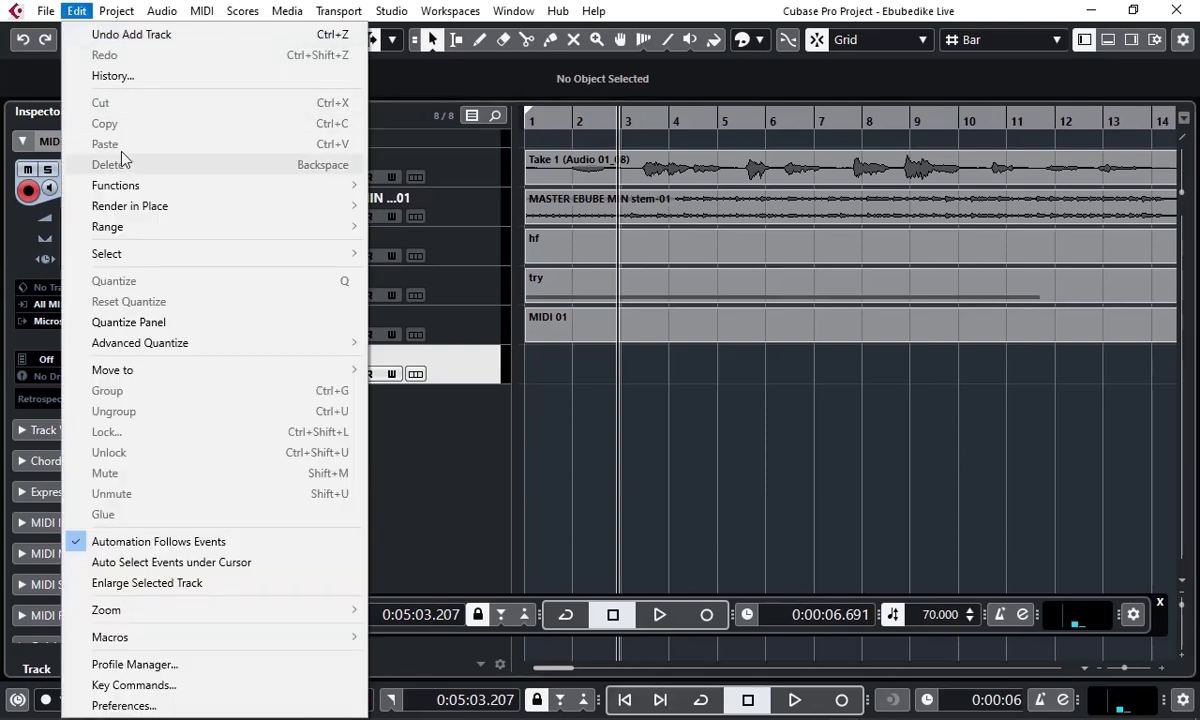
click(113, 36)
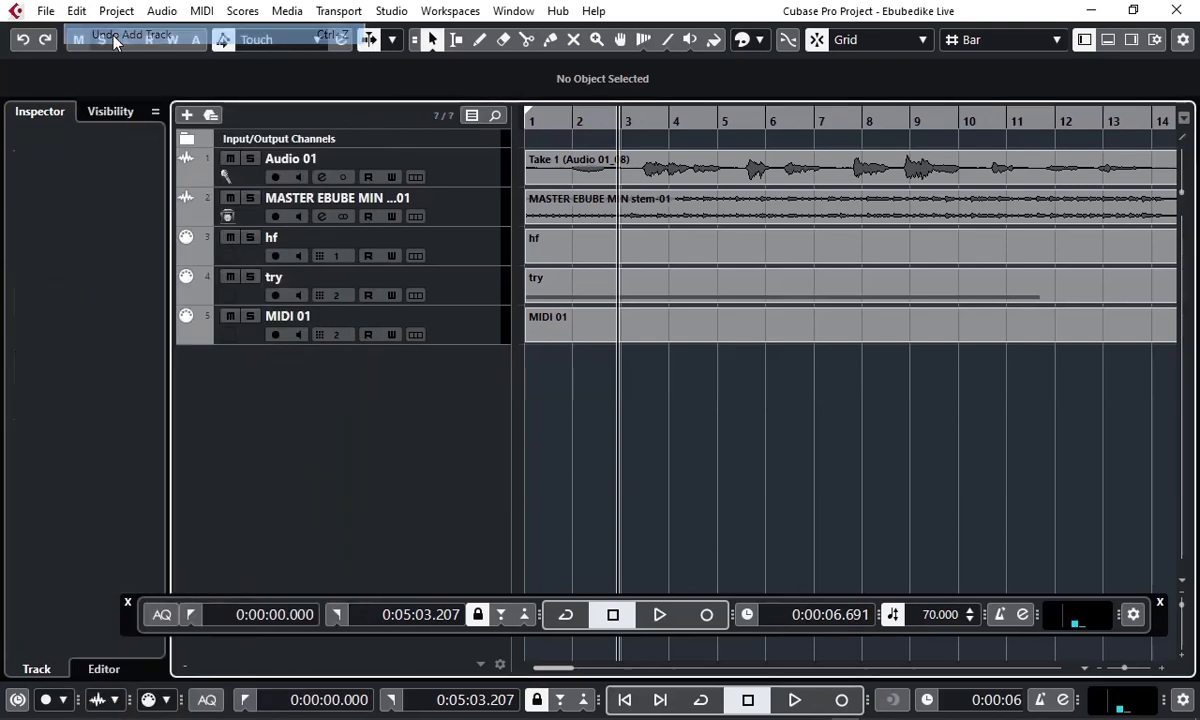
Step: Remove the MIDI 01 track from the project
right_click(451, 326)
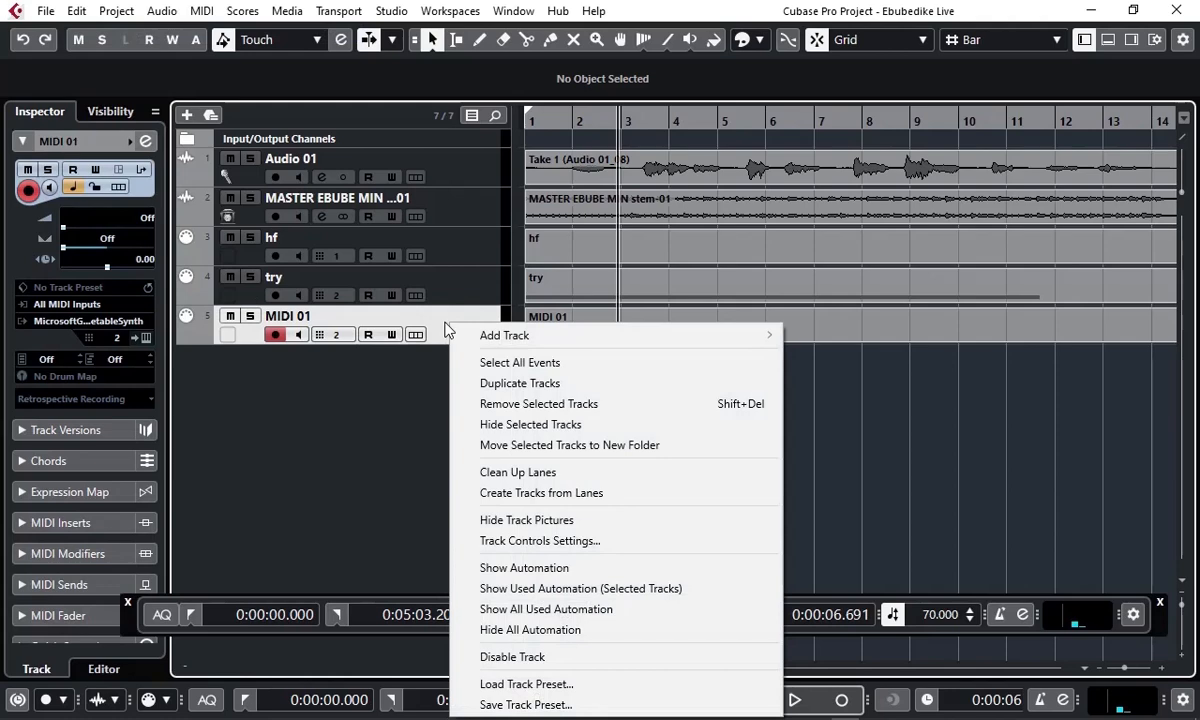
click(549, 404)
click(556, 413)
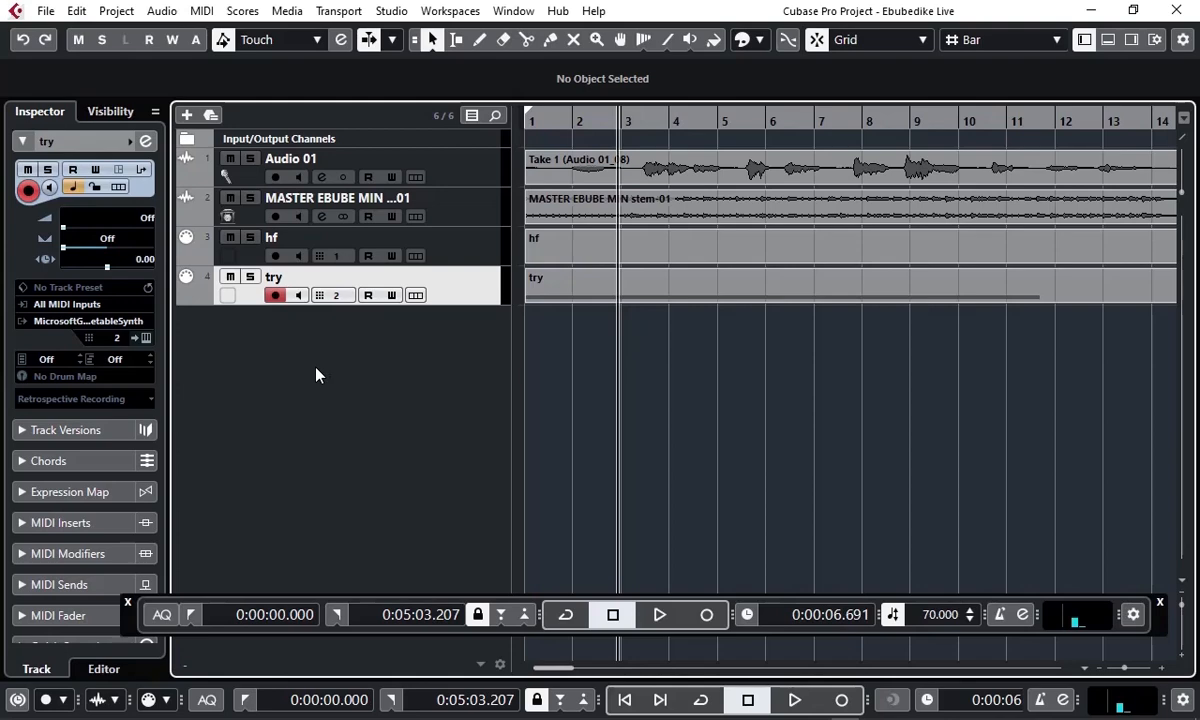
Step: Open the Add Track dialog for an instrument track below try and view the available instruments, keeping APC
click(113, 14)
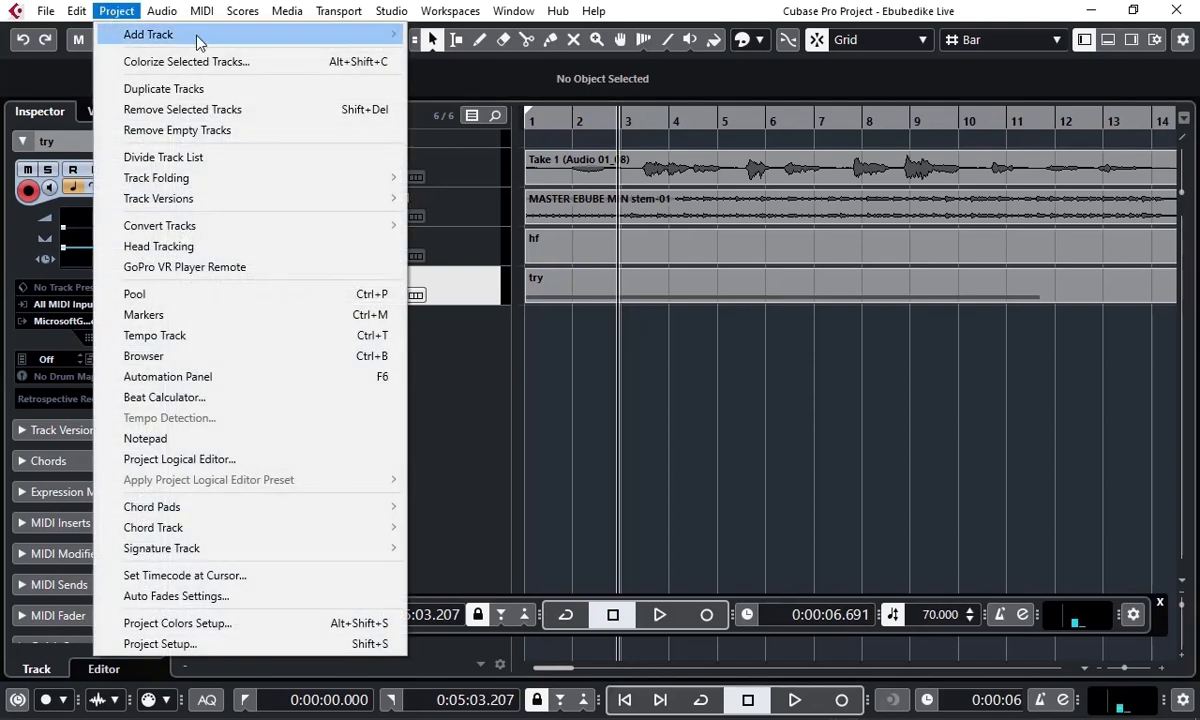
mouse_move(197, 42)
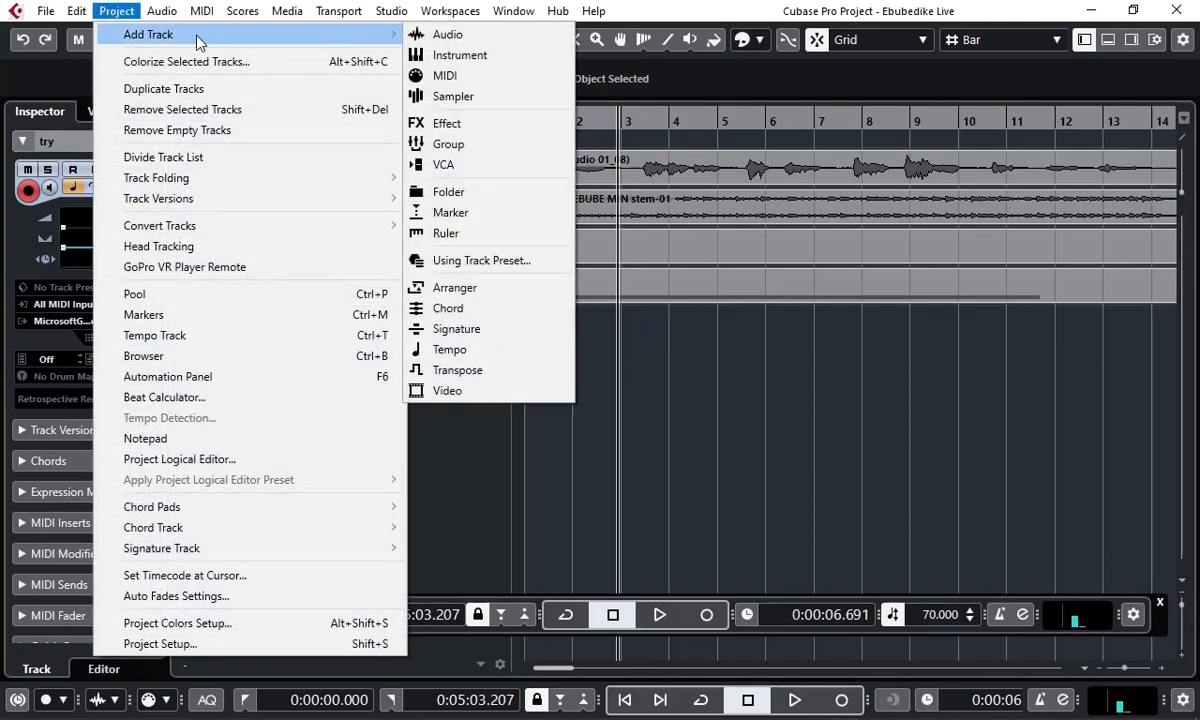
click(455, 58)
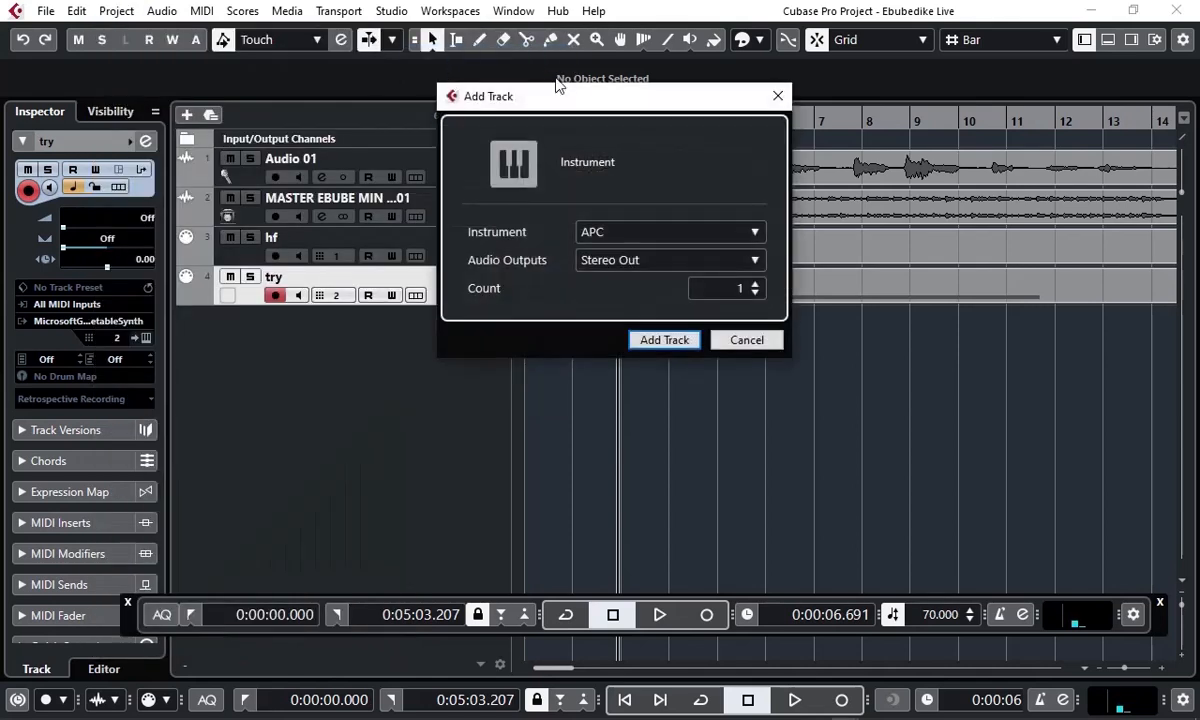
drag(548, 104, 521, 111)
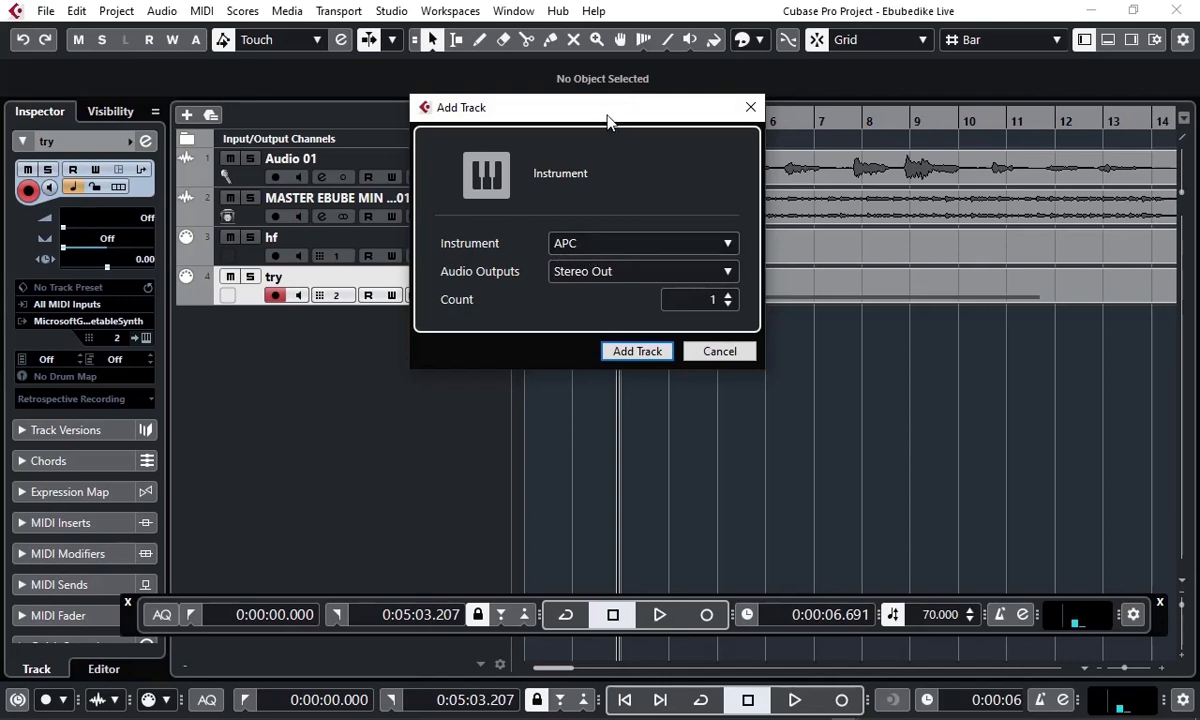
click(729, 247)
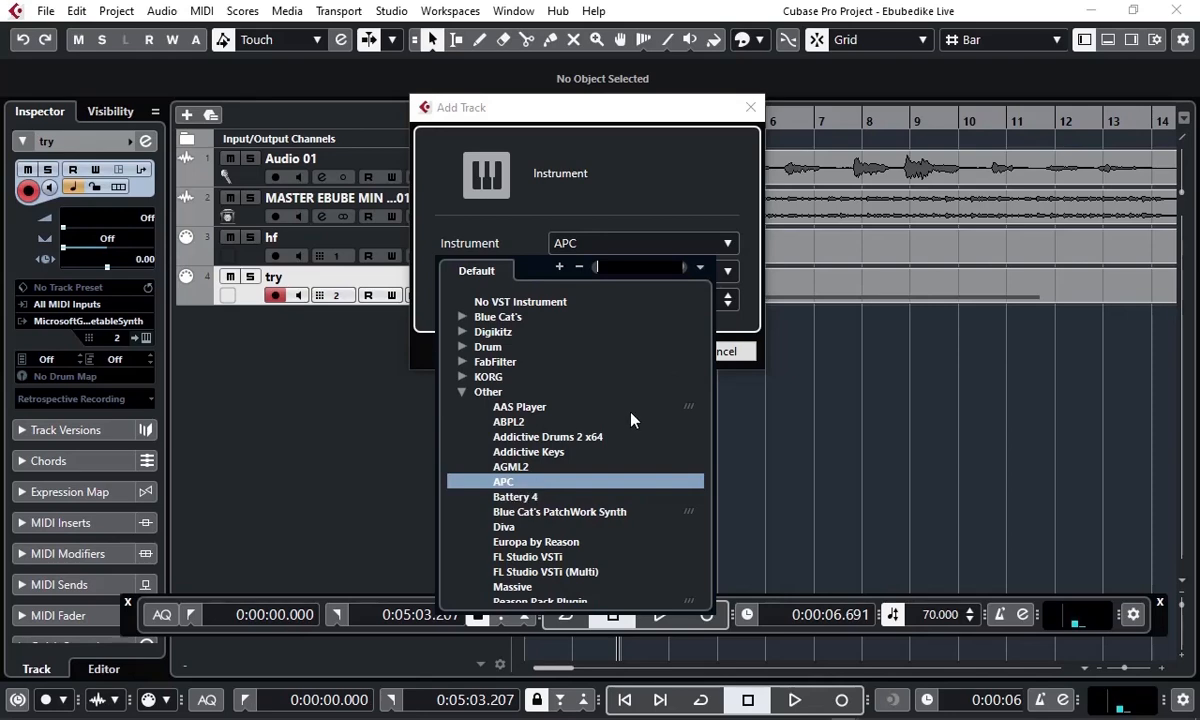
click(648, 155)
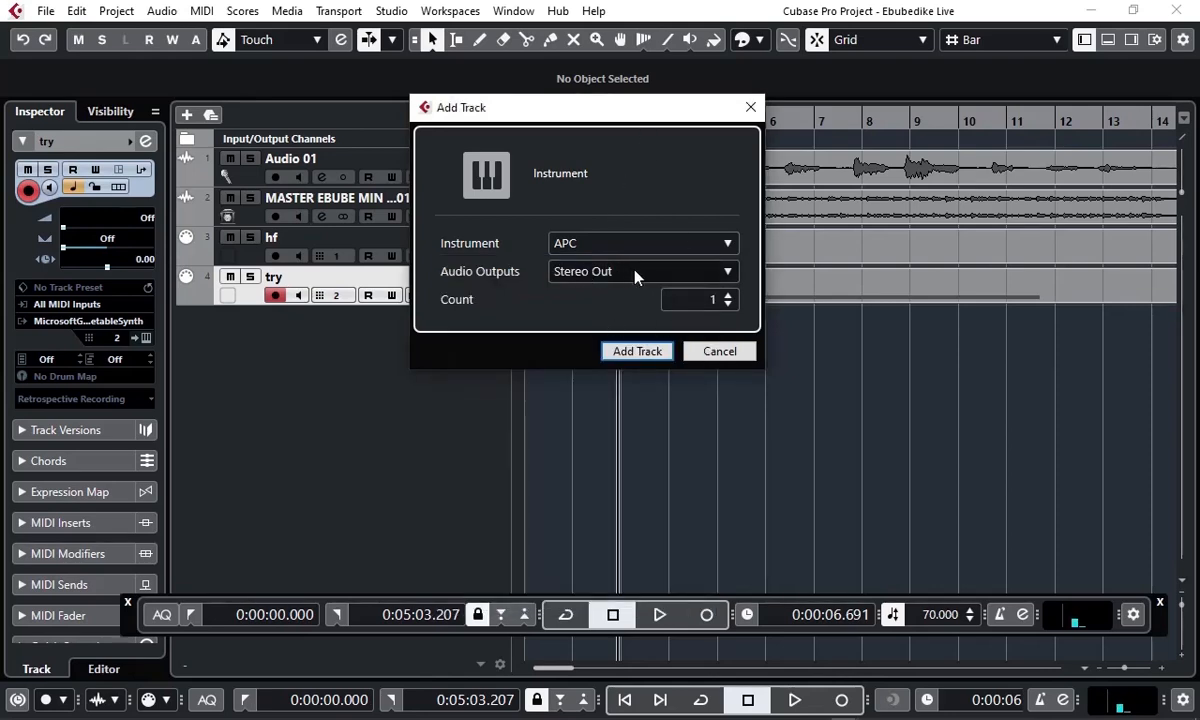
Step: Try raising the track count to 5, return it to 1, and add the APC instrument track with Stereo Out
click(728, 296)
click(728, 296)
click(728, 296)
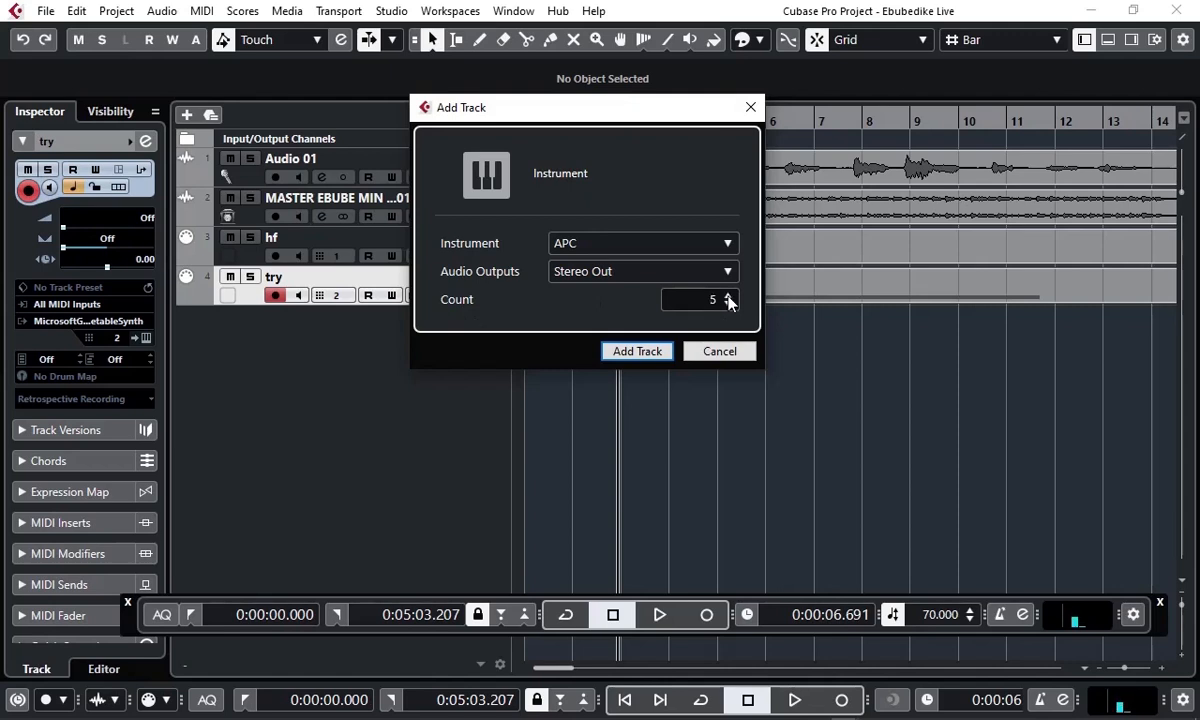
click(728, 305)
click(728, 305)
click(728, 305)
click(637, 351)
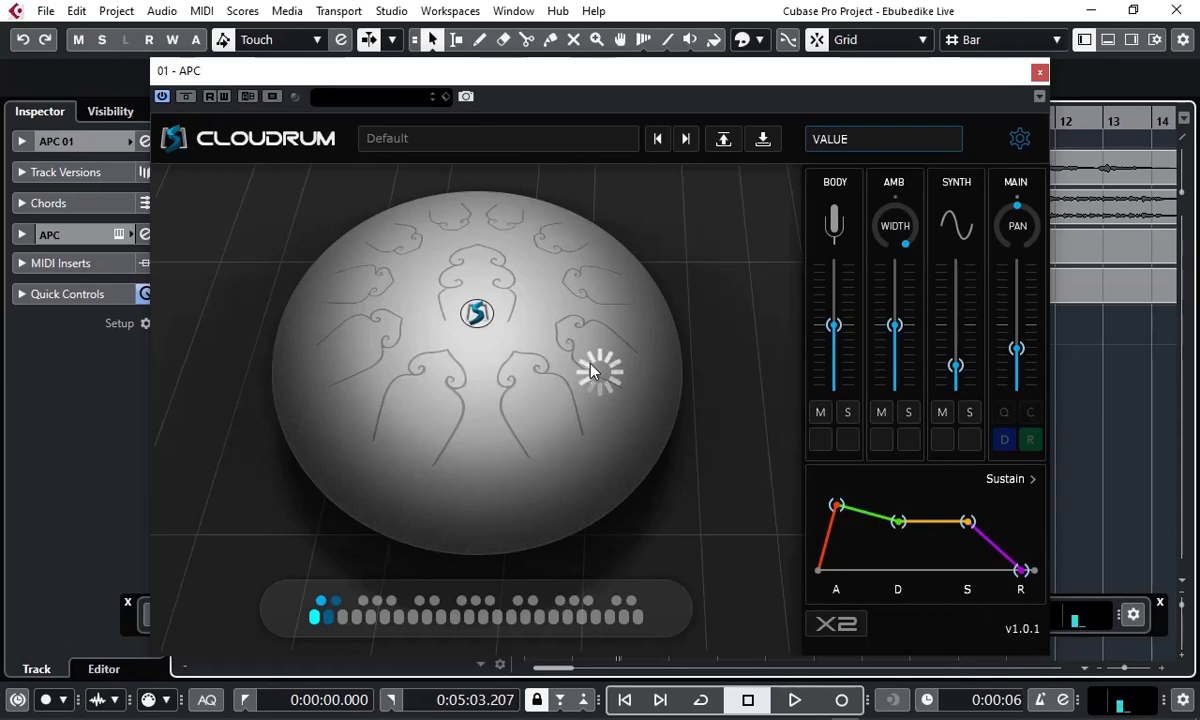
Step: Audition several pads of the APC instrument's Cloudrum drum and close the instrument window
click(530, 409)
click(436, 407)
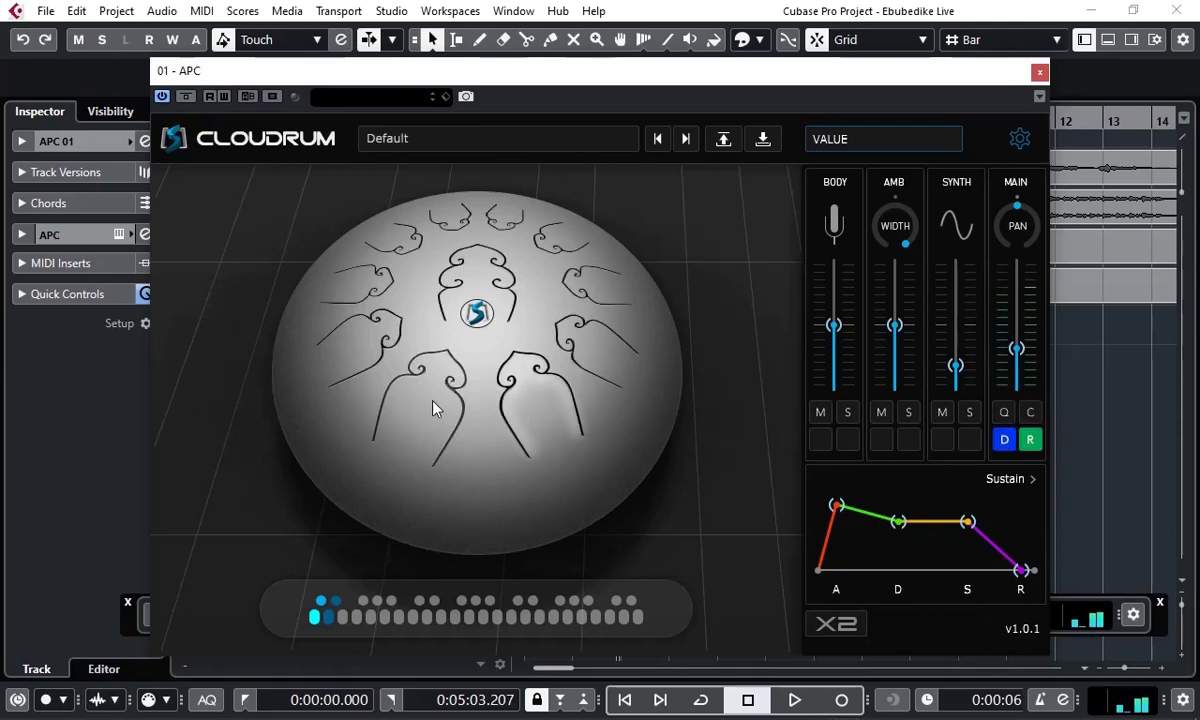
click(371, 272)
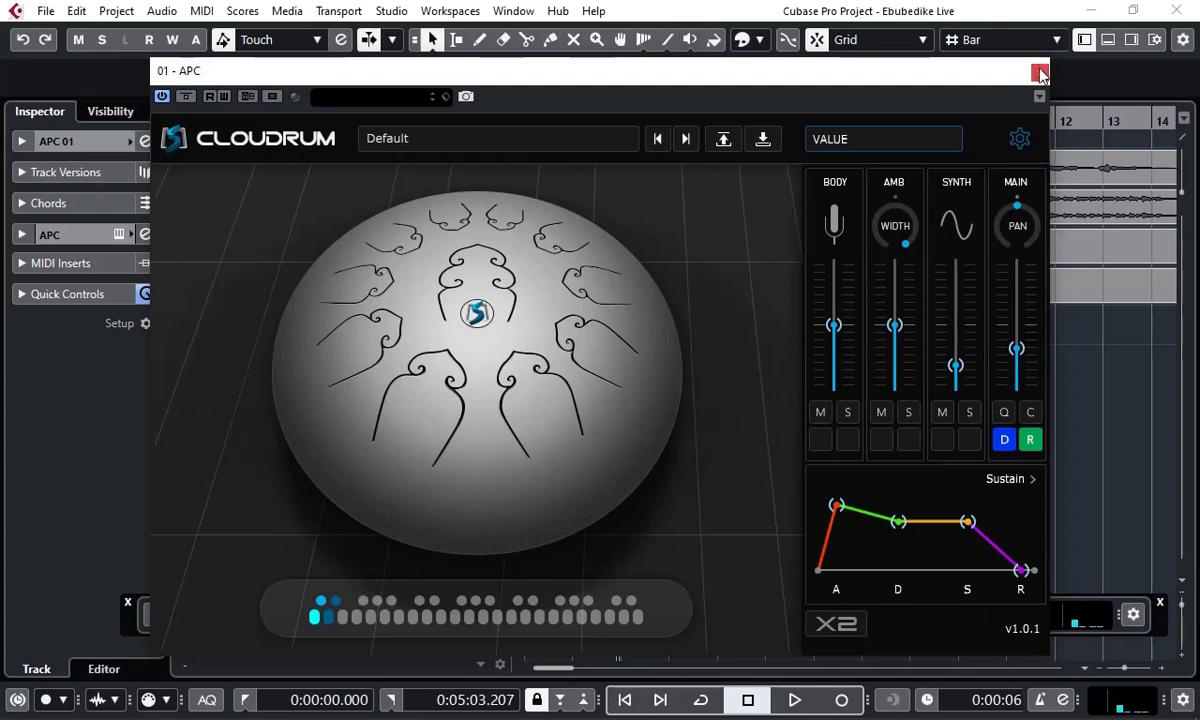
drag(801, 80, 807, 79)
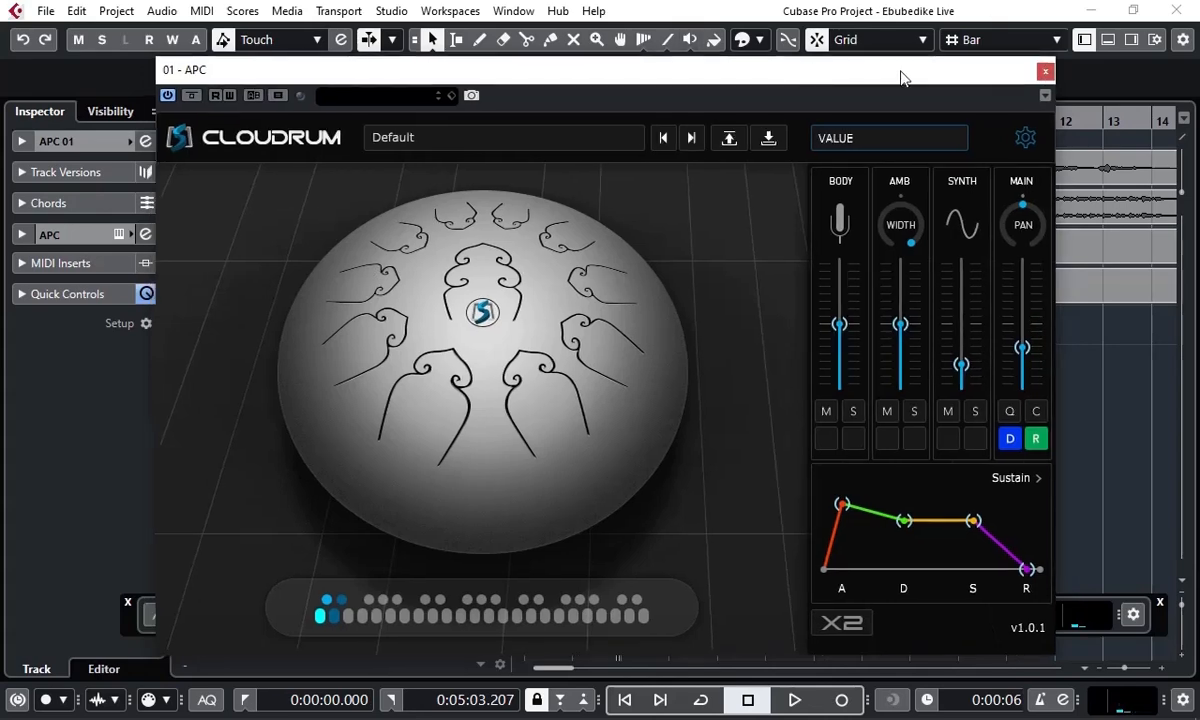
click(1045, 73)
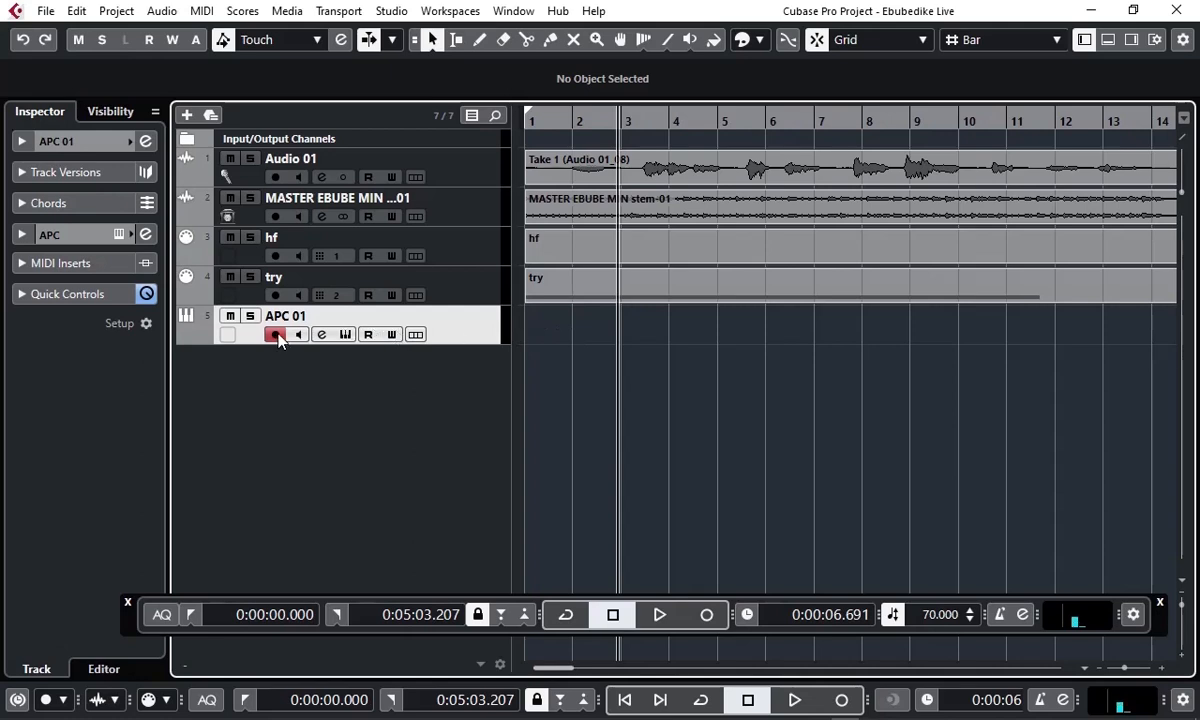
Step: Test recording briefly on the APC 01 track, stop it, and return the project cursor to the starting position
click(707, 615)
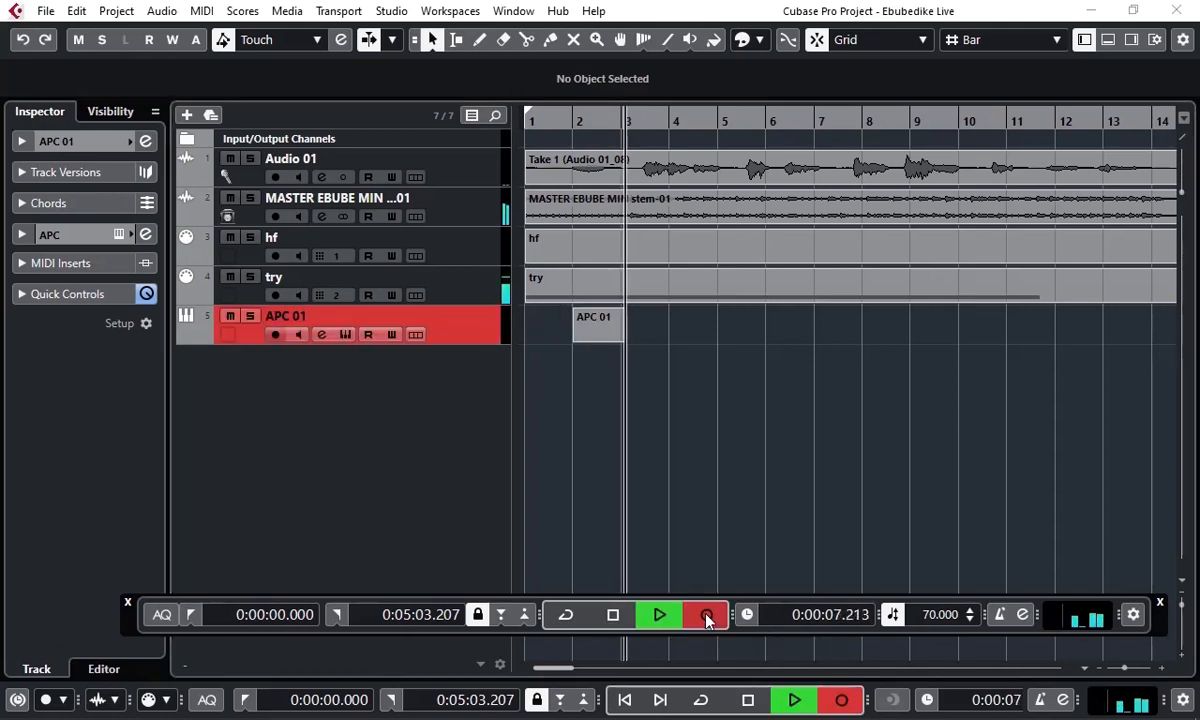
click(614, 615)
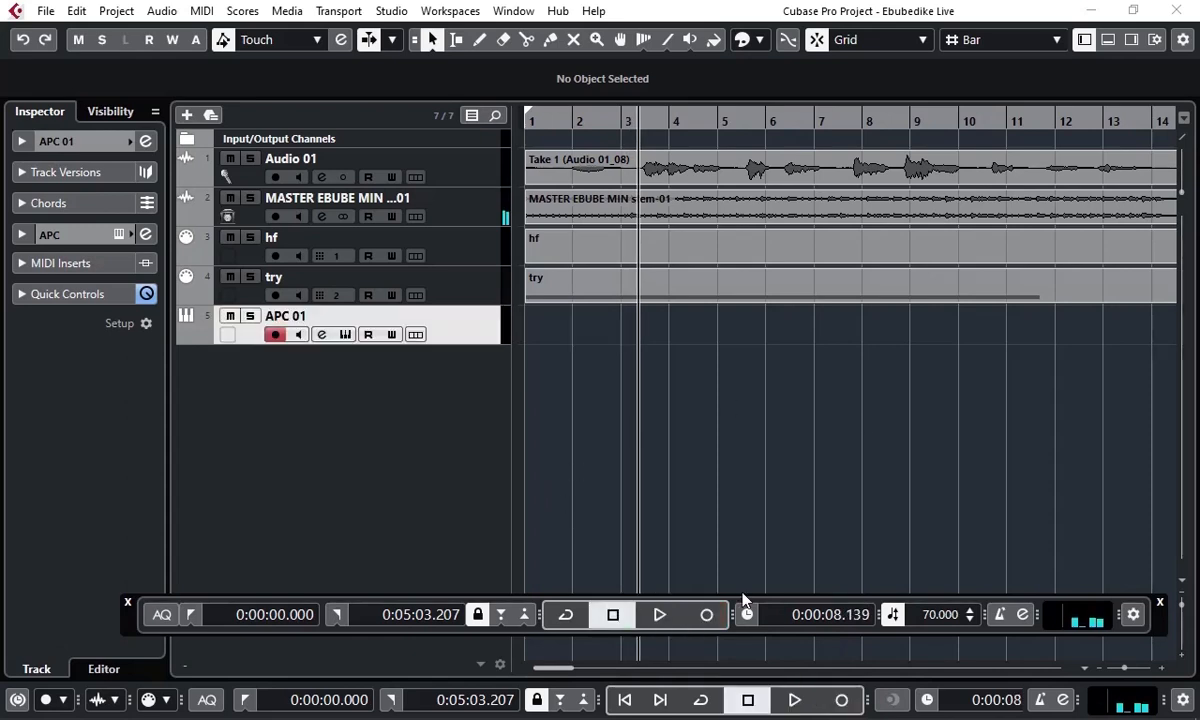
click(614, 615)
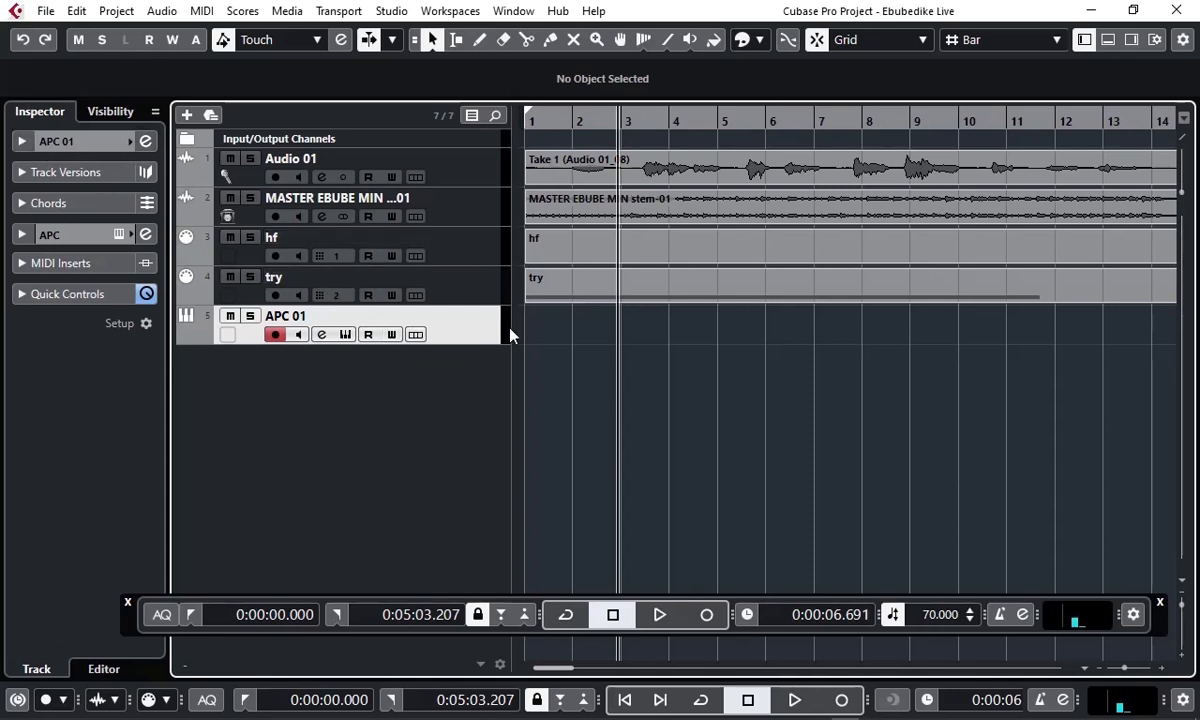
Step: Expand the APC 01 track's basic settings in the Inspector and open its Channel Settings window for viewing
click(21, 141)
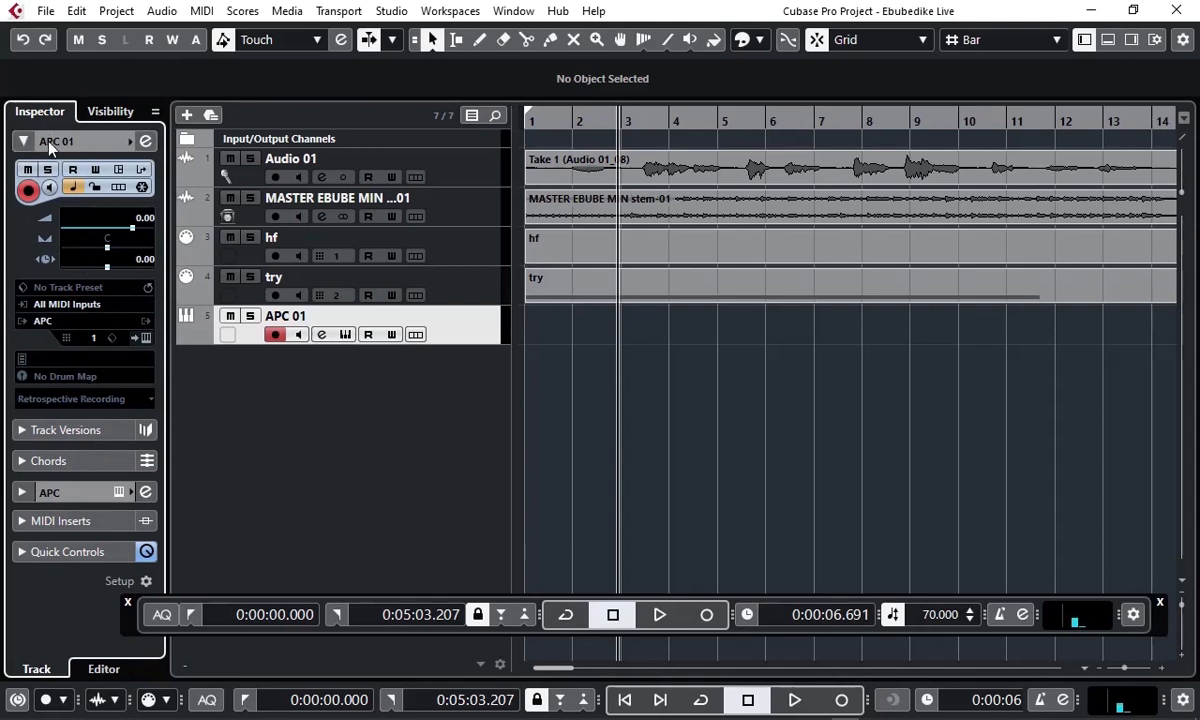
double_click(47, 135)
click(23, 141)
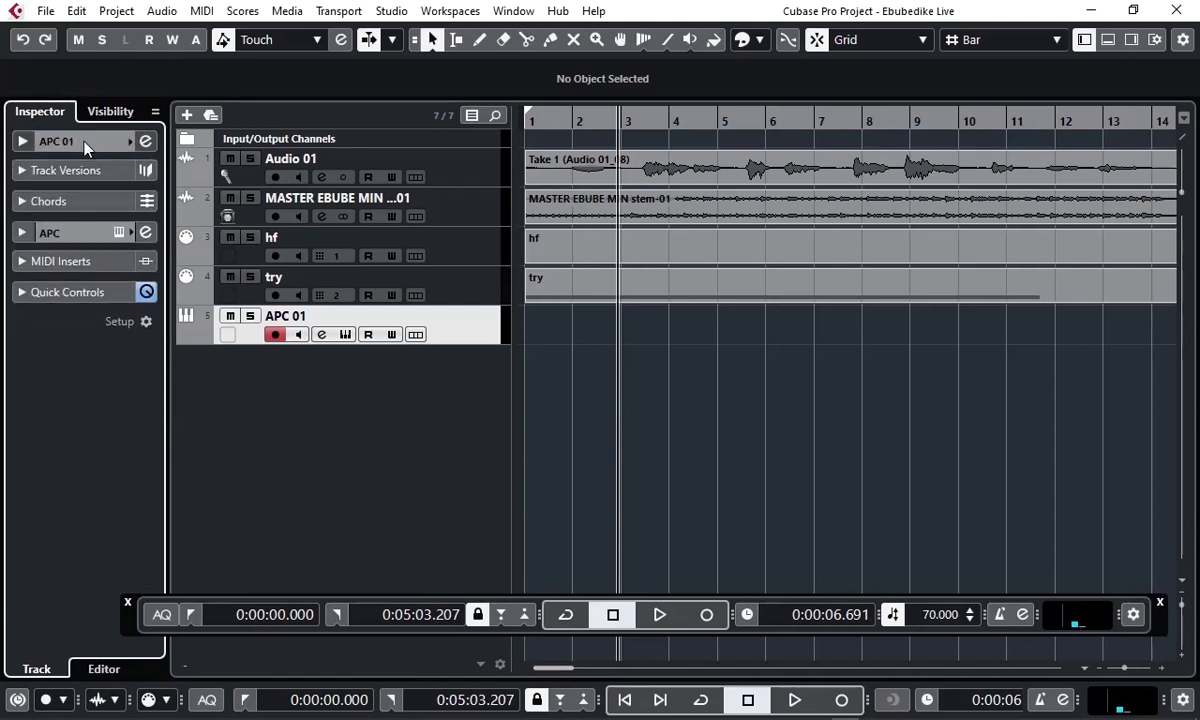
click(23, 141)
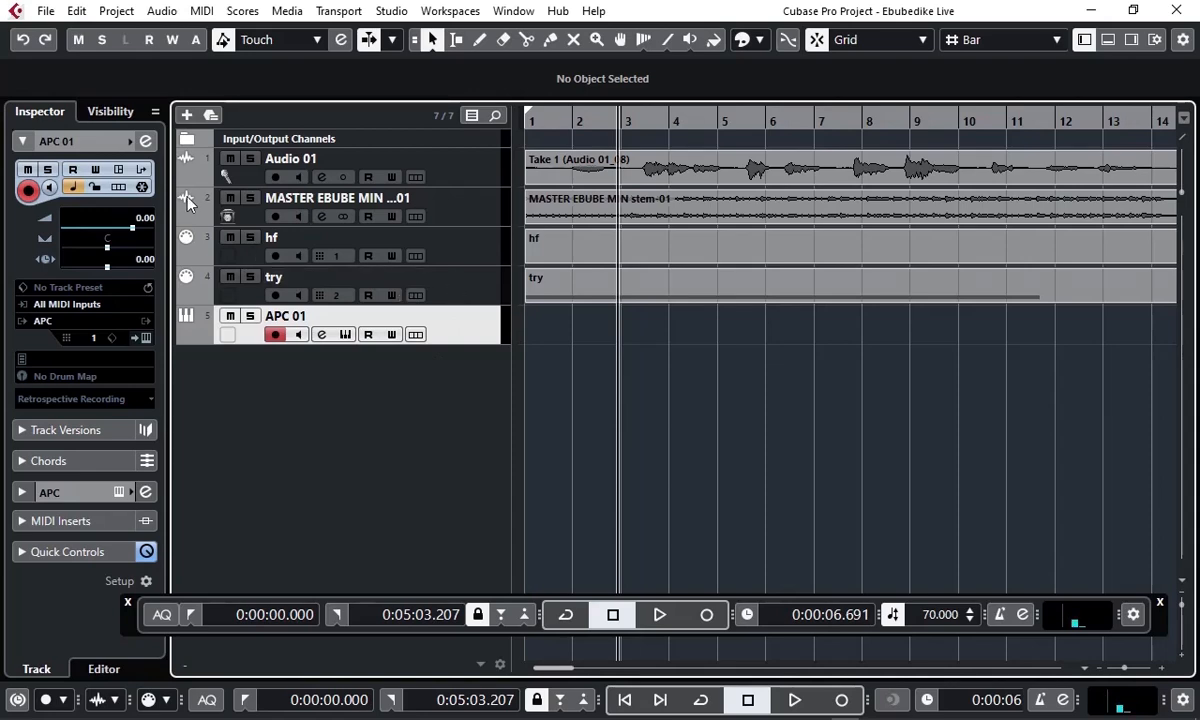
click(146, 145)
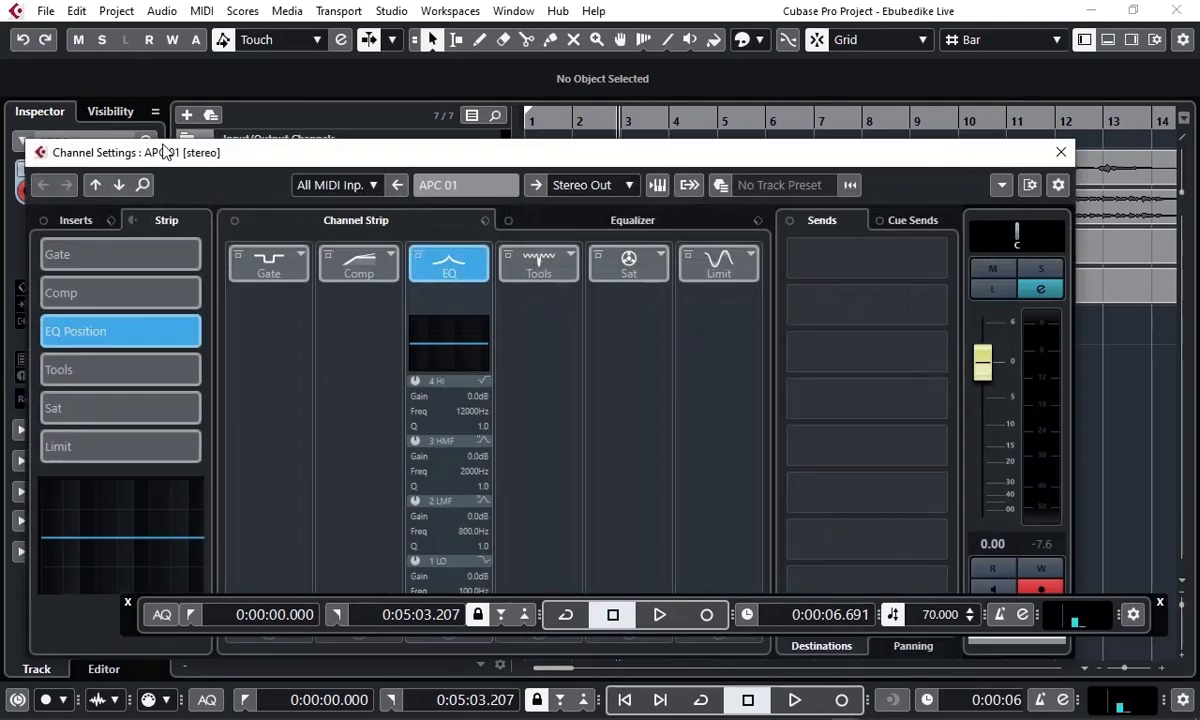
drag(338, 156, 342, 84)
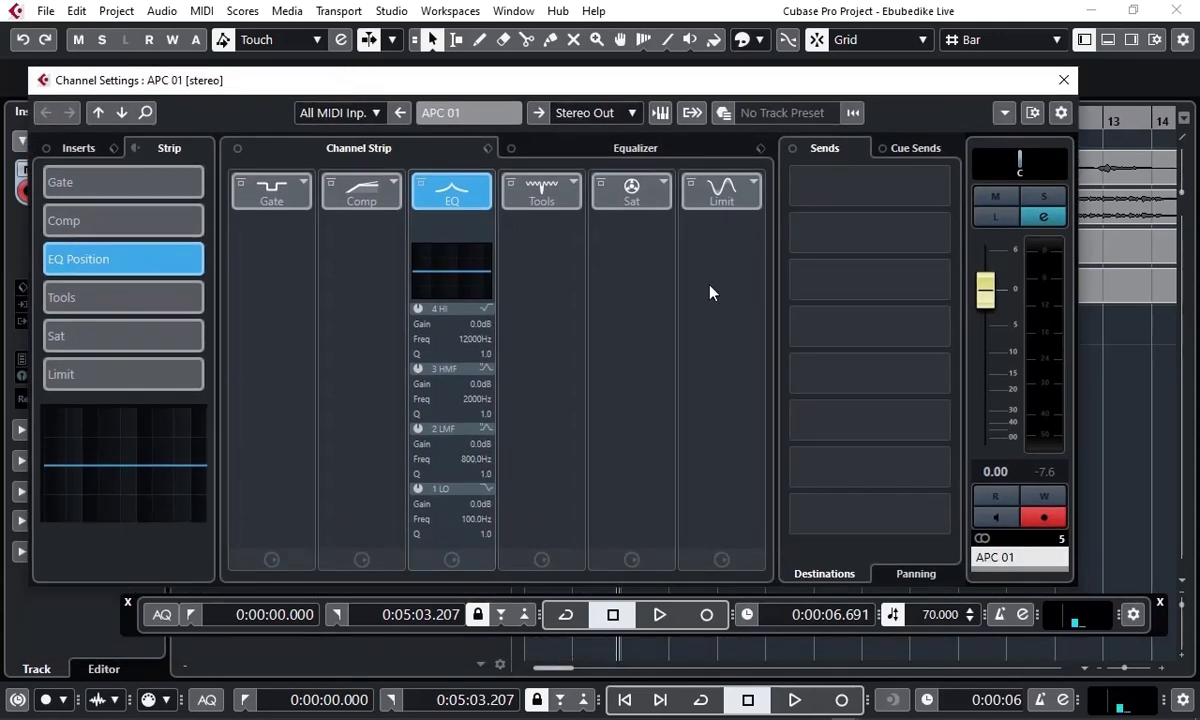
Step: Enable the Noise Gate in the APC 01 channel strip and close the Channel Settings window
drag(554, 92, 585, 120)
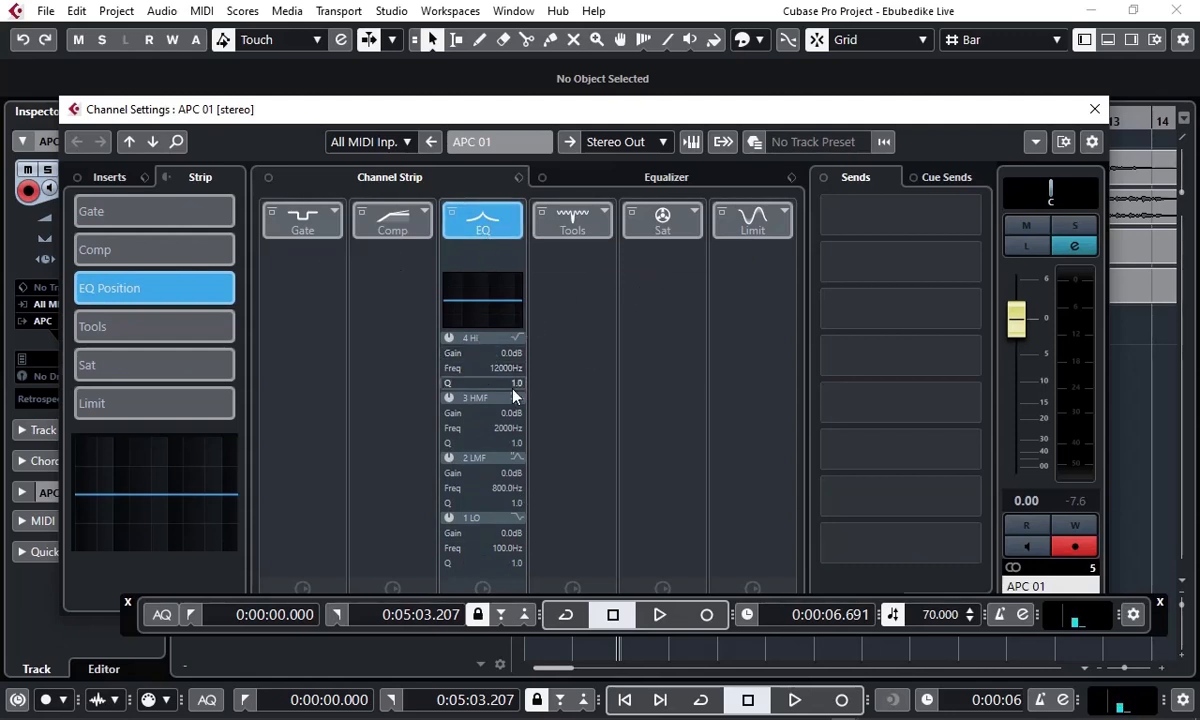
click(307, 224)
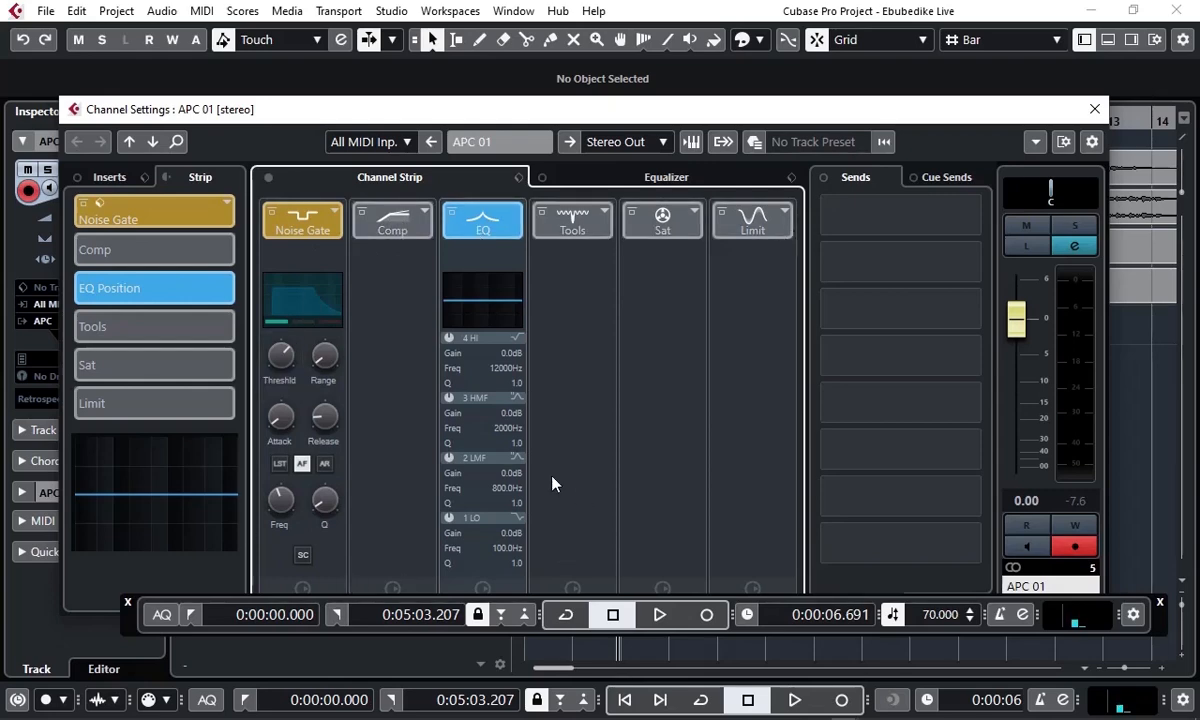
click(1095, 111)
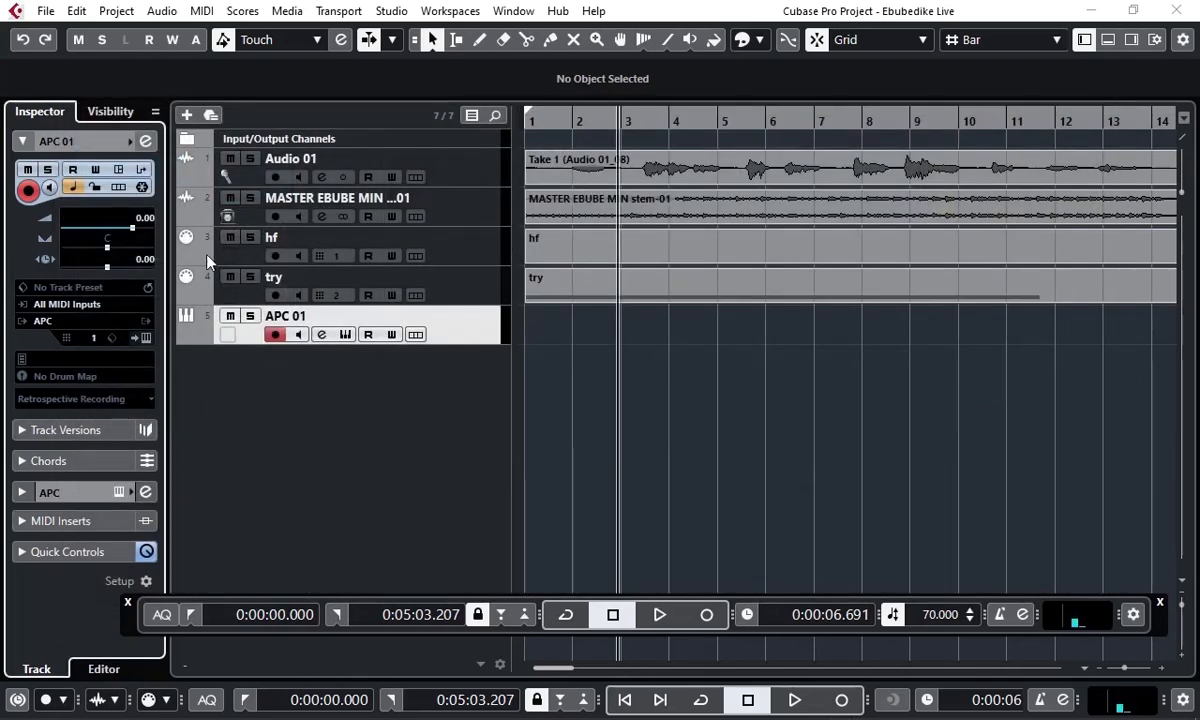
Step: Examine the Audio 01 track's Channel Settings, including its channel strip EQ, close the window, and select the stereo stem track
click(444, 288)
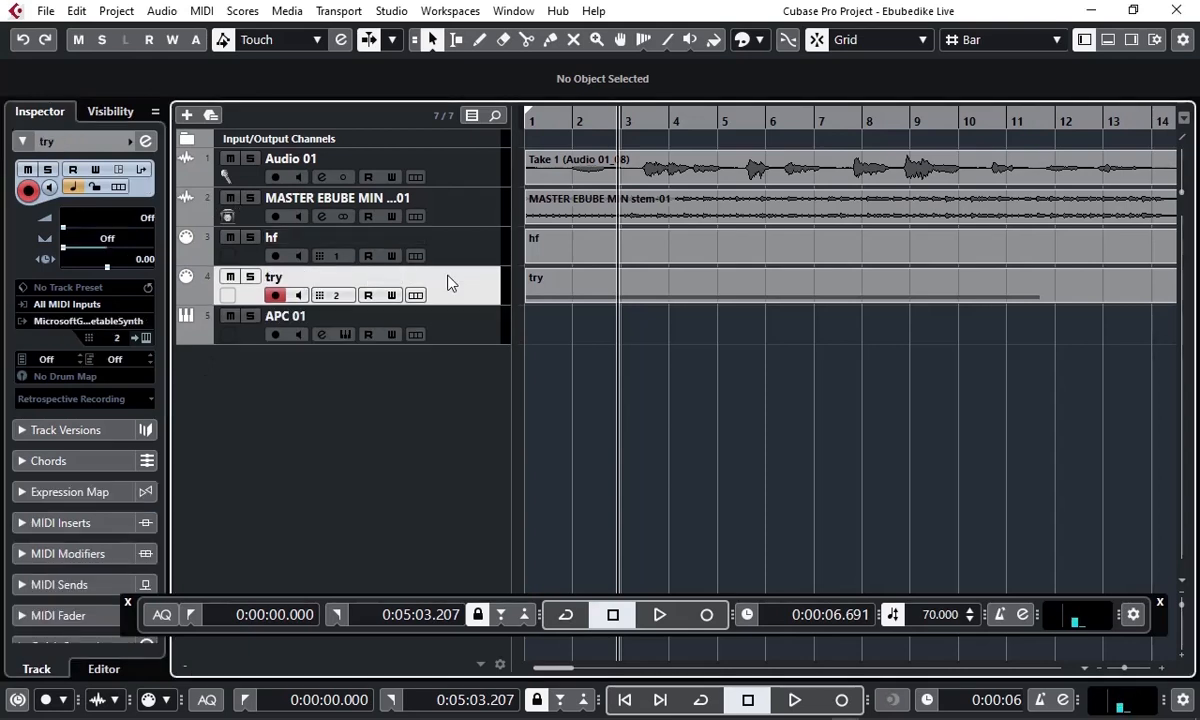
click(444, 166)
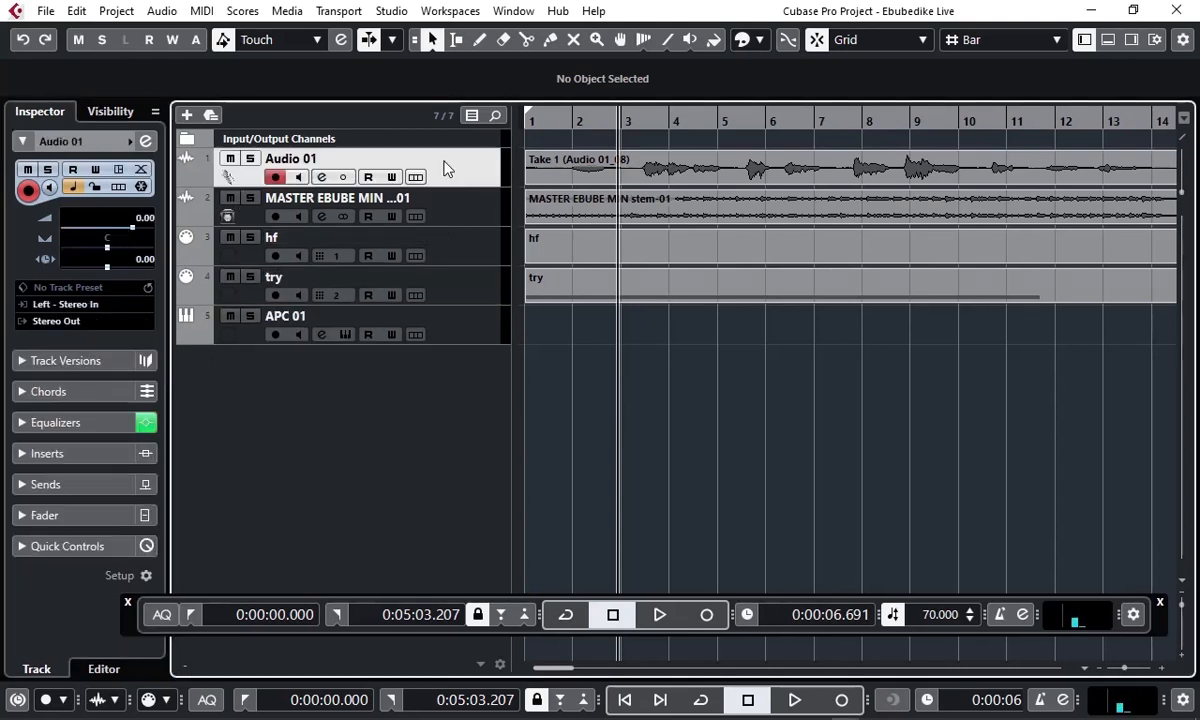
click(145, 143)
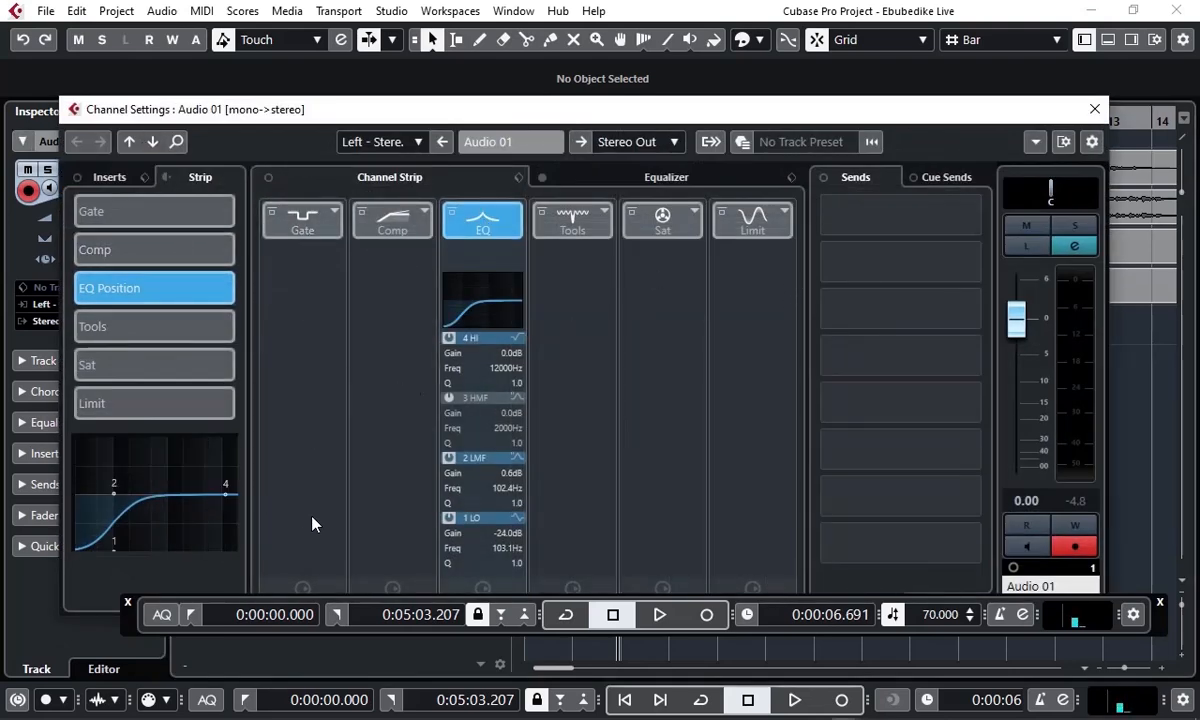
click(1093, 110)
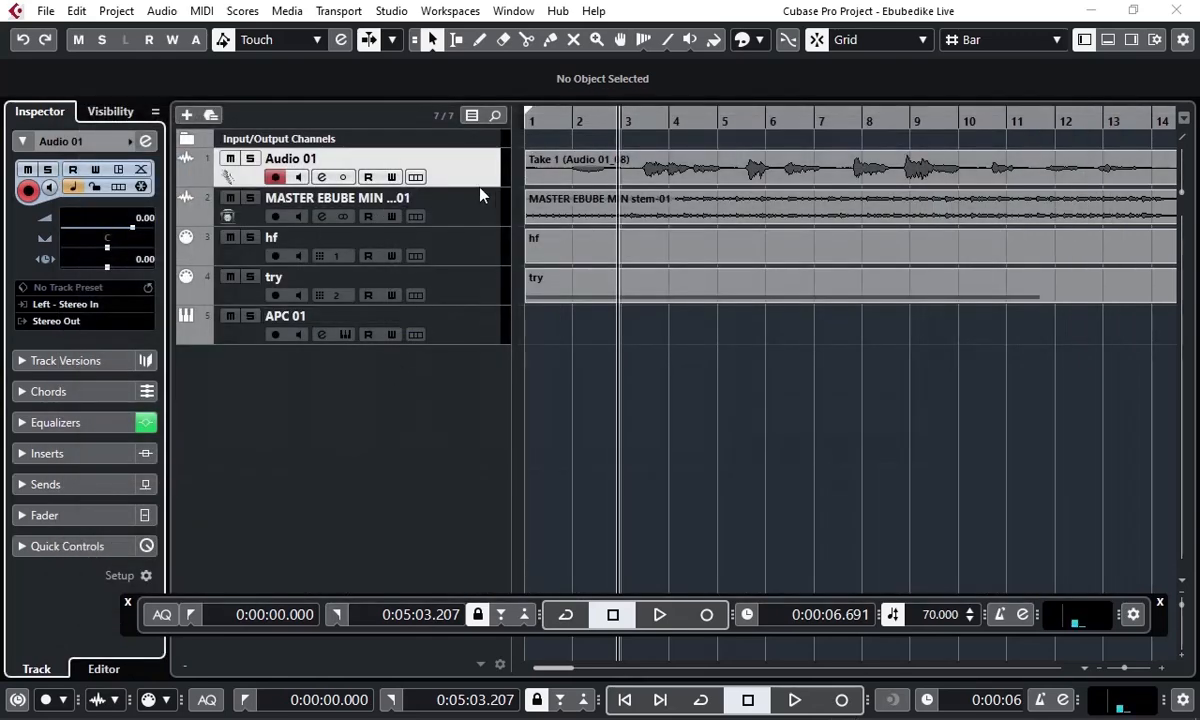
click(466, 216)
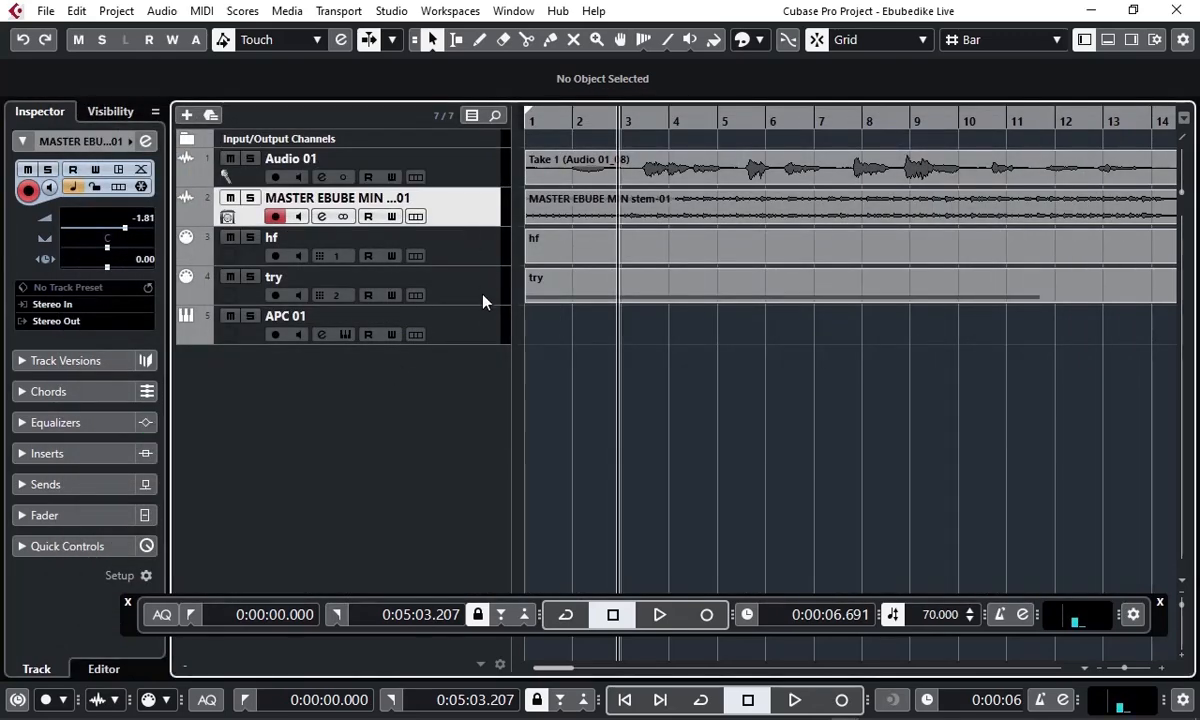
Step: Assign the vintage studio microphone from the factory track pictures to the Audio 01 track
click(443, 171)
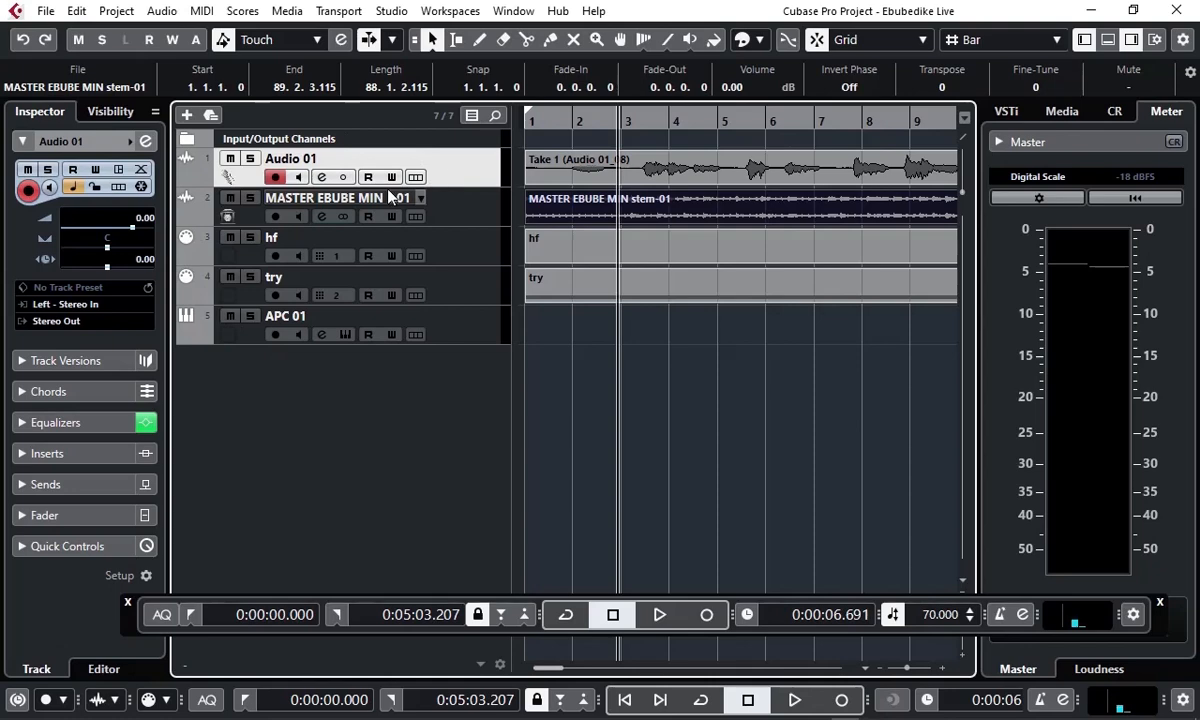
double_click(228, 184)
drag(582, 148, 598, 85)
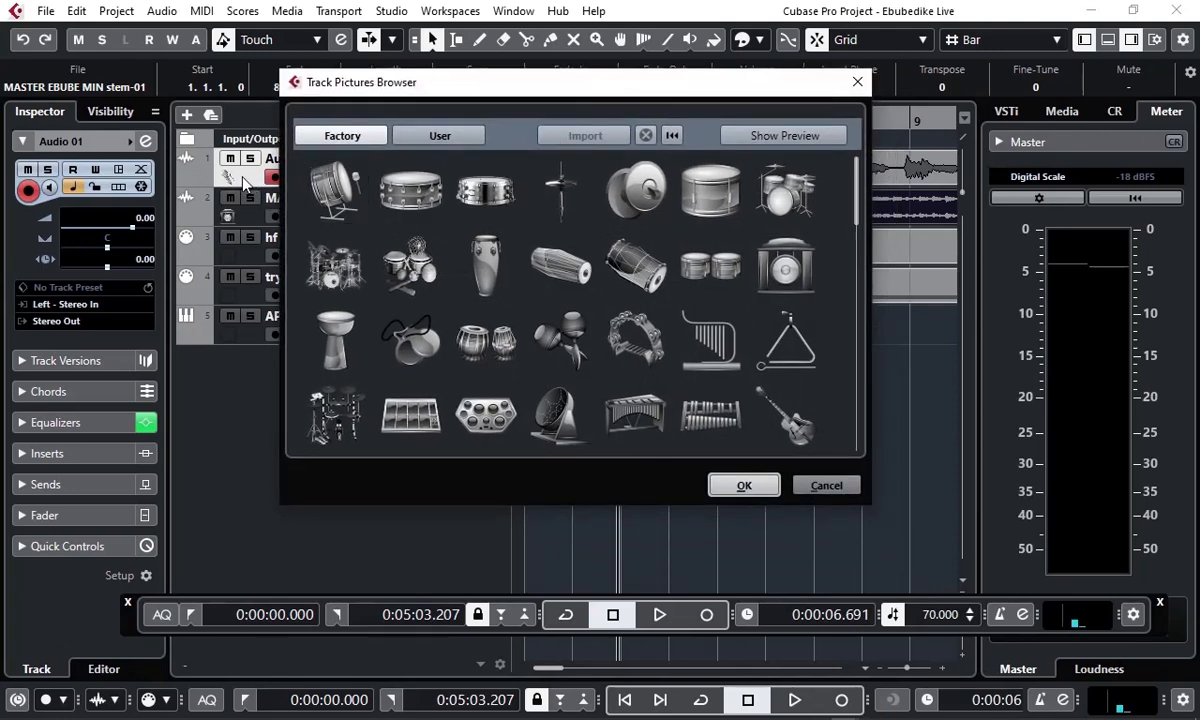
click(463, 270)
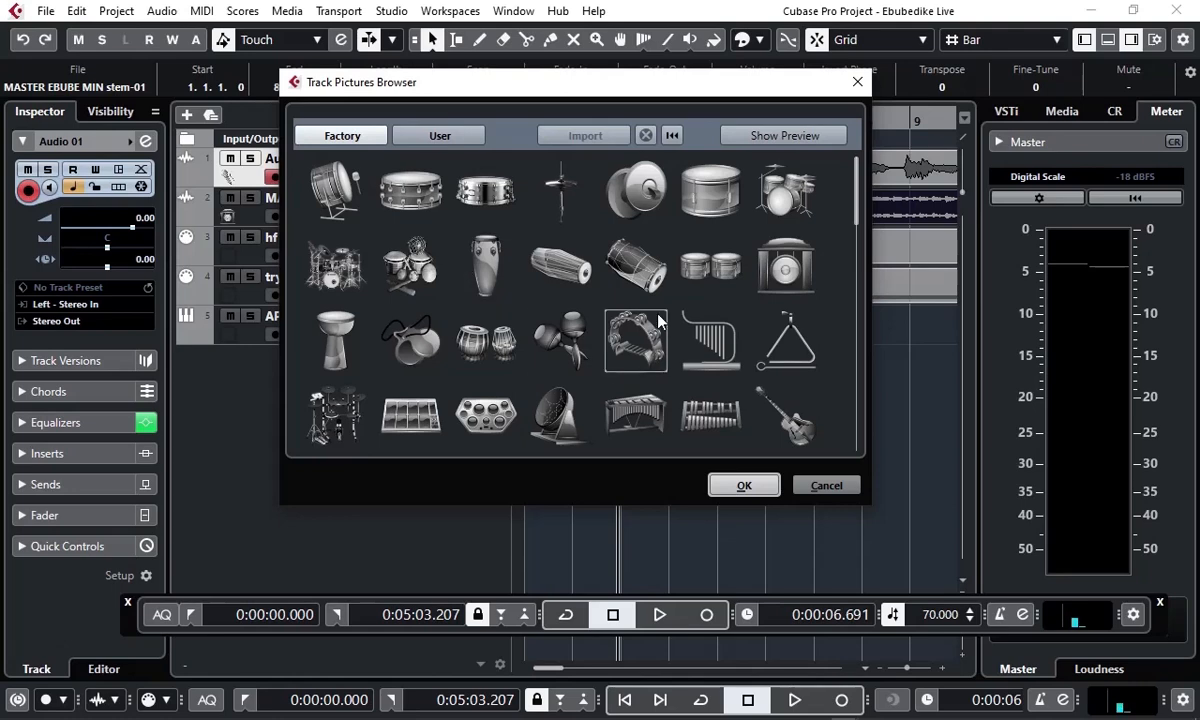
scroll(659, 320, down, 1)
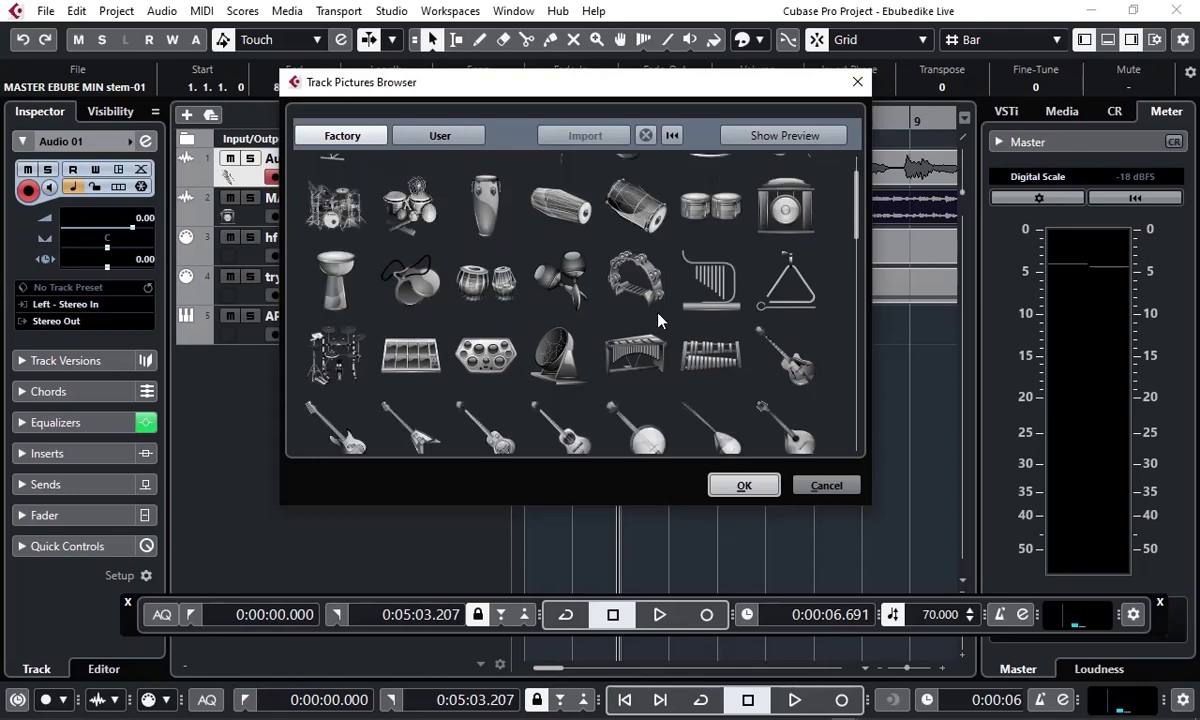
scroll(657, 320, down, 2)
scroll(656, 321, down, 2)
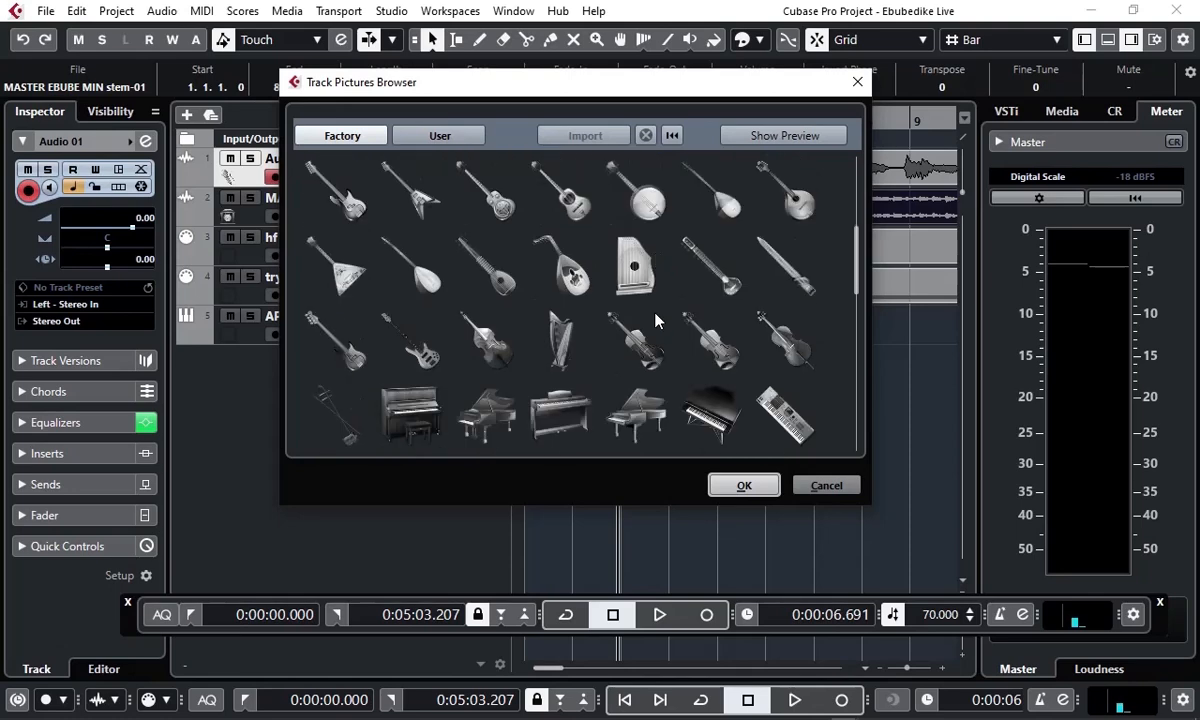
scroll(656, 321, down, 6)
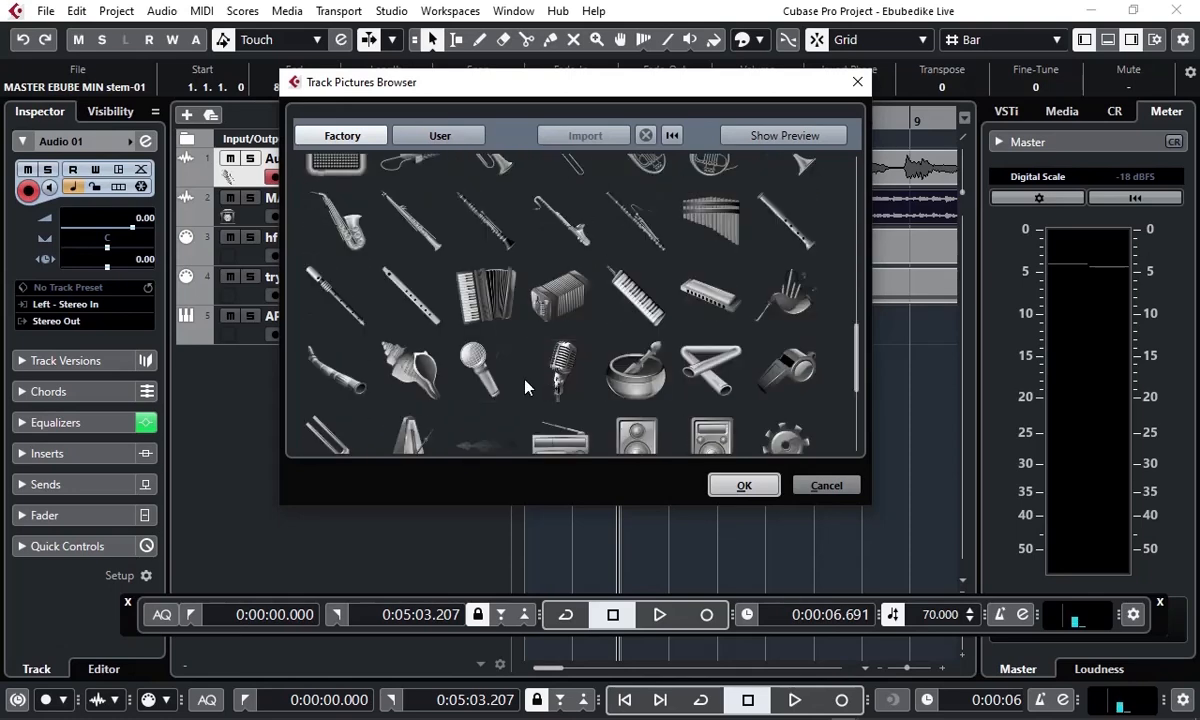
click(562, 375)
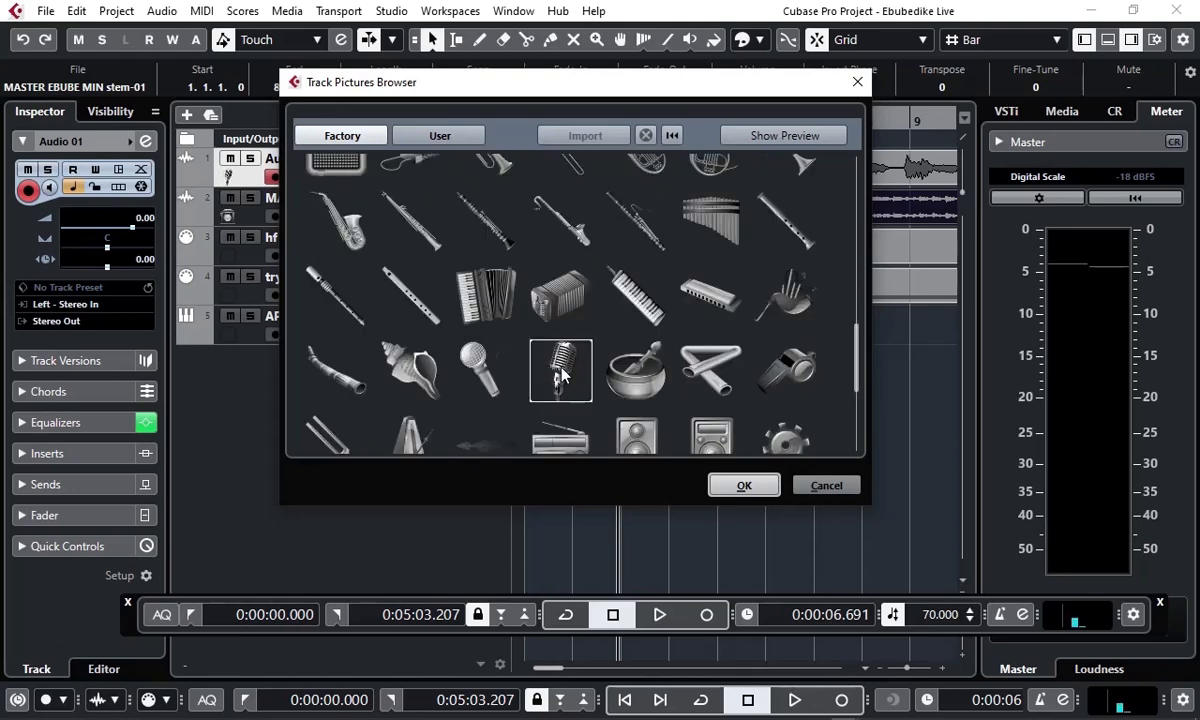
key(Return)
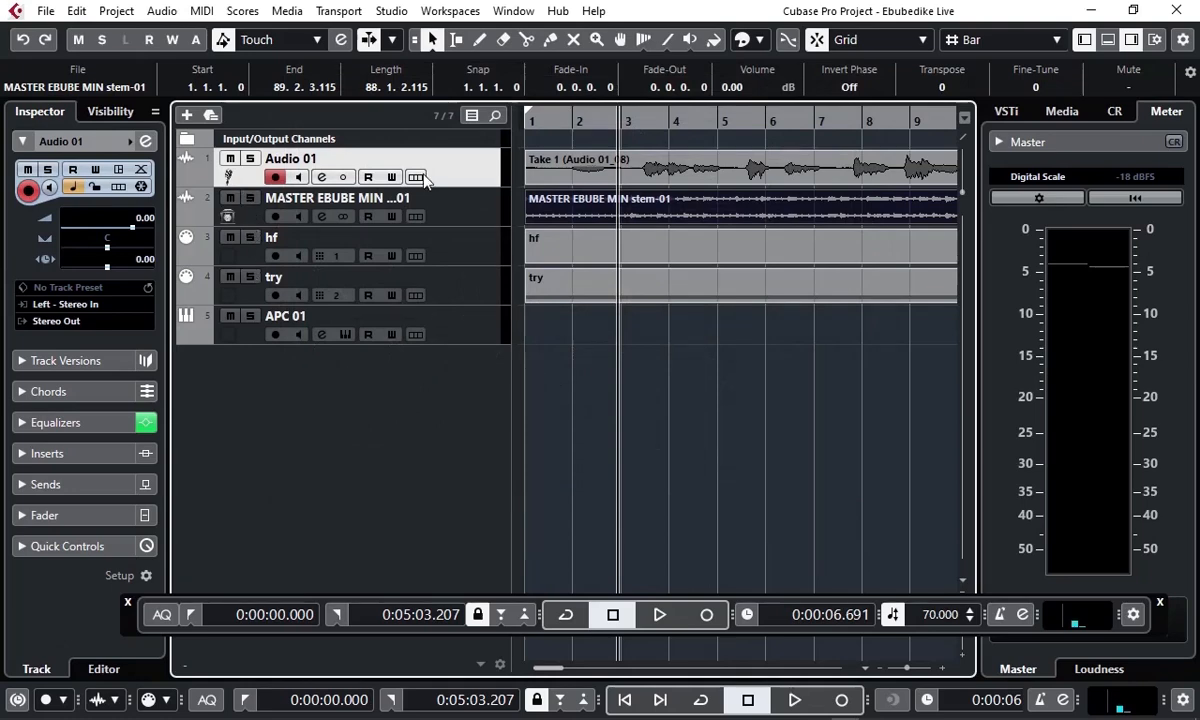
Step: Change the stereo stem track's picture to the factory drum kit with cymbals
click(460, 216)
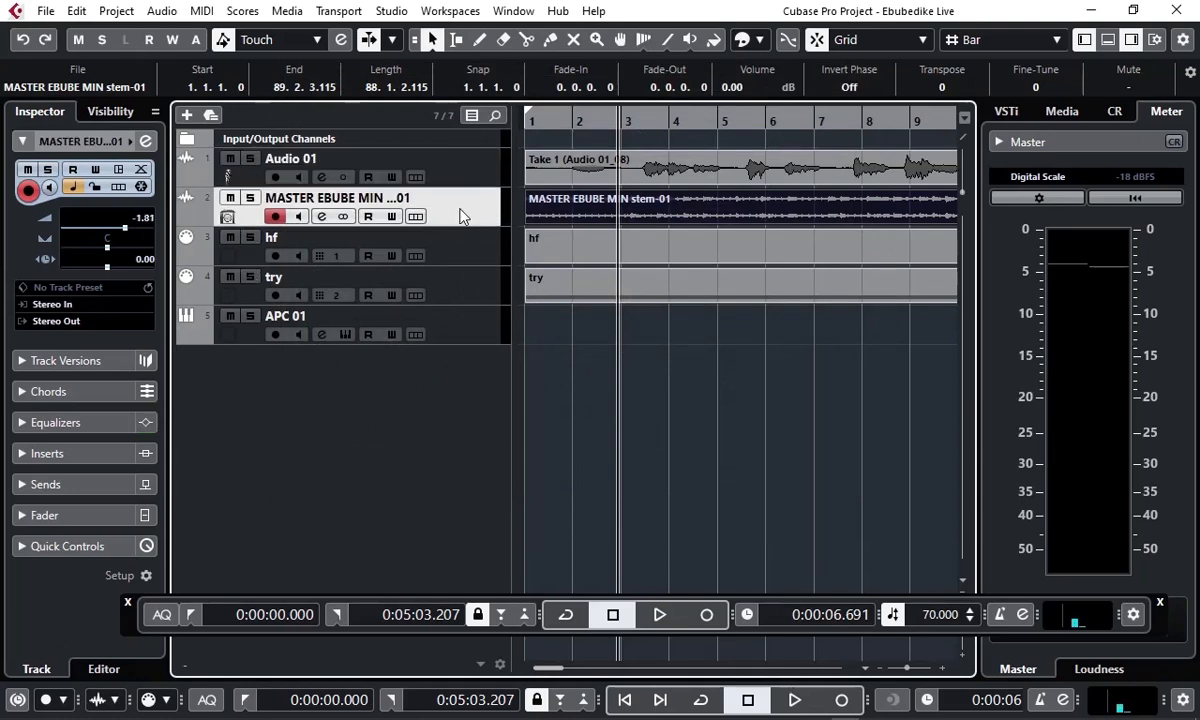
double_click(228, 217)
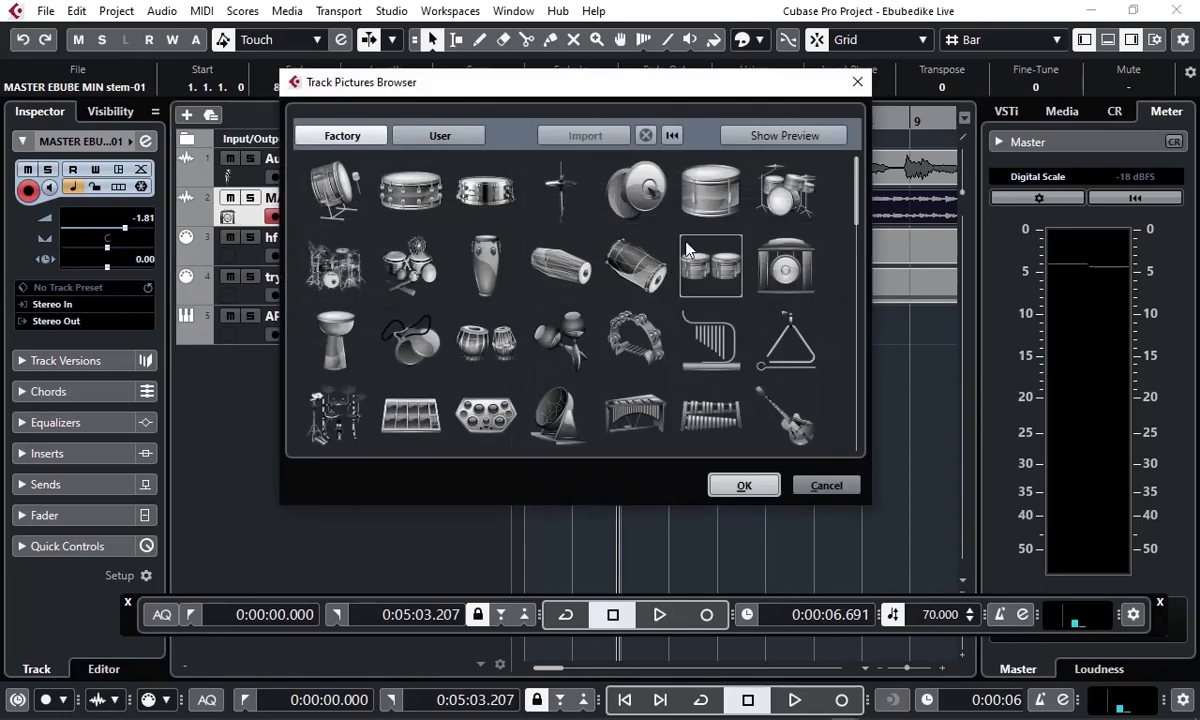
double_click(785, 195)
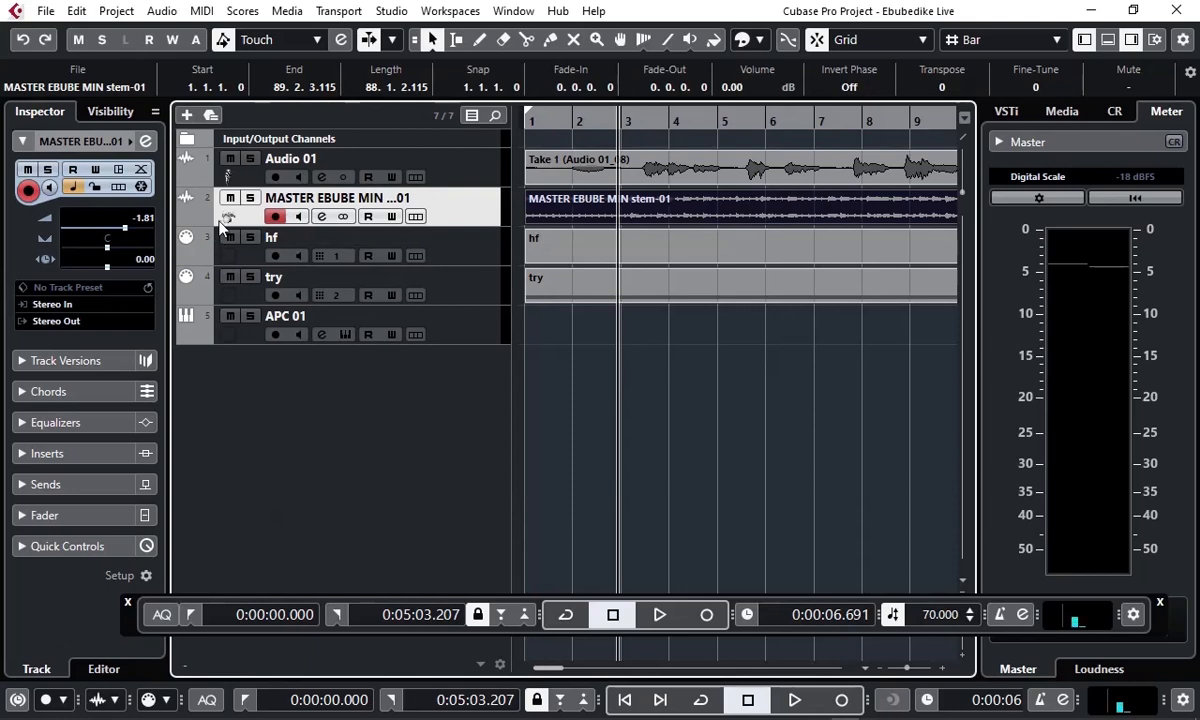
Step: Assign the factory picture of the electronic drum pad with round pads to the try track
click(456, 289)
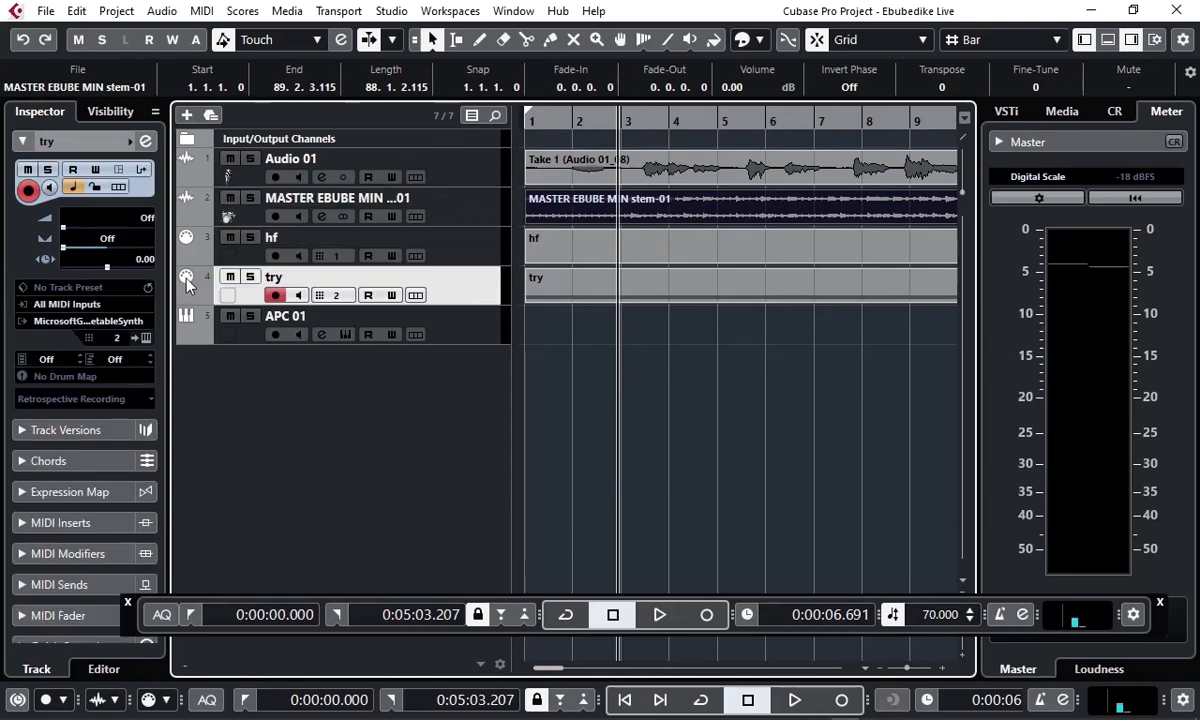
double_click(220, 278)
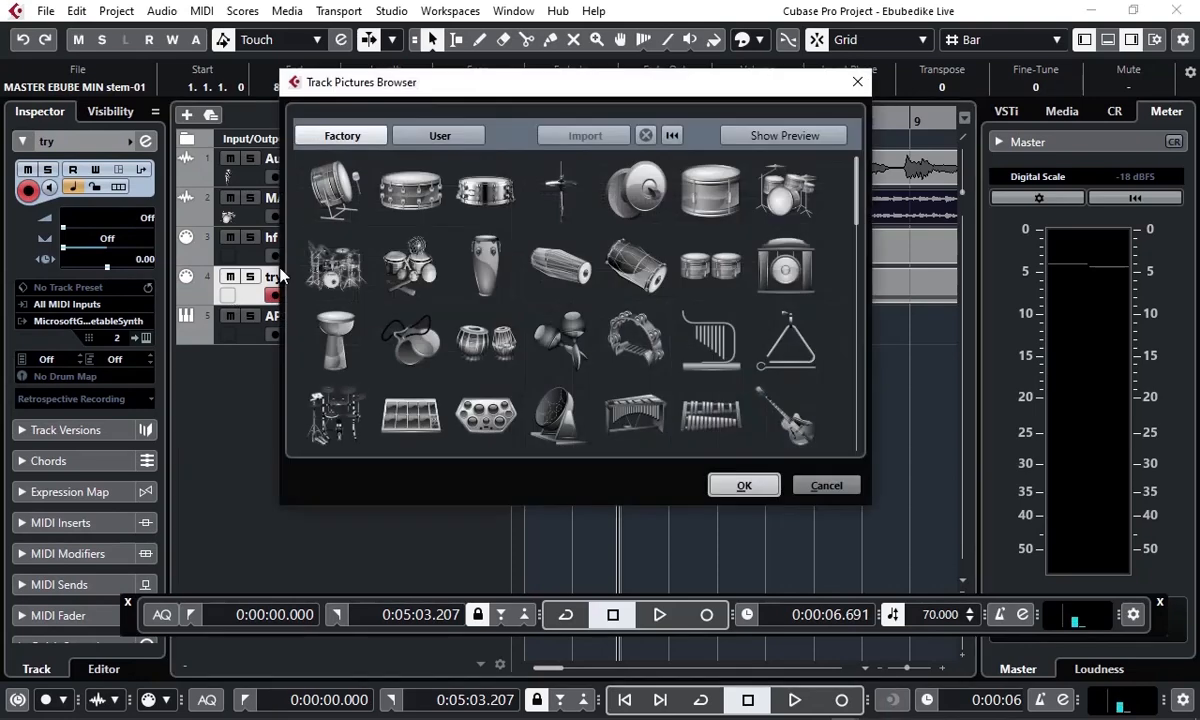
scroll(600, 327, down, 3)
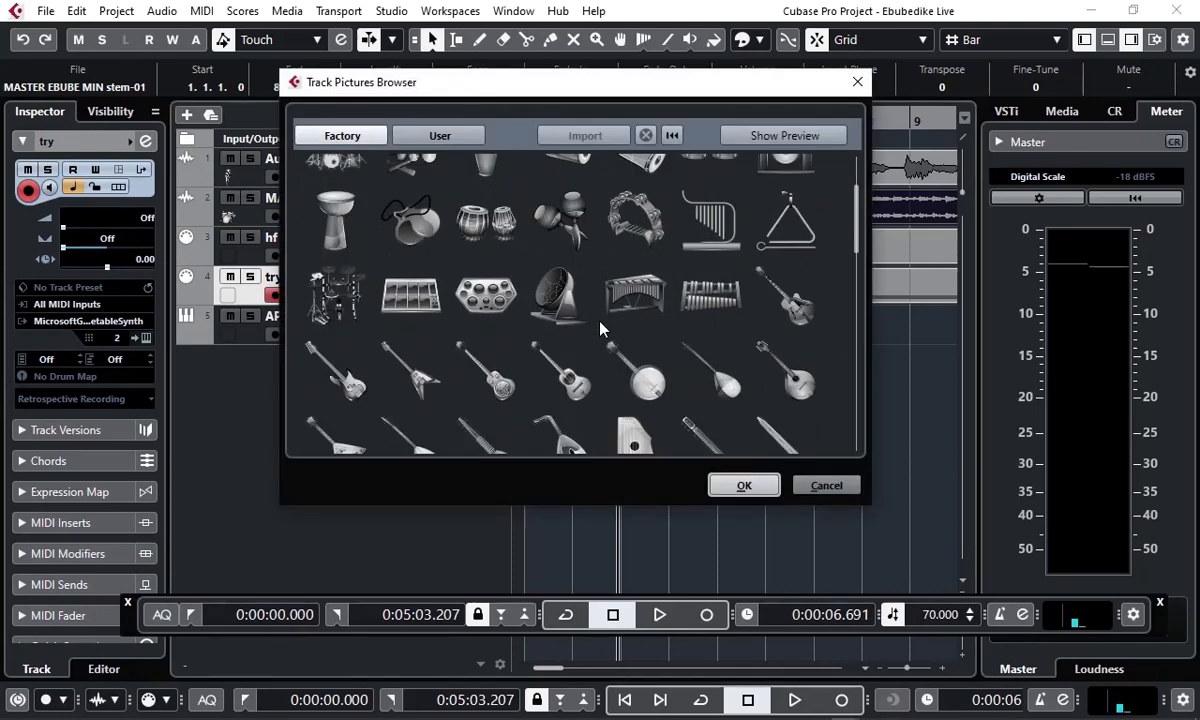
click(489, 300)
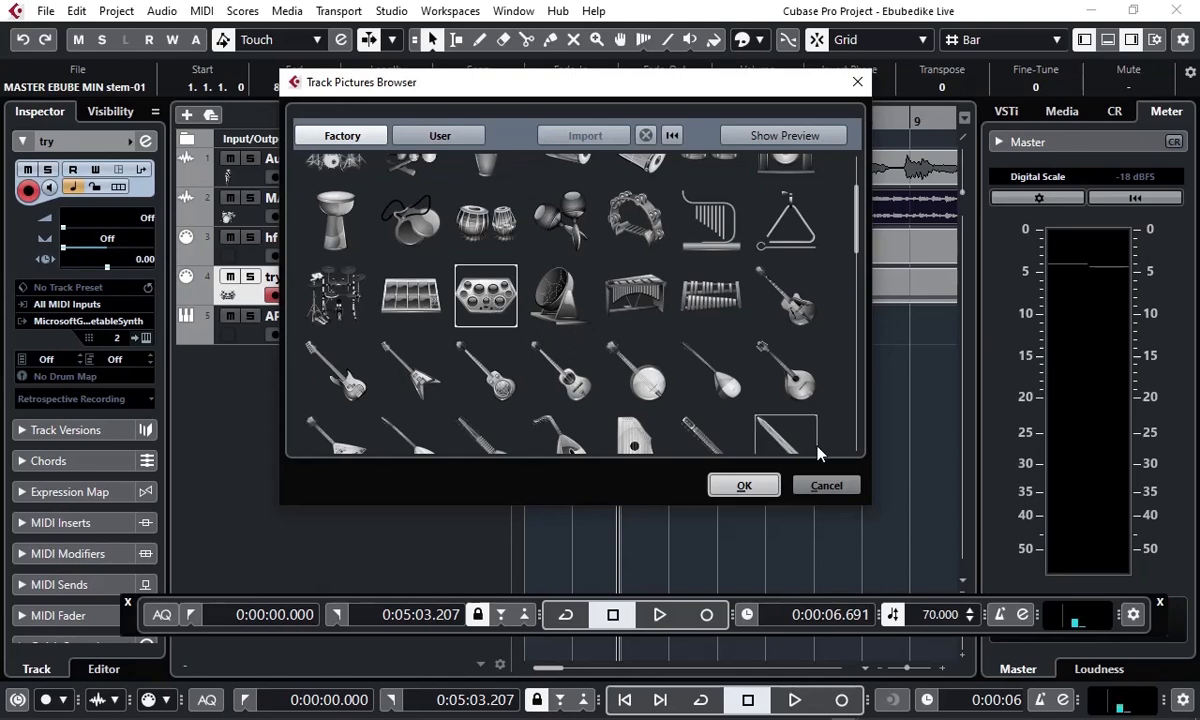
click(750, 485)
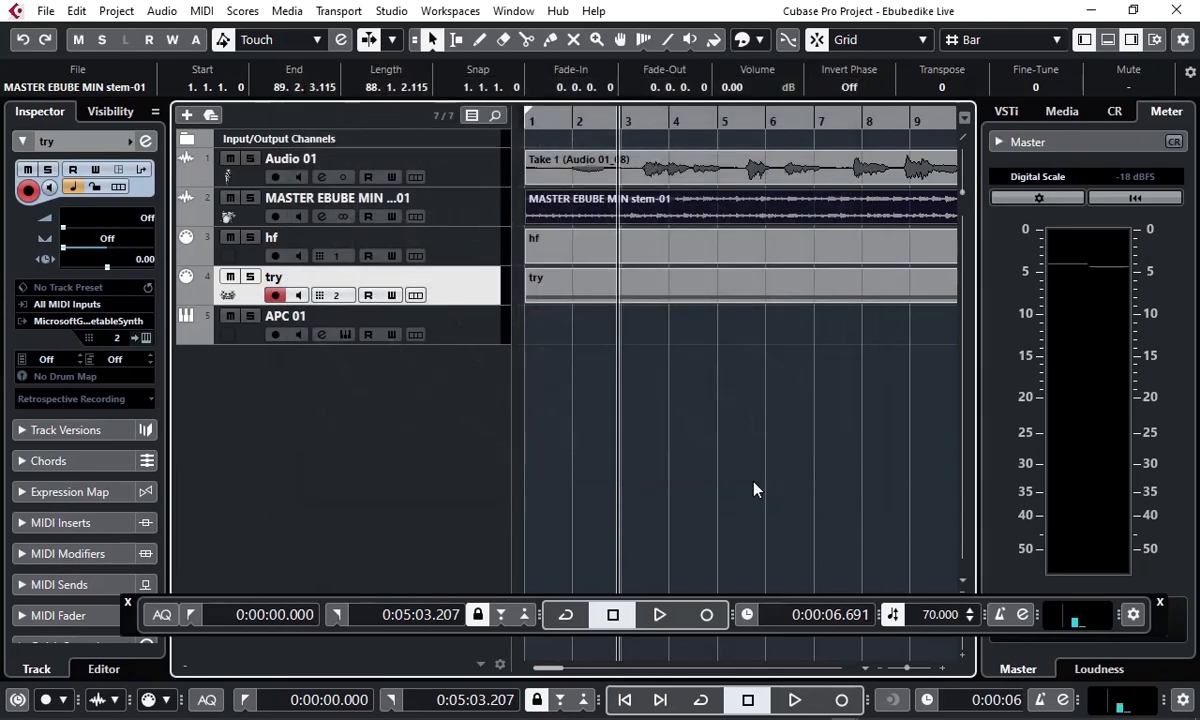
Step: Assign a factory picture of a round-bodied plucked string instrument to the APC 01 track
click(471, 324)
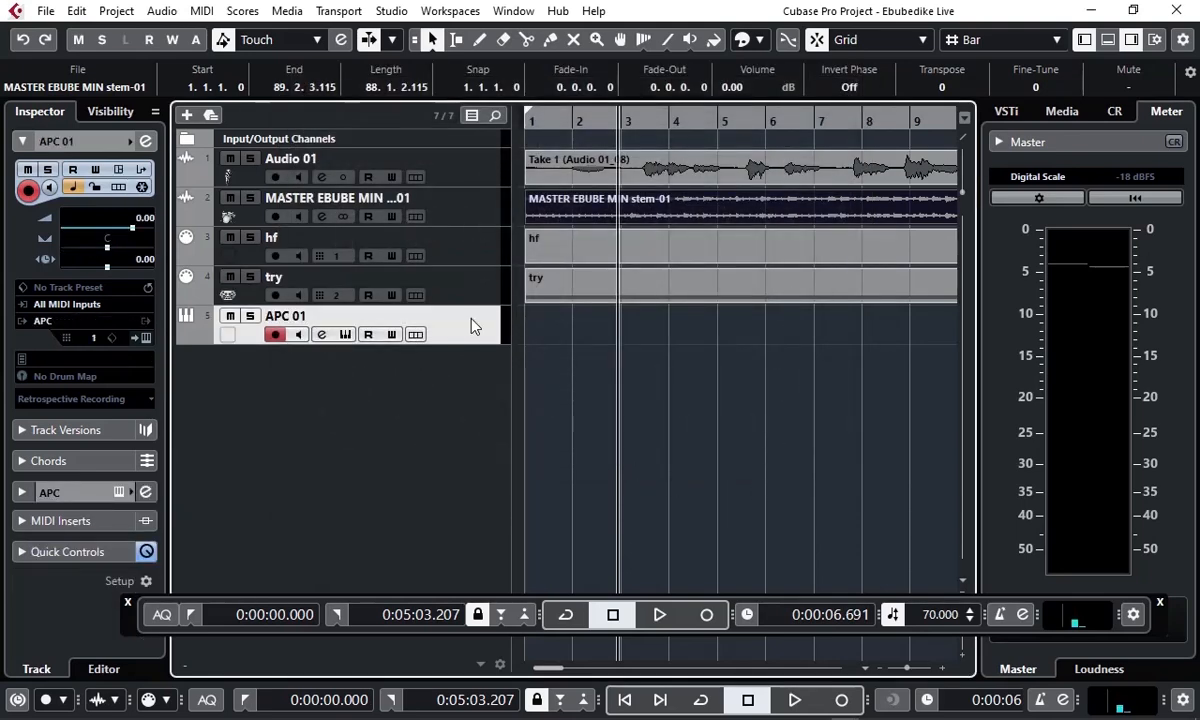
double_click(229, 335)
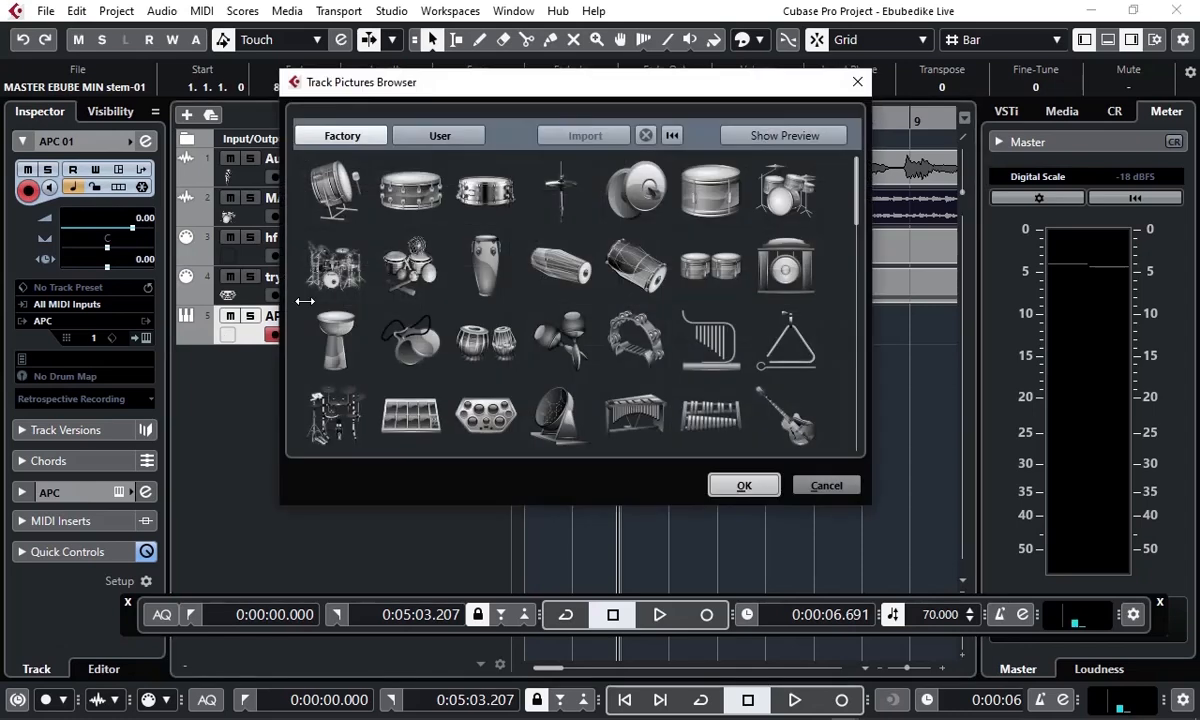
scroll(574, 310, down, 2)
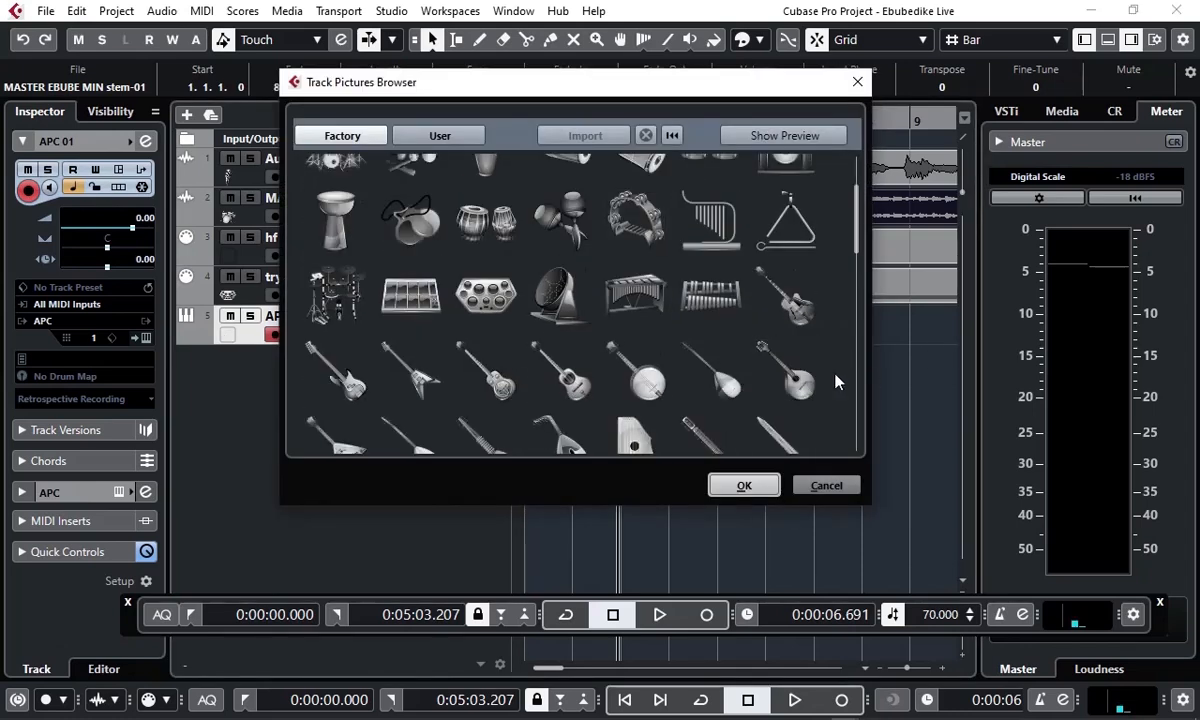
click(806, 378)
click(752, 486)
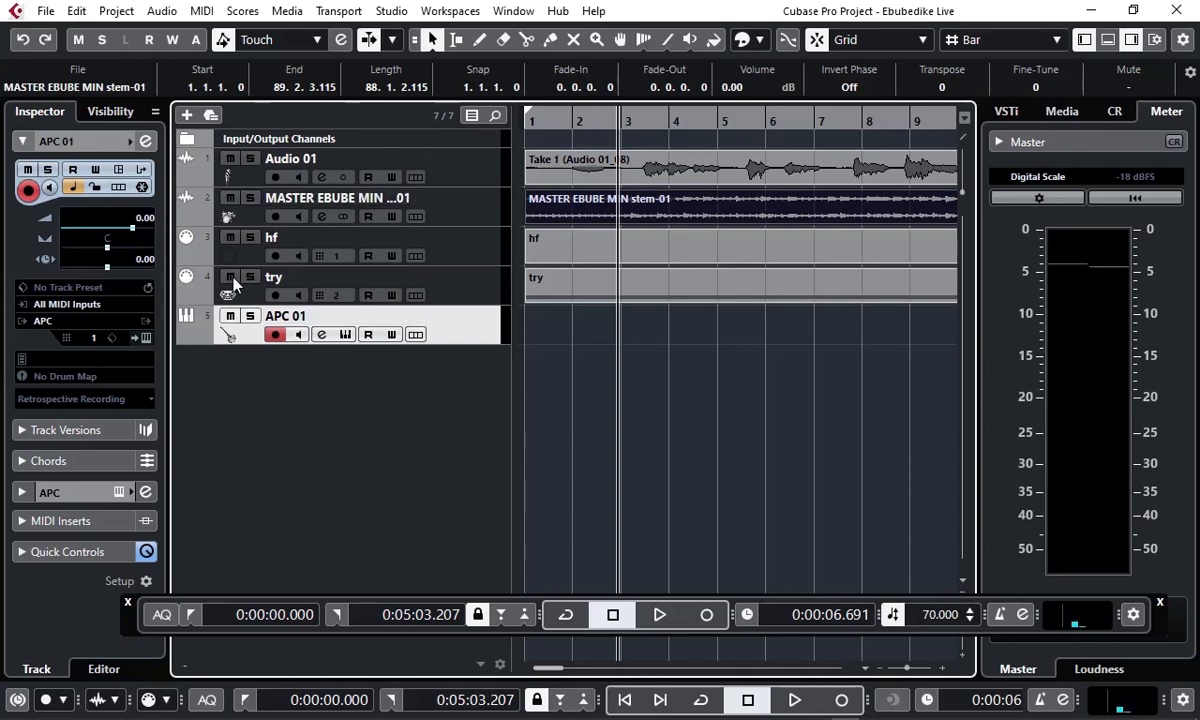
Step: Select the Audio 01, stereo stem and APC 01 tracks in turn, and briefly show and hide the APC 01 track's lanes
click(434, 155)
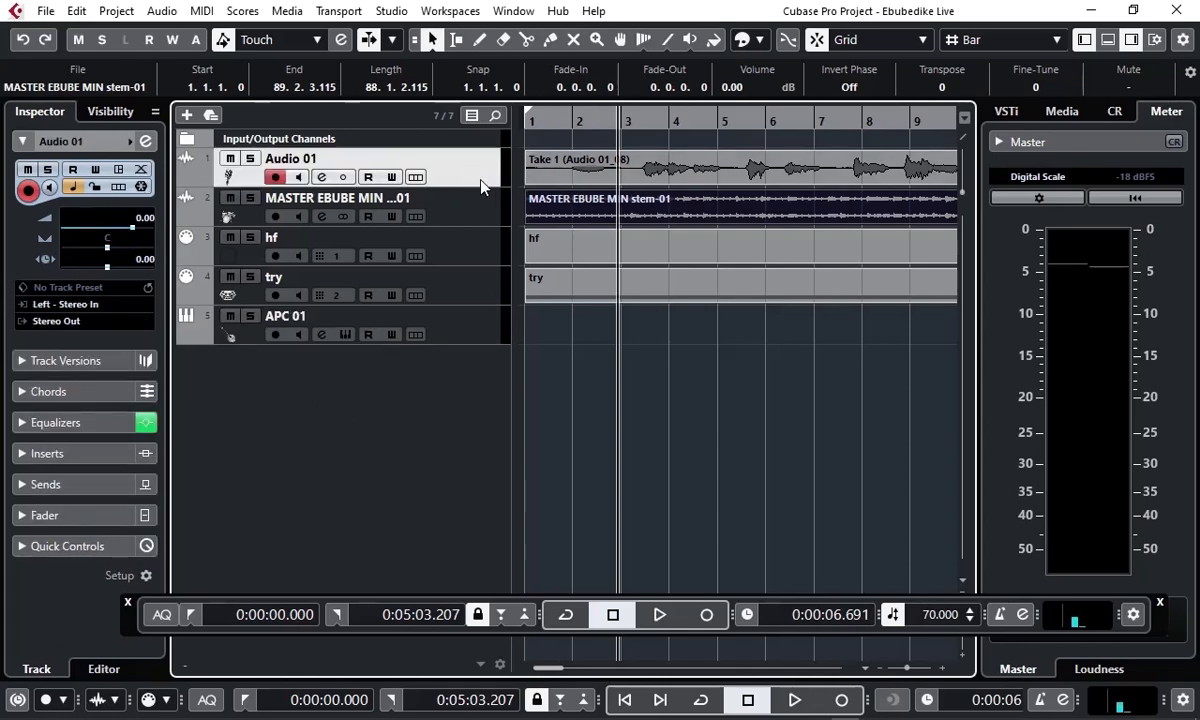
click(461, 201)
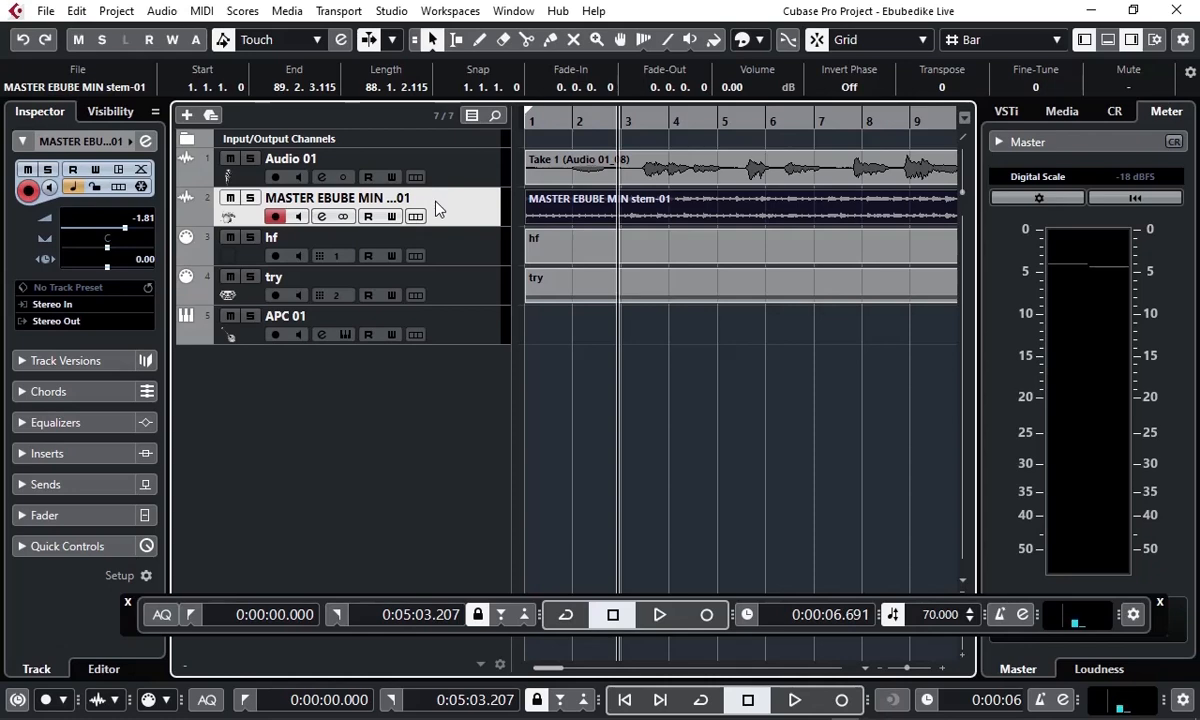
click(458, 325)
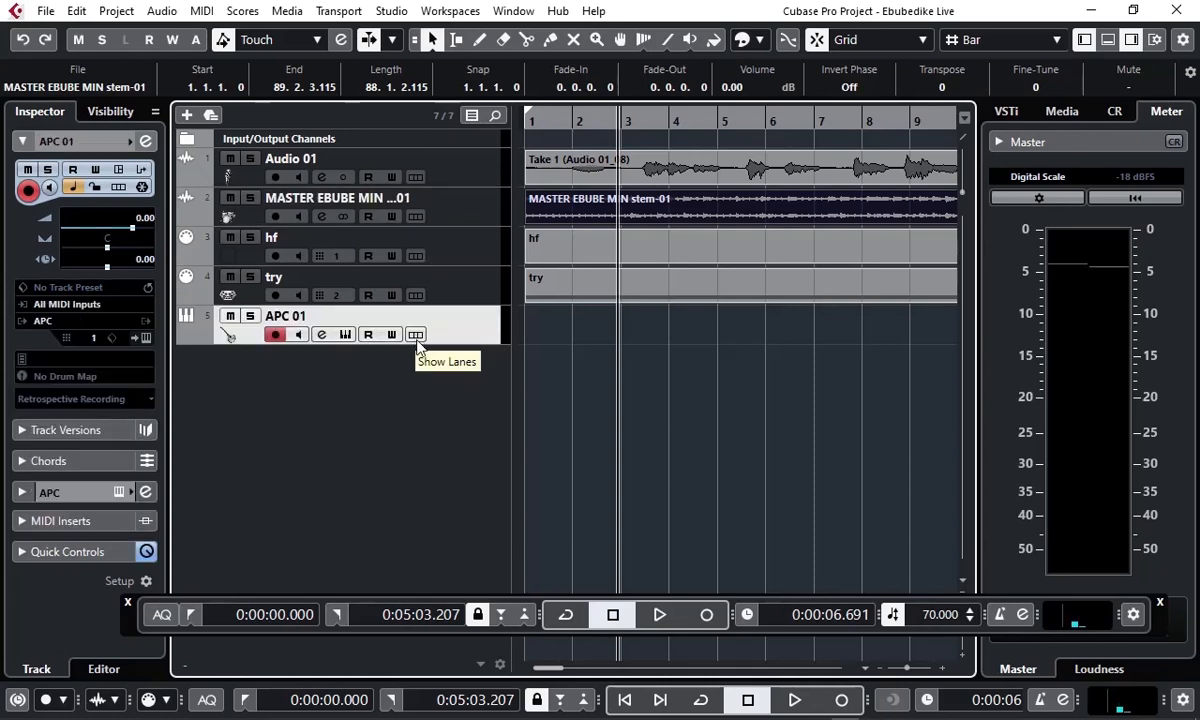
click(416, 335)
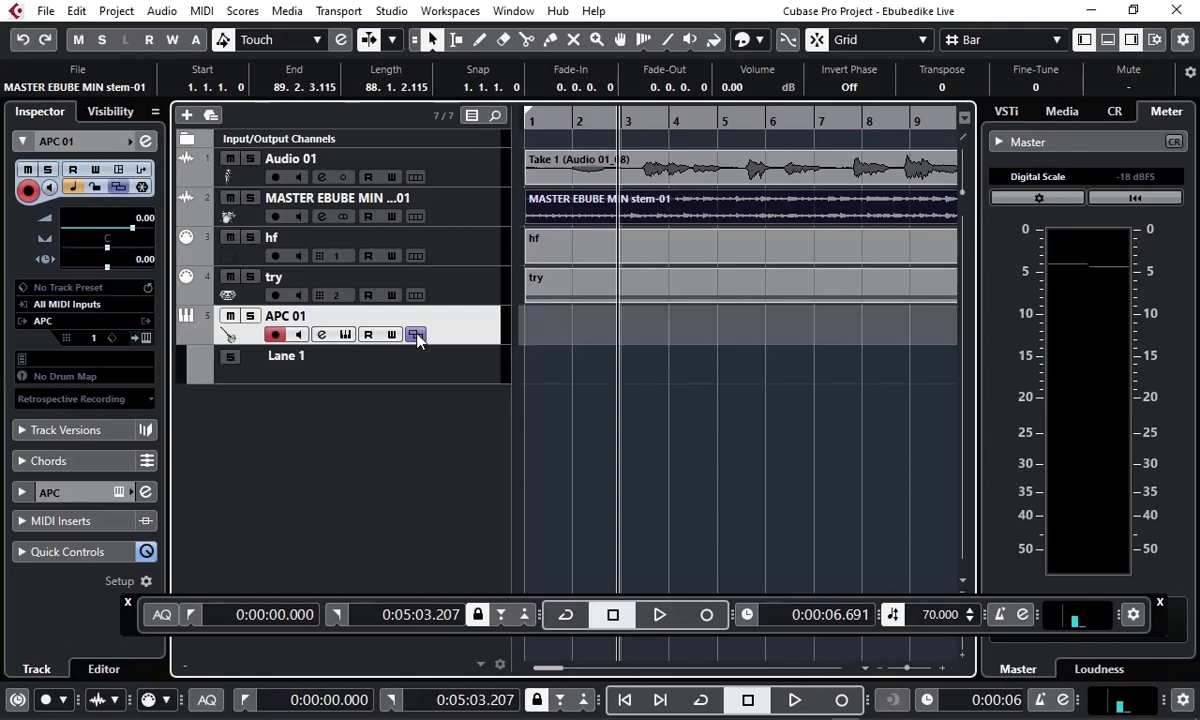
click(416, 334)
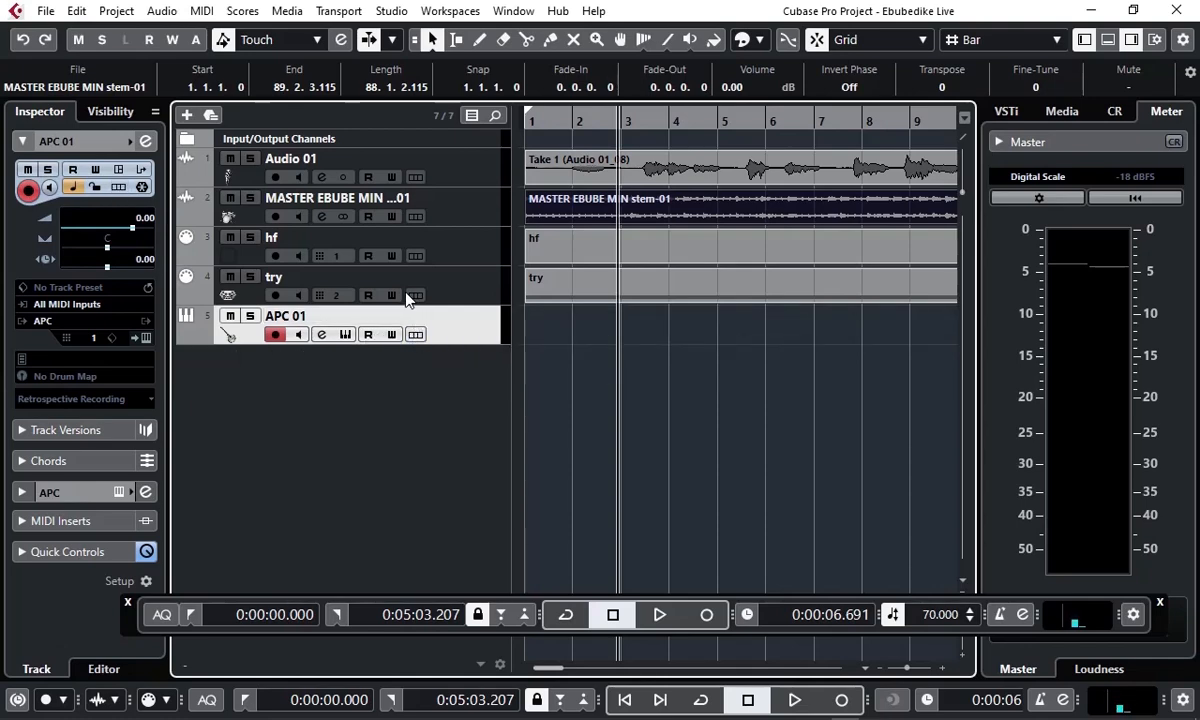
Step: Show the lanes of the try track and select Lane 2
click(416, 296)
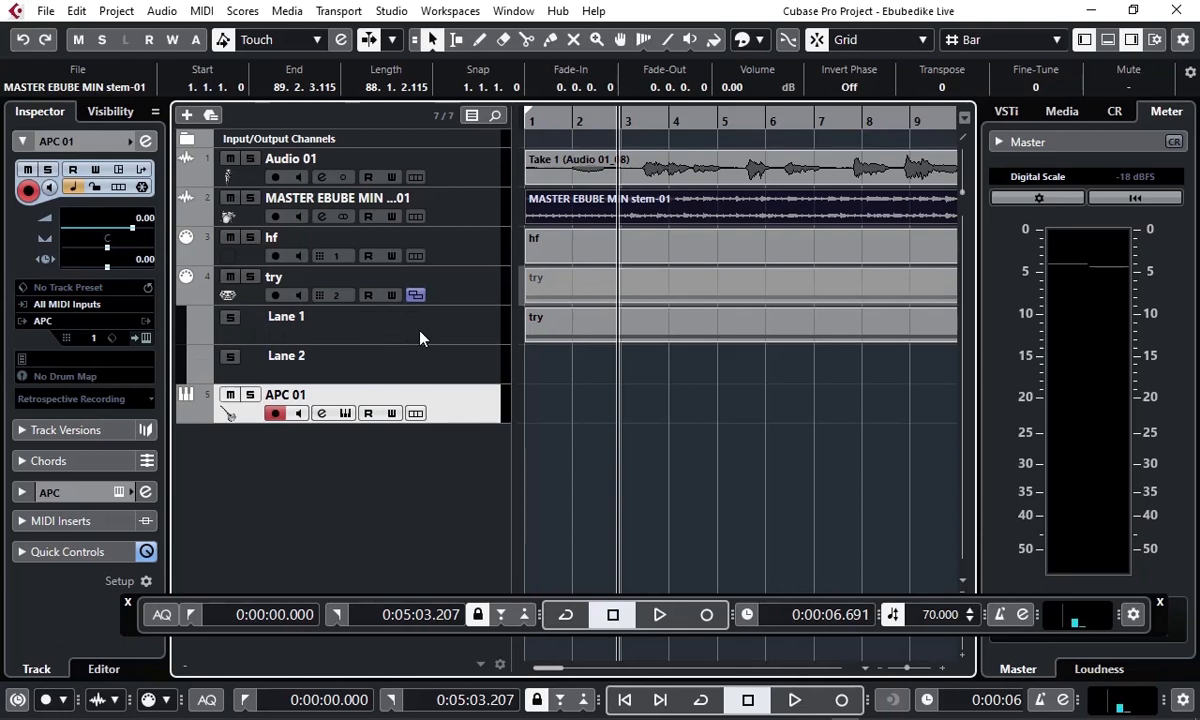
click(420, 337)
click(406, 371)
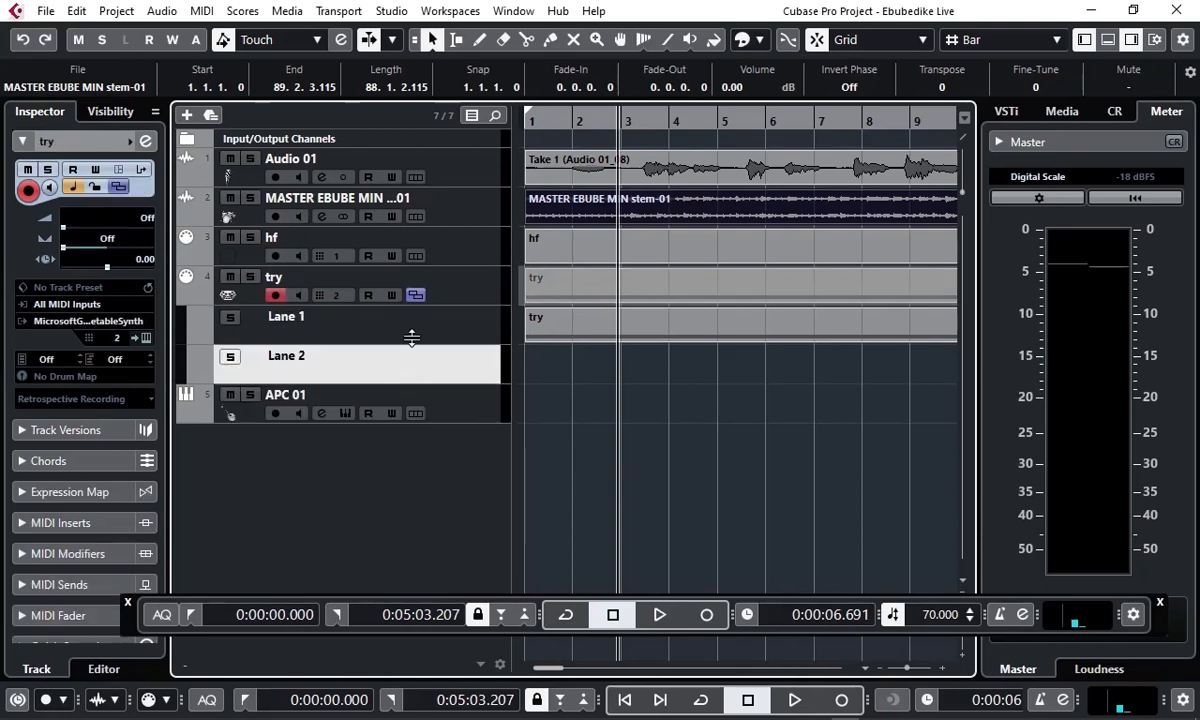
Step: Deselect the stem event, hide the try track's lanes, and briefly show and hide the hf track's lanes
click(550, 367)
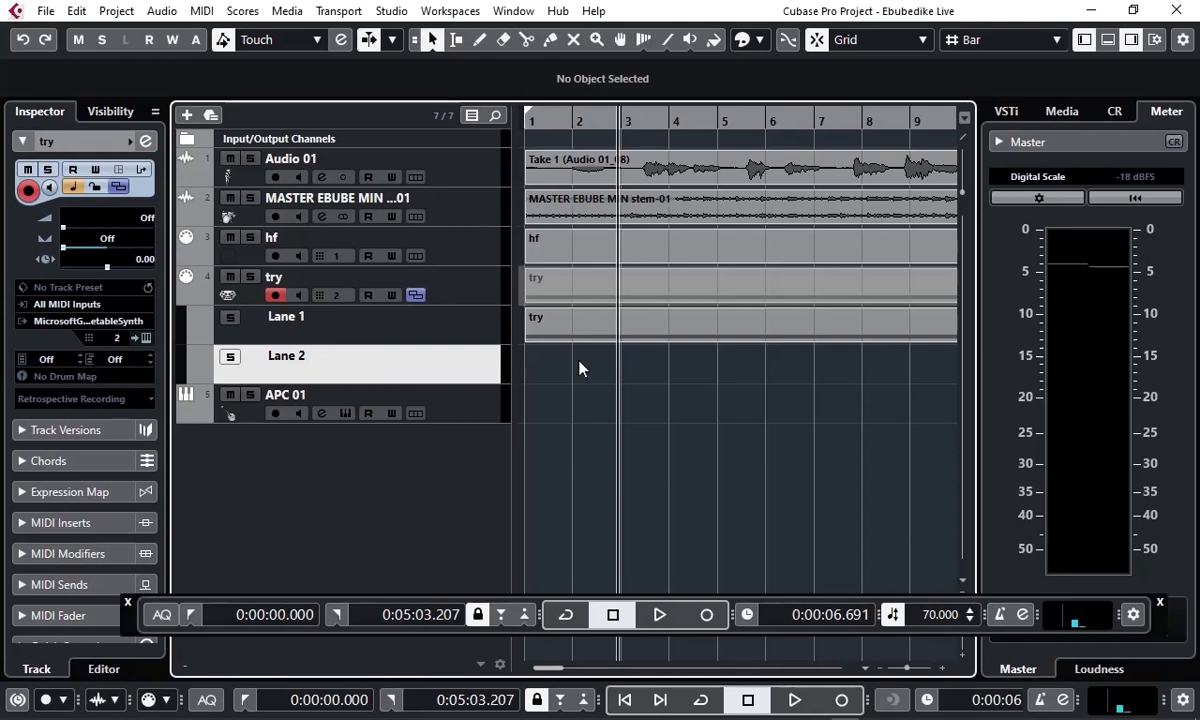
click(231, 358)
click(416, 296)
click(416, 257)
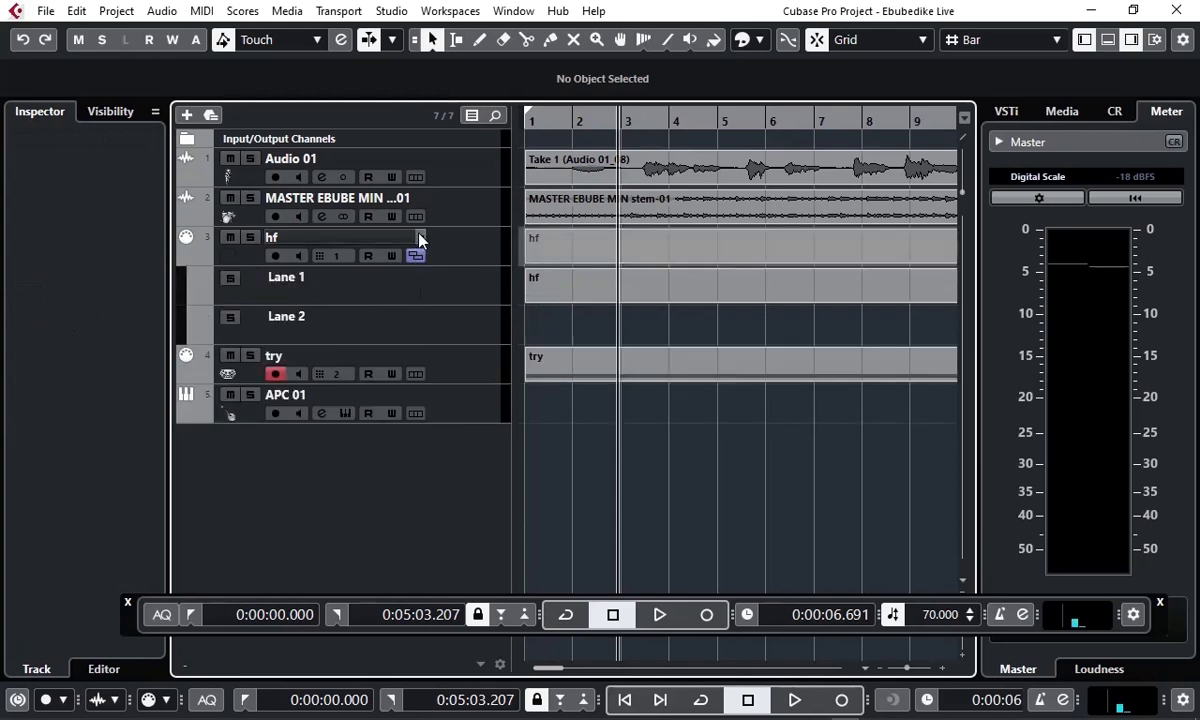
click(417, 258)
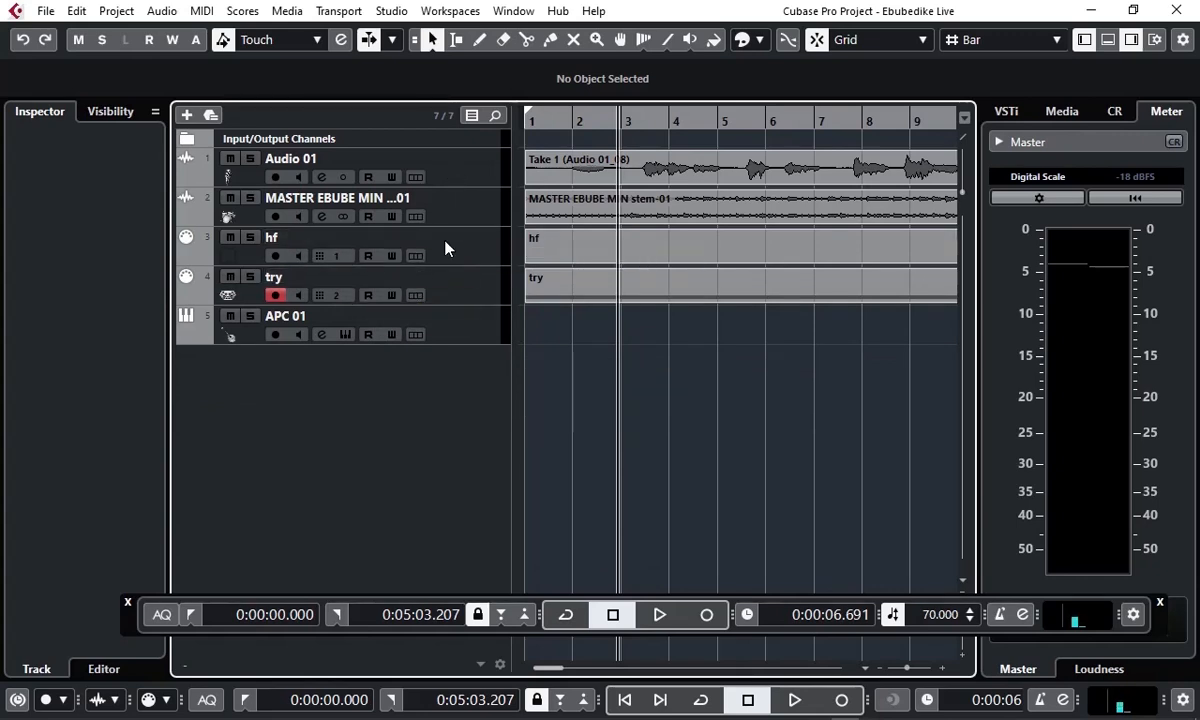
Step: Create a new, empty track version for the hf track
click(399, 247)
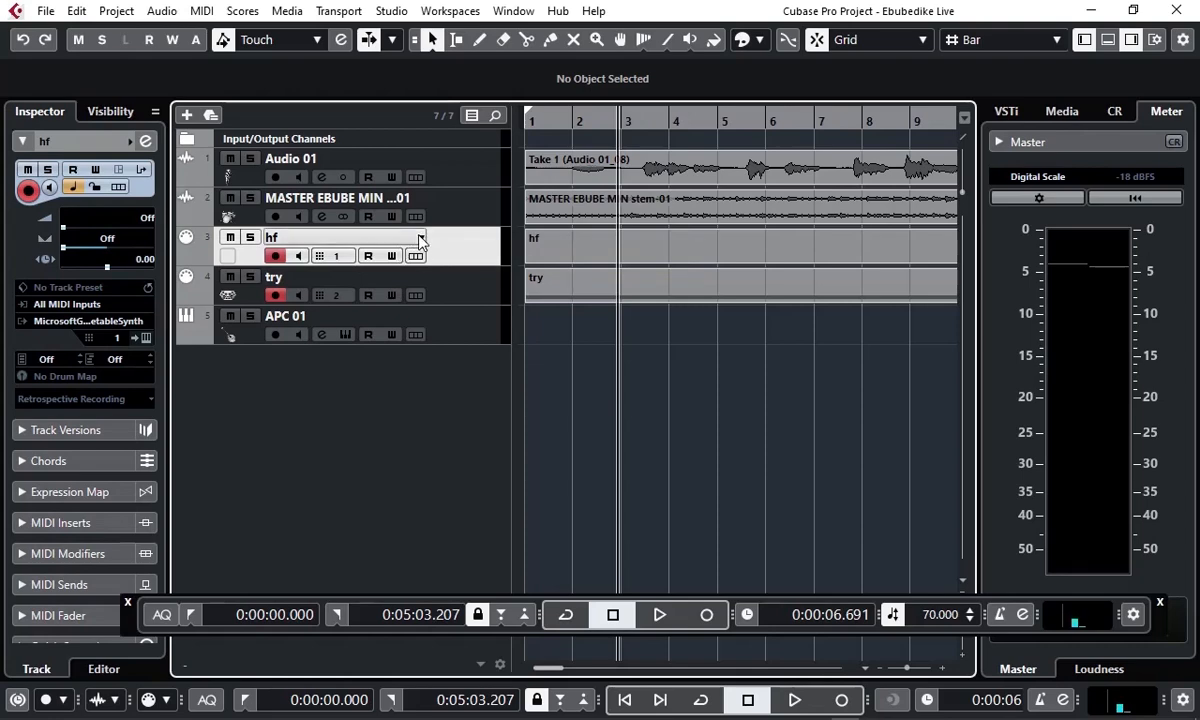
click(422, 240)
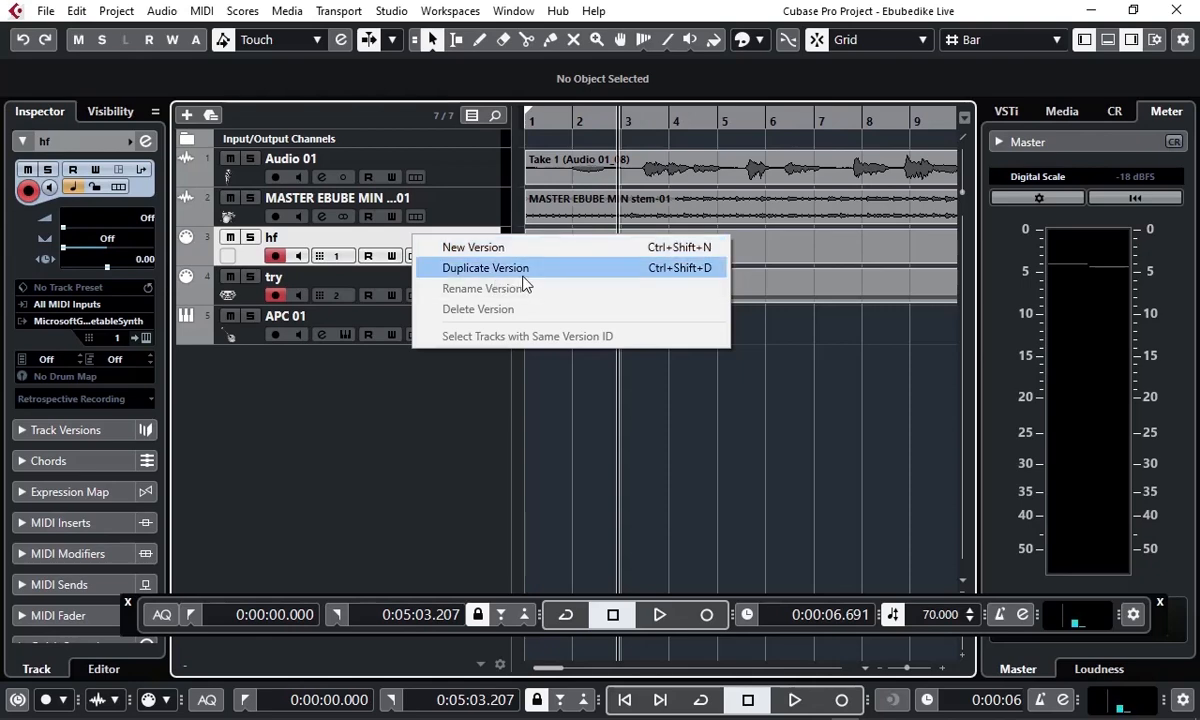
click(486, 250)
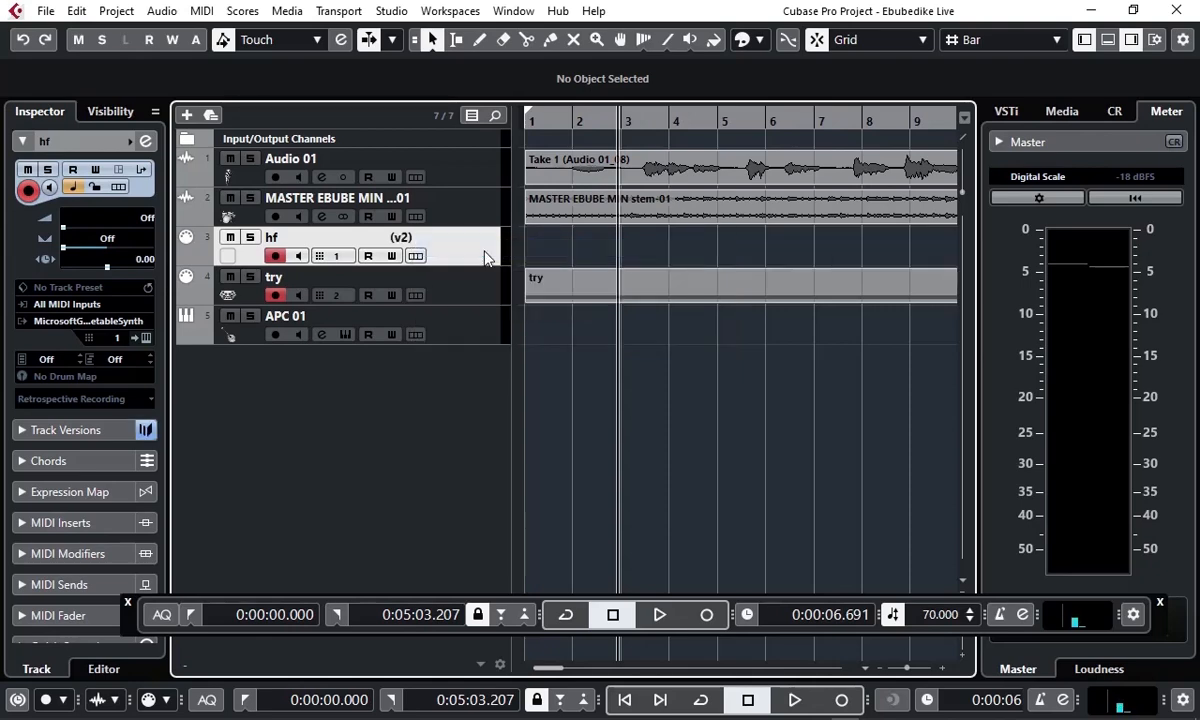
Step: Switch the hf track between versions v1 and v2, finishing on v1
click(421, 246)
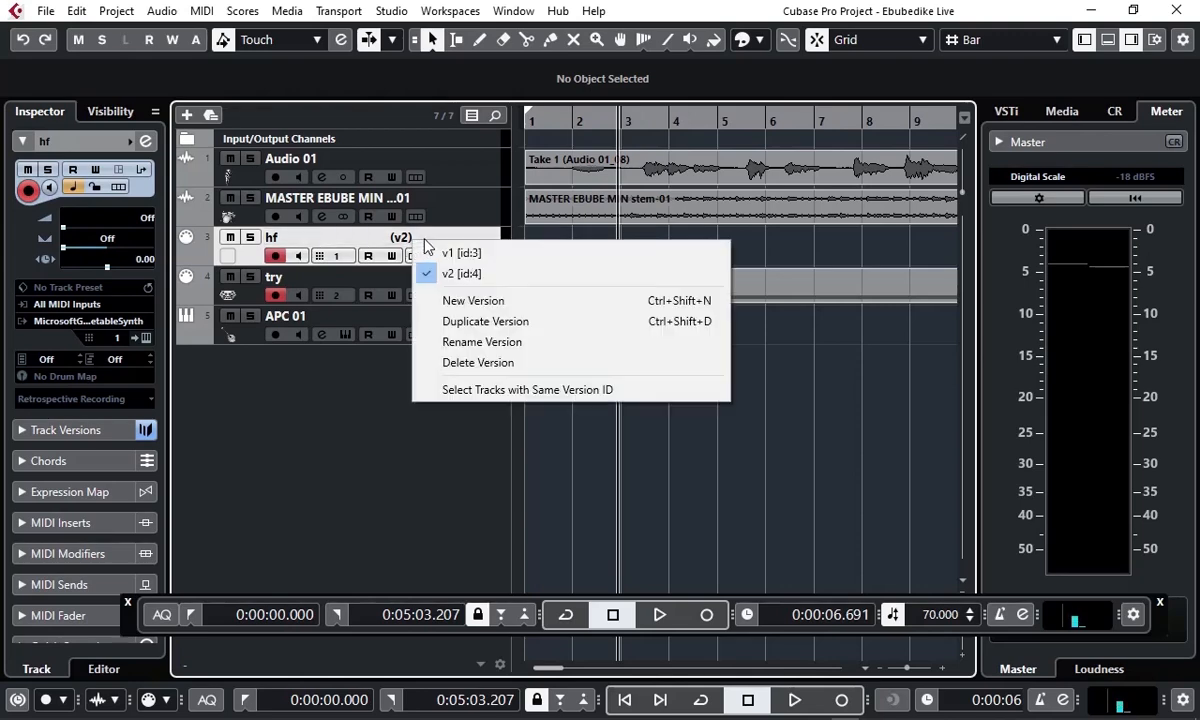
click(440, 252)
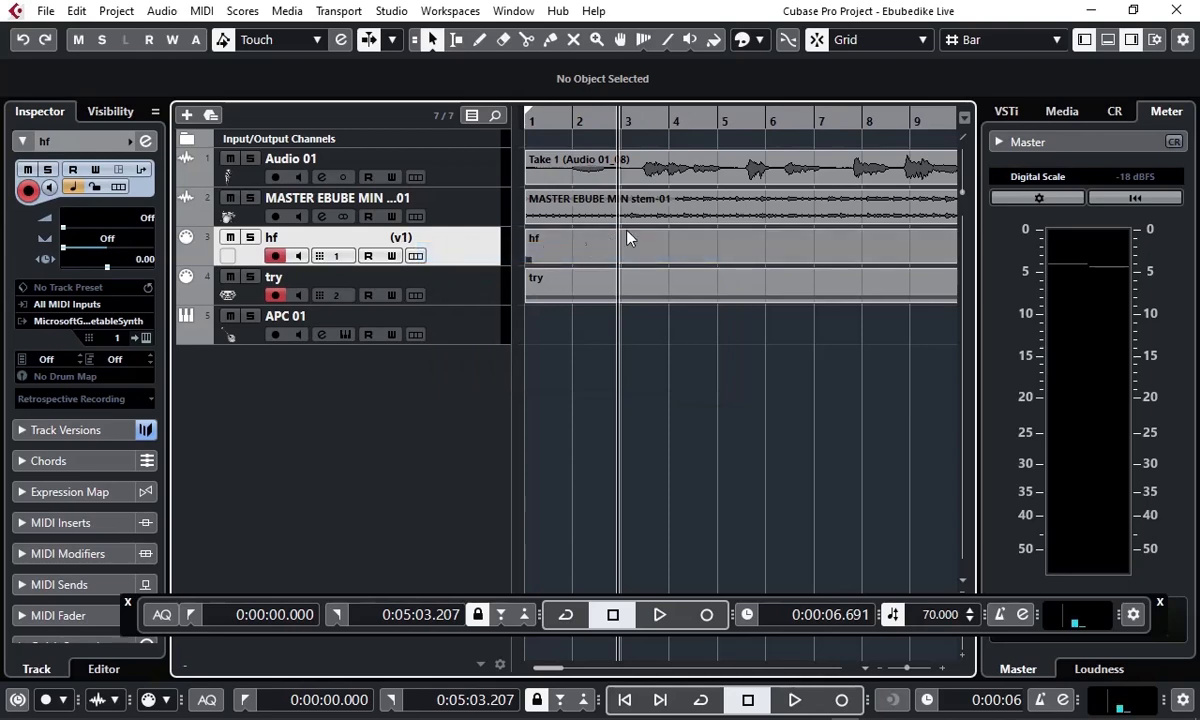
click(418, 244)
click(460, 271)
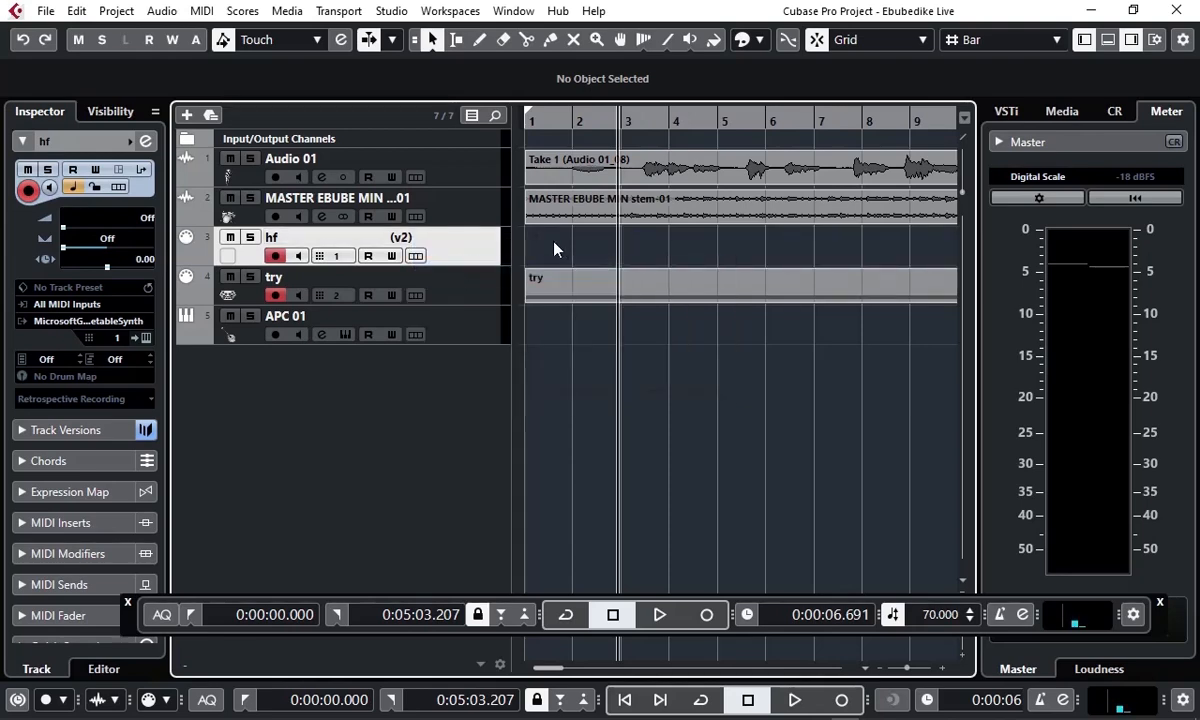
click(422, 238)
click(481, 251)
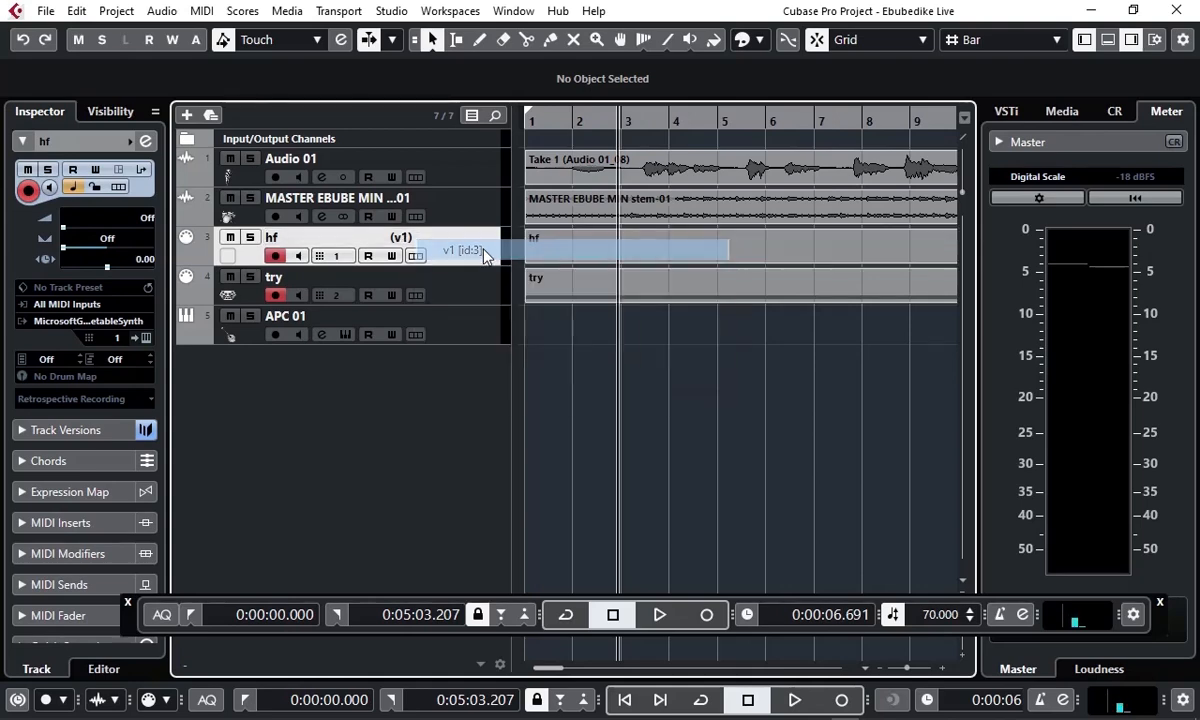
click(421, 239)
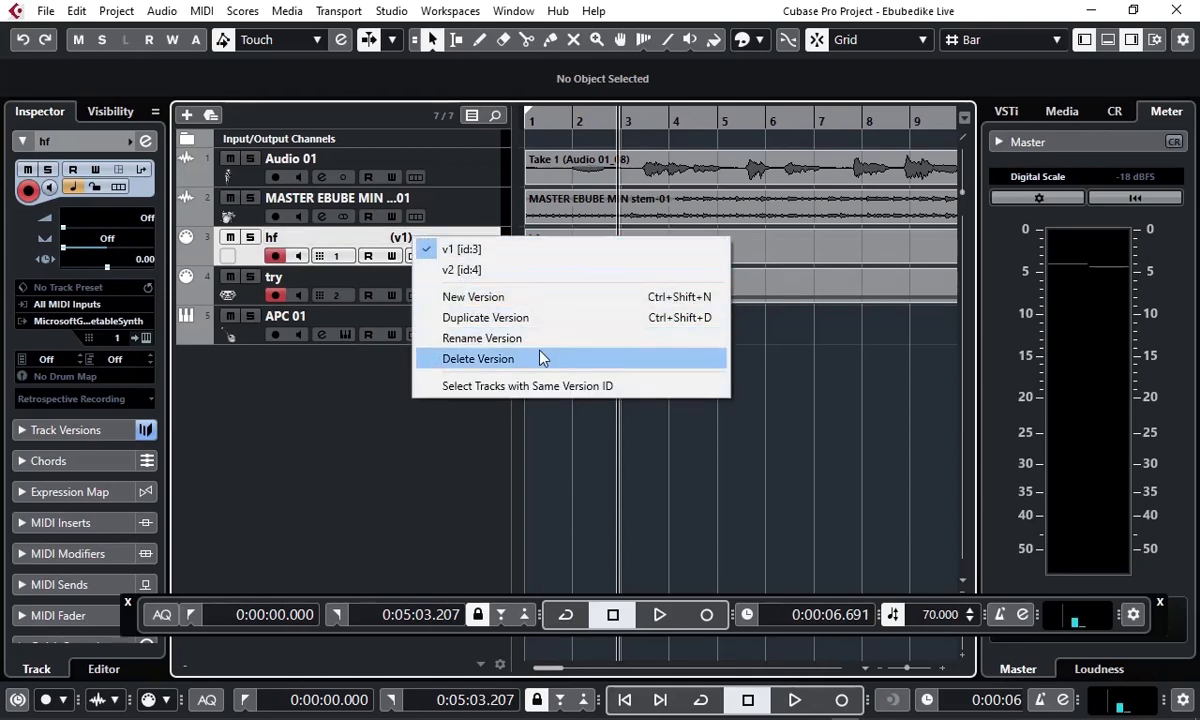
click(483, 338)
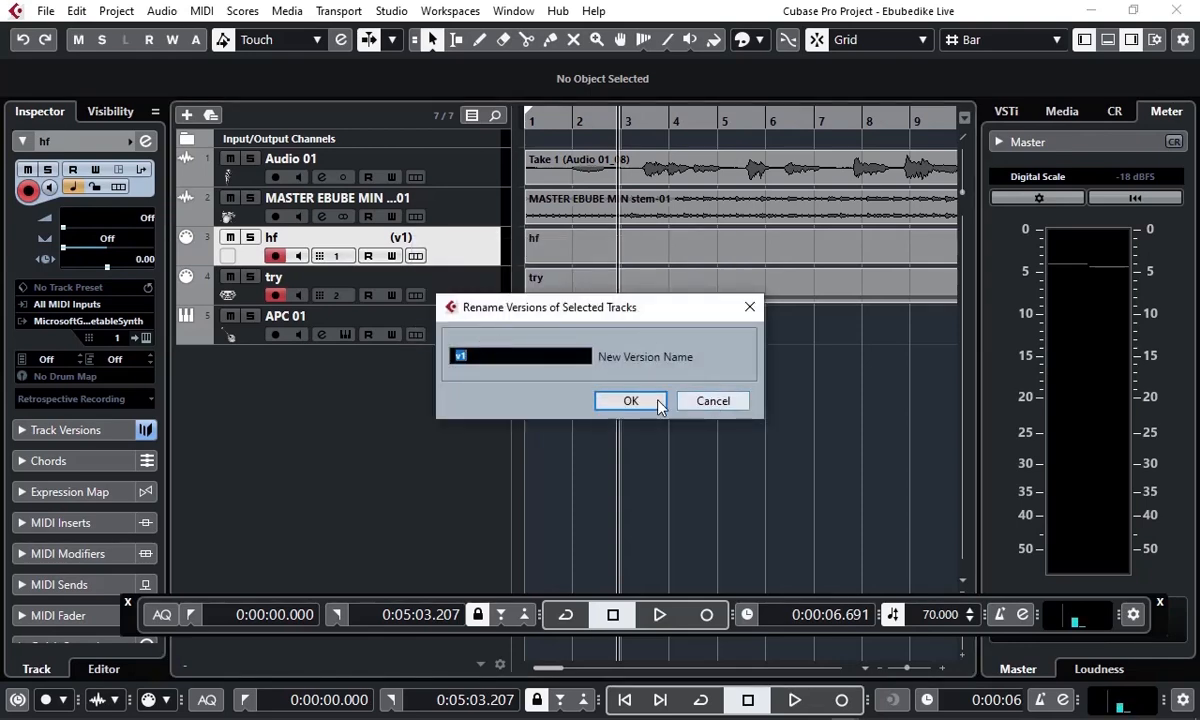
click(712, 402)
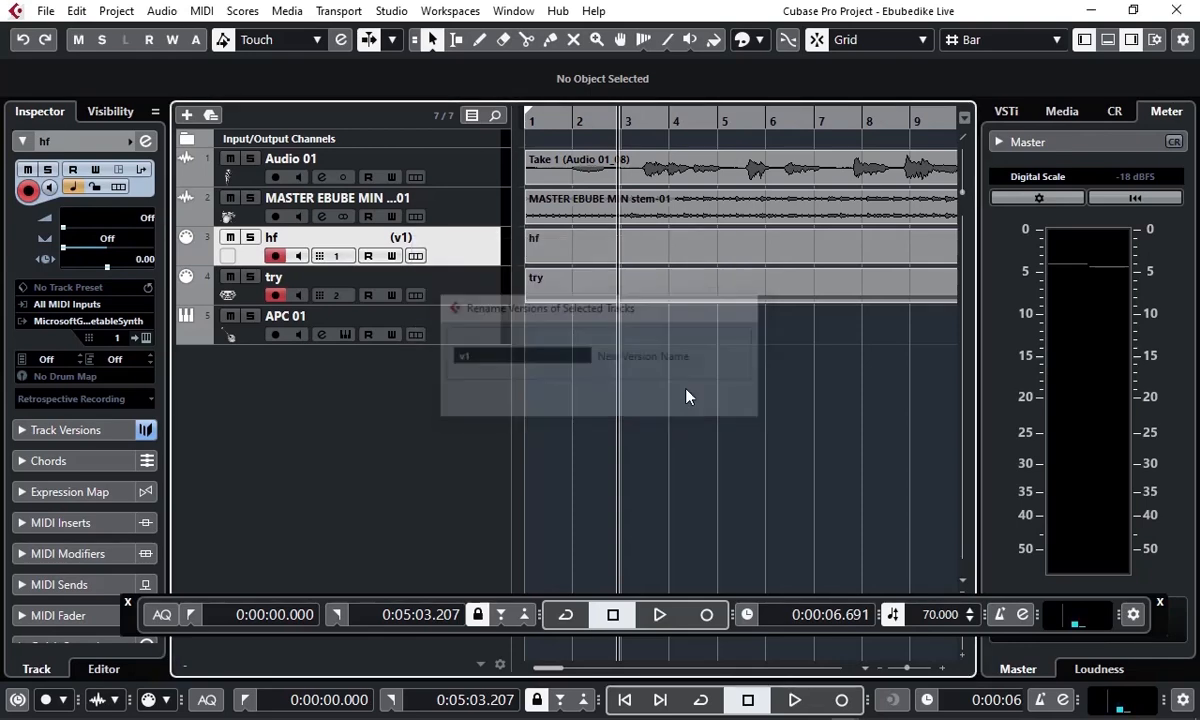
Step: Delete version v1 of the hf track
click(420, 238)
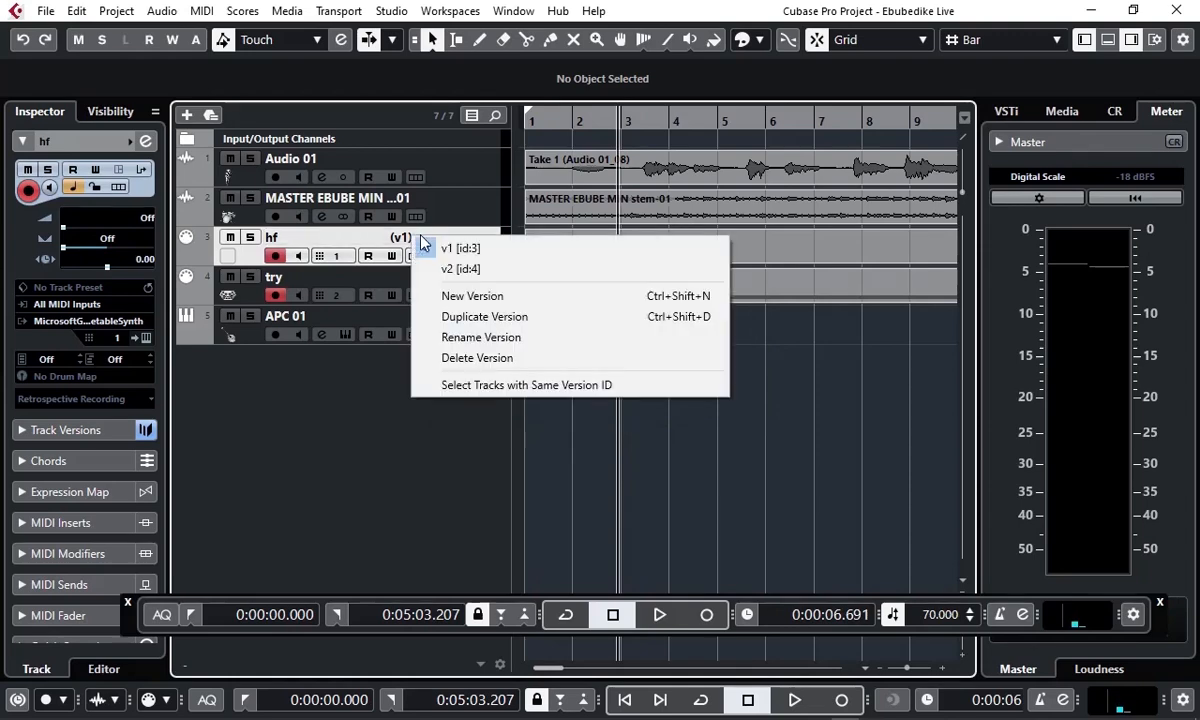
click(479, 359)
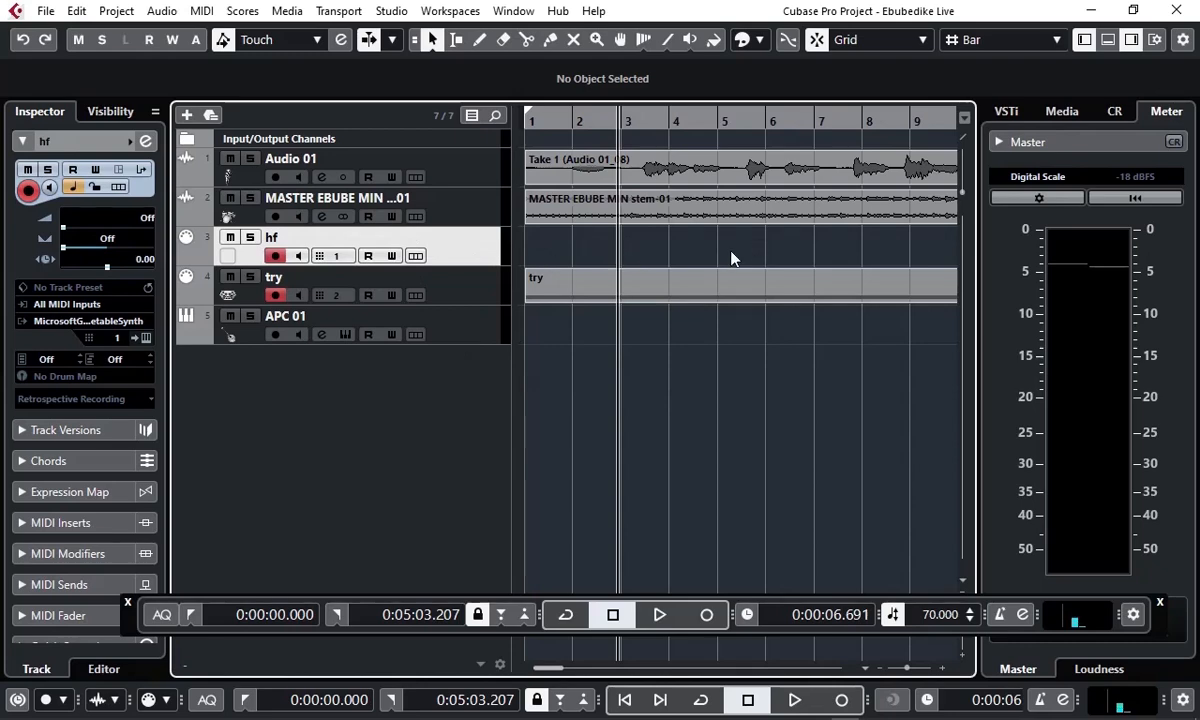
Step: Select the master stem and Audio 01 tracks in turn, and look at the track version options for Audio 01
click(468, 210)
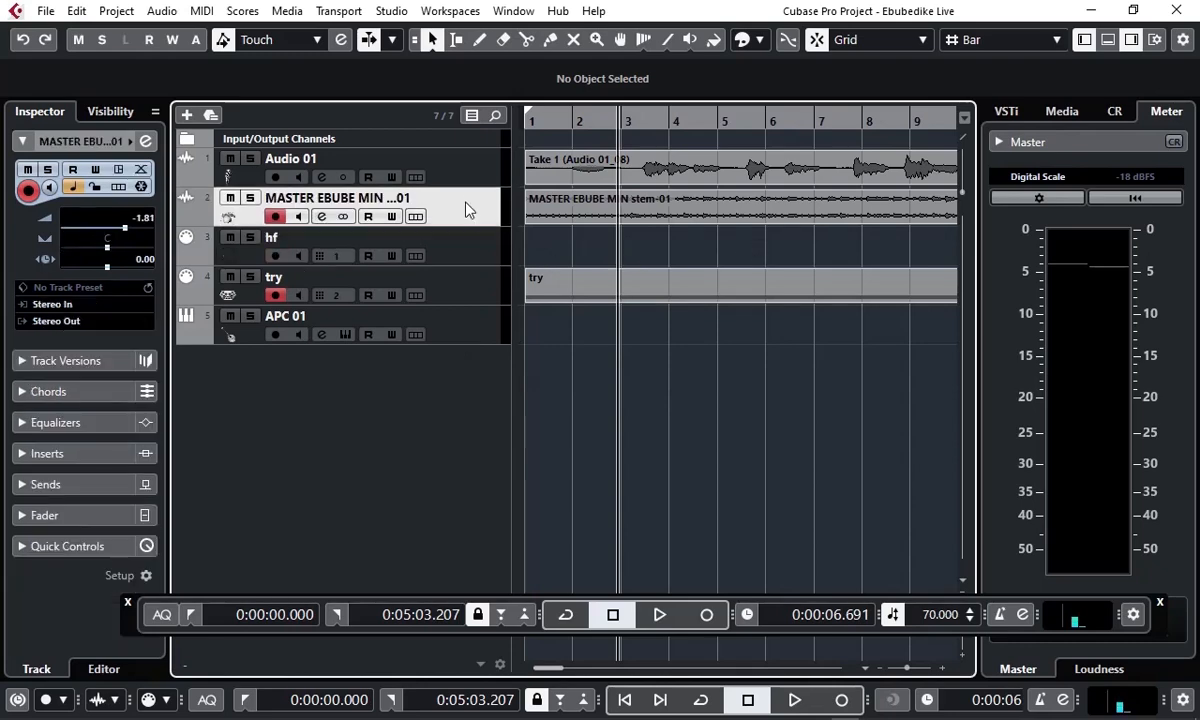
click(450, 172)
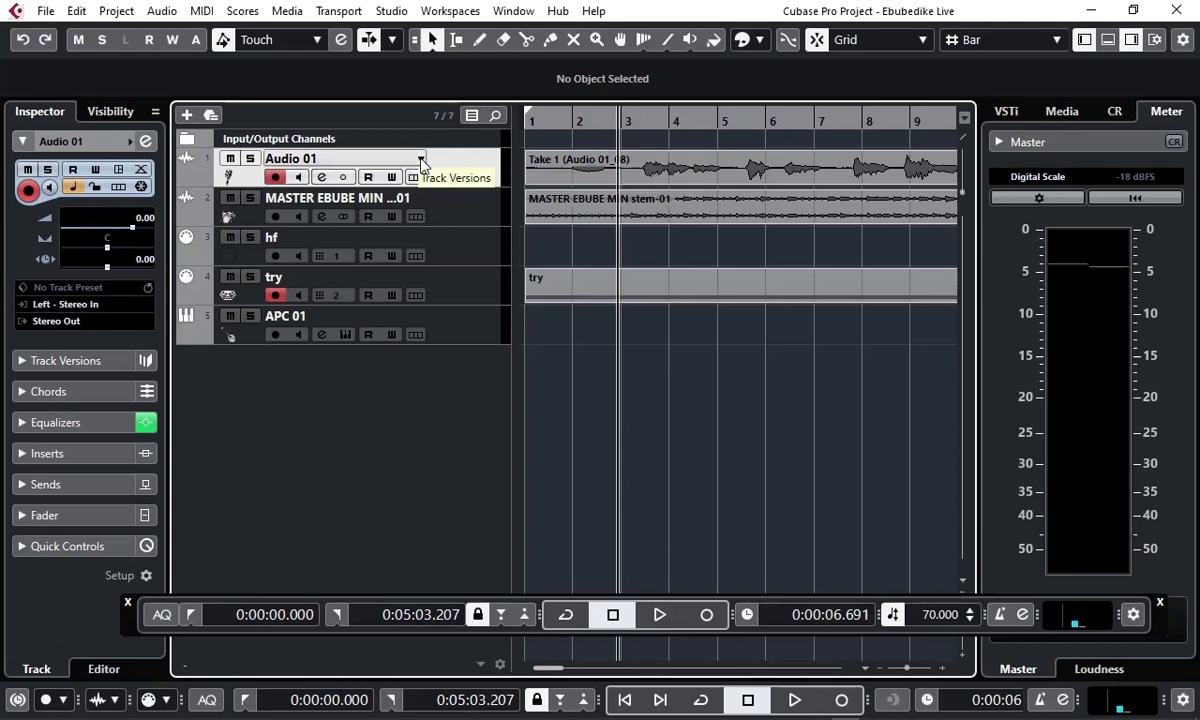
click(421, 163)
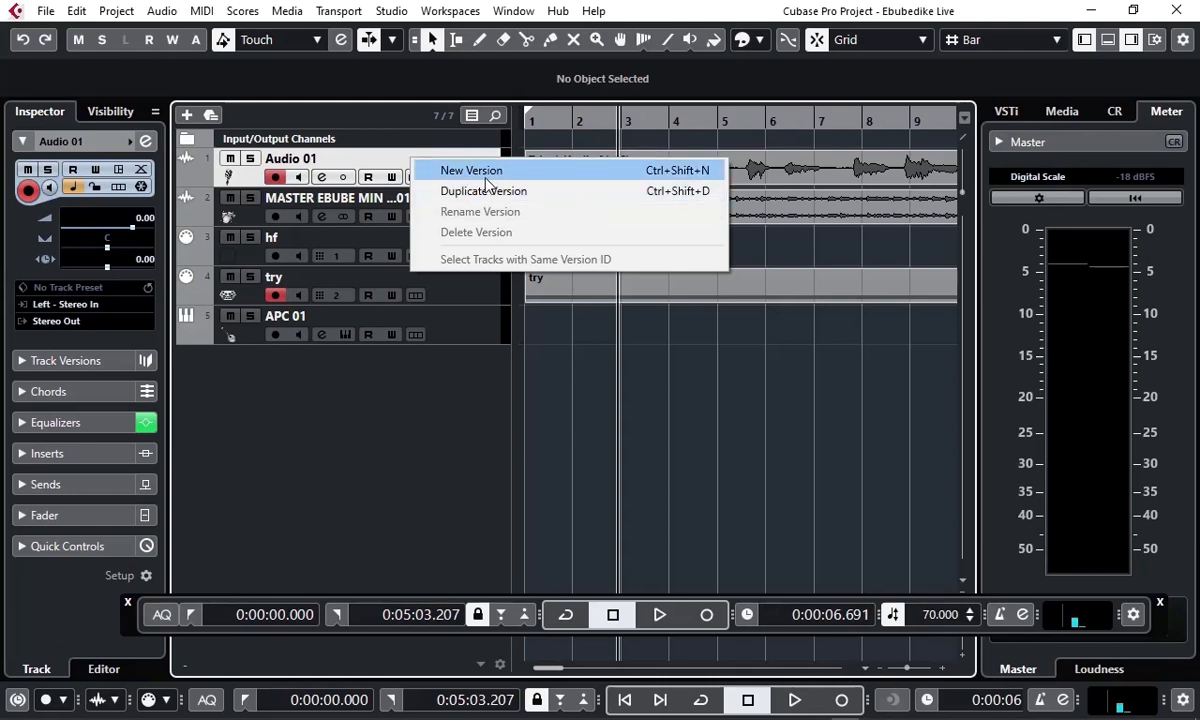
click(489, 404)
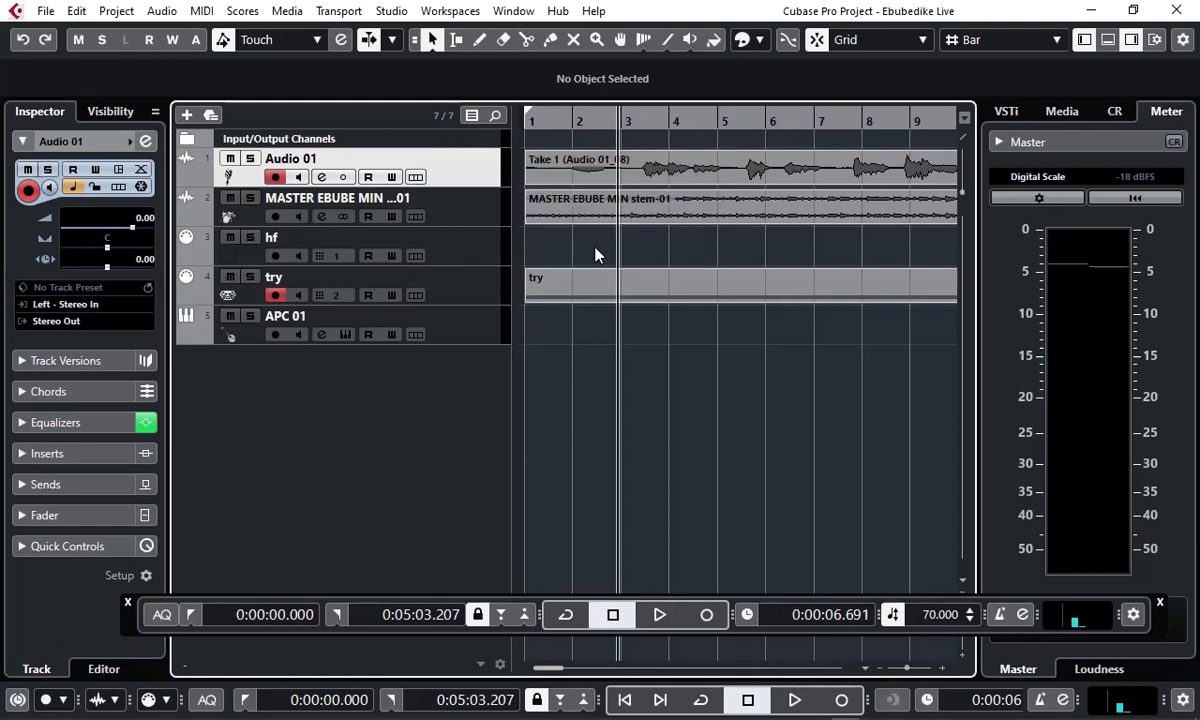
Step: Create a new version of the try track and switch it back to version v1
click(472, 286)
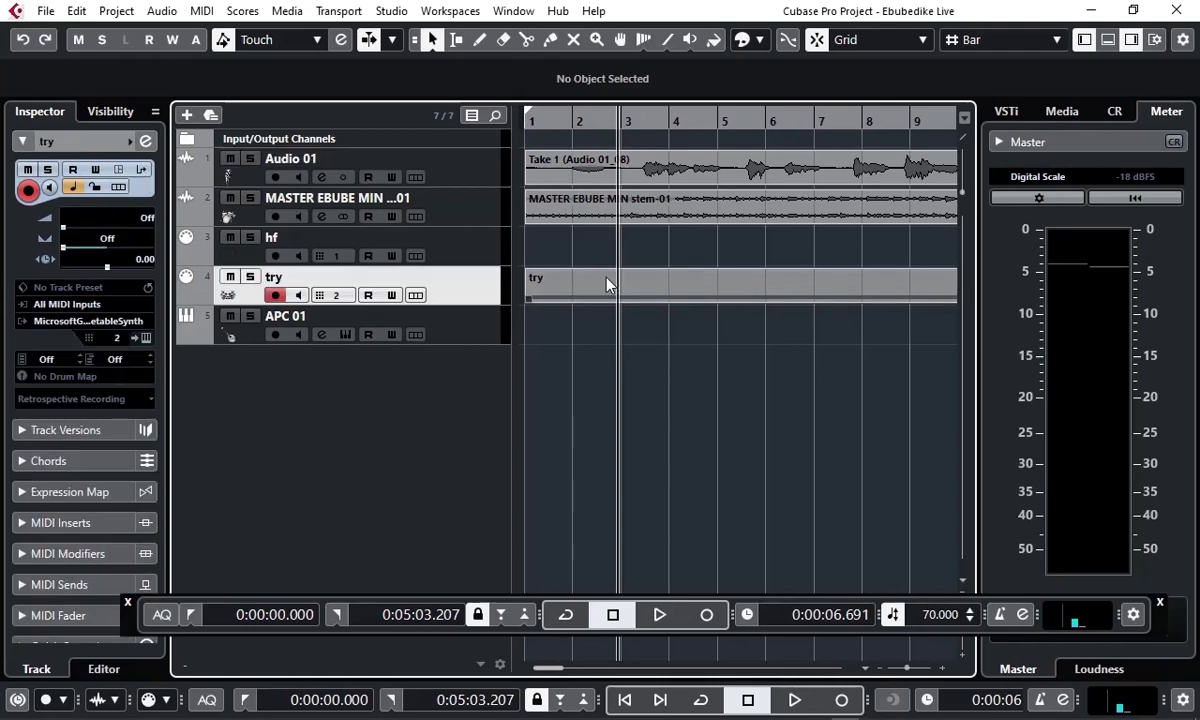
click(405, 277)
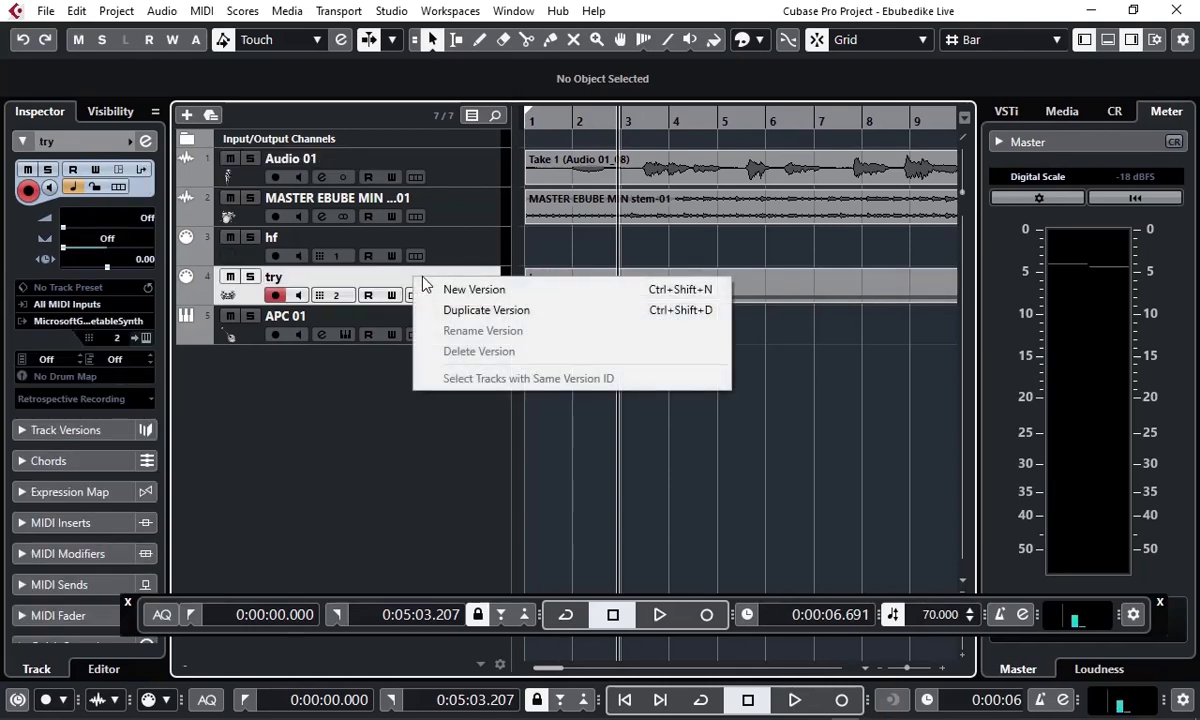
click(474, 292)
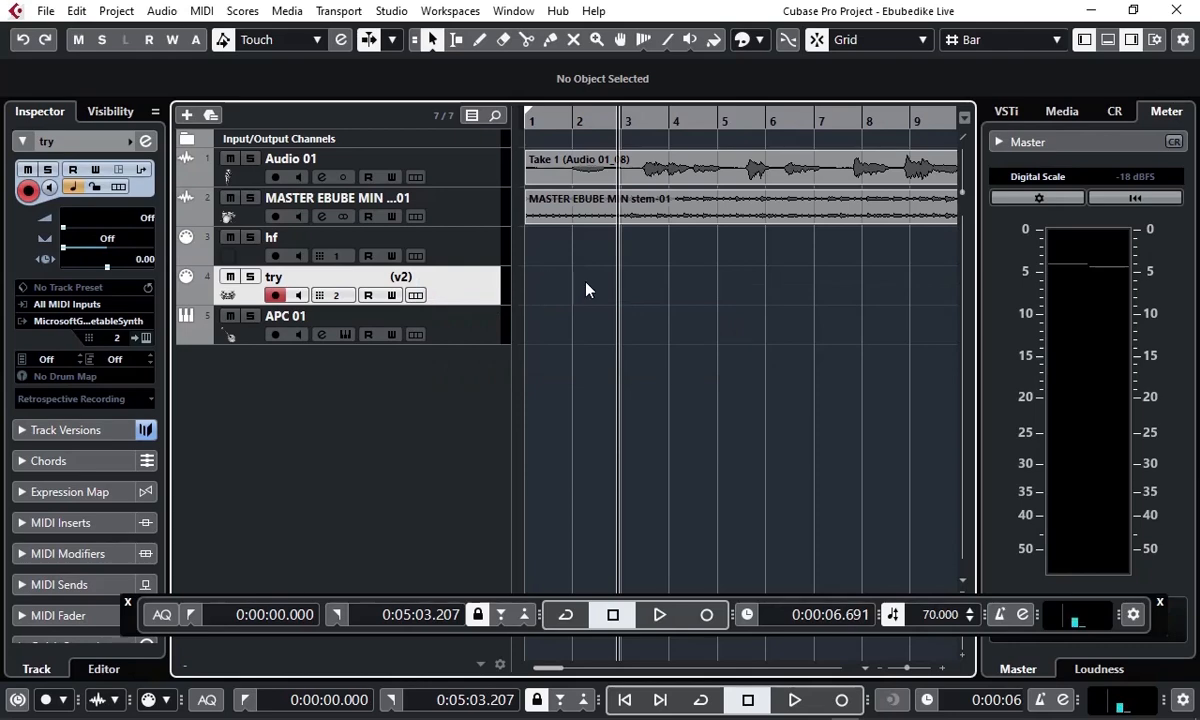
click(401, 275)
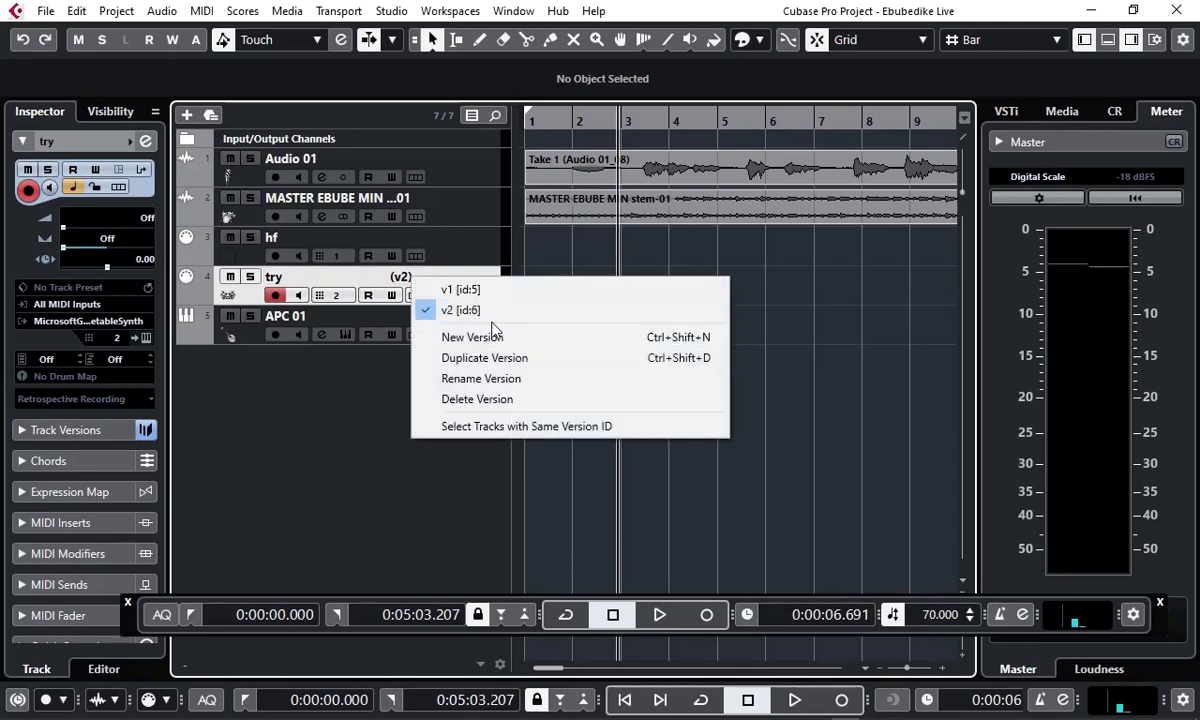
click(478, 290)
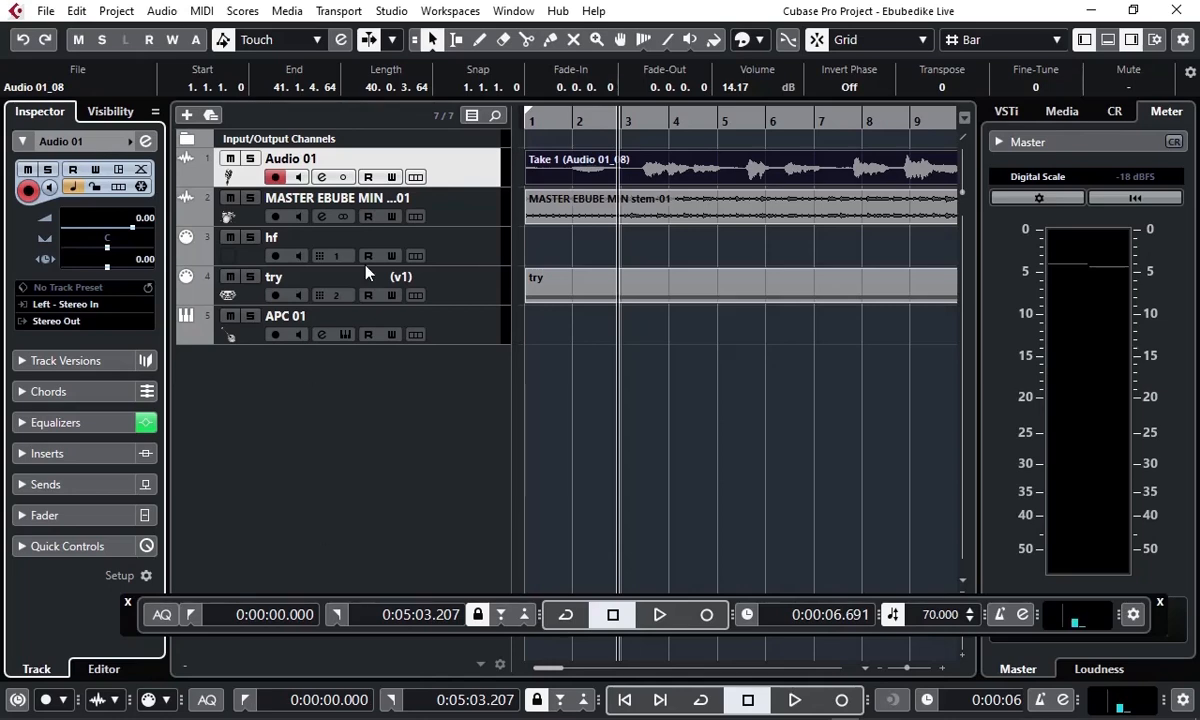
Step: Select each track from Audio 01 to APC 01 to compare them, and select the try track's MIDI part
click(407, 205)
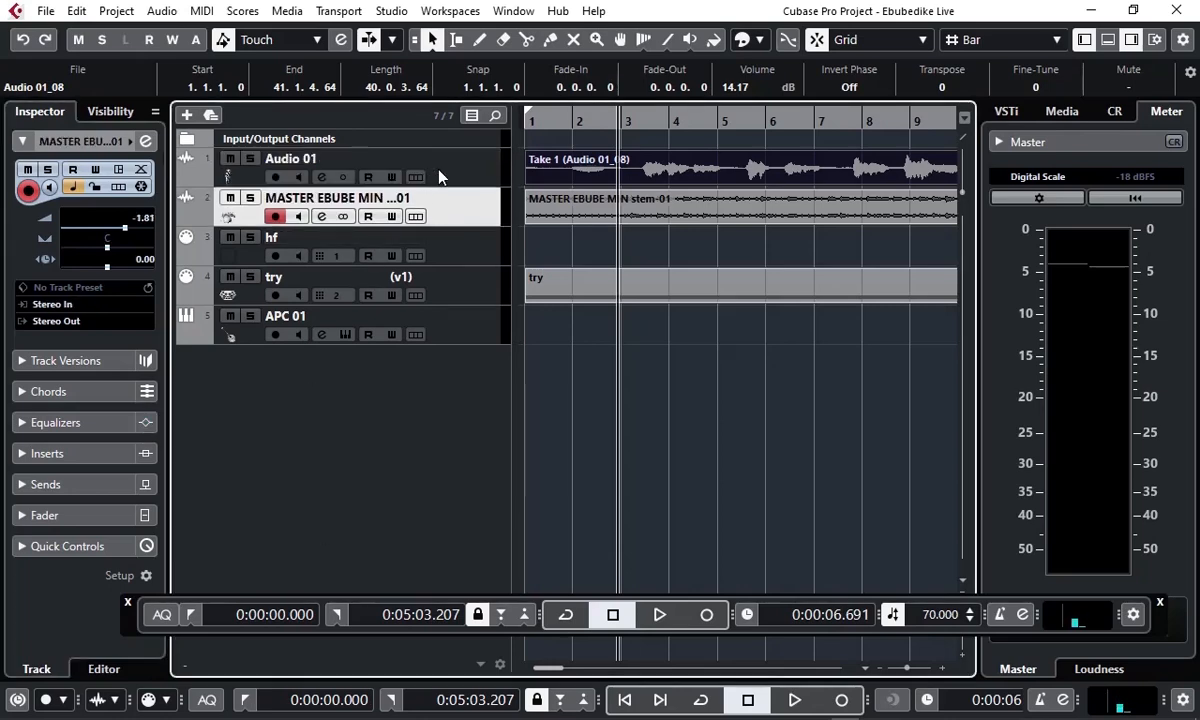
click(452, 174)
click(447, 214)
click(452, 262)
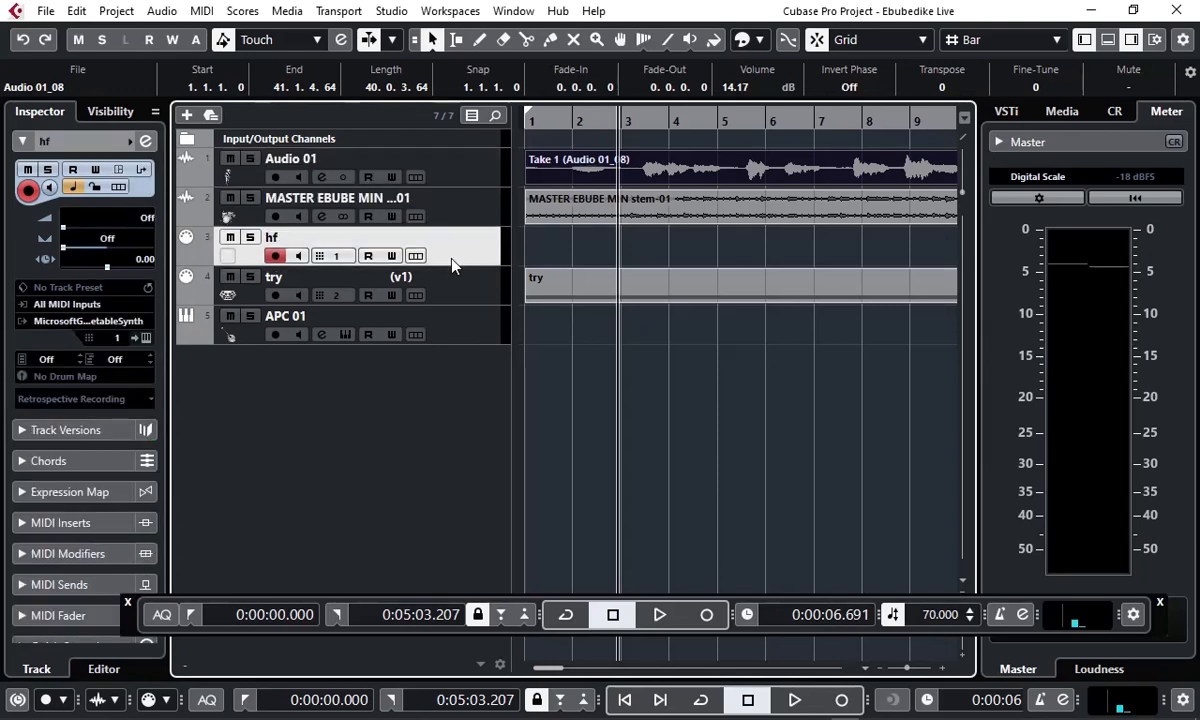
click(456, 292)
click(455, 328)
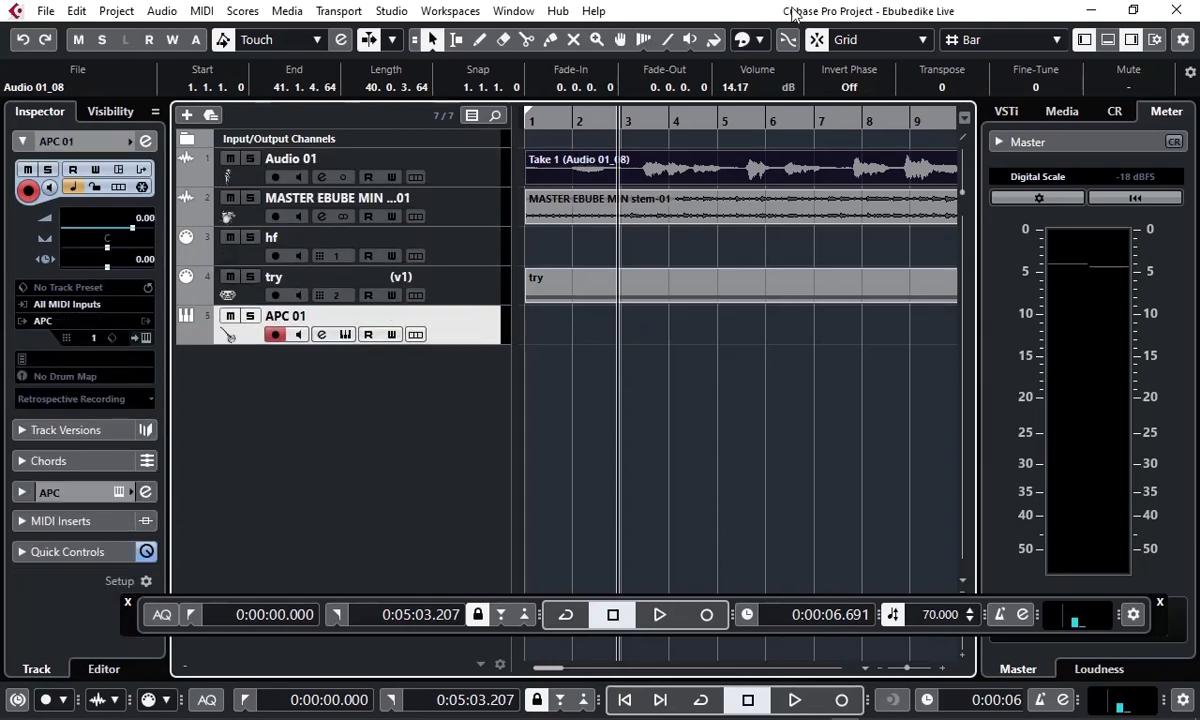
click(660, 215)
click(638, 285)
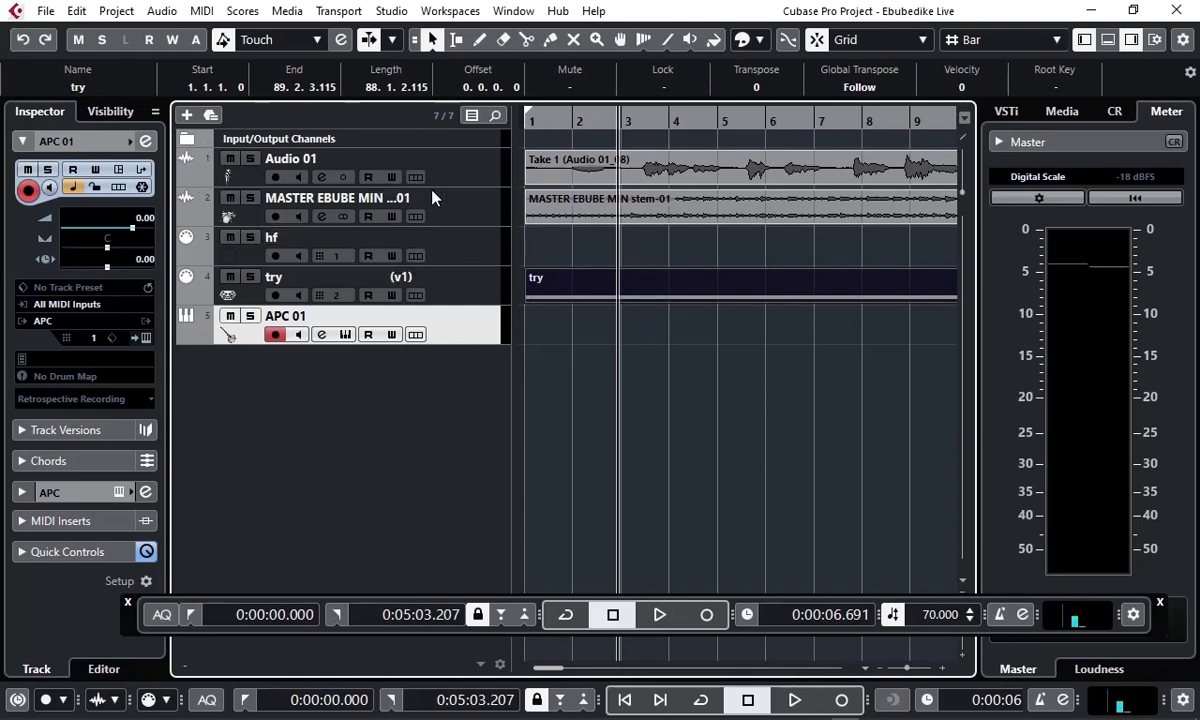
Step: Colour the Audio 01 track with the bright green swatch that follows Color 6
click(456, 171)
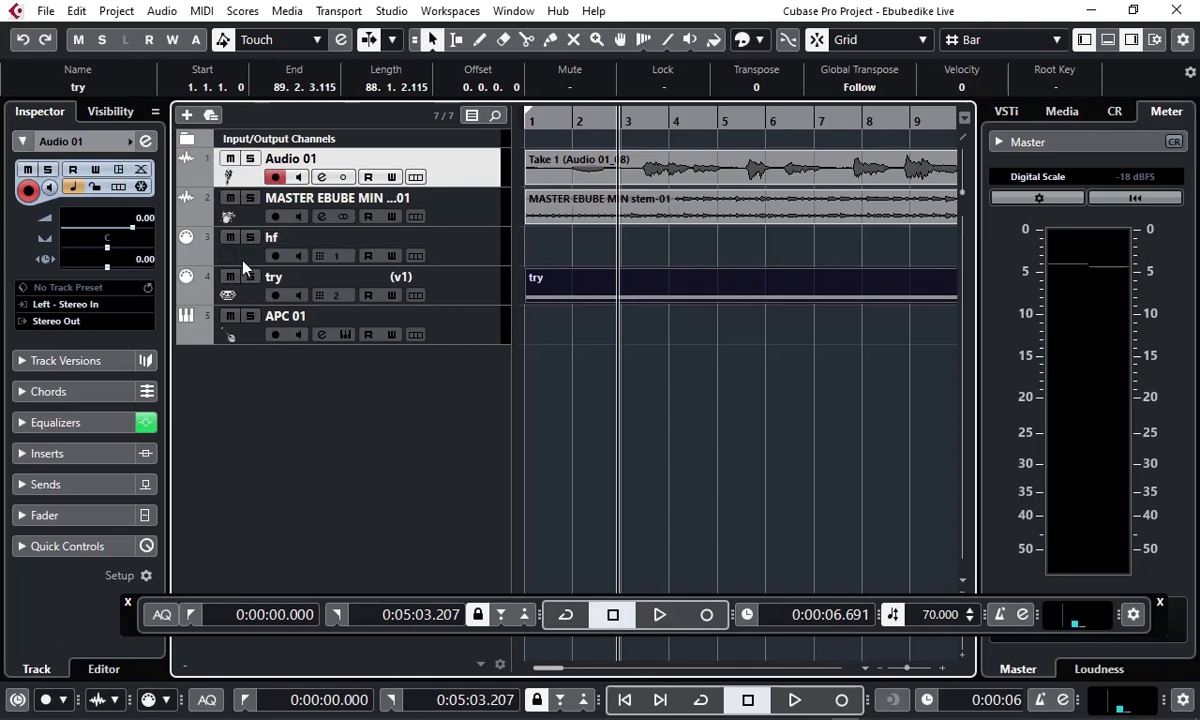
click(131, 141)
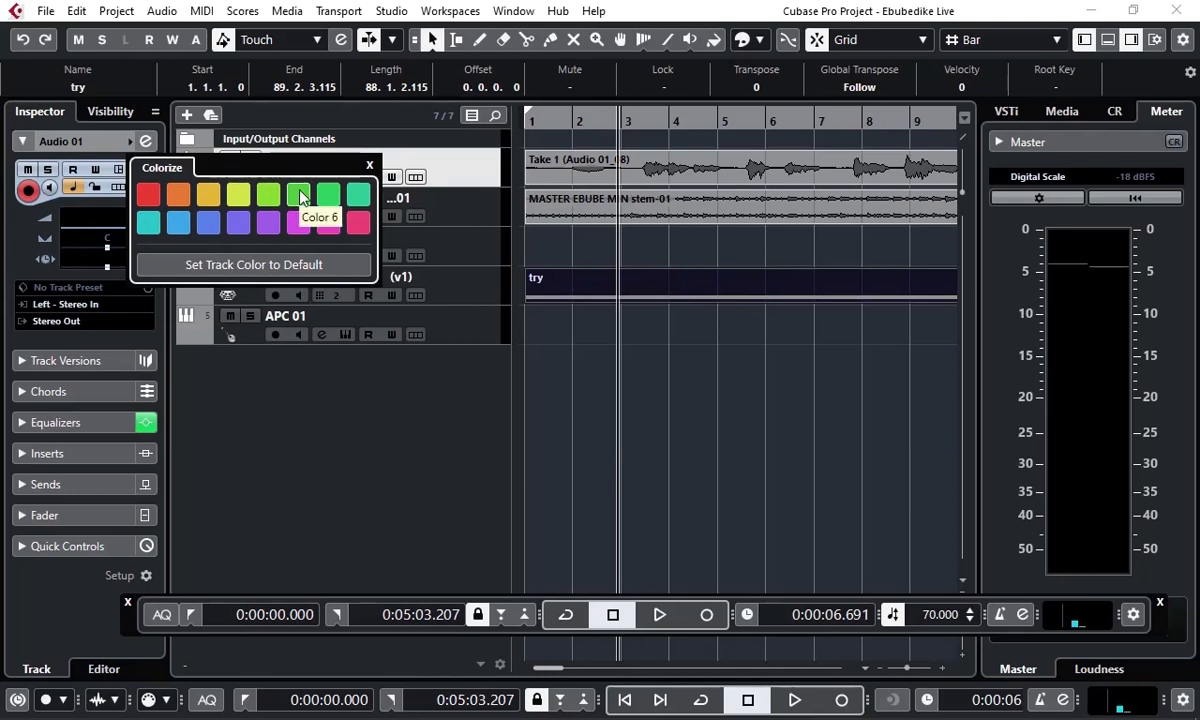
click(327, 195)
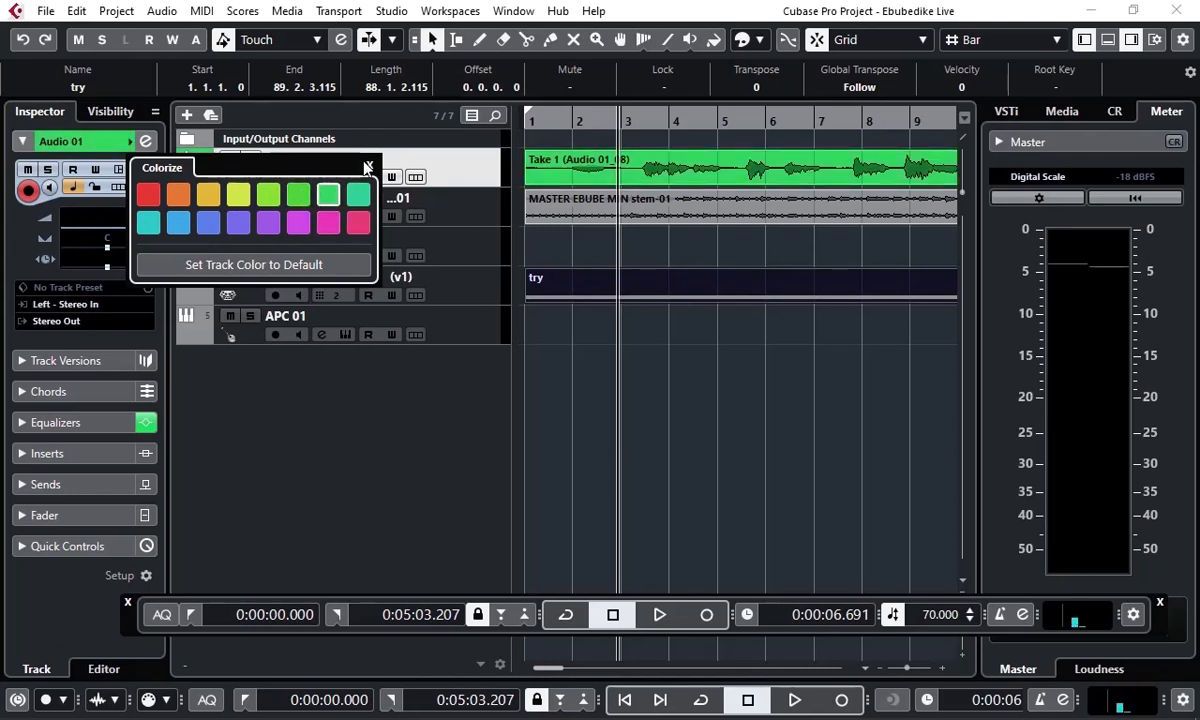
click(369, 167)
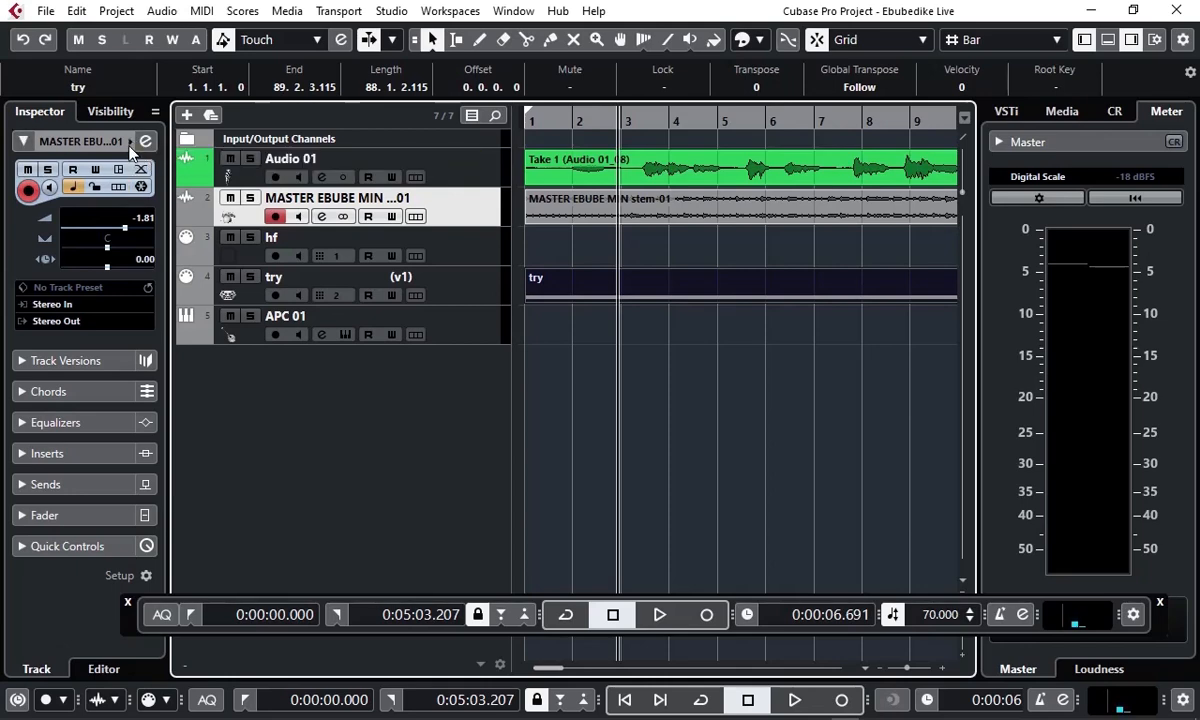
Step: Colour the master stem track with the same bright green as Audio 01, and select the APC 01 track
click(140, 144)
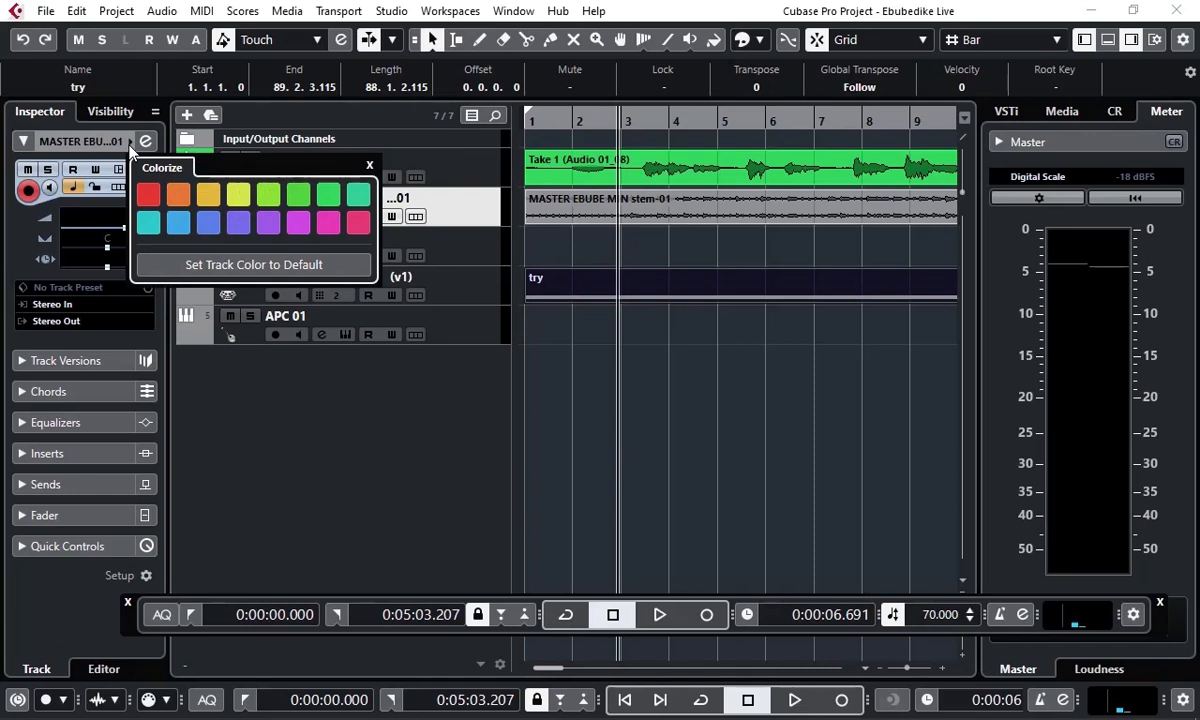
click(323, 200)
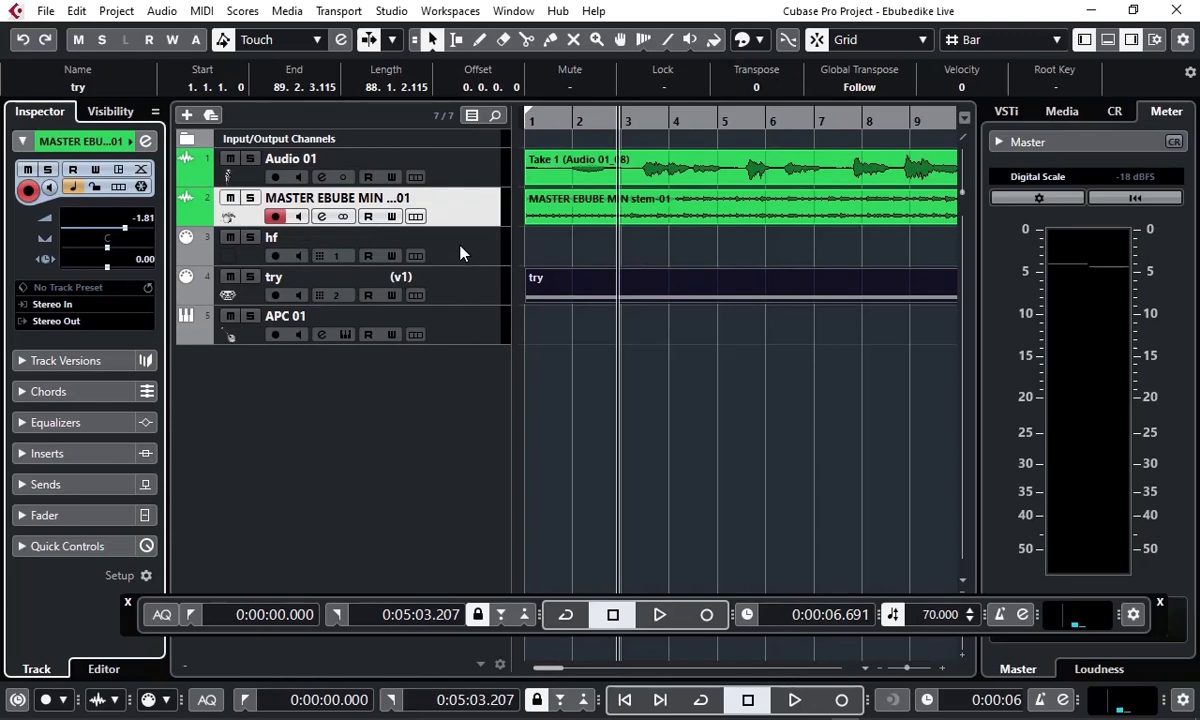
click(457, 318)
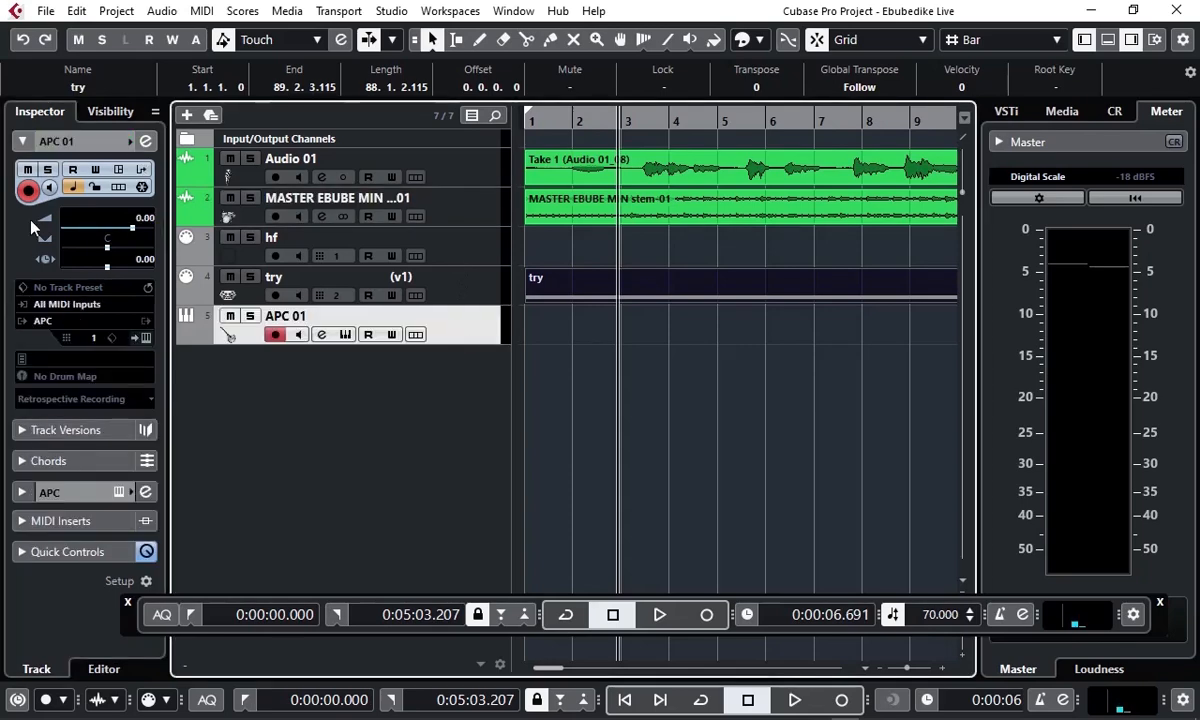
Step: Colour the APC 01 track with the red swatch and create an empty MIDI part on it
click(472, 290)
click(452, 320)
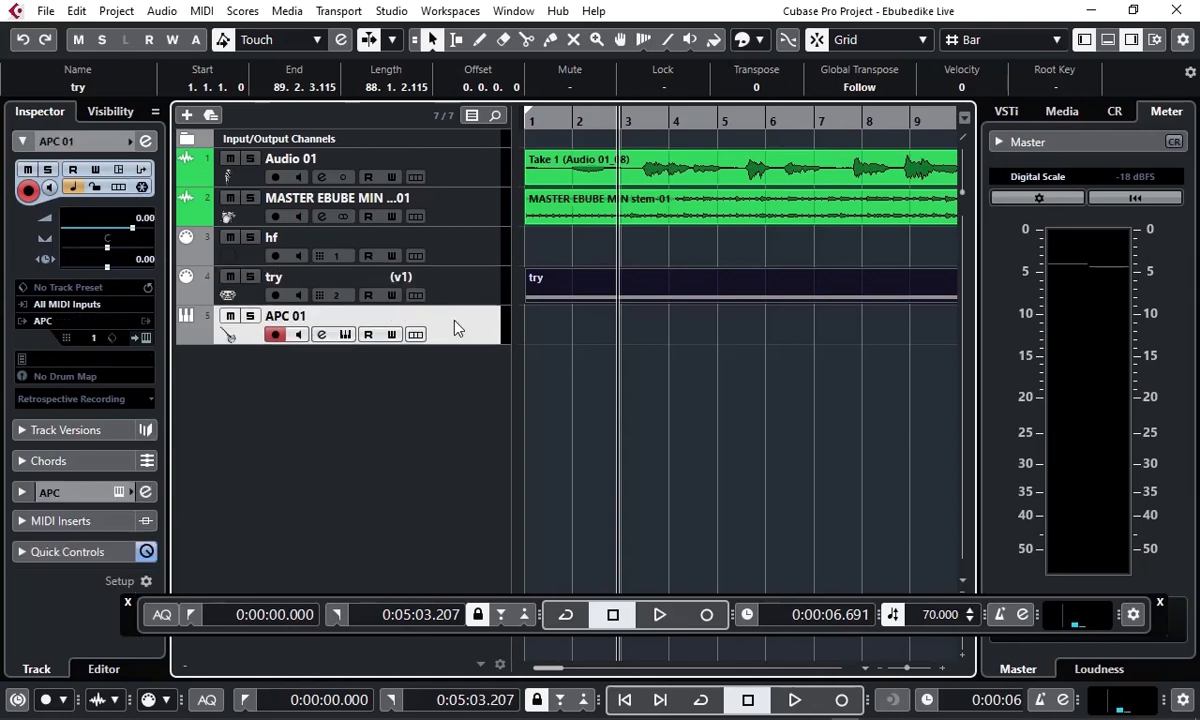
click(130, 142)
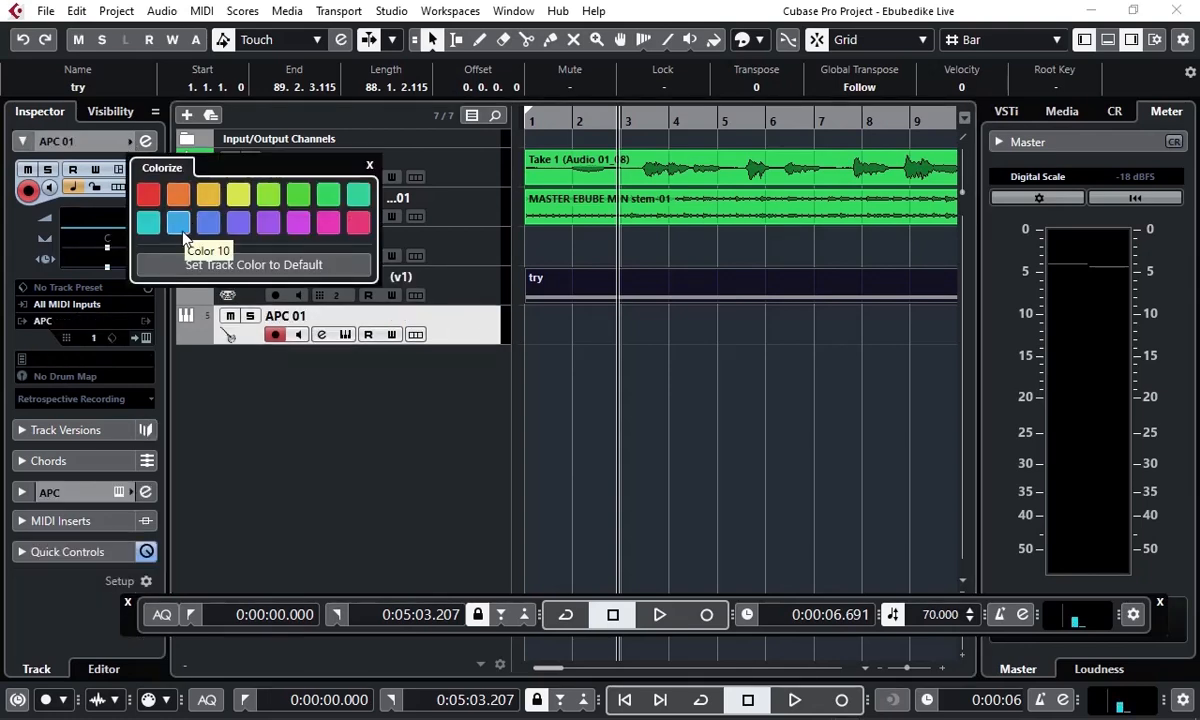
click(150, 197)
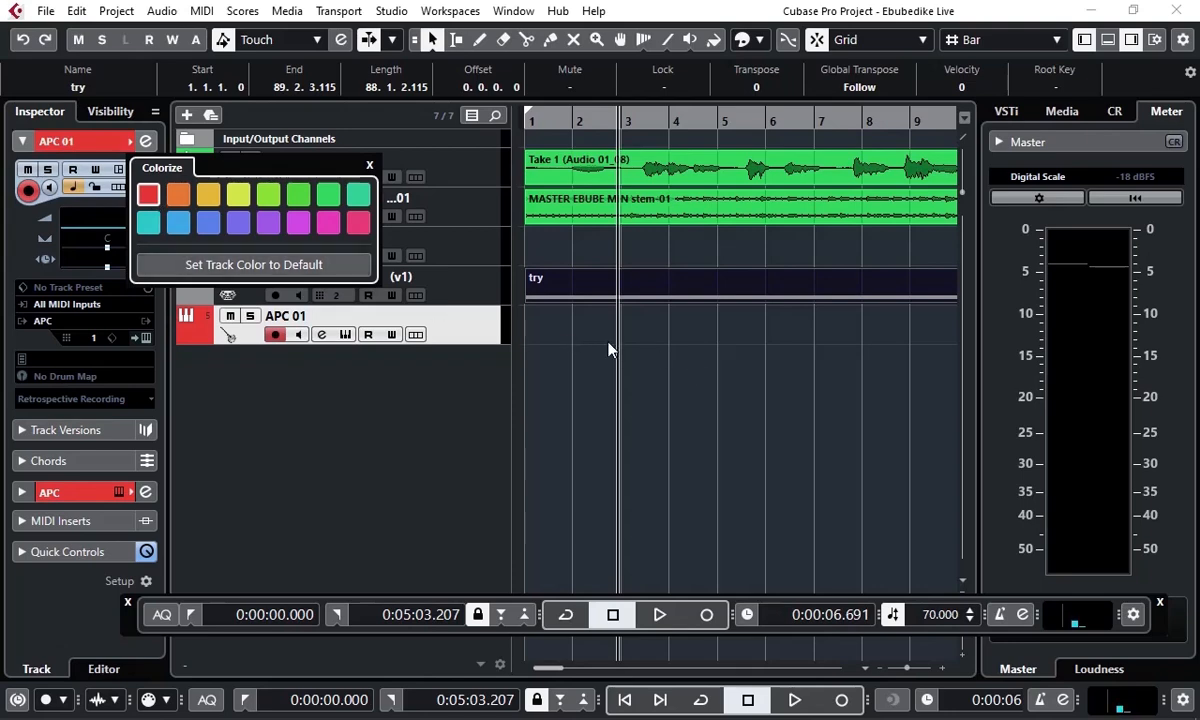
click(548, 329)
double_click(548, 329)
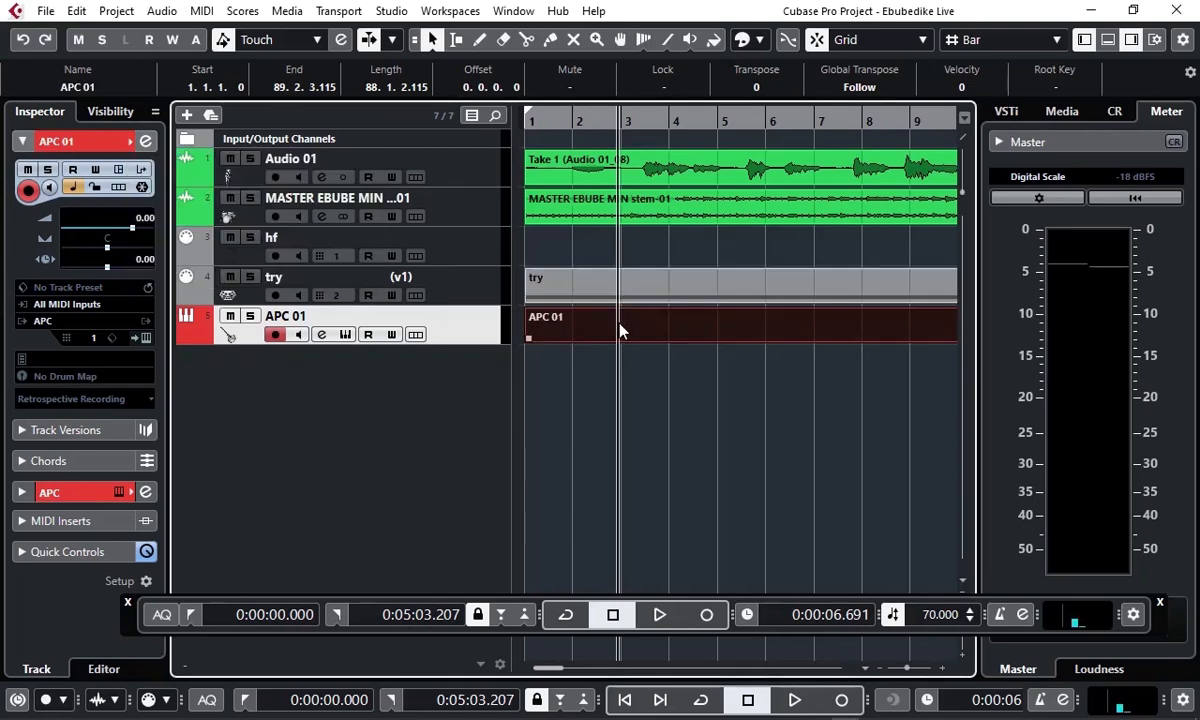
Step: Recolour the APC 01 track with the blue swatch that follows Color 10 and select its MIDI part
click(129, 146)
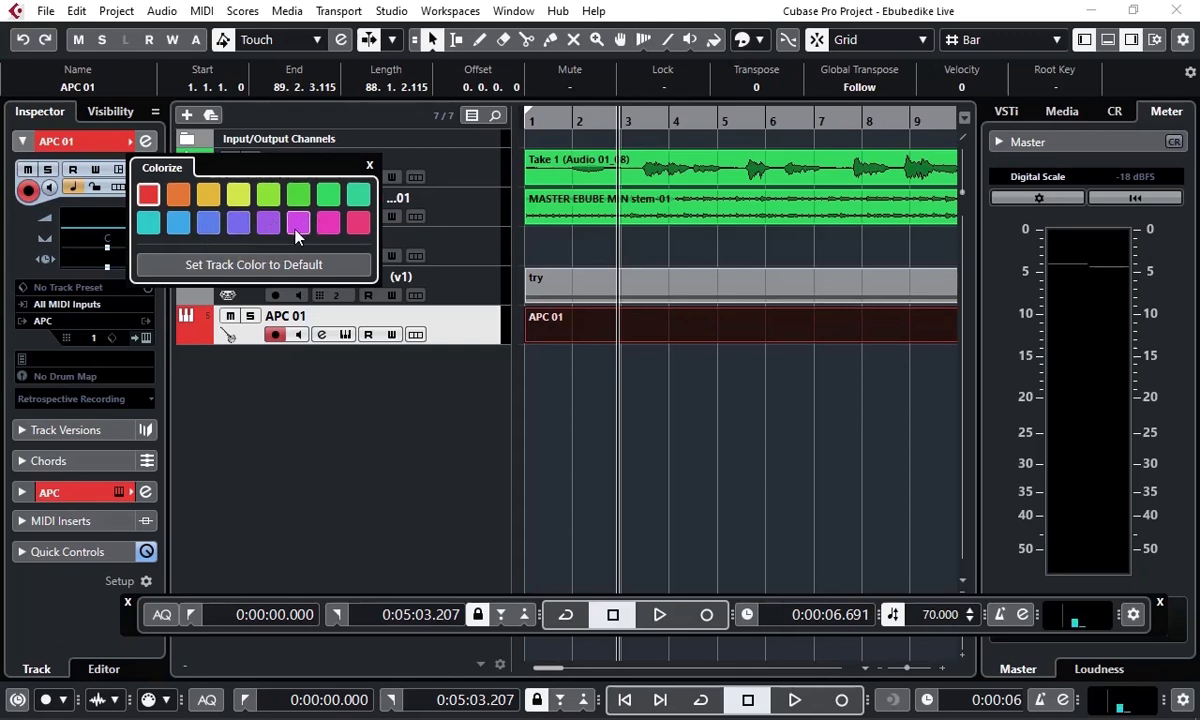
click(208, 222)
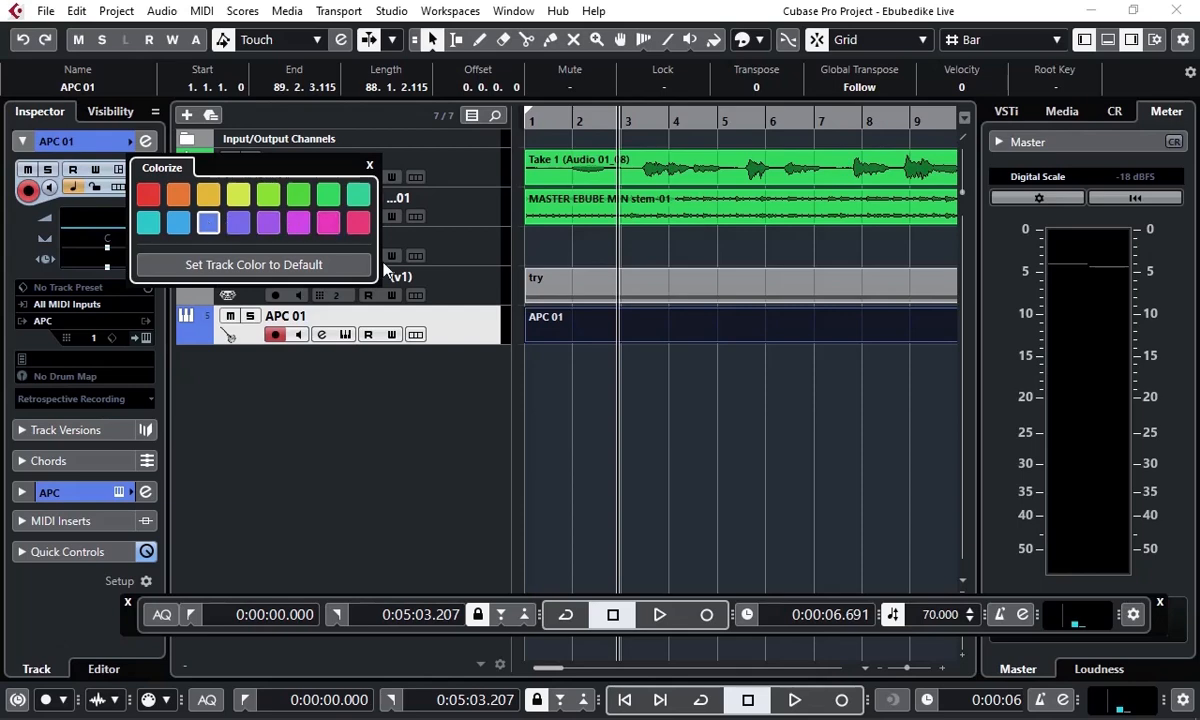
click(369, 165)
click(645, 365)
click(565, 332)
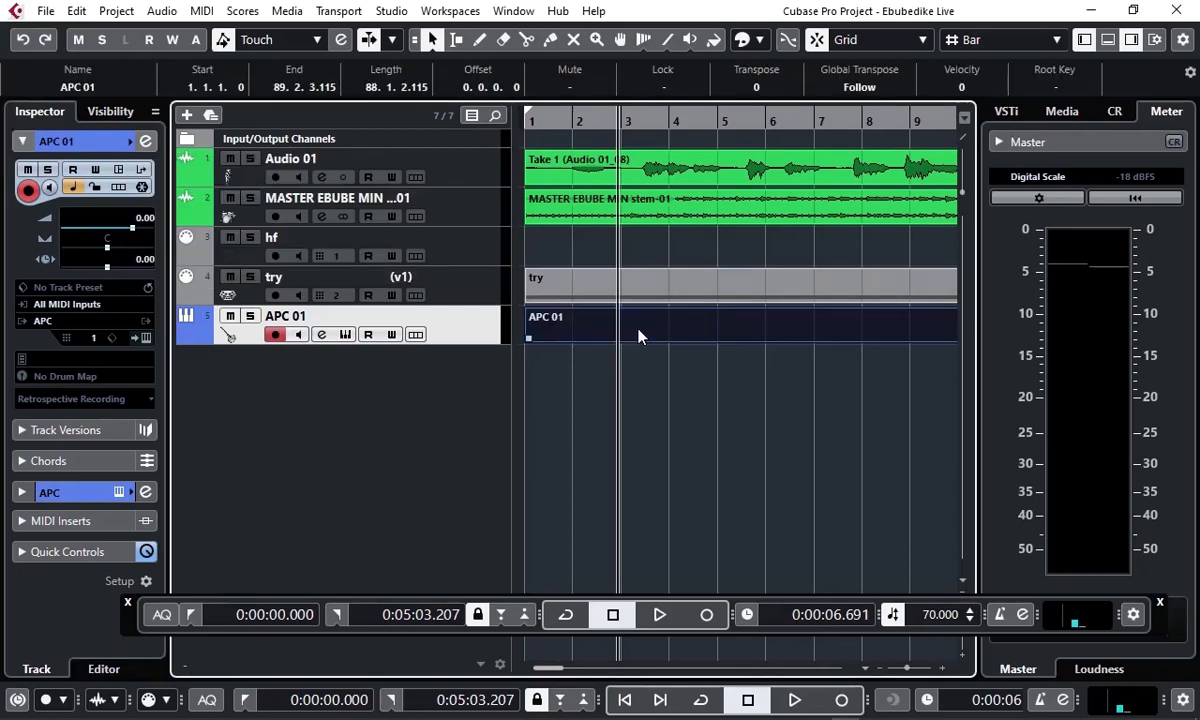
Step: Colour the try track with the purple swatch just before magenta
click(464, 286)
click(561, 292)
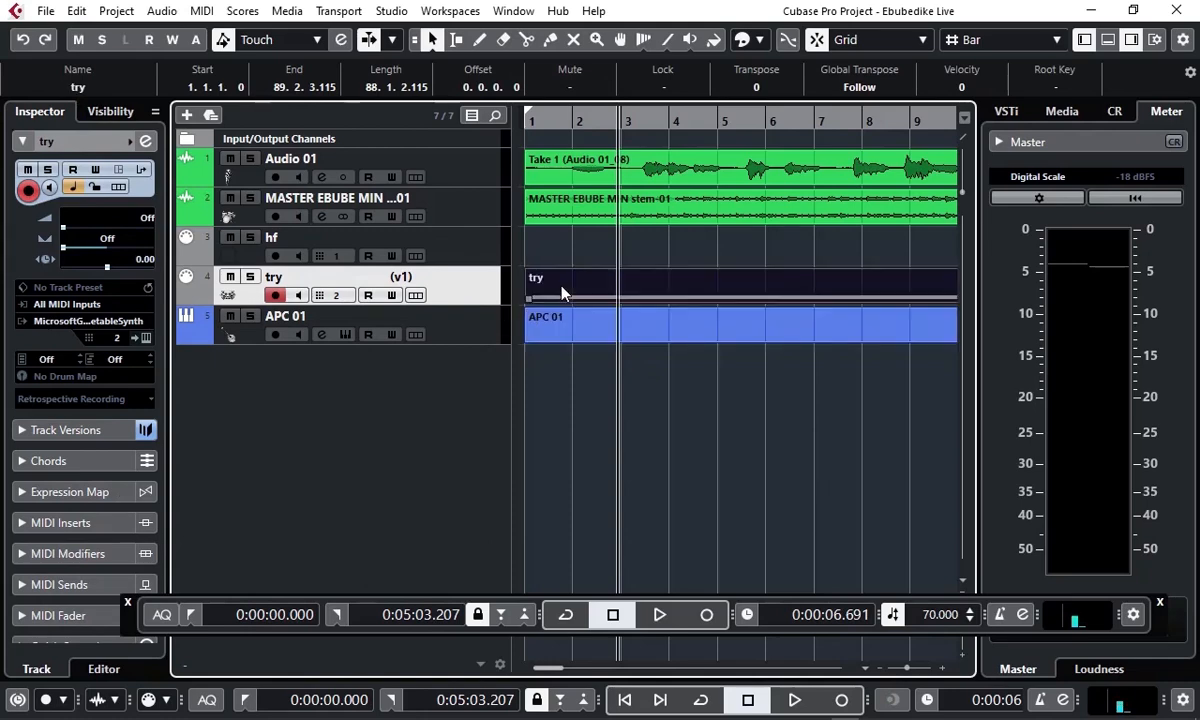
click(130, 141)
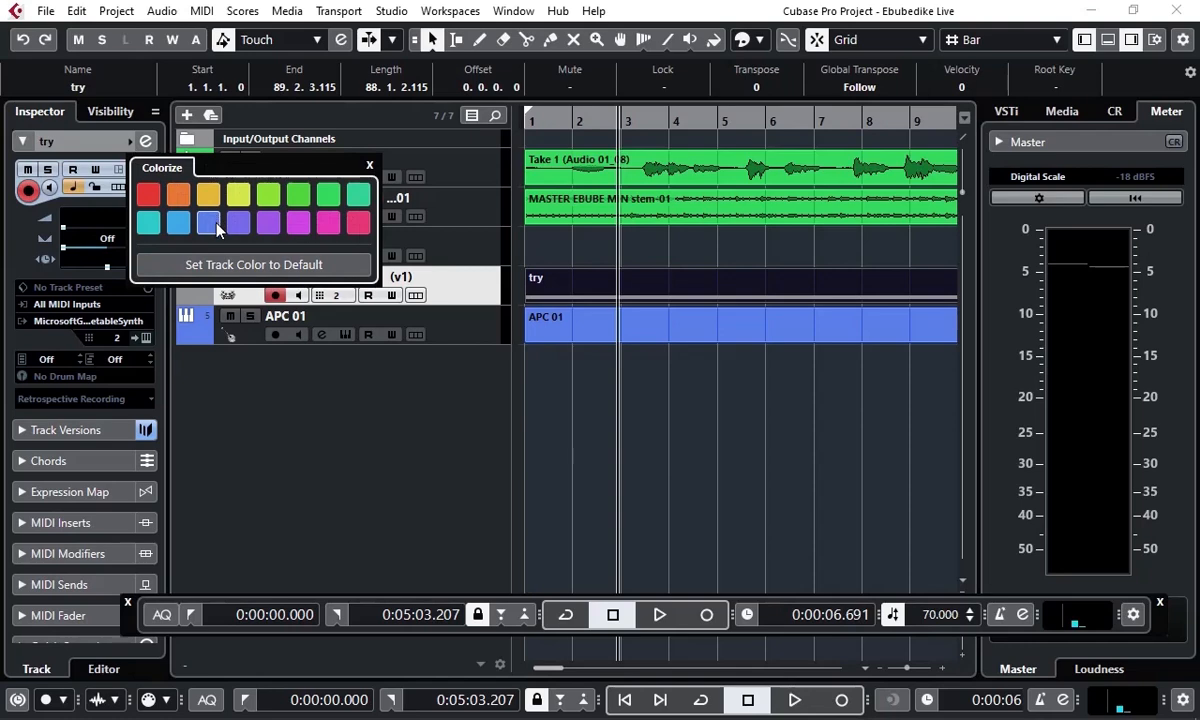
click(298, 222)
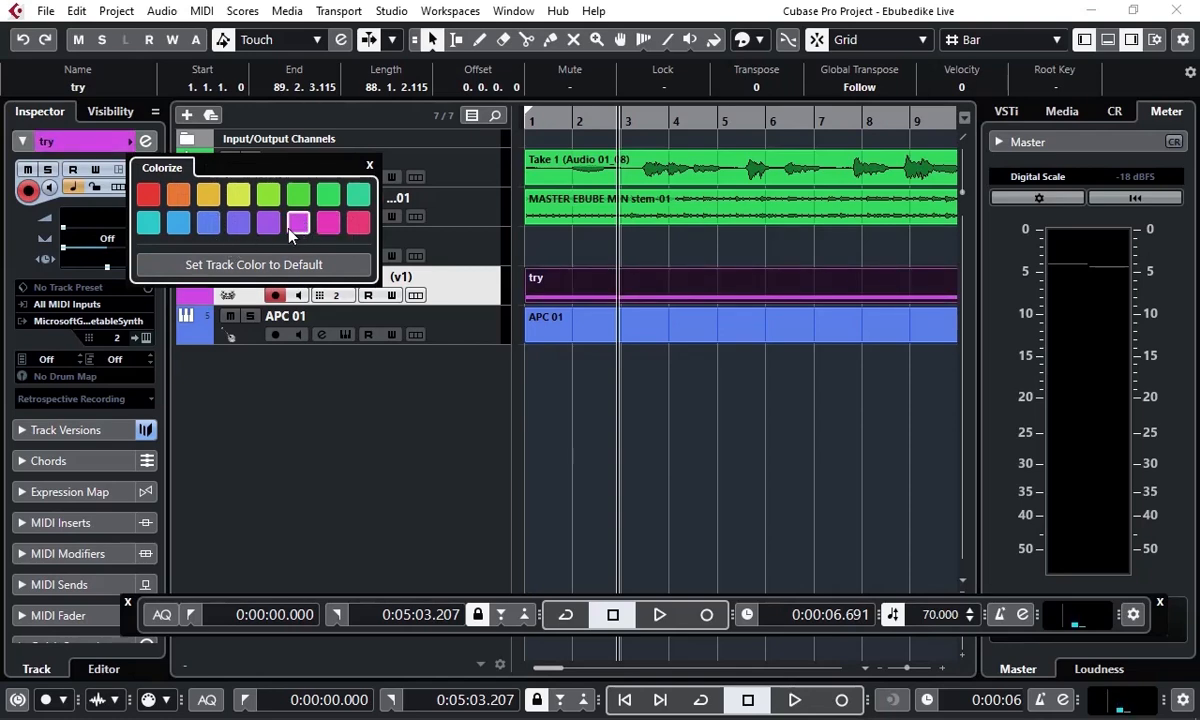
click(274, 222)
click(468, 408)
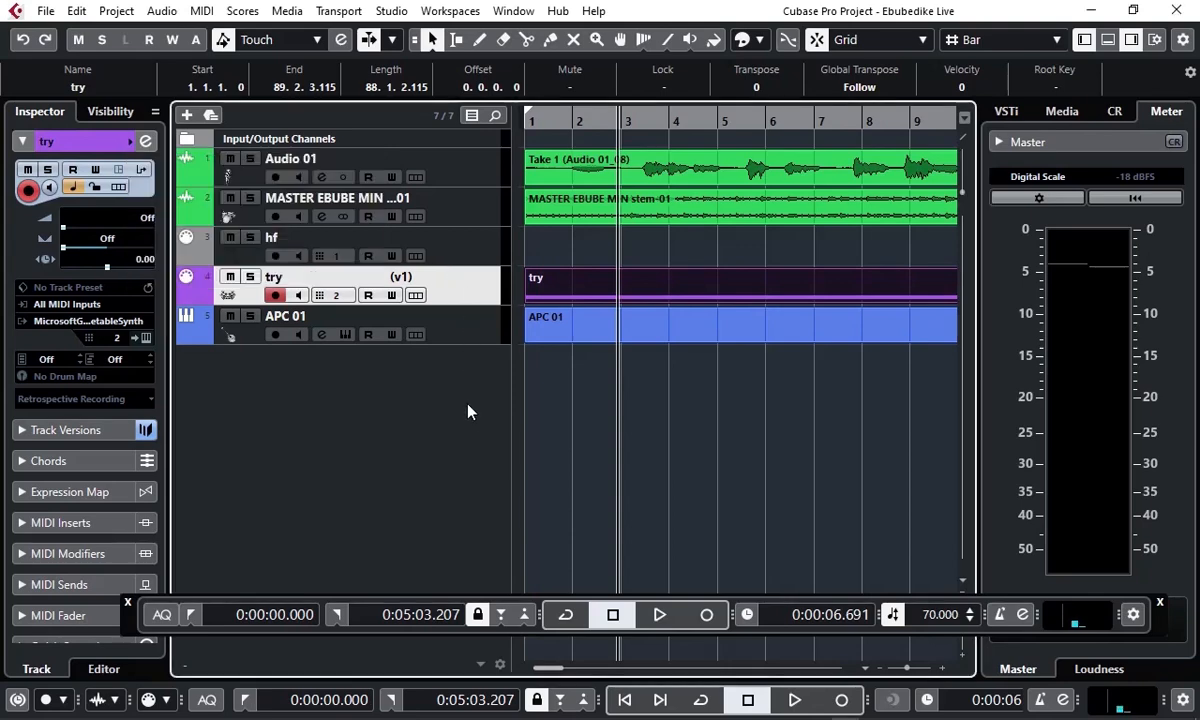
Step: Create an empty MIDI part on the hf track, compare it with the try part, and clear the selection
double_click(552, 252)
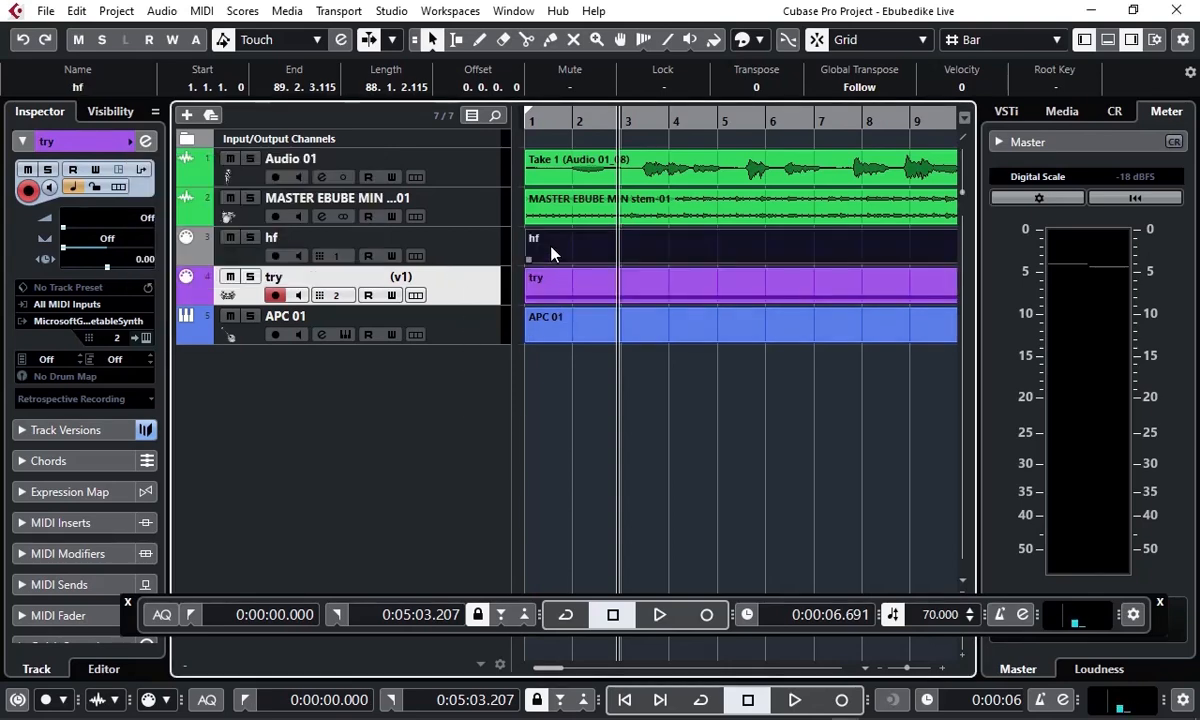
click(602, 284)
click(587, 250)
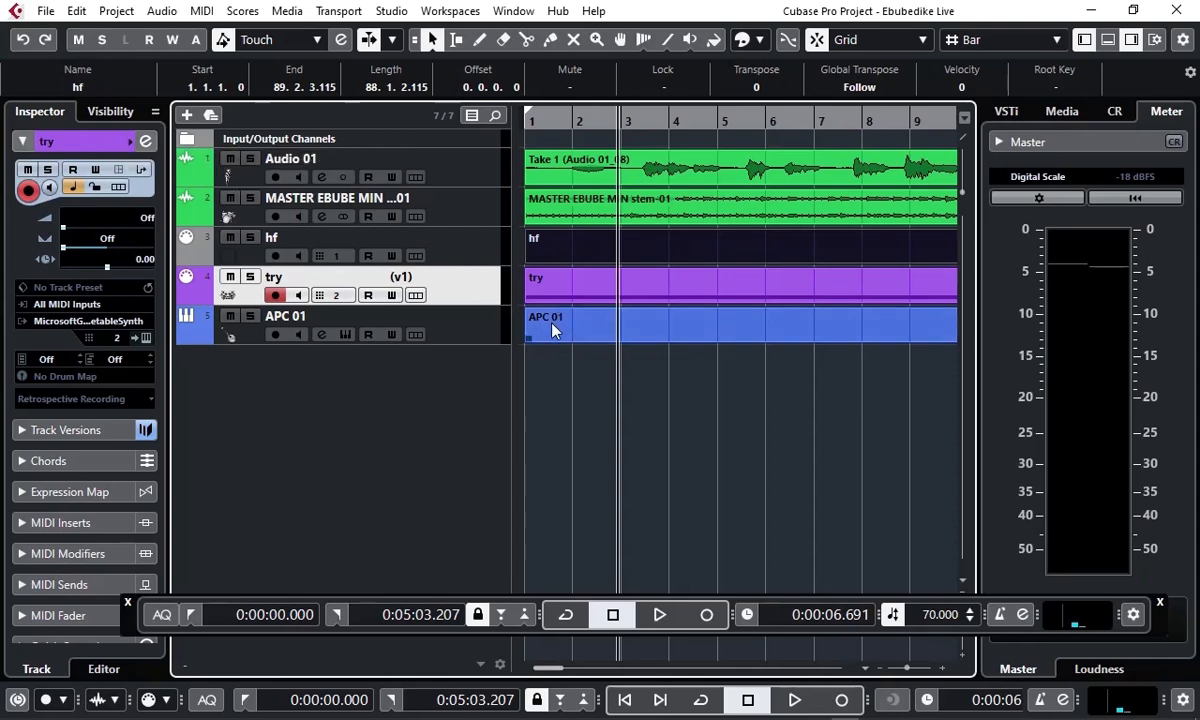
click(584, 378)
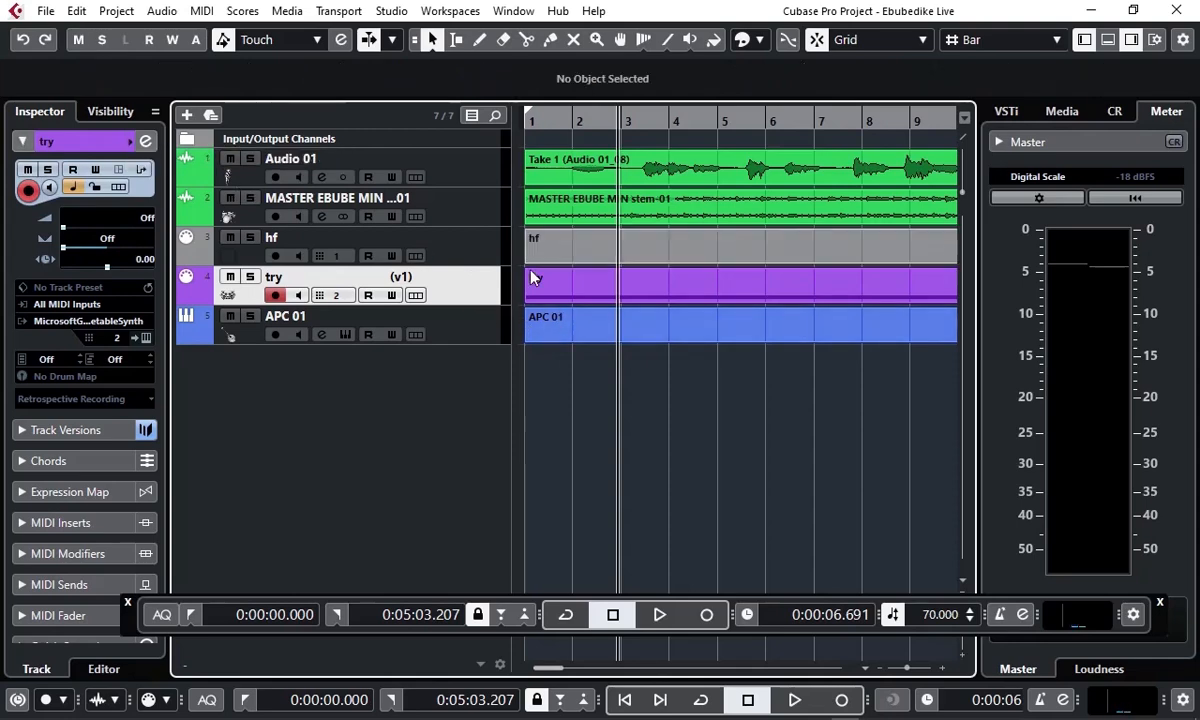
Step: Colour the hf track with the same purple as the try track
click(565, 262)
click(128, 141)
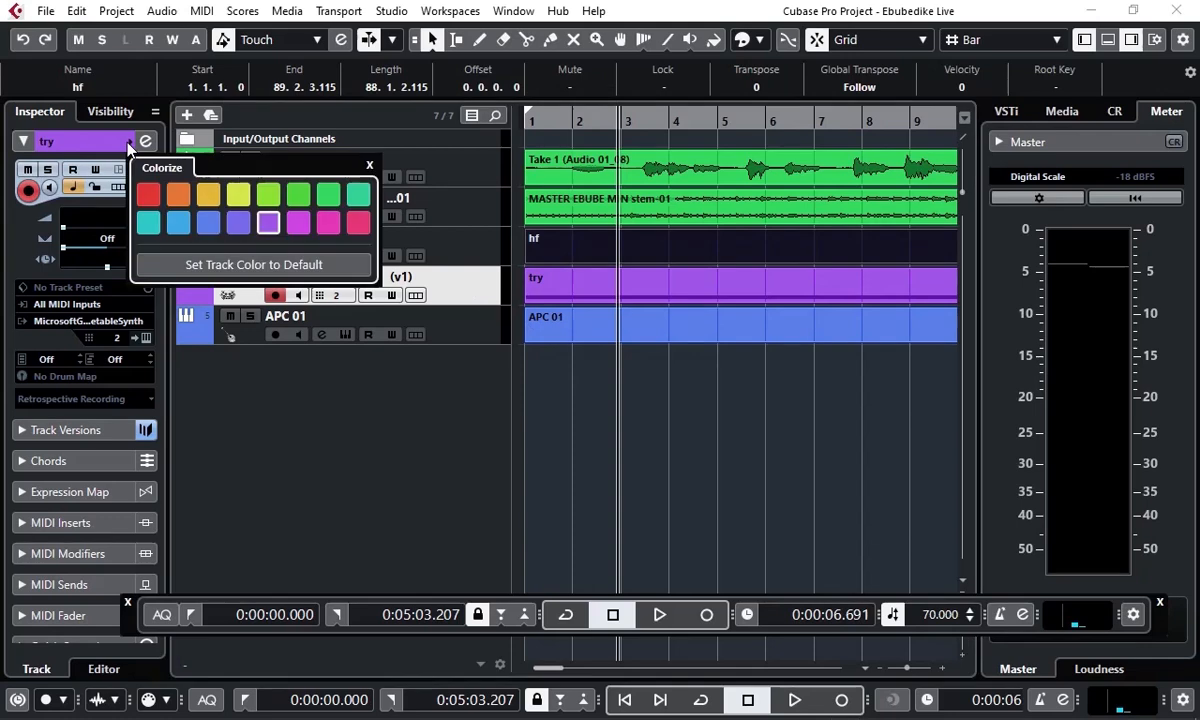
click(448, 250)
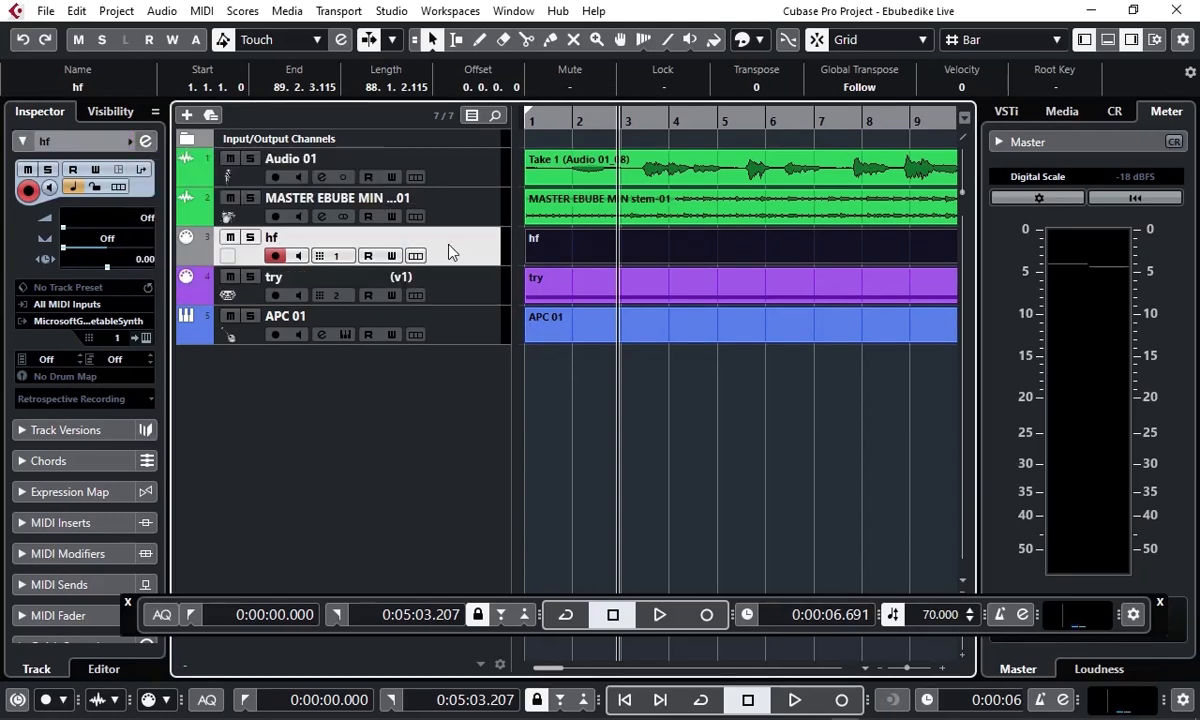
click(128, 140)
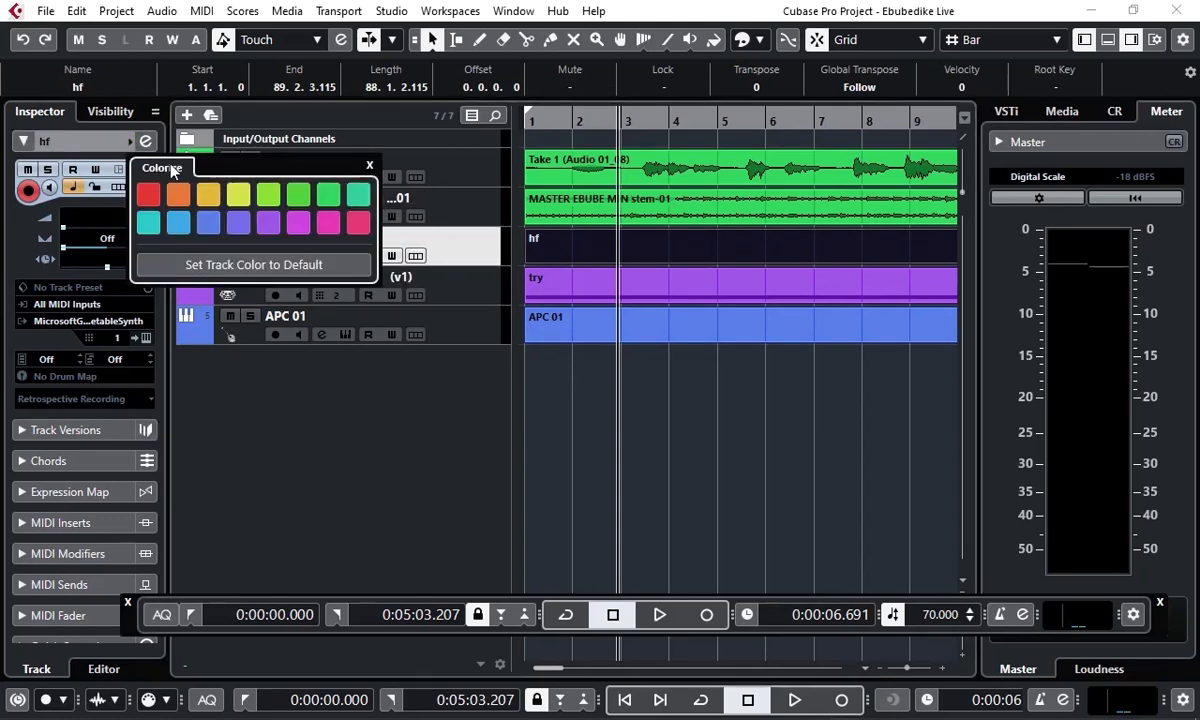
click(262, 224)
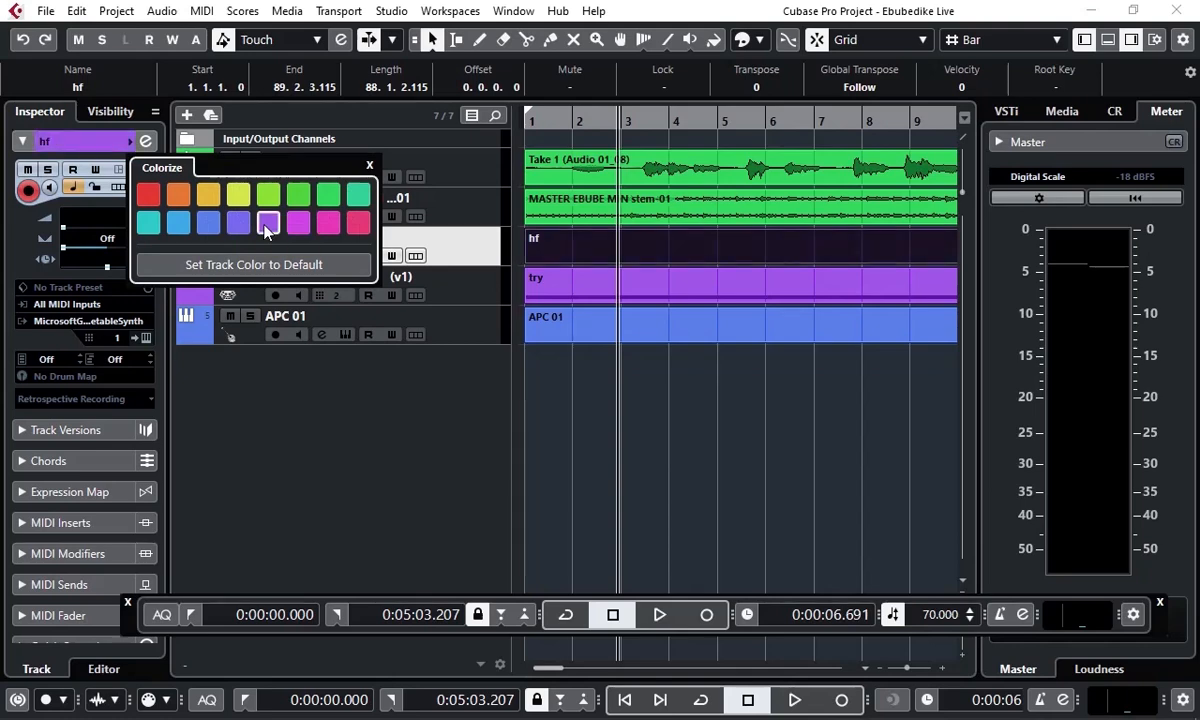
click(369, 165)
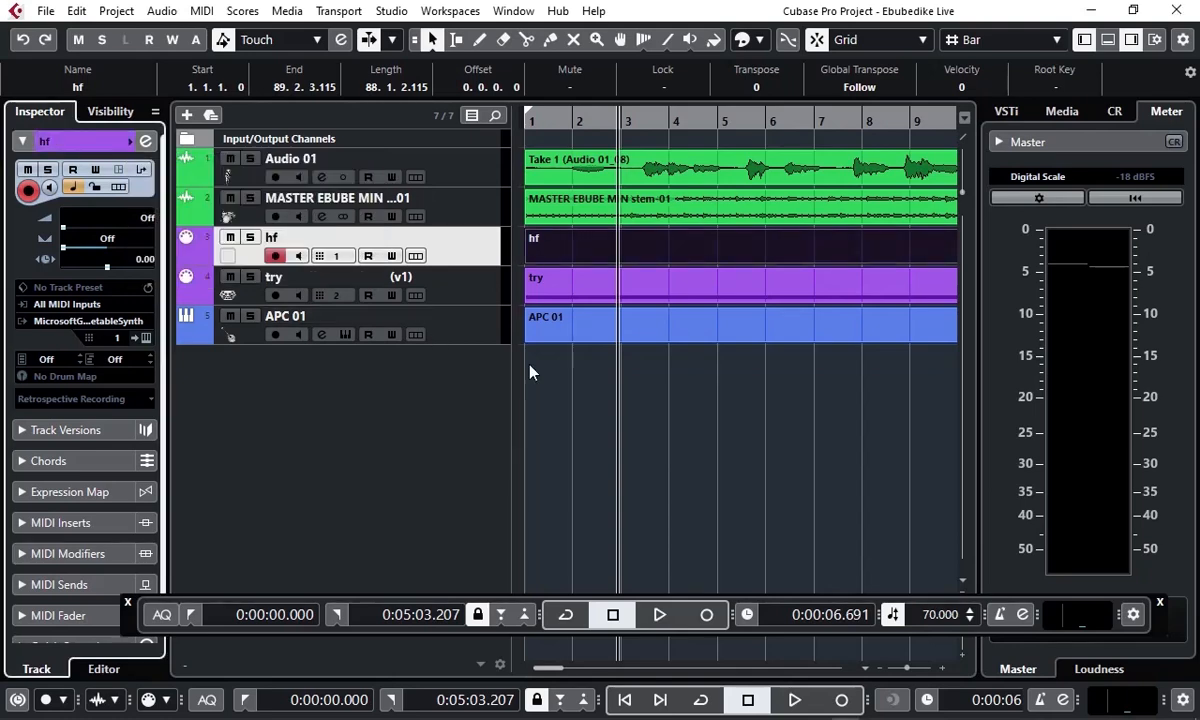
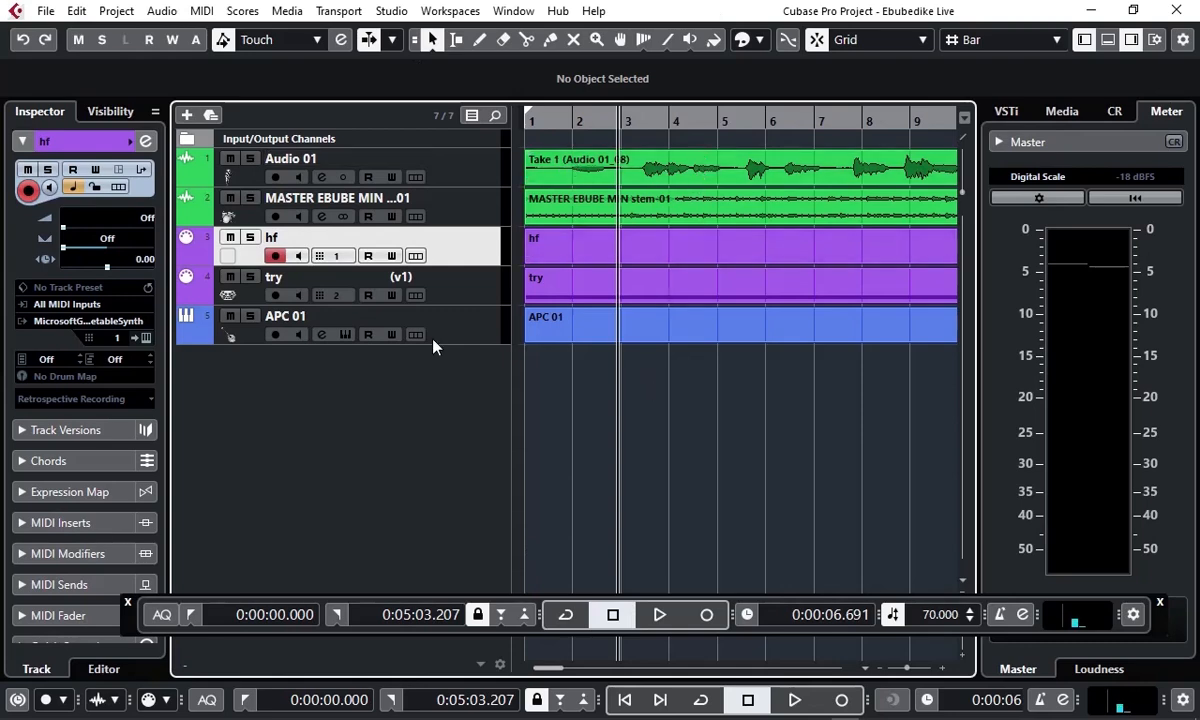
Step: Select the Take 1 event on the Audio 01 track and lock the track
click(445, 165)
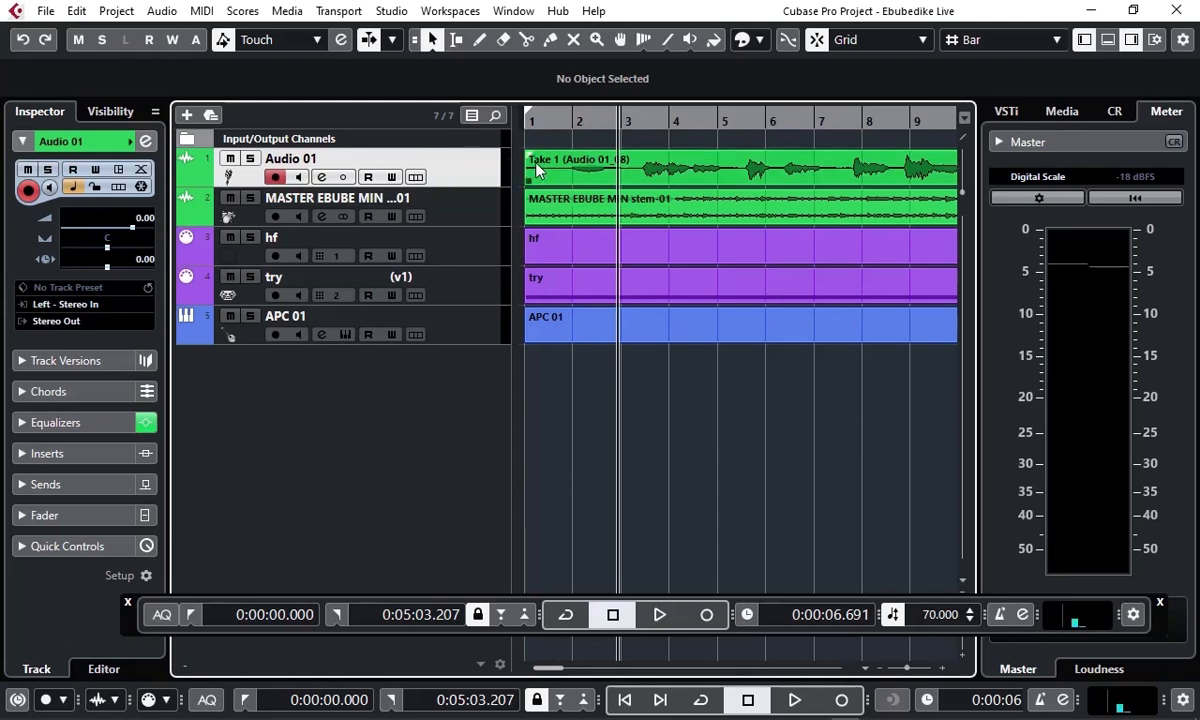
mouse_move(531, 179)
mouse_down()
mouse_move(790, 177)
mouse_move(495, 165)
mouse_move(517, 172)
mouse_up()
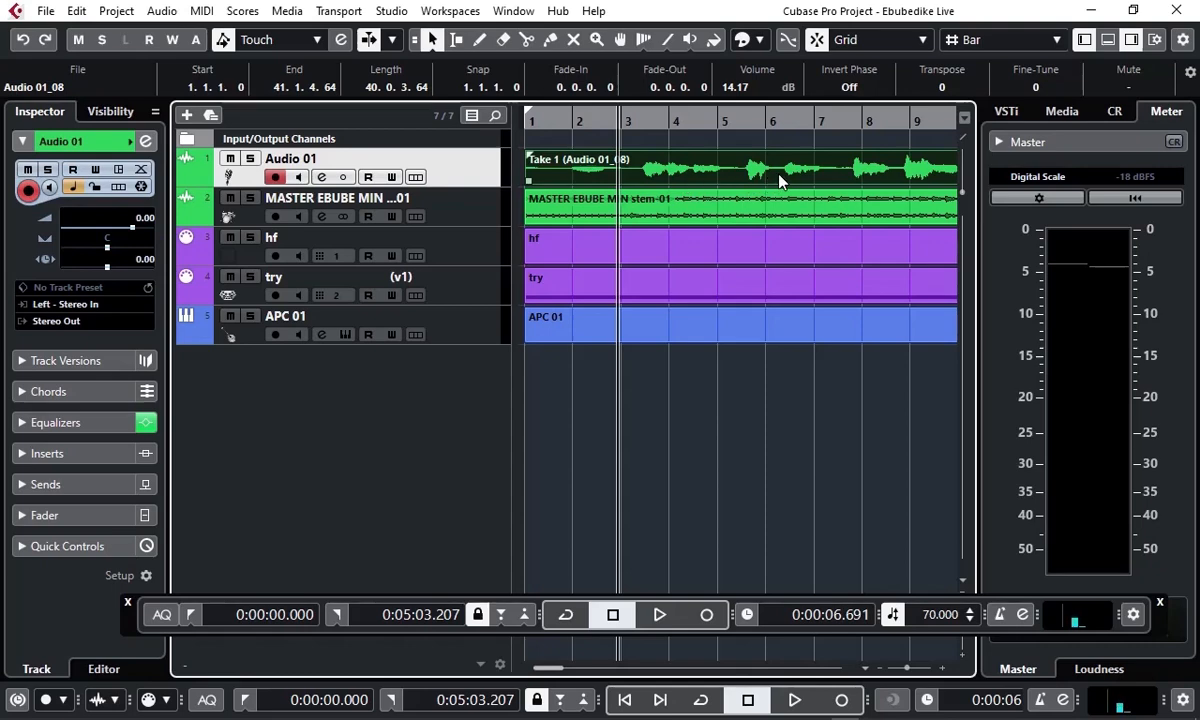
click(95, 186)
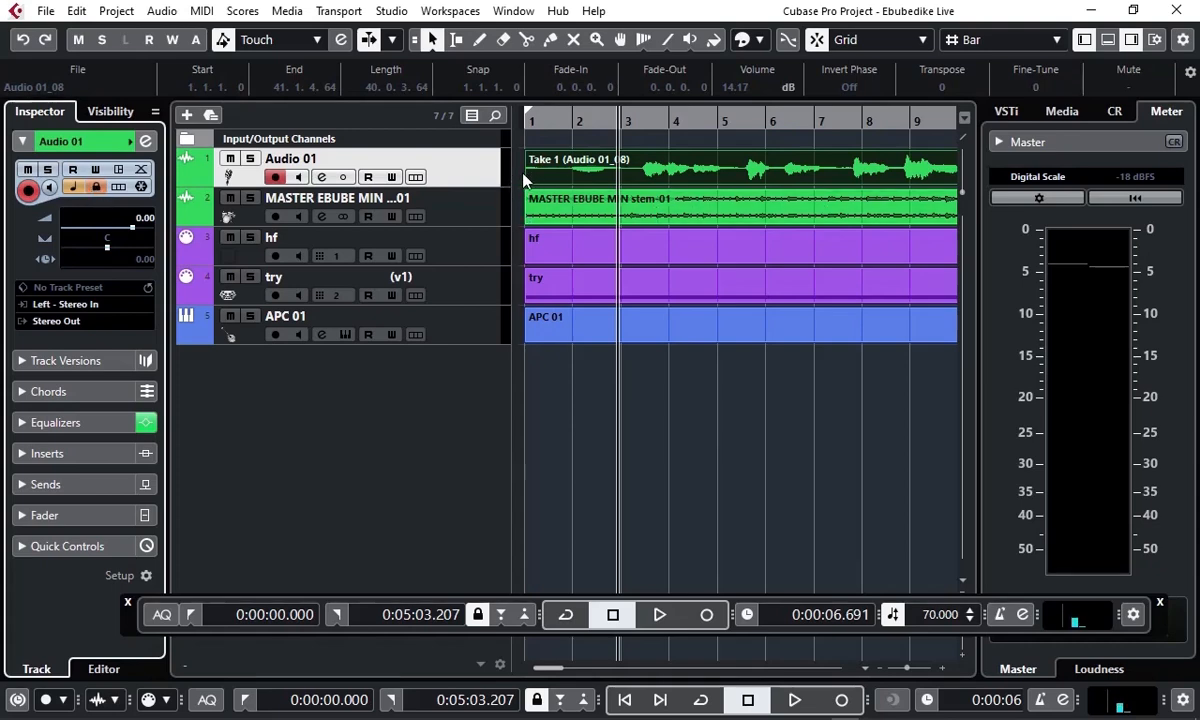
Step: Try to move the locked Take 1 event along the timeline, and unlock the Audio 01 track
drag(525, 178, 738, 180)
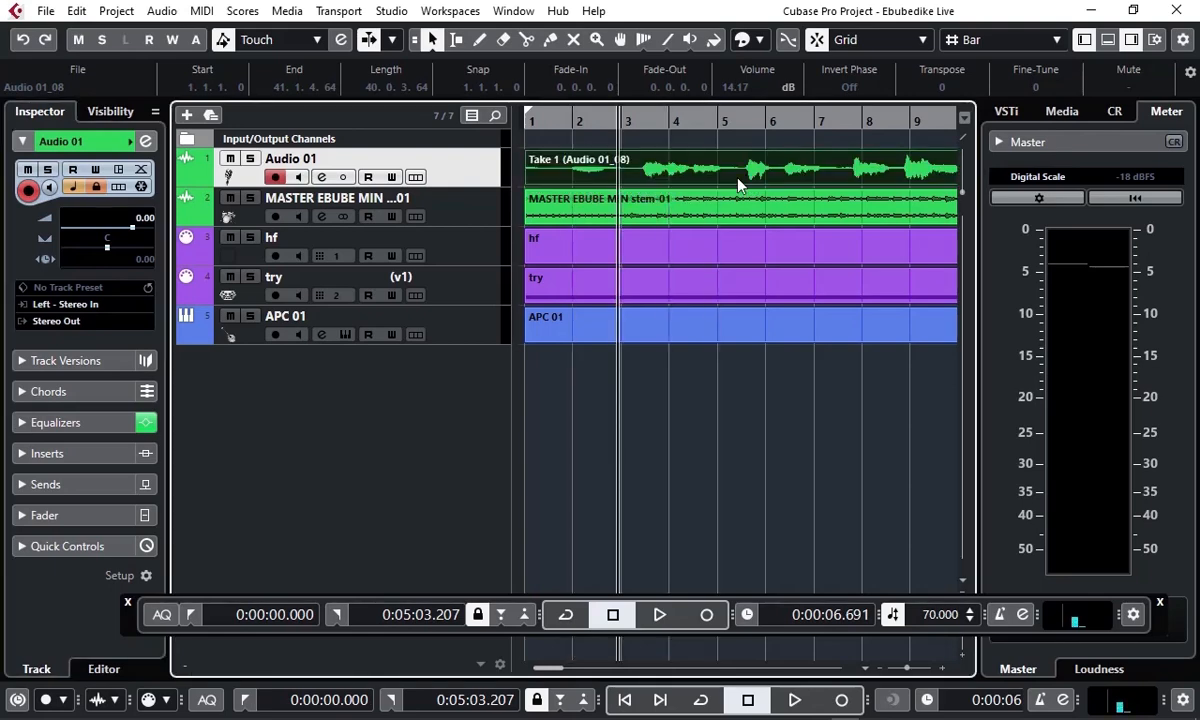
drag(536, 177, 793, 176)
drag(528, 174, 893, 174)
click(96, 187)
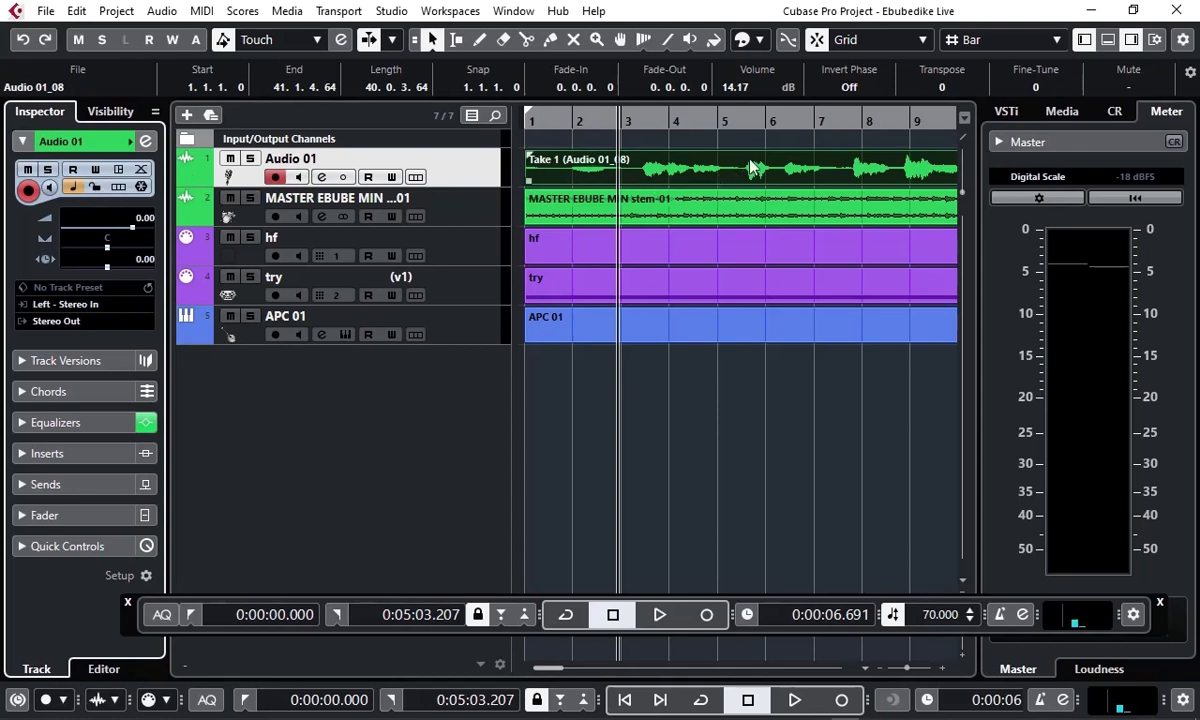
Step: Try to move the event on the locked master stem track, and unlock that track
click(466, 213)
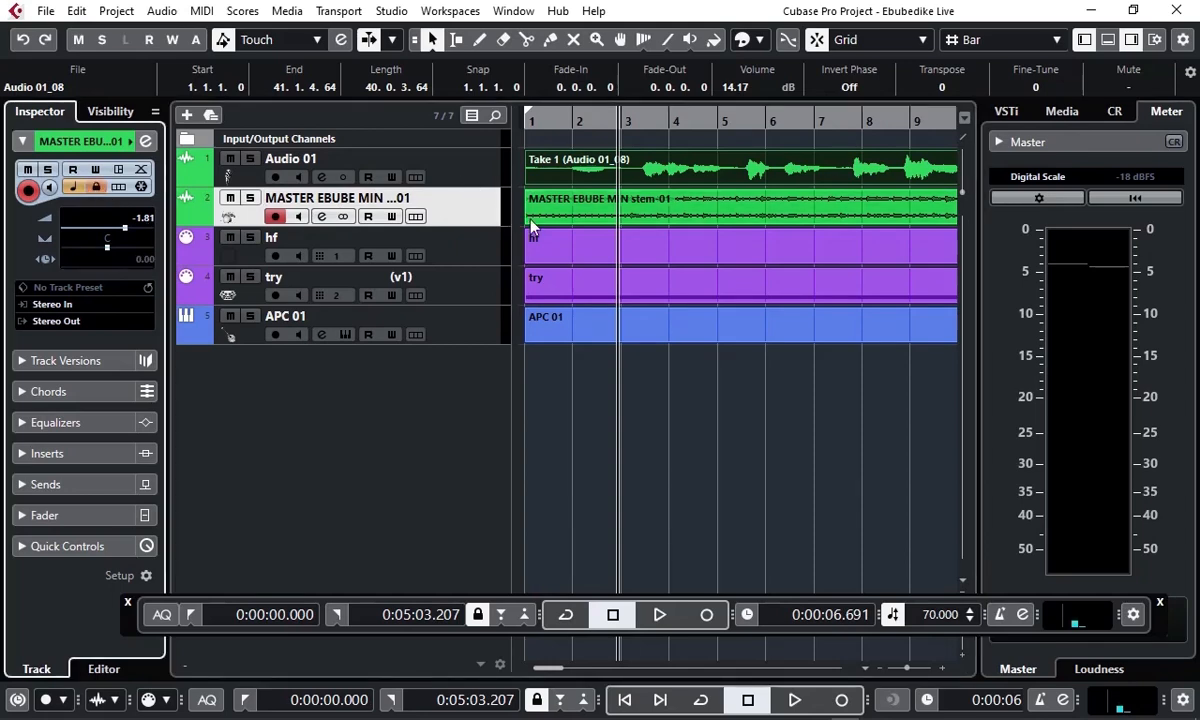
drag(548, 212, 668, 222)
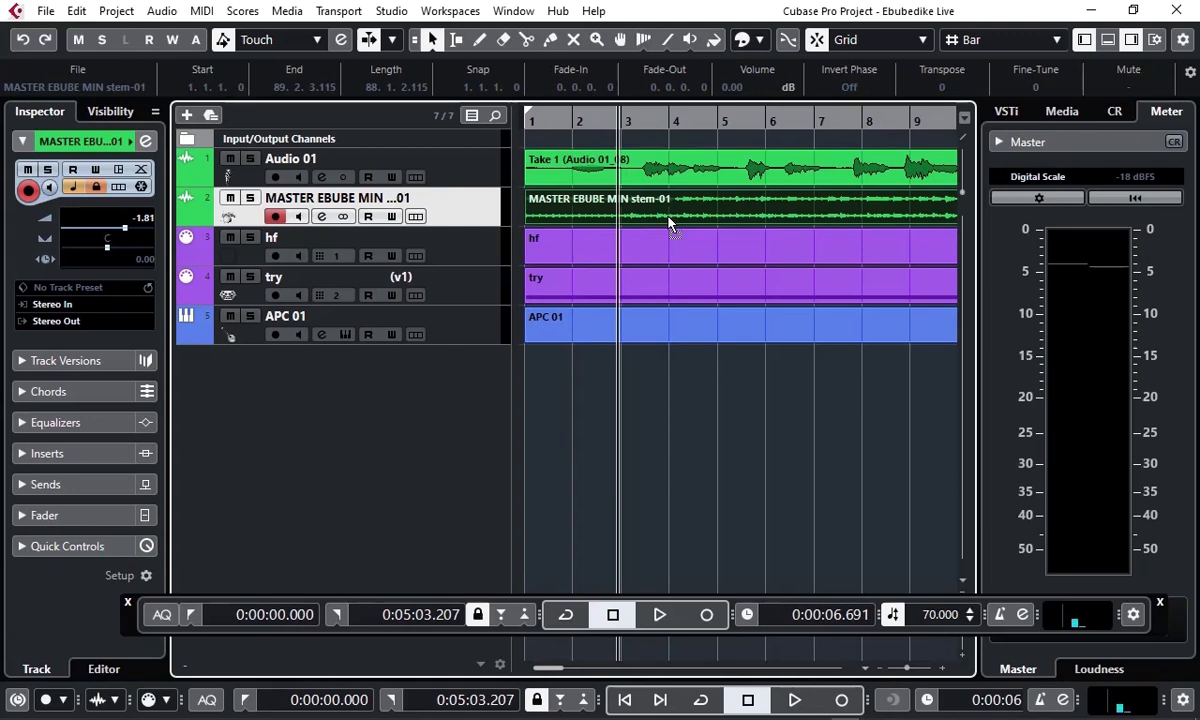
click(99, 190)
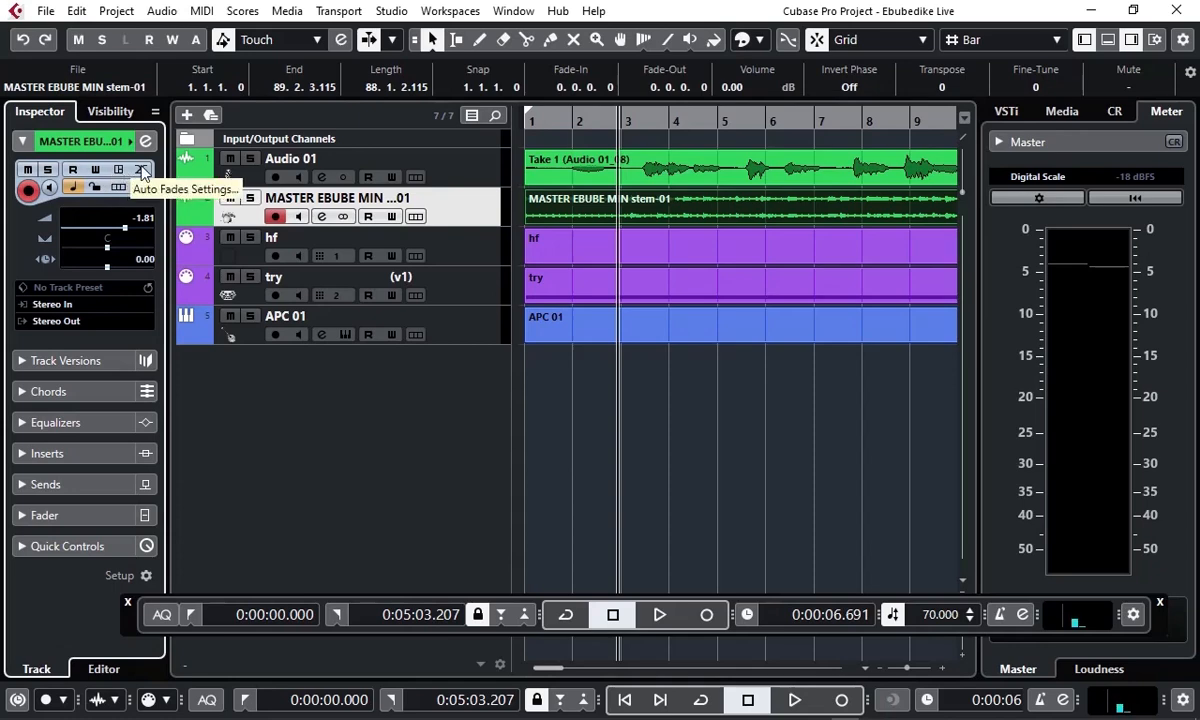
Step: Open the master stem track's Auto Fades settings and enable Auto Fade In, Auto Fade Out and Auto Crossfades
click(141, 172)
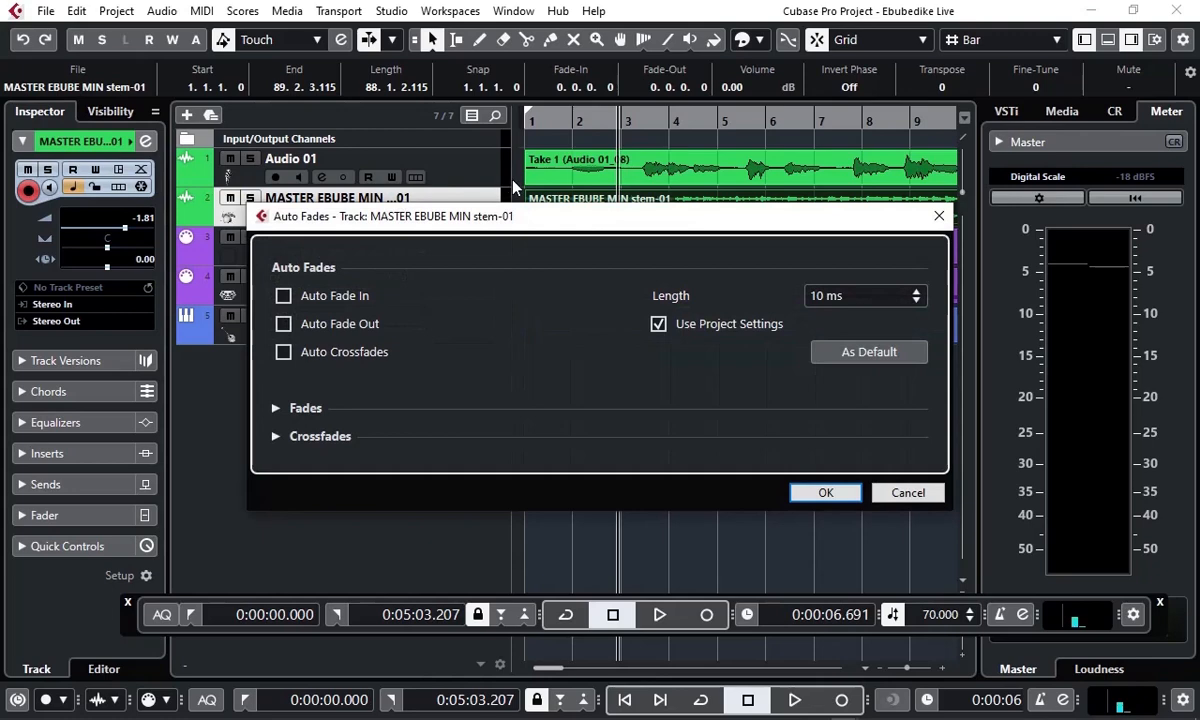
drag(516, 229, 508, 164)
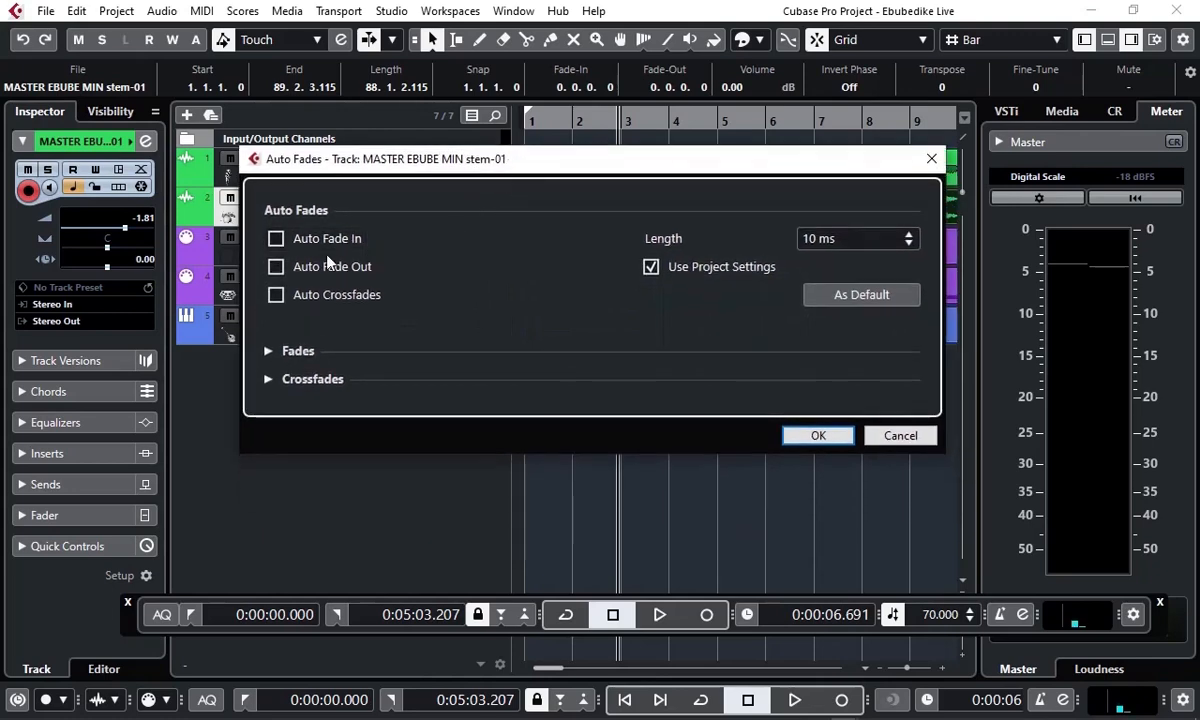
click(276, 239)
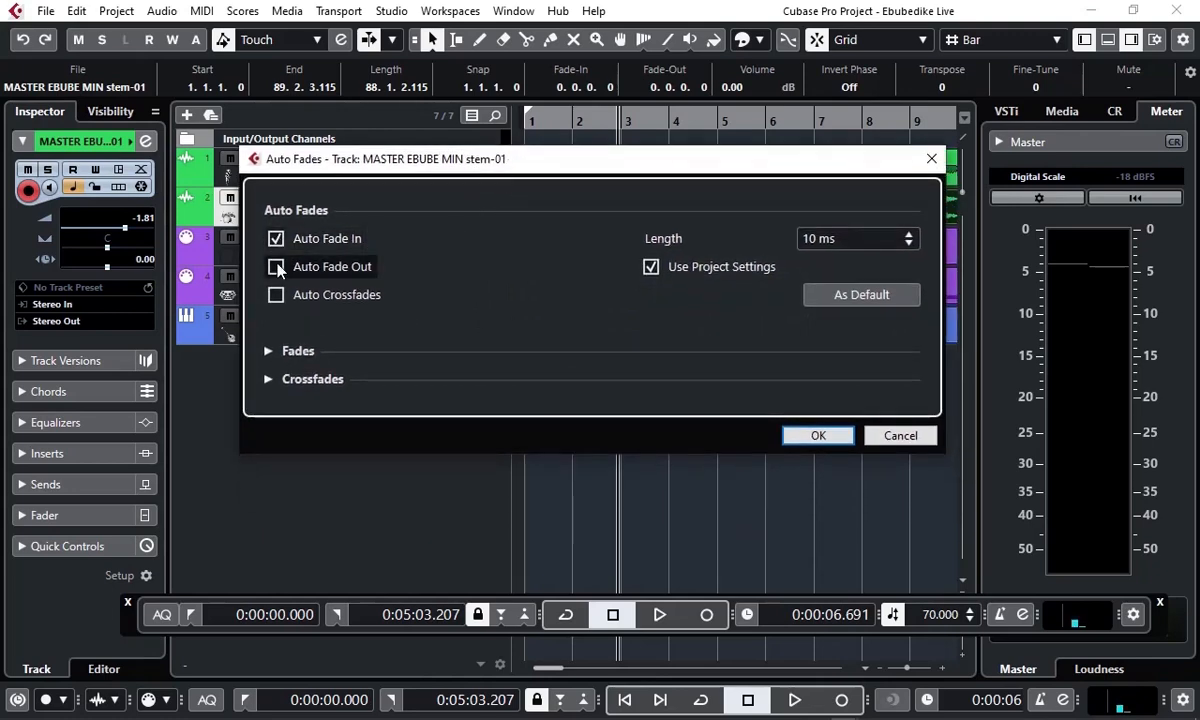
click(276, 266)
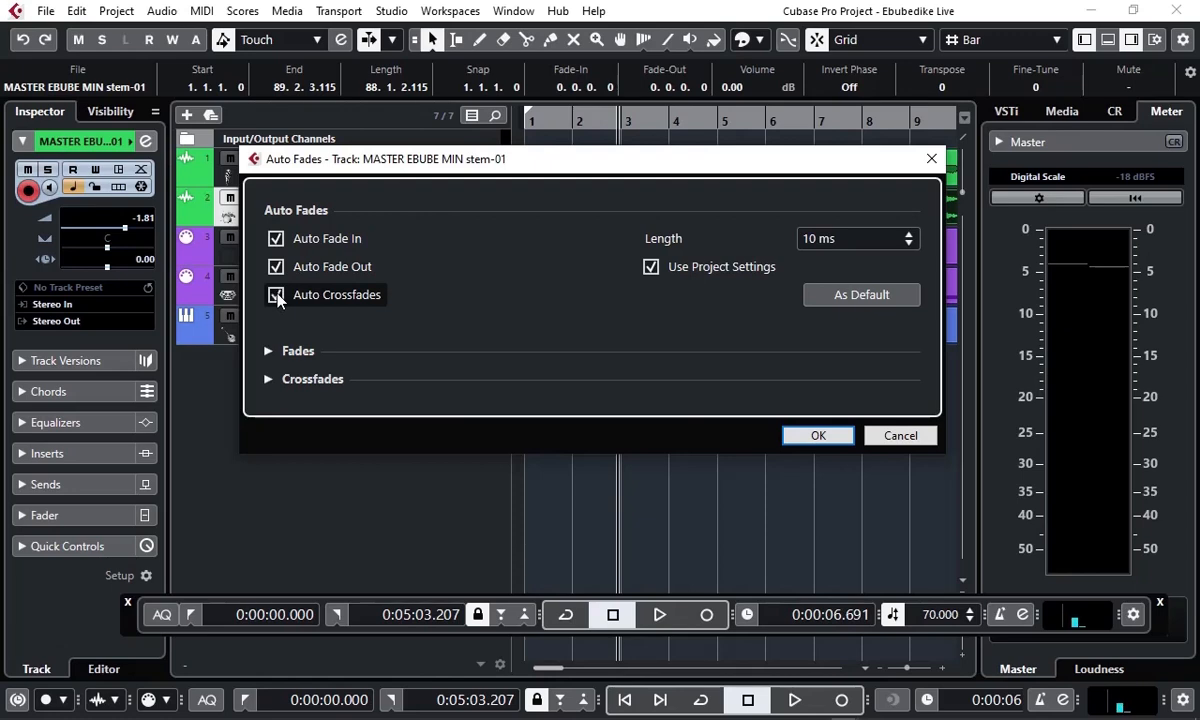
click(276, 295)
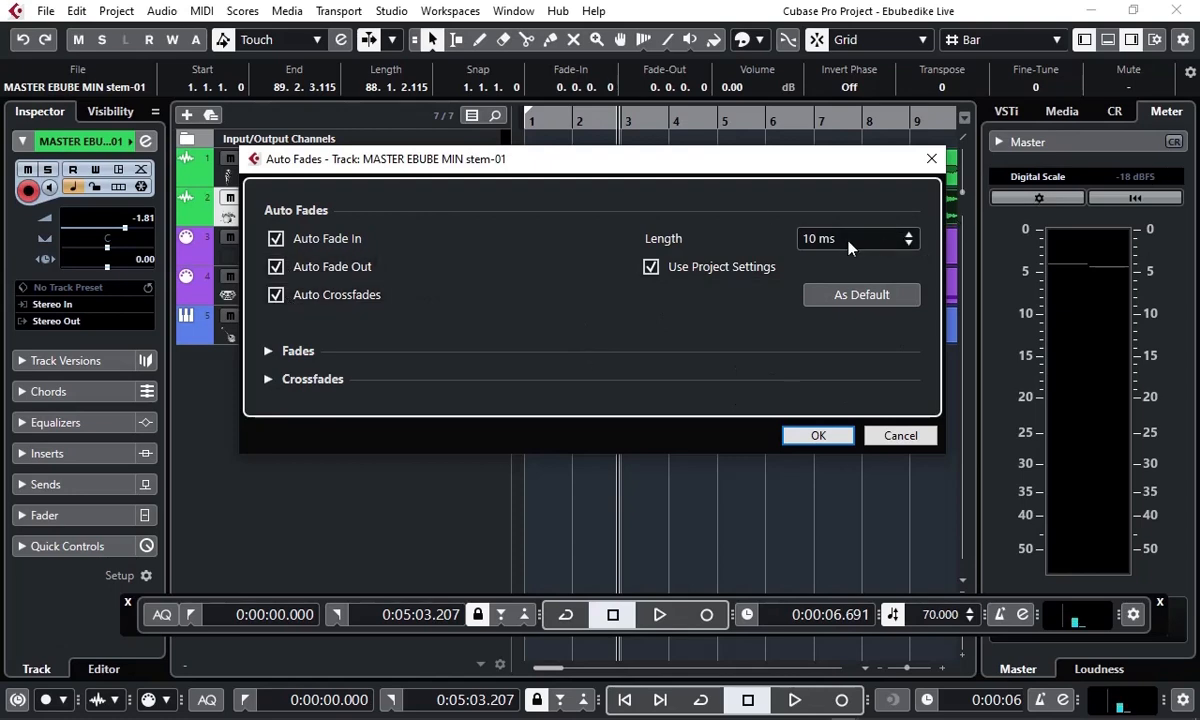
Step: Disable Auto Crossfades, Auto Fade Out and Auto Fade In for the master stem track
click(276, 294)
click(276, 266)
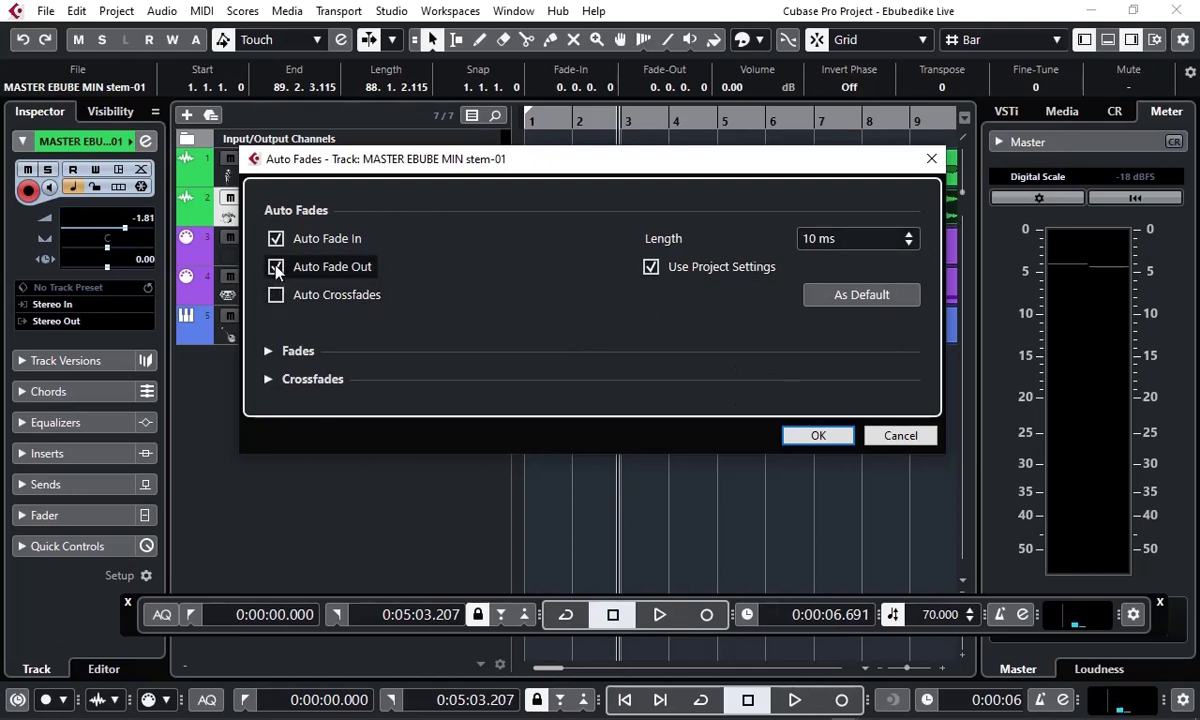
click(276, 240)
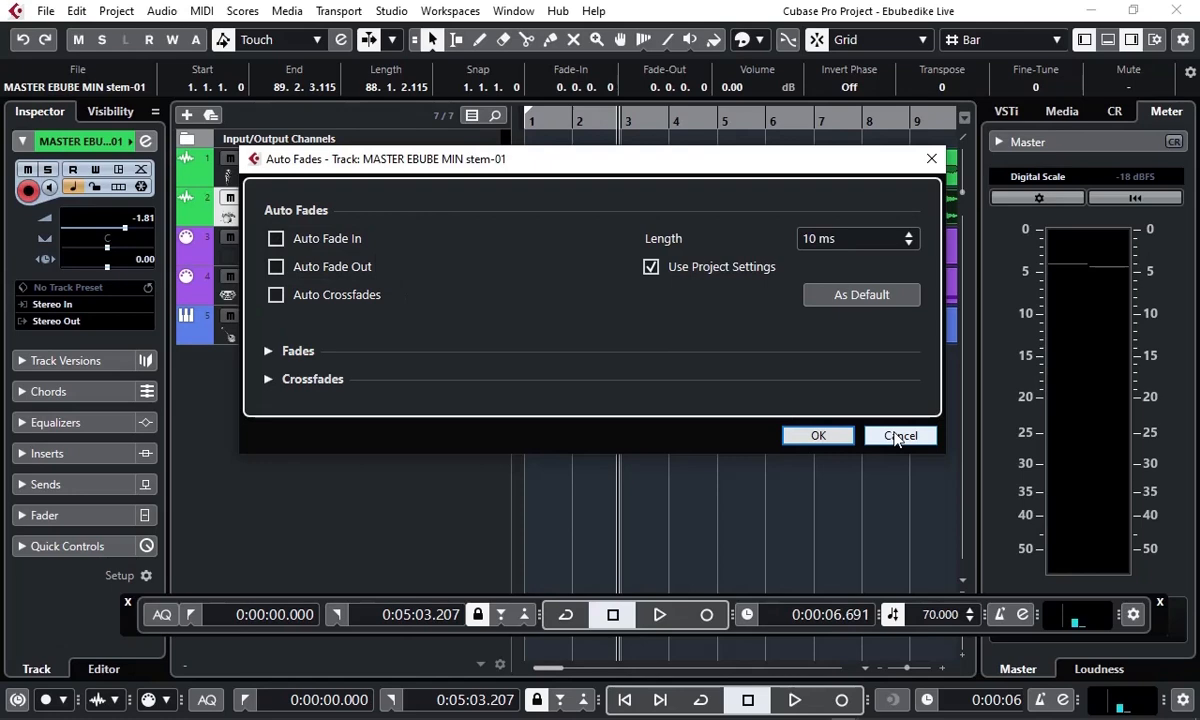
Step: Cancel the Auto Fades settings, and briefly monitor the input of the Audio 01 track
click(898, 437)
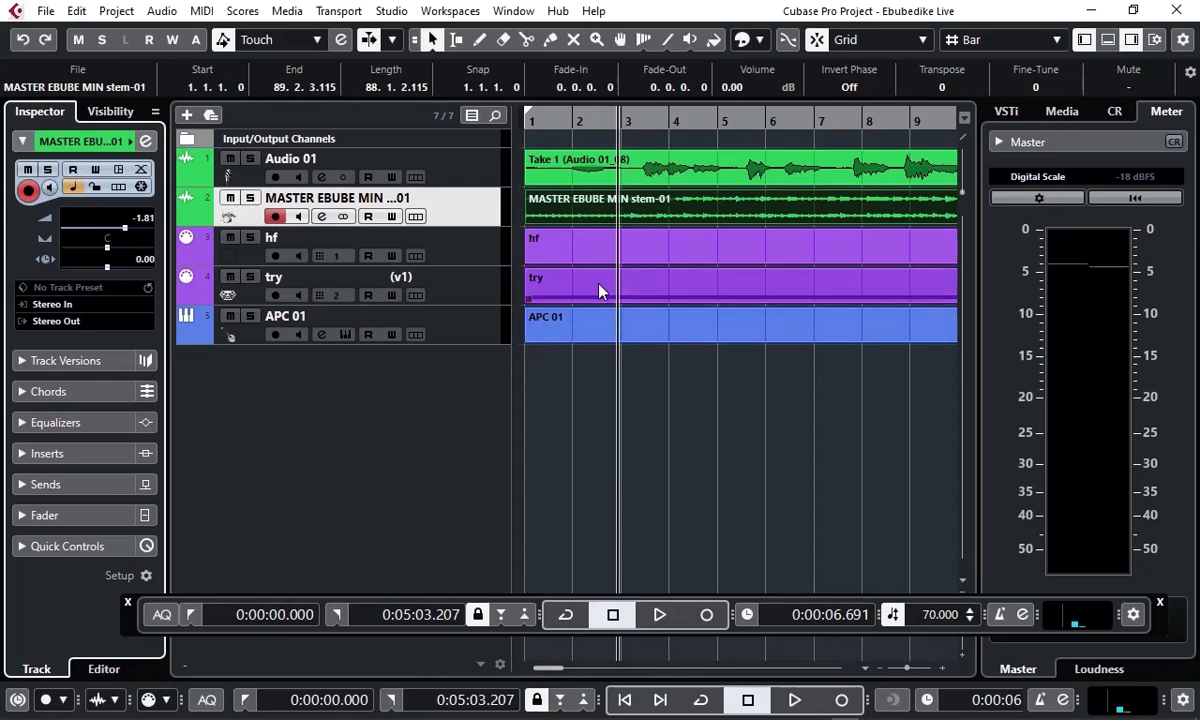
click(438, 164)
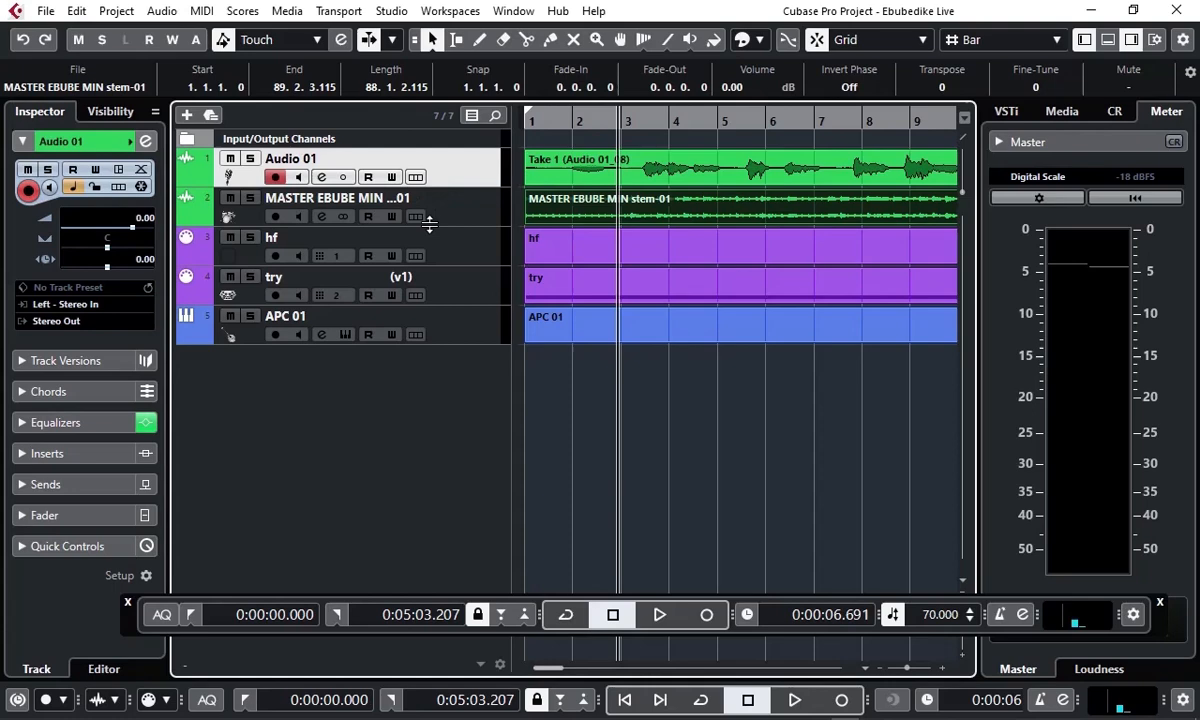
click(299, 177)
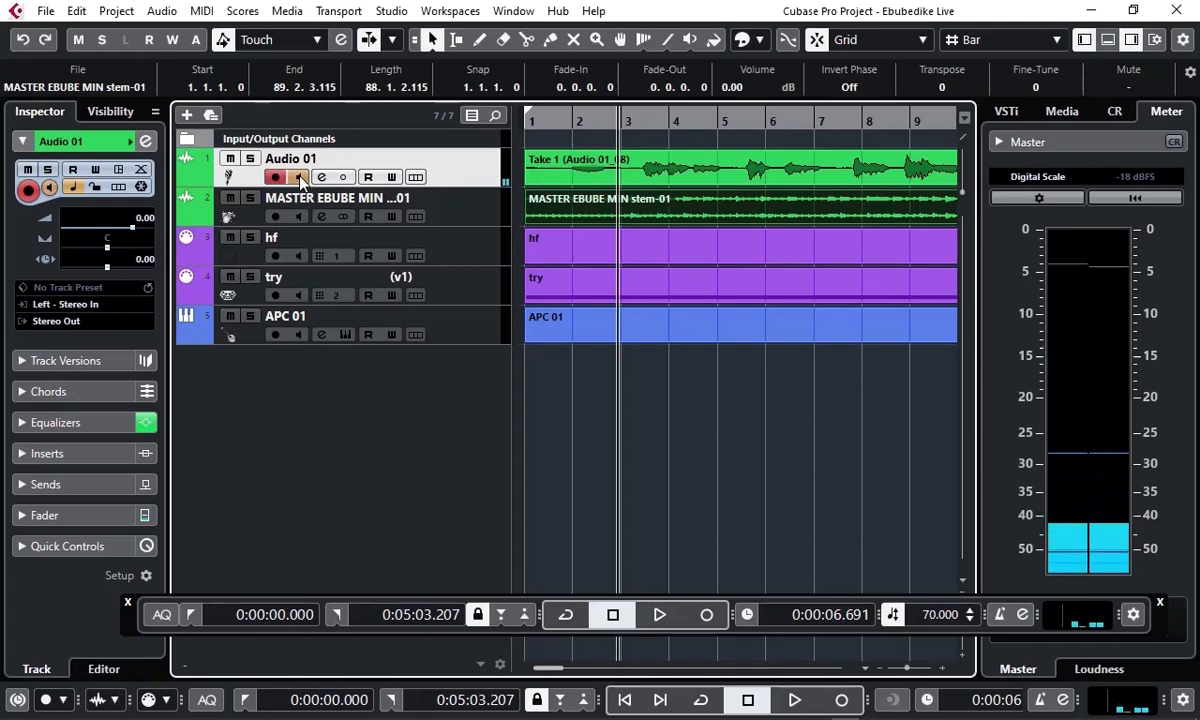
click(299, 177)
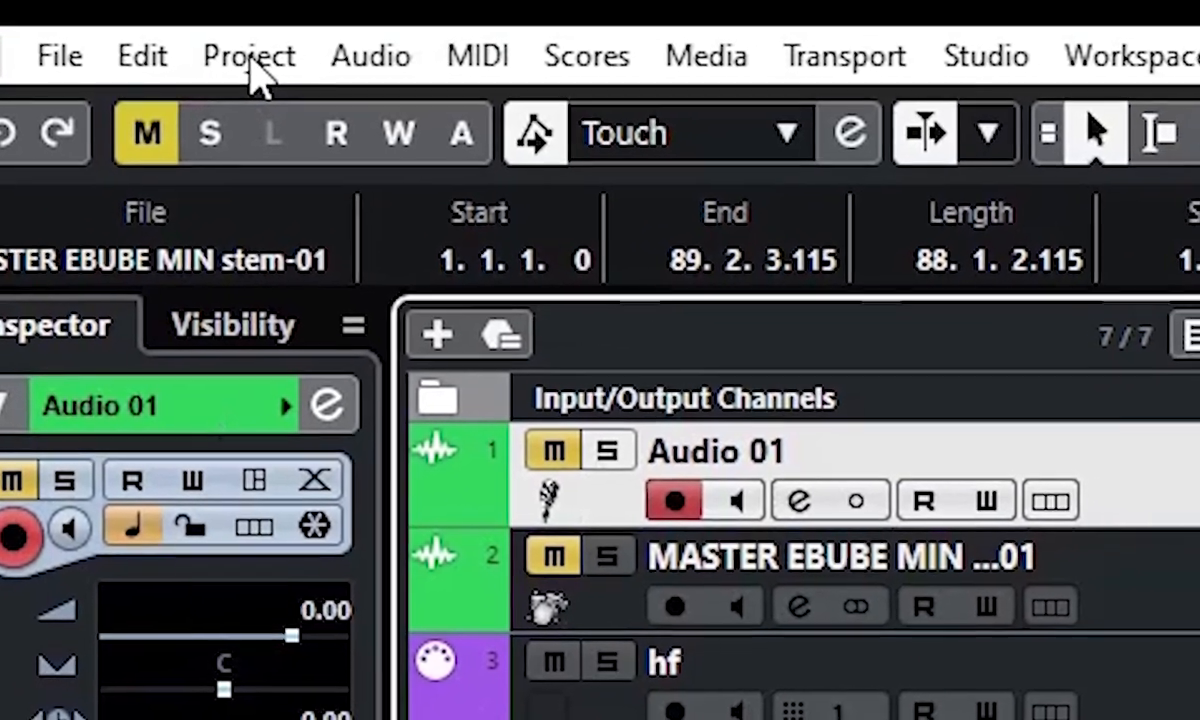
Step: Add one mono audio track named "record" with Stereo In as input and Stereo Out as output
click(314, 74)
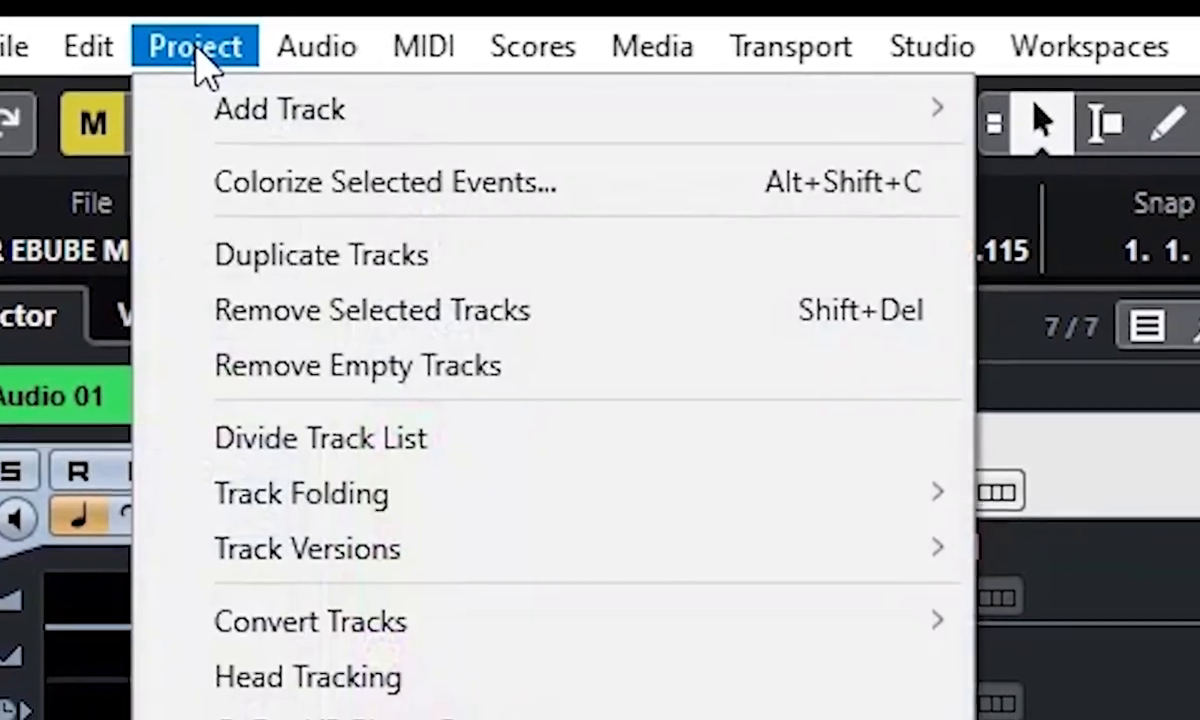
mouse_move(262, 112)
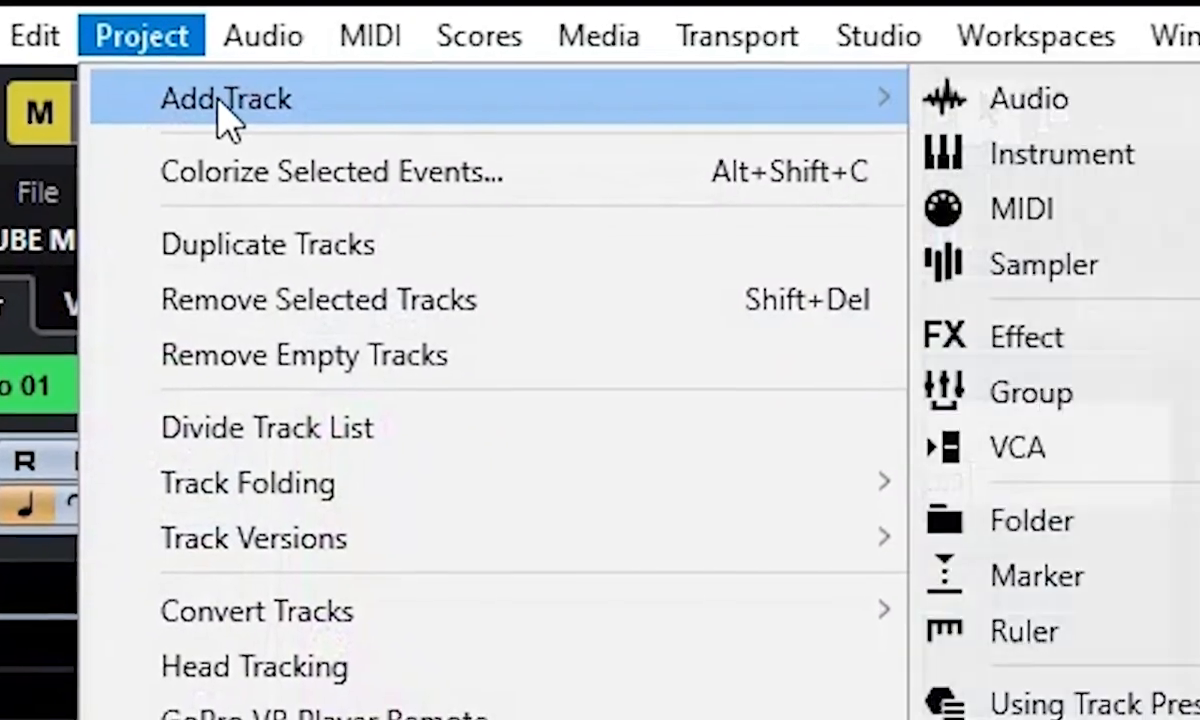
click(995, 103)
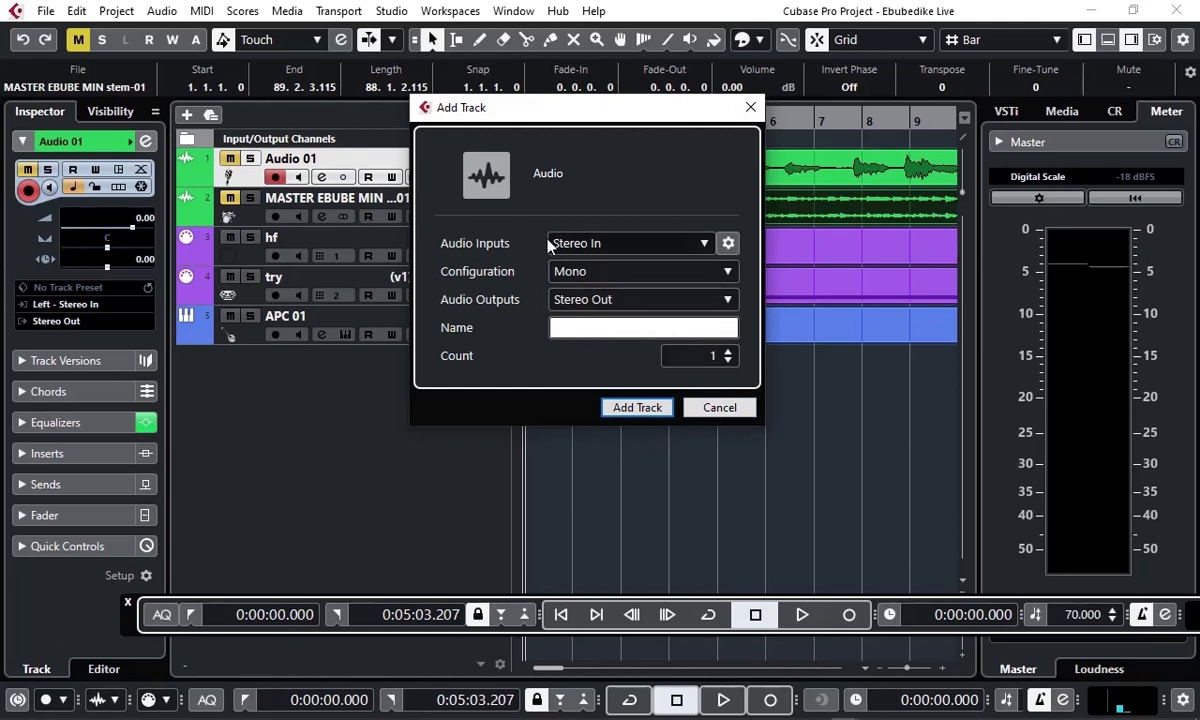
text(record)
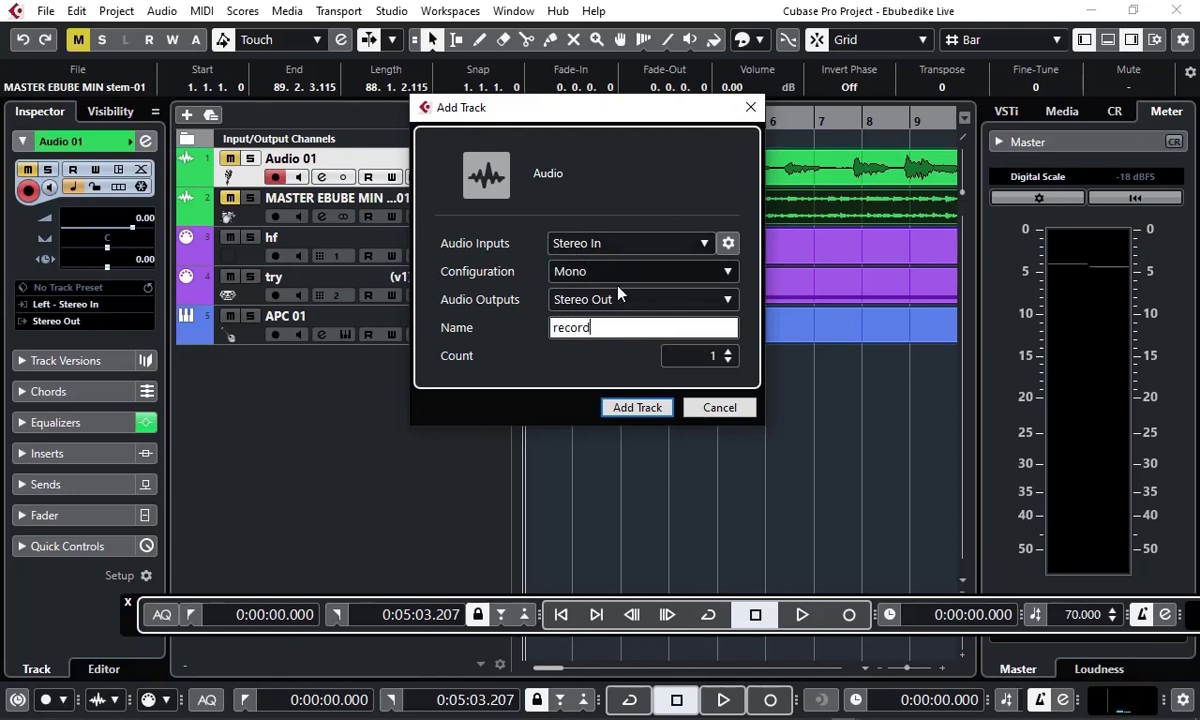
click(728, 353)
click(728, 362)
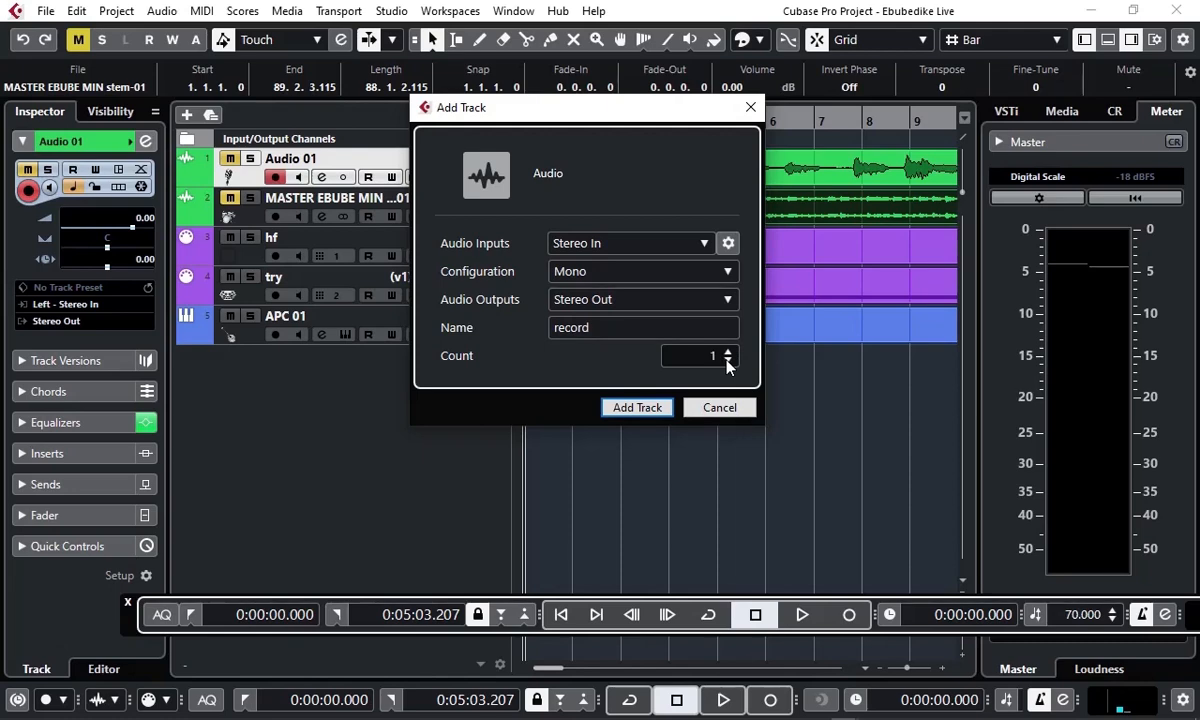
click(637, 408)
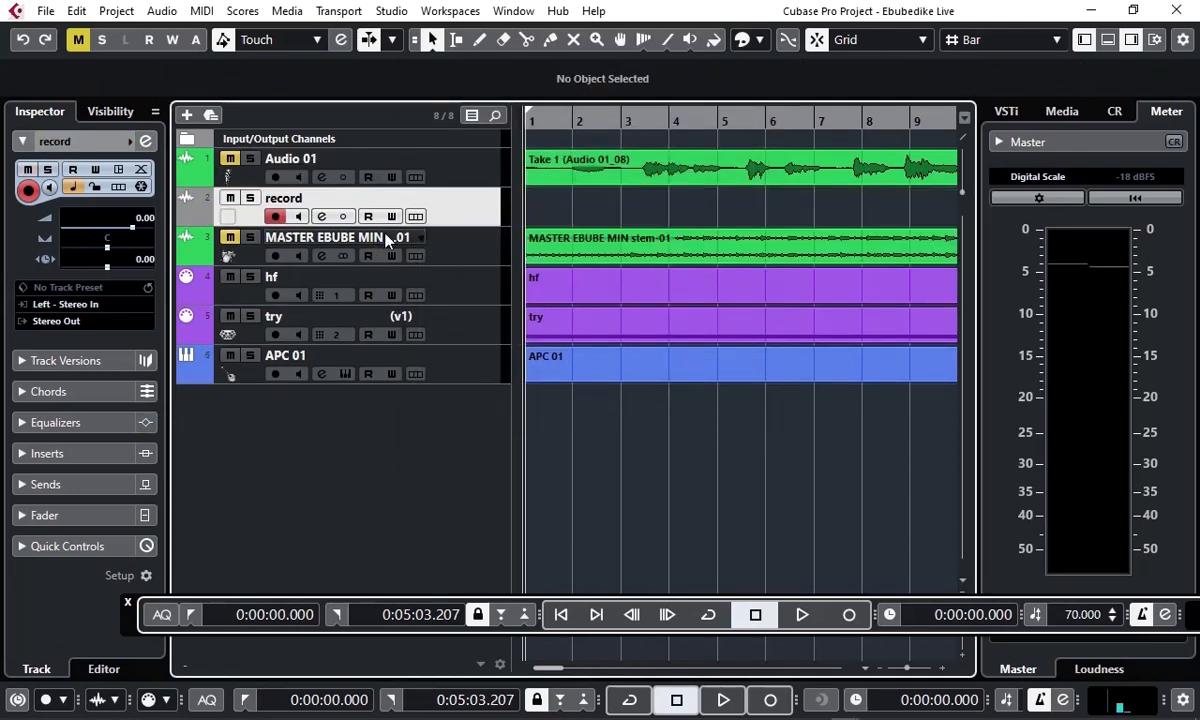
Step: Move the record track above Audio 01 in the track list and increase its height
drag(455, 208, 453, 174)
click(276, 176)
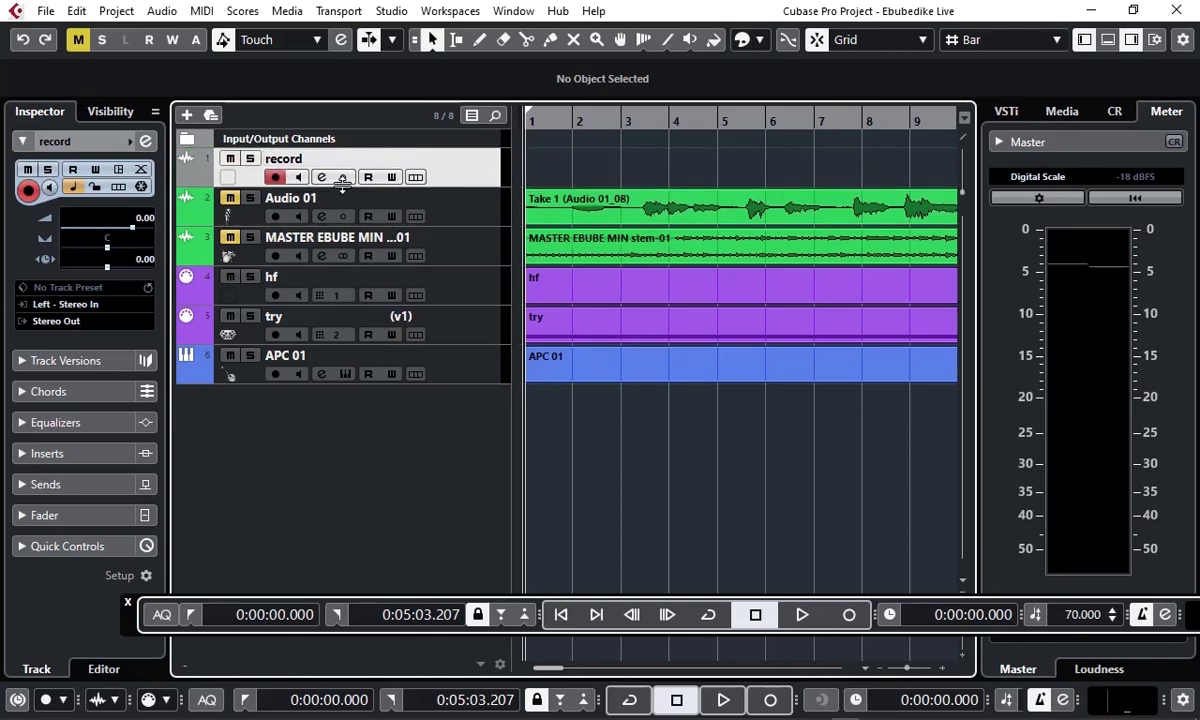
mouse_move(350, 187)
mouse_down()
mouse_move(362, 236)
mouse_move(366, 205)
mouse_up()
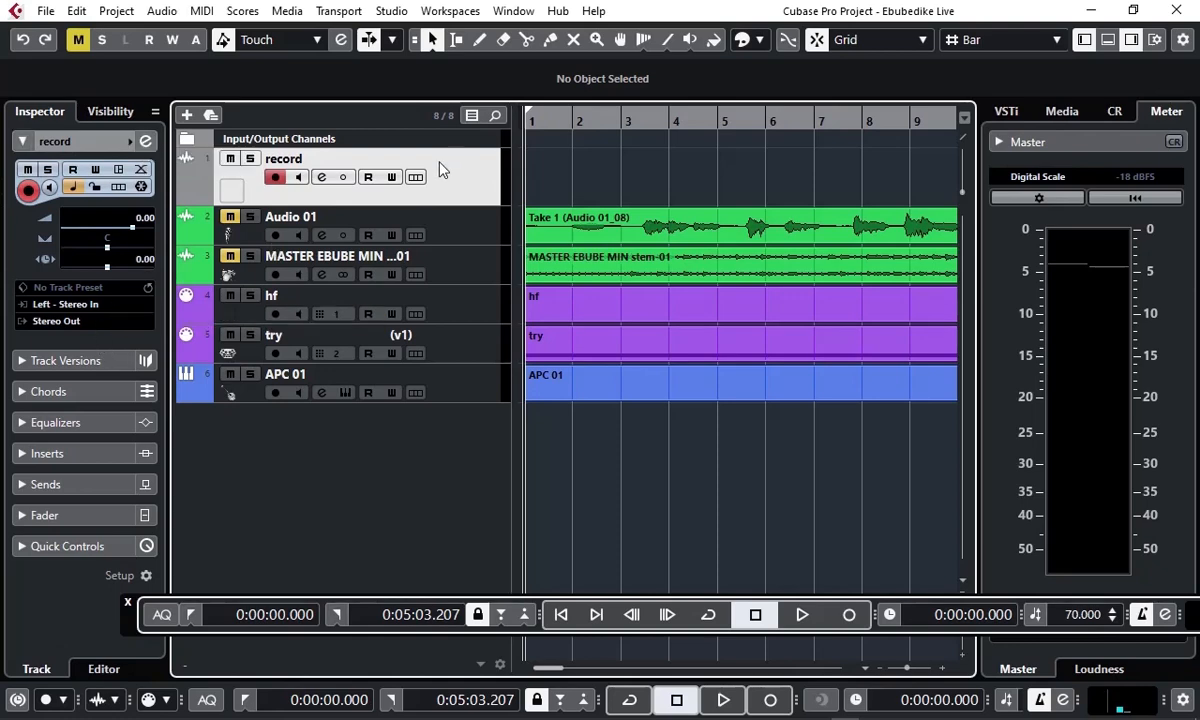
Step: Route the record track's input to the Right channel of Stereo In, and return it to Left
click(86, 305)
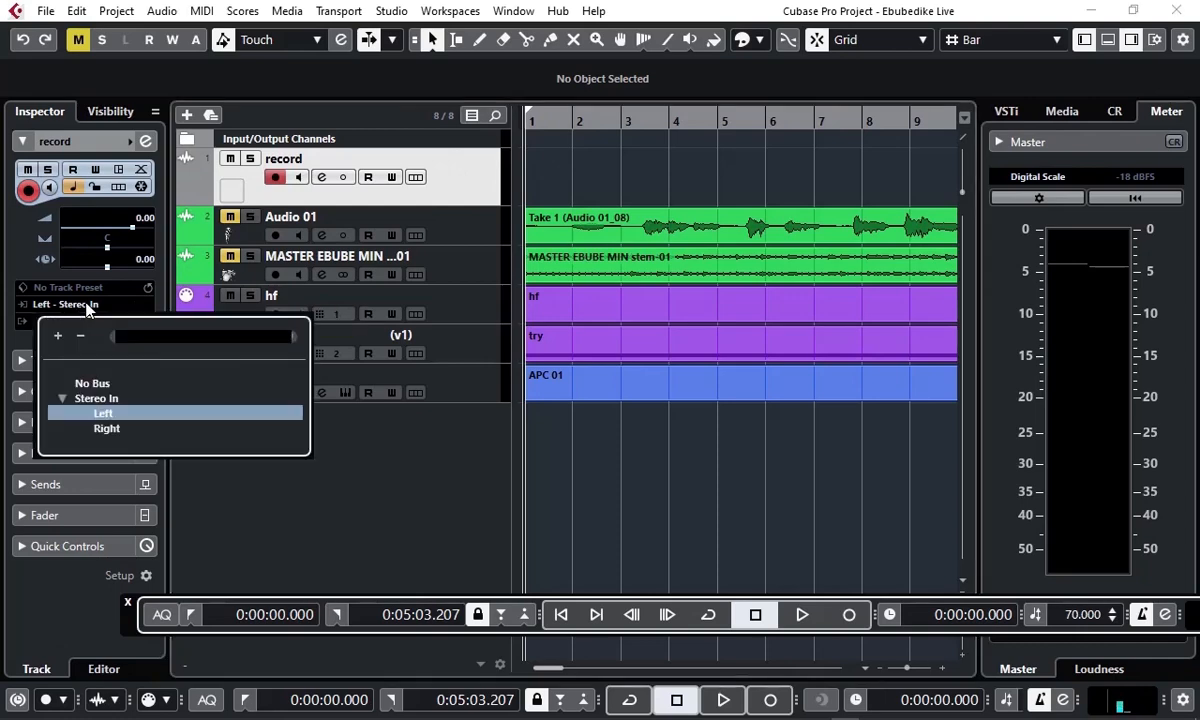
click(107, 430)
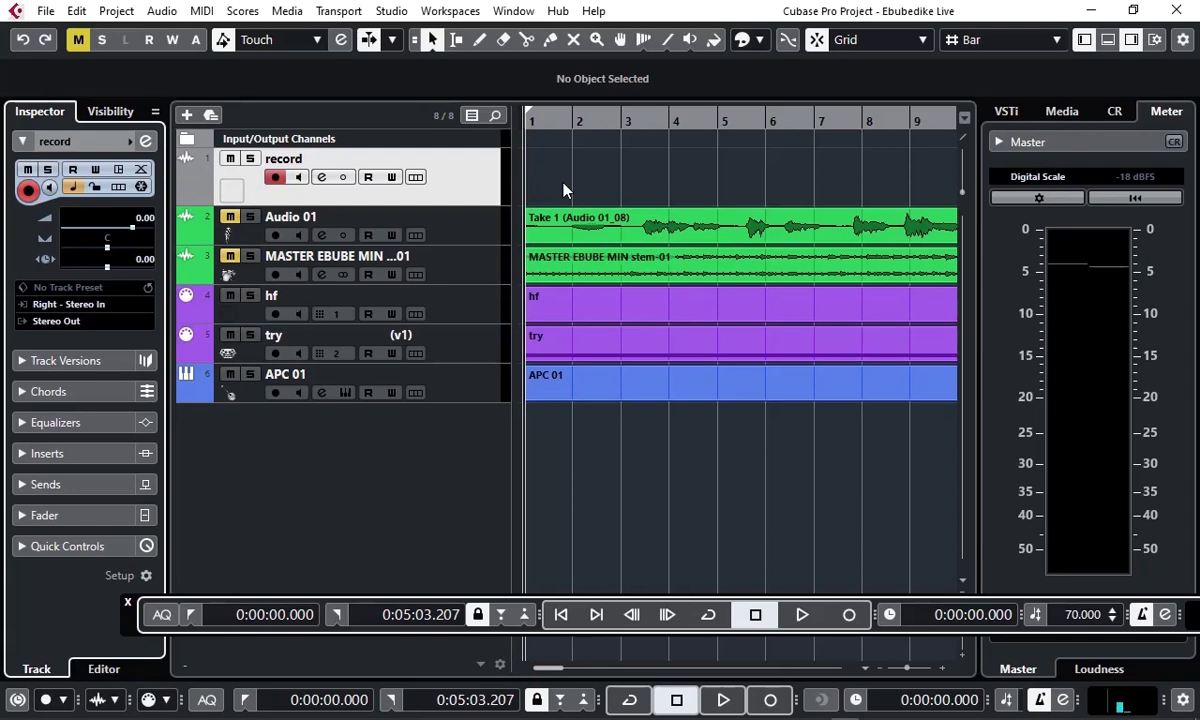
click(71, 306)
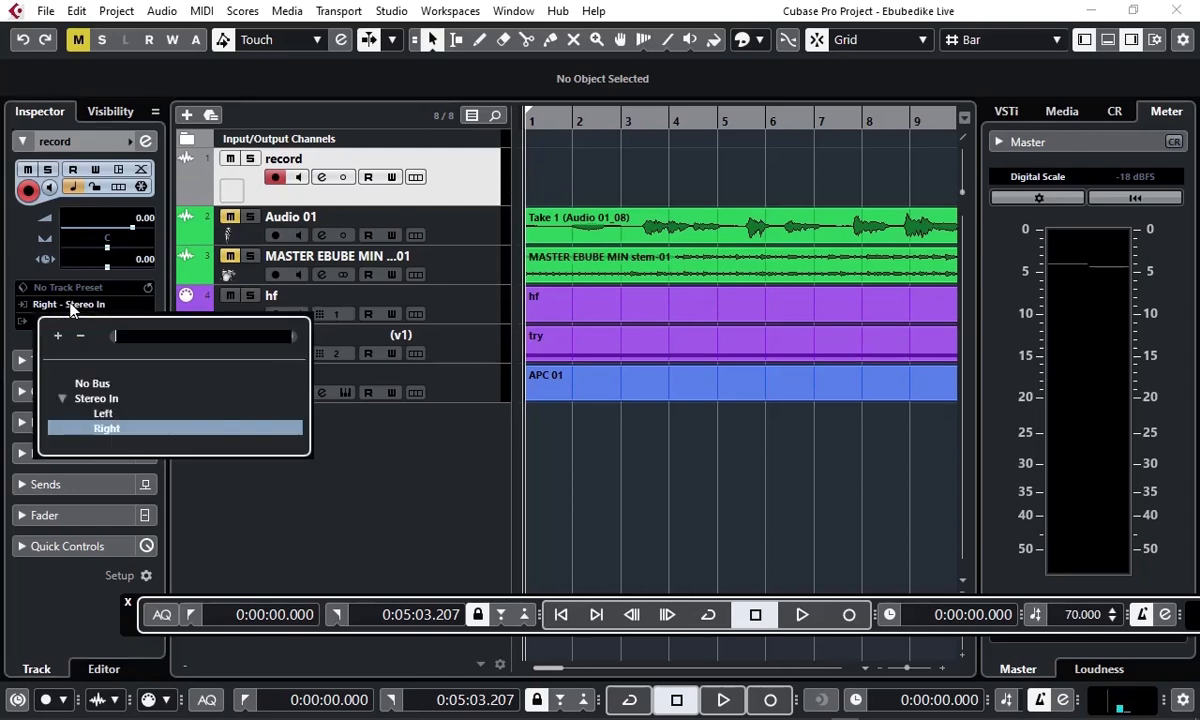
click(104, 414)
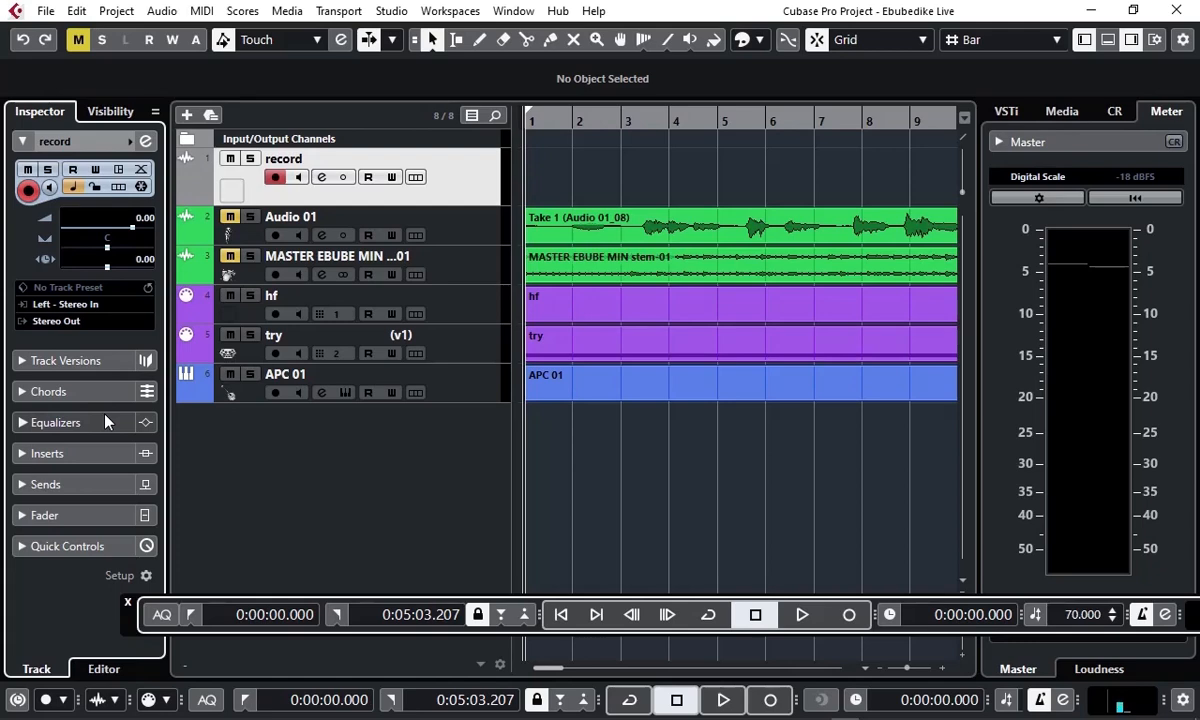
click(110, 310)
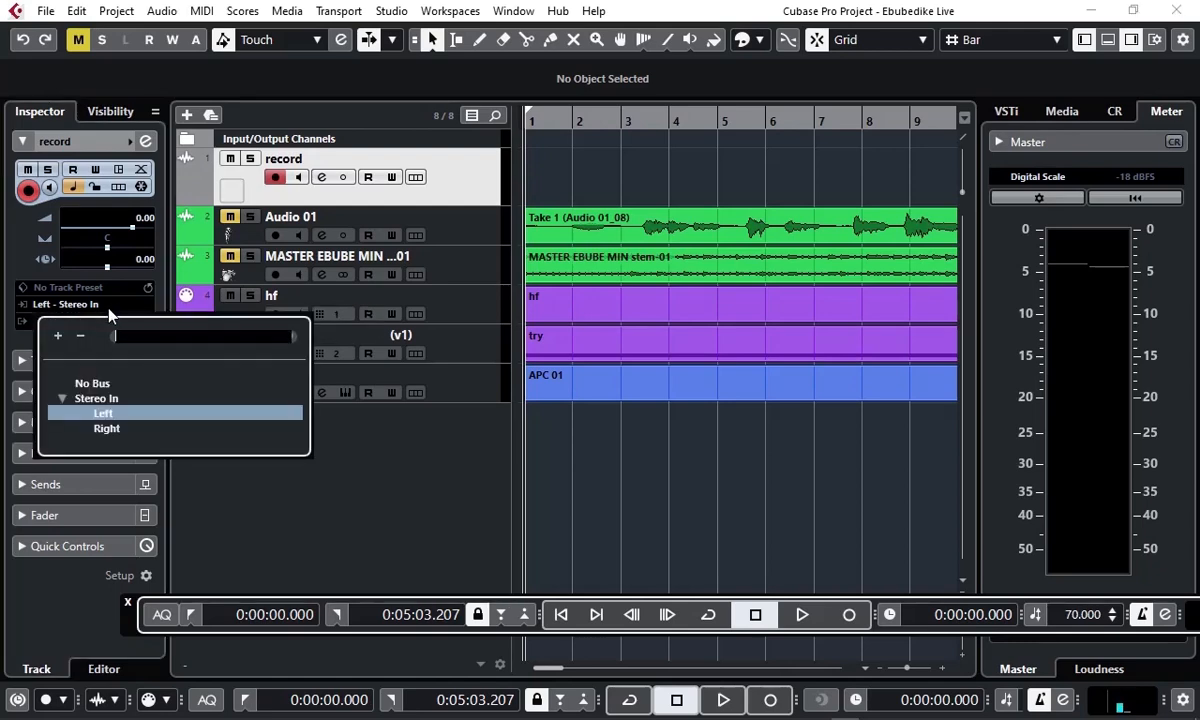
click(110, 416)
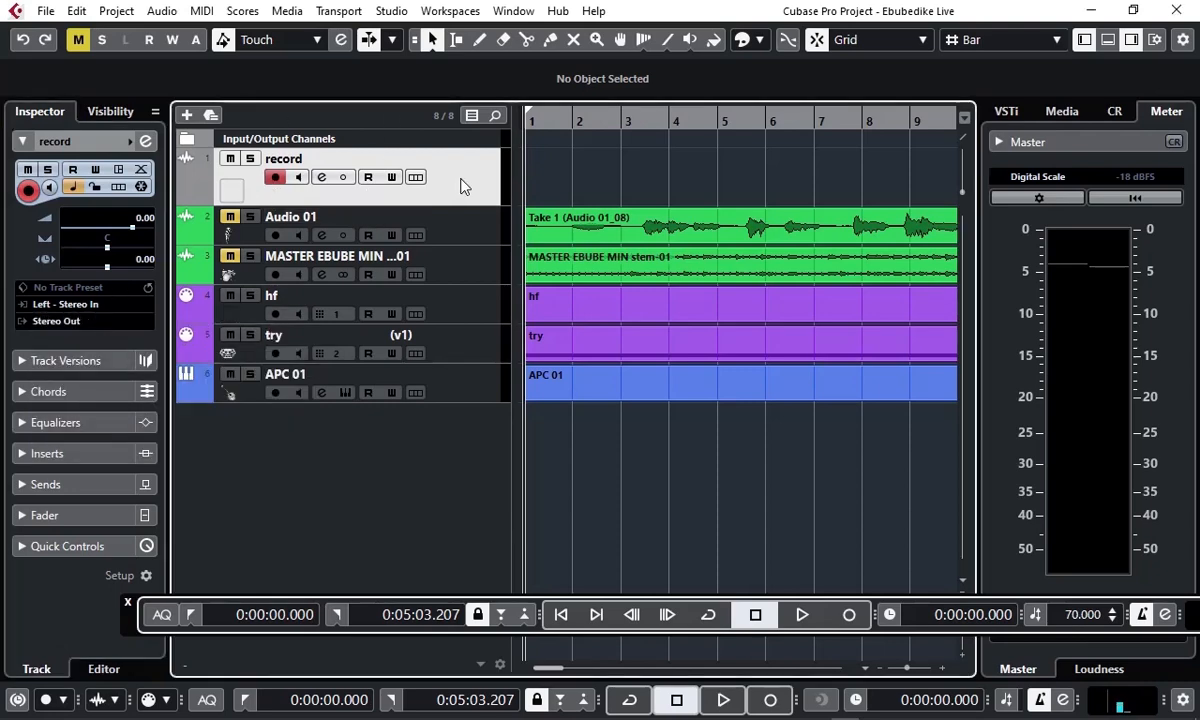
Step: Briefly monitor the record track's input, and examine the Common Record Modes options
click(298, 178)
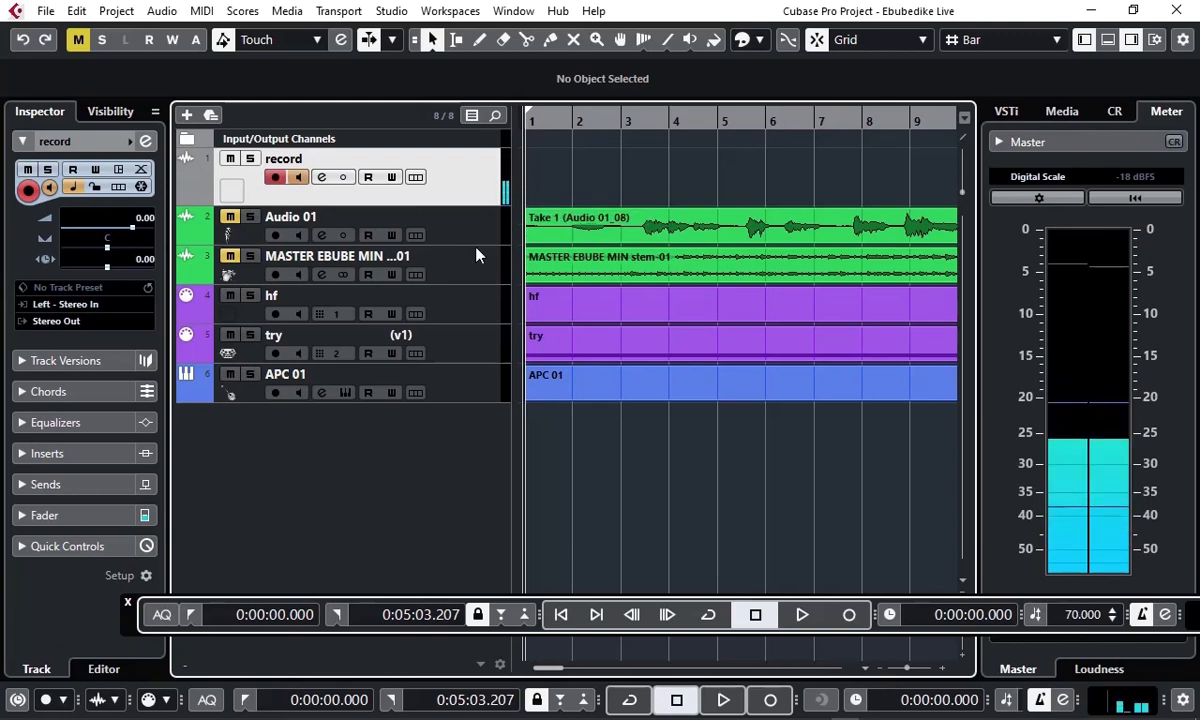
click(299, 178)
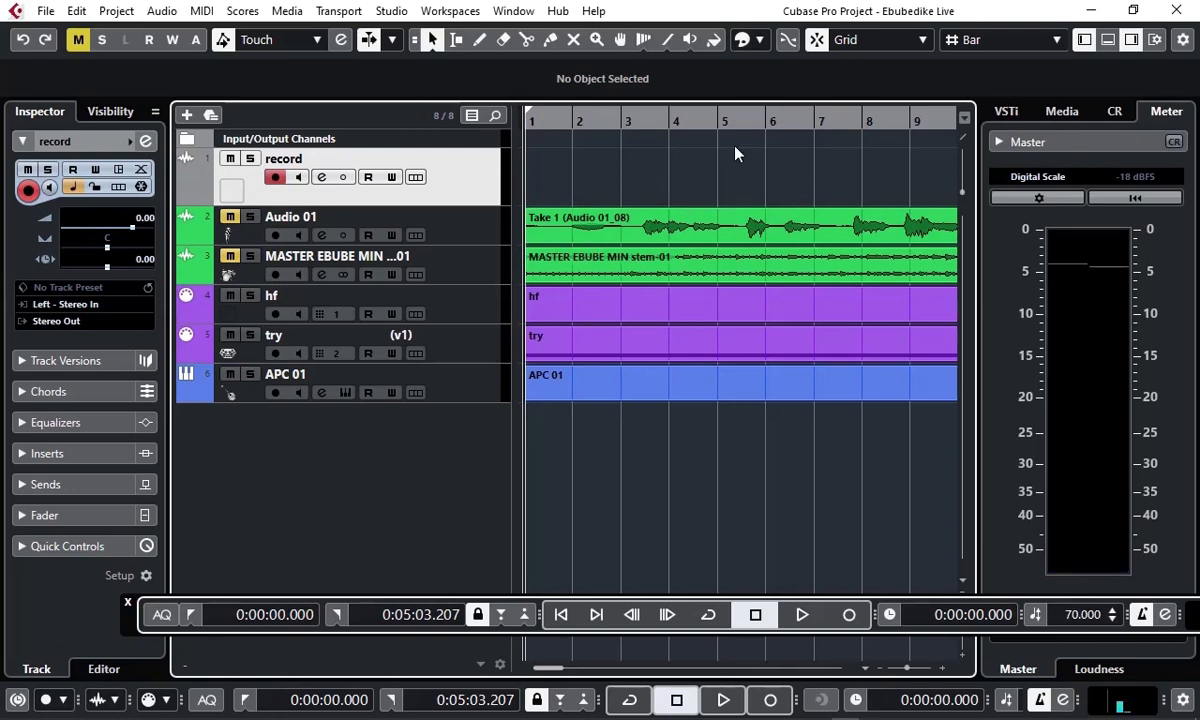
click(63, 701)
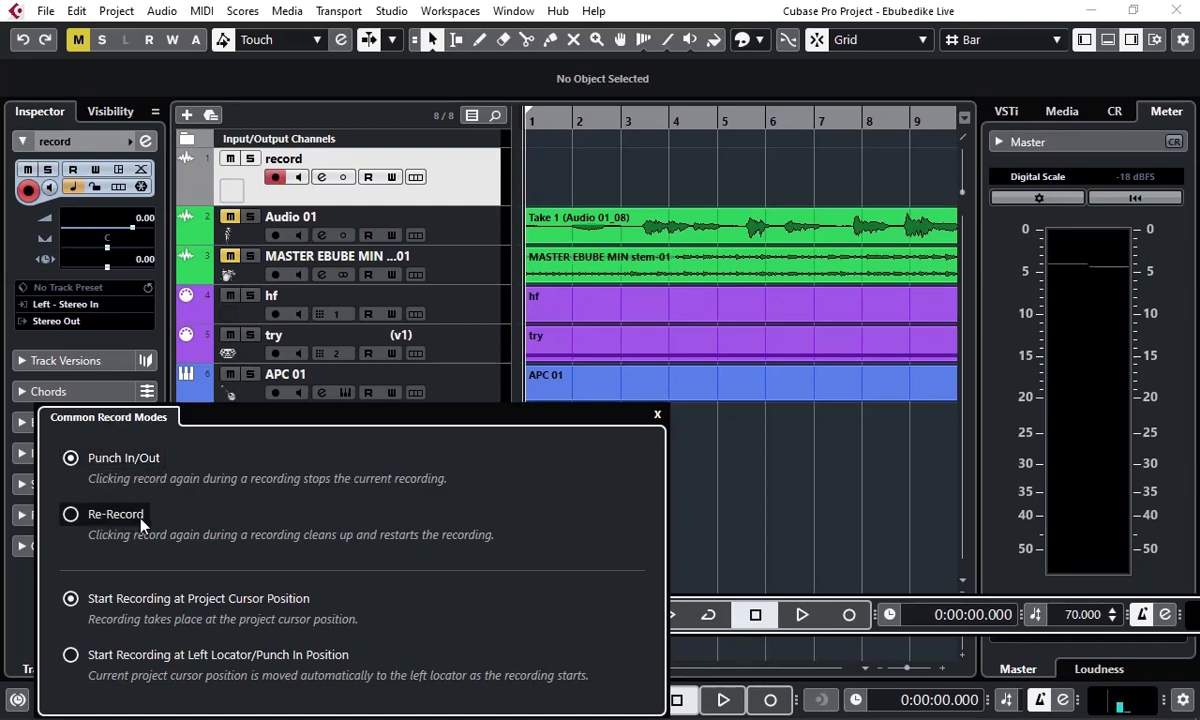
click(657, 415)
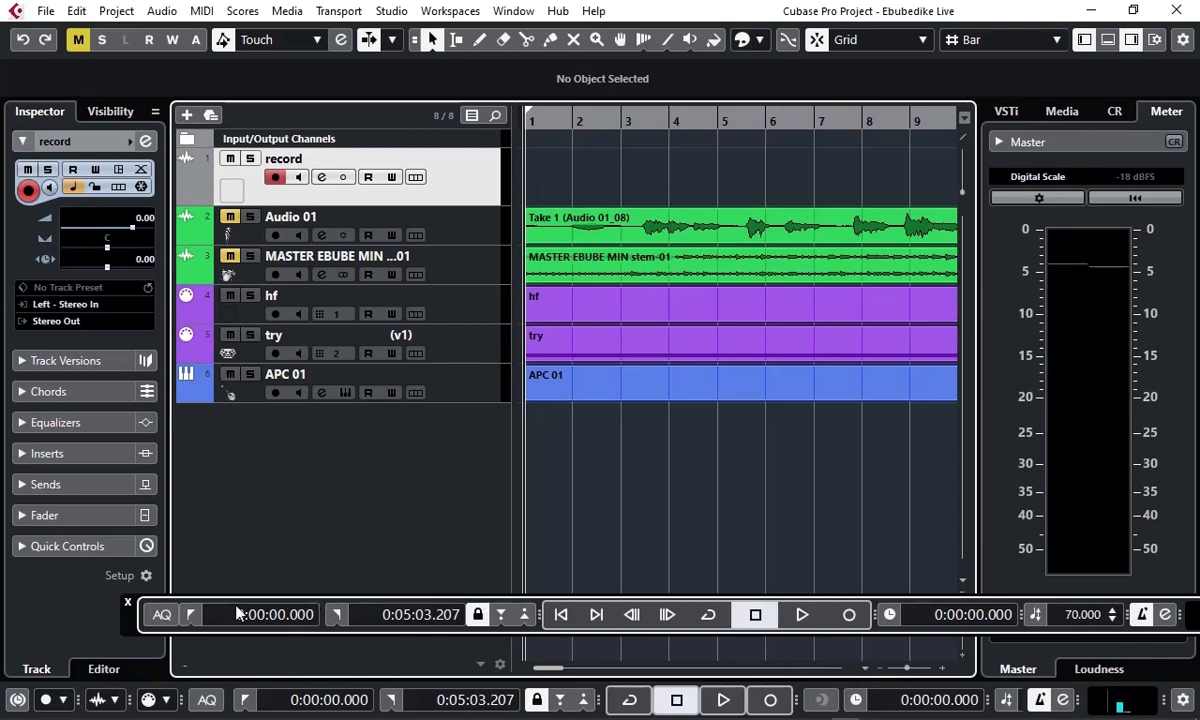
Step: Reposition the floating transport, record a short take on the record track from the project start, and undo that recording
drag(115, 625, 78, 616)
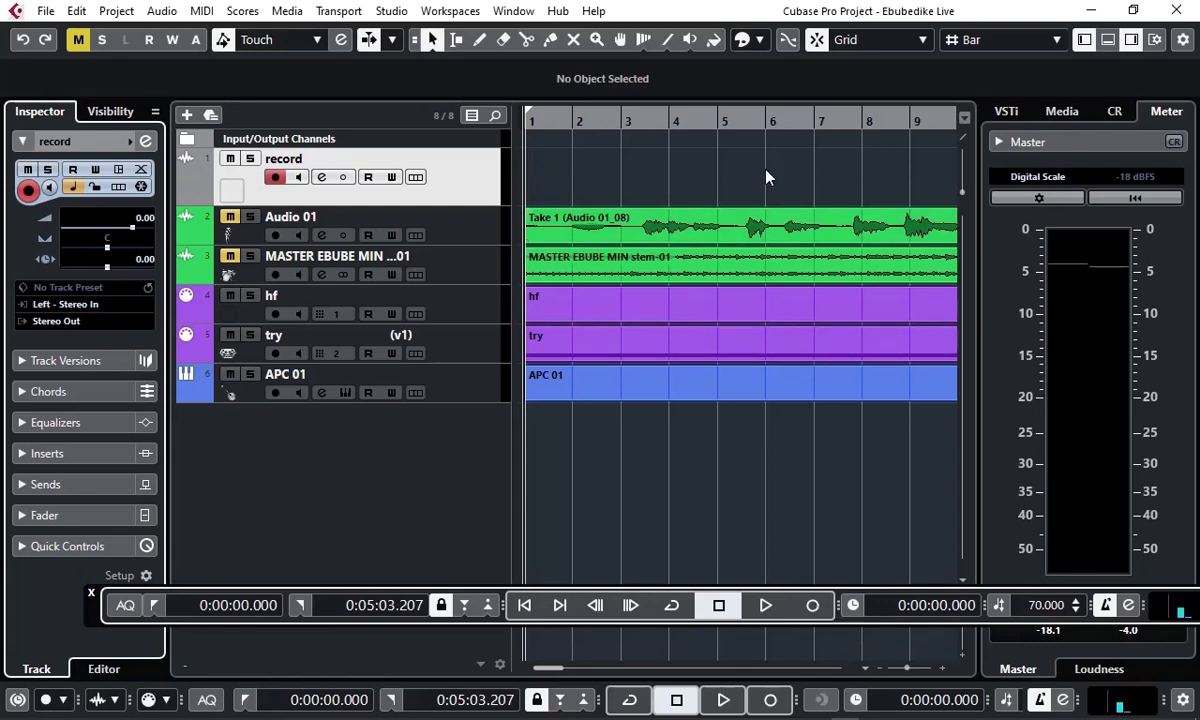
click(812, 606)
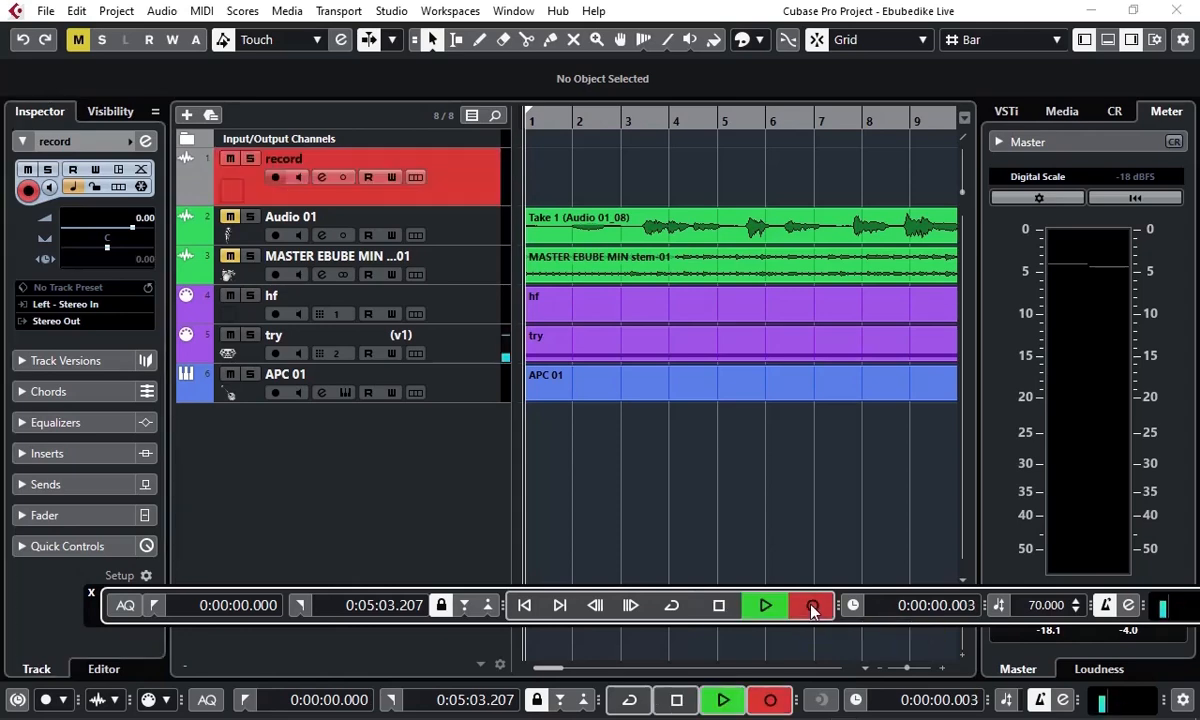
click(719, 605)
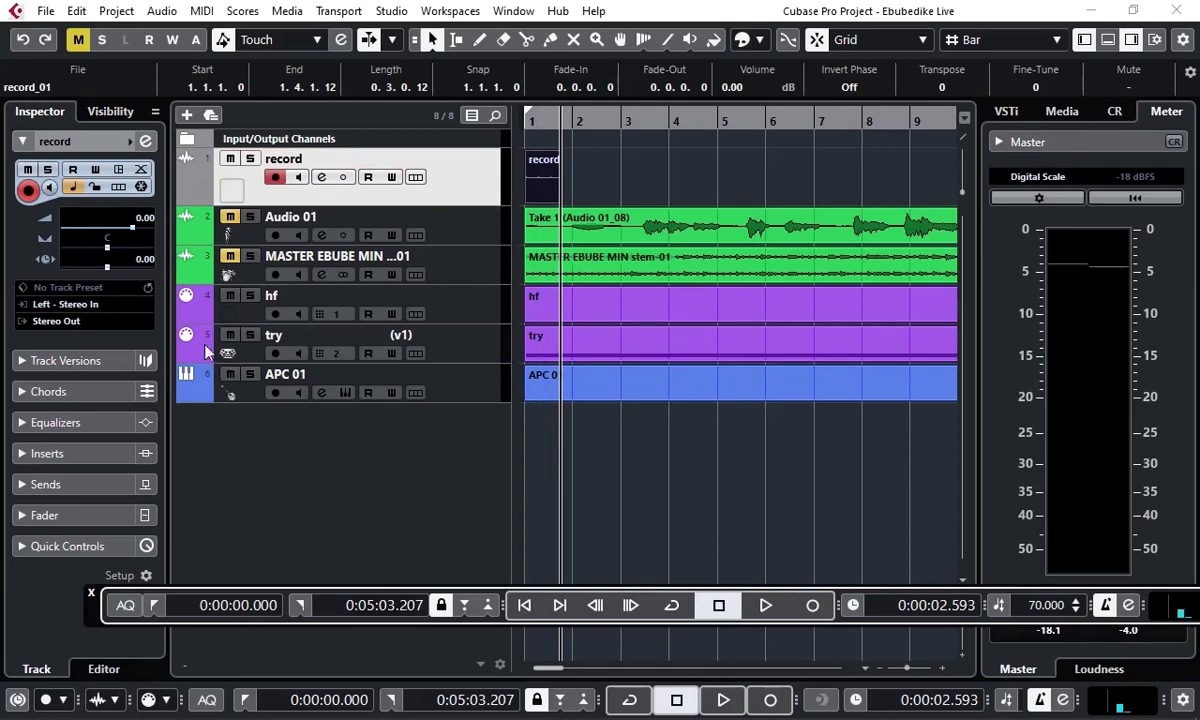
click(524, 605)
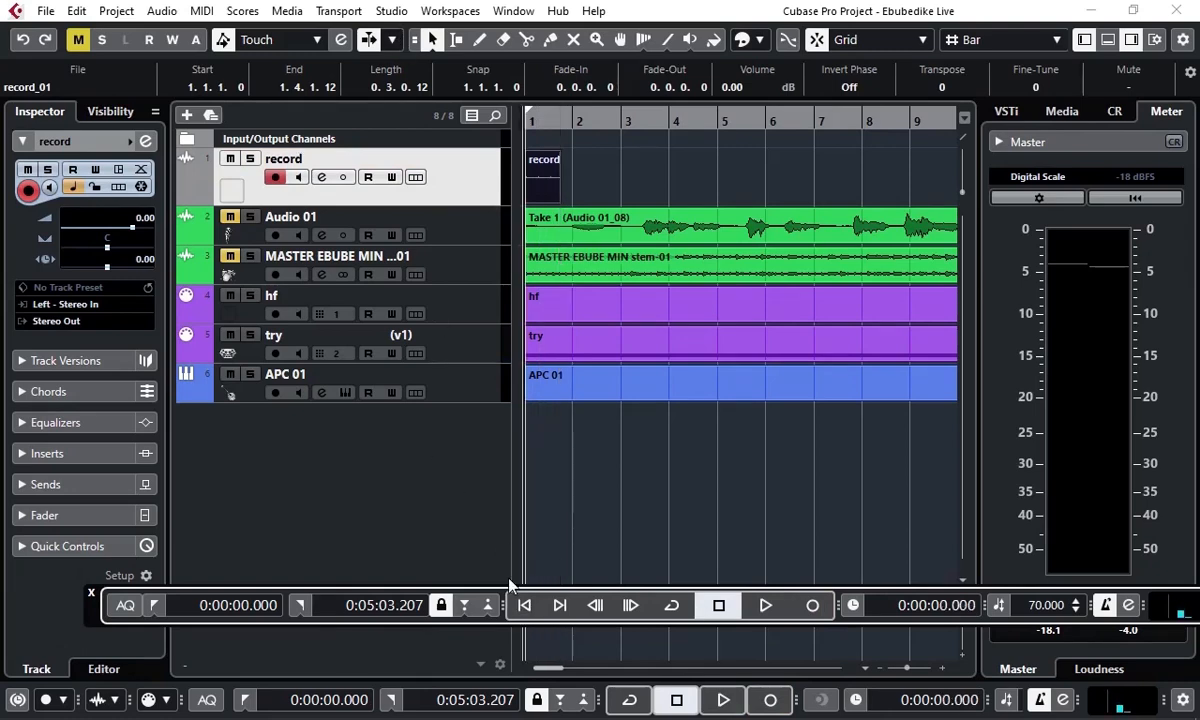
click(77, 13)
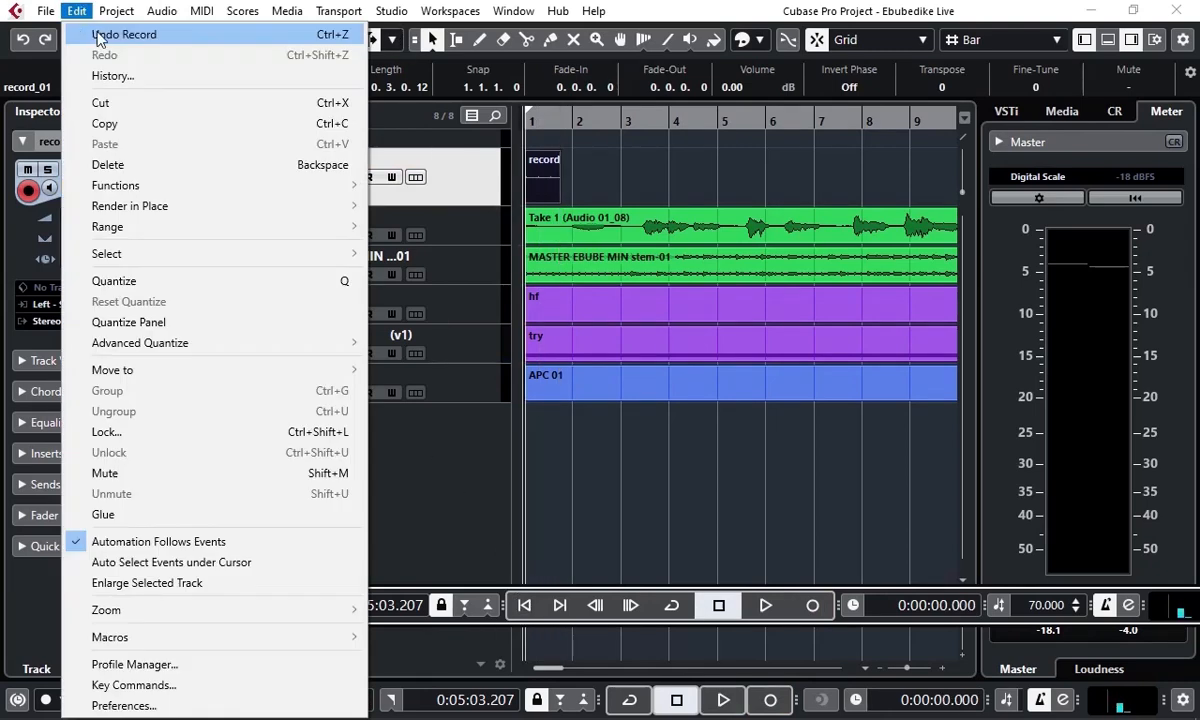
click(120, 34)
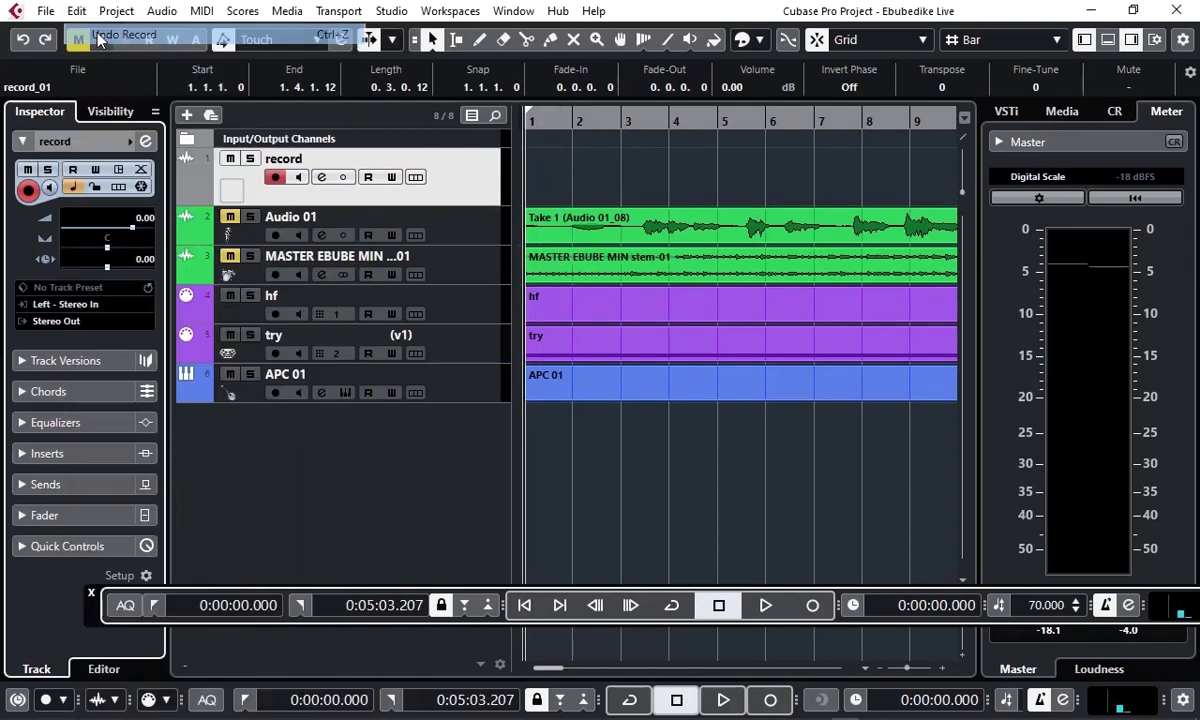
Step: Turn off the metronome click and record a take of about 12 seconds on the record track from the project start
click(1036, 697)
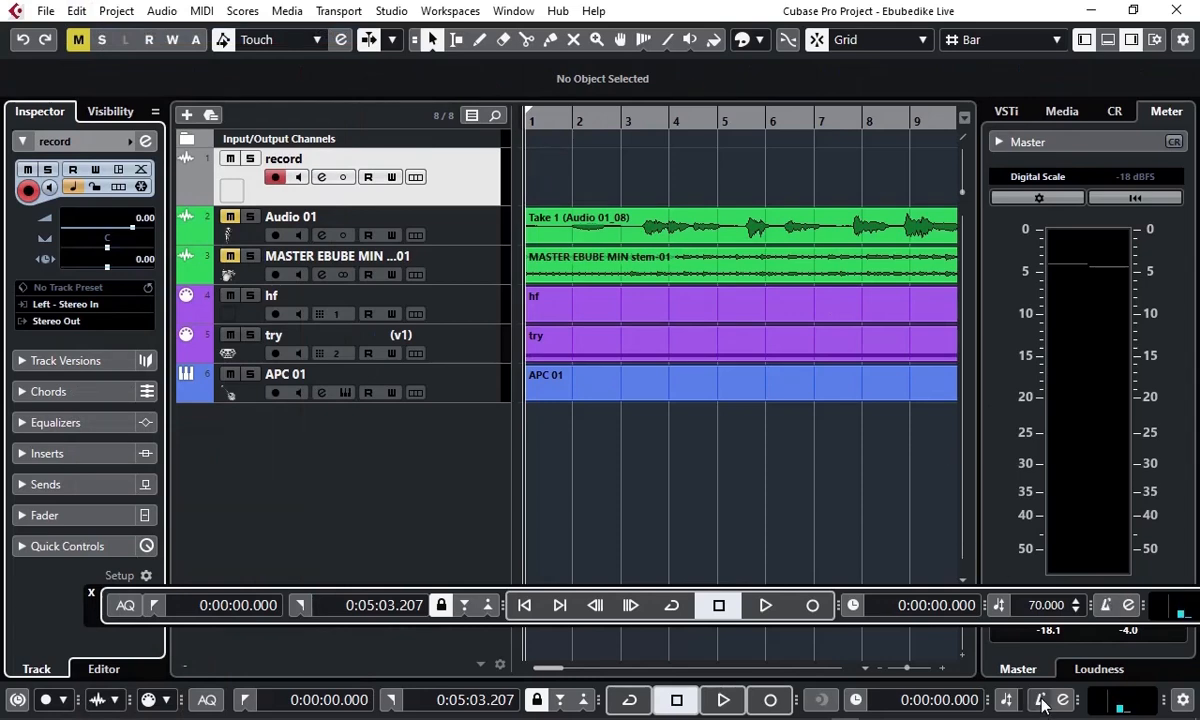
click(812, 605)
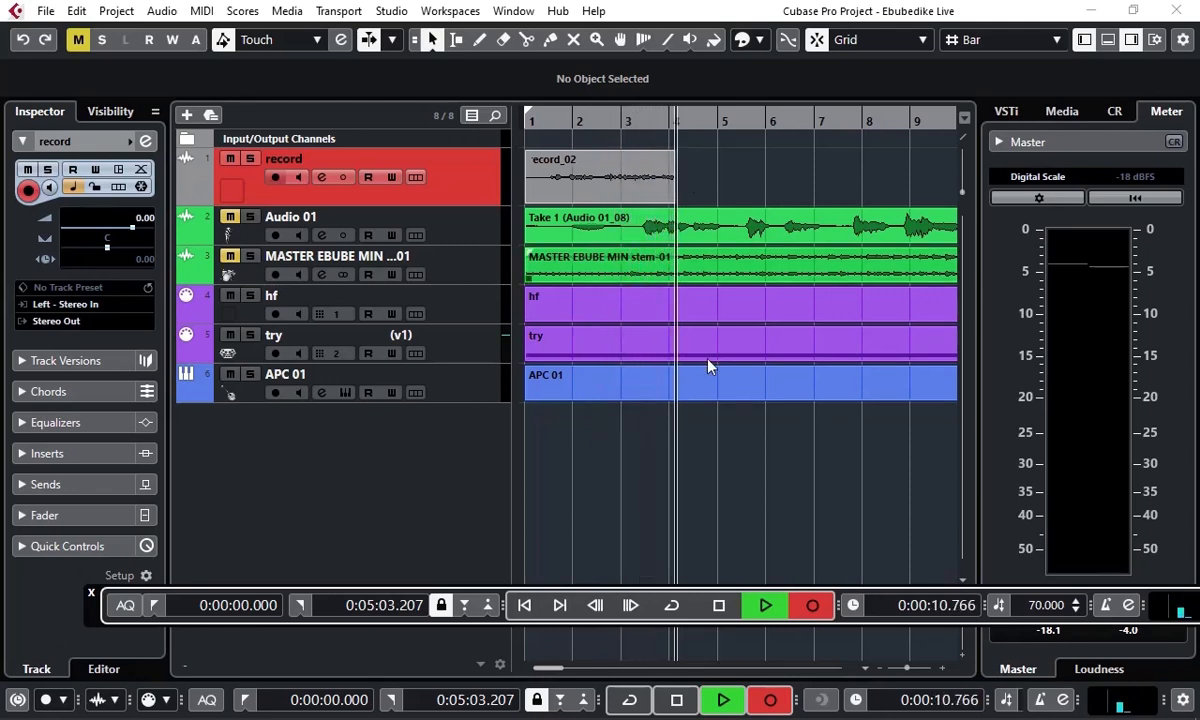
click(718, 605)
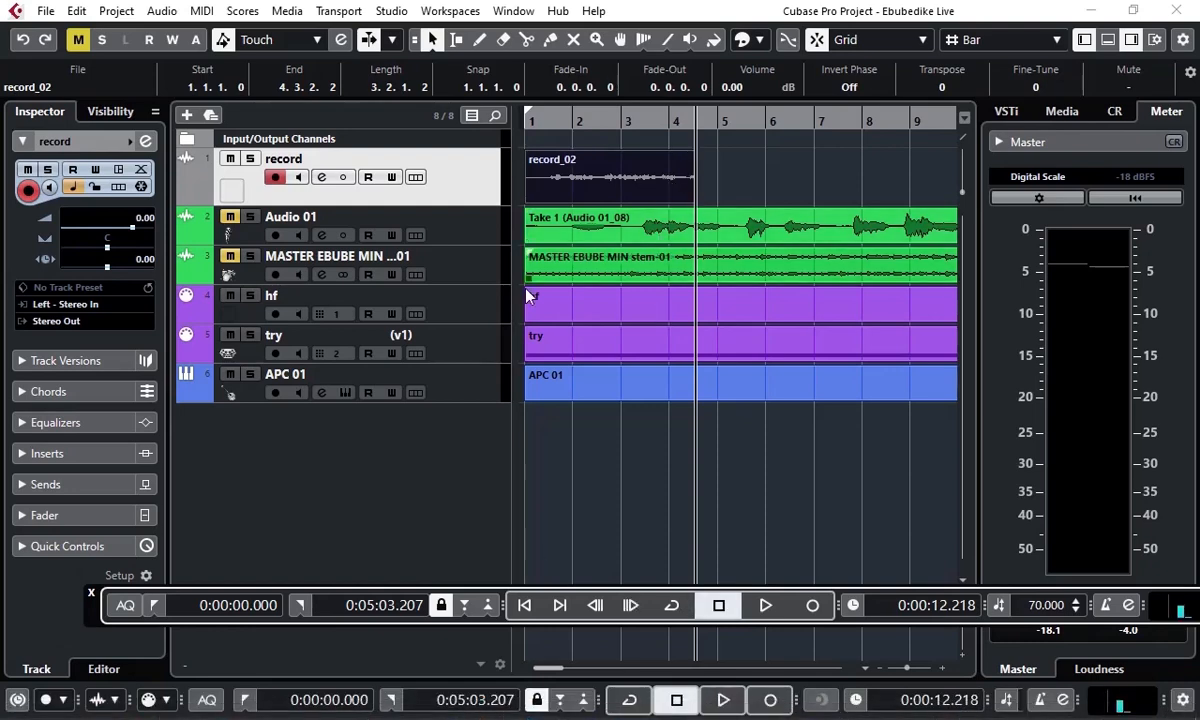
Step: Review the Punch In/Out option in Common Record Modes, and place the project cursor at bar 2
click(46, 701)
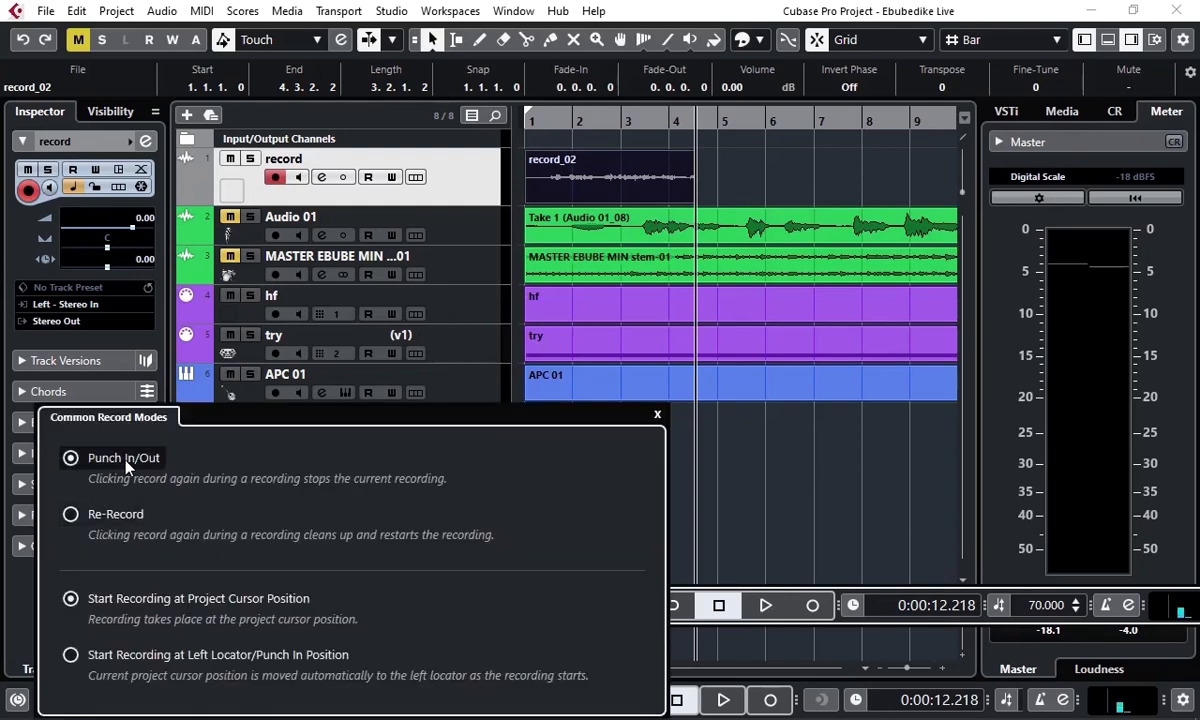
click(657, 416)
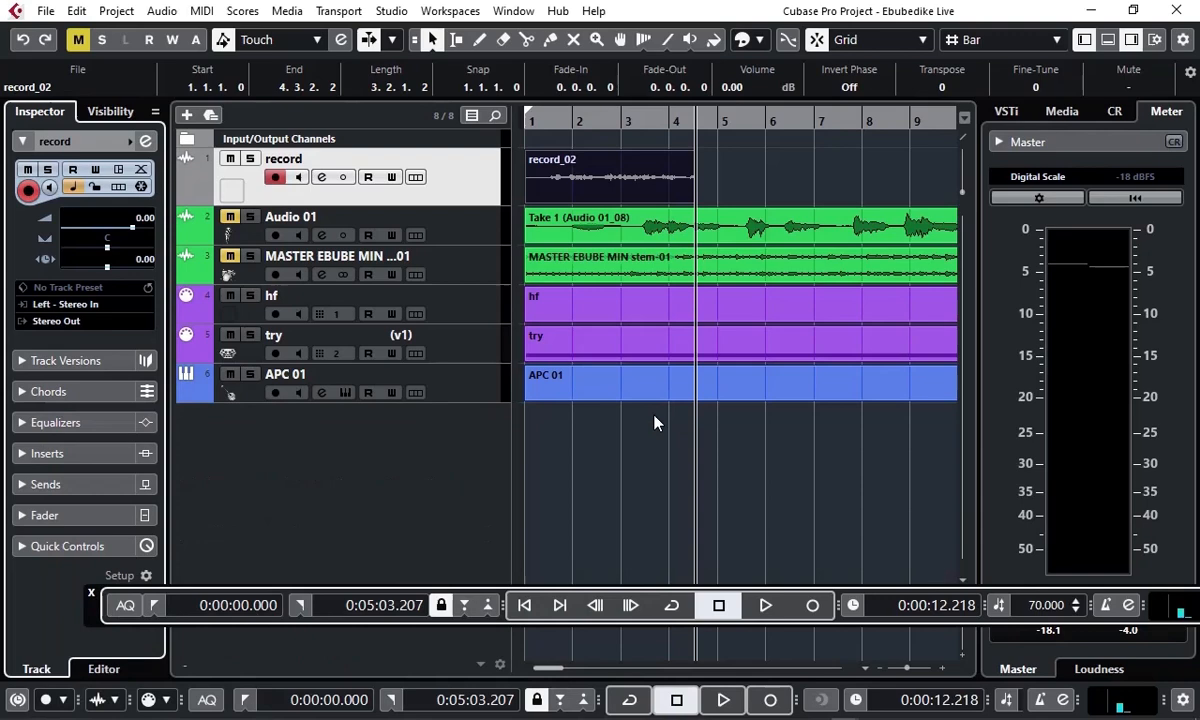
click(590, 124)
click(612, 196)
click(707, 174)
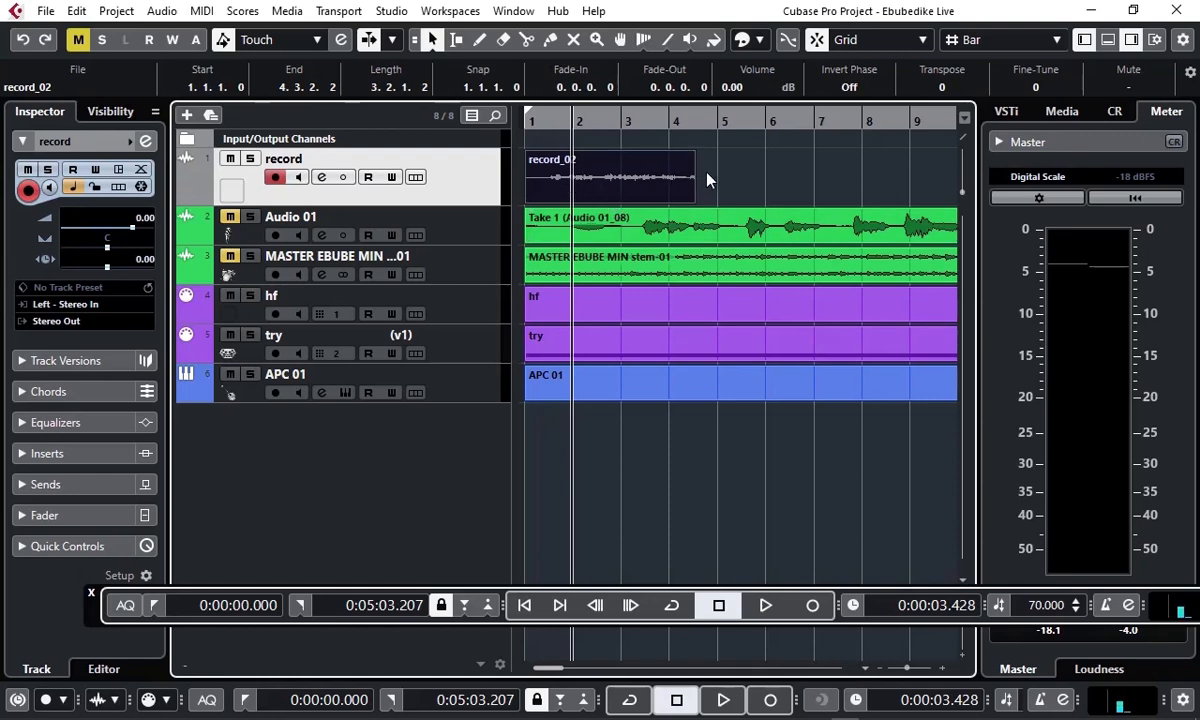
Step: Start playback, mute the record track, and punch in a new recording on it just after bar 6
click(766, 607)
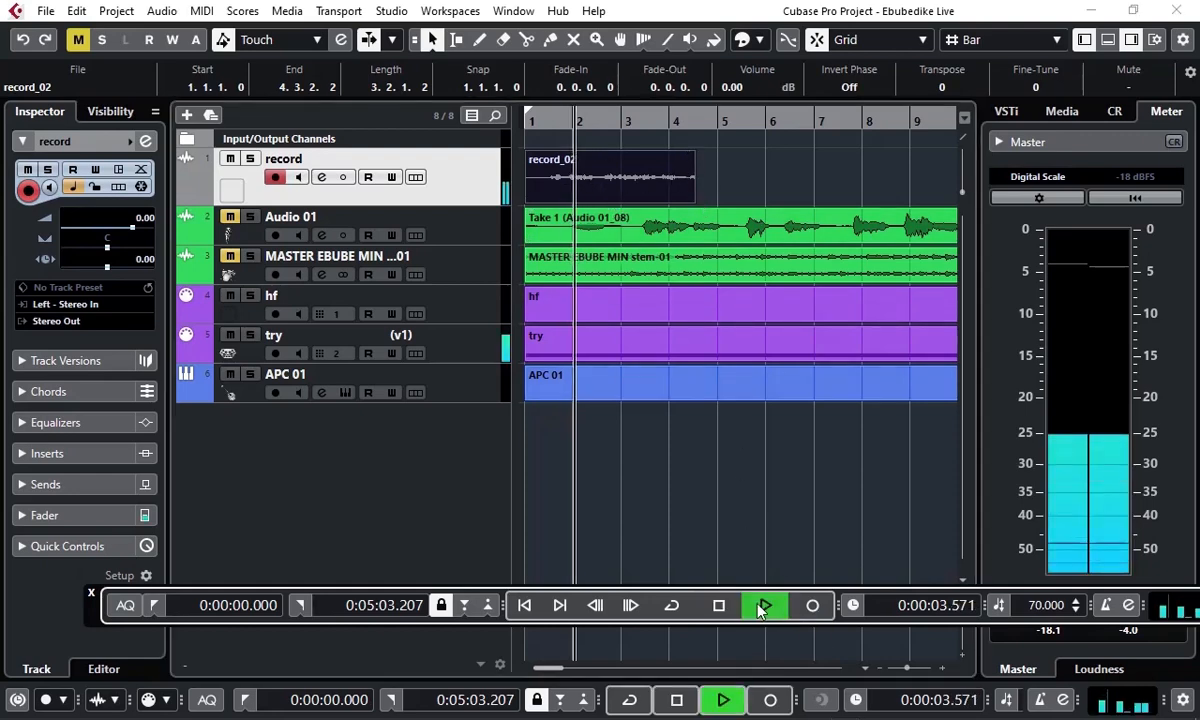
click(231, 159)
click(607, 169)
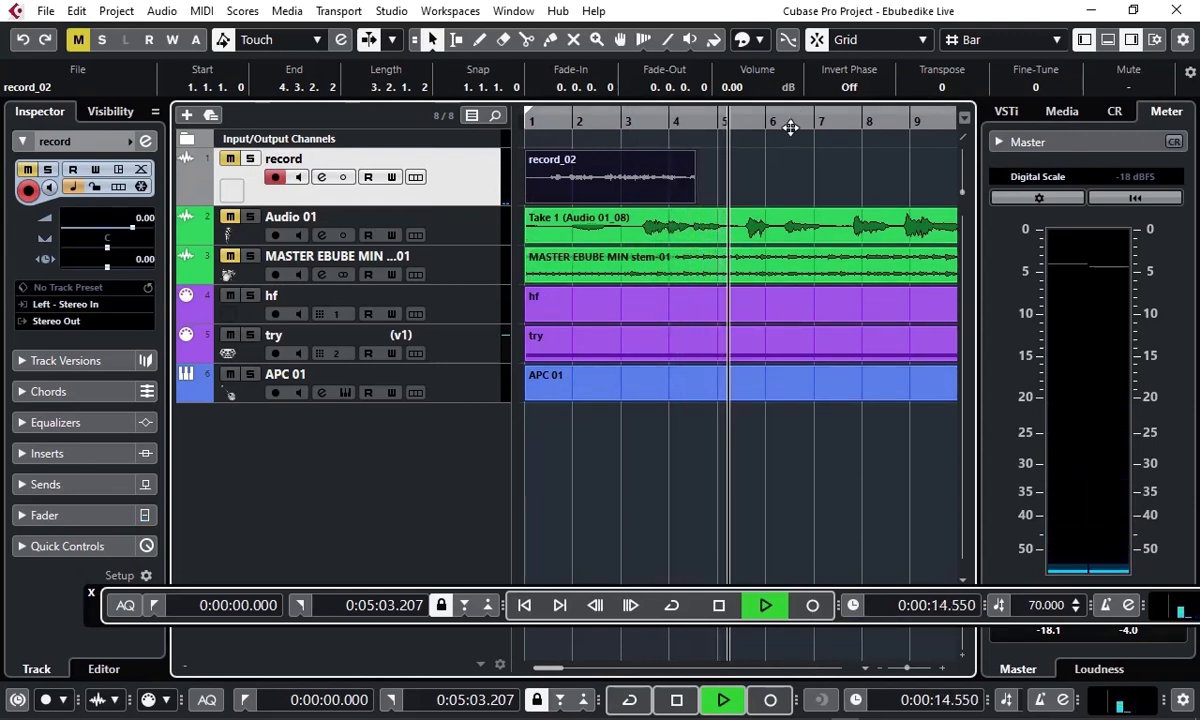
click(813, 606)
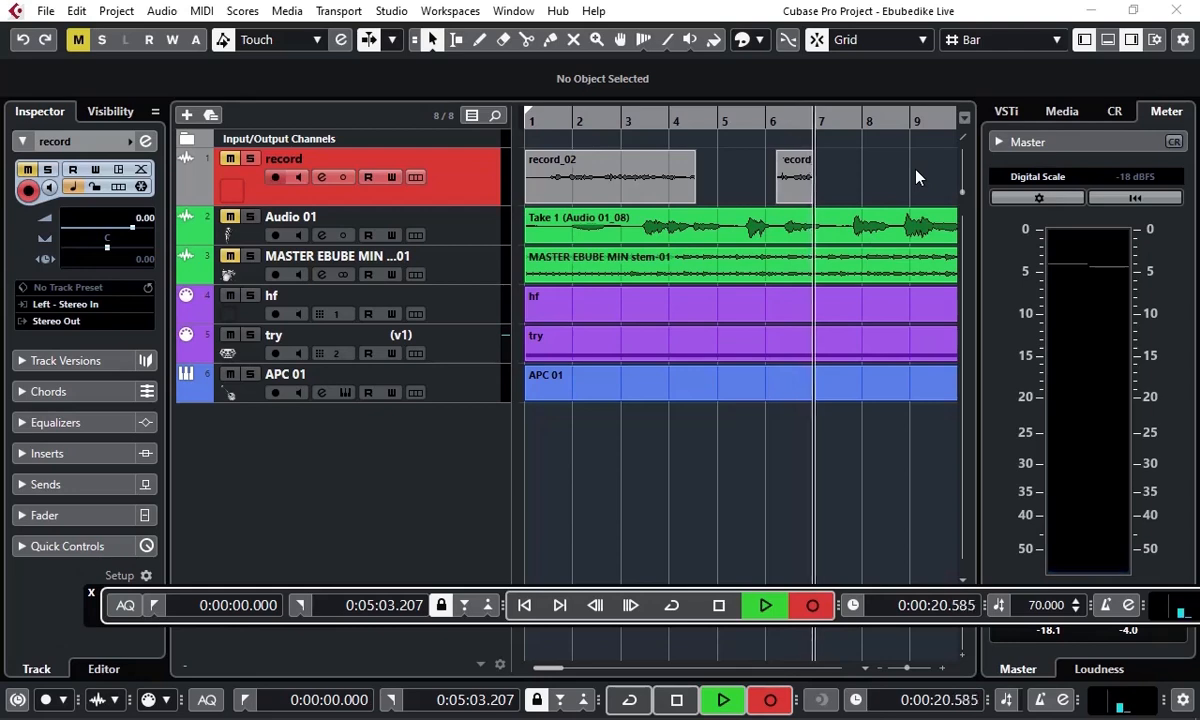
Step: Finish the running take on the record track, punch in and out for another take around bars 9 to 10, and stop playback
click(813, 606)
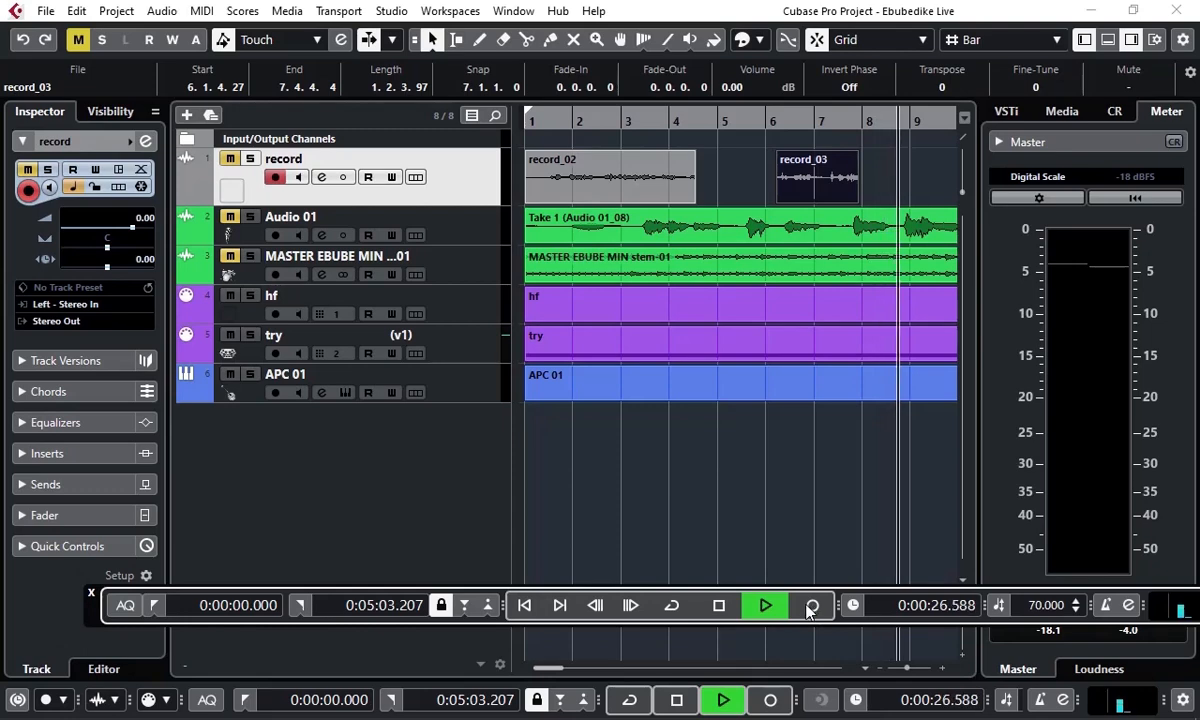
click(810, 607)
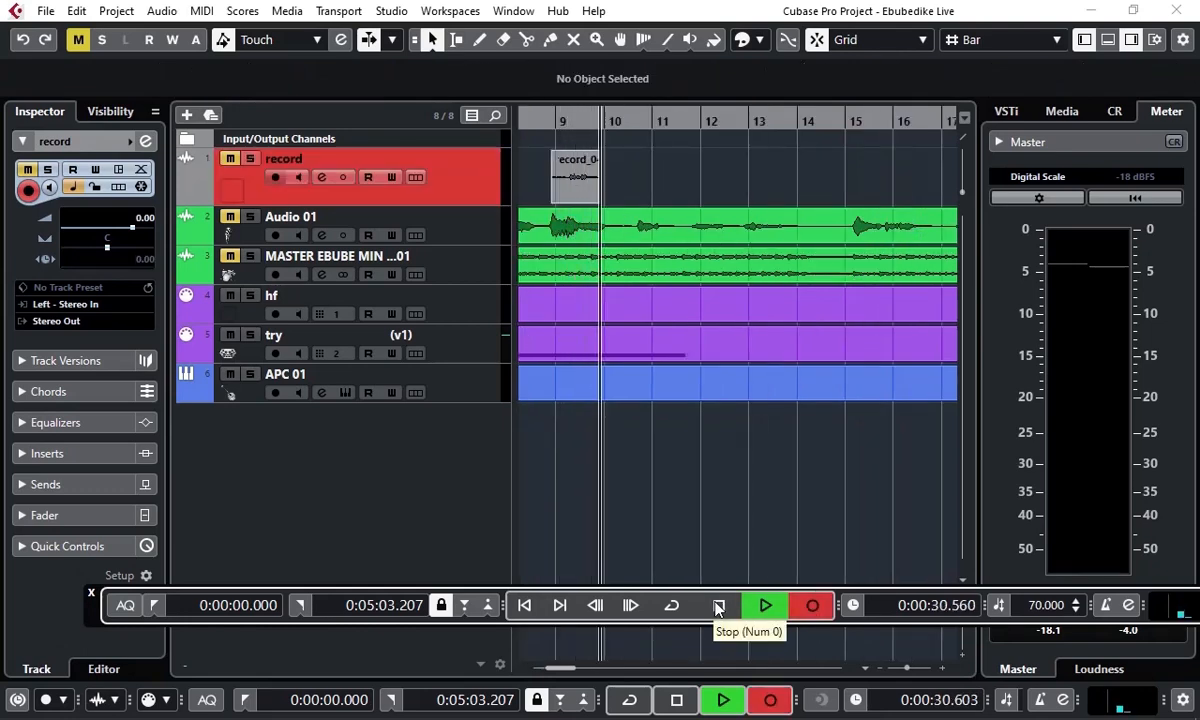
click(812, 607)
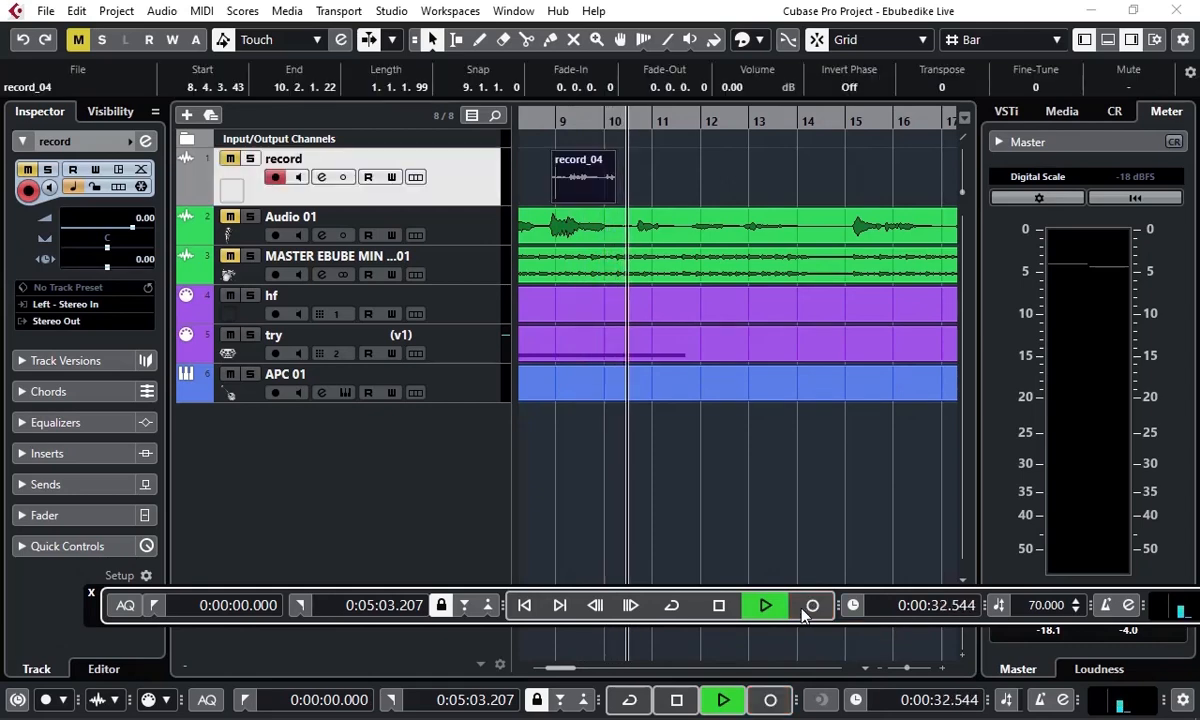
click(718, 606)
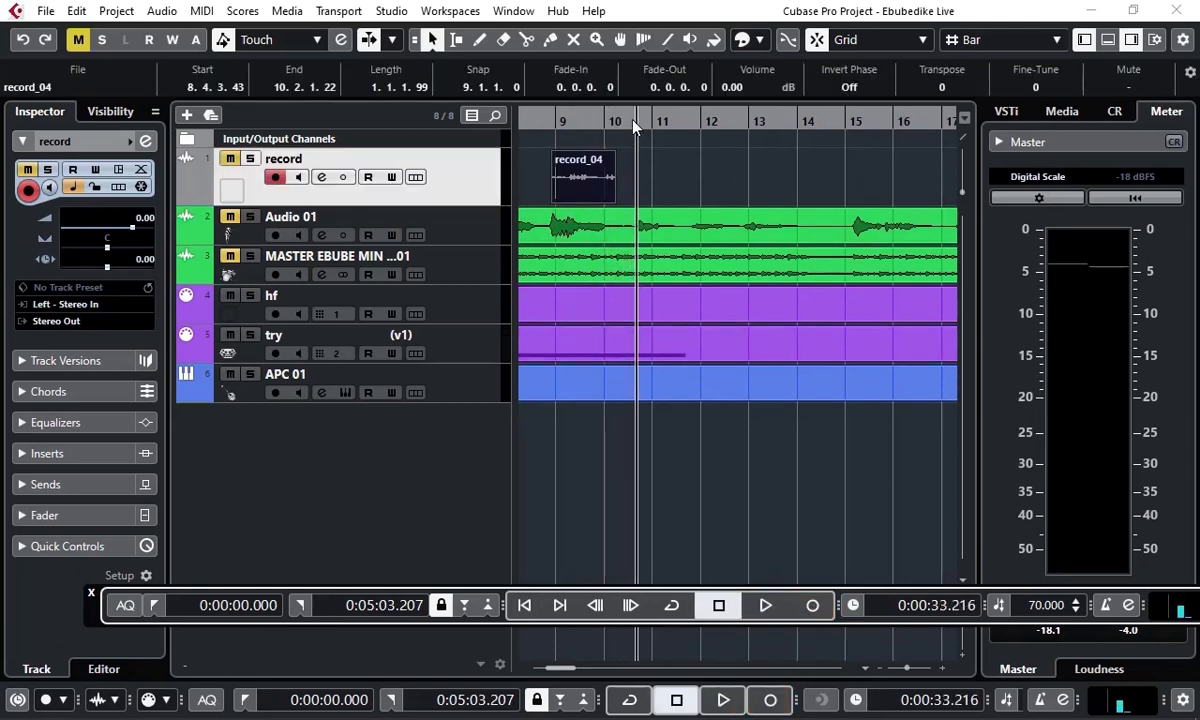
Step: Move the project cursor back to the start of the project
drag(611, 119, 508, 134)
click(553, 140)
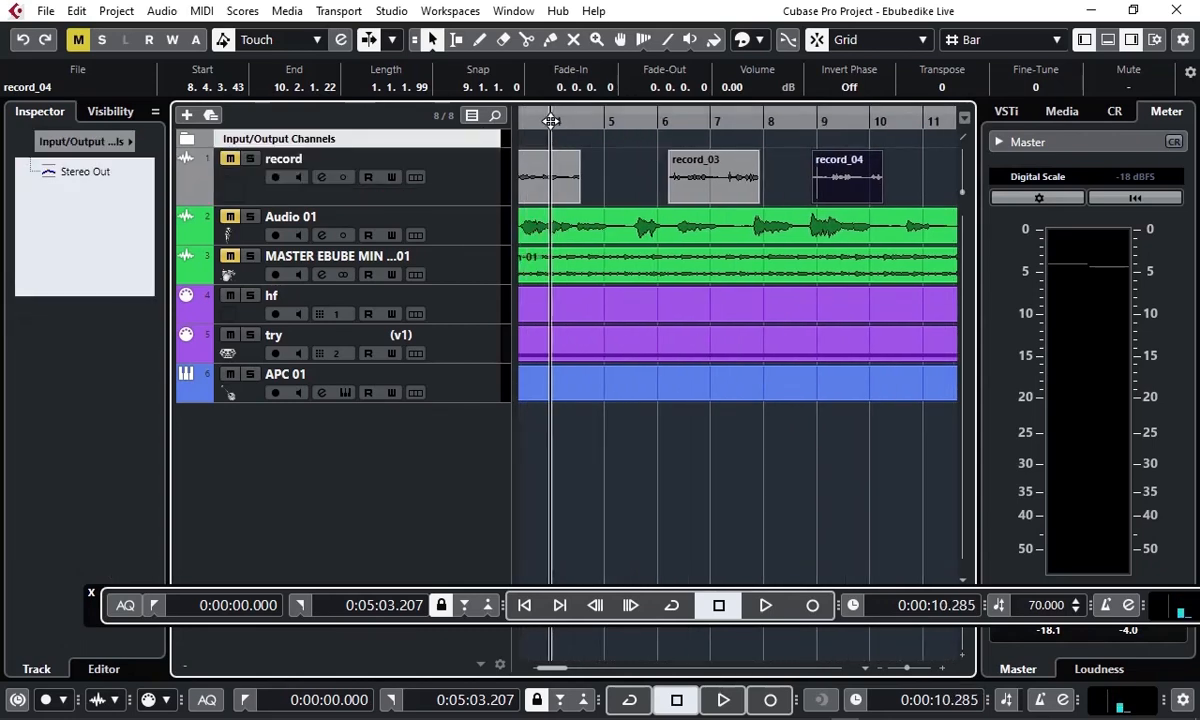
drag(551, 119, 500, 130)
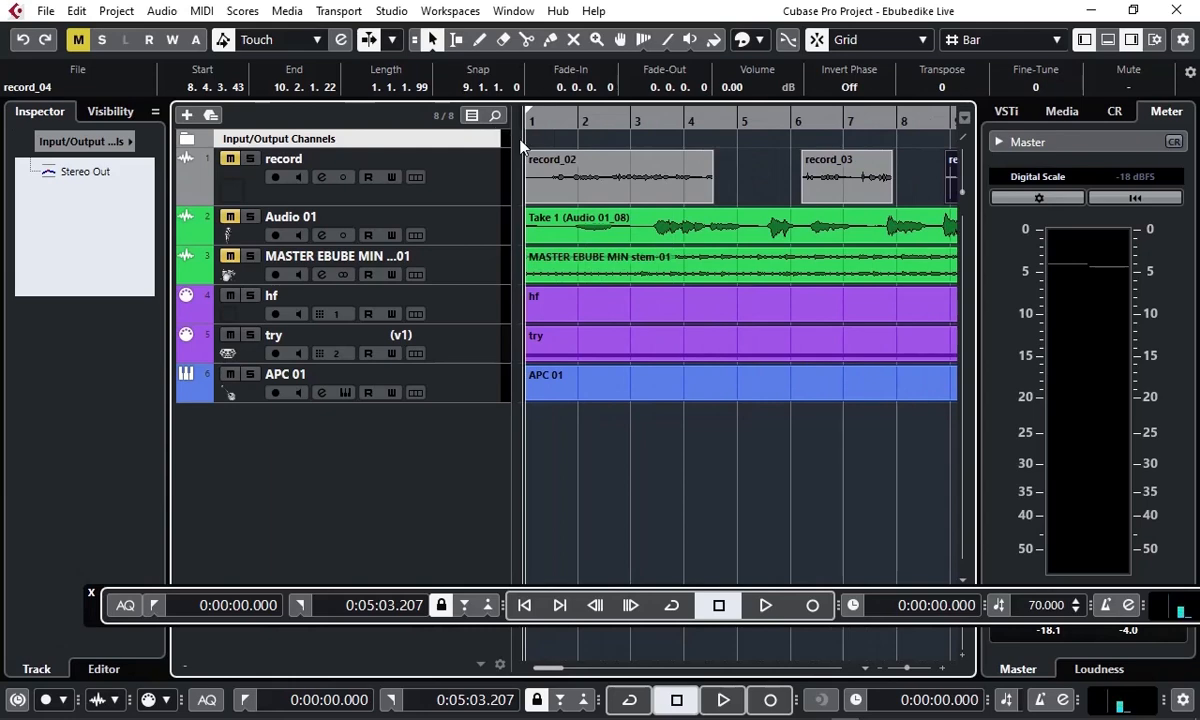
Step: Undo the recordings one by one until the record track is empty
click(76, 12)
click(100, 34)
click(76, 12)
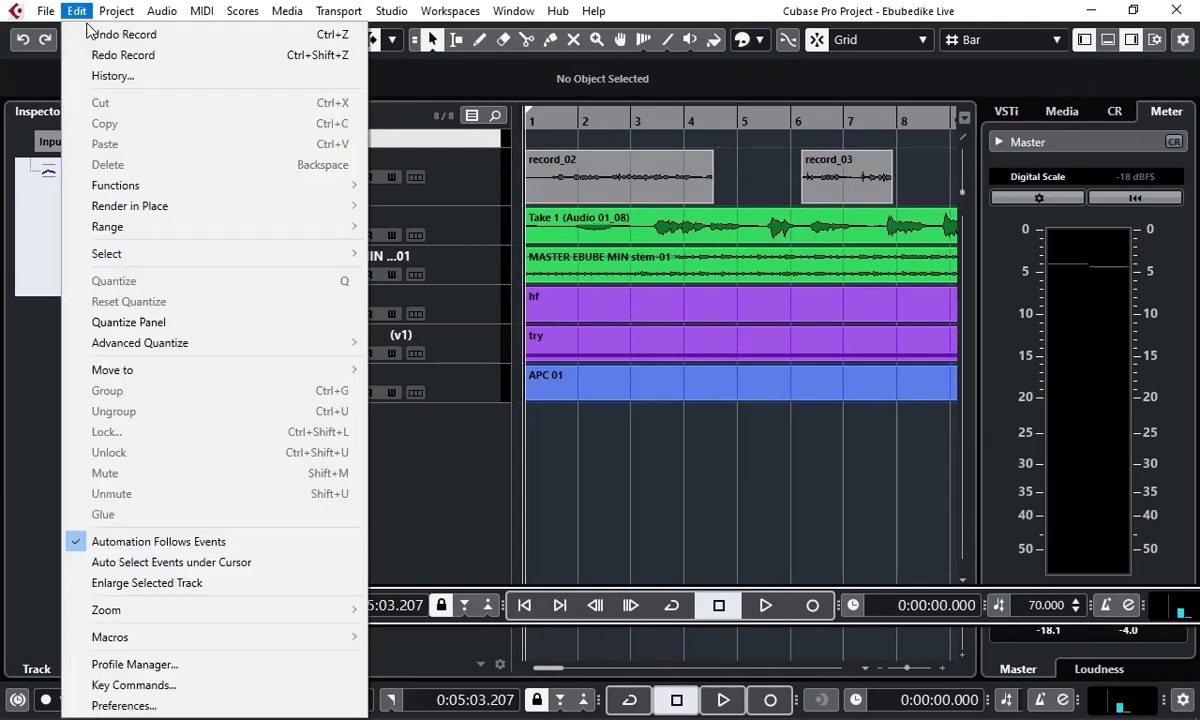
click(90, 35)
click(76, 12)
click(92, 33)
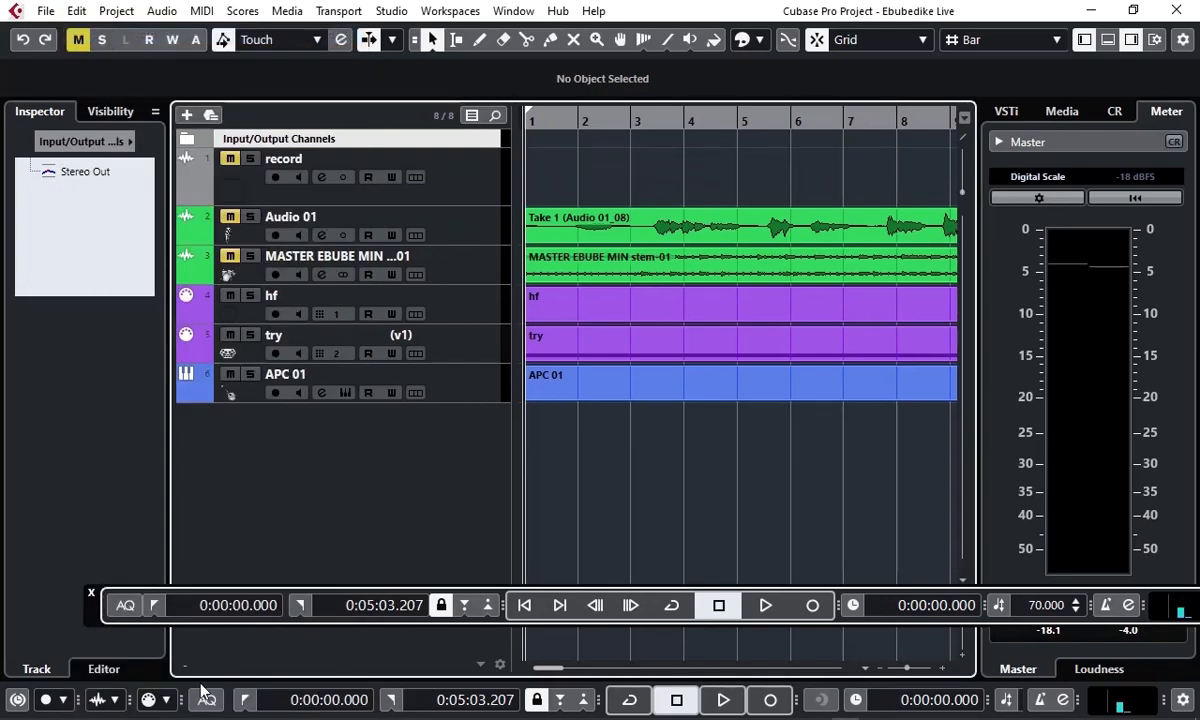
Step: Select the record track and set the common record mode to Re-Record
click(110, 111)
click(48, 111)
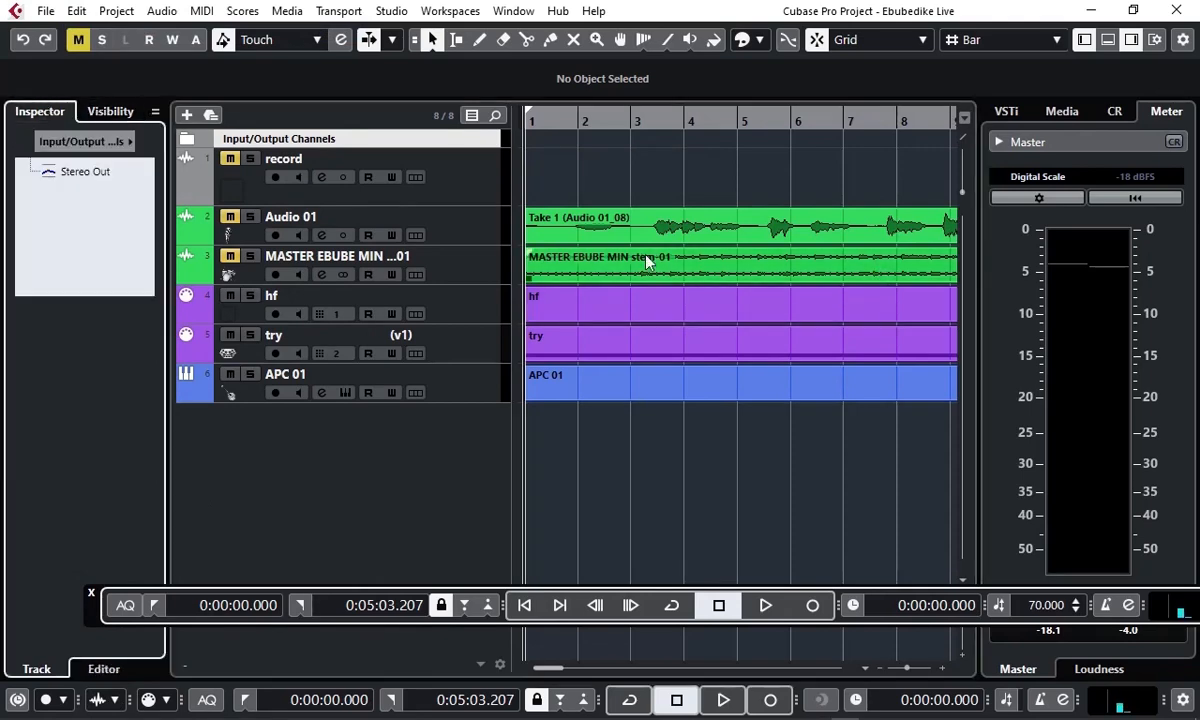
click(430, 165)
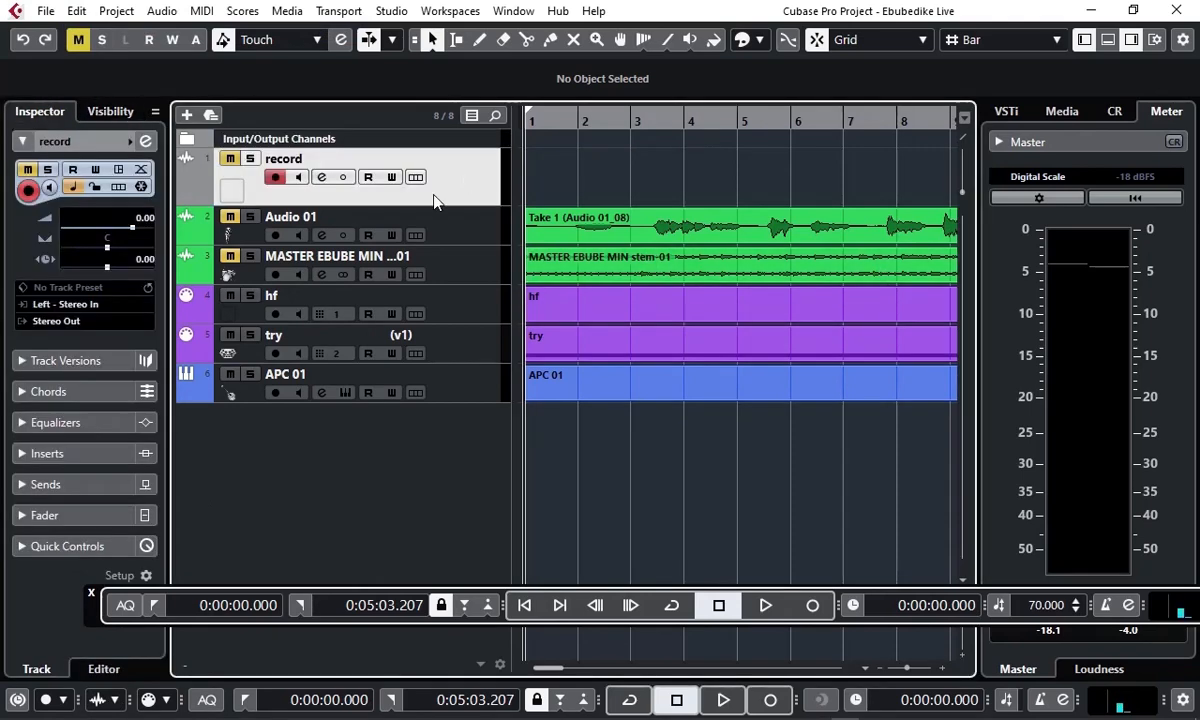
click(64, 701)
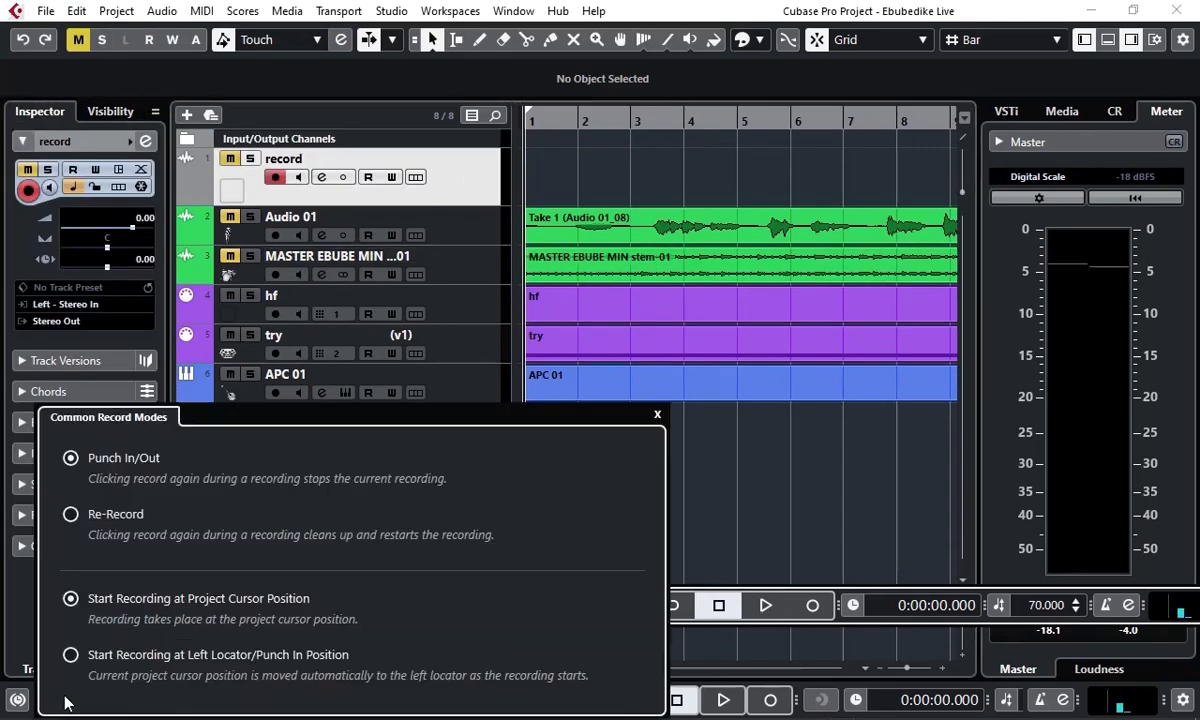
click(72, 515)
click(657, 414)
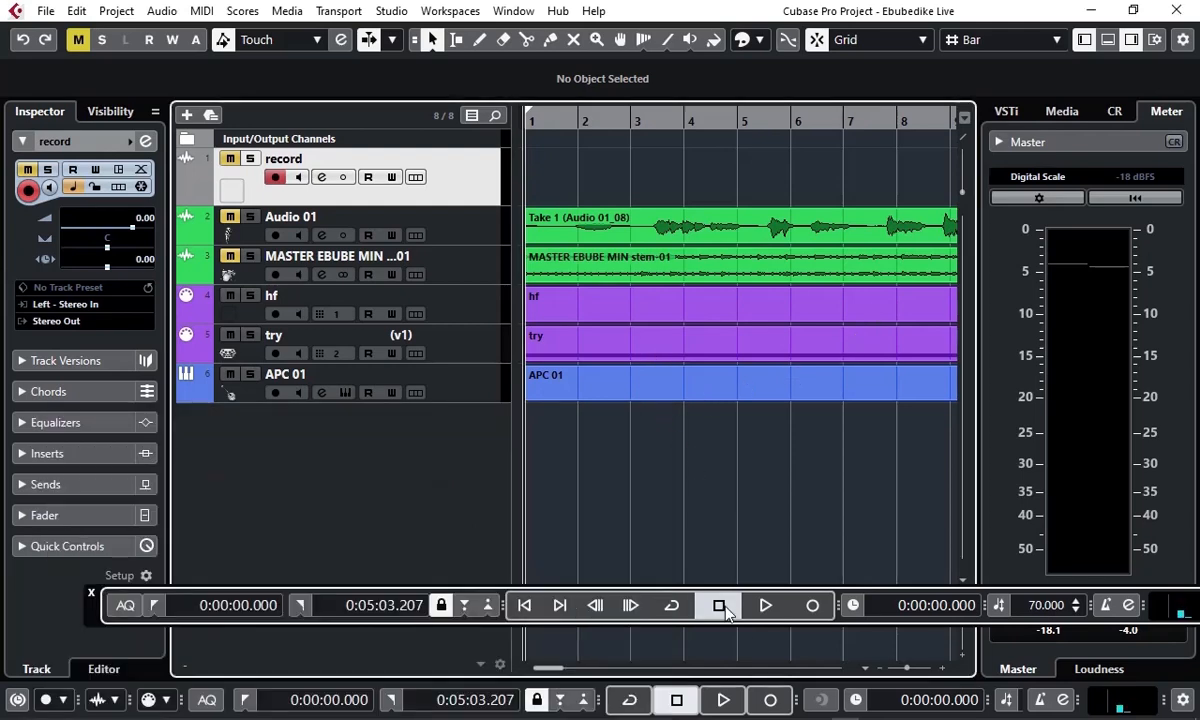
Step: Briefly test playback, return the cursor to the project start, and unmute the record track
click(765, 605)
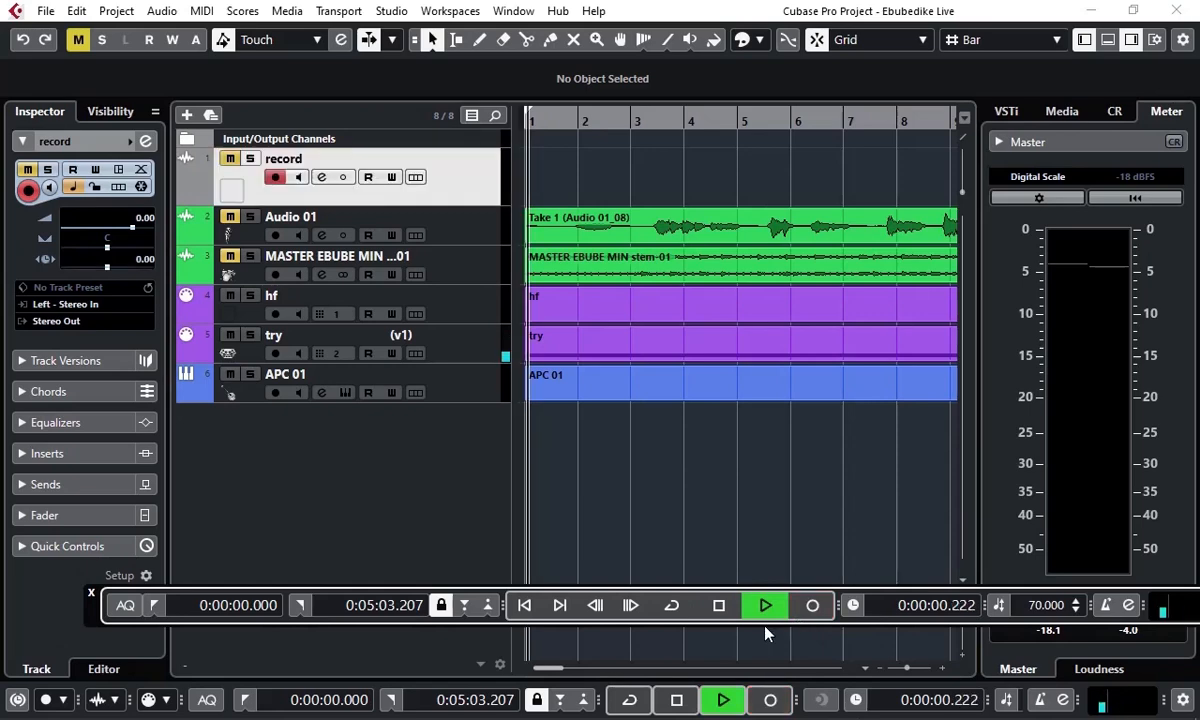
click(718, 605)
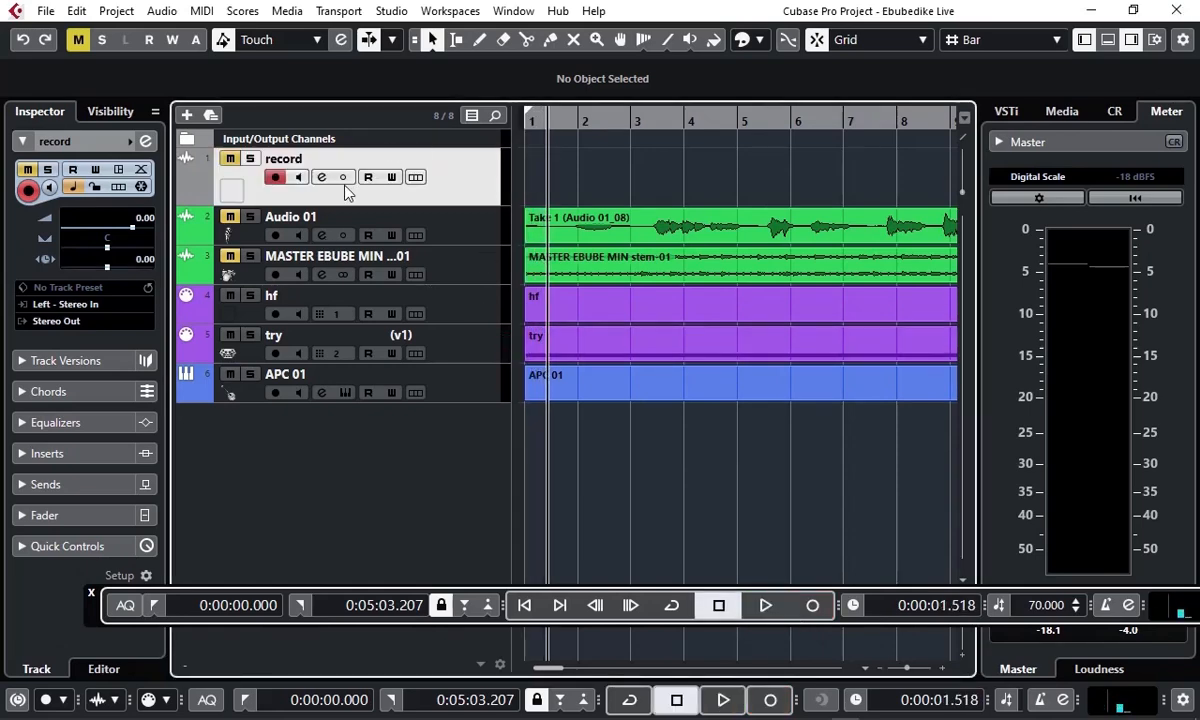
click(525, 606)
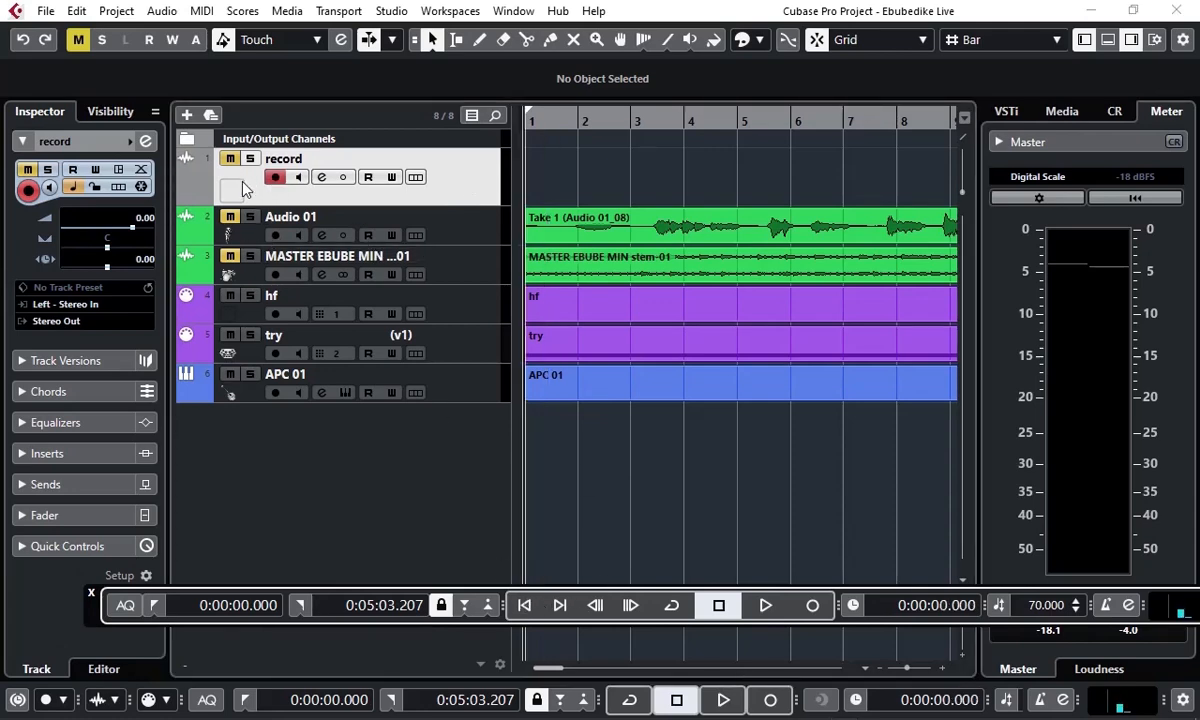
click(462, 186)
click(232, 160)
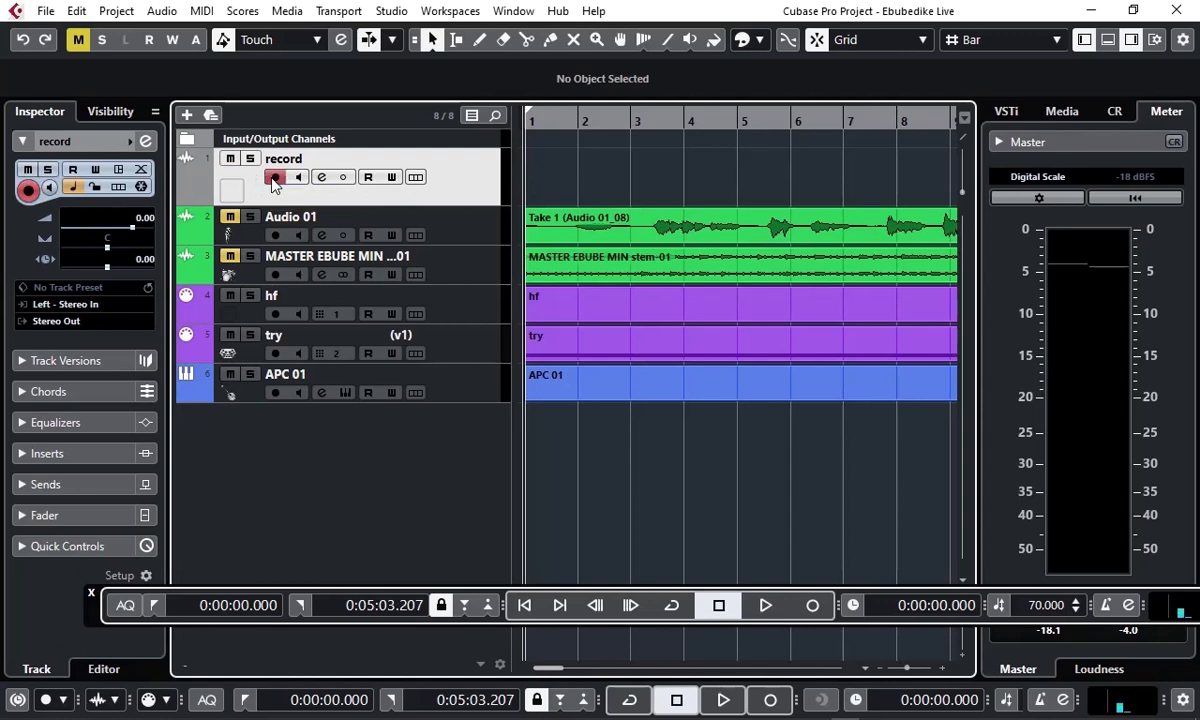
Step: Record from the project start, restart the take twice in Re-Record mode, stop, and record another short take from the cursor
click(812, 605)
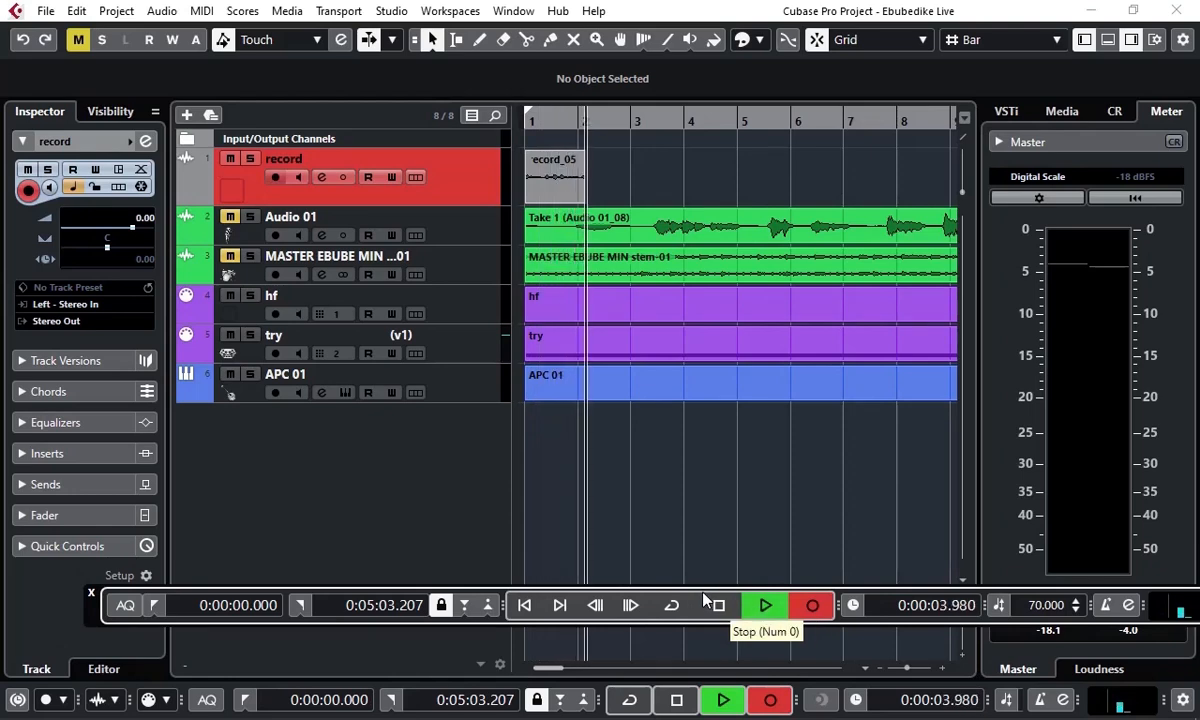
click(815, 606)
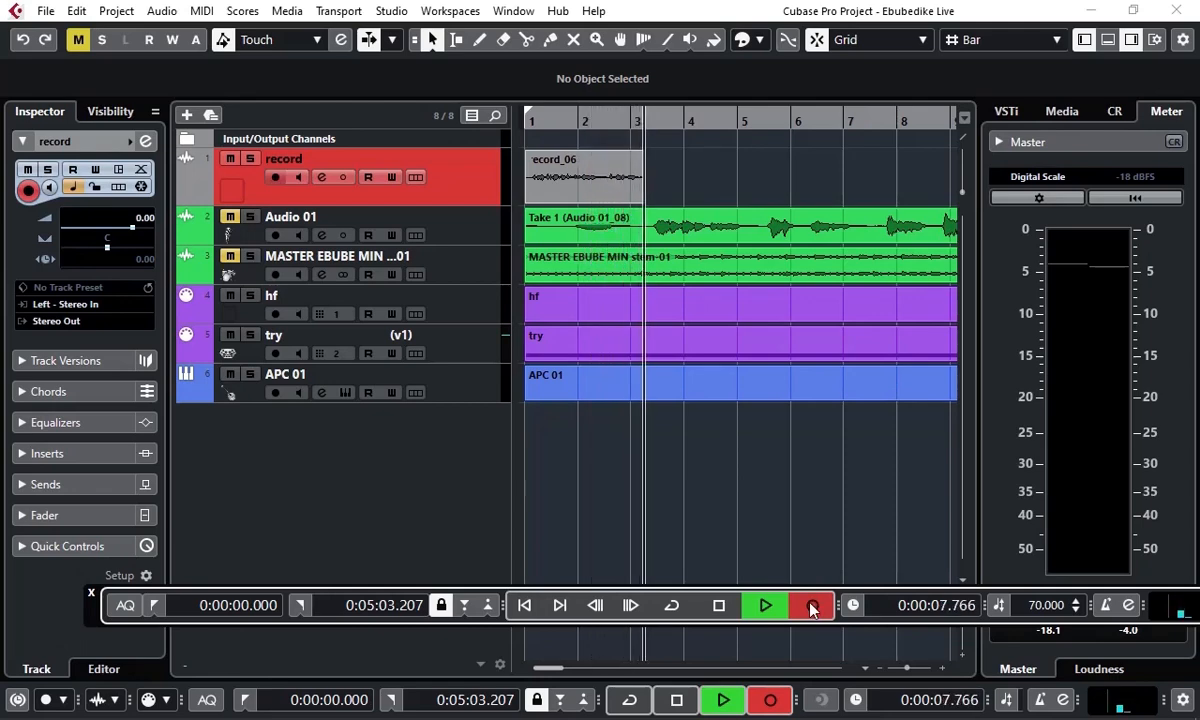
click(814, 608)
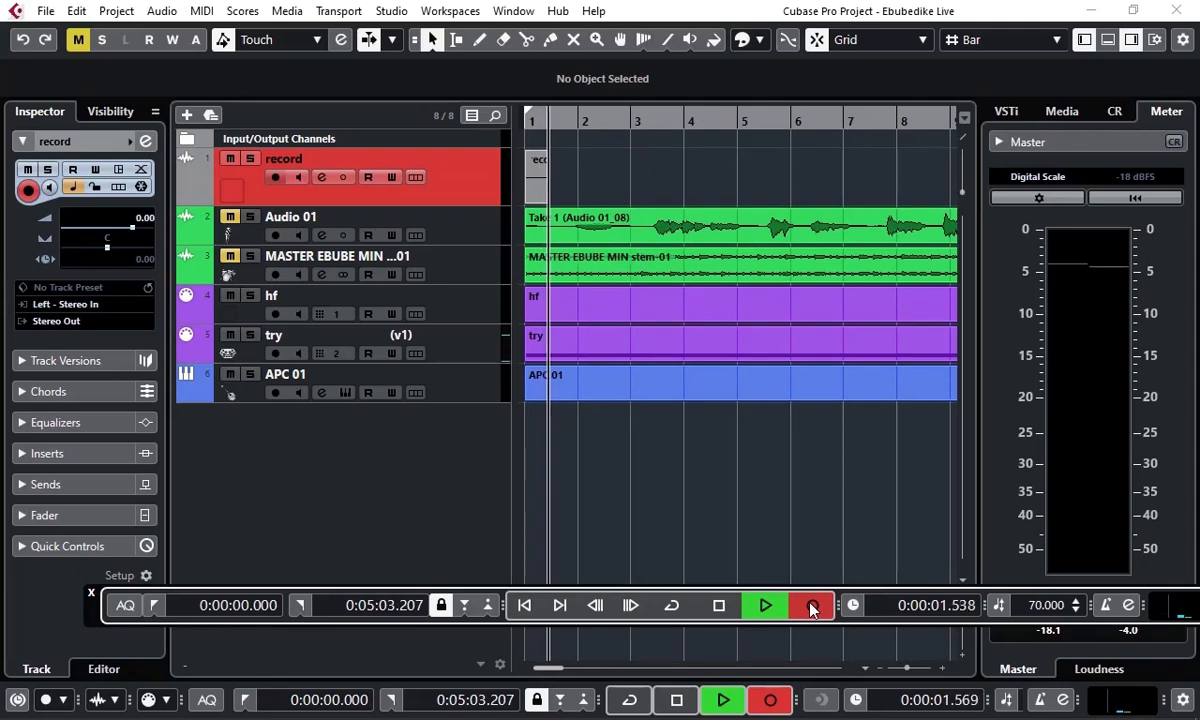
click(720, 605)
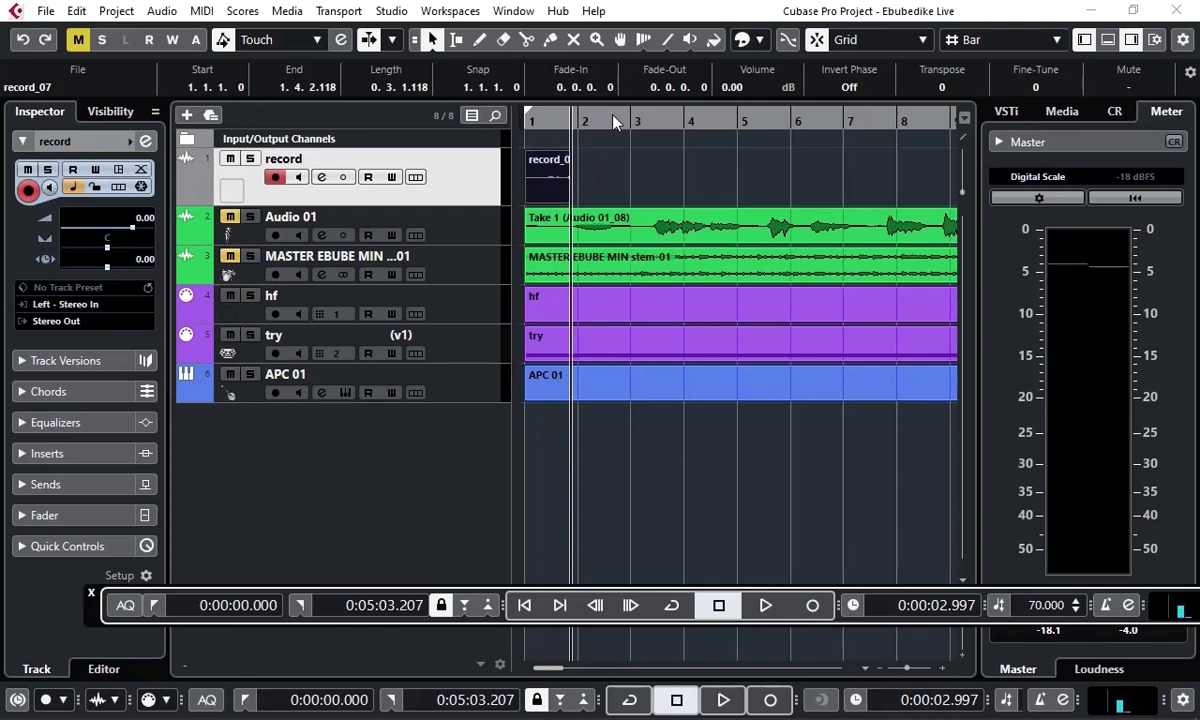
click(812, 605)
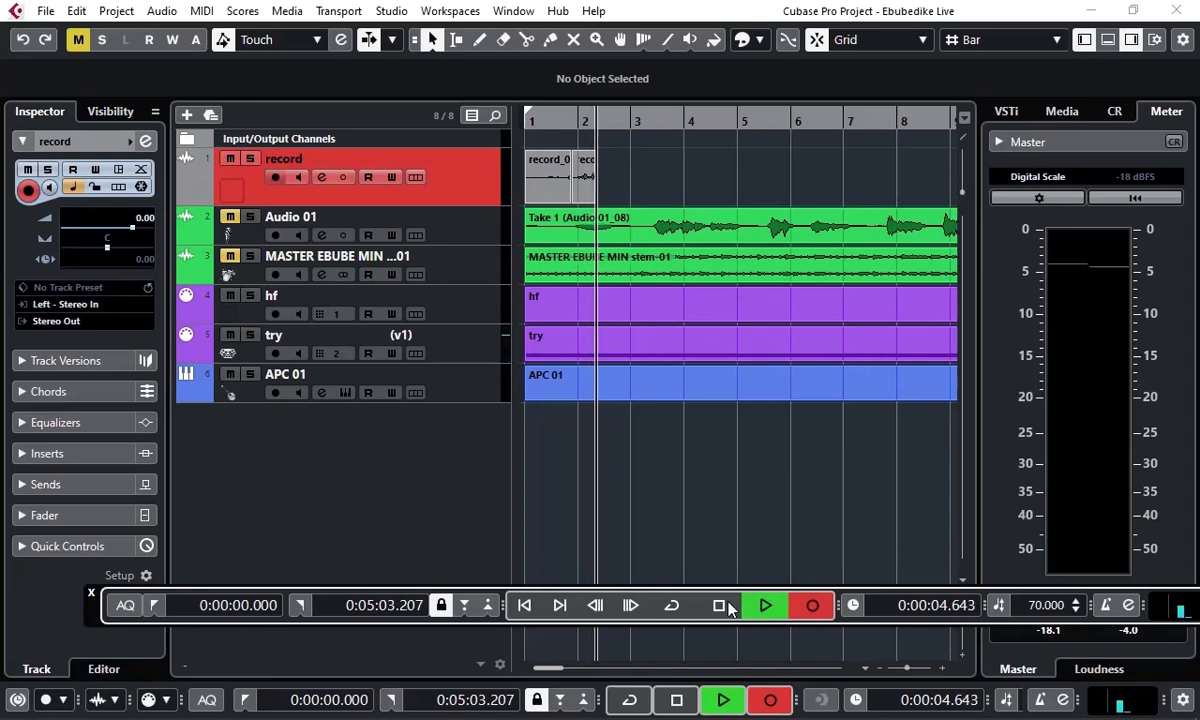
click(717, 605)
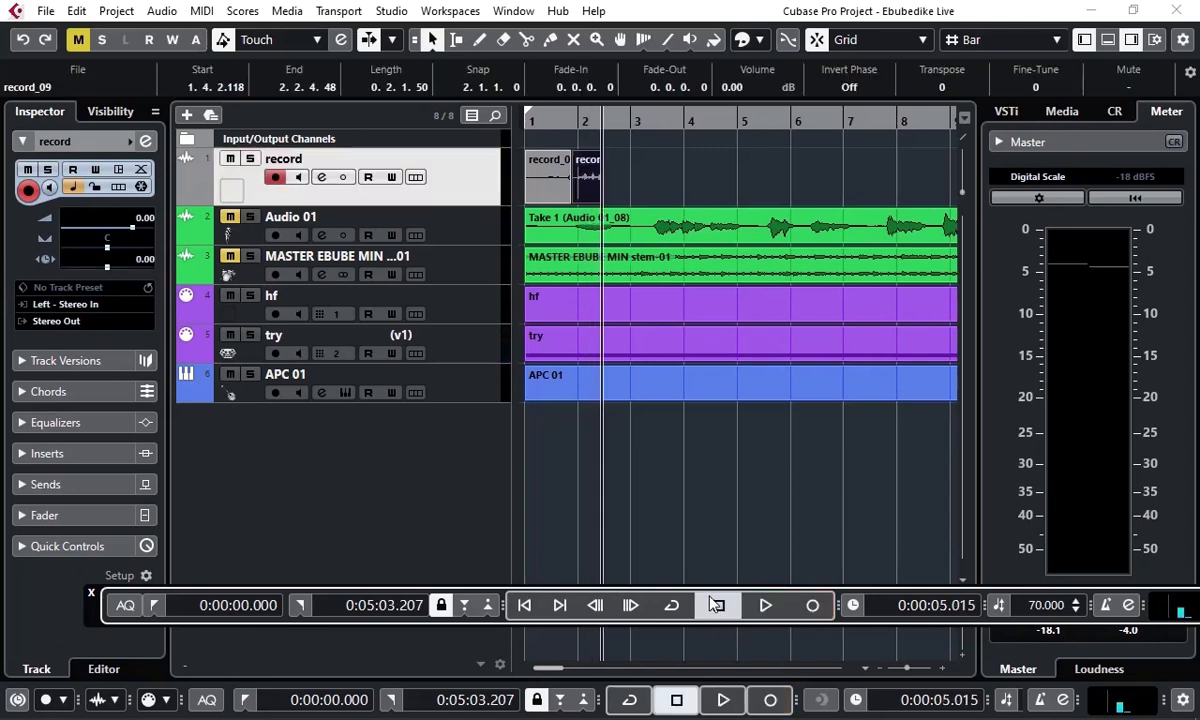
Step: Undo the re-recorded takes to clear the record track
click(78, 11)
click(103, 34)
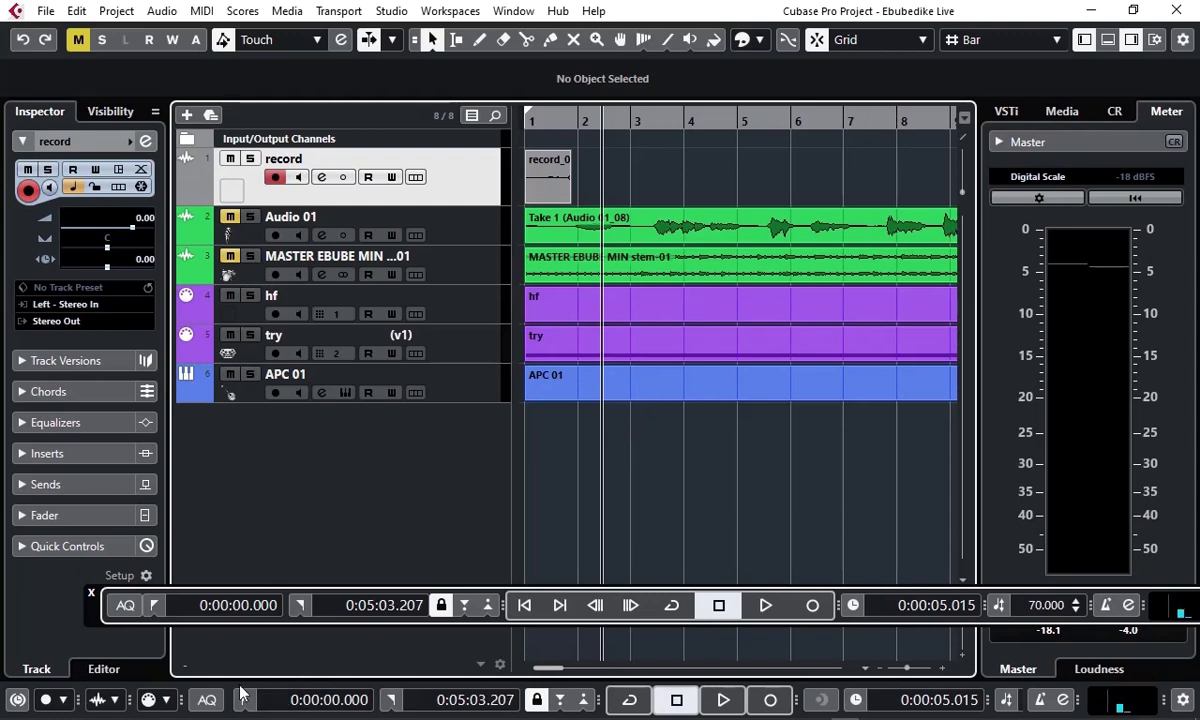
click(116, 11)
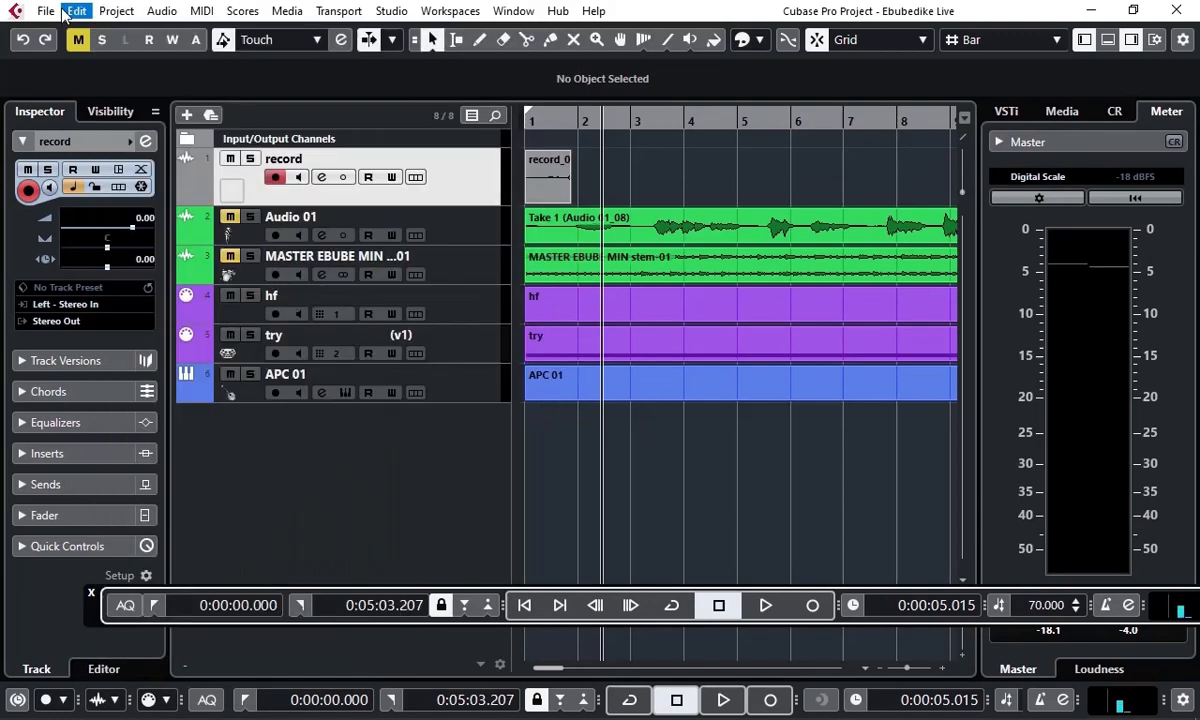
mouse_move(77, 12)
click(97, 37)
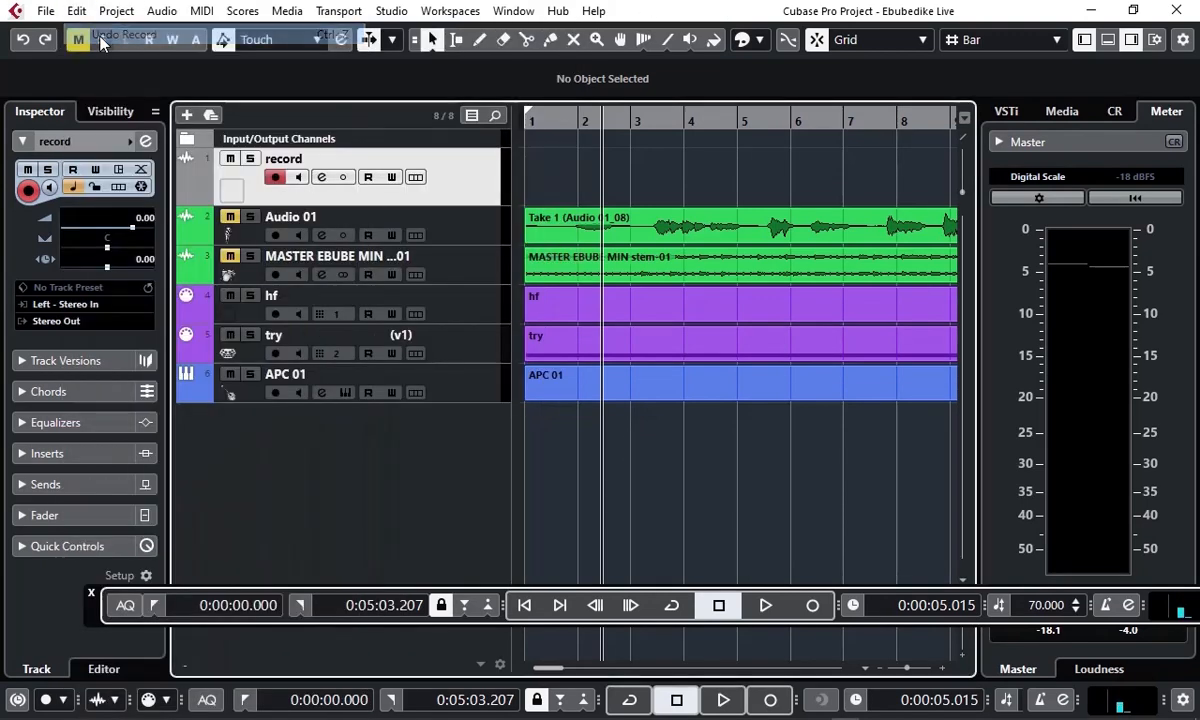
Step: Set the common record mode back to Punch In/Out
click(60, 703)
click(88, 459)
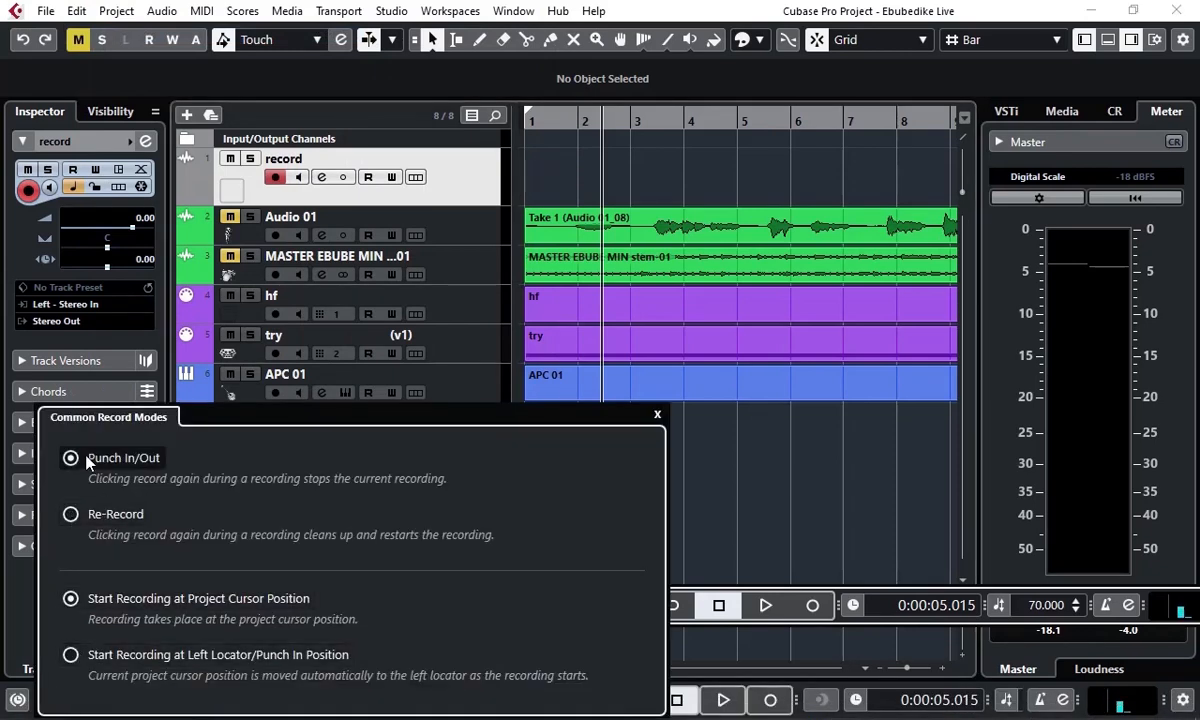
click(656, 415)
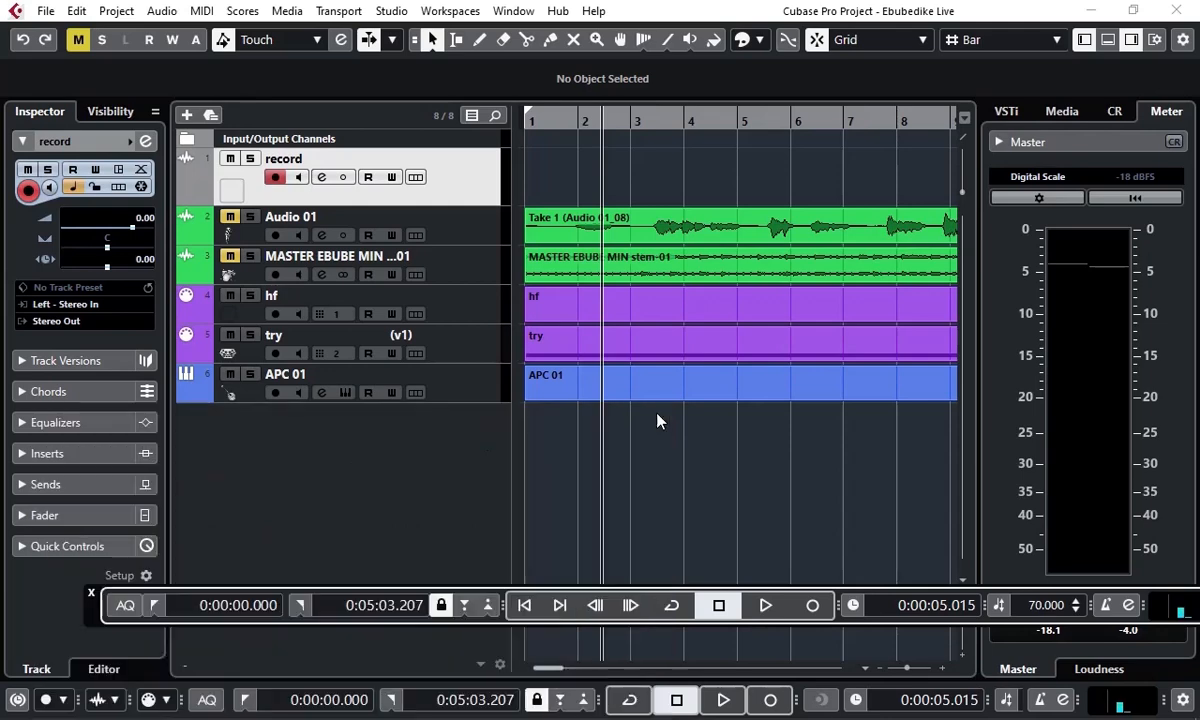
Step: Record three short separate takes from the project start by punching in and out during playback, and stop the transport
click(528, 607)
click(812, 607)
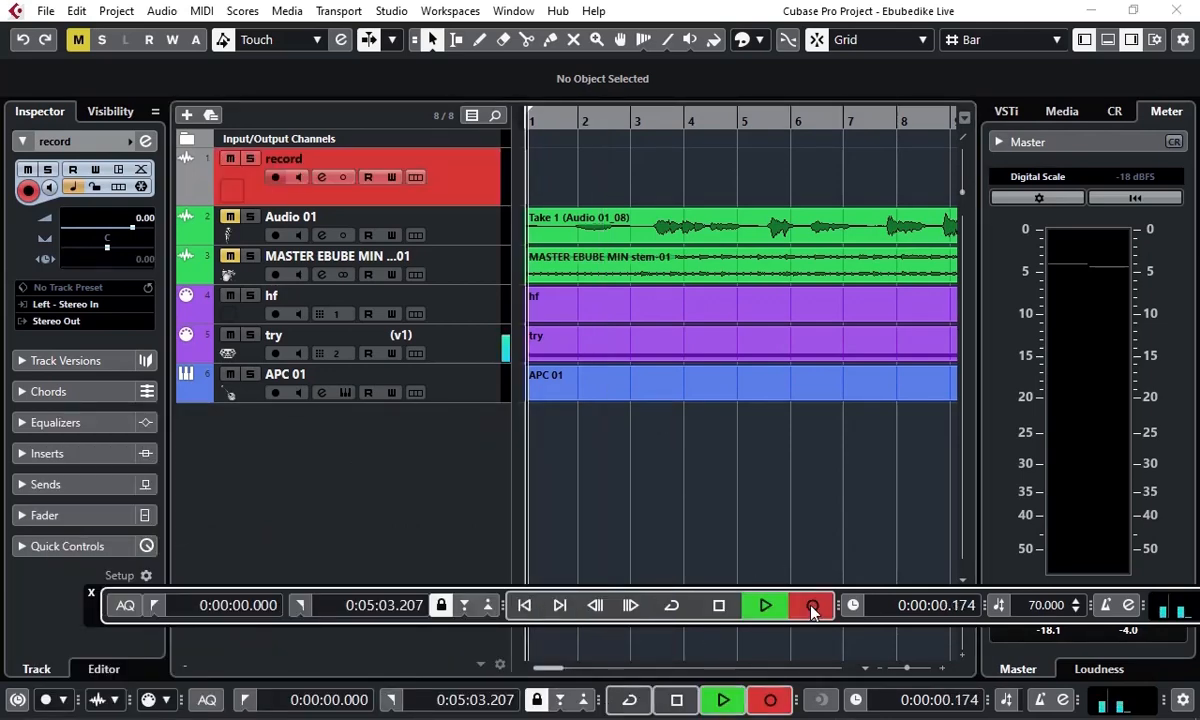
click(810, 607)
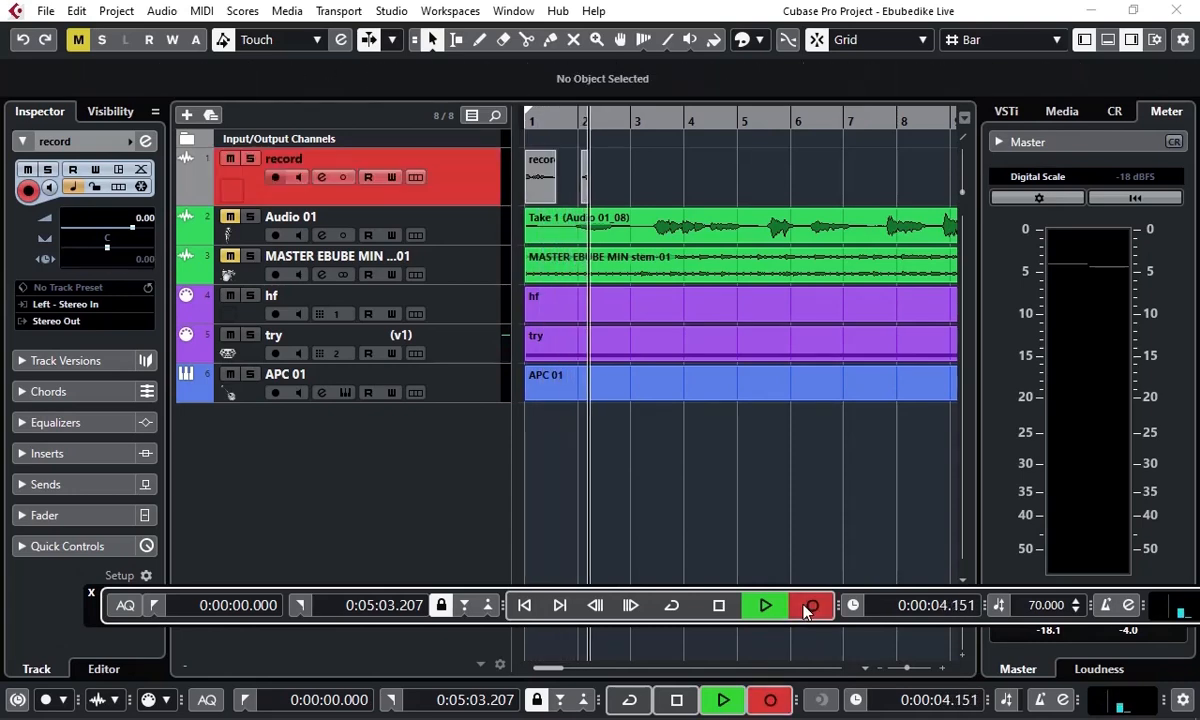
click(810, 608)
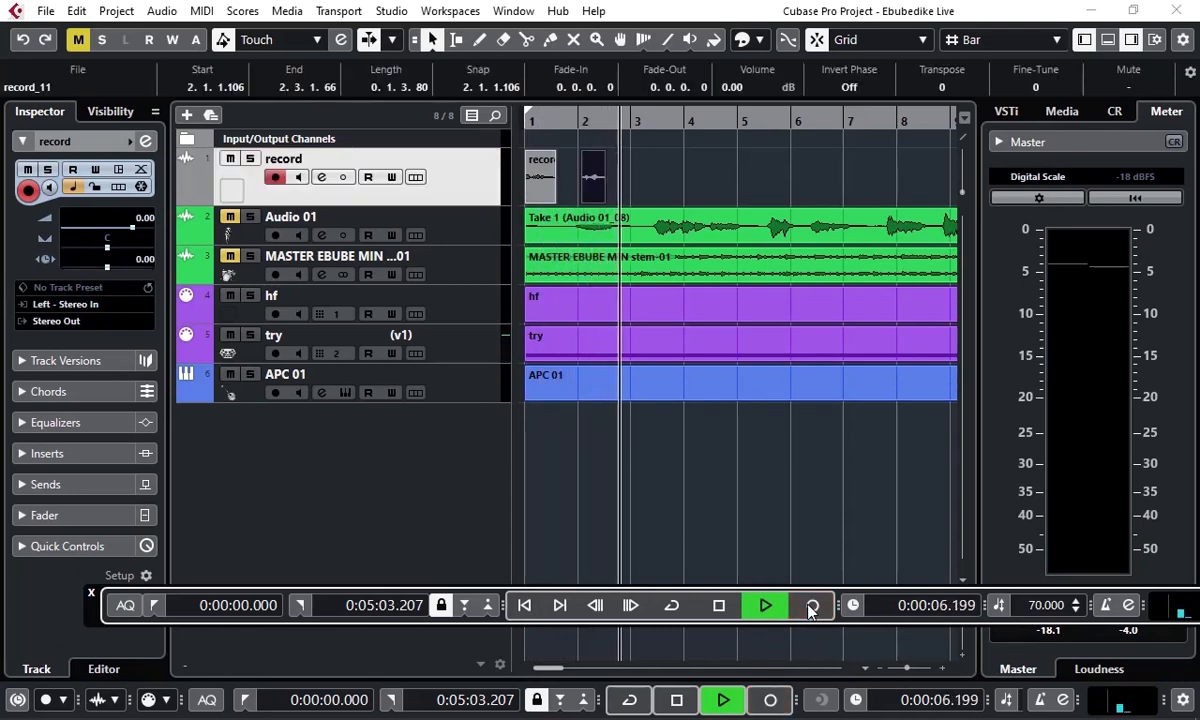
click(810, 607)
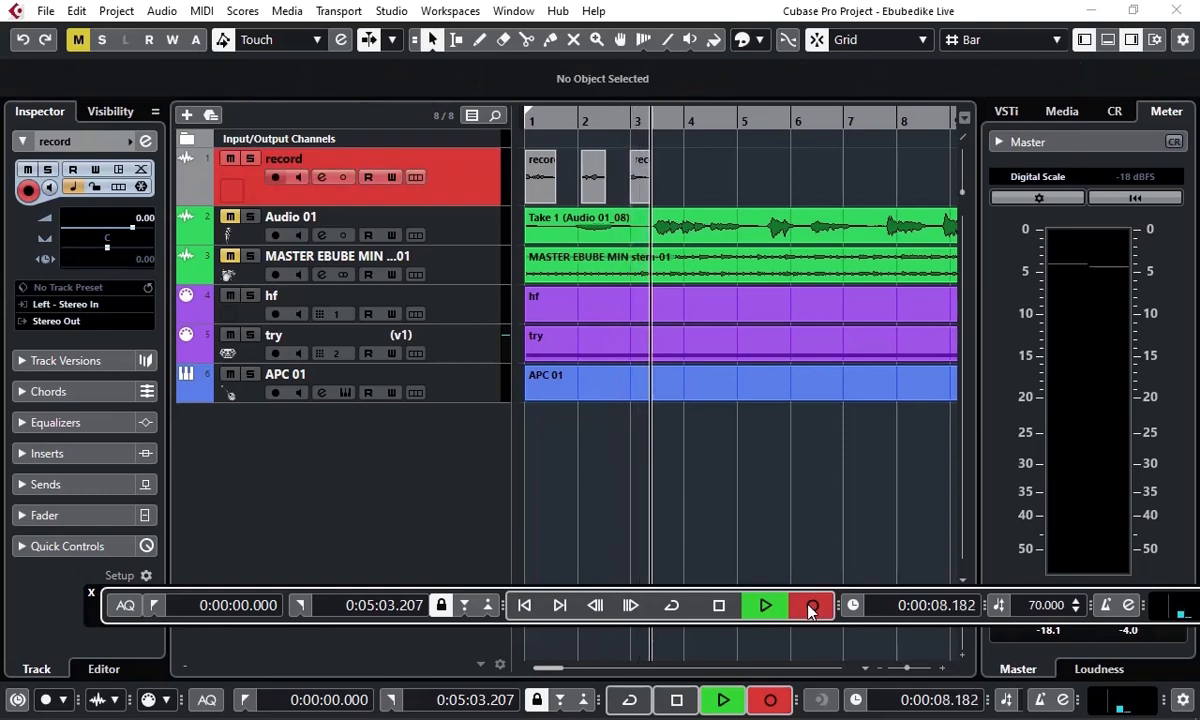
click(810, 607)
click(719, 607)
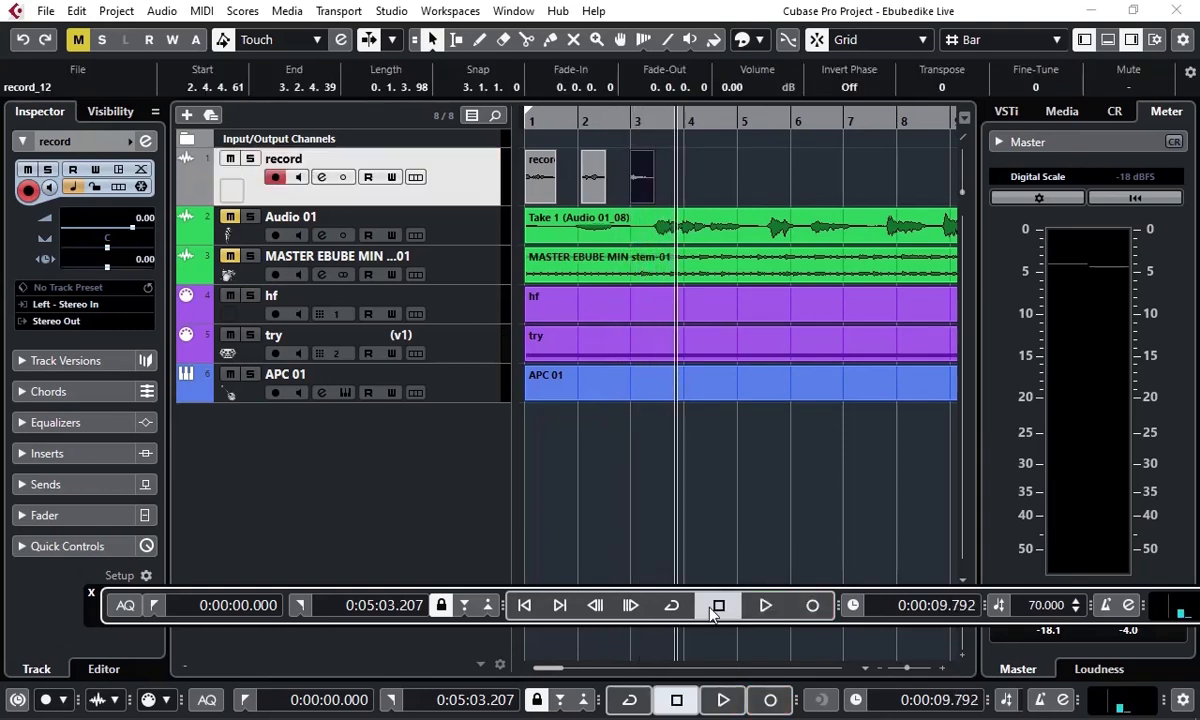
Step: Undo all three punched-in takes on the record track
click(77, 12)
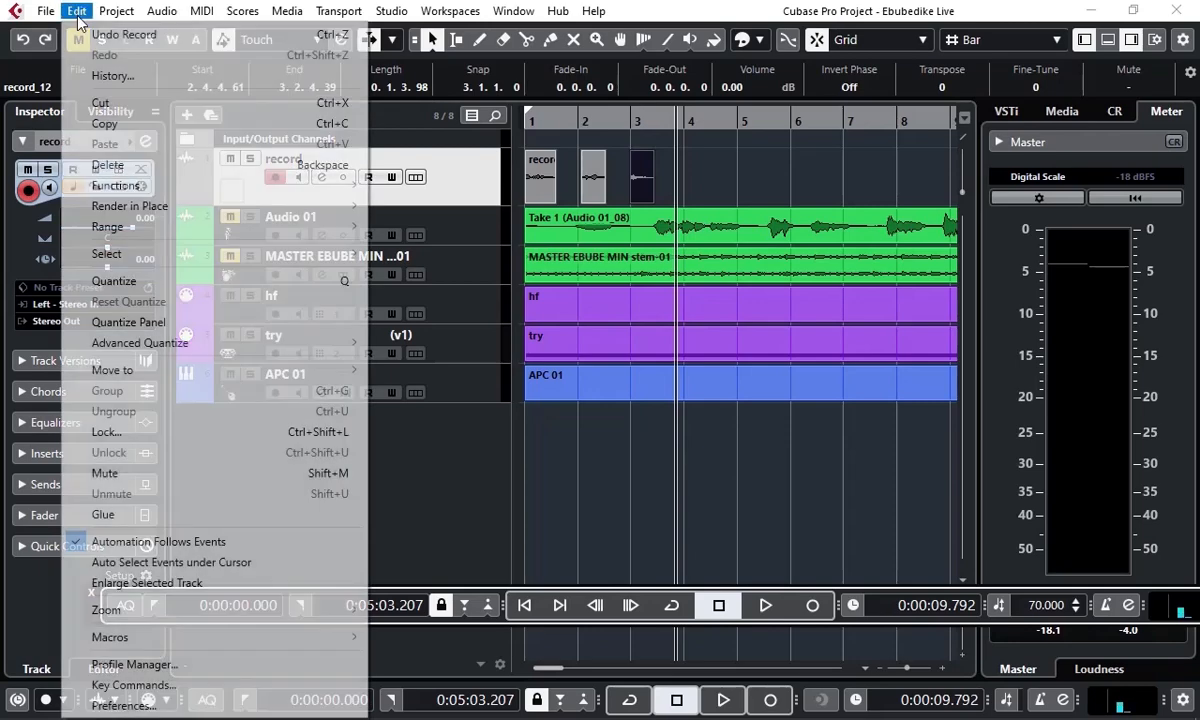
click(113, 36)
click(77, 12)
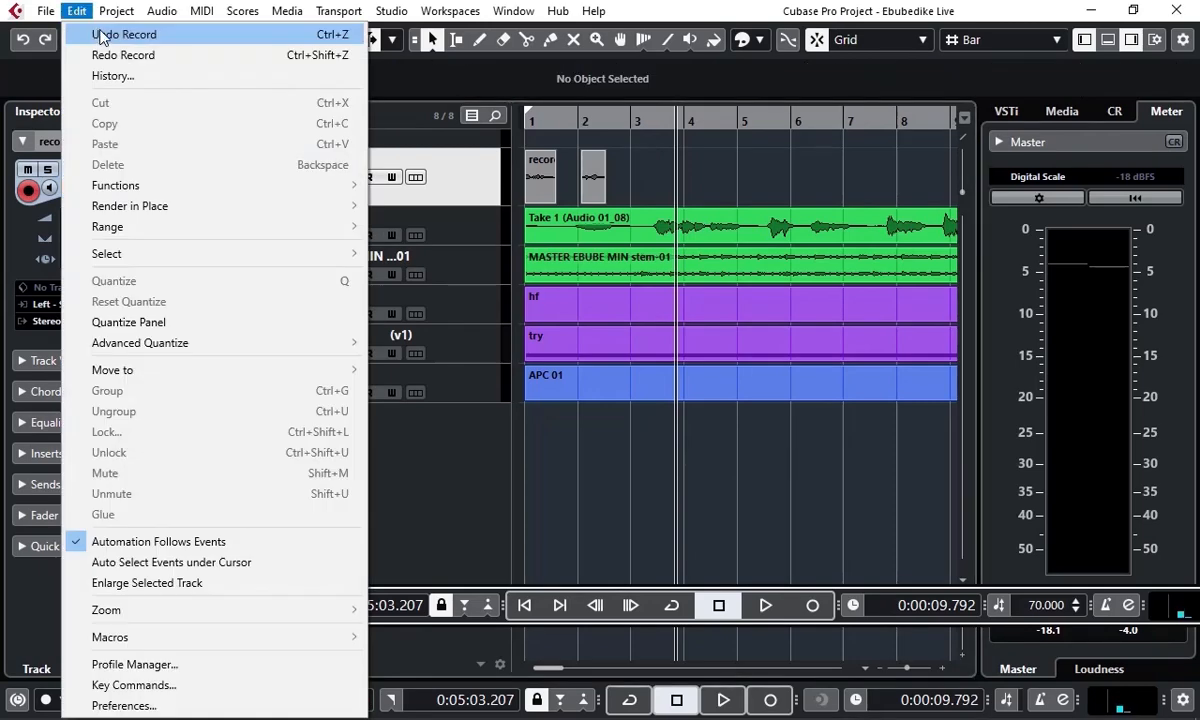
click(97, 34)
click(77, 12)
click(90, 35)
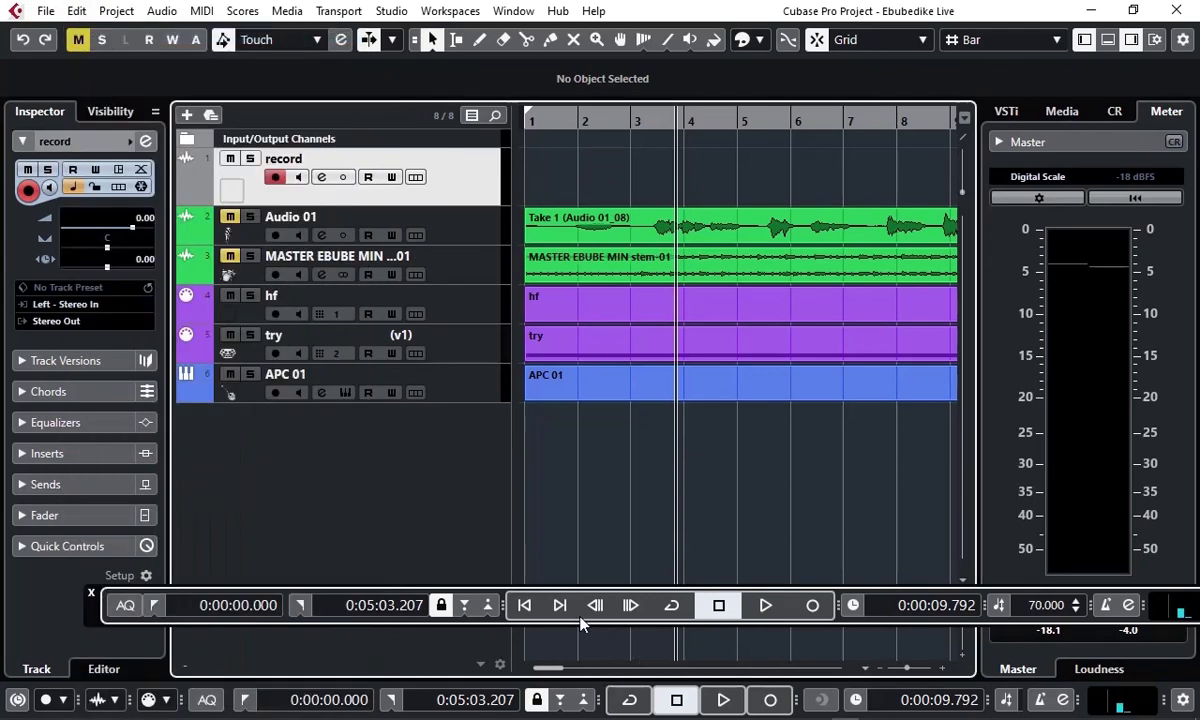
Step: Return the project cursor to the start and move the floating transport bar so that all its controls are visible
click(523, 607)
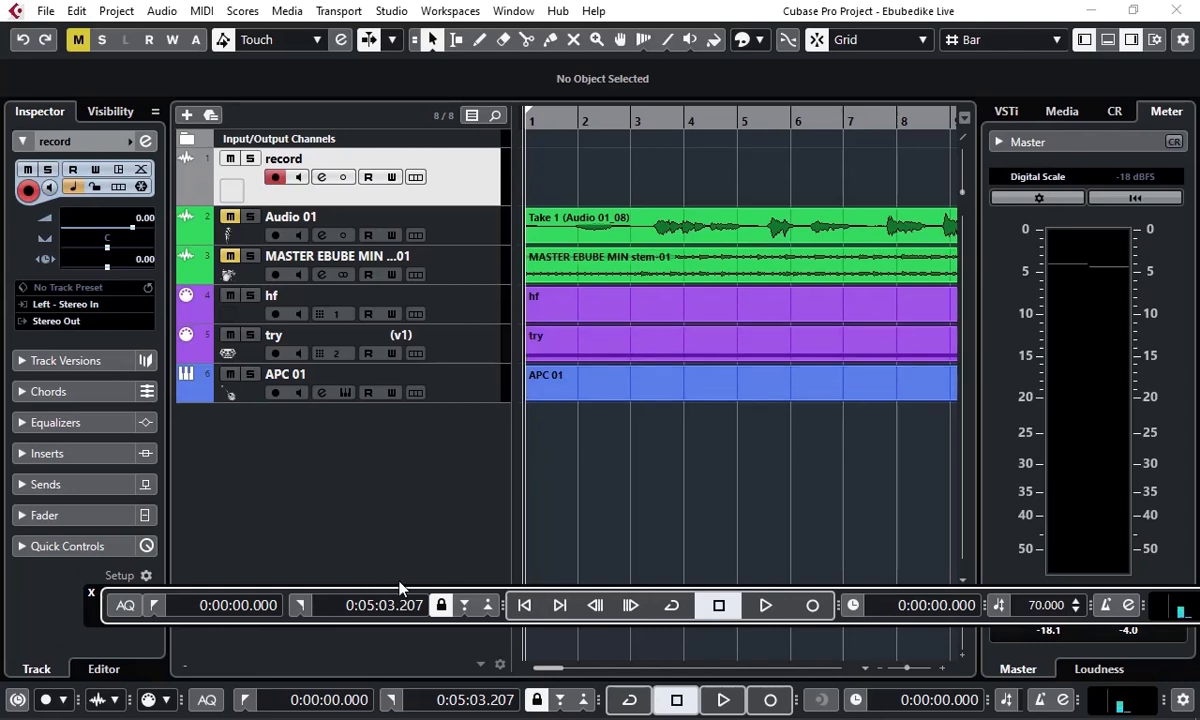
drag(90, 622, 25, 614)
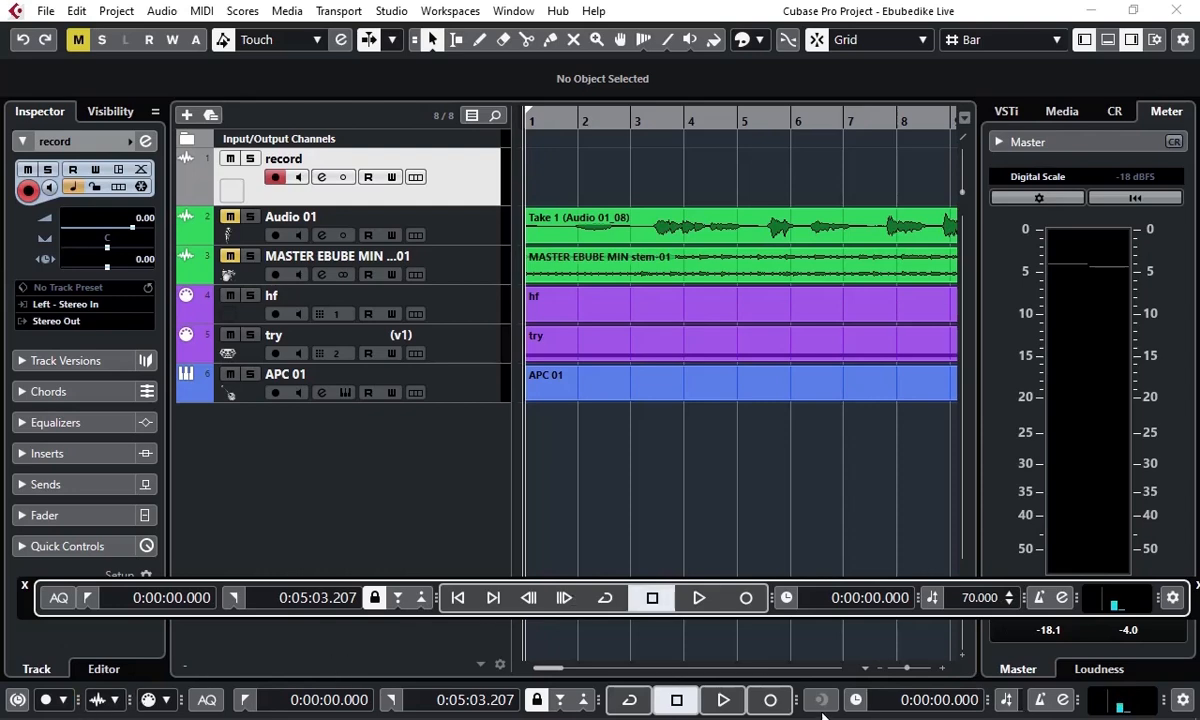
Step: Try switching Activate Metronome Click on and off in the Metronome Setup, and close the setup
click(1060, 702)
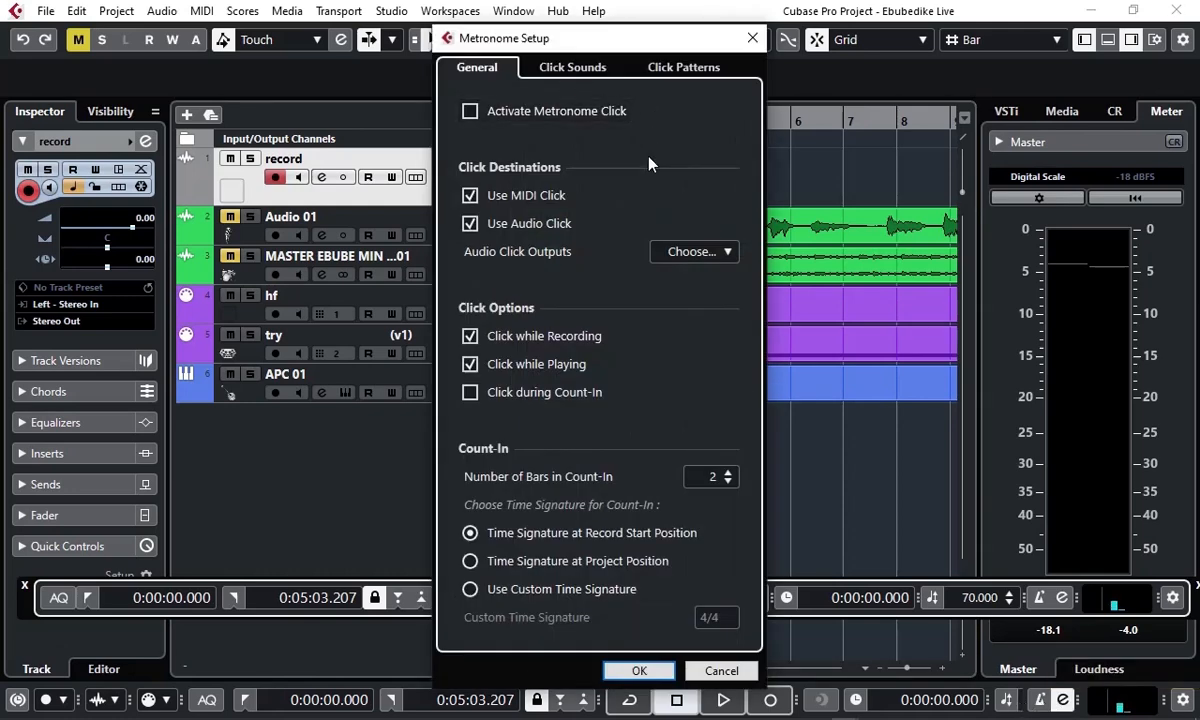
click(470, 112)
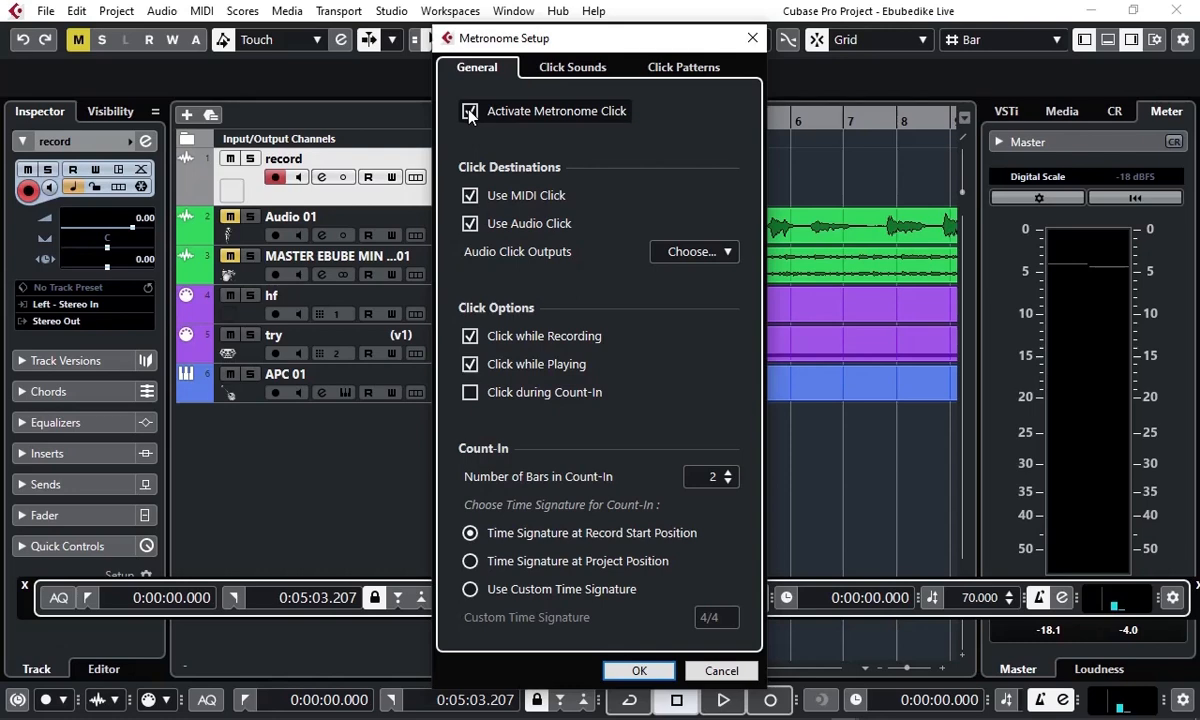
click(470, 112)
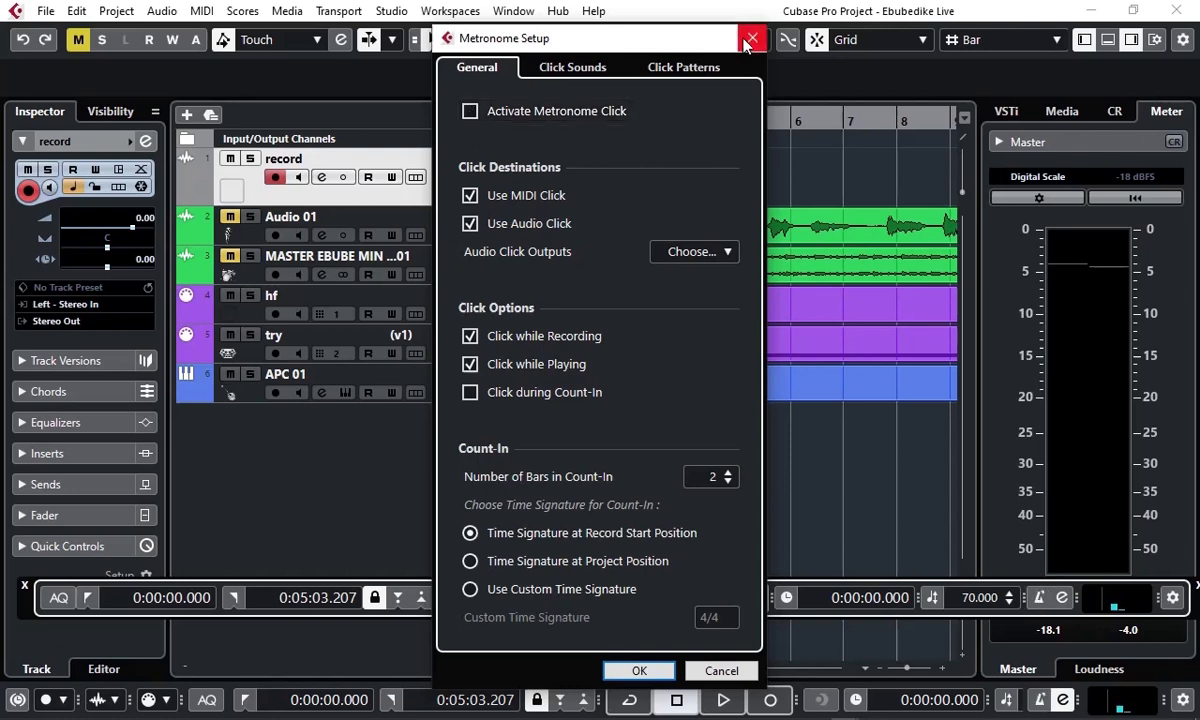
click(753, 39)
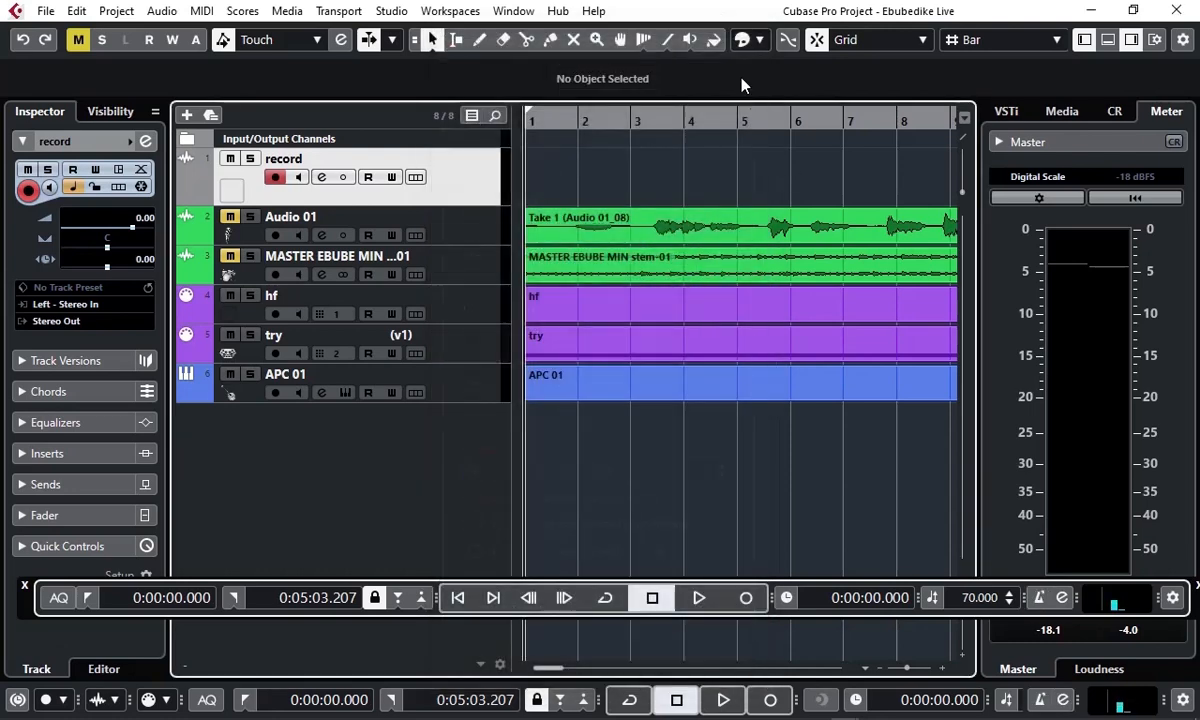
Step: Activate the metronome click, play the project briefly from bar 2 to hear it, and return to the project start
click(1040, 700)
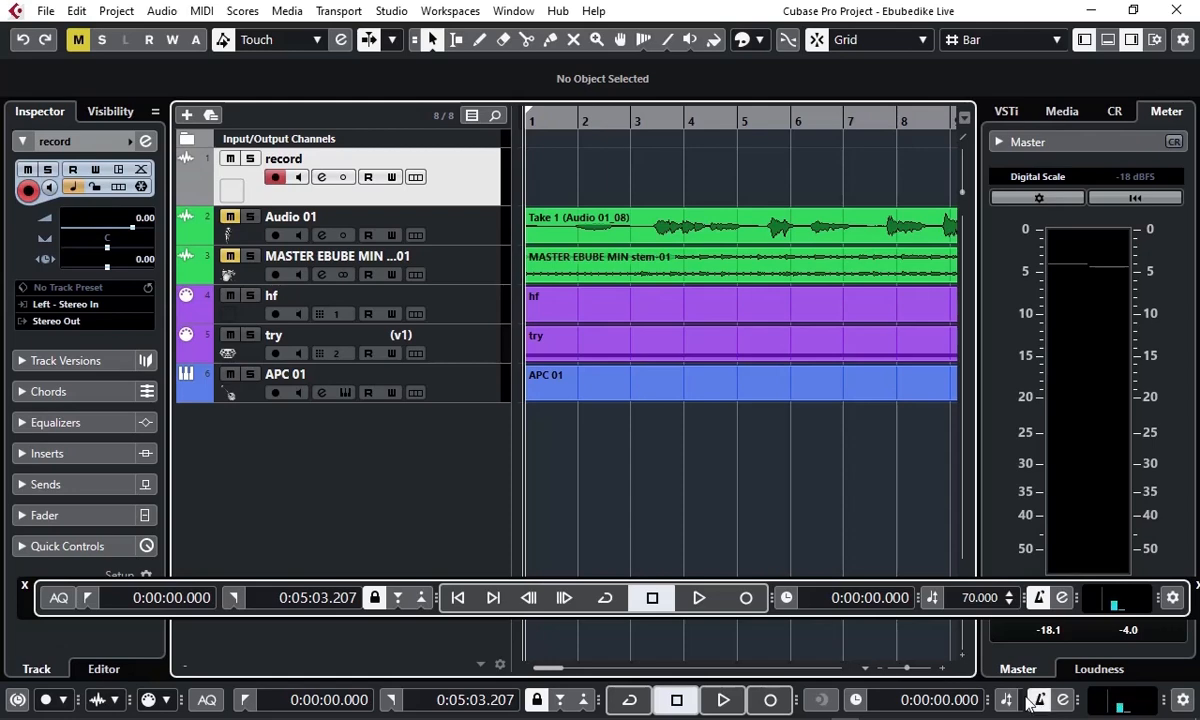
click(583, 119)
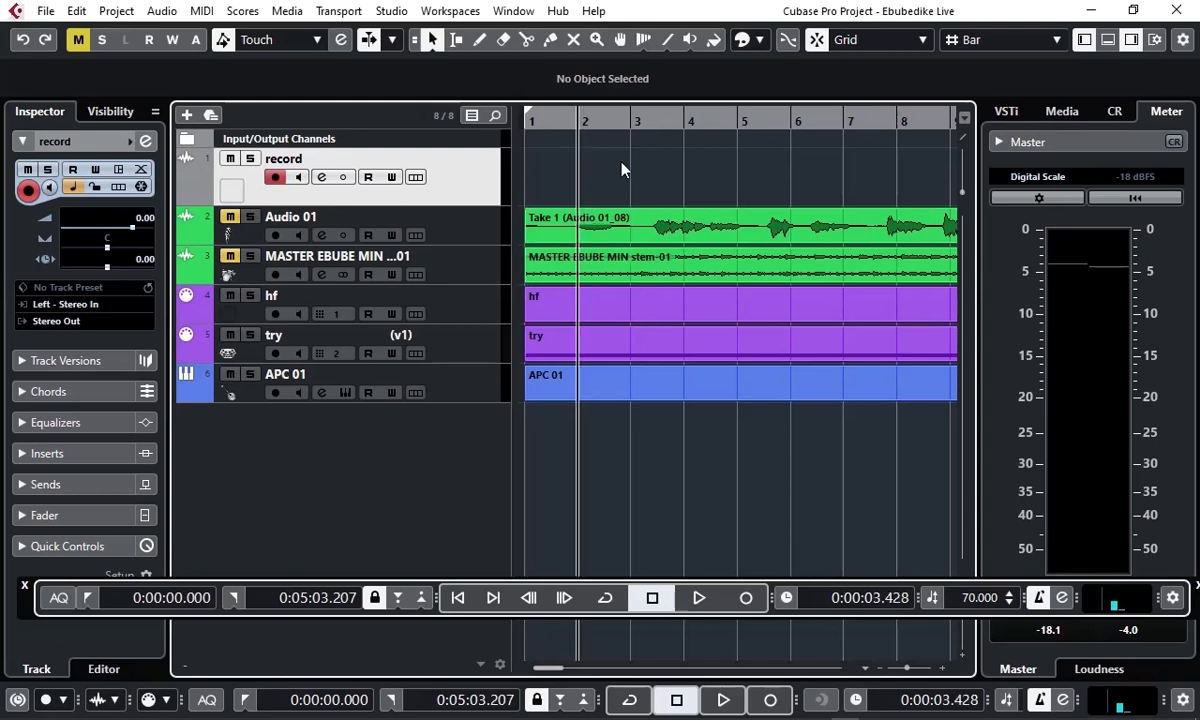
click(699, 598)
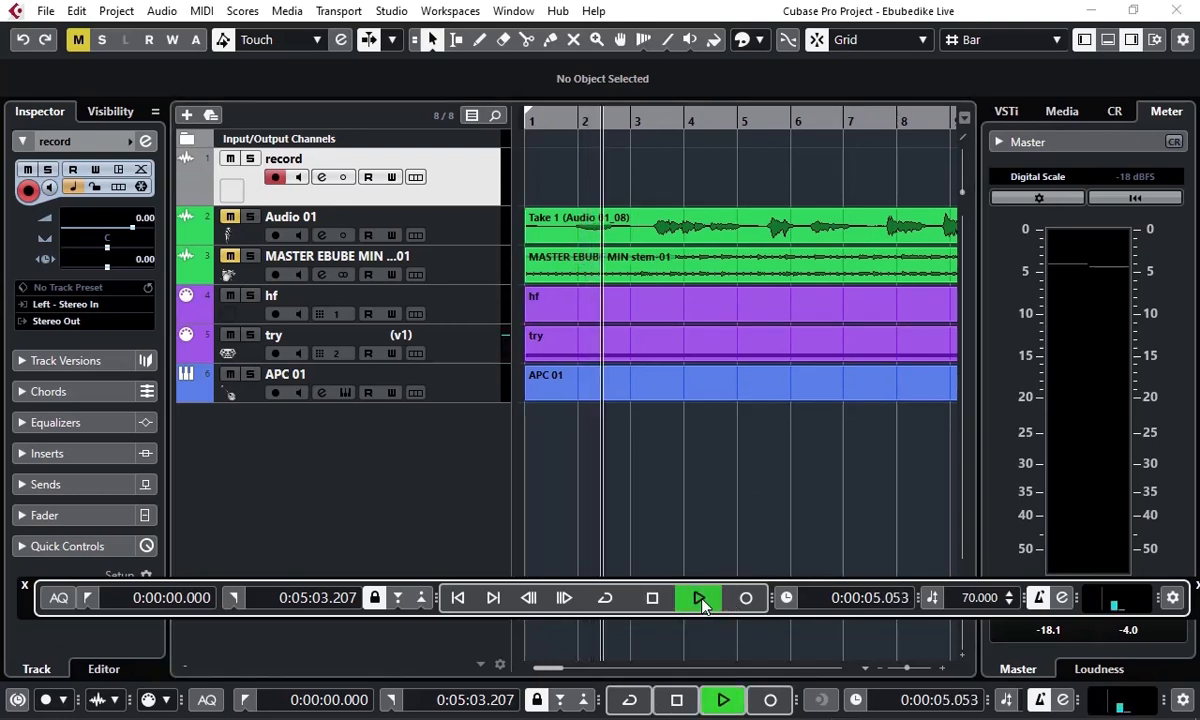
click(653, 598)
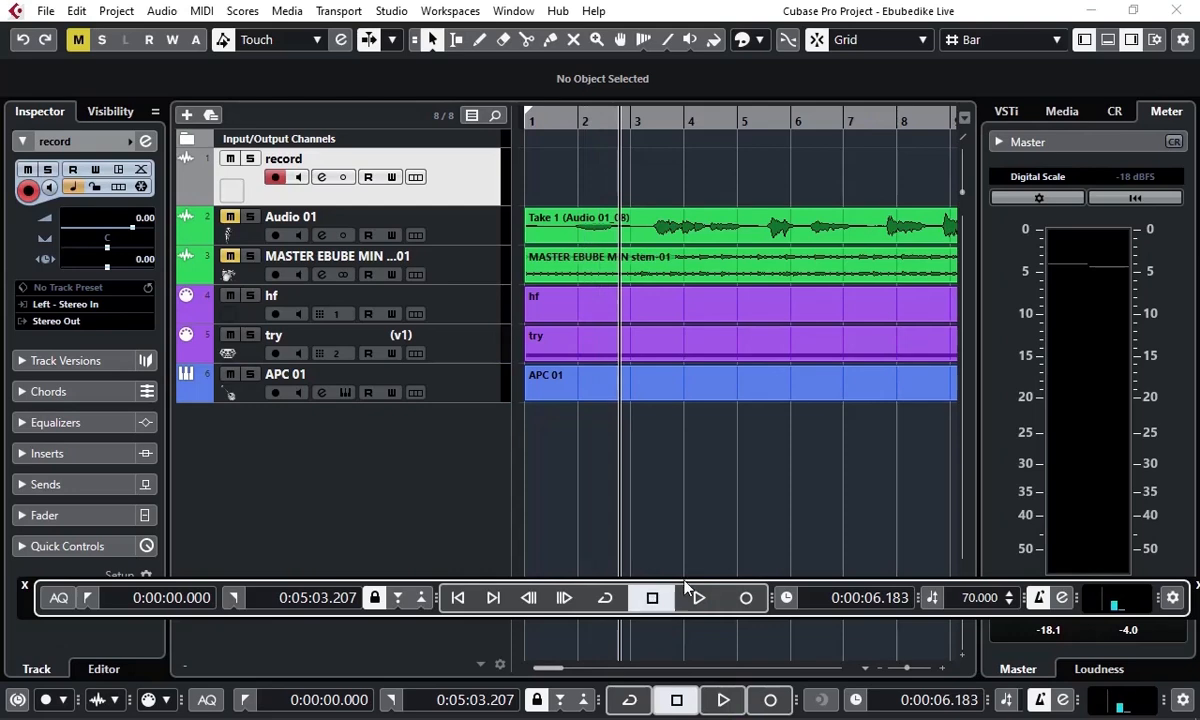
click(459, 597)
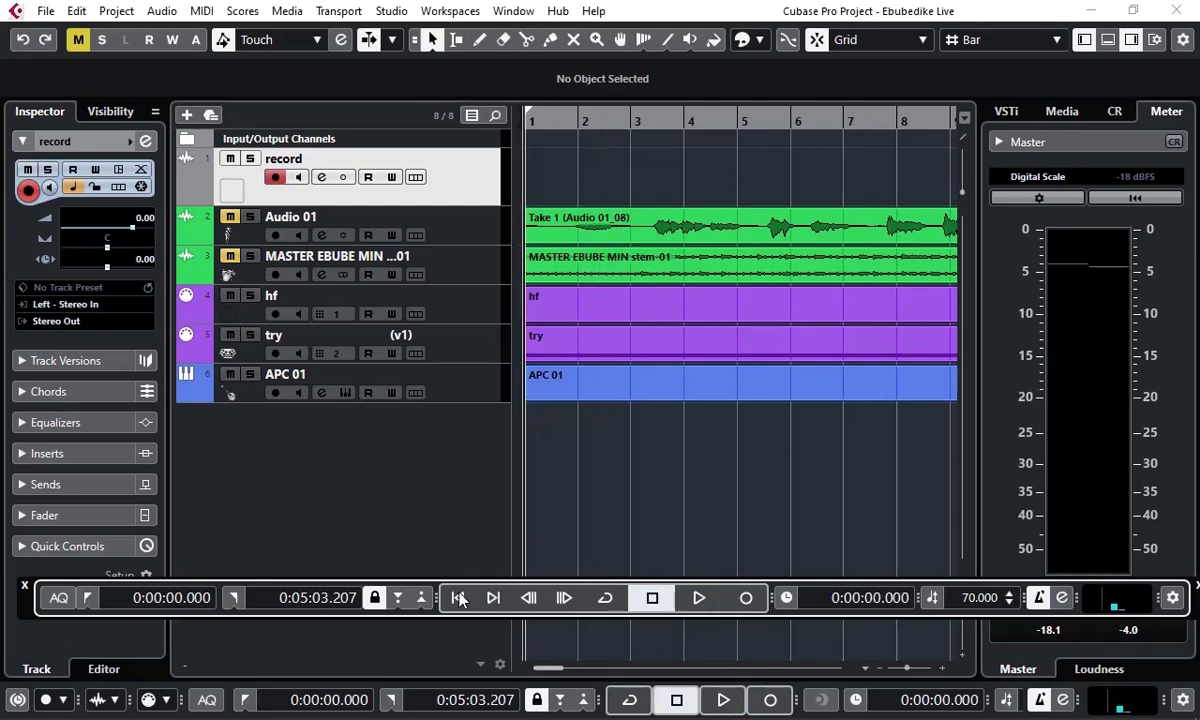
Step: Enable Click during Count-In in the Metronome Setup with a count-in of 2 bars, and apply the settings
click(1062, 702)
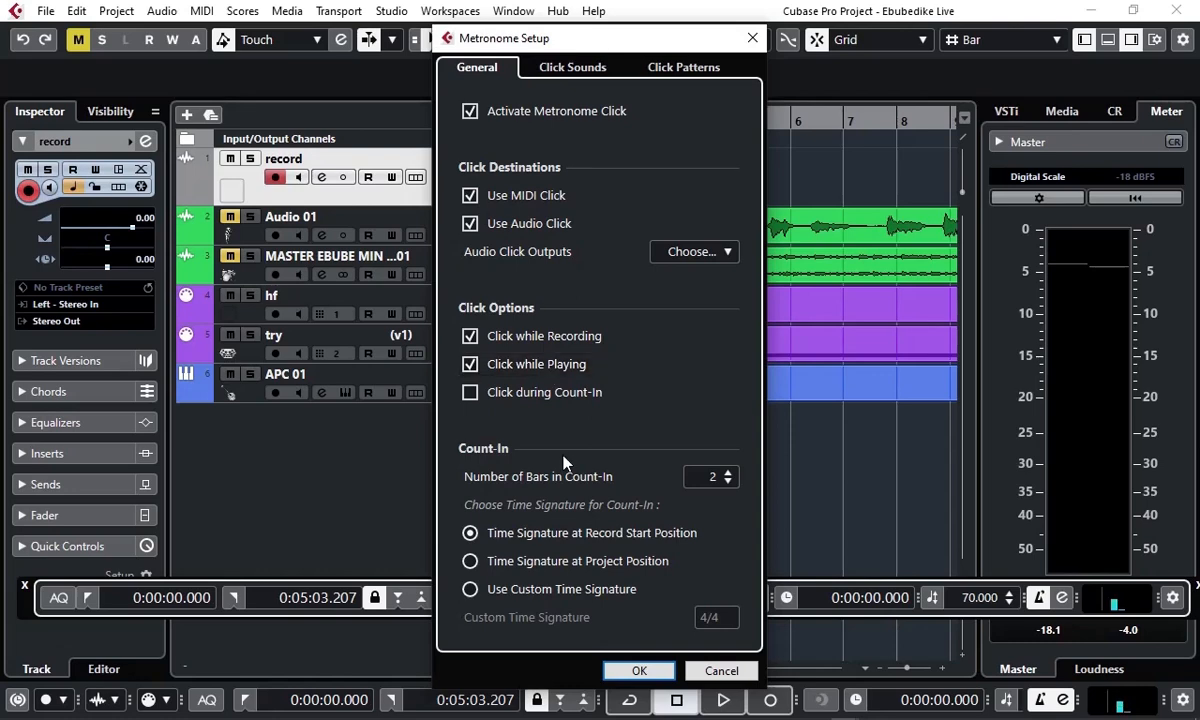
click(470, 393)
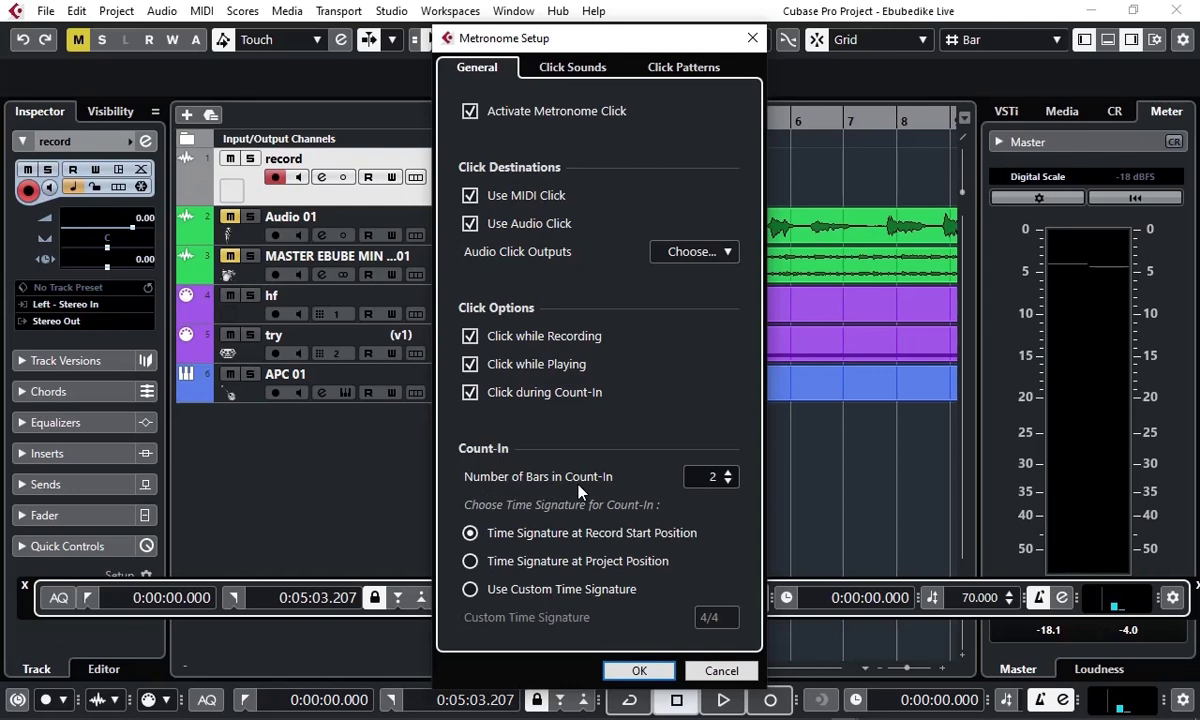
click(728, 481)
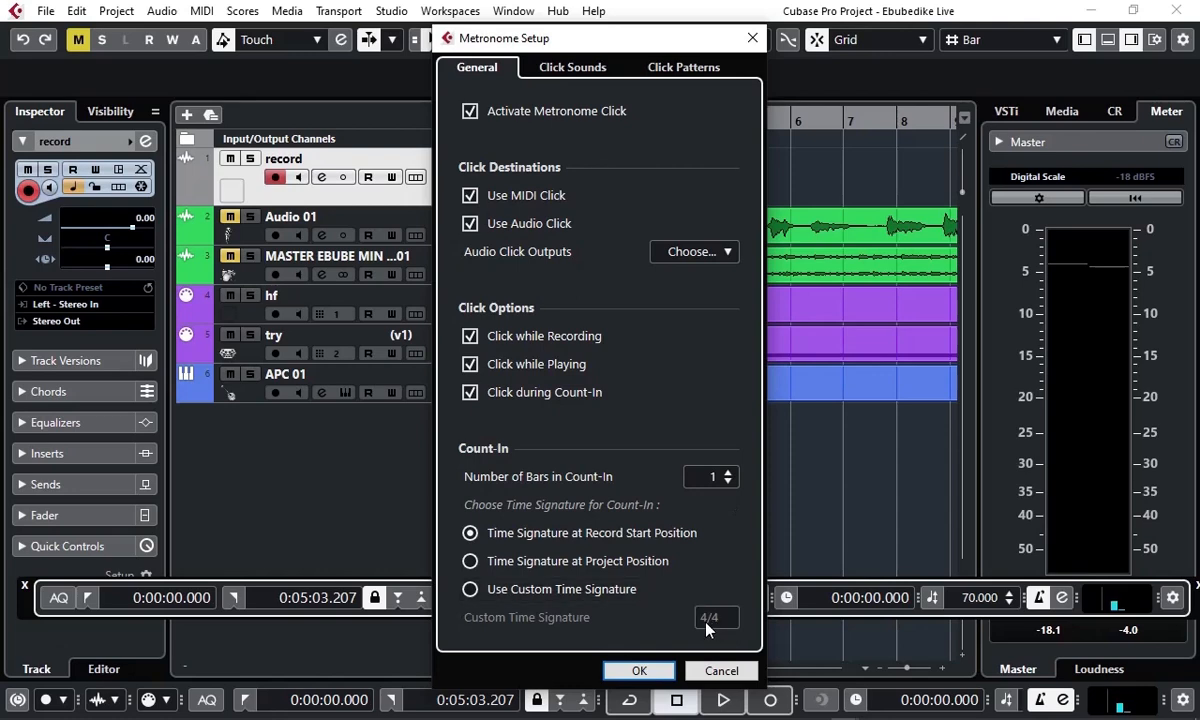
click(726, 473)
click(639, 671)
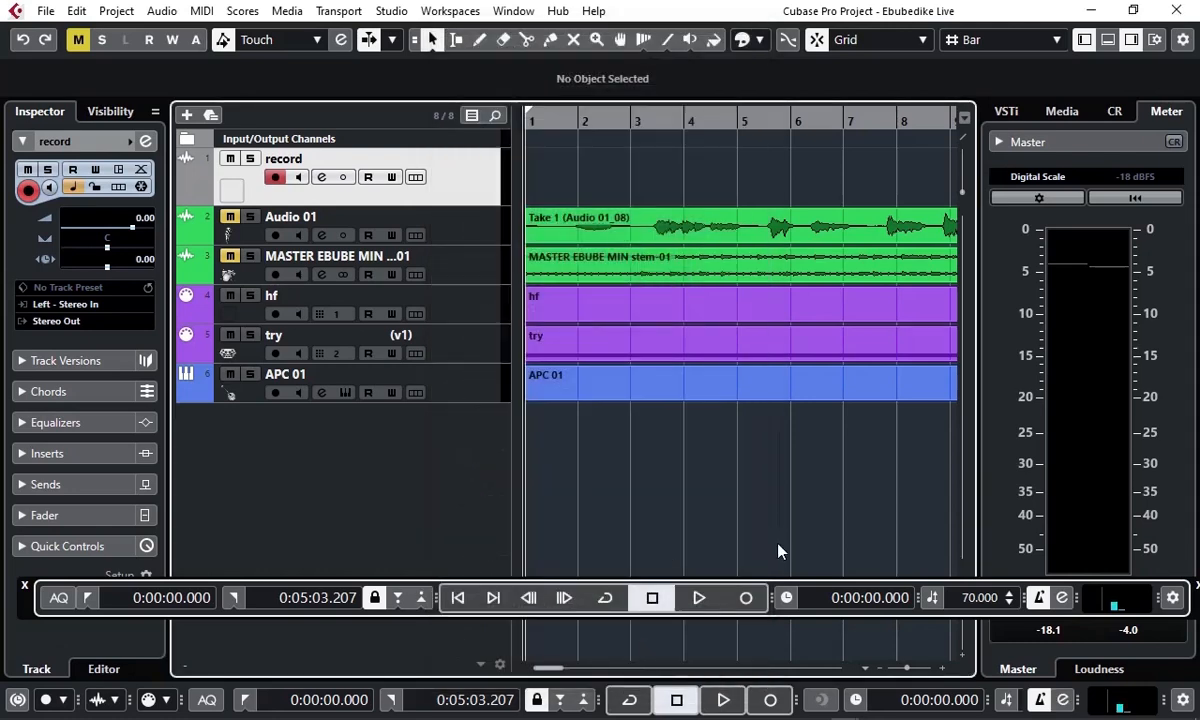
Step: Record a short take on the record track from the project start with the 2-bar count-in, and undo it
click(762, 700)
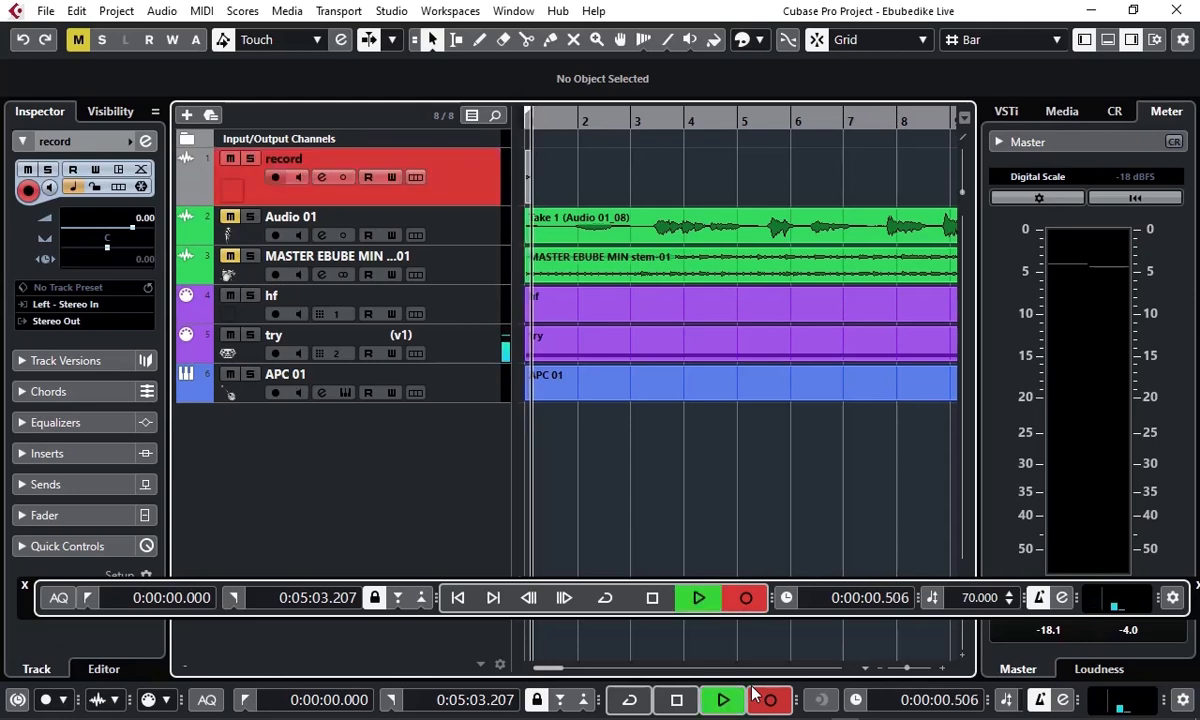
click(652, 597)
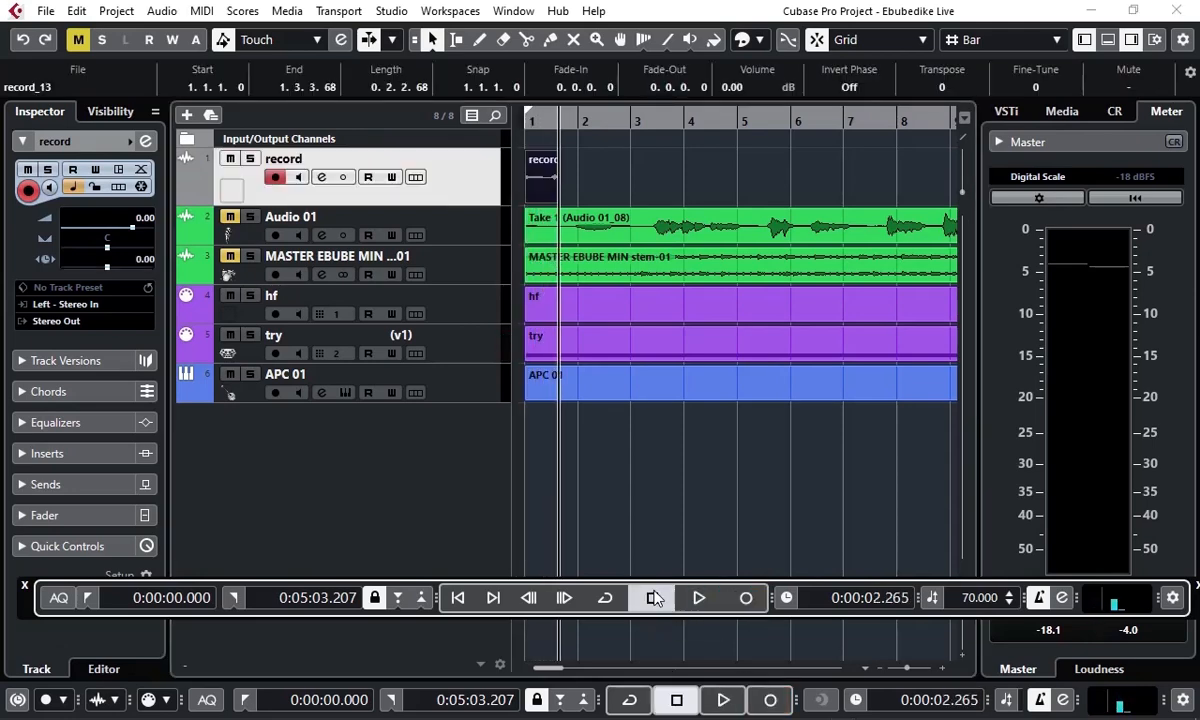
click(76, 10)
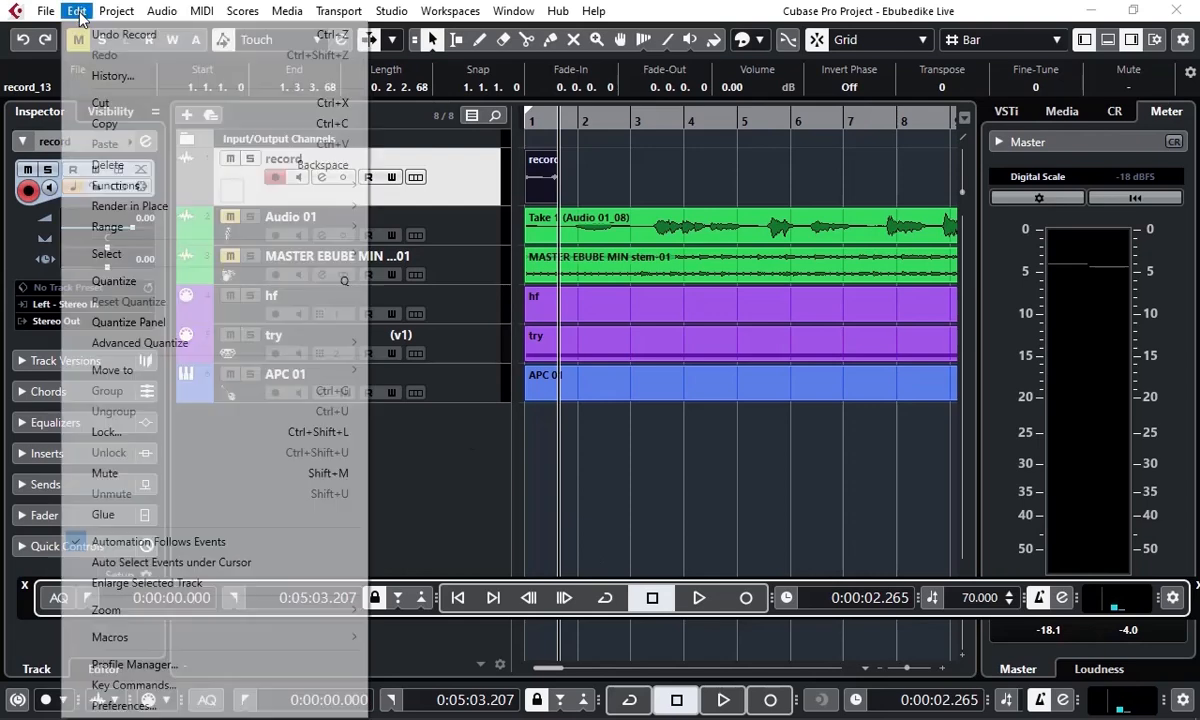
click(107, 36)
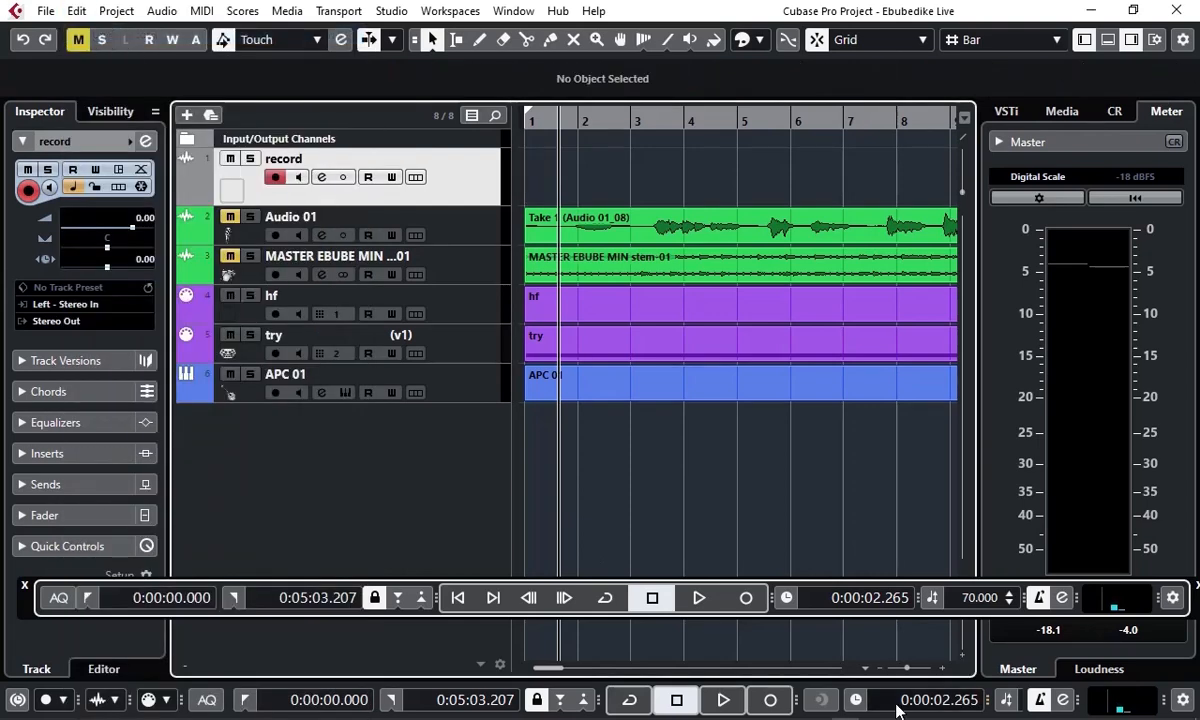
Step: Set the number of bars in the metronome count-in to 1 and apply the setting
click(1062, 700)
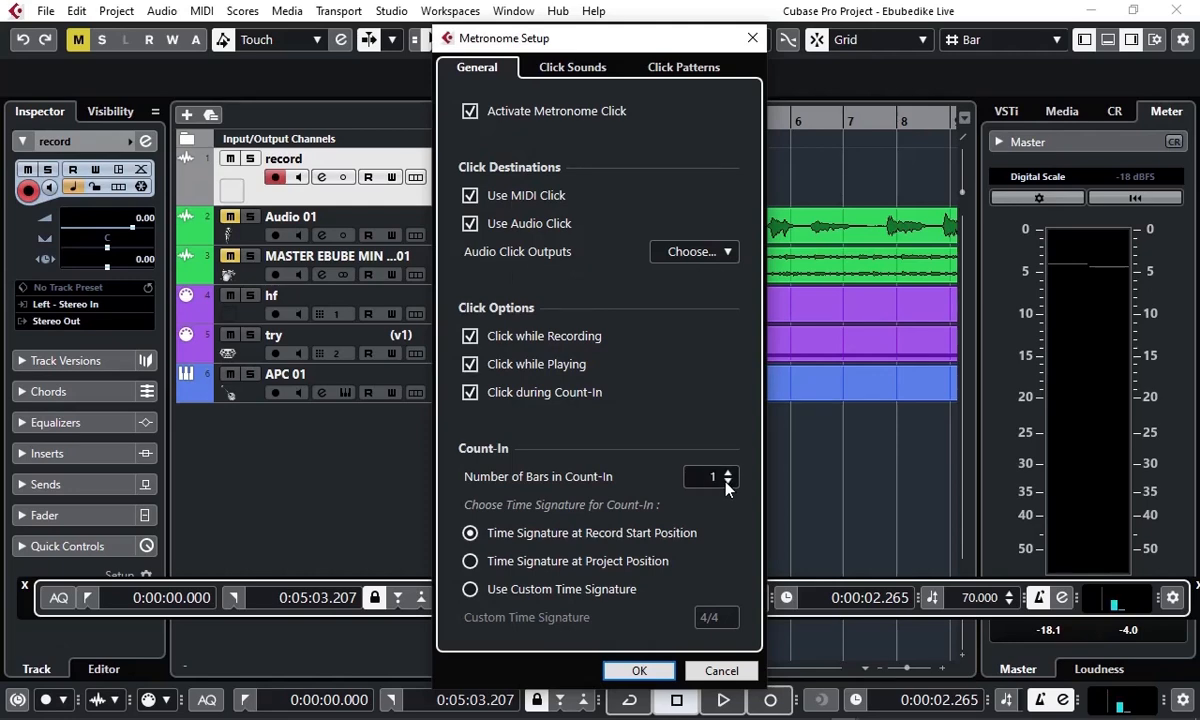
click(639, 670)
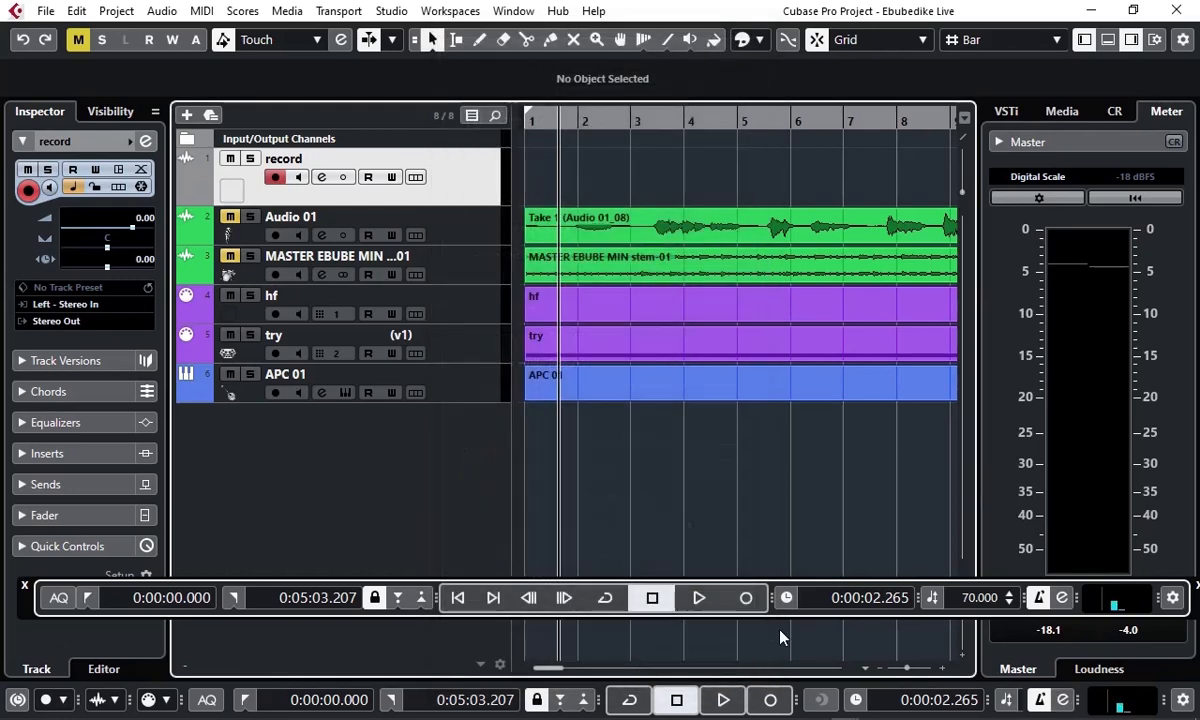
Step: Return to the project start, record a short take with the 1-bar count-in, and undo the recording
click(463, 598)
click(745, 598)
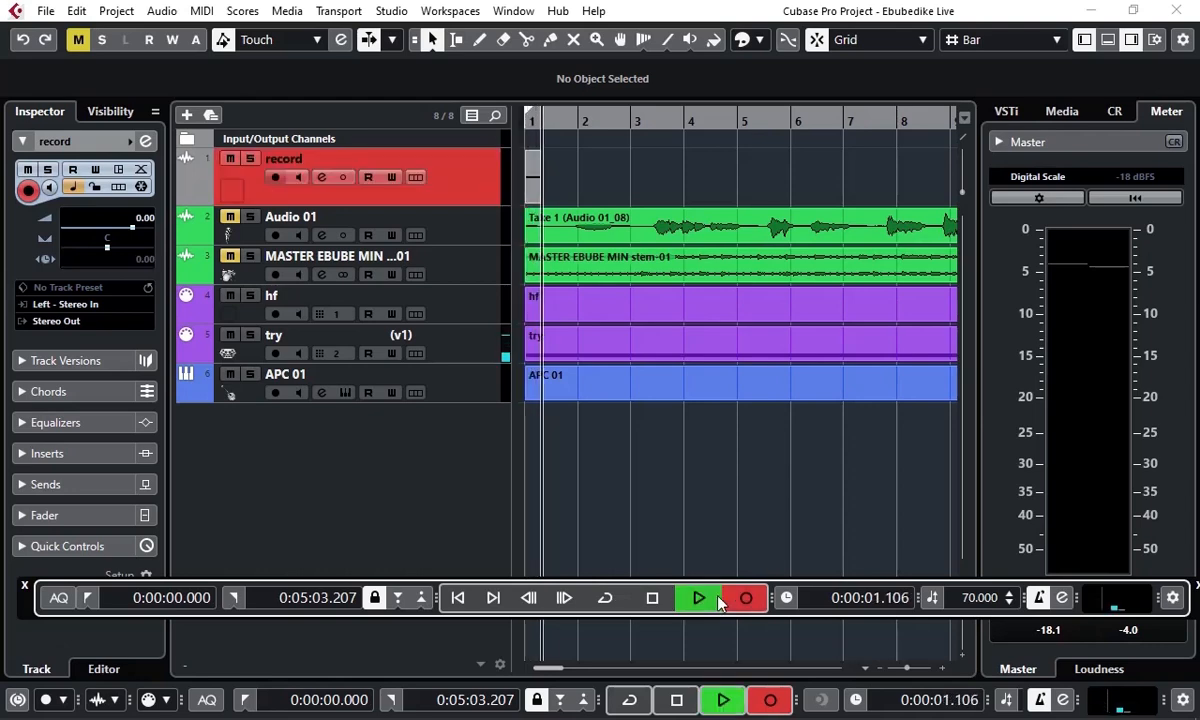
click(653, 598)
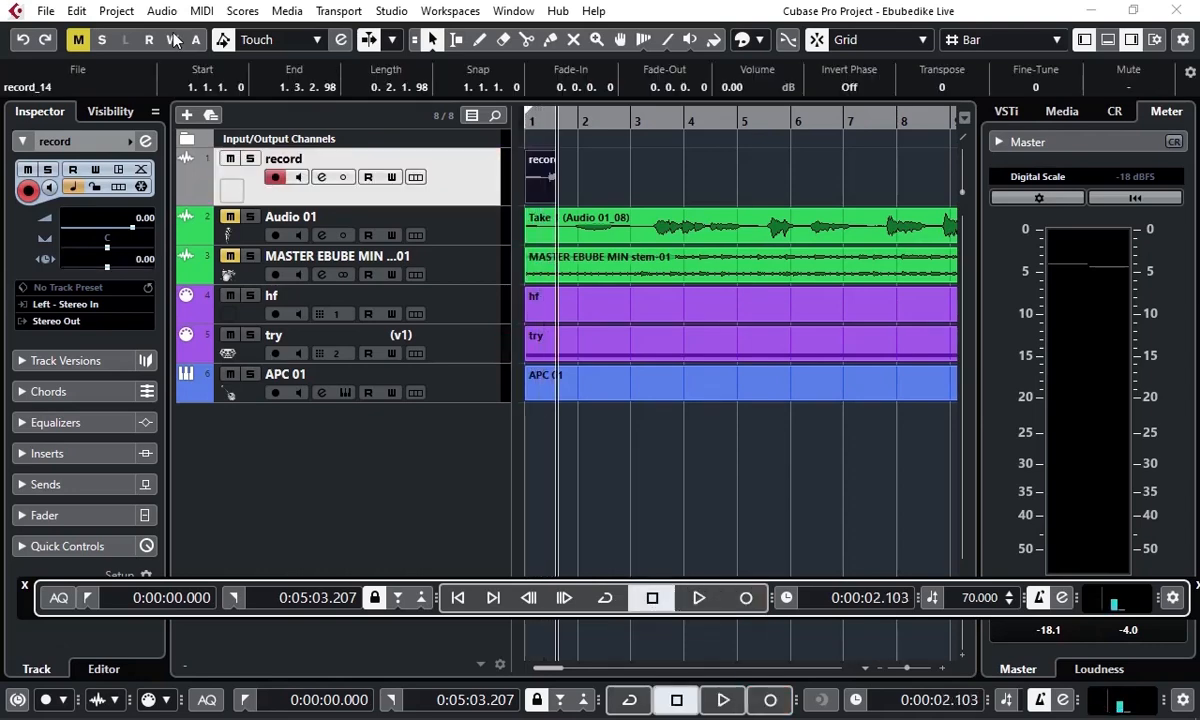
click(77, 11)
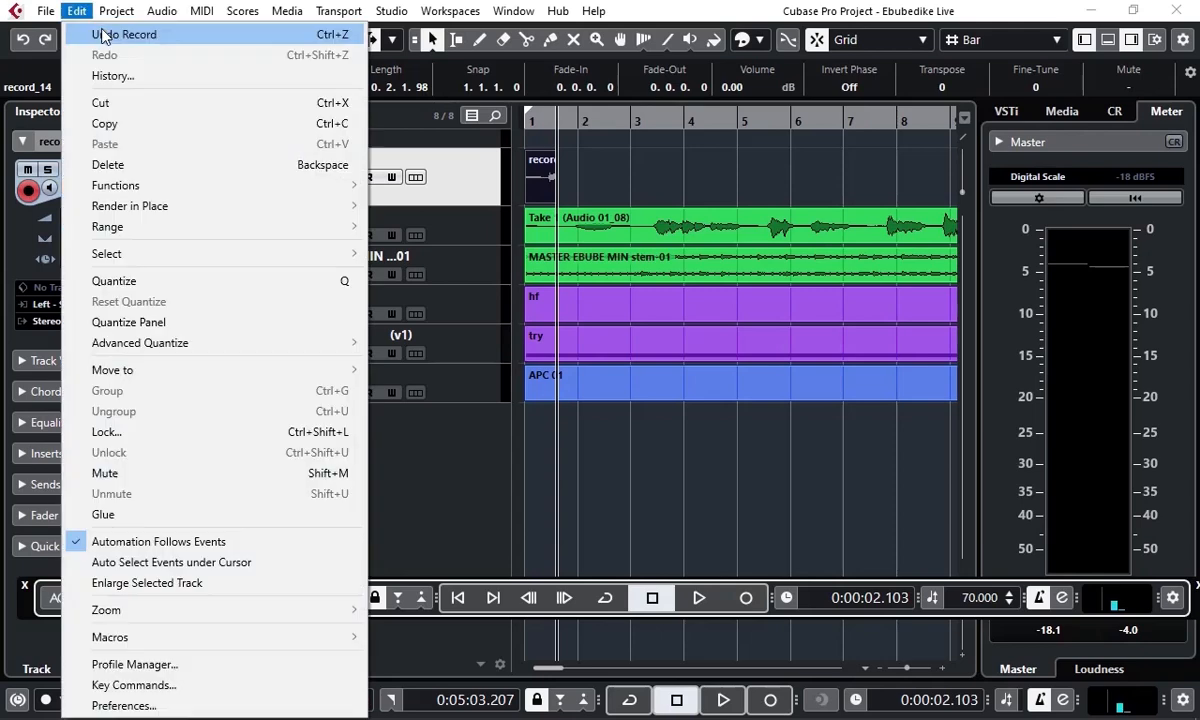
click(103, 36)
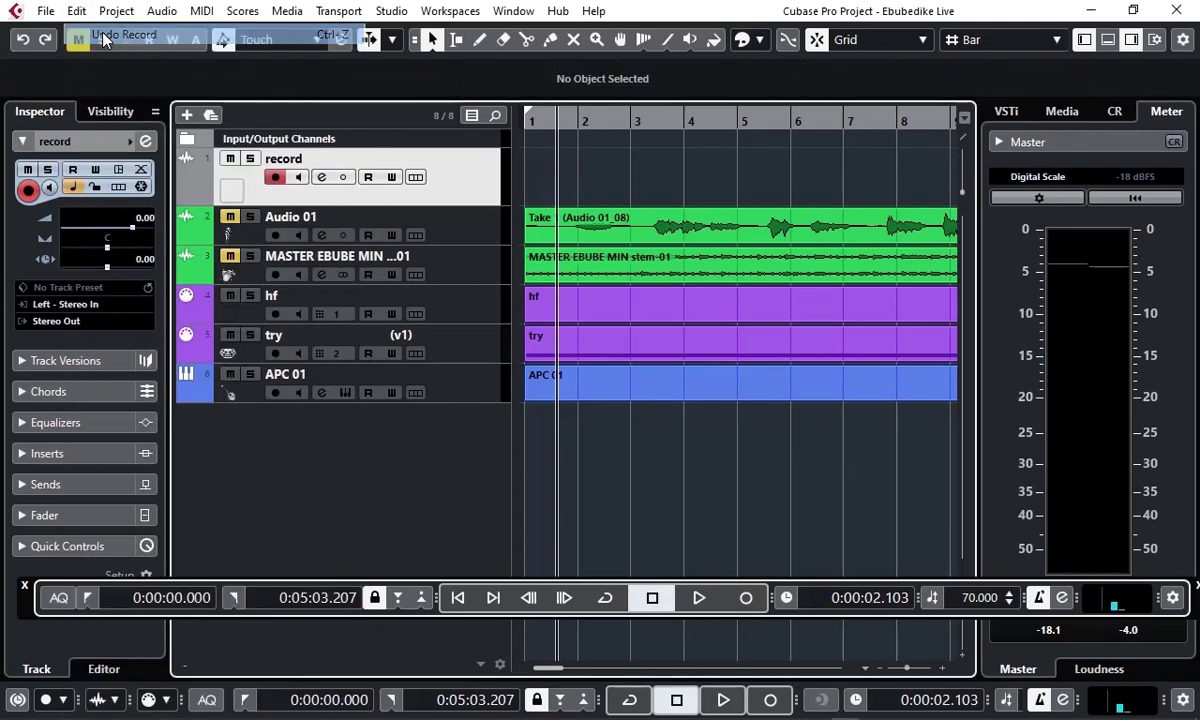
Step: Disable Click during Count-In in the Metronome Setup and record a short take on the record track from the project start
click(458, 598)
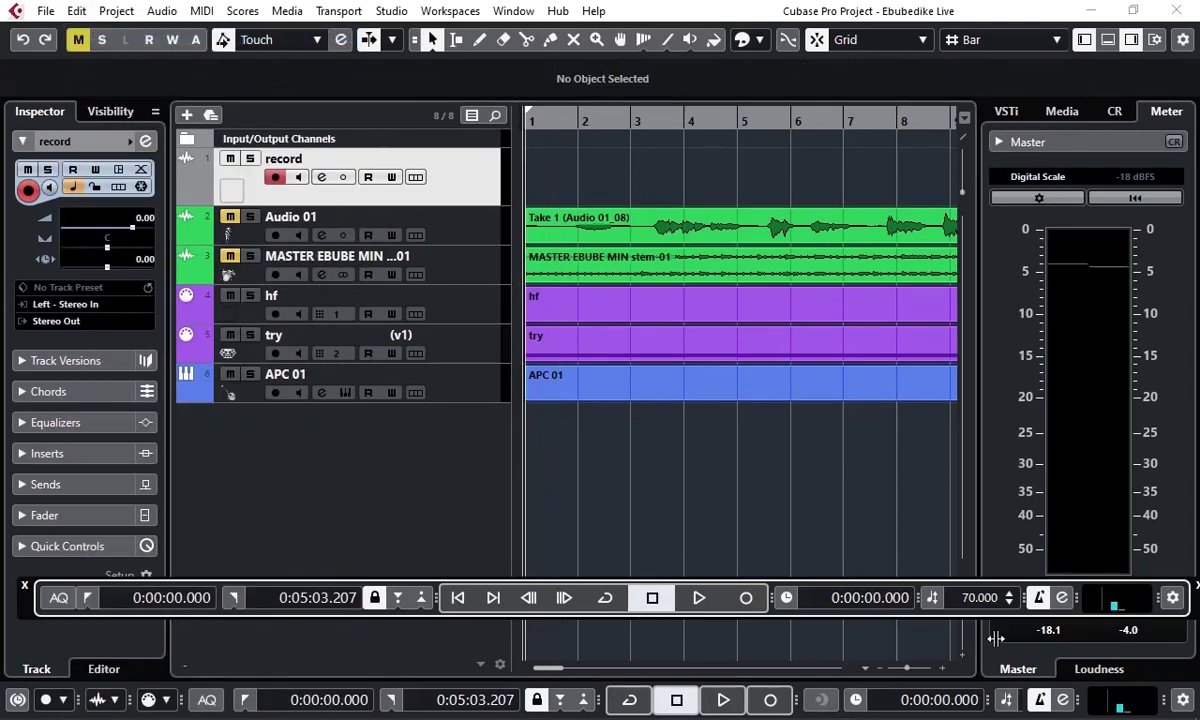
ctrl+click(1006, 699)
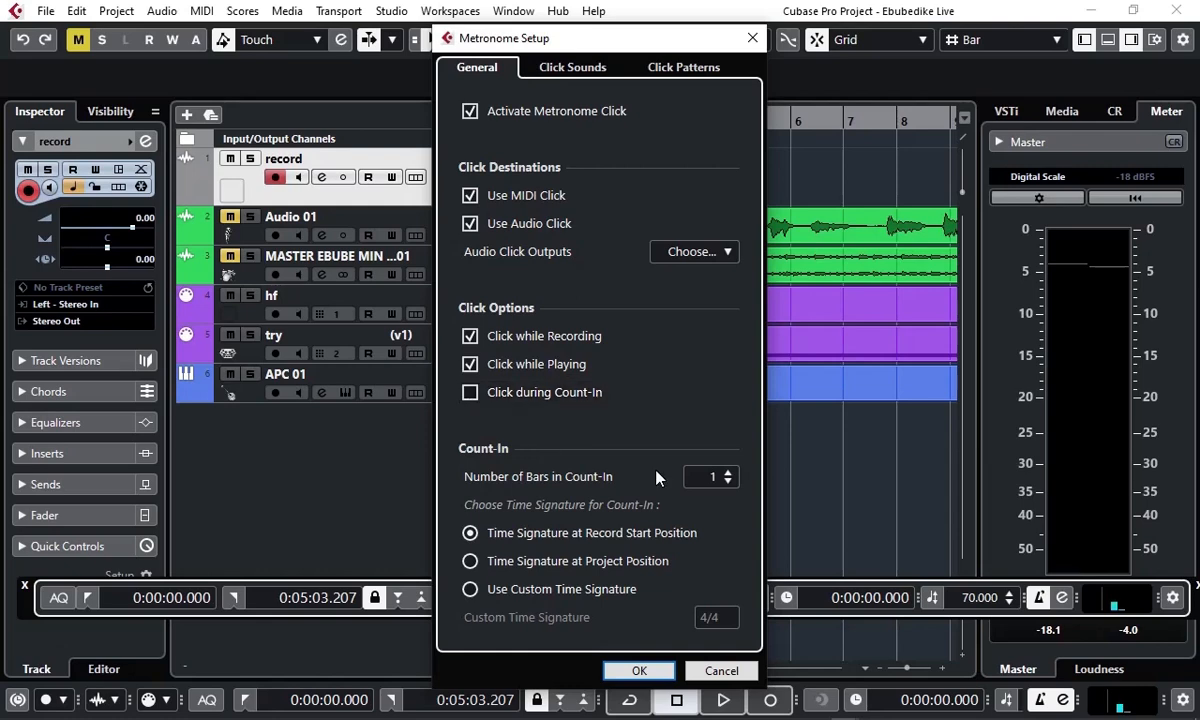
click(637, 671)
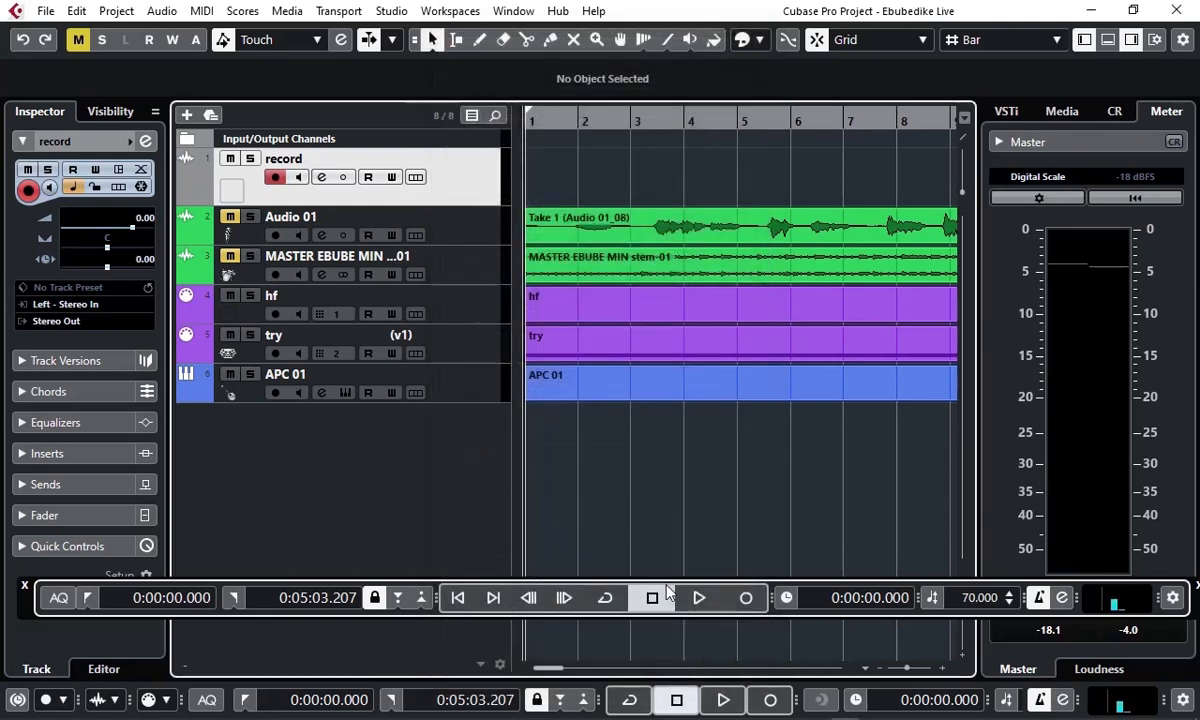
click(746, 598)
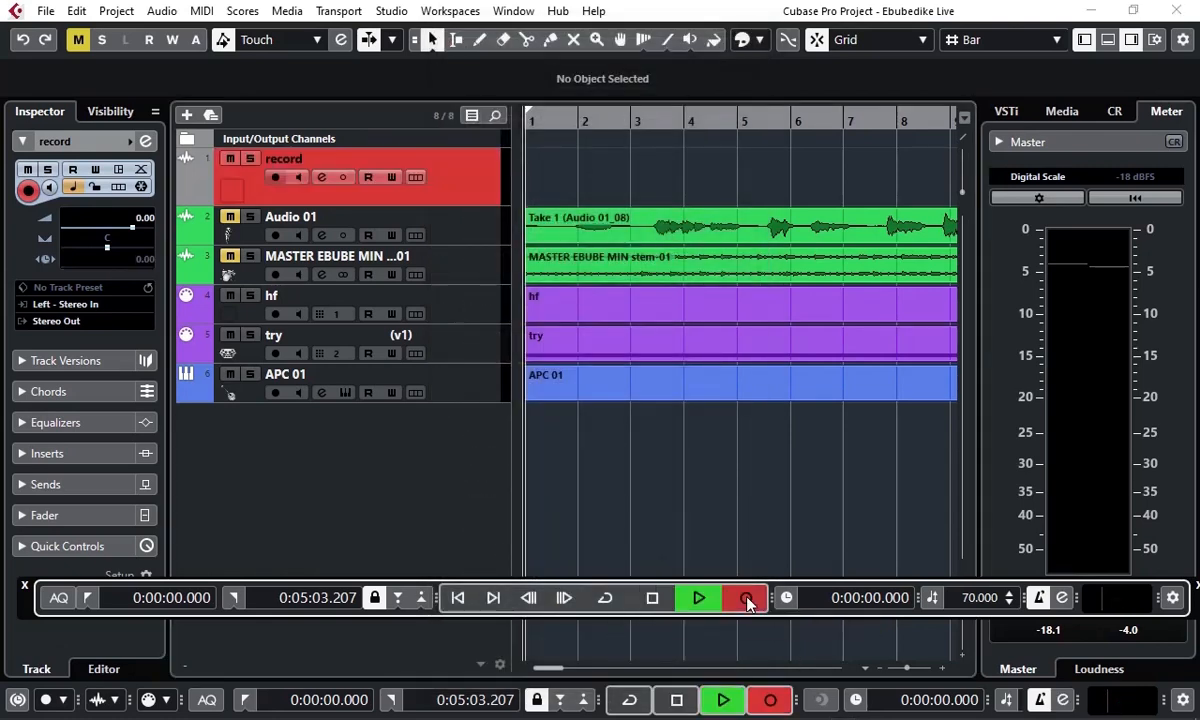
click(654, 598)
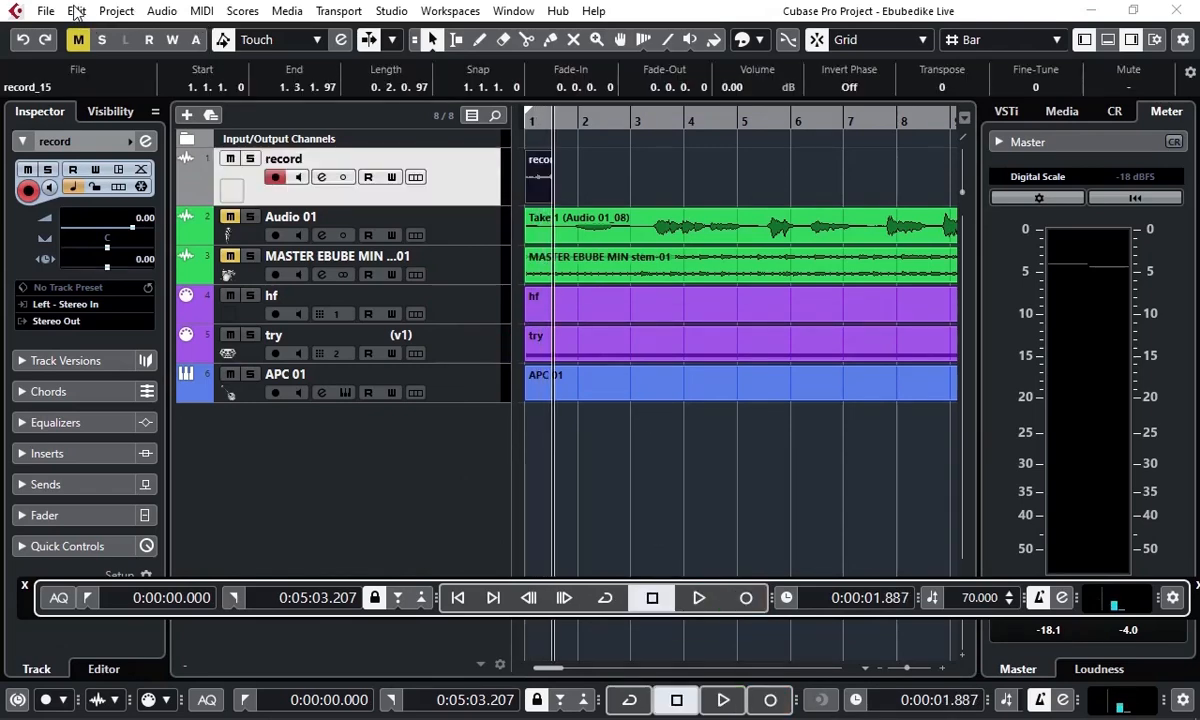
Step: Try Click while Recording off and on in the Metronome Setup, and review the click options before closing it
click(1062, 700)
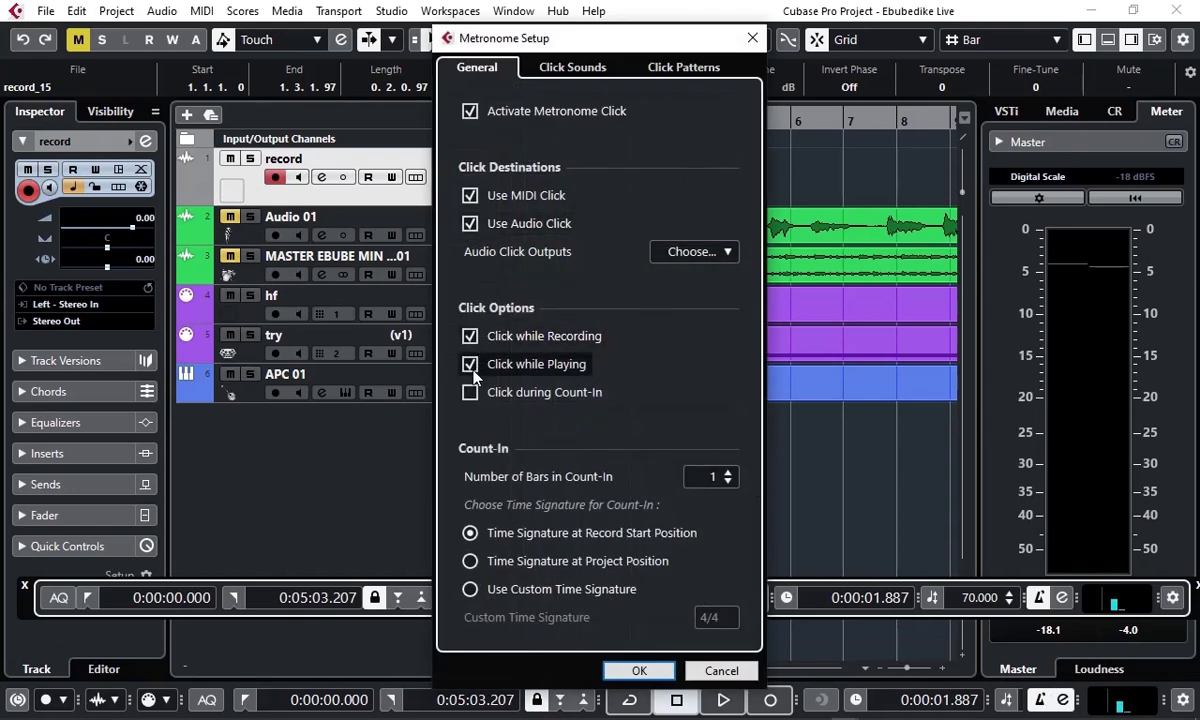
click(470, 337)
click(470, 338)
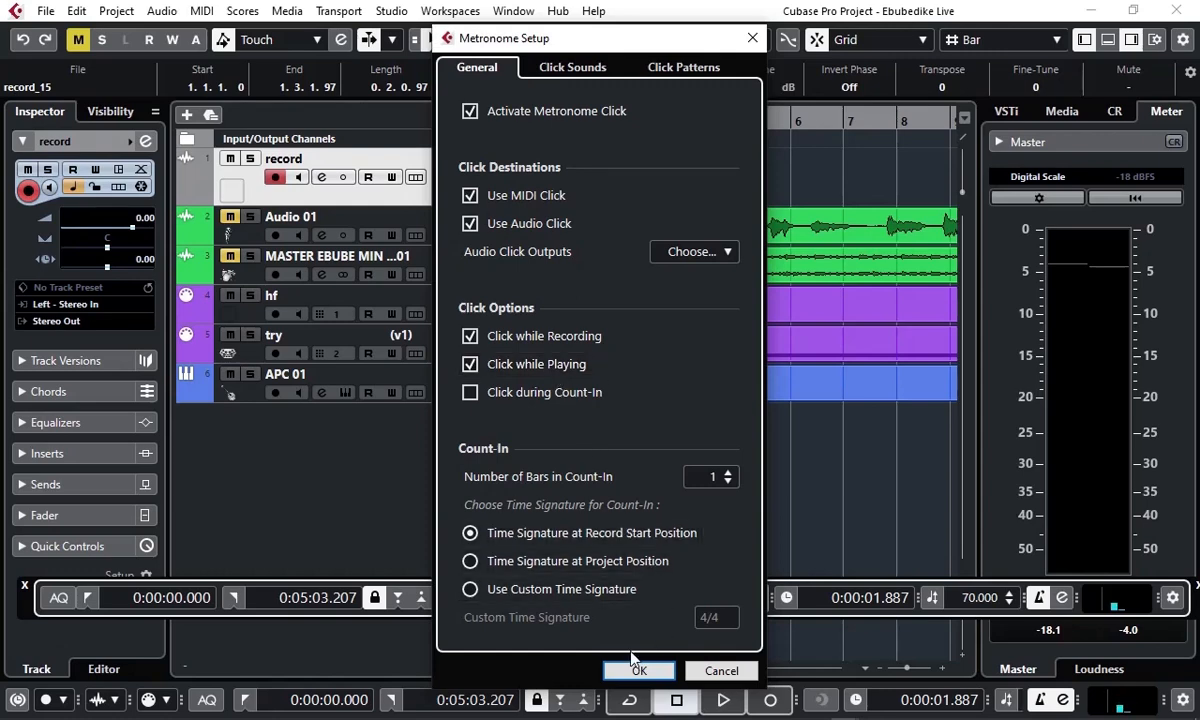
click(637, 670)
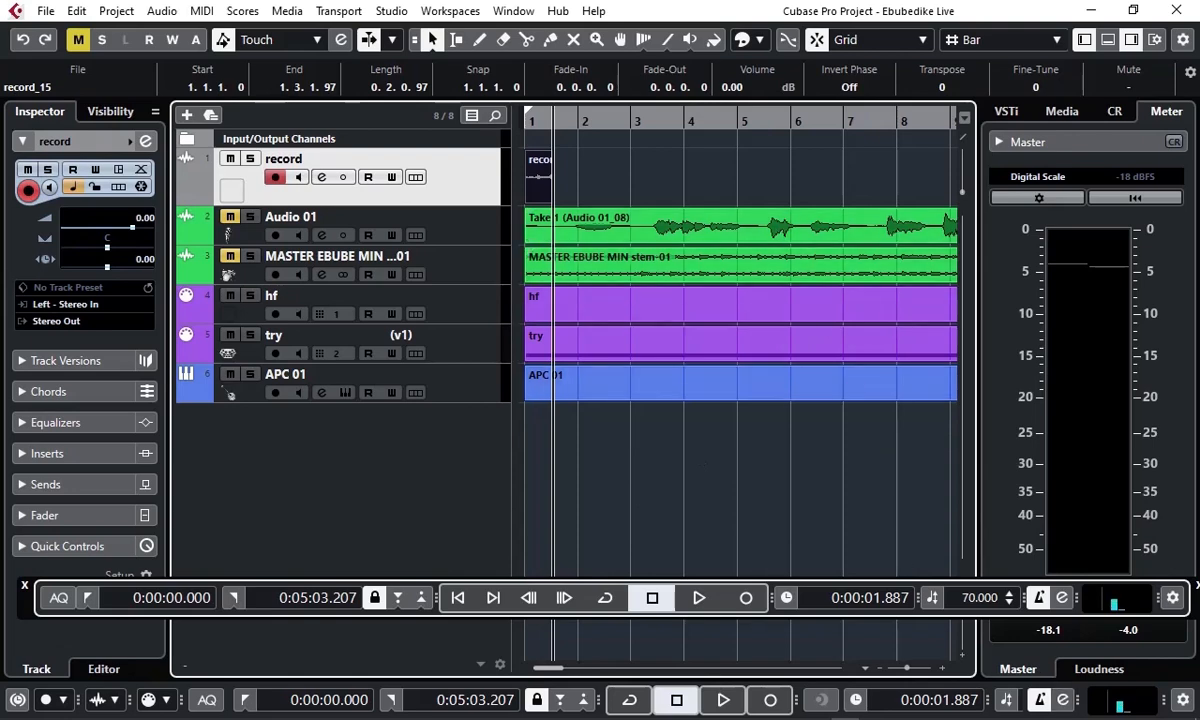
click(1064, 701)
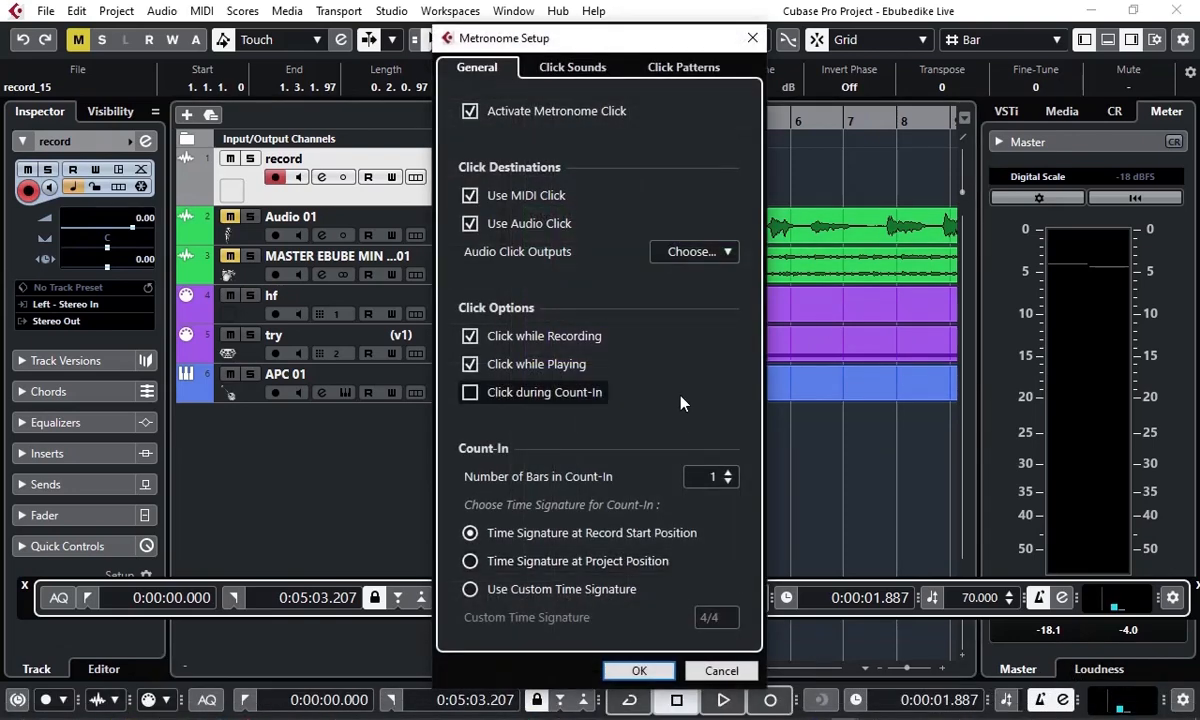
click(751, 40)
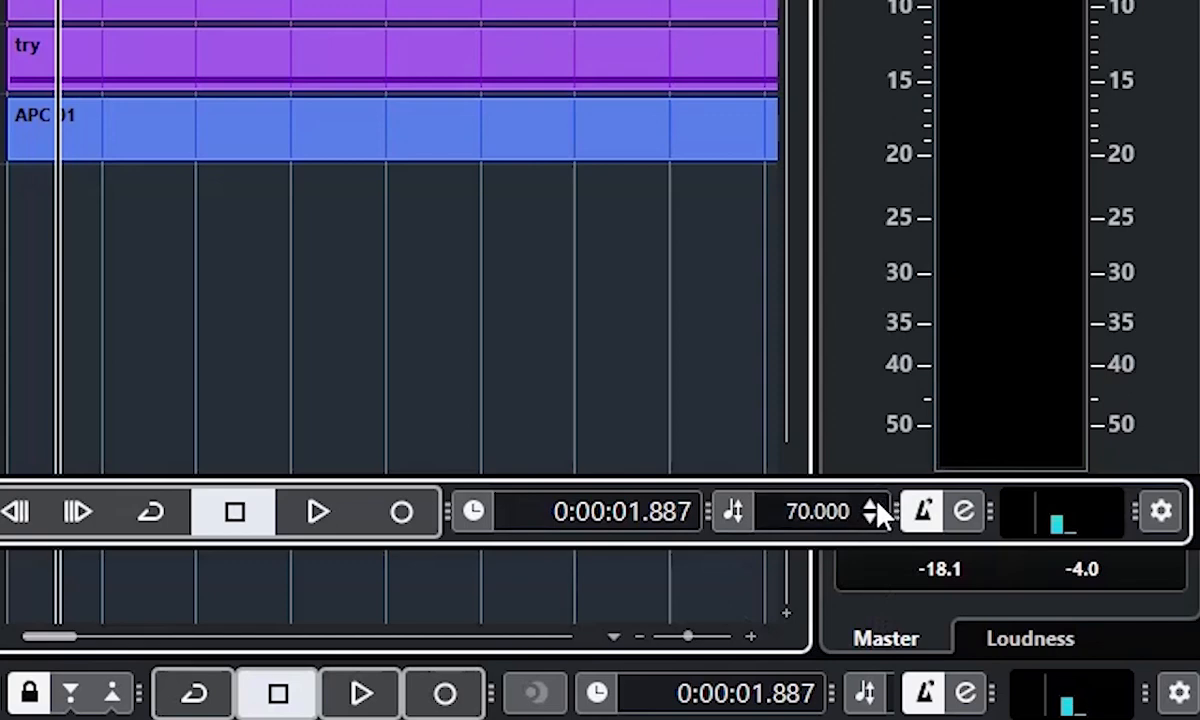
Step: Raise the project tempo in the transport to 84 BPM
scroll(871, 503, up, 7)
scroll(870, 500, up, 6)
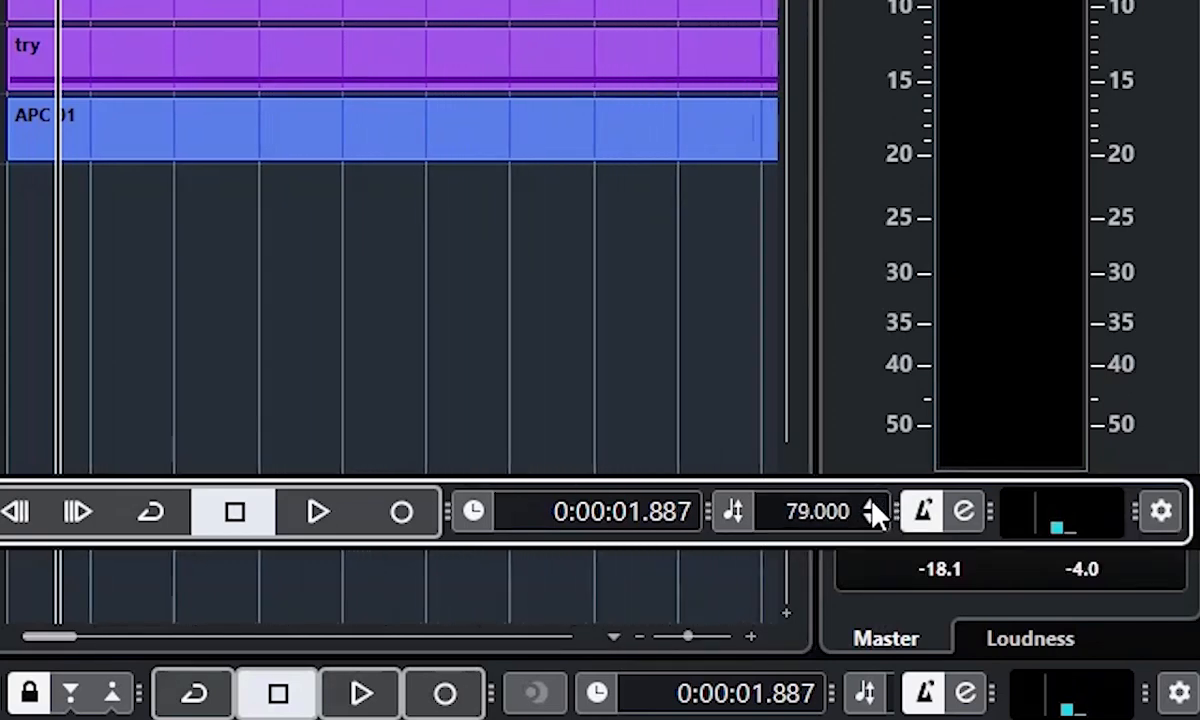
scroll(873, 512, up, 1)
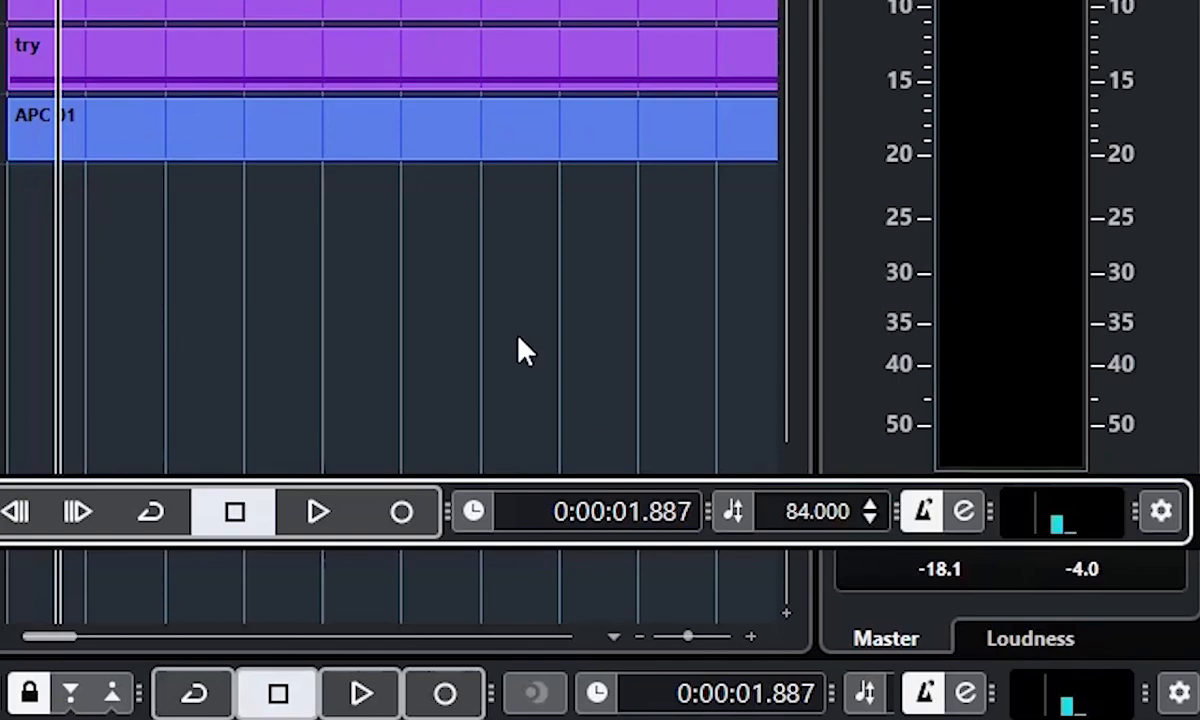
click(630, 150)
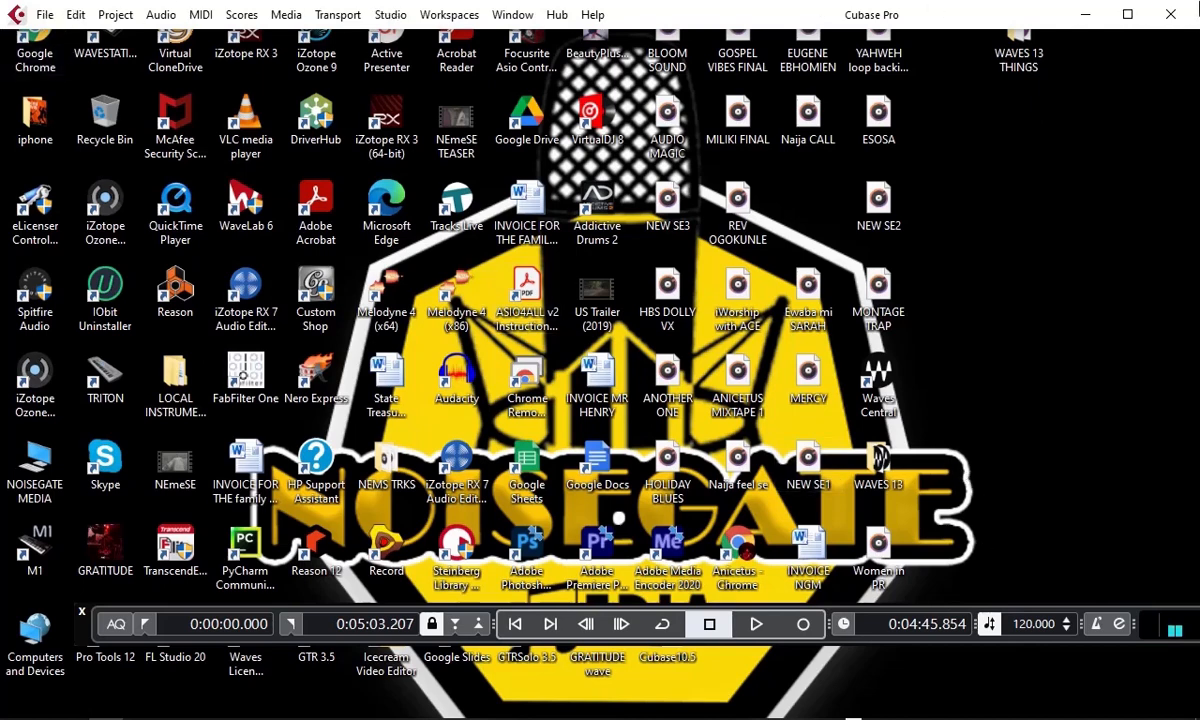
Step: Start a new project and choose the TEST folder inside Cubase Projects as its default location
click(43, 17)
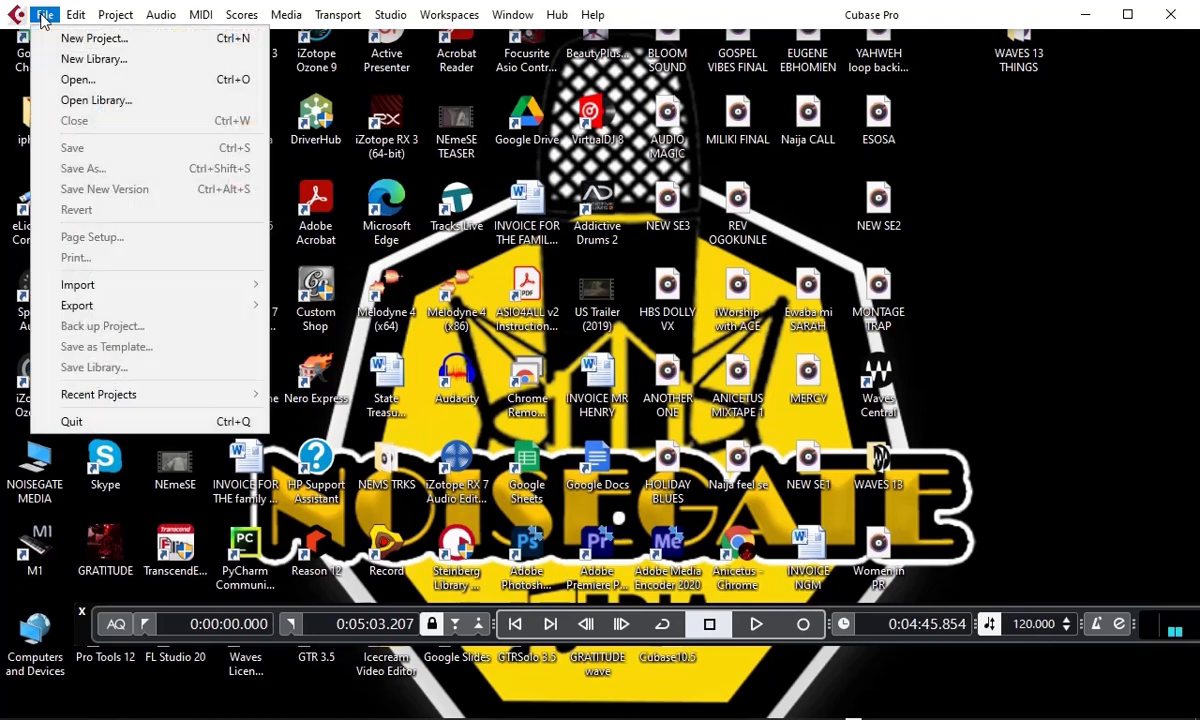
click(92, 40)
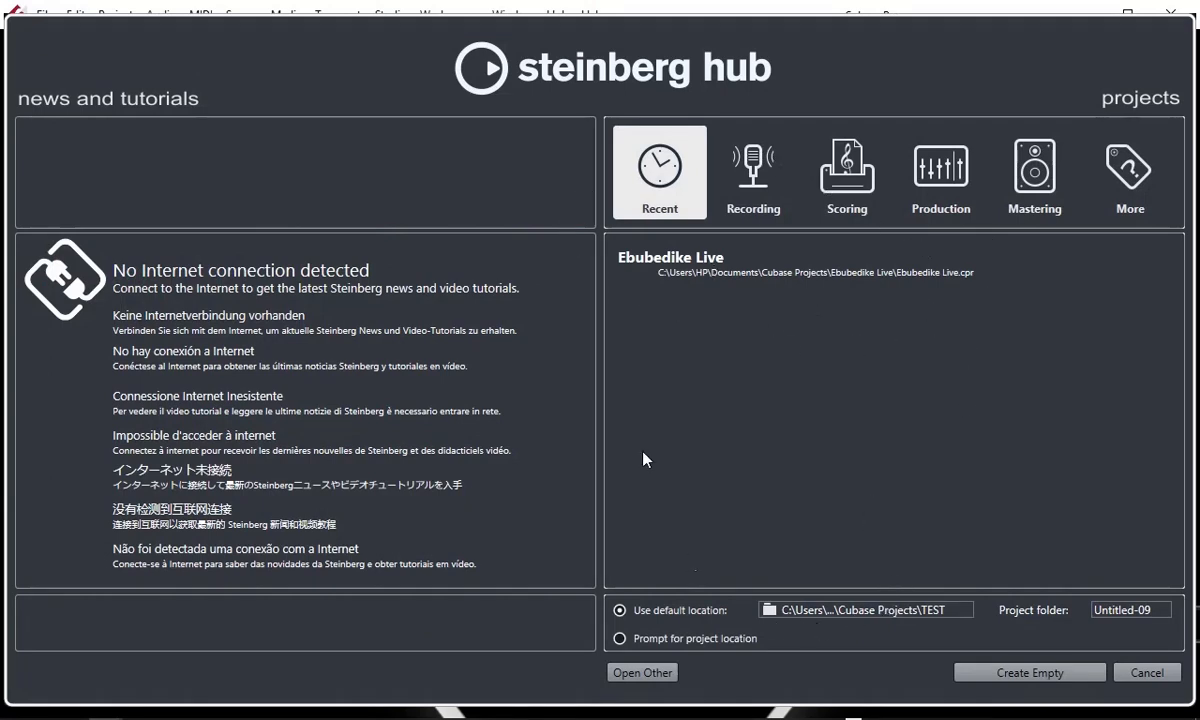
click(786, 618)
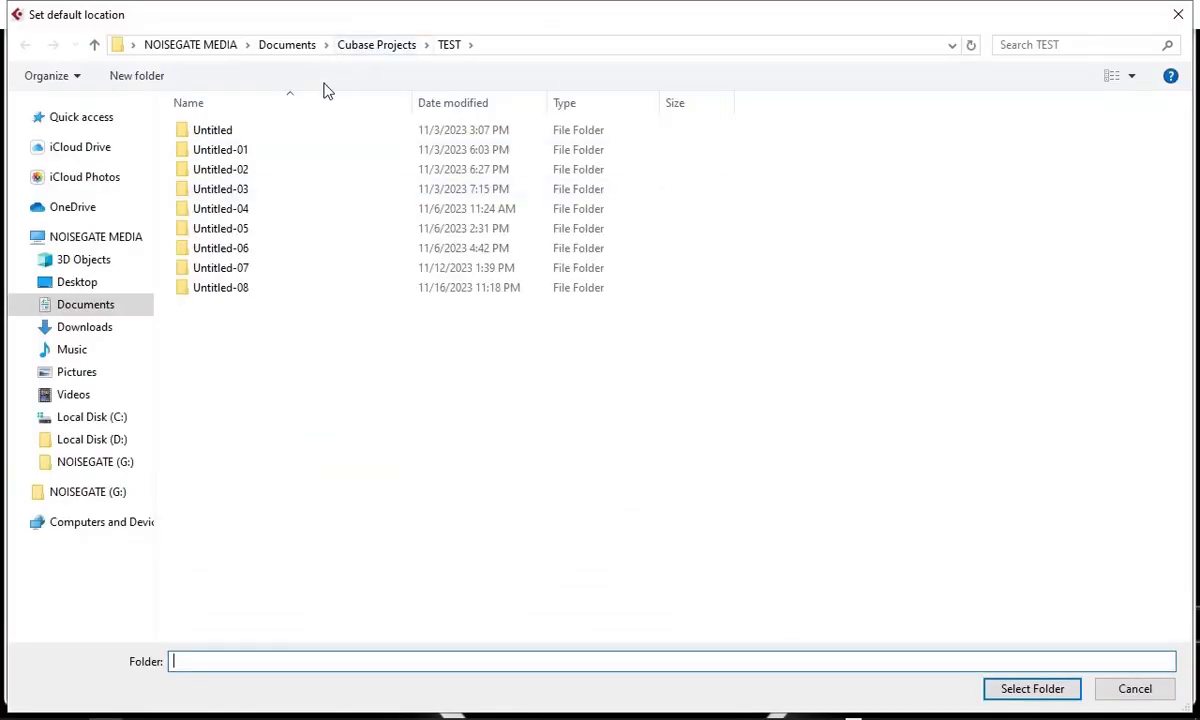
click(94, 44)
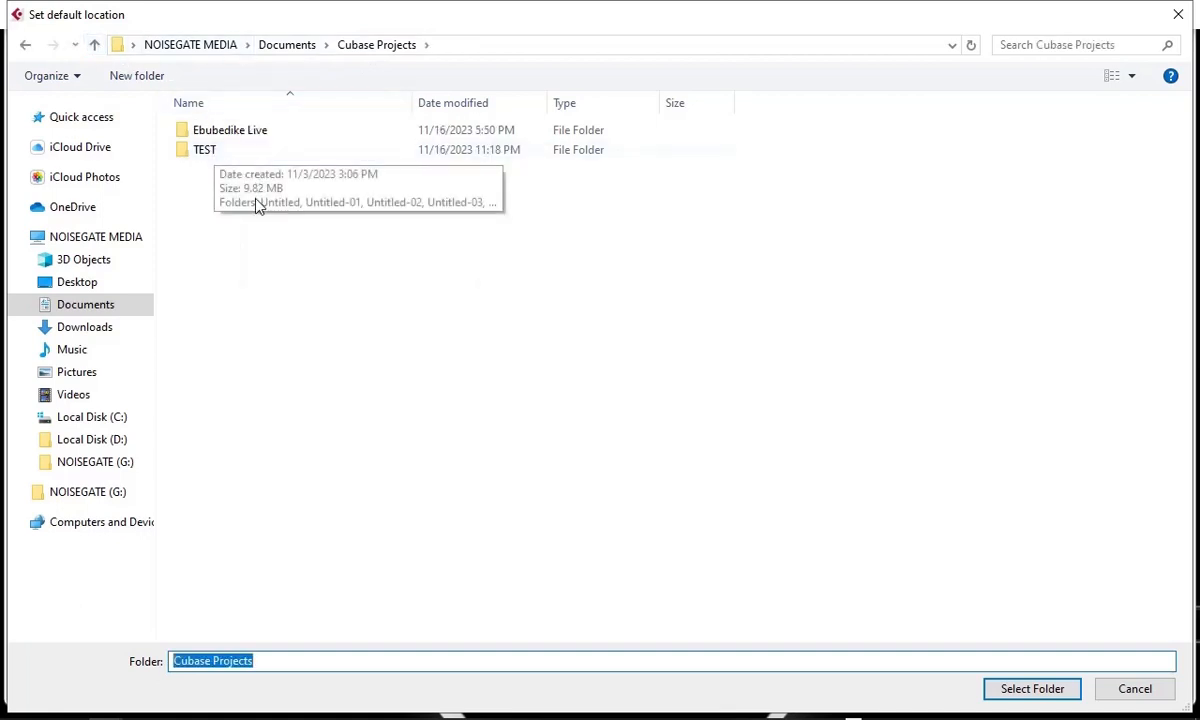
click(303, 235)
right_click(300, 229)
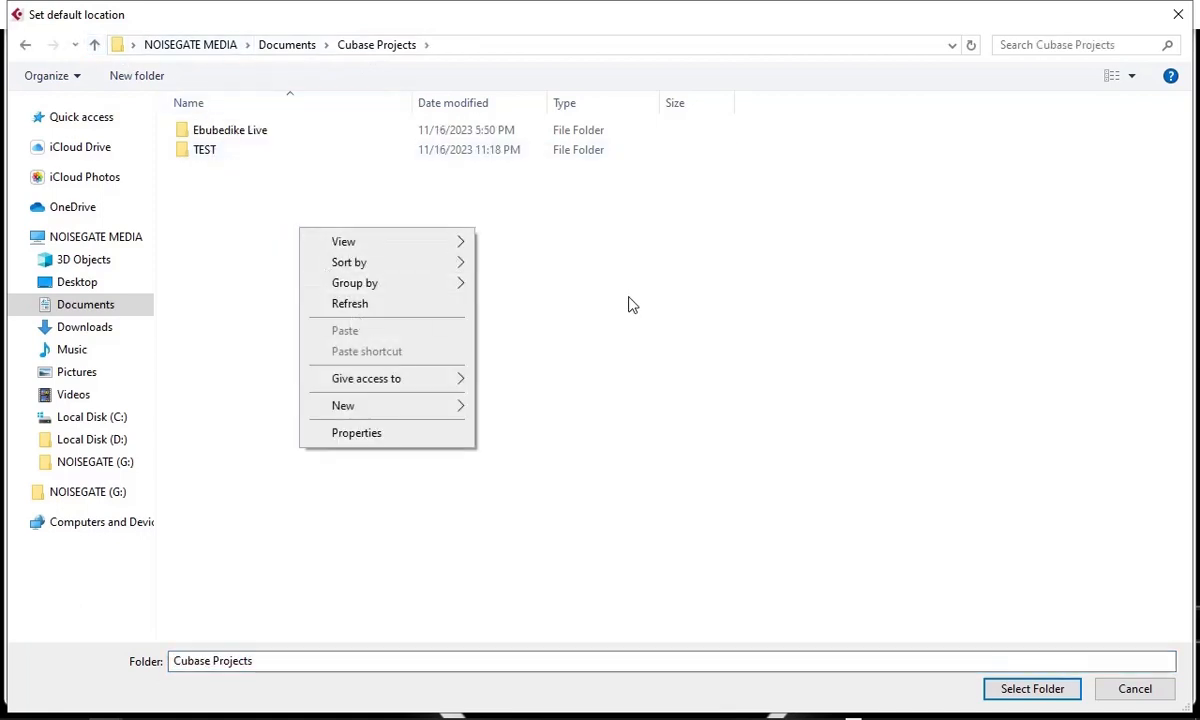
click(590, 243)
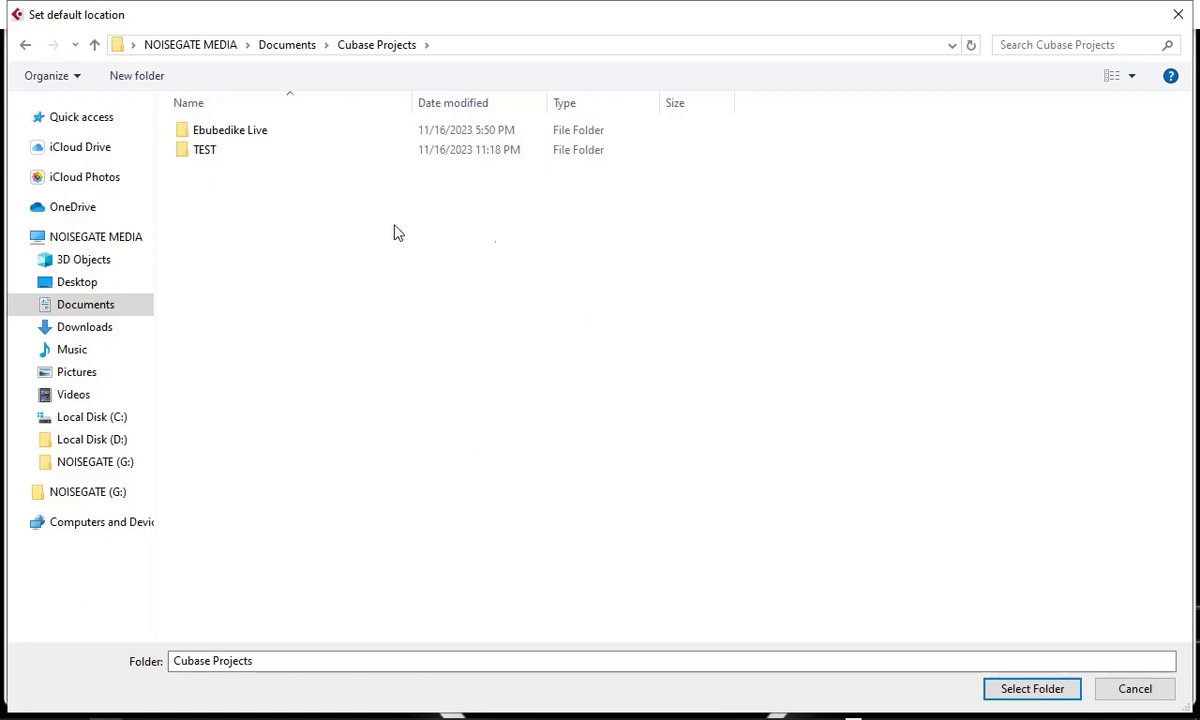
double_click(205, 158)
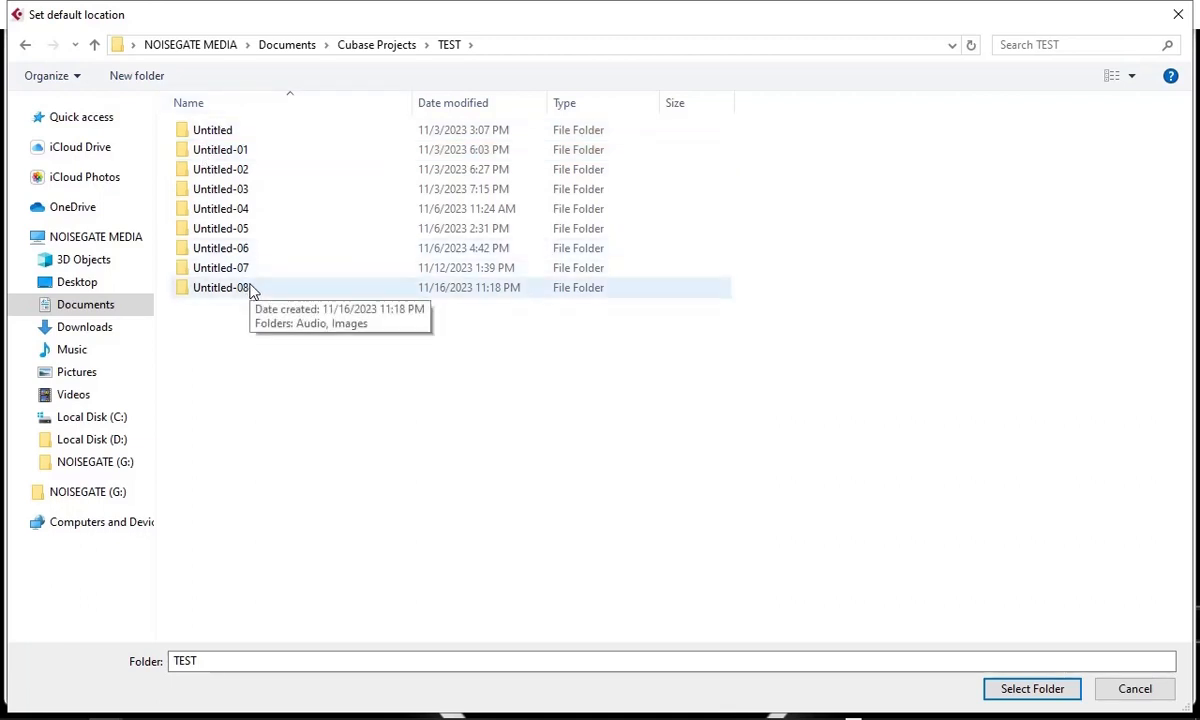
click(94, 44)
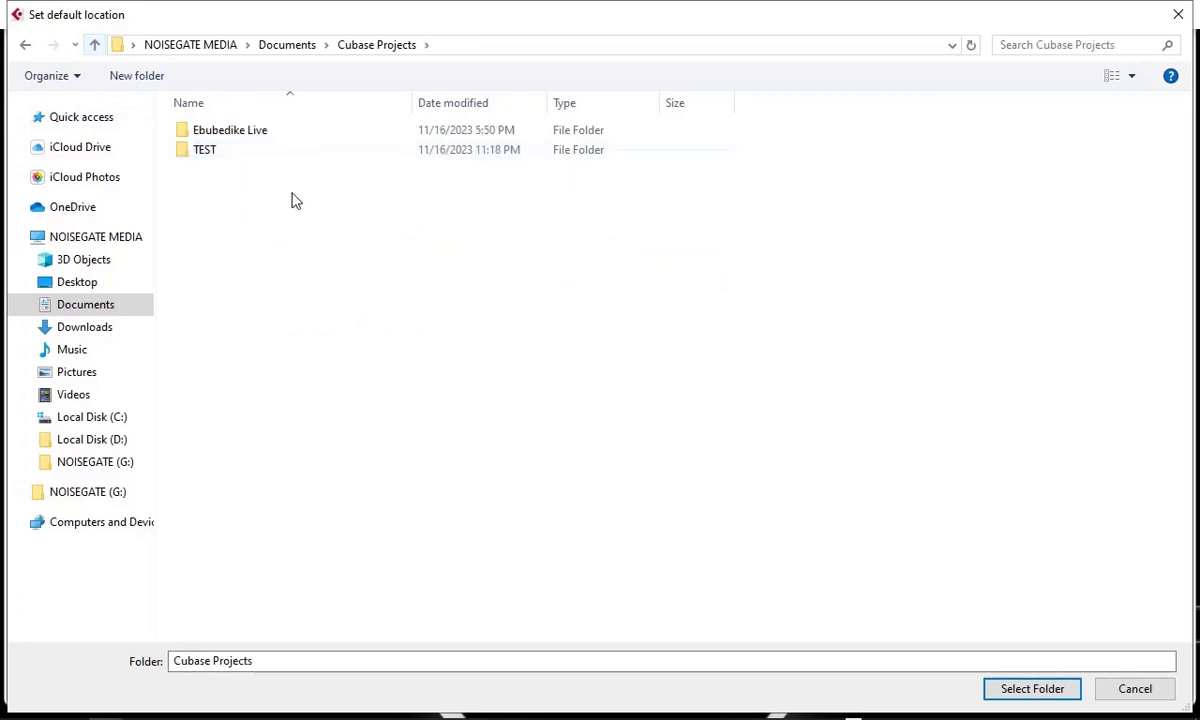
click(218, 152)
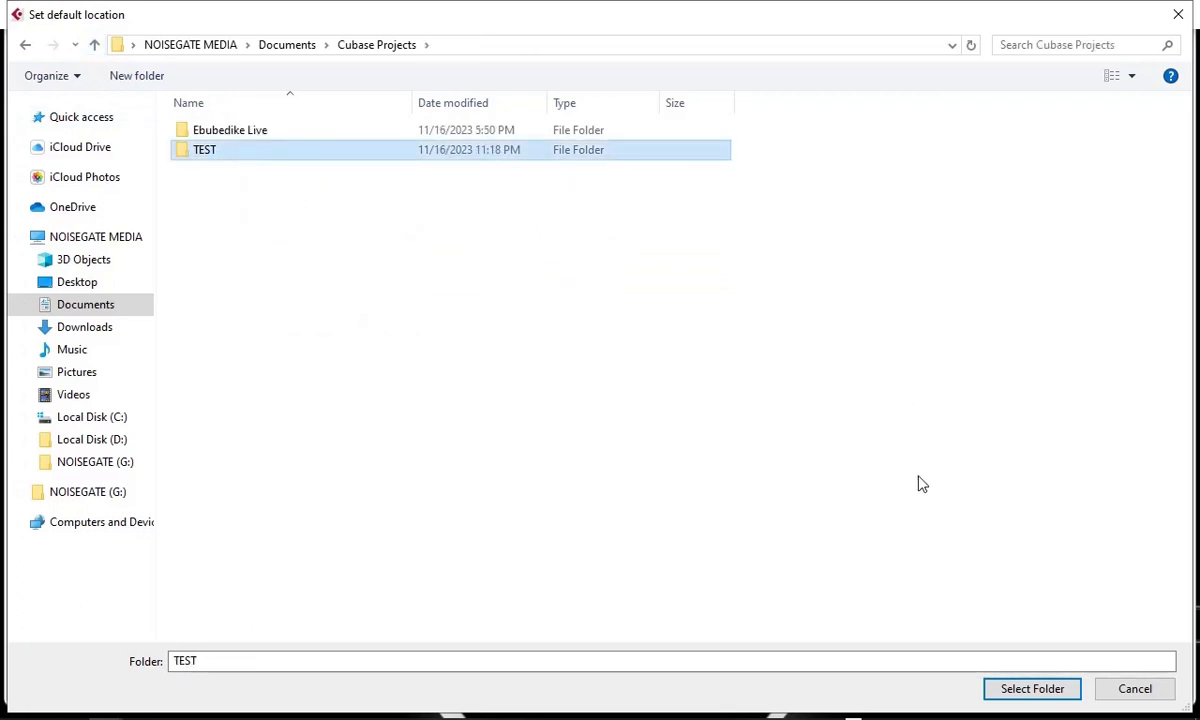
click(1033, 690)
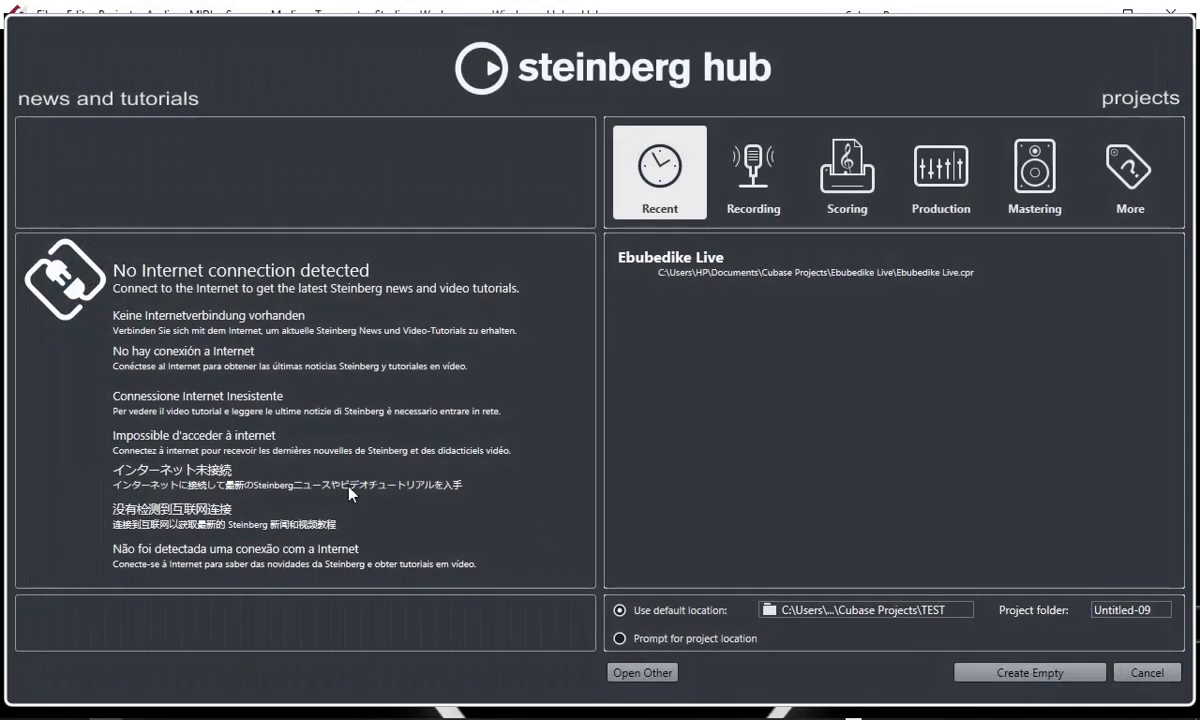
Step: Create an empty project using the project folder name Untitled-09
click(1040, 673)
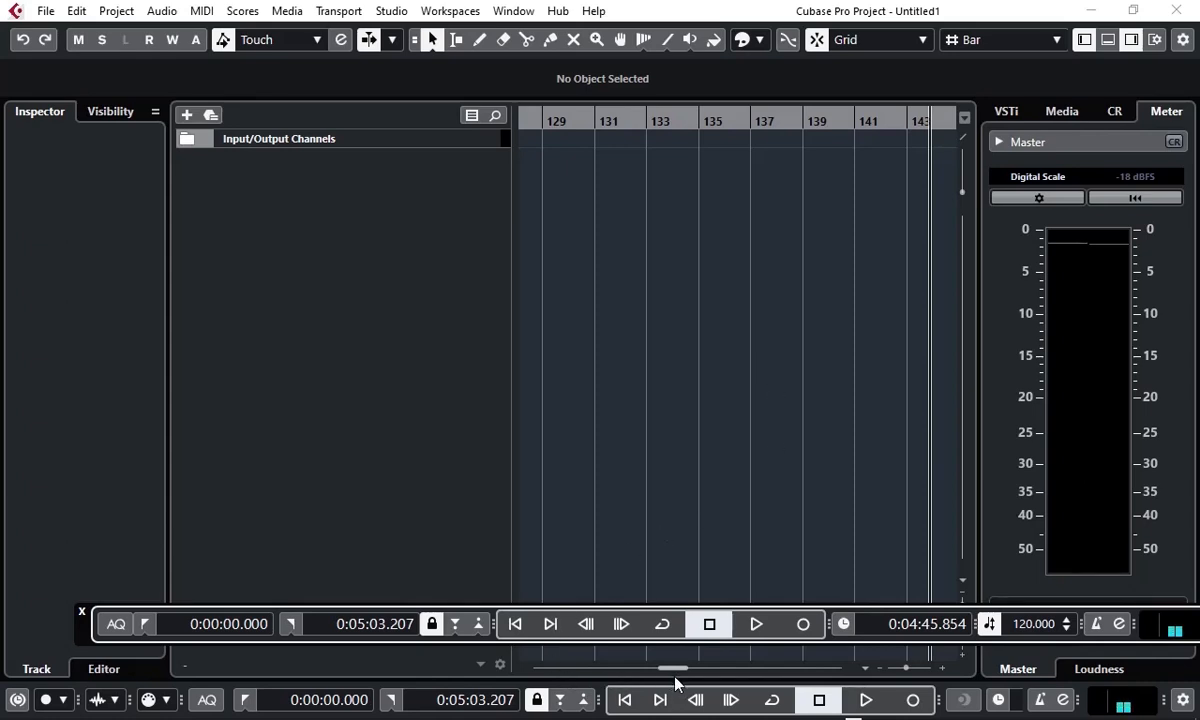
click(564, 667)
drag(564, 664, 488, 613)
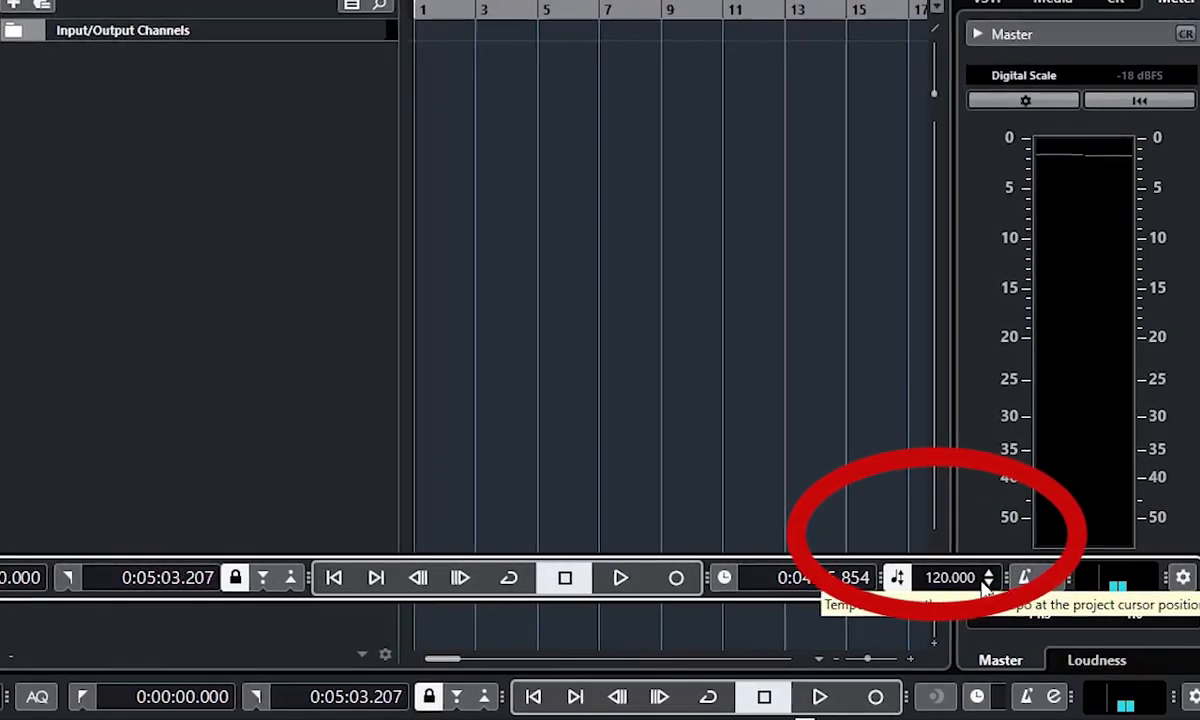
Step: Set the new project's tempo to 95 BPM in the transport
scroll(989, 586, down, 5)
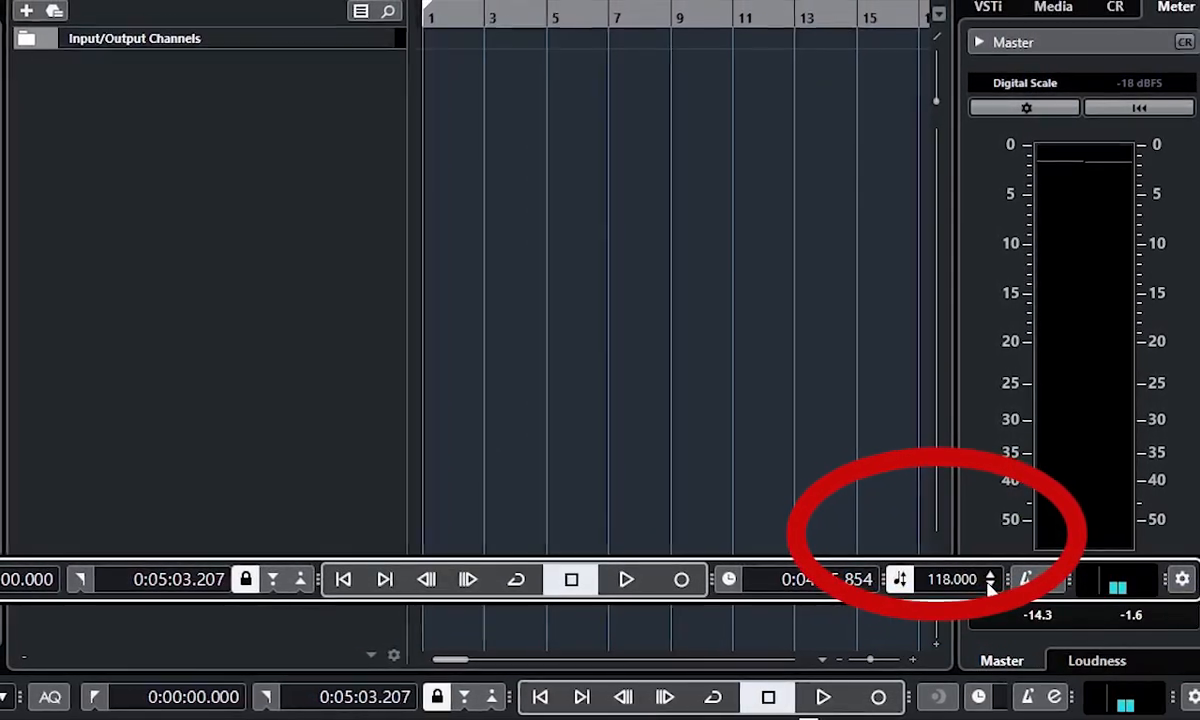
scroll(989, 590, up, 3)
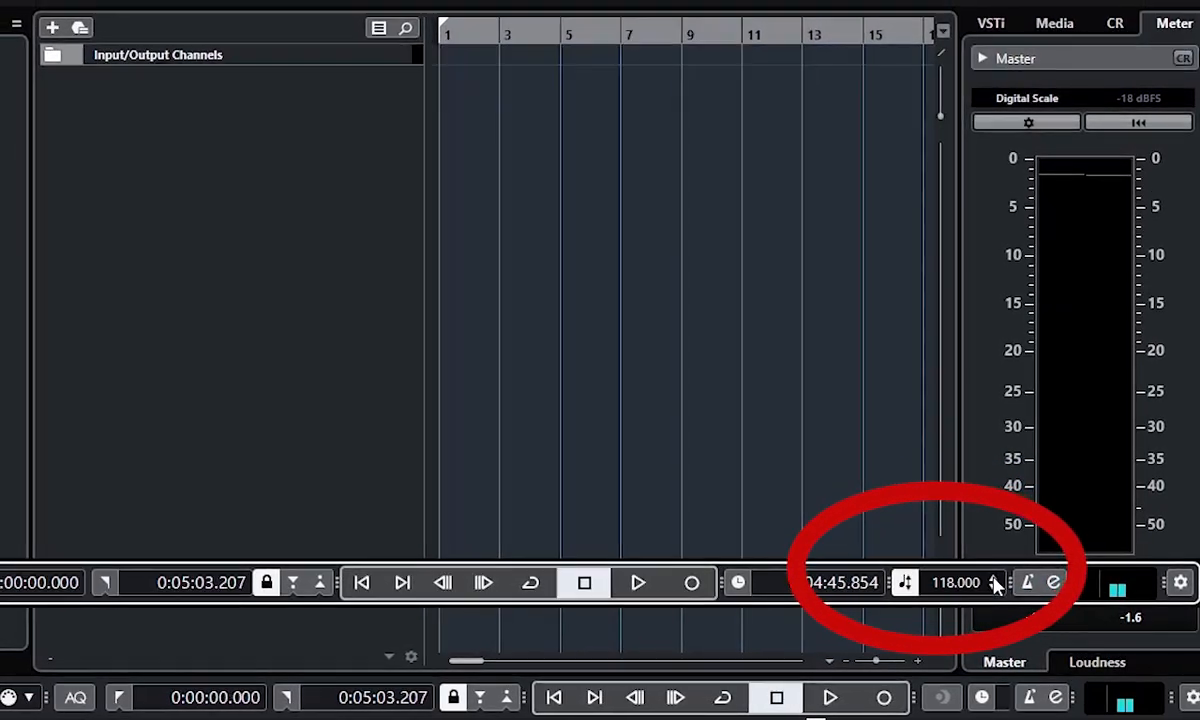
scroll(993, 586, down, 2)
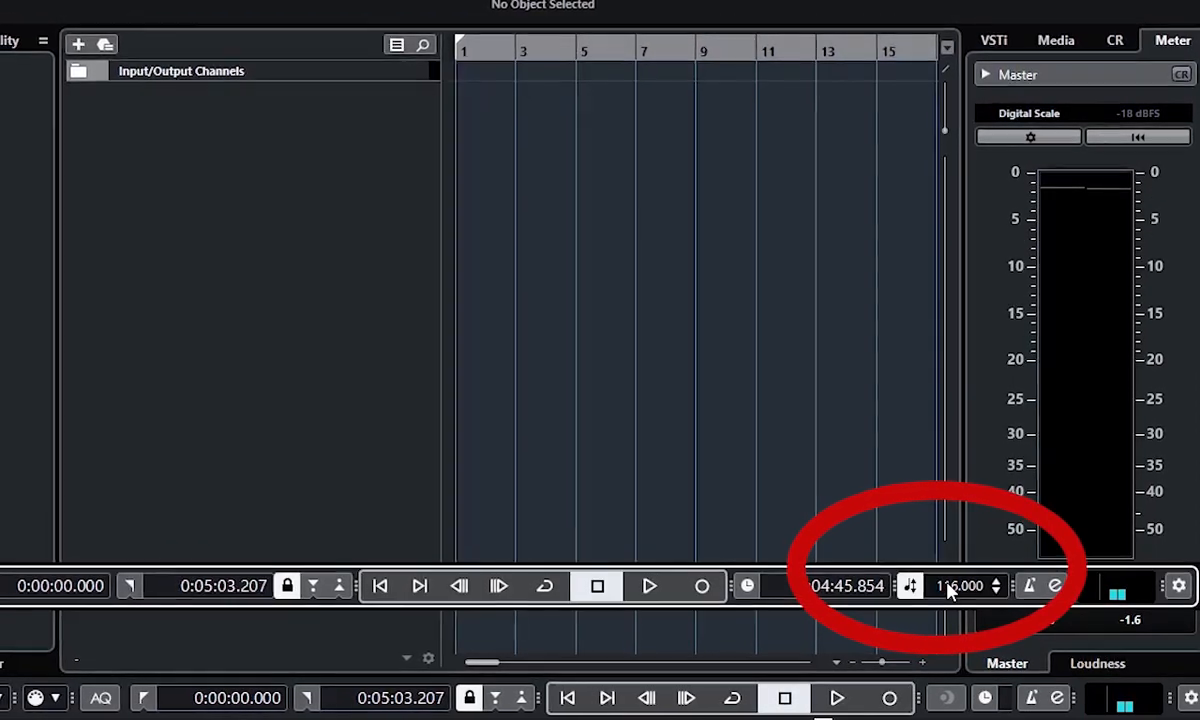
drag(951, 584, 955, 652)
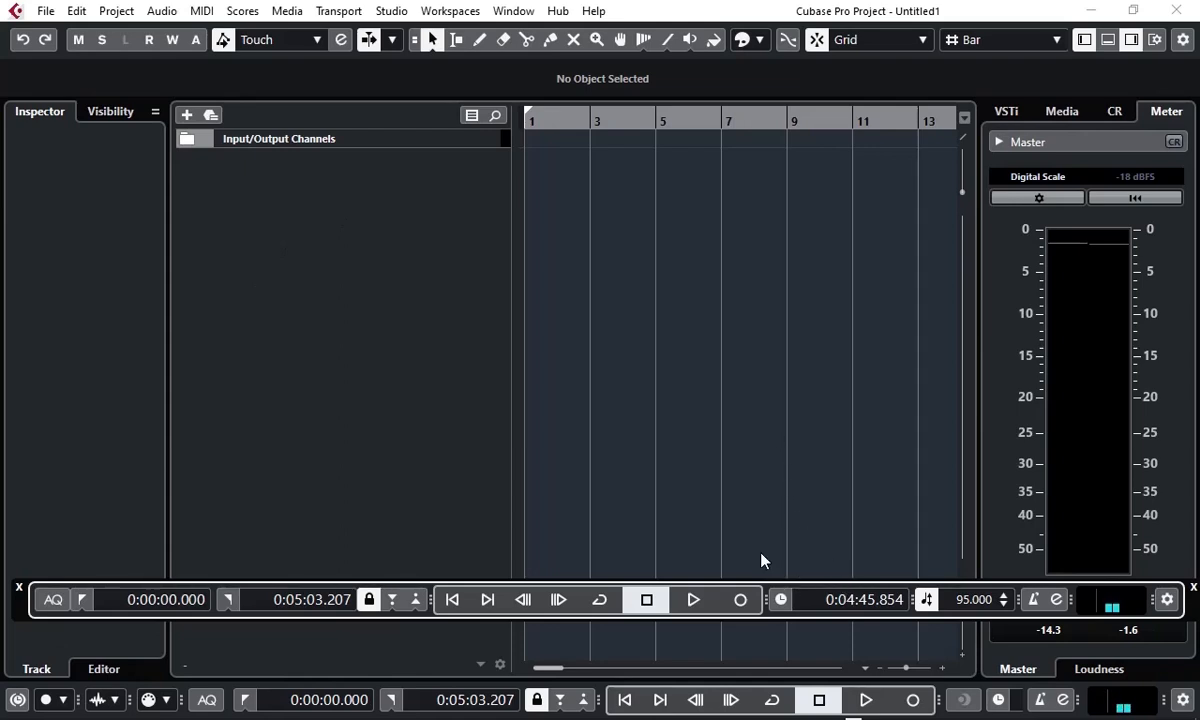
click(549, 672)
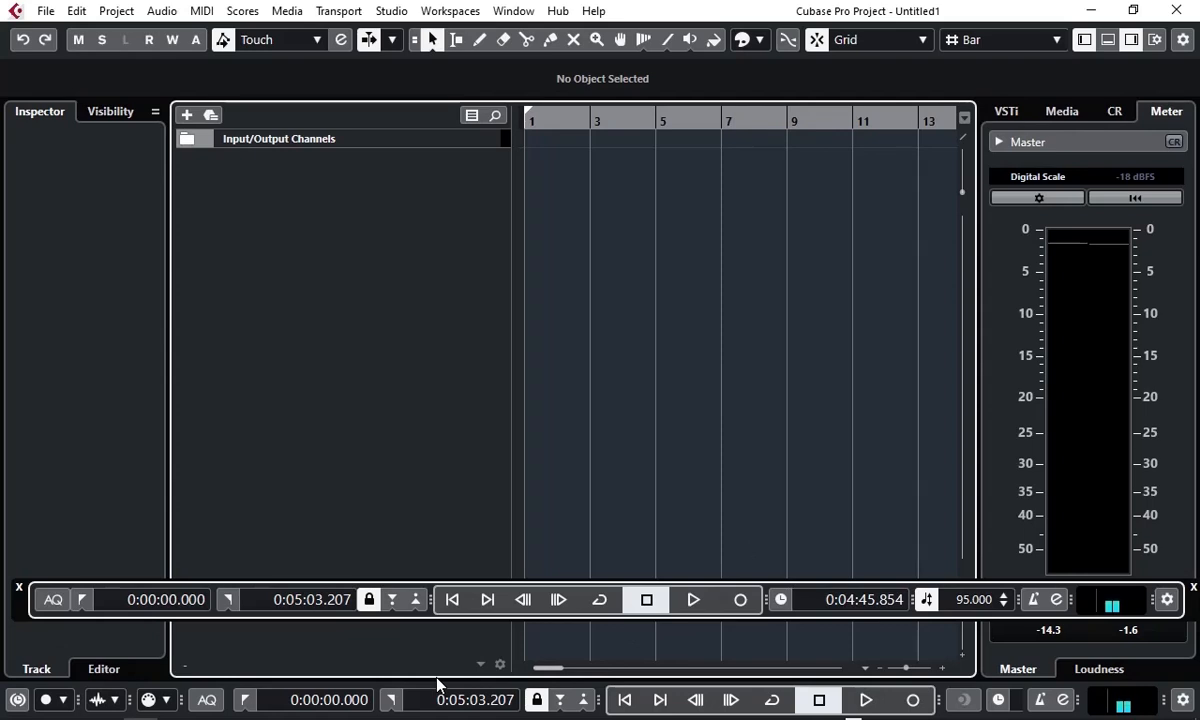
Step: Switch to File Explorer and open INST FOLDER inside the Phantom folder of MY REASON 12 PRACTICE
mouse_move(181, 704)
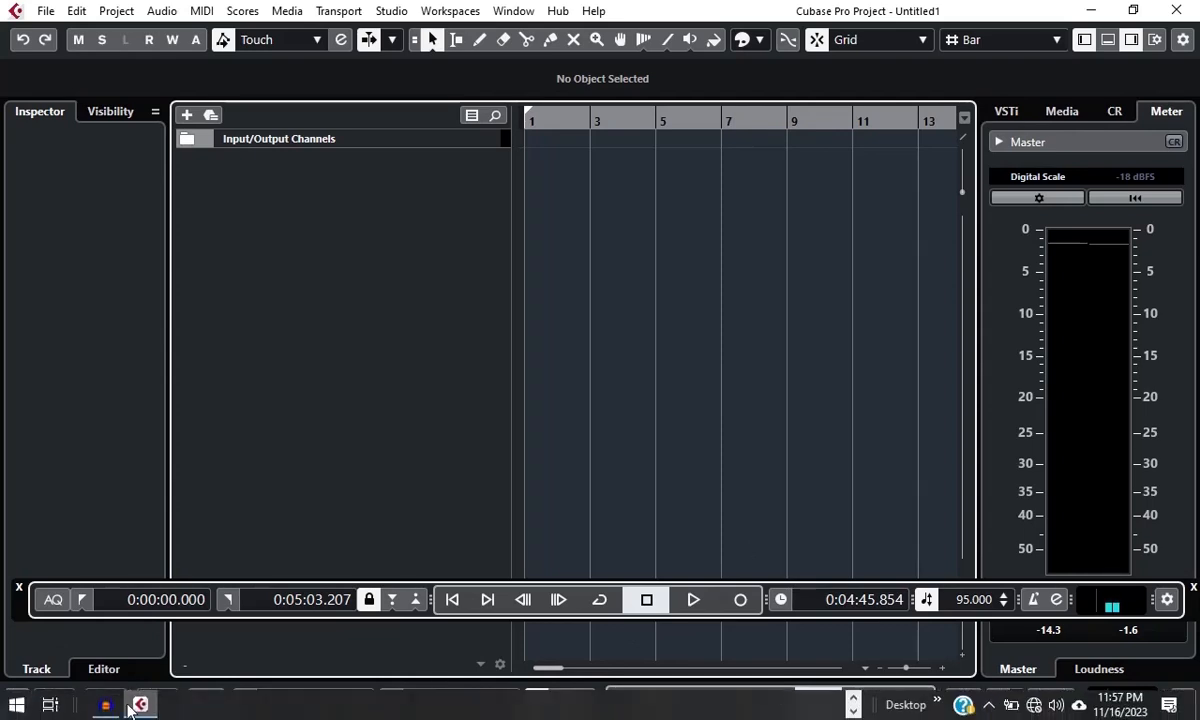
click(50, 706)
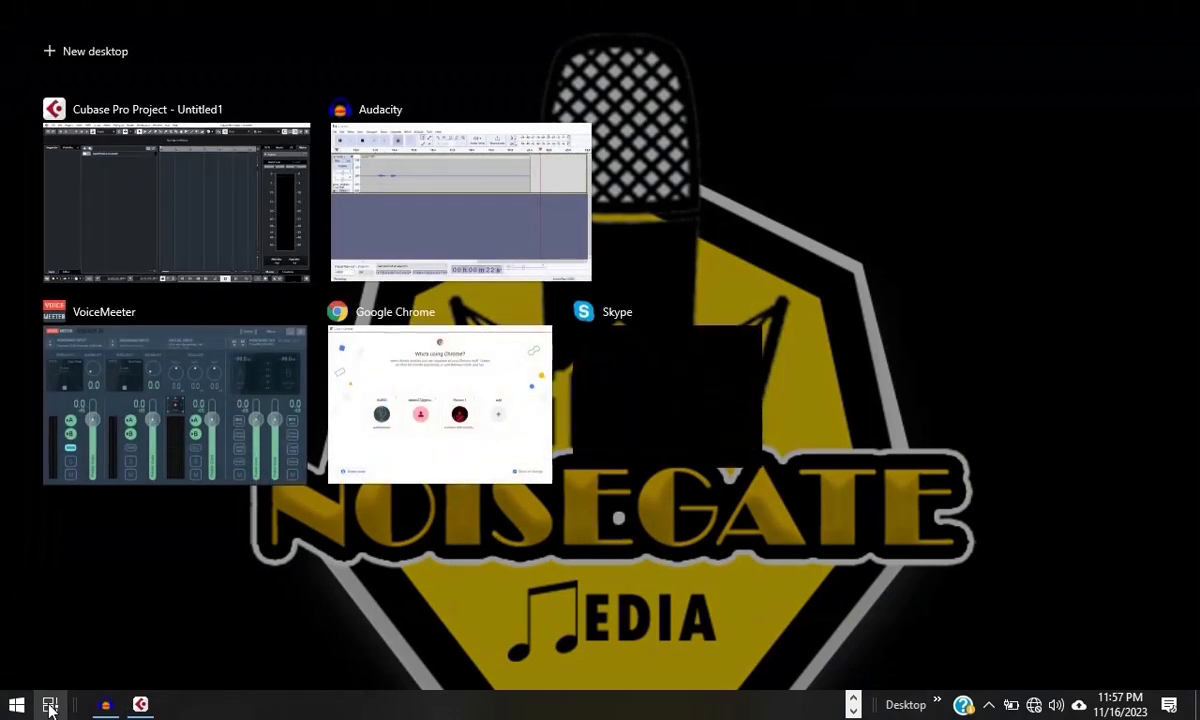
click(50, 706)
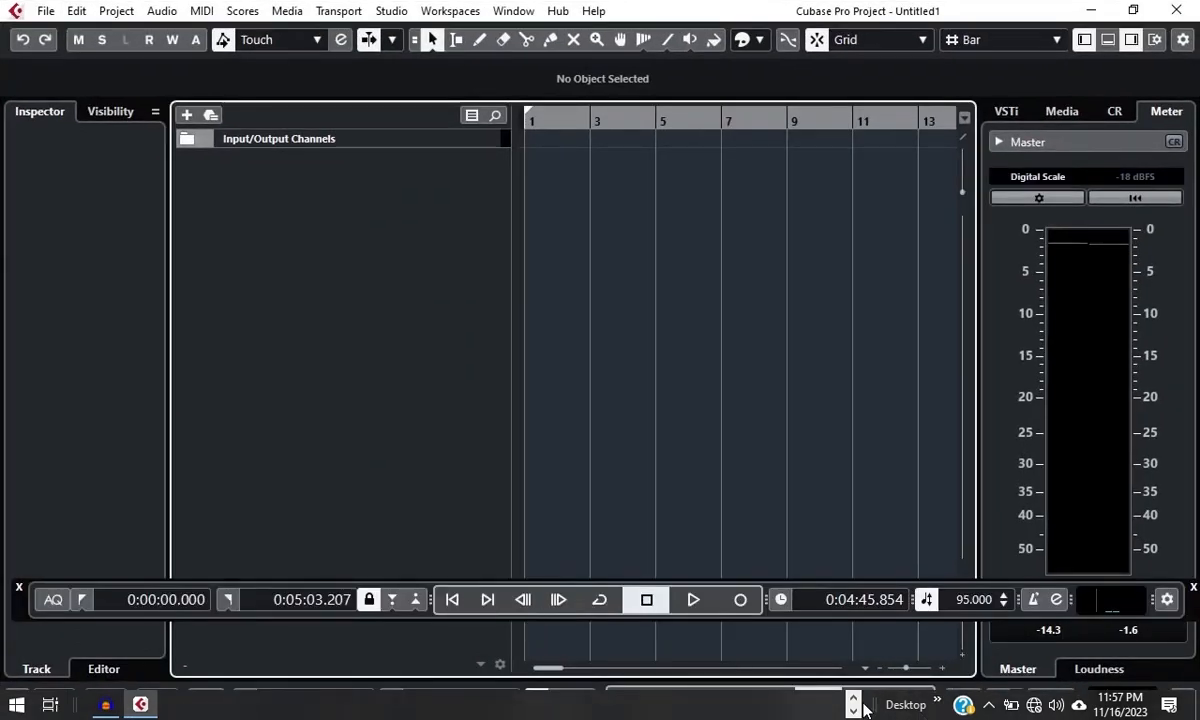
click(855, 698)
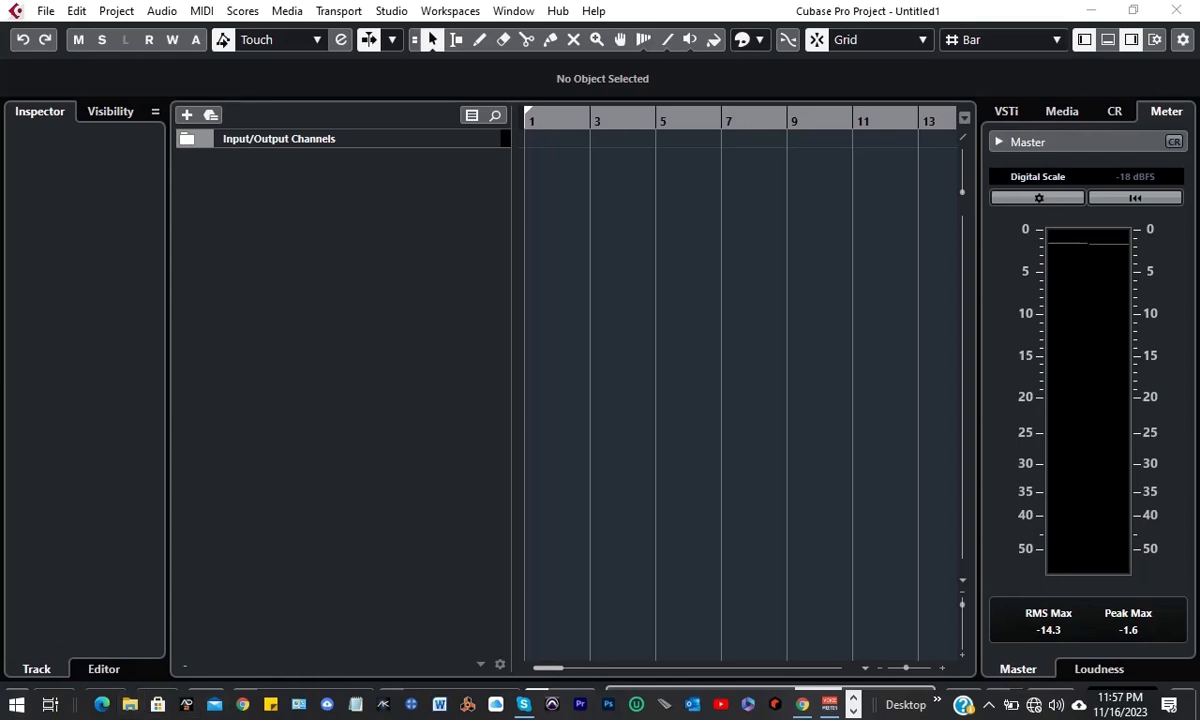
click(130, 705)
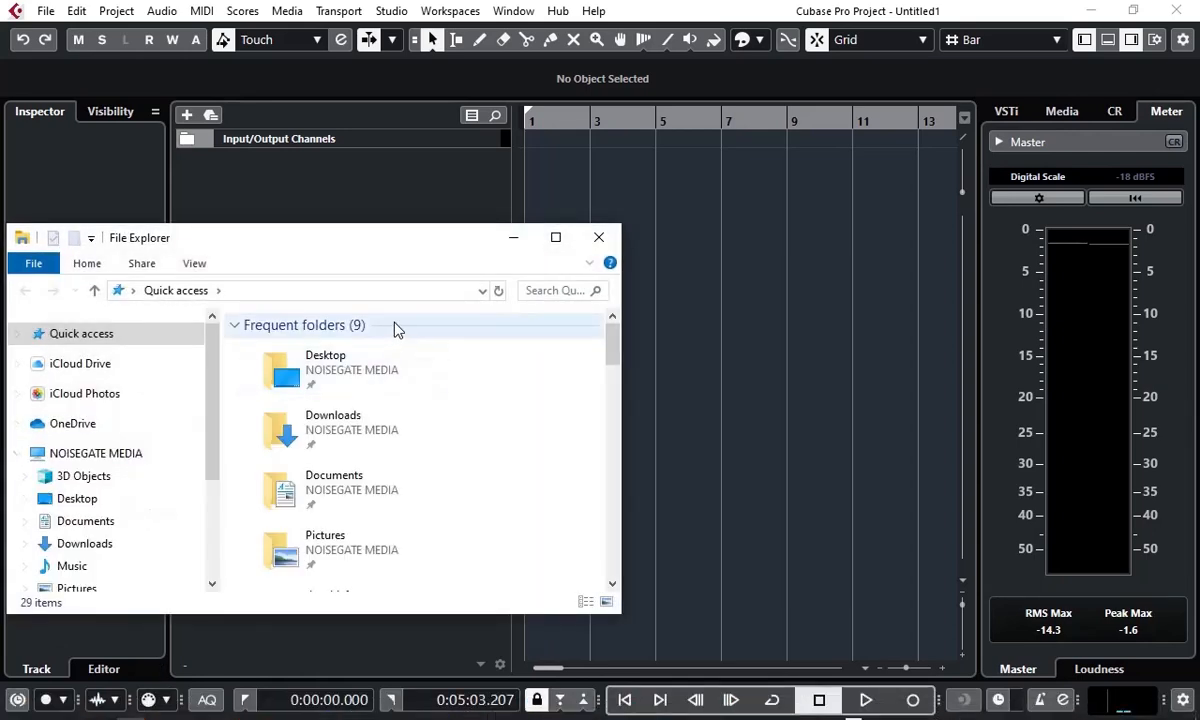
scroll(614, 379, down, 4)
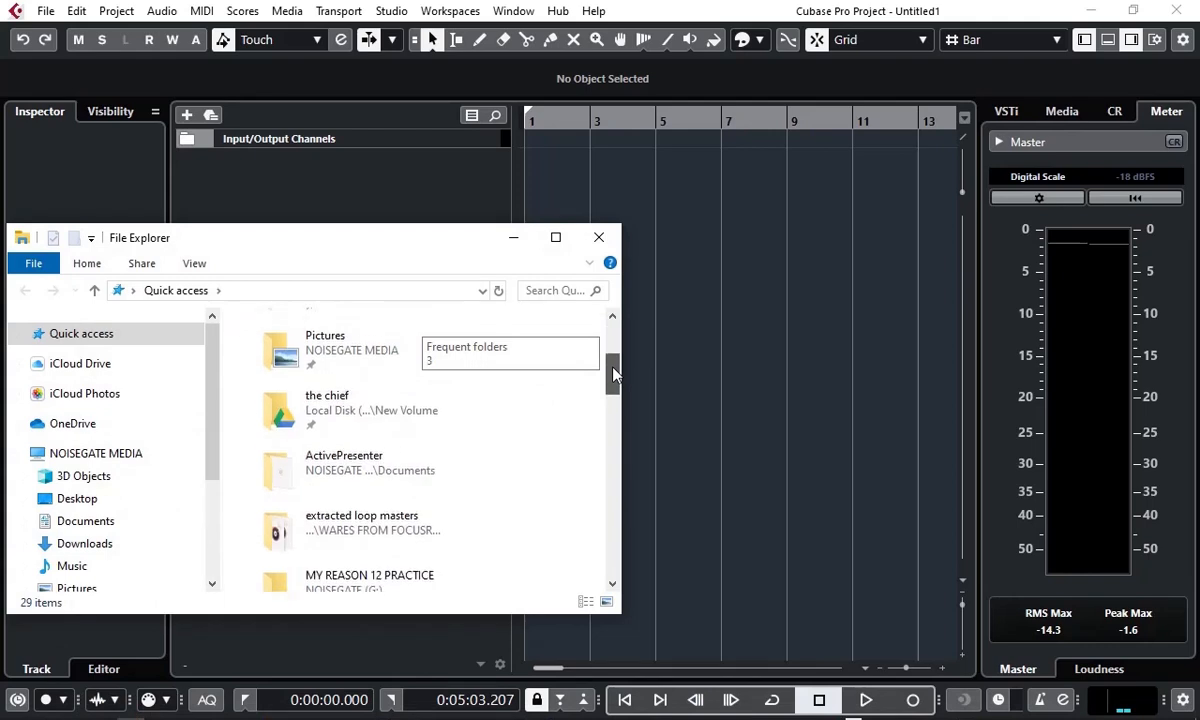
scroll(614, 379, down, 1)
double_click(350, 500)
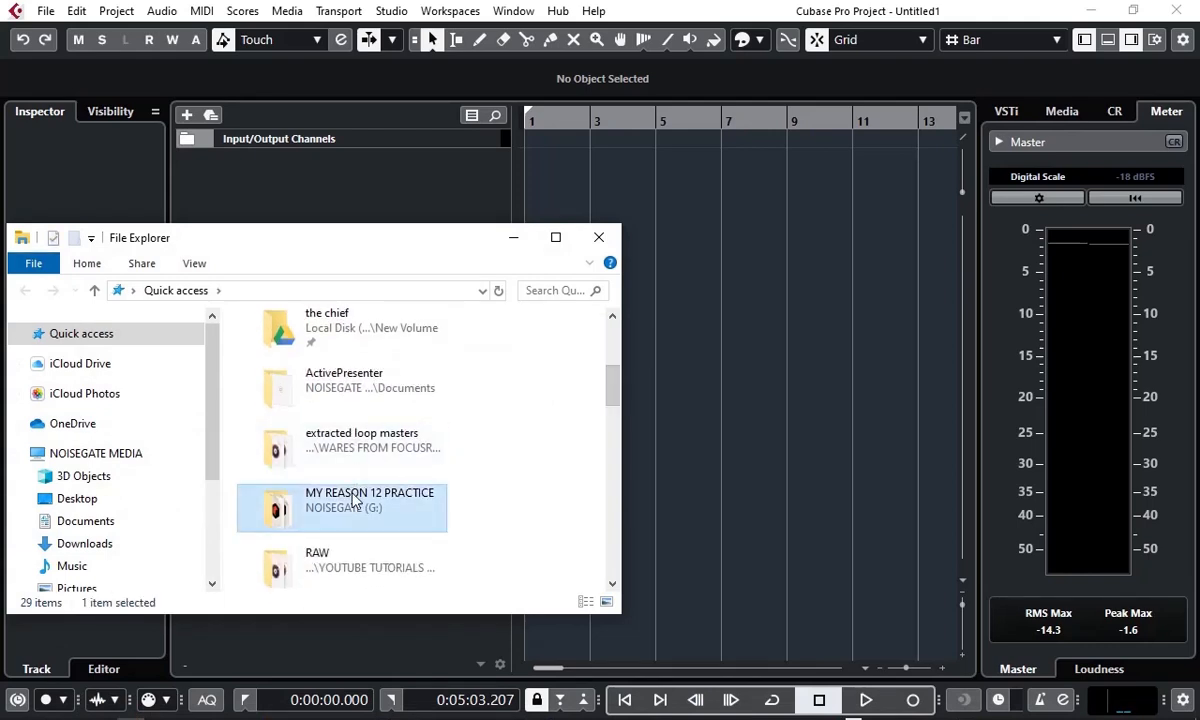
double_click(292, 347)
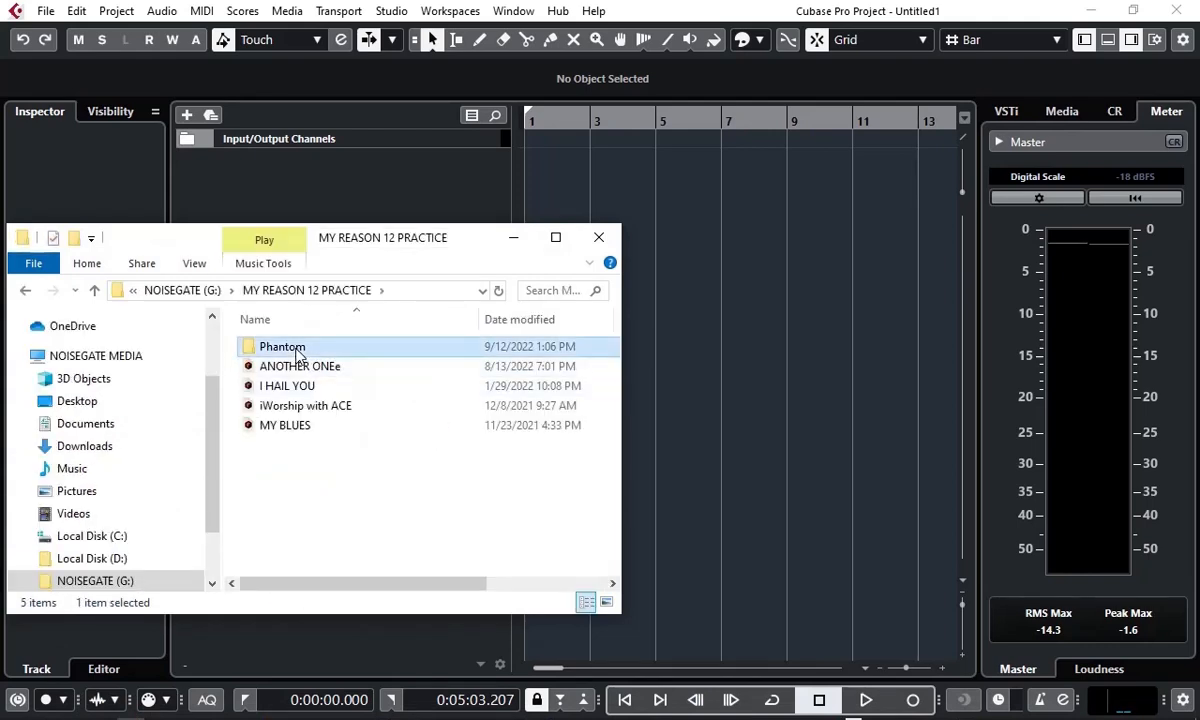
click(308, 372)
double_click(308, 372)
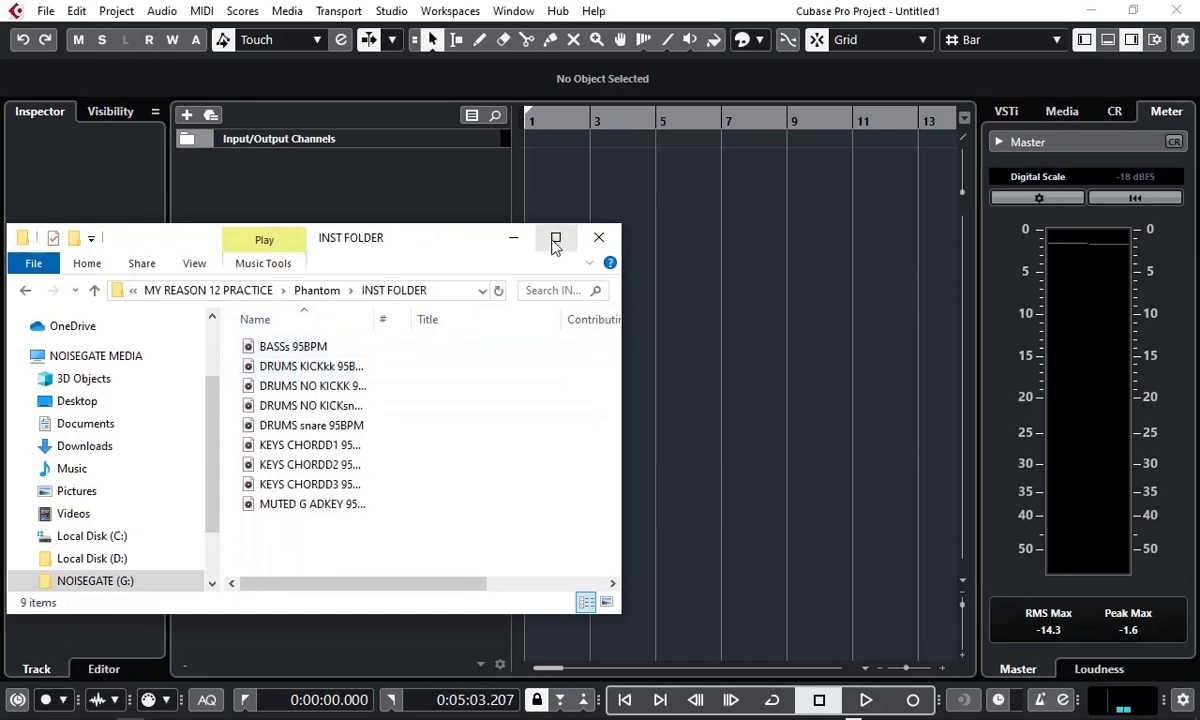
Step: Import DRUMS KICKkk 95BPM at bar 1, copying the file to the project folder with sample rate conversion, and select its event
drag(343, 248, 410, 105)
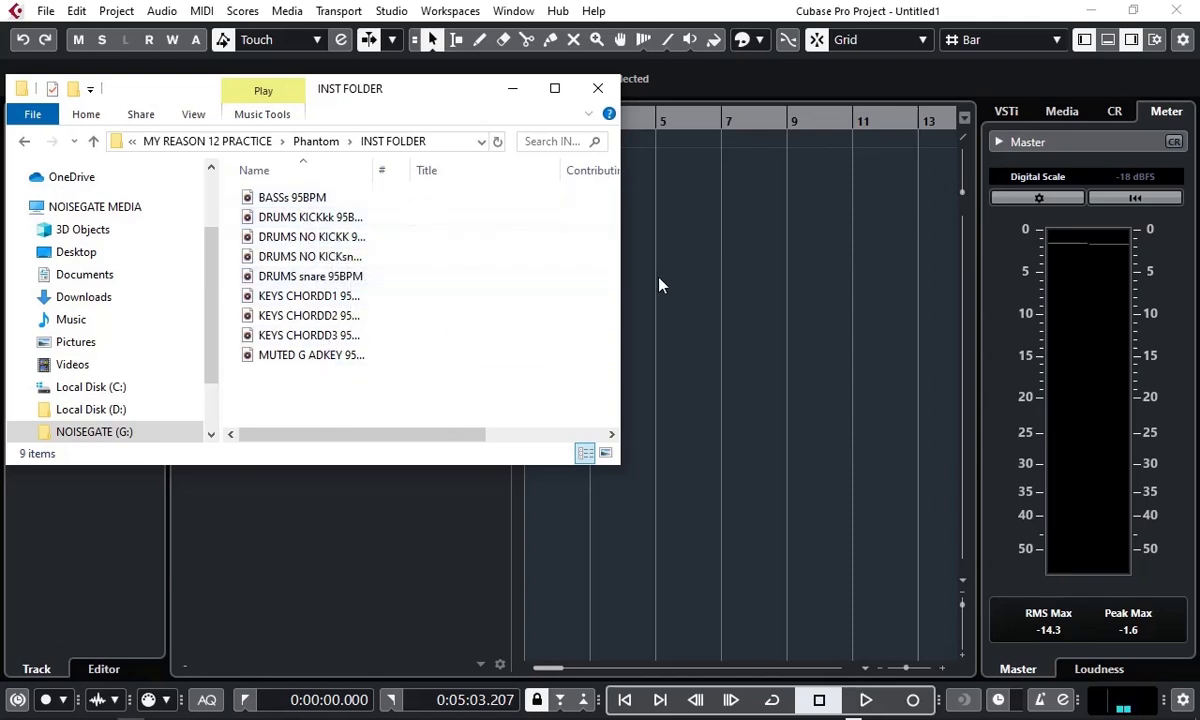
drag(168, 89, 916, 167)
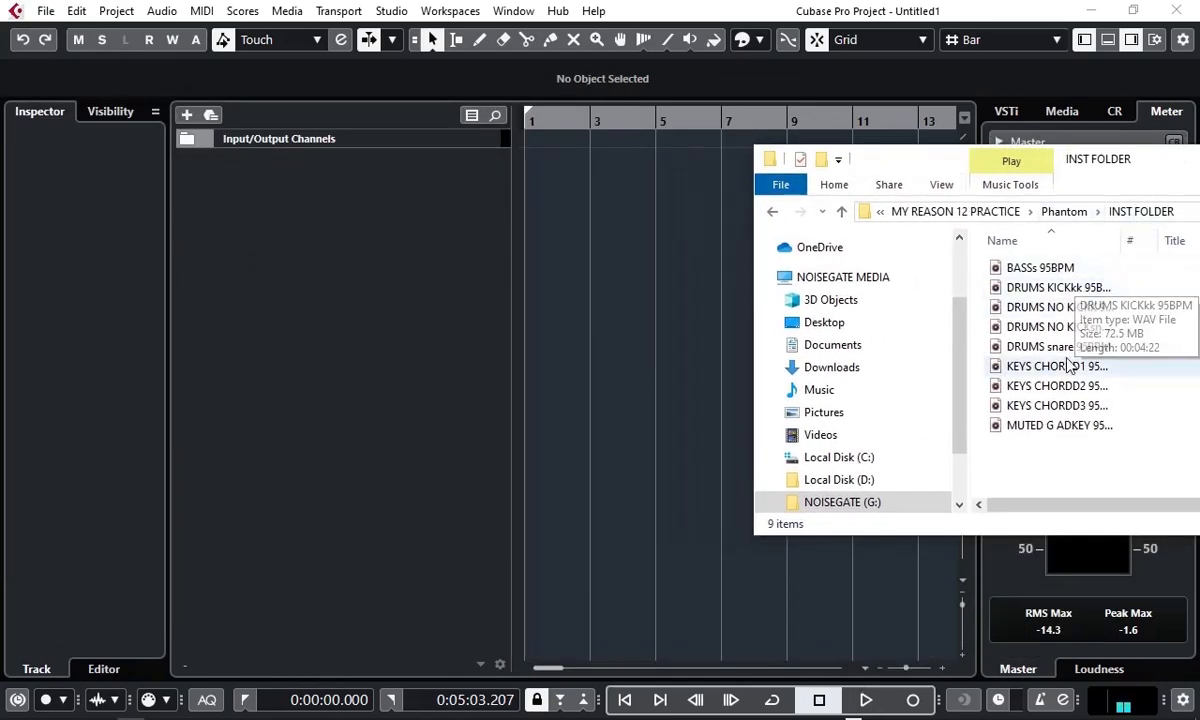
mouse_move(1058, 290)
mouse_down()
mouse_move(805, 268)
mouse_move(645, 288)
mouse_move(530, 249)
mouse_move(530, 168)
mouse_up()
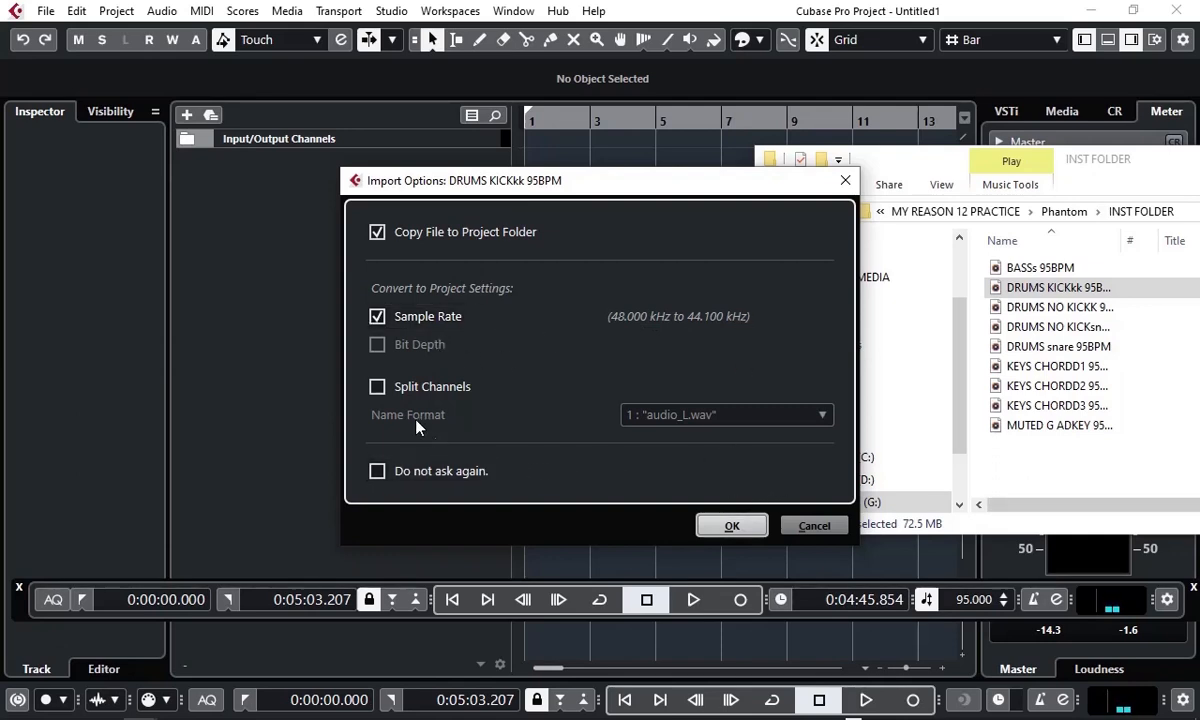
click(732, 526)
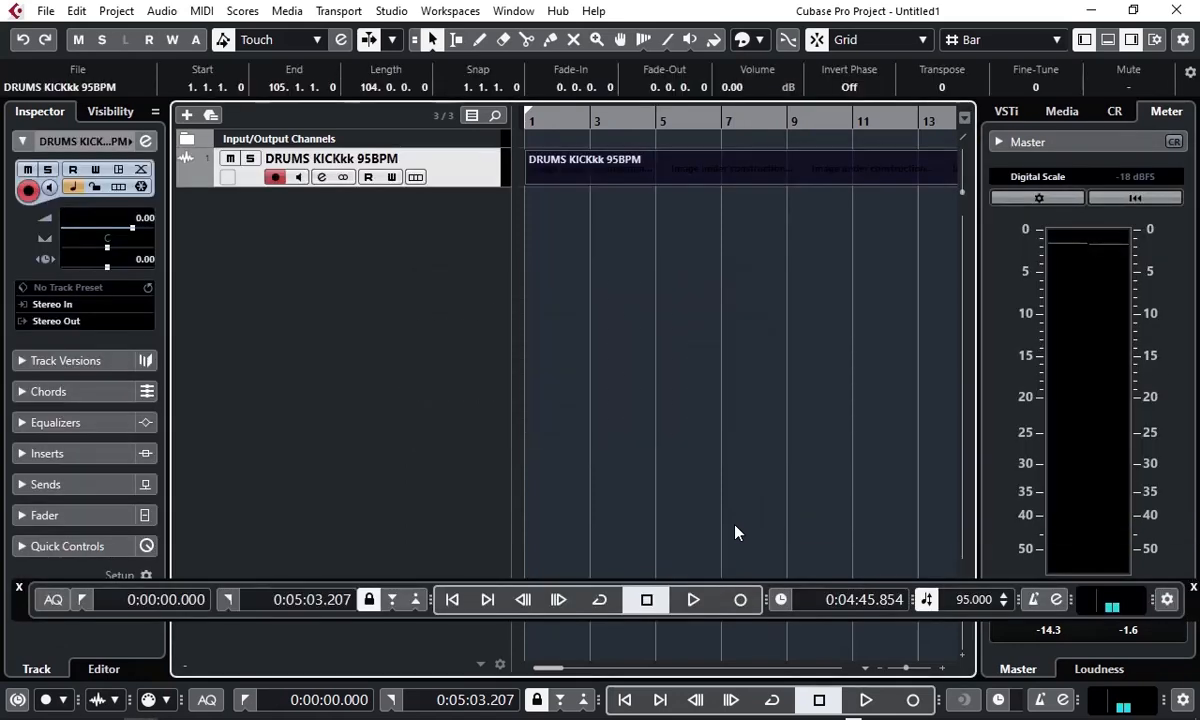
click(630, 227)
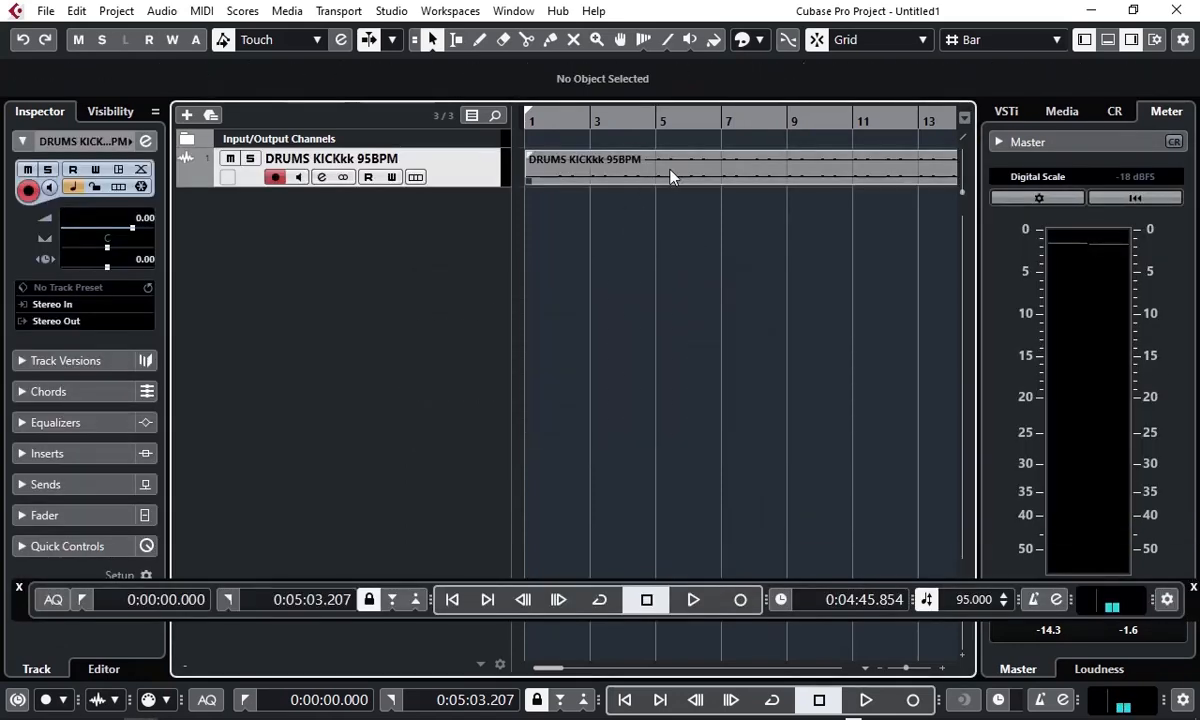
drag(707, 174, 636, 182)
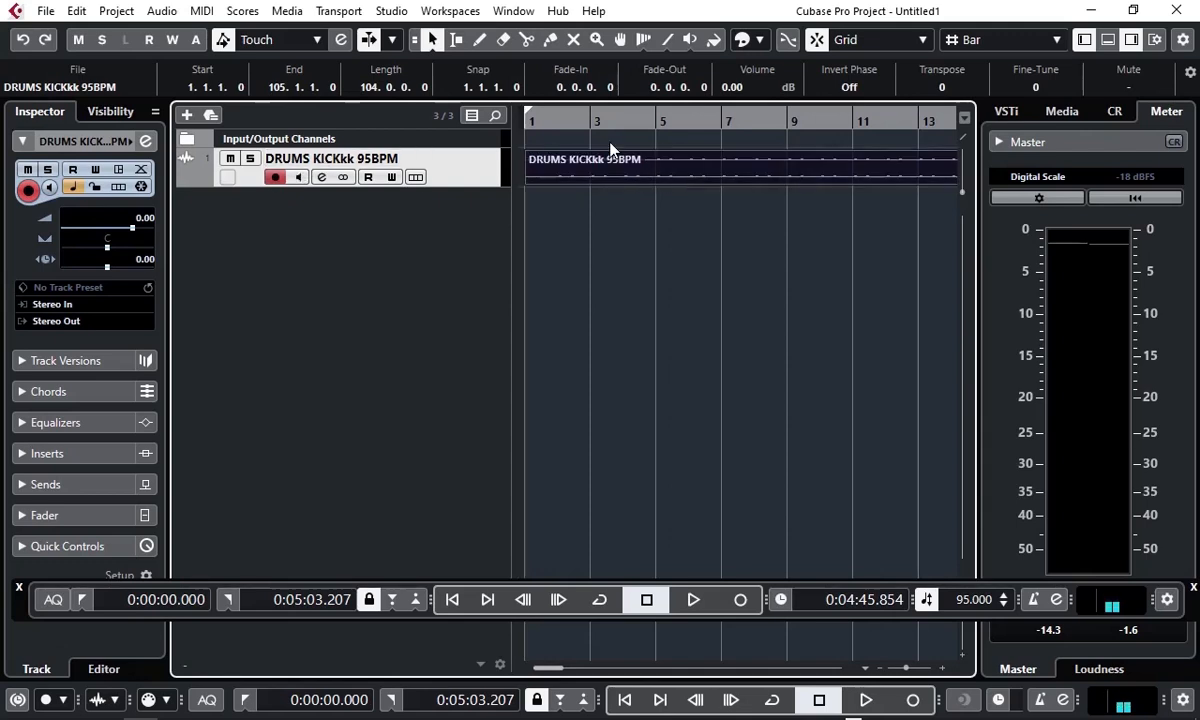
Step: Import DRUMS NO KICKK 95BPM from INST FOLDER onto a new track with project-folder copy and sample rate conversion, and align its event to bar 1
mouse_move(545, 693)
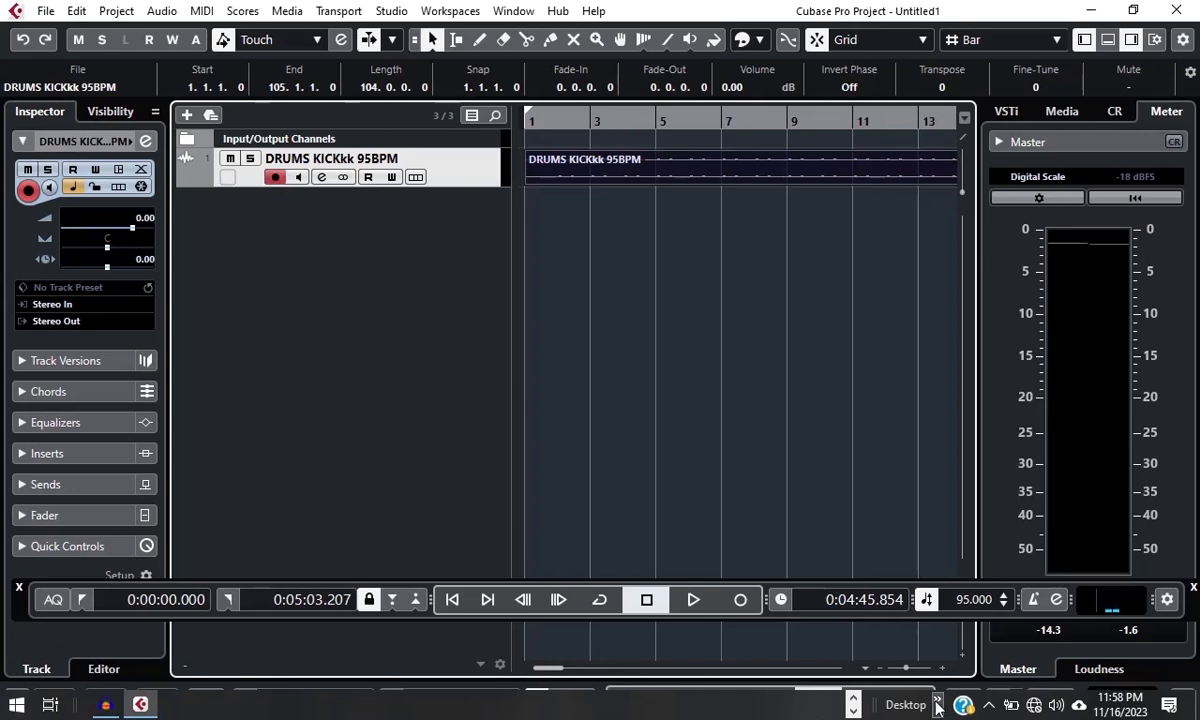
click(853, 700)
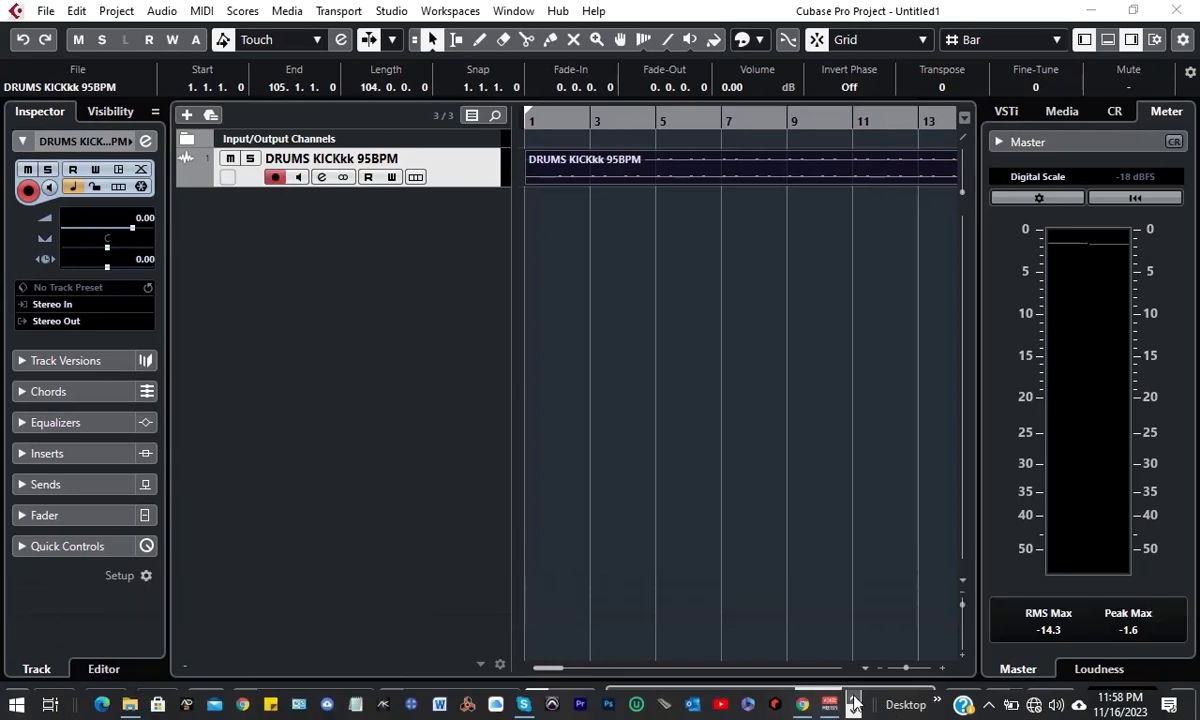
click(130, 705)
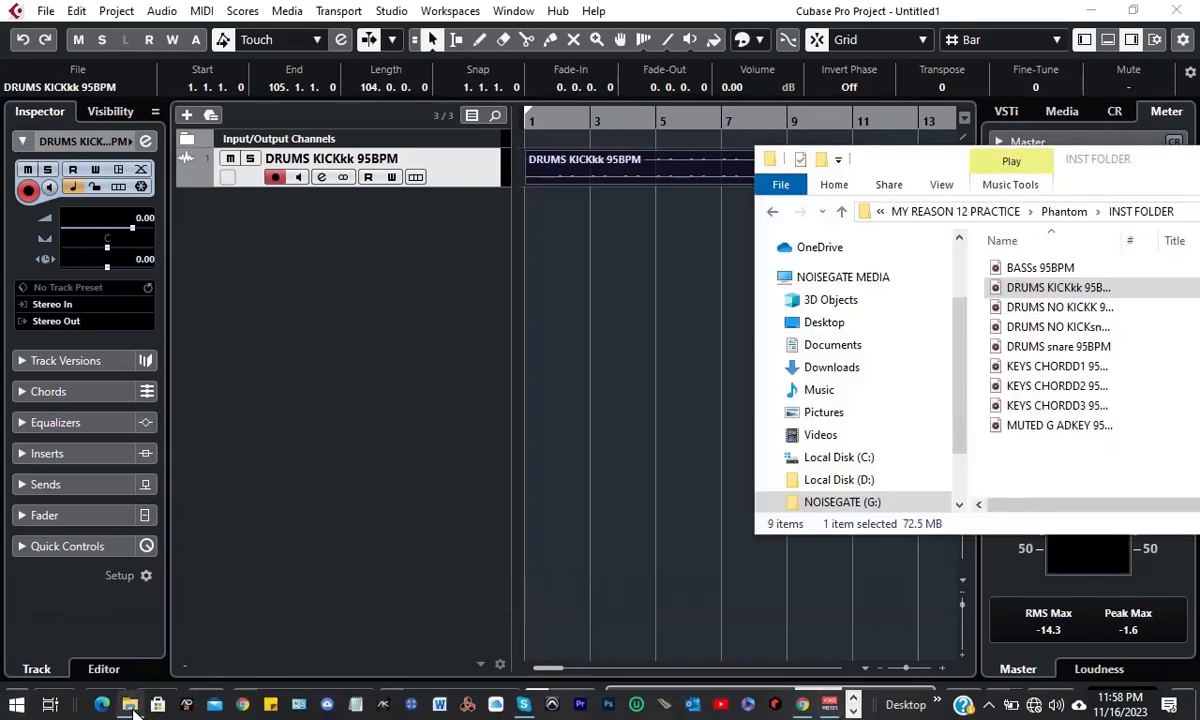
click(1060, 268)
click(1070, 310)
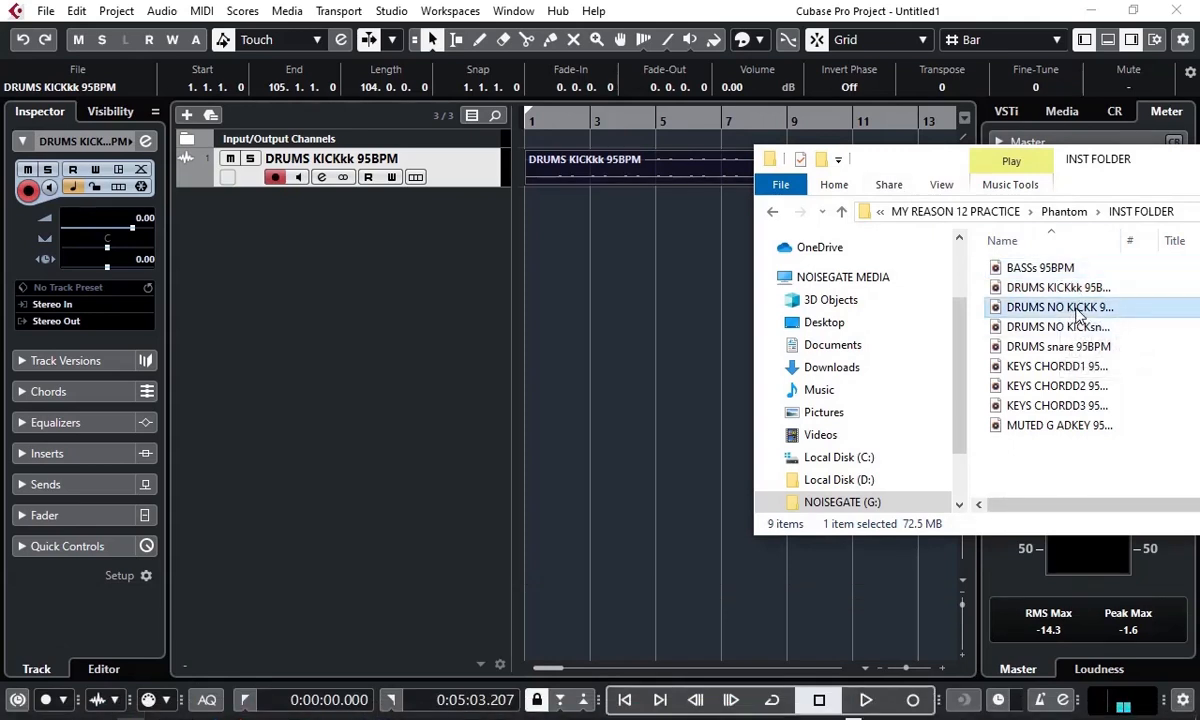
drag(1080, 315, 552, 224)
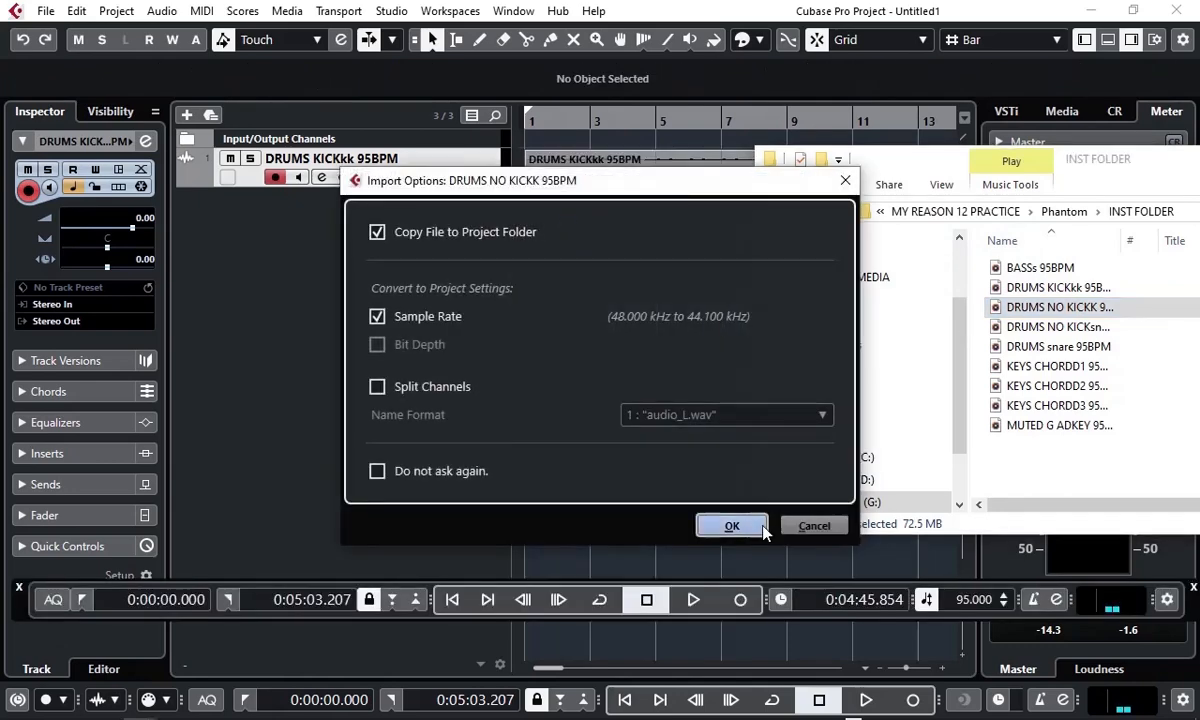
click(733, 526)
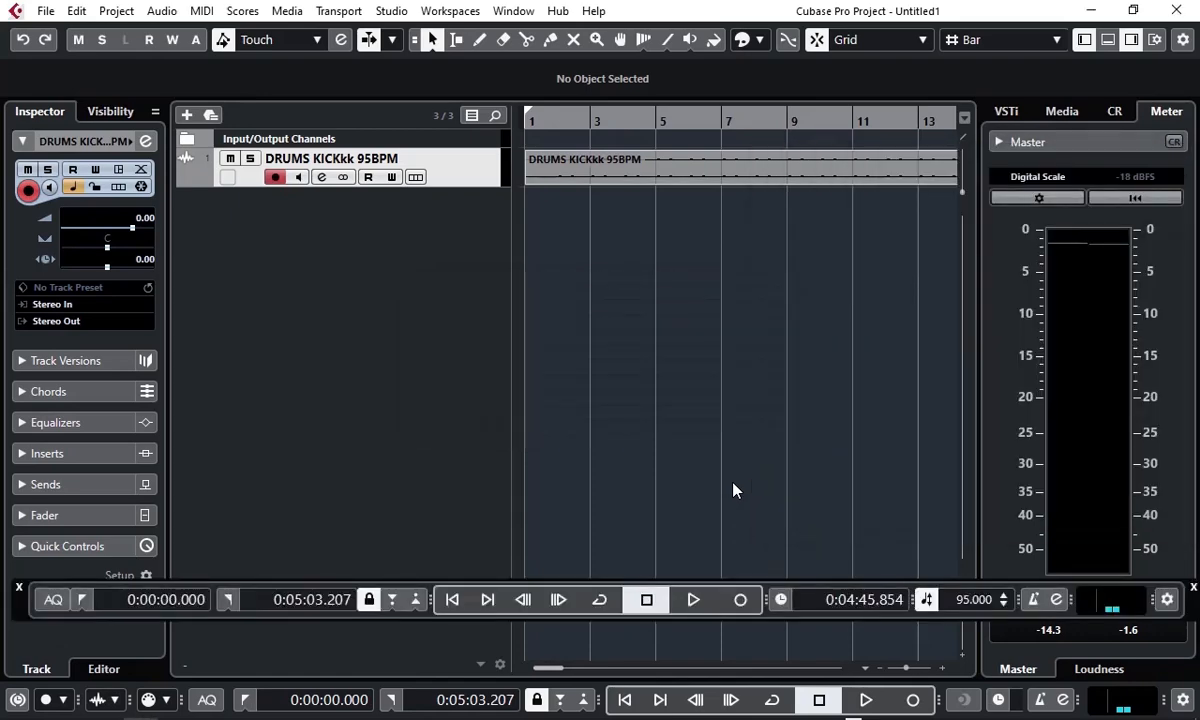
drag(718, 201, 665, 206)
Step: Import DRUMS NO KICKsnare 95BPM below the existing tracks, copying the file with sample rate conversion, and move its event to bar 1
mouse_move(851, 718)
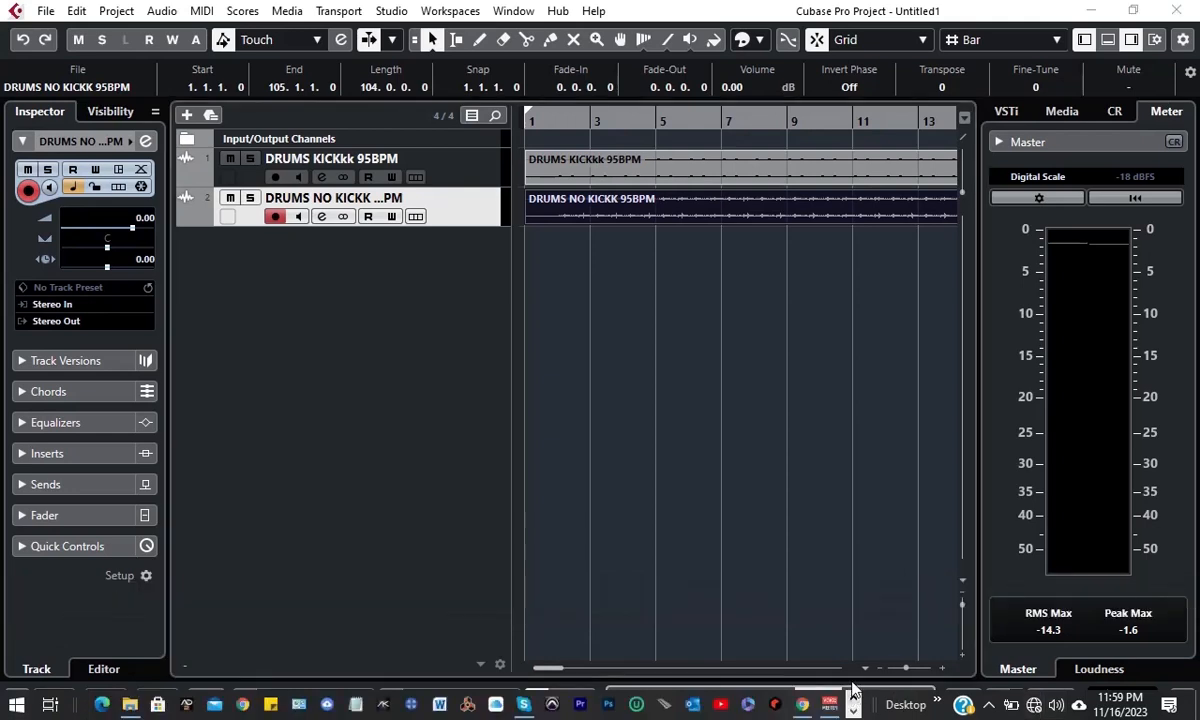
click(129, 704)
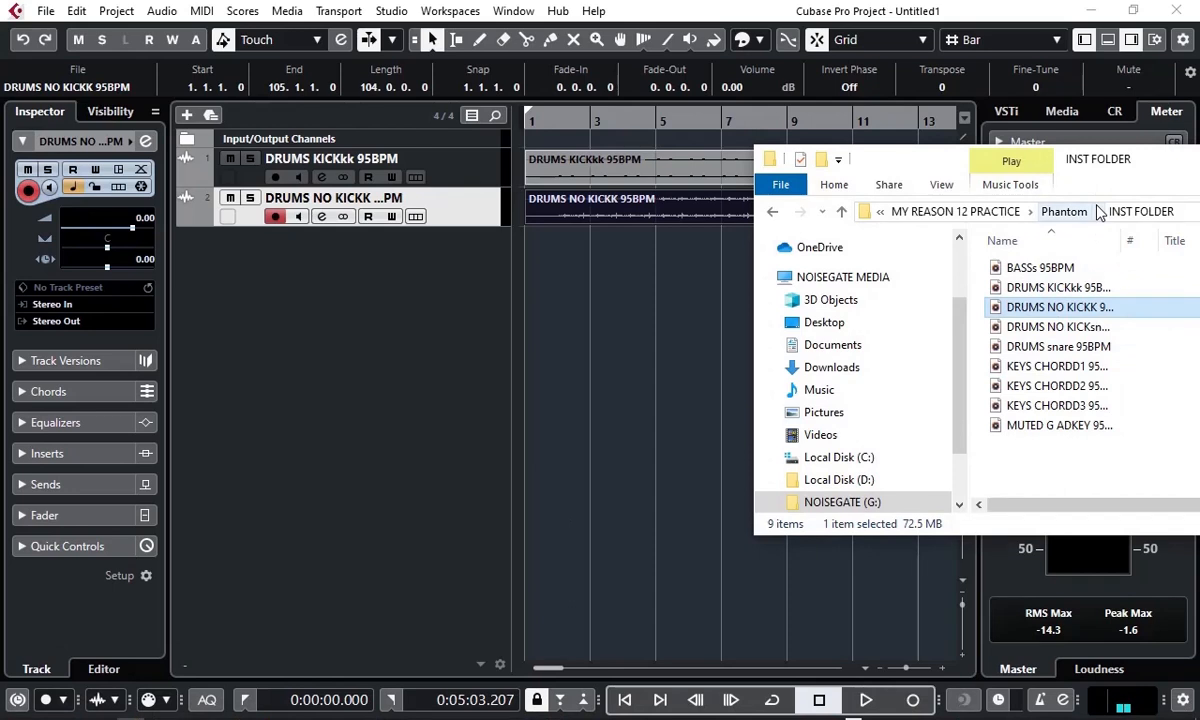
click(1088, 332)
drag(1088, 332, 565, 283)
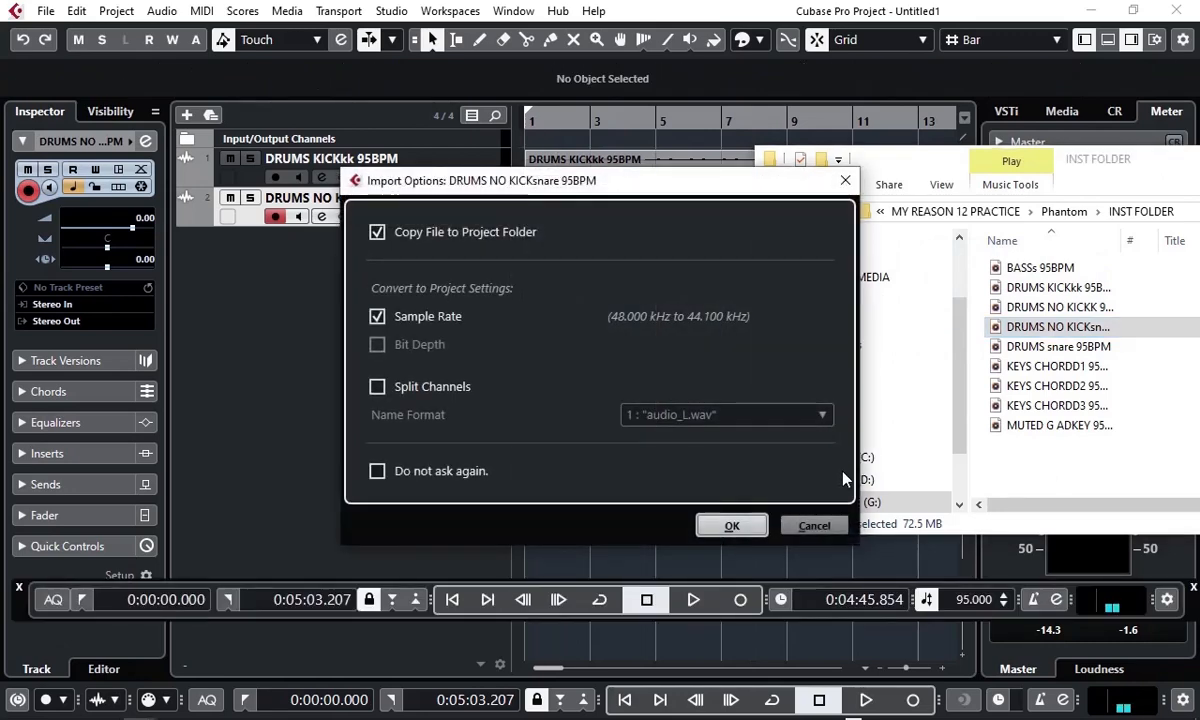
click(728, 522)
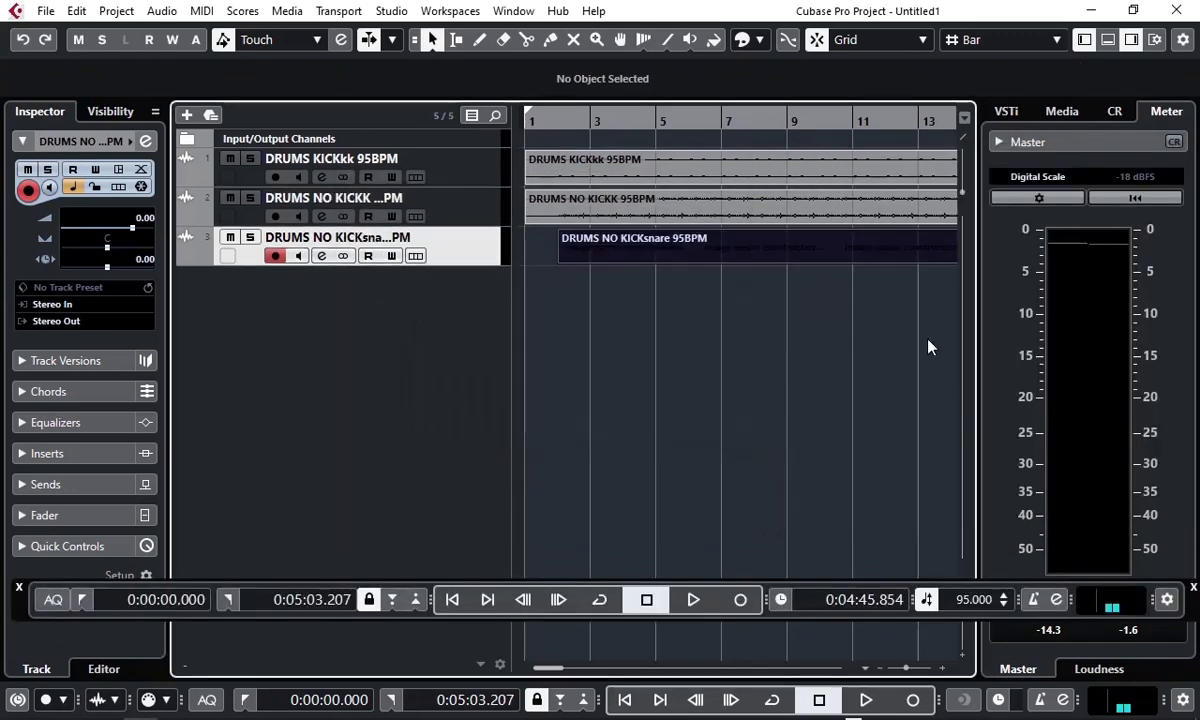
drag(804, 256, 748, 247)
Step: Import DRUMS snare 95BPM onto a new fourth track, copying the file with sample rate conversion, and move its event to bar 1
mouse_move(137, 708)
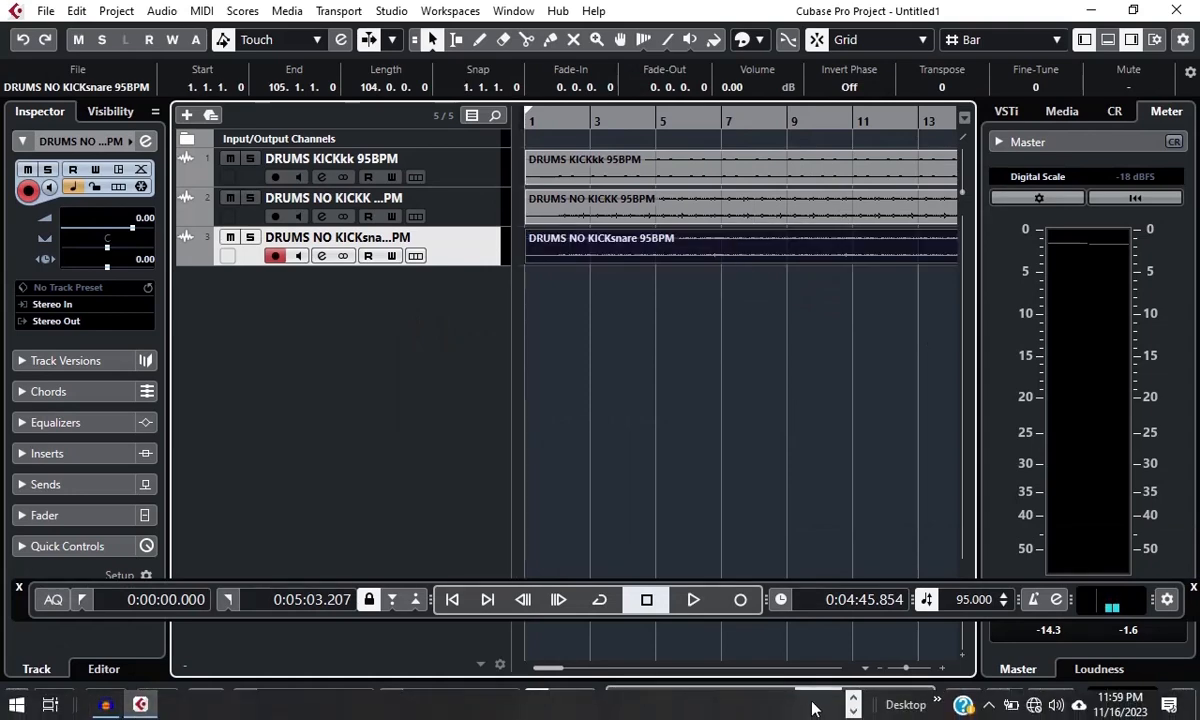
click(852, 697)
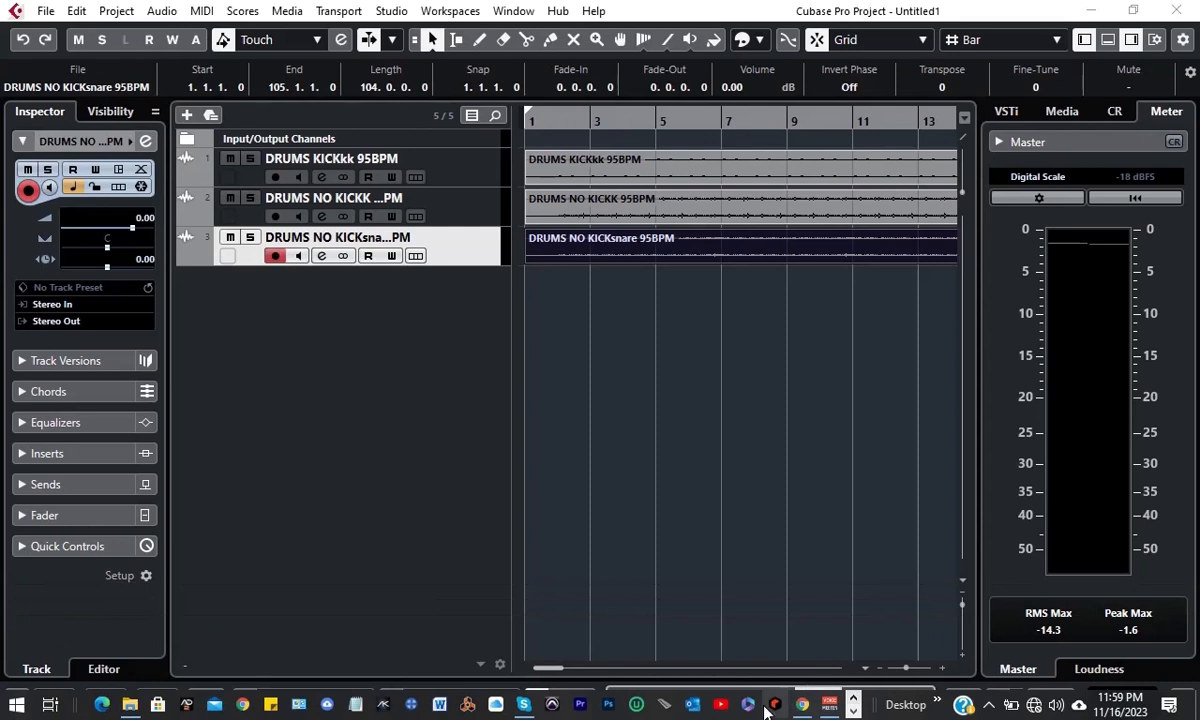
click(128, 706)
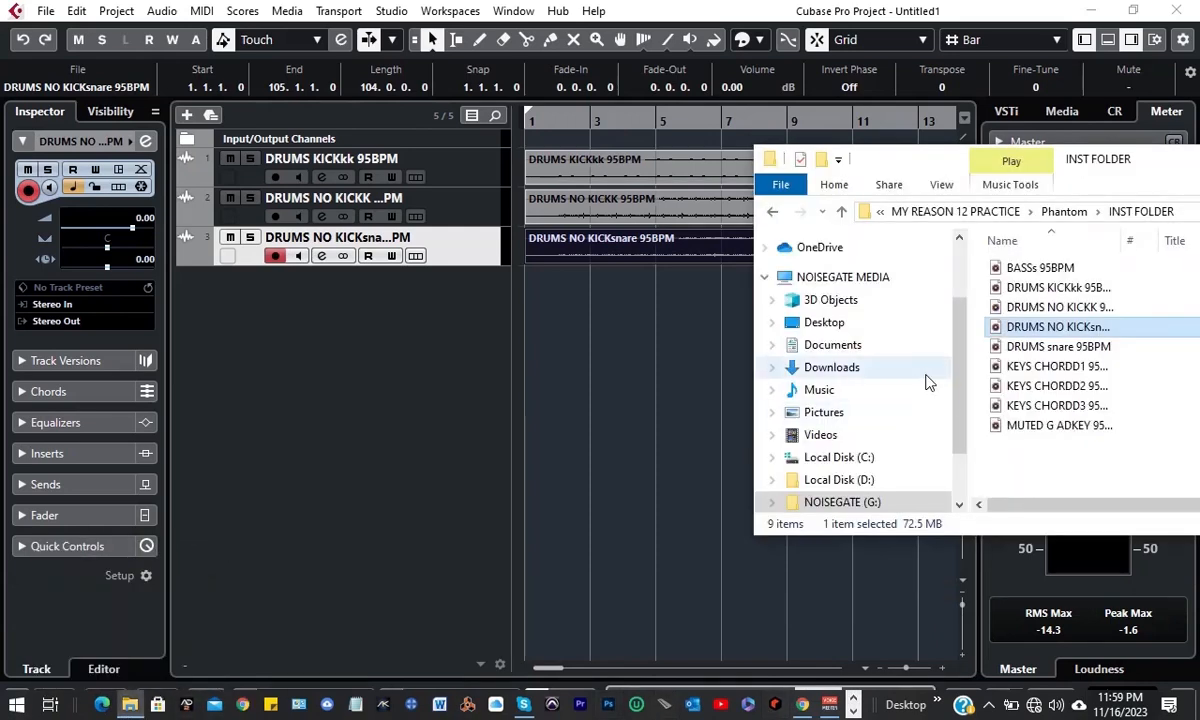
click(1080, 350)
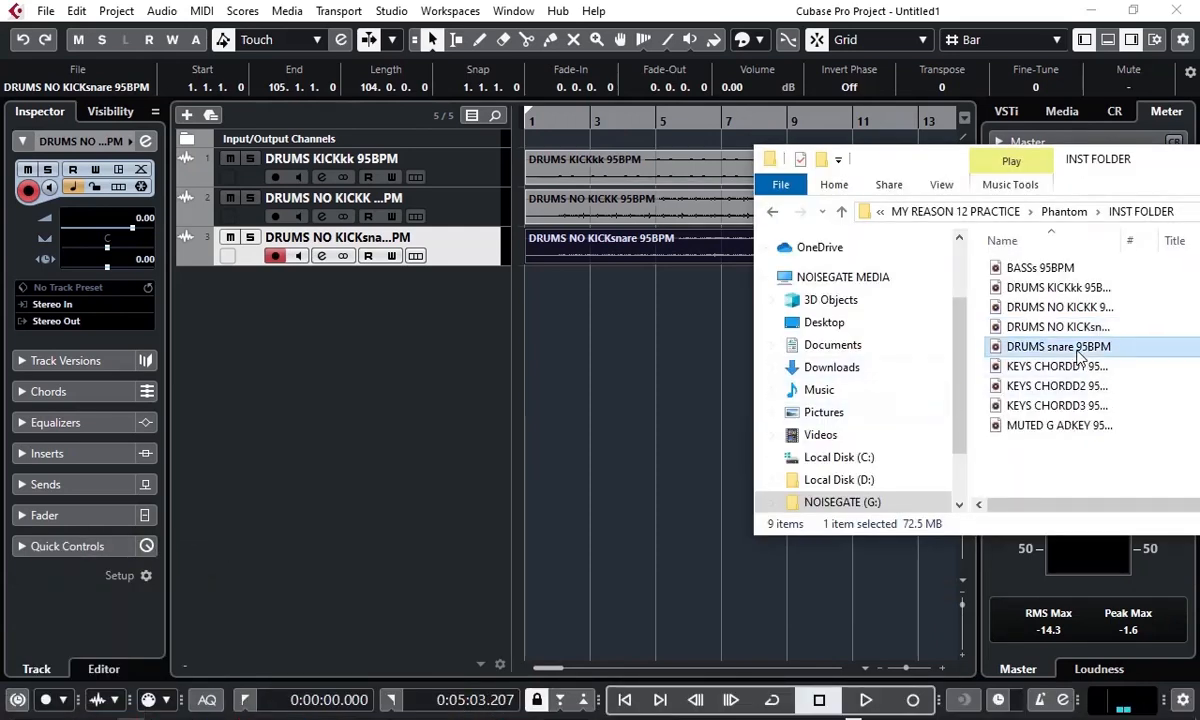
drag(1080, 350, 544, 283)
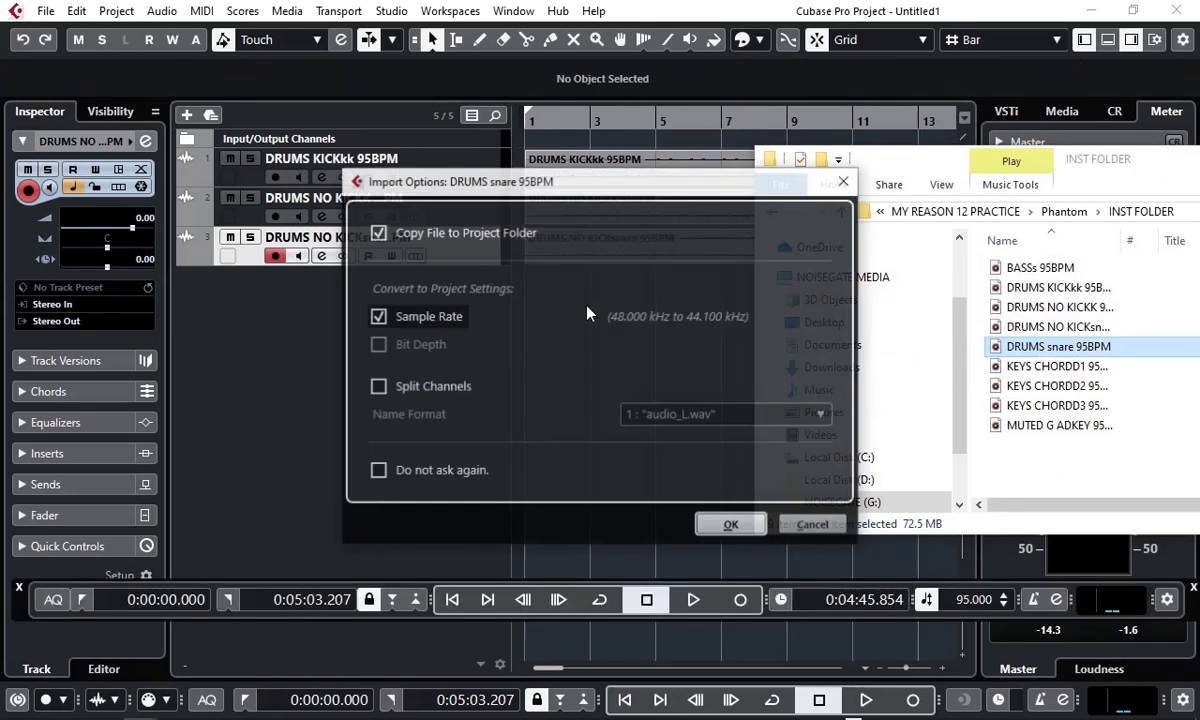
click(731, 525)
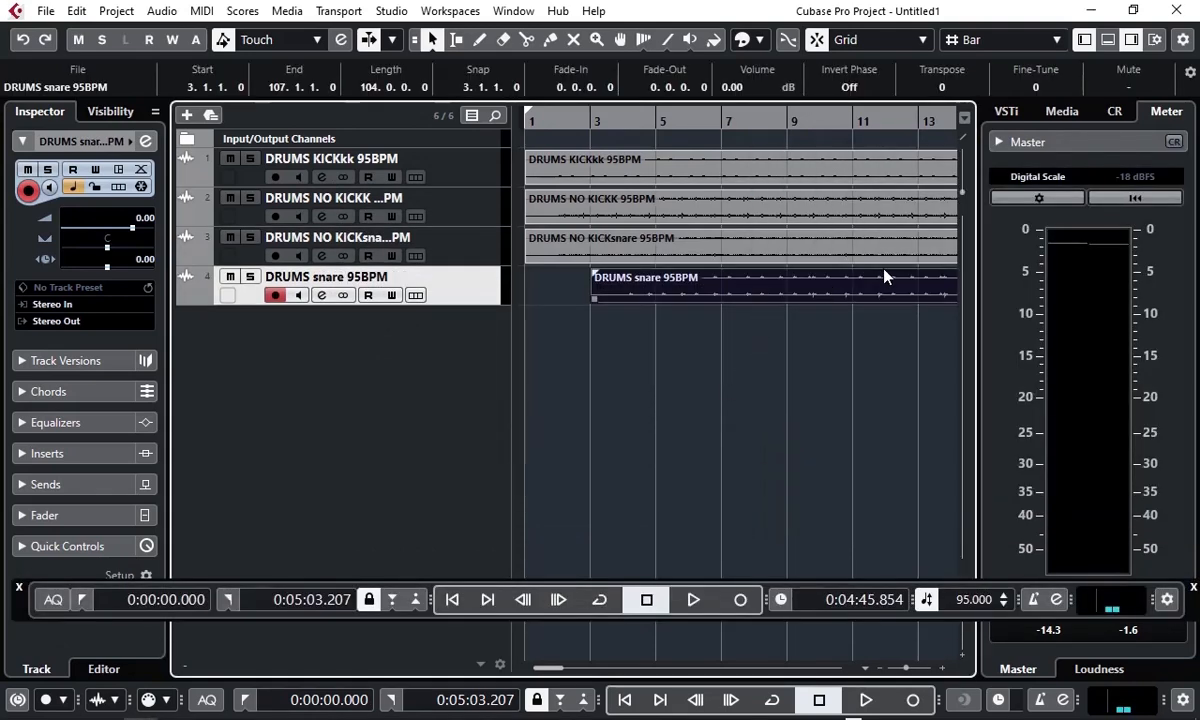
drag(871, 290, 781, 294)
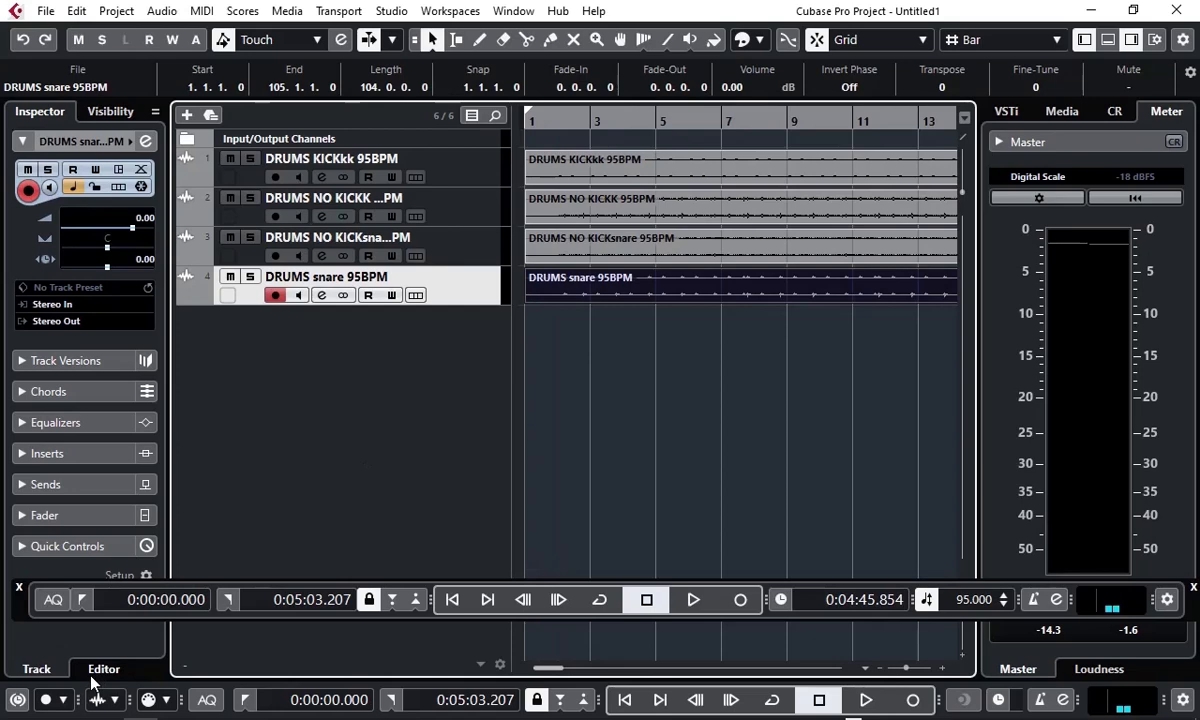
Step: Import BASSs 95BPM from INST FOLDER at bar 1 below the snare track, copying the file to the project folder with sample rate conversion
mouse_move(108, 716)
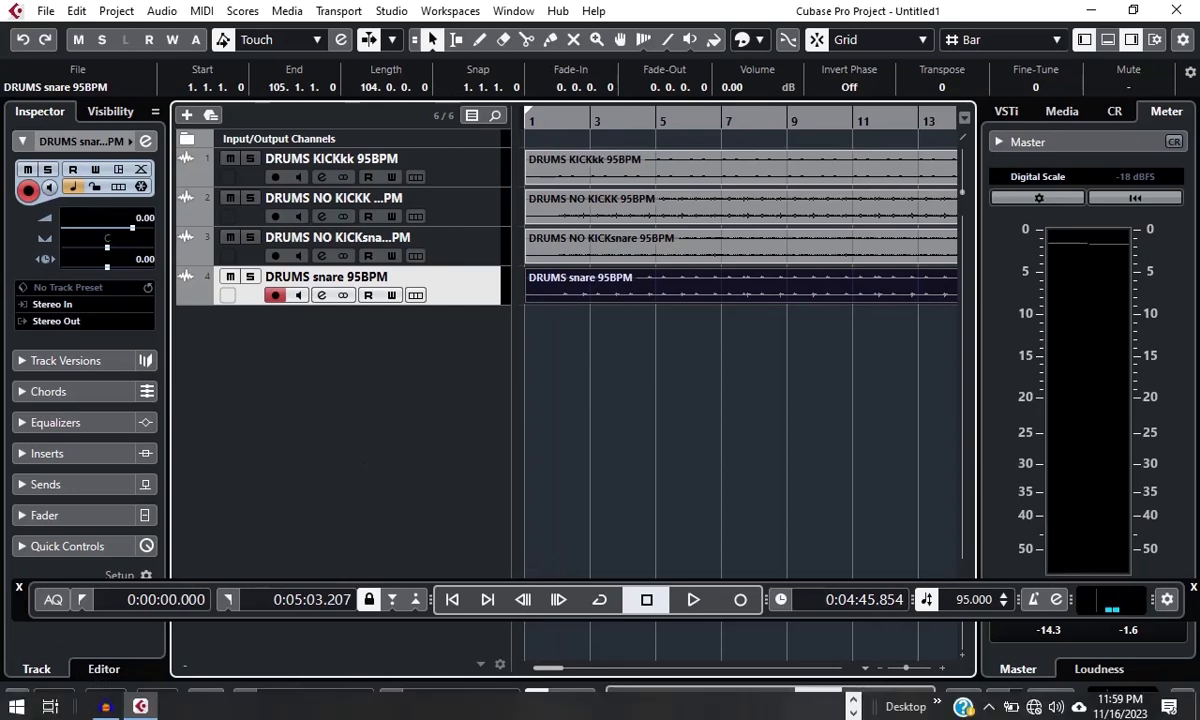
click(853, 698)
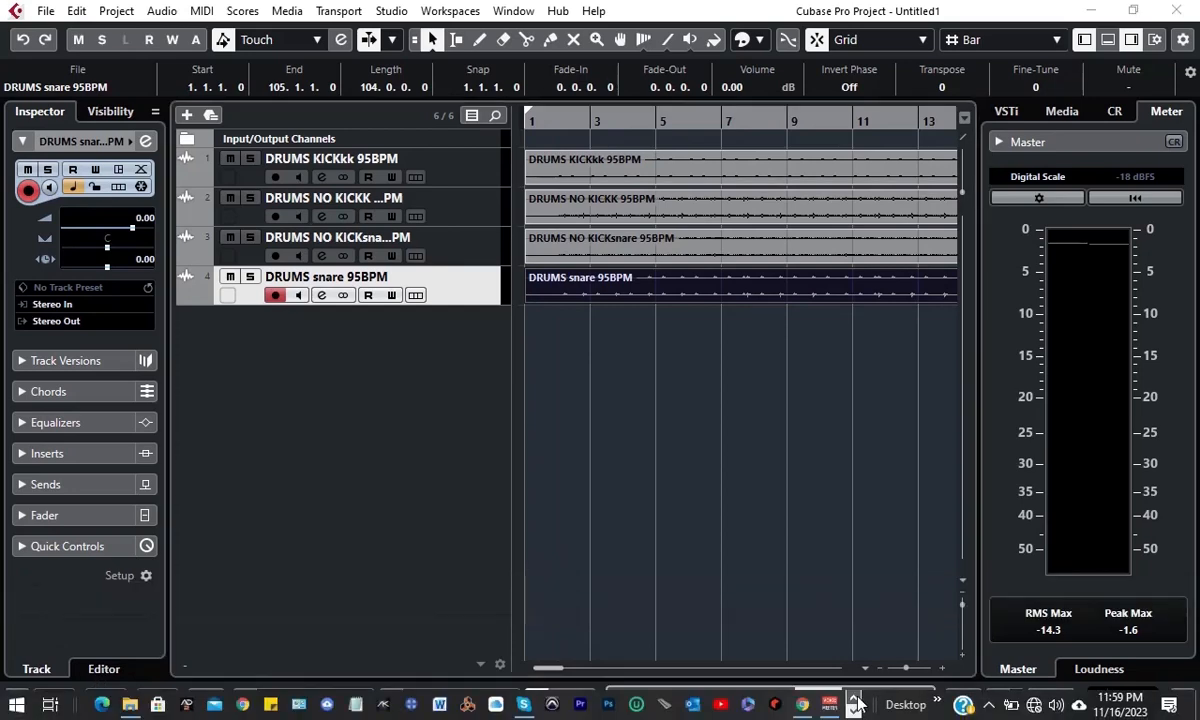
click(130, 705)
click(1066, 272)
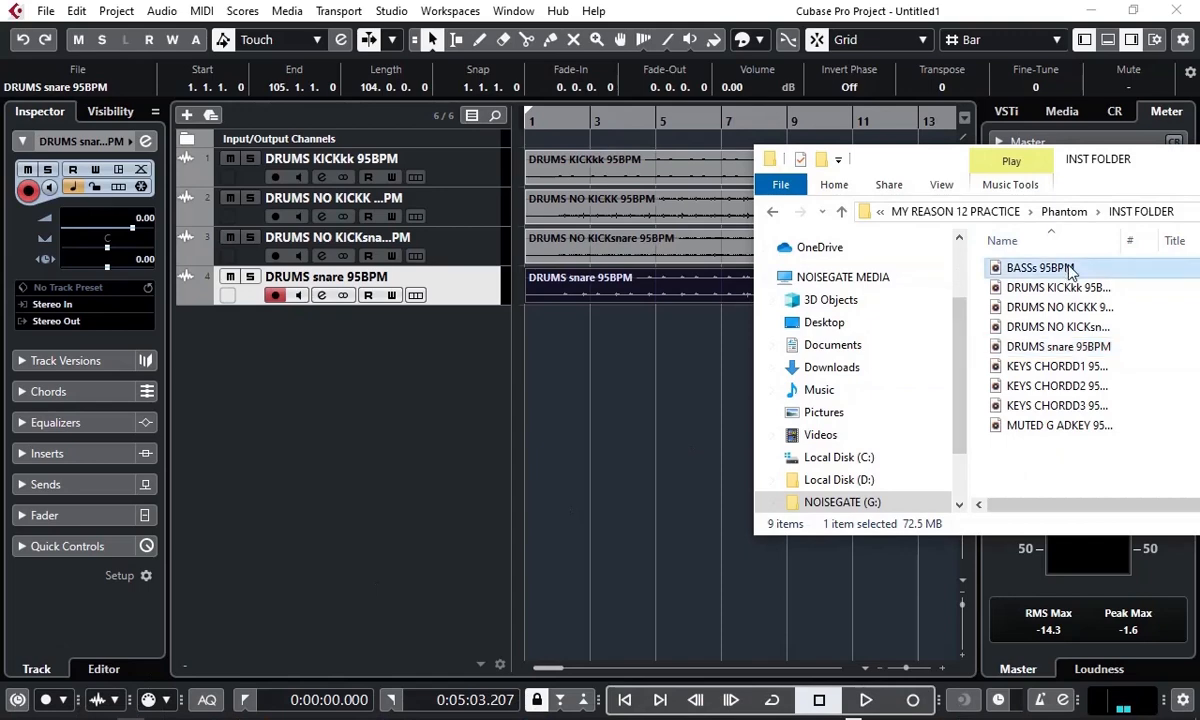
drag(1066, 272, 537, 330)
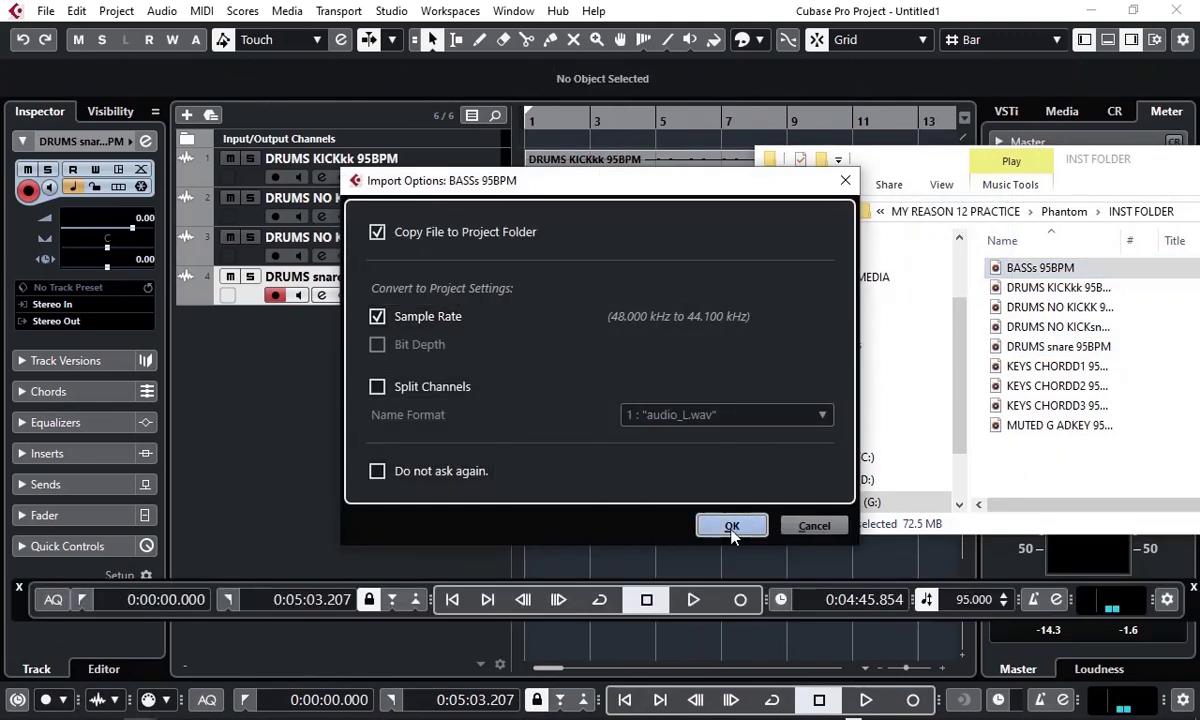
click(732, 527)
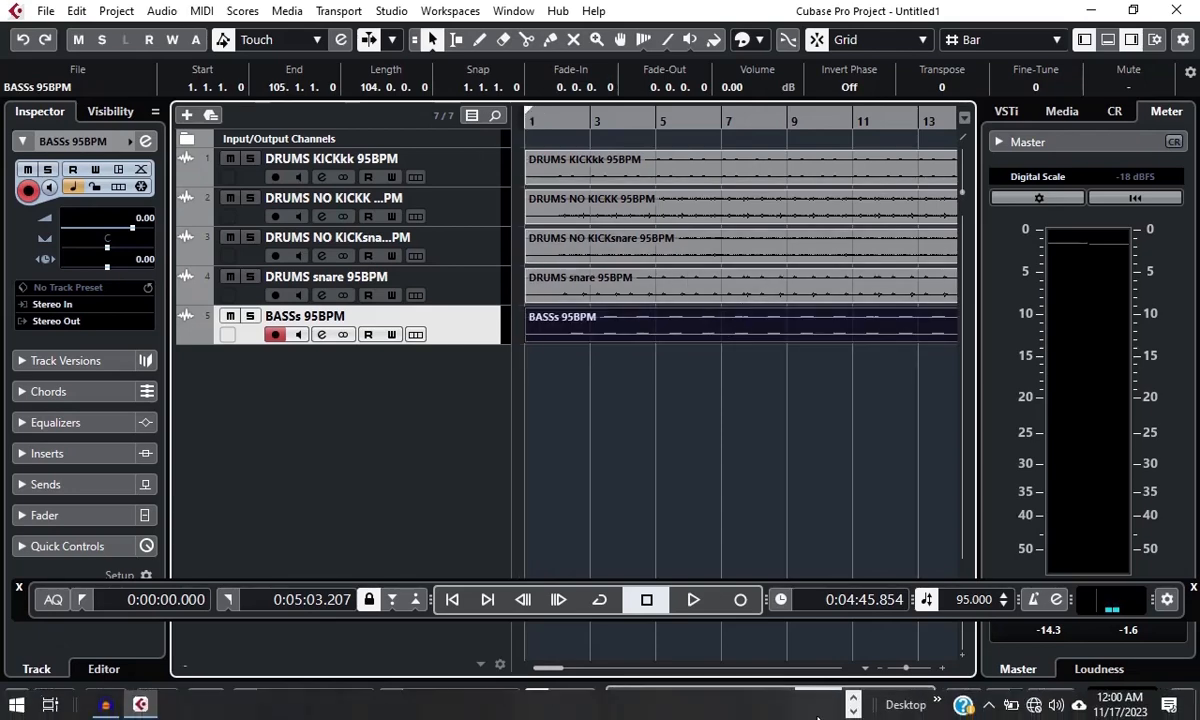
Step: Import KEYS CHORDD1 95BPM at bar 1 below the bass track with the default copy and sample rate options, and select its event
click(853, 699)
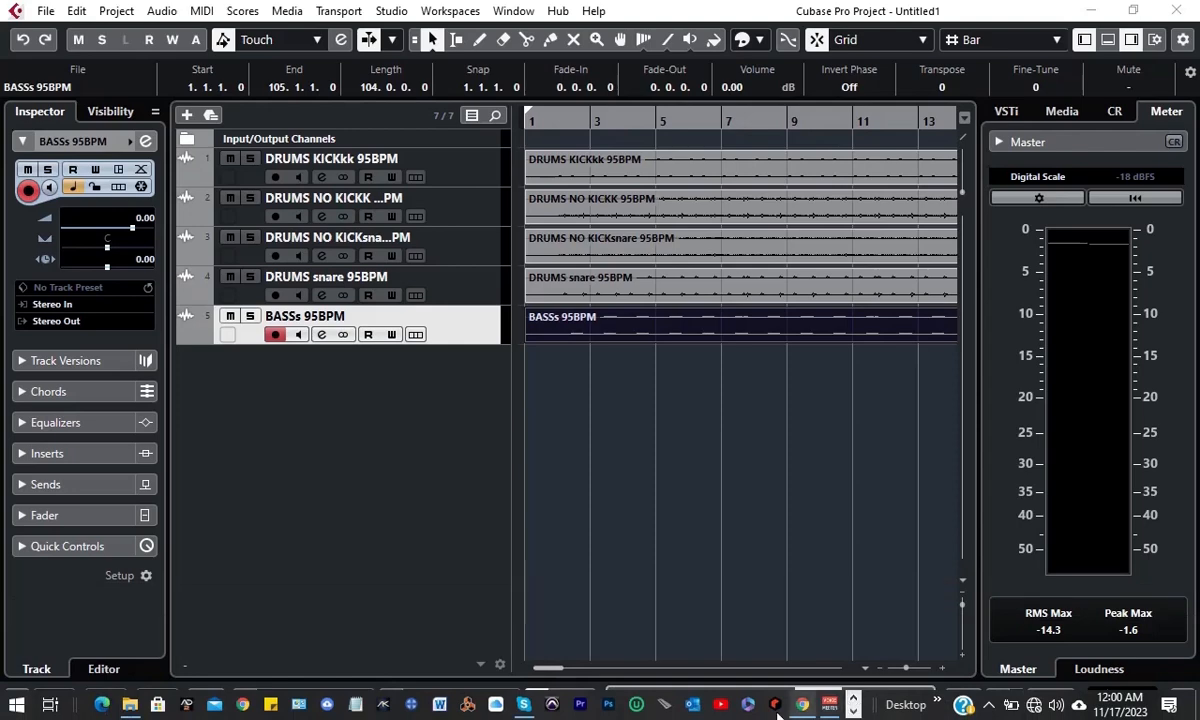
click(129, 706)
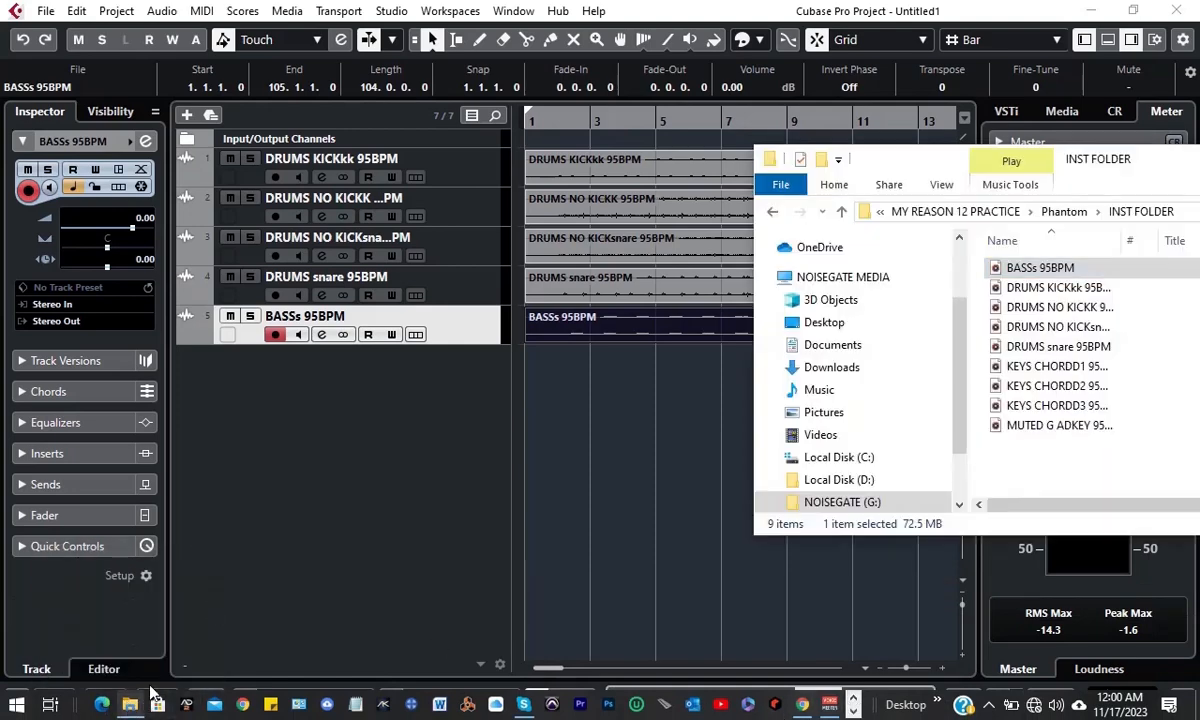
click(1055, 368)
drag(1080, 372, 538, 370)
click(724, 524)
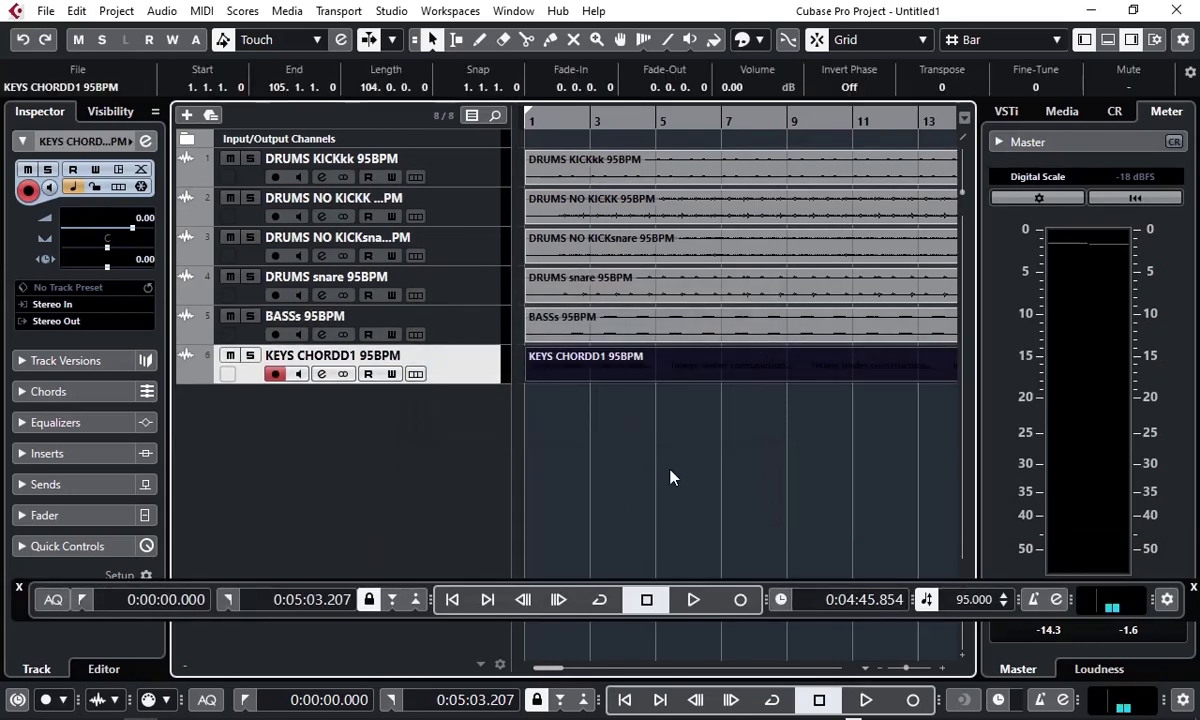
click(758, 419)
drag(743, 374, 745, 375)
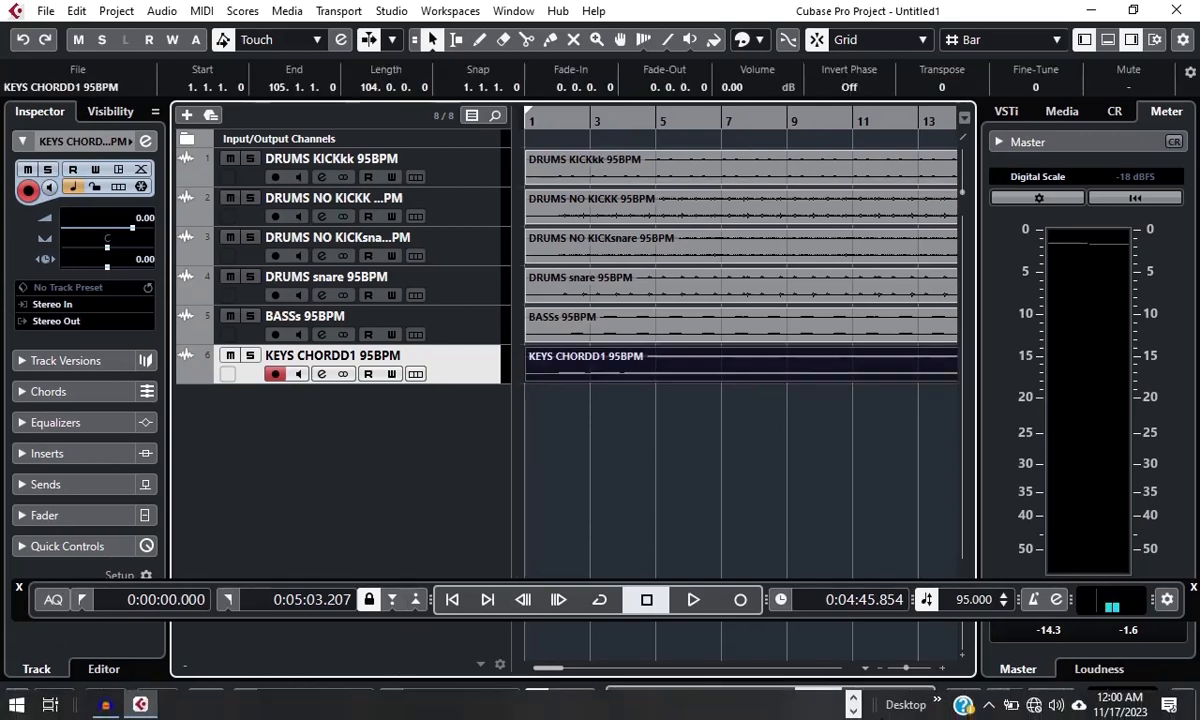
Step: Import KEYS CHORDD2 95BPM below the KEYS CHORDD1 track, copying the file with sample rate conversion, and align its event to bar 1
click(852, 698)
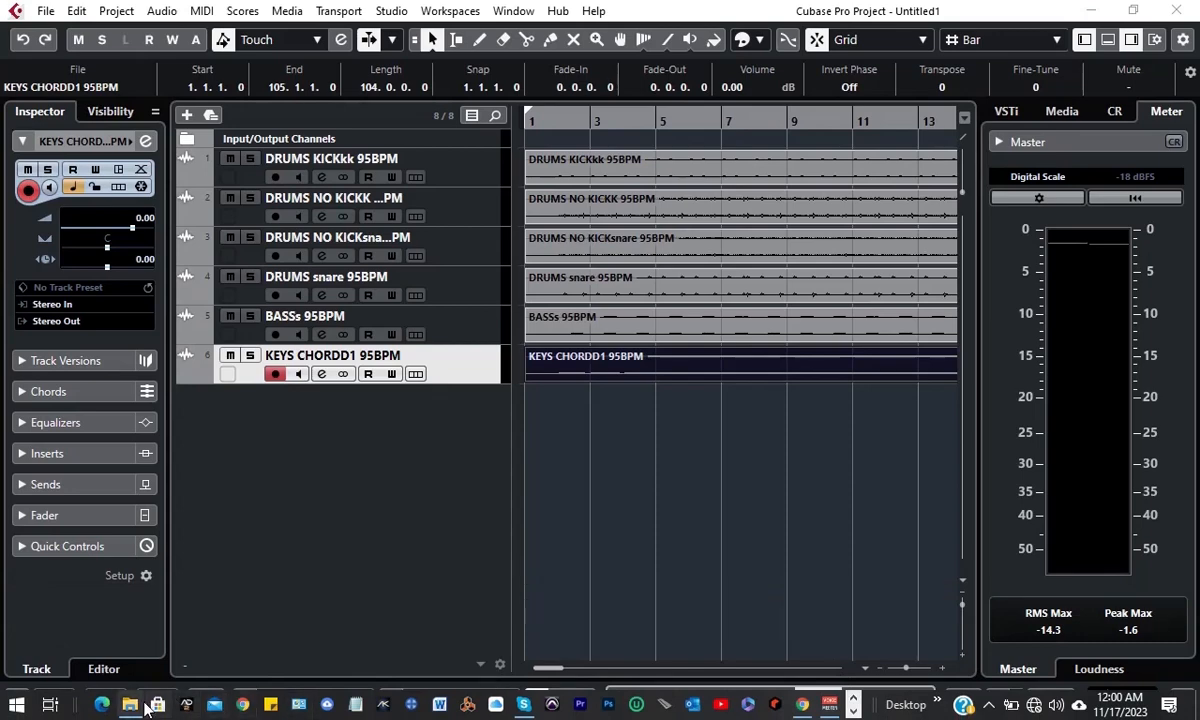
click(128, 706)
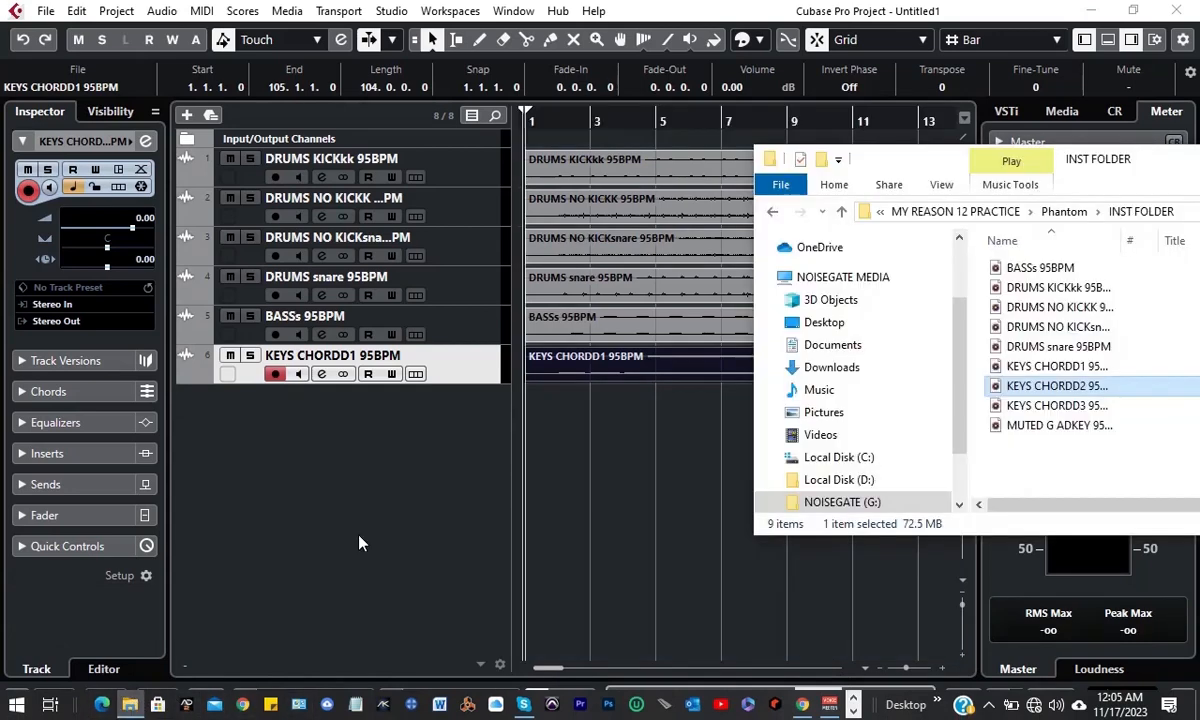
click(1036, 450)
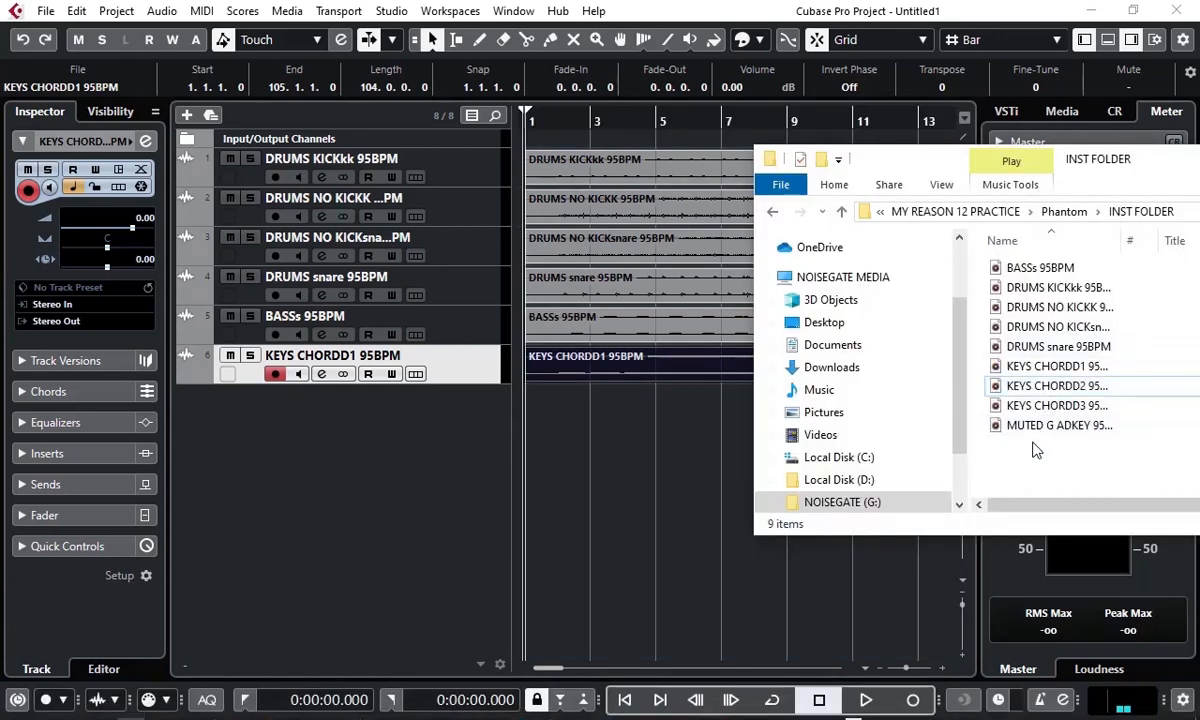
click(1062, 393)
mouse_move(1062, 393)
mouse_down()
mouse_move(800, 405)
mouse_move(592, 440)
mouse_move(547, 426)
mouse_up()
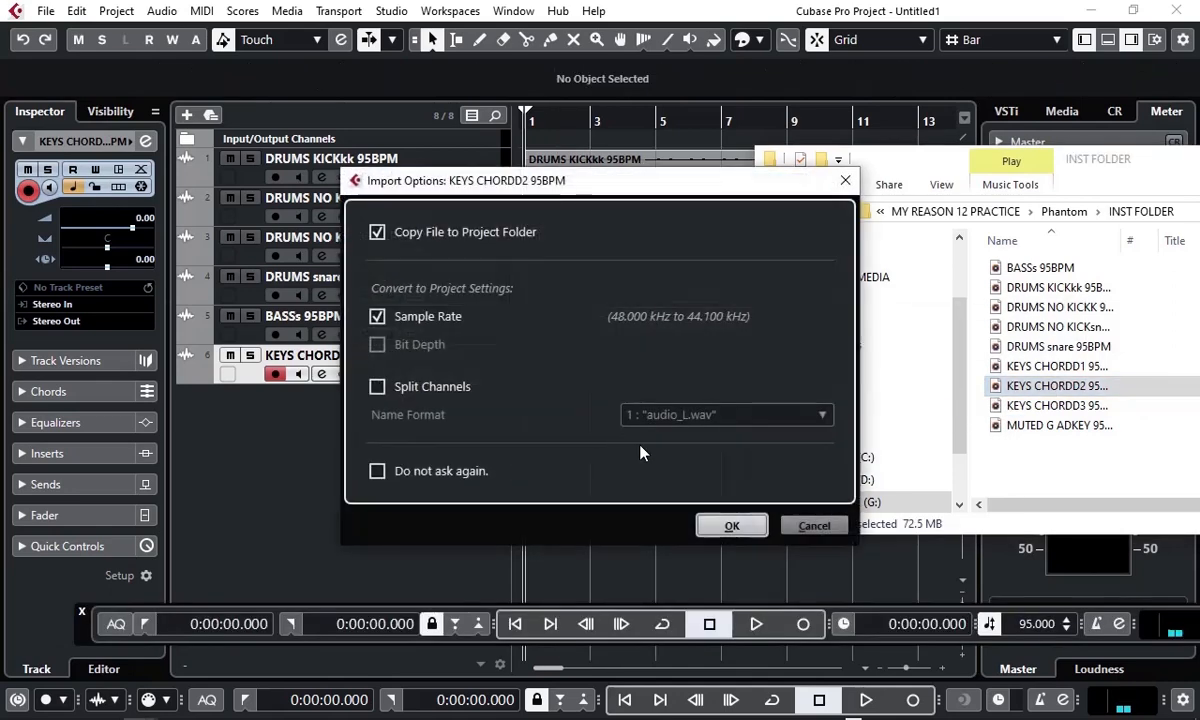
click(732, 528)
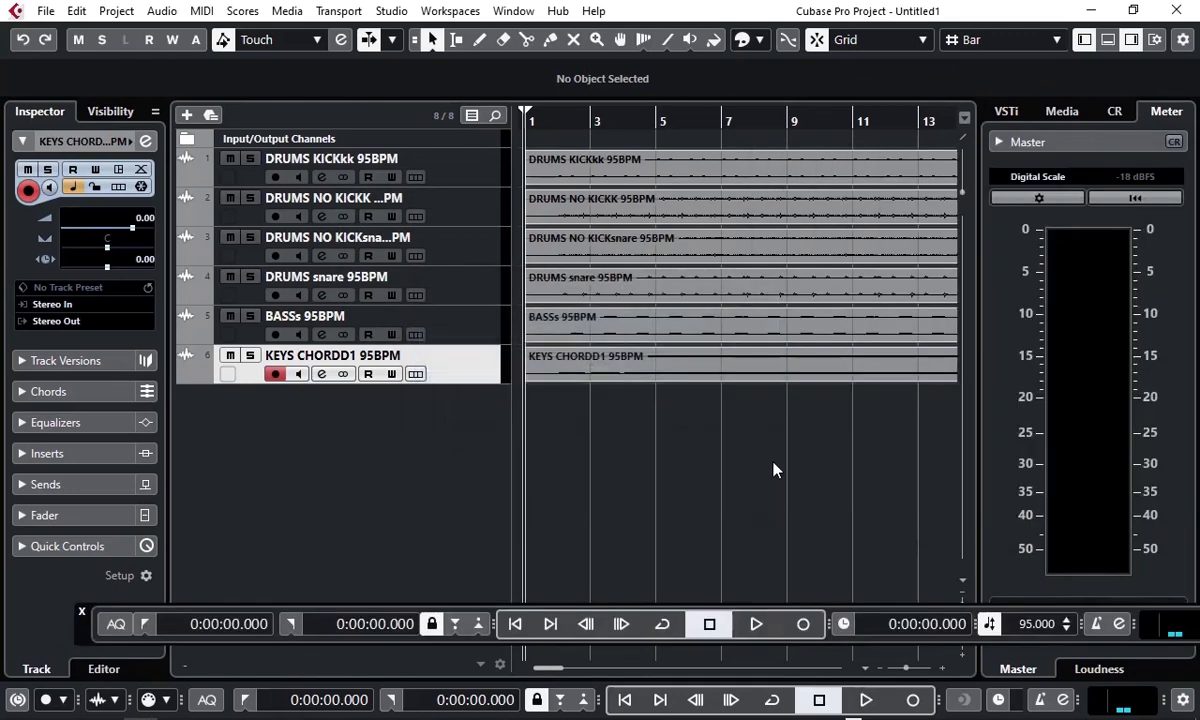
click(757, 484)
drag(800, 417, 718, 412)
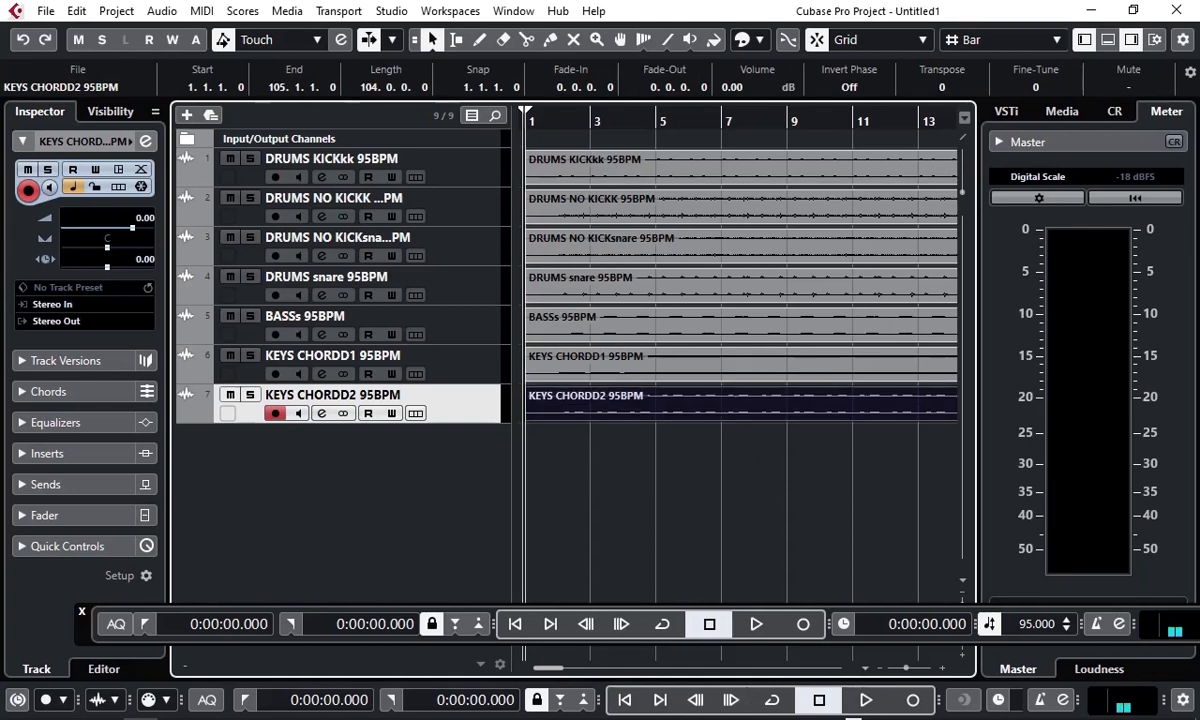
Step: Import KEYS CHORDD3 95BPM from INST FOLDER below the KEYS CHORDD2 track, copying the file with sample rate conversion, and move its event to bar 1
mouse_move(963, 706)
click(853, 698)
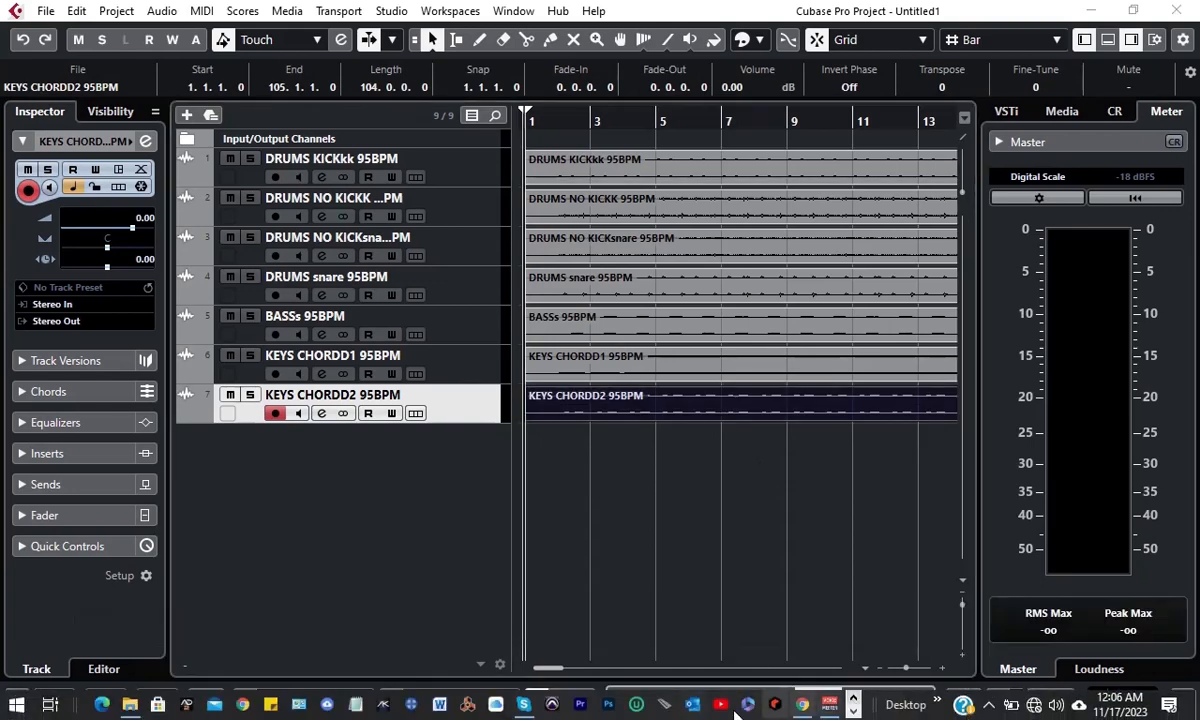
click(128, 706)
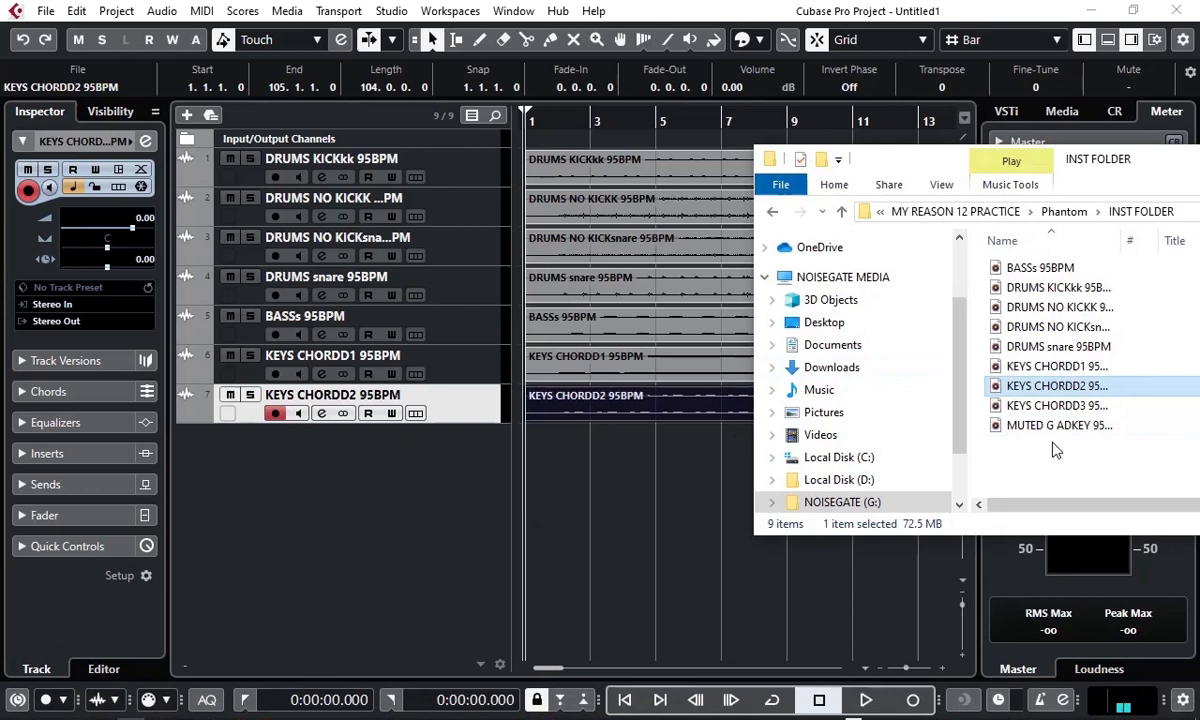
click(1055, 410)
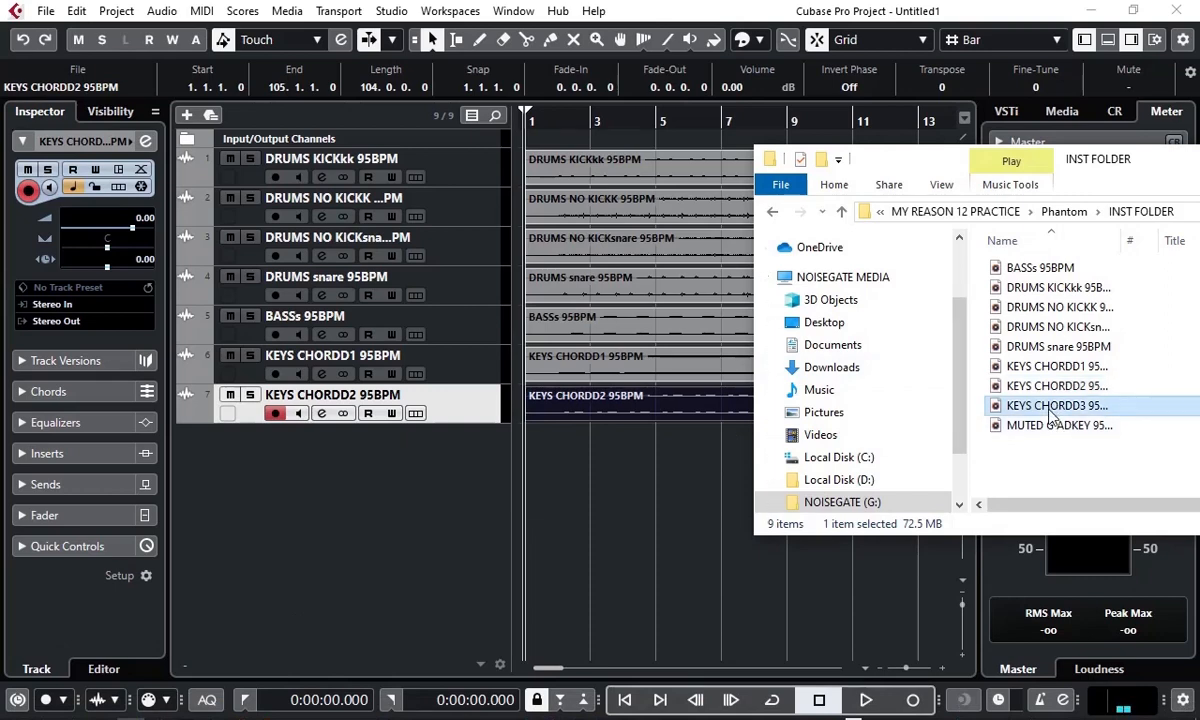
click(1046, 446)
click(1055, 406)
drag(975, 415, 630, 495)
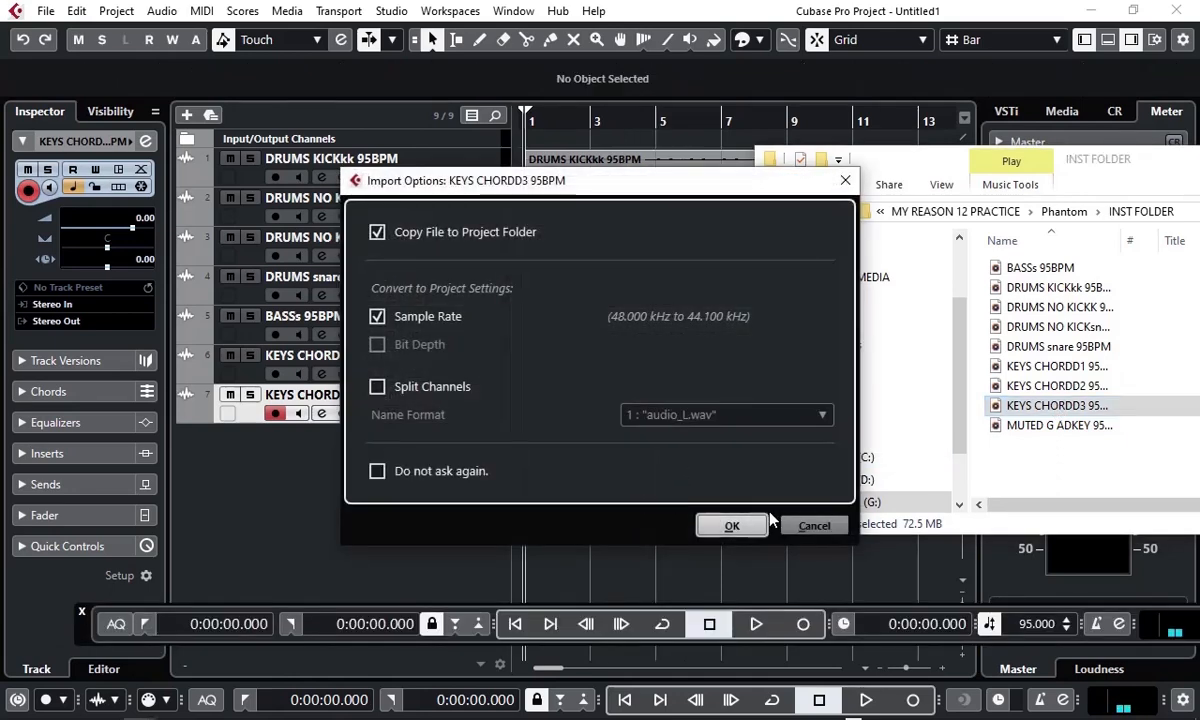
click(730, 525)
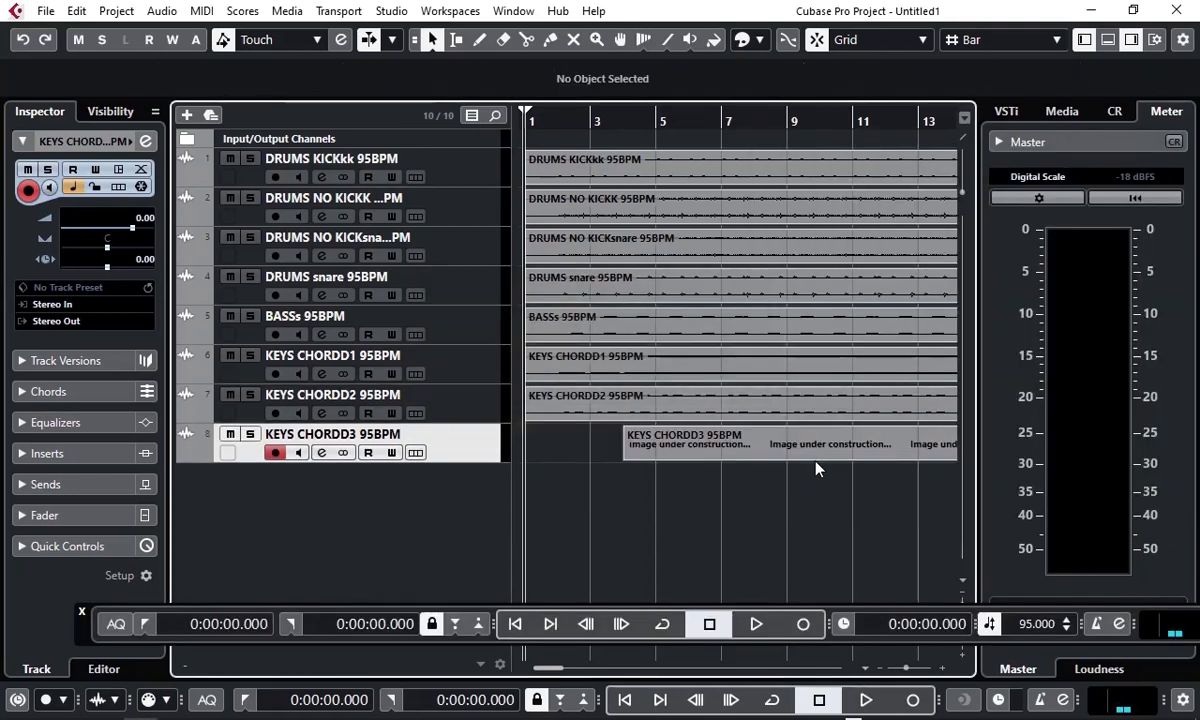
drag(828, 448, 726, 446)
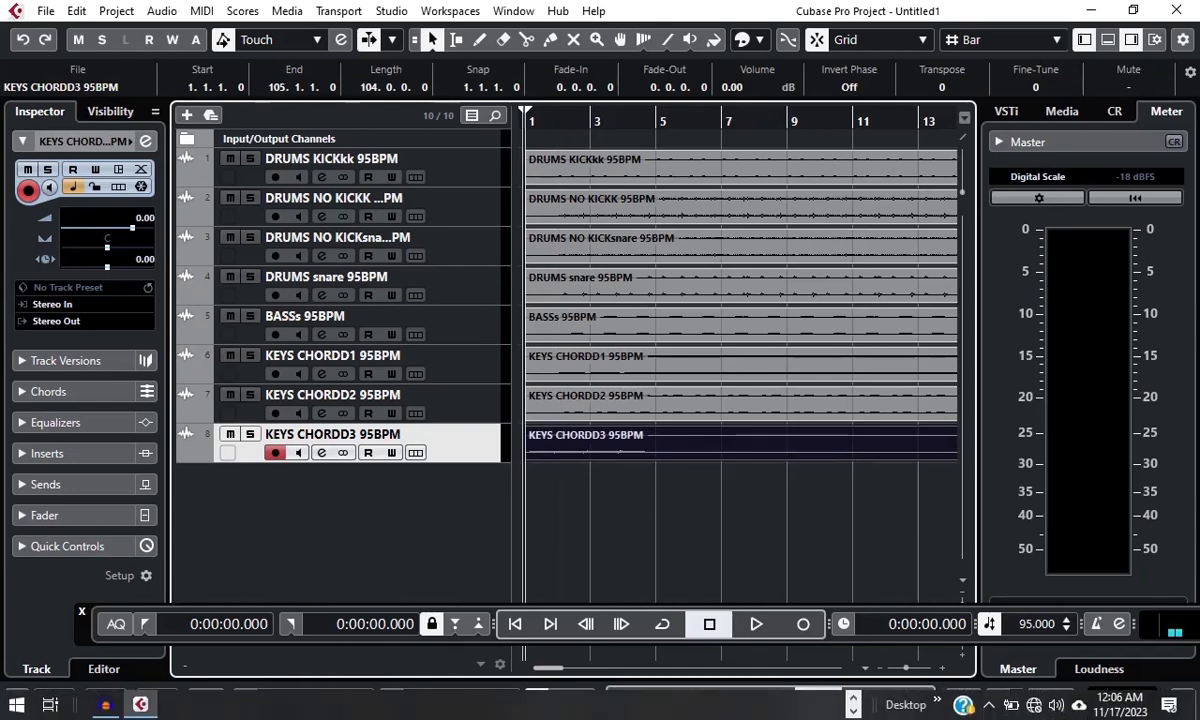
Step: Import MUTED G ADKEY 95BPM below the KEYS CHORDD3 track, copying the file with sample rate conversion, and align its event to bar 1
click(855, 705)
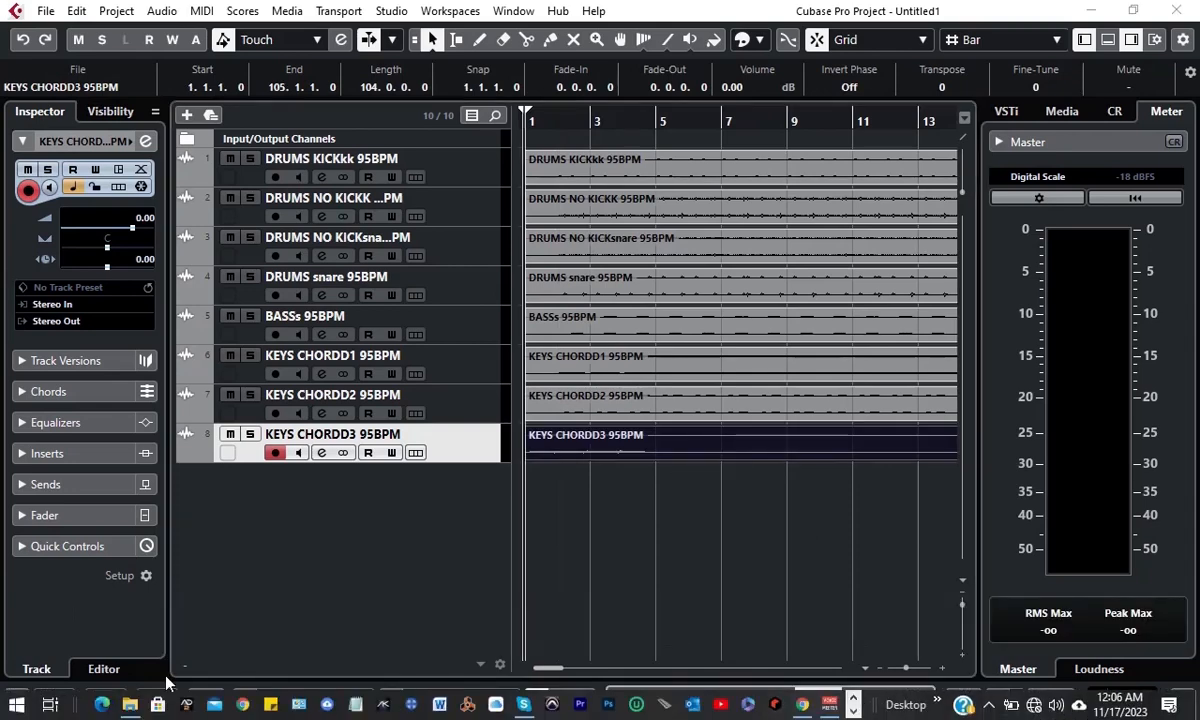
click(130, 705)
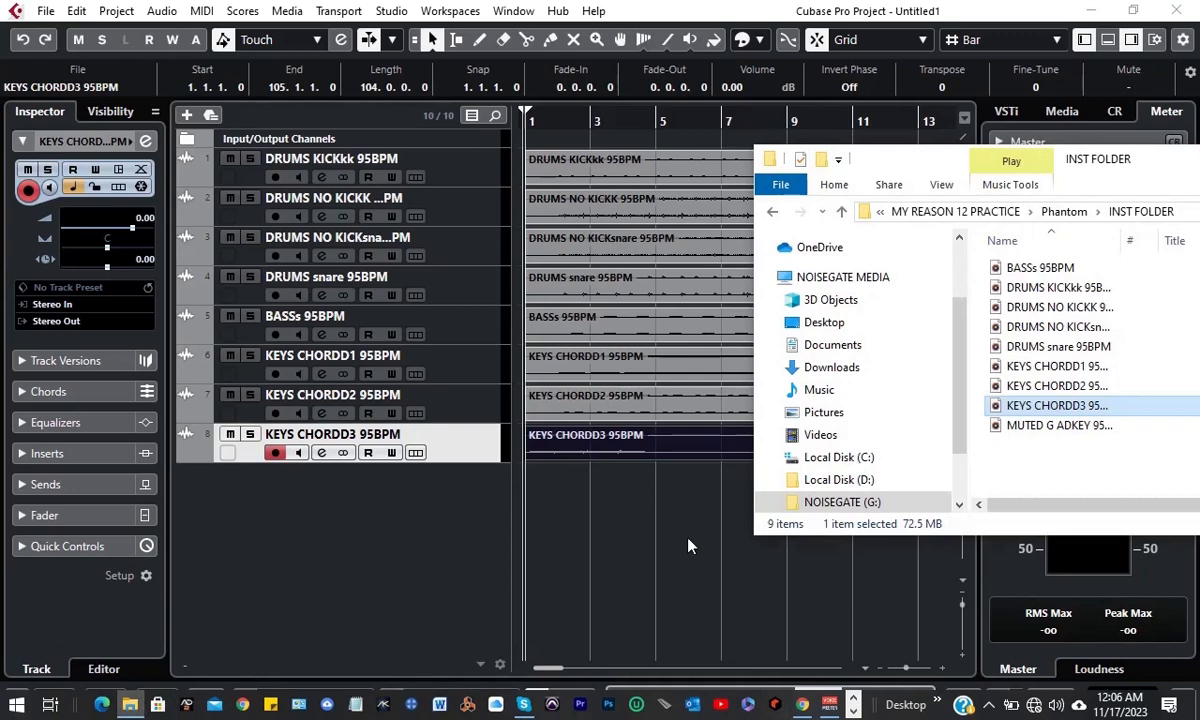
click(1049, 432)
drag(1061, 432, 625, 520)
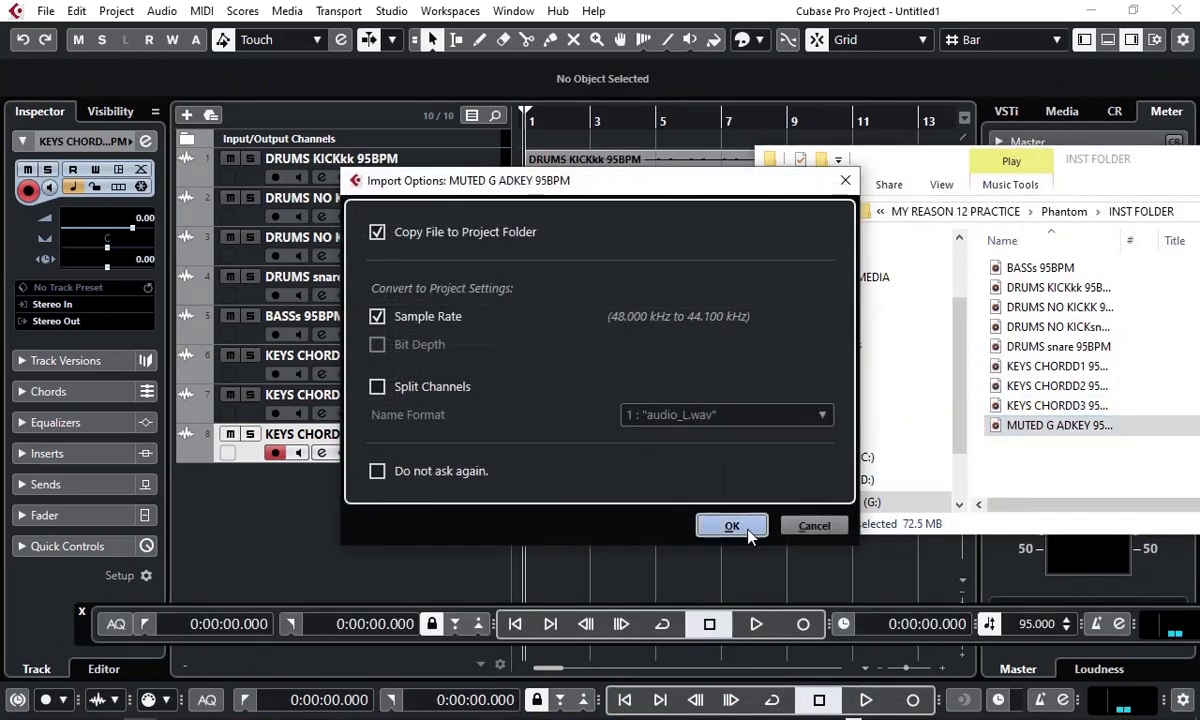
click(729, 525)
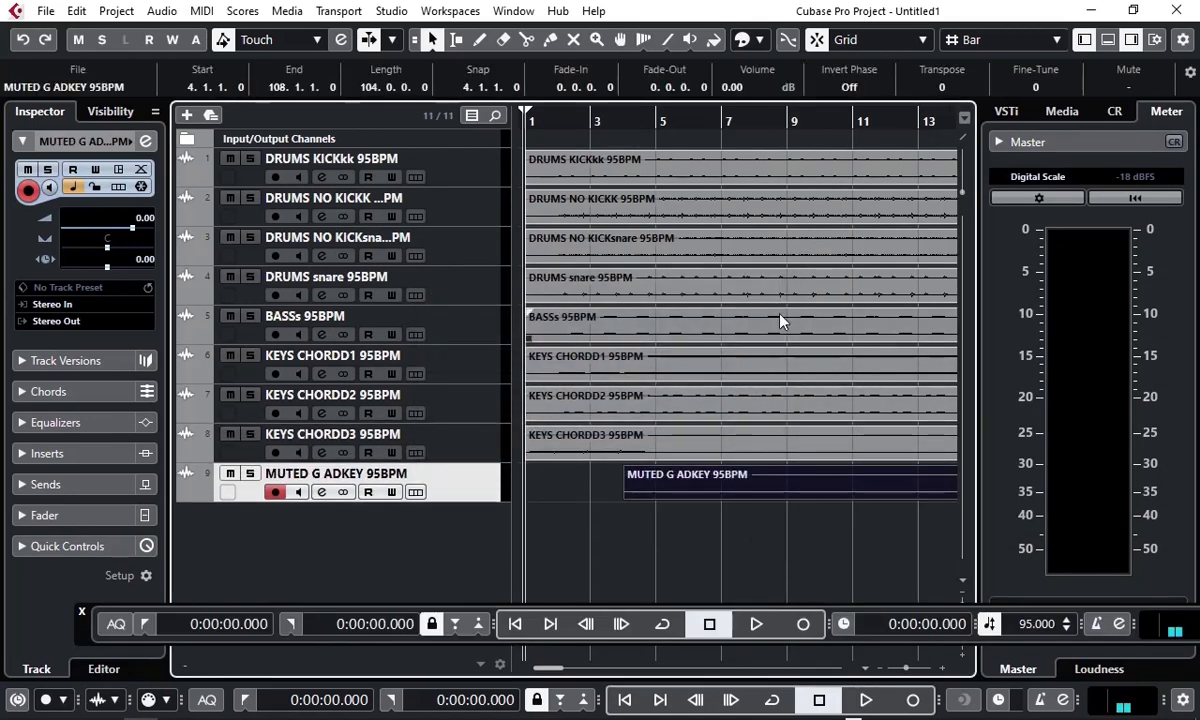
drag(819, 497, 705, 492)
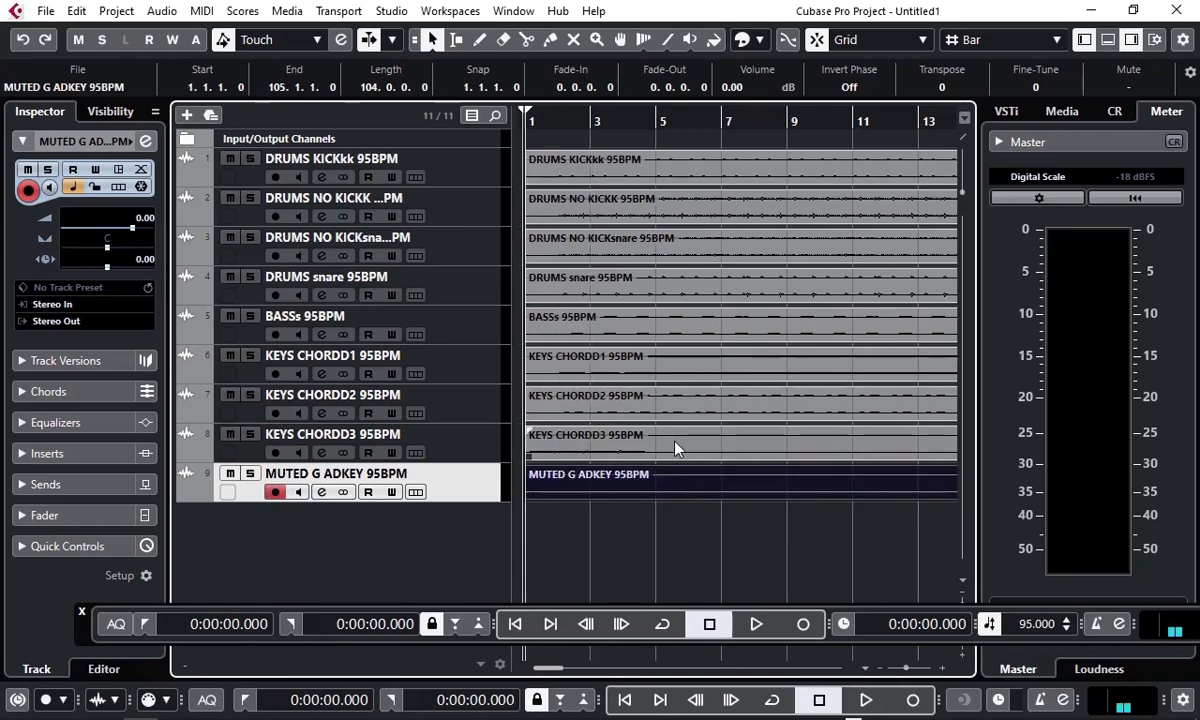
click(747, 556)
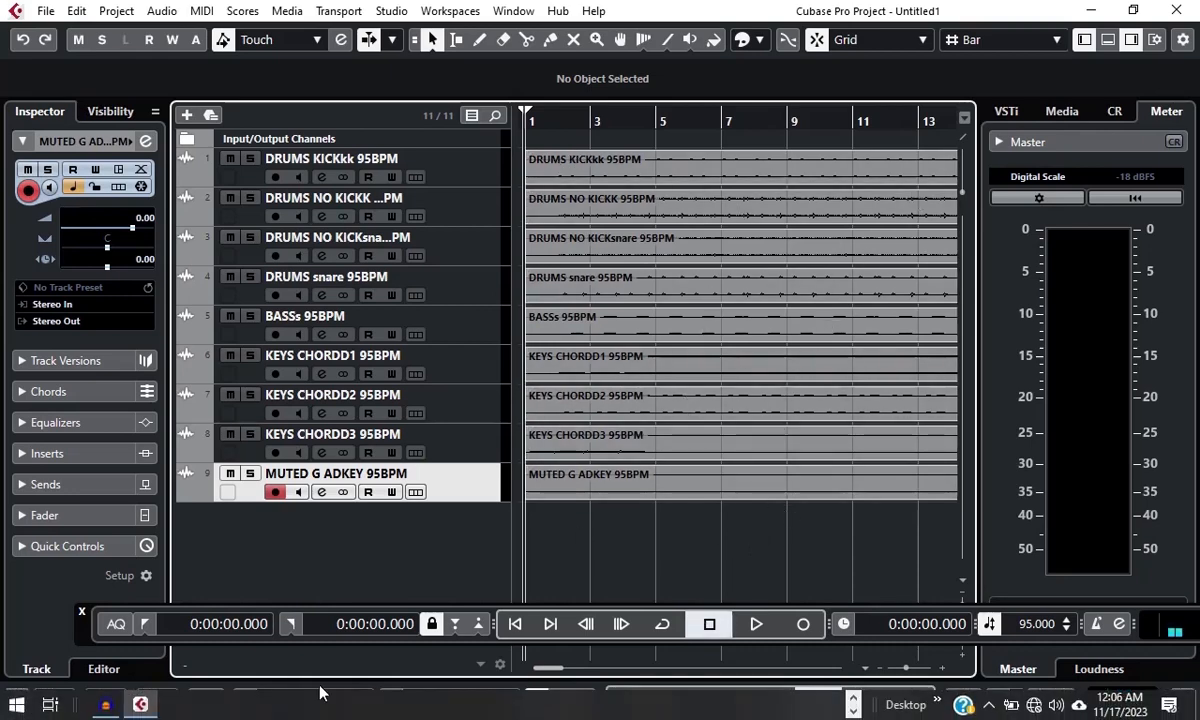
Step: Toggle the floating Transport Panel off and back on
click(854, 706)
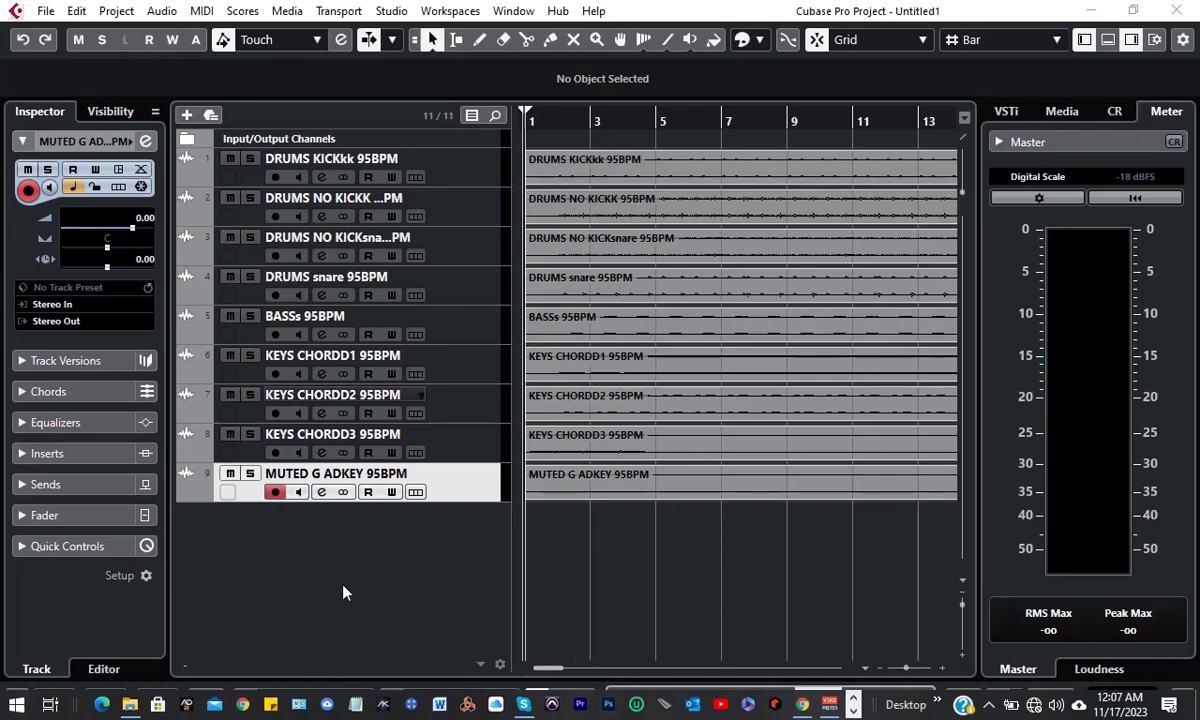
key(F2)
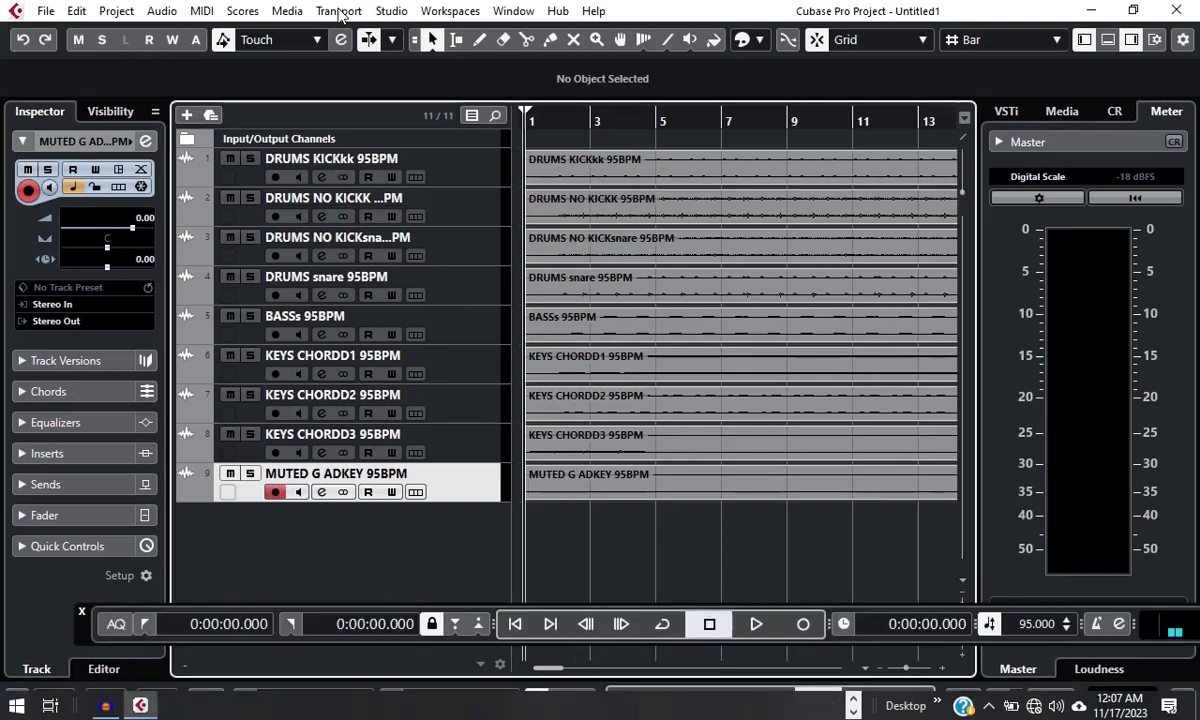
click(336, 14)
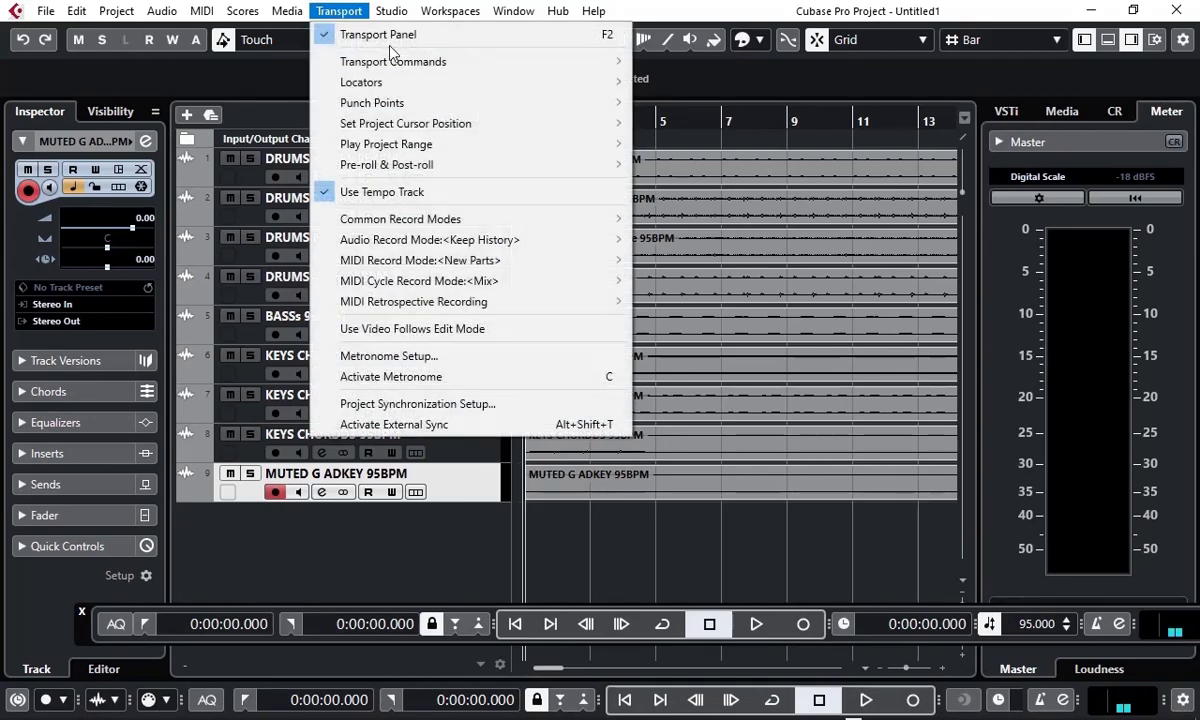
click(354, 34)
click(350, 12)
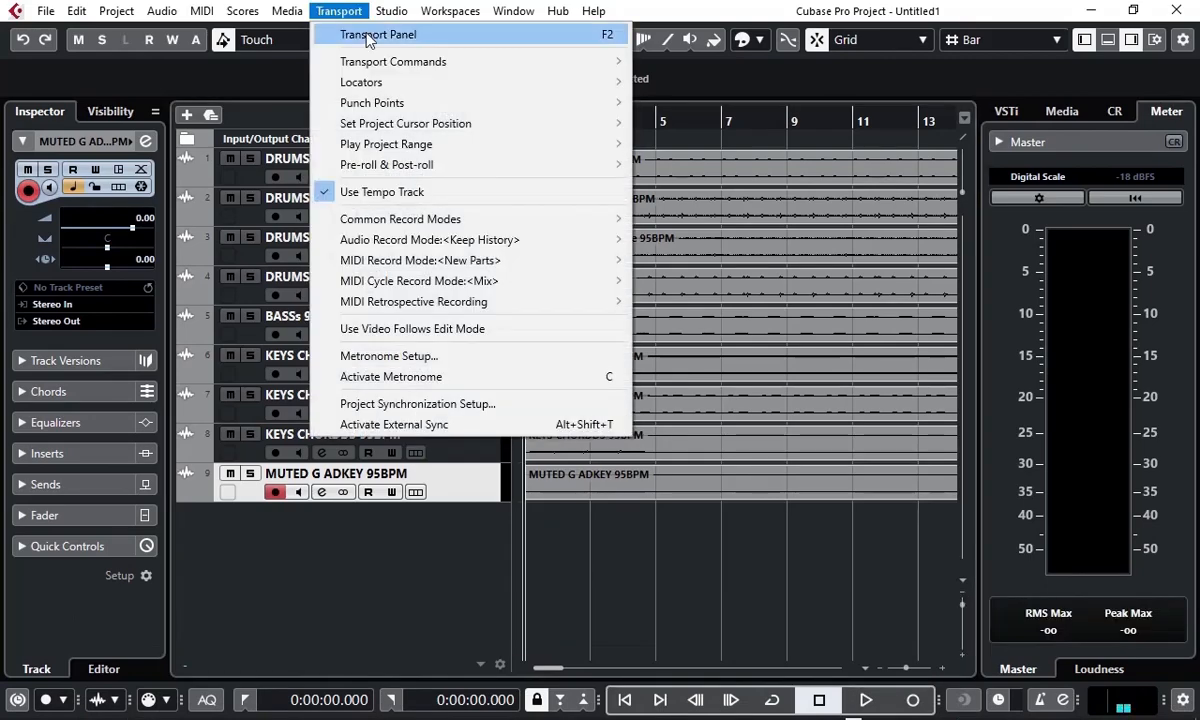
click(358, 33)
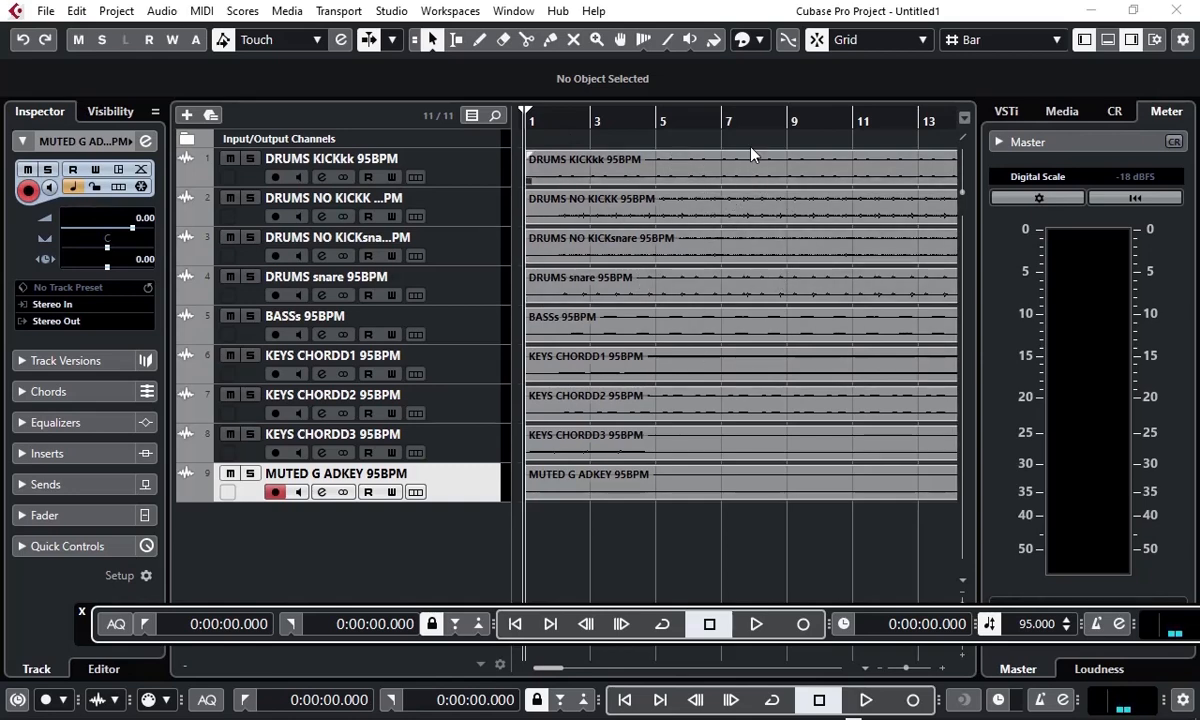
Step: Play the imported stems together from the project start and stop playback near bar 7
click(580, 165)
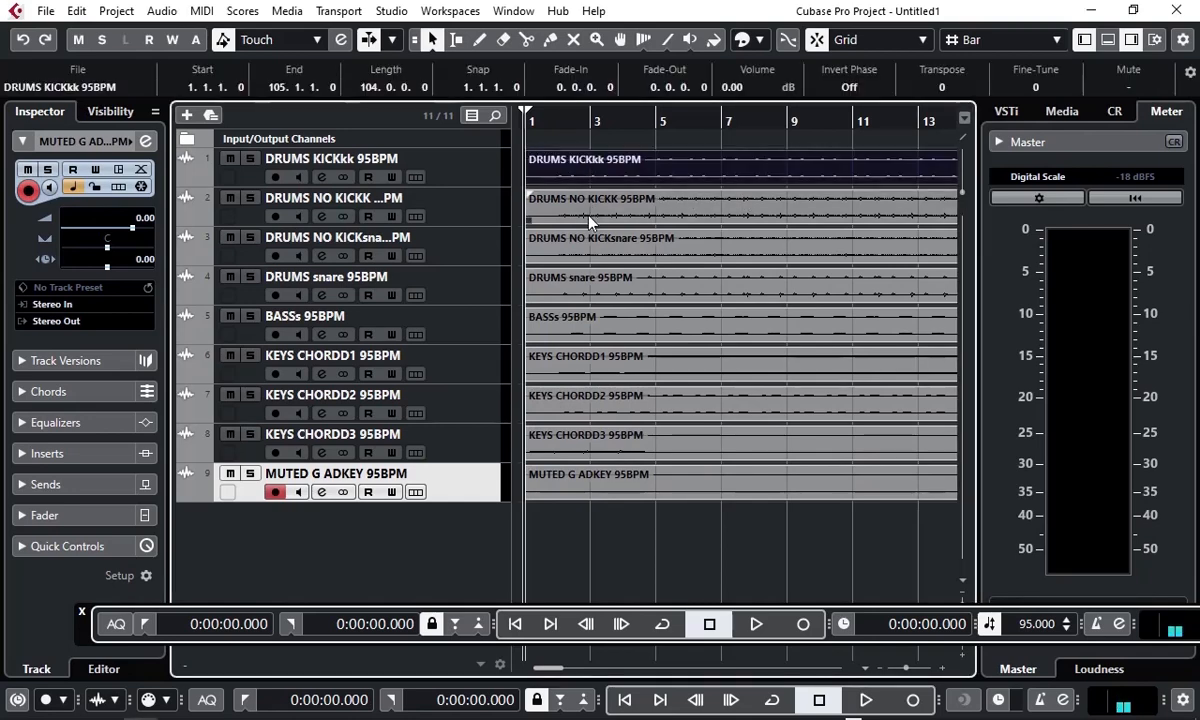
click(595, 216)
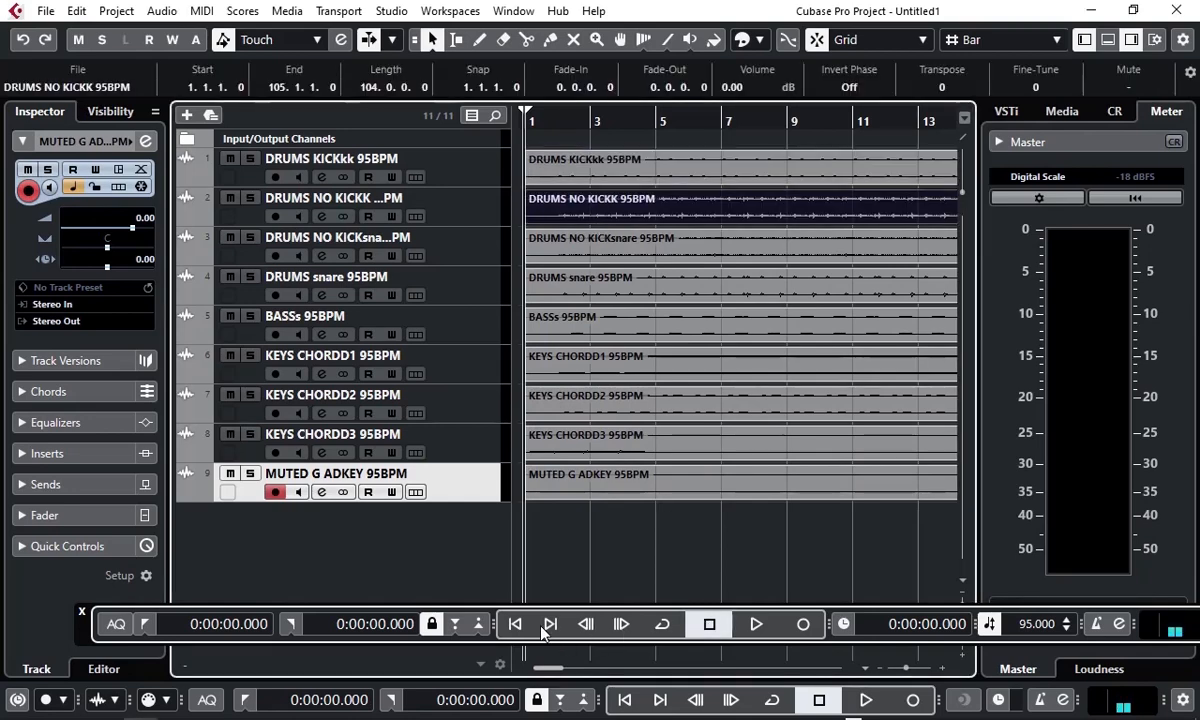
click(754, 625)
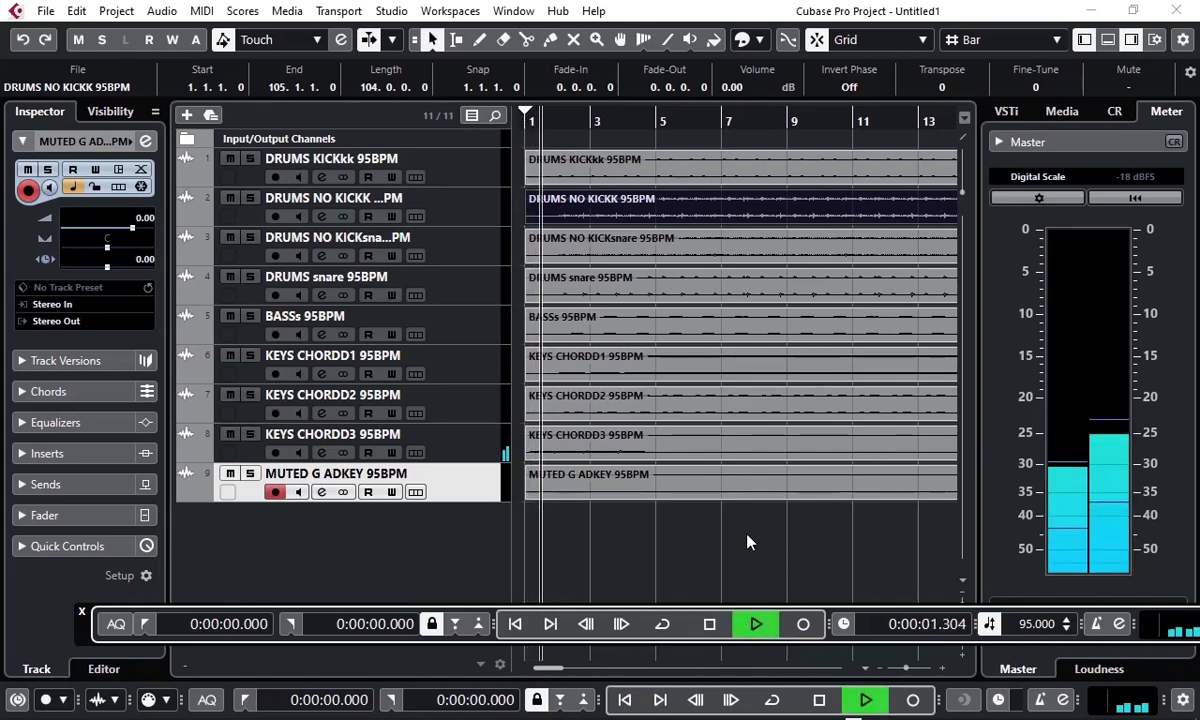
click(710, 624)
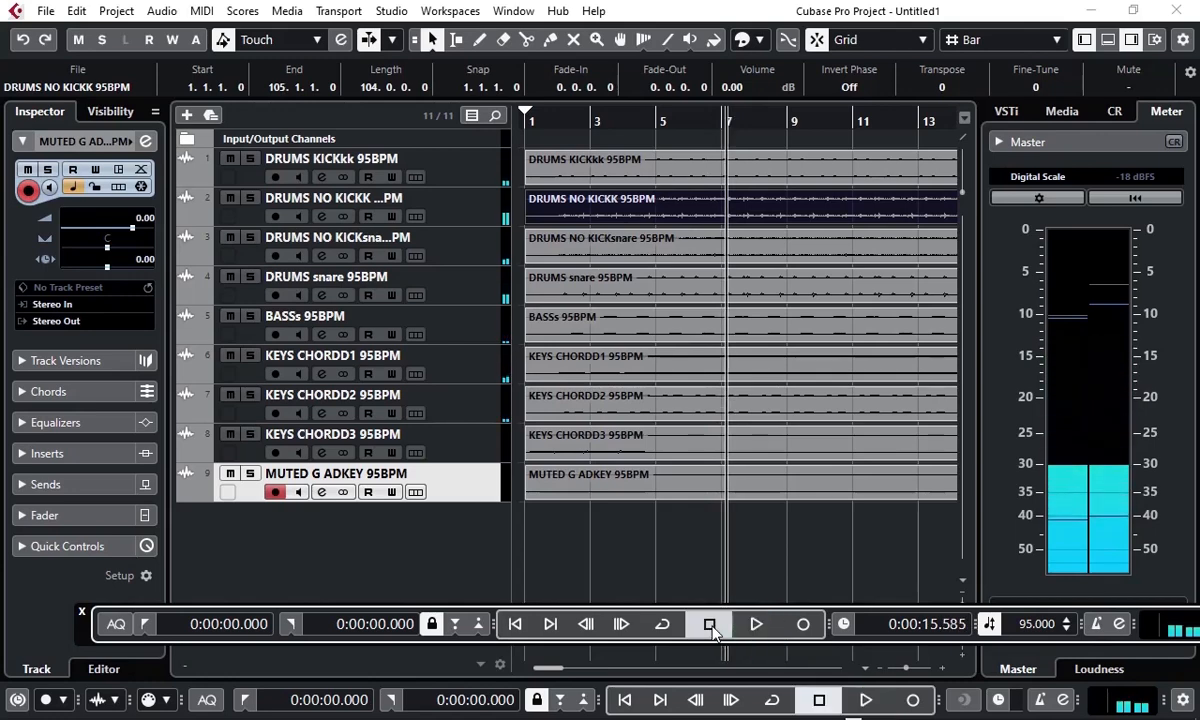
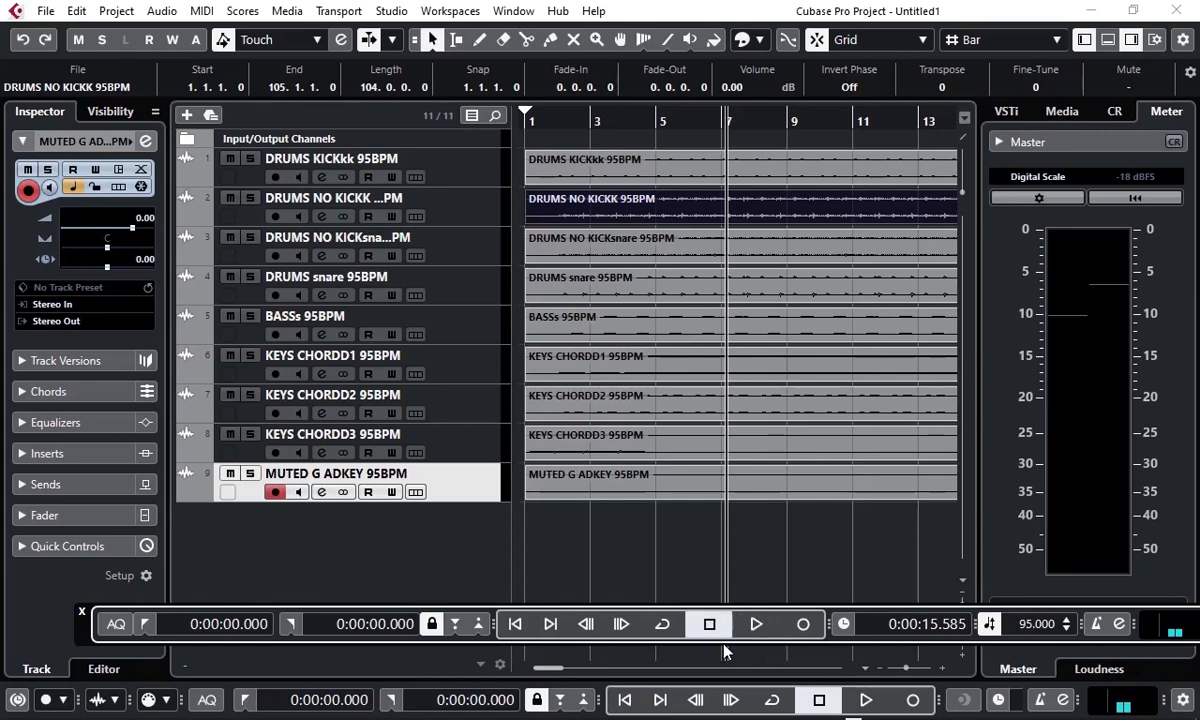
Step: Review the punch and start position options under Common Record Modes, and close them unchanged
mouse_move(80, 715)
click(60, 698)
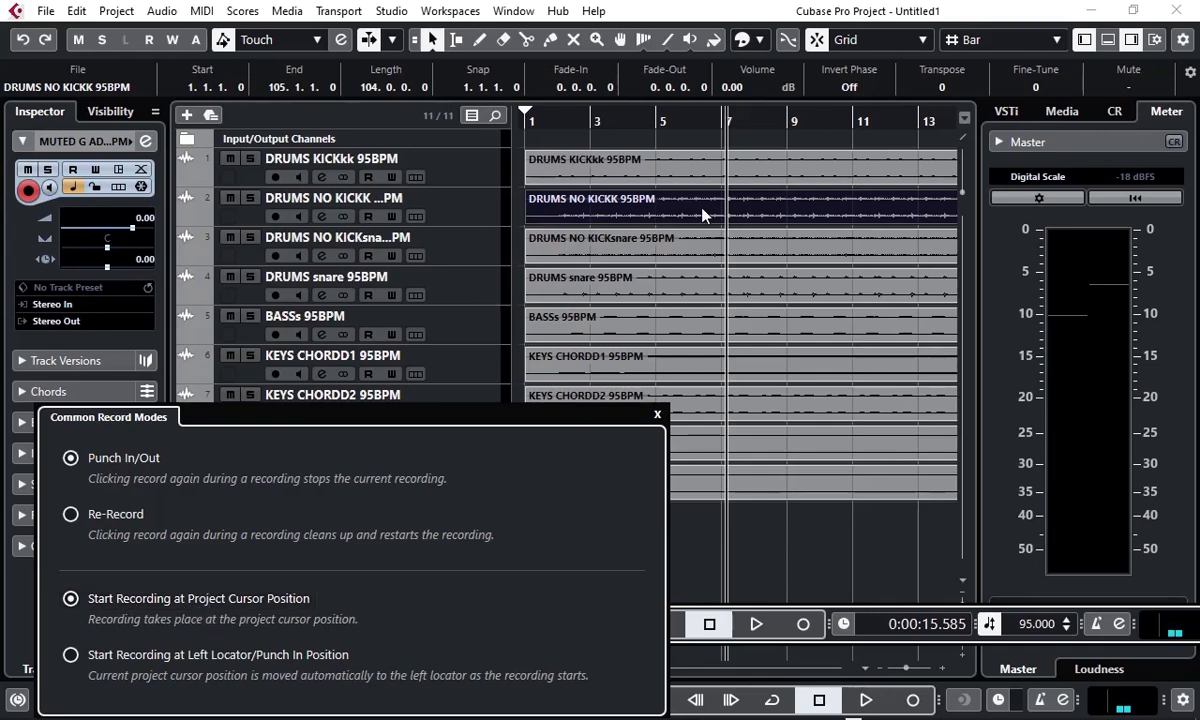
click(693, 120)
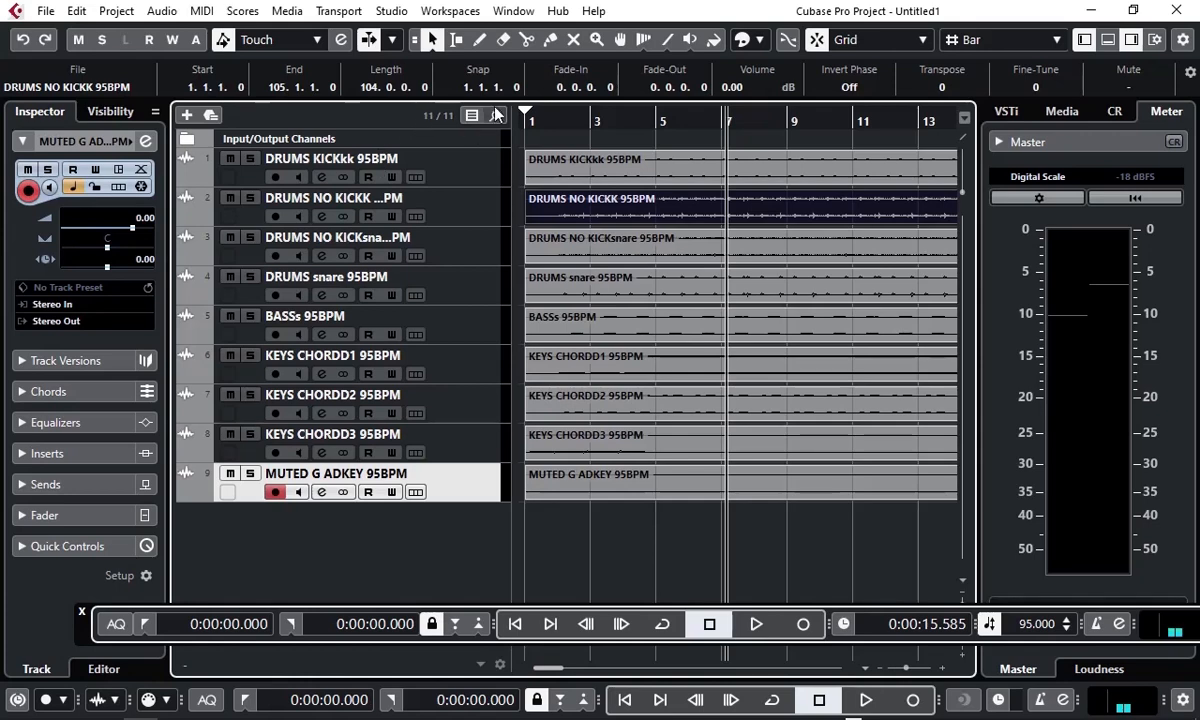
Step: Place the project cursor at bar 2 and bar 3, and return it to the project start
click(569, 123)
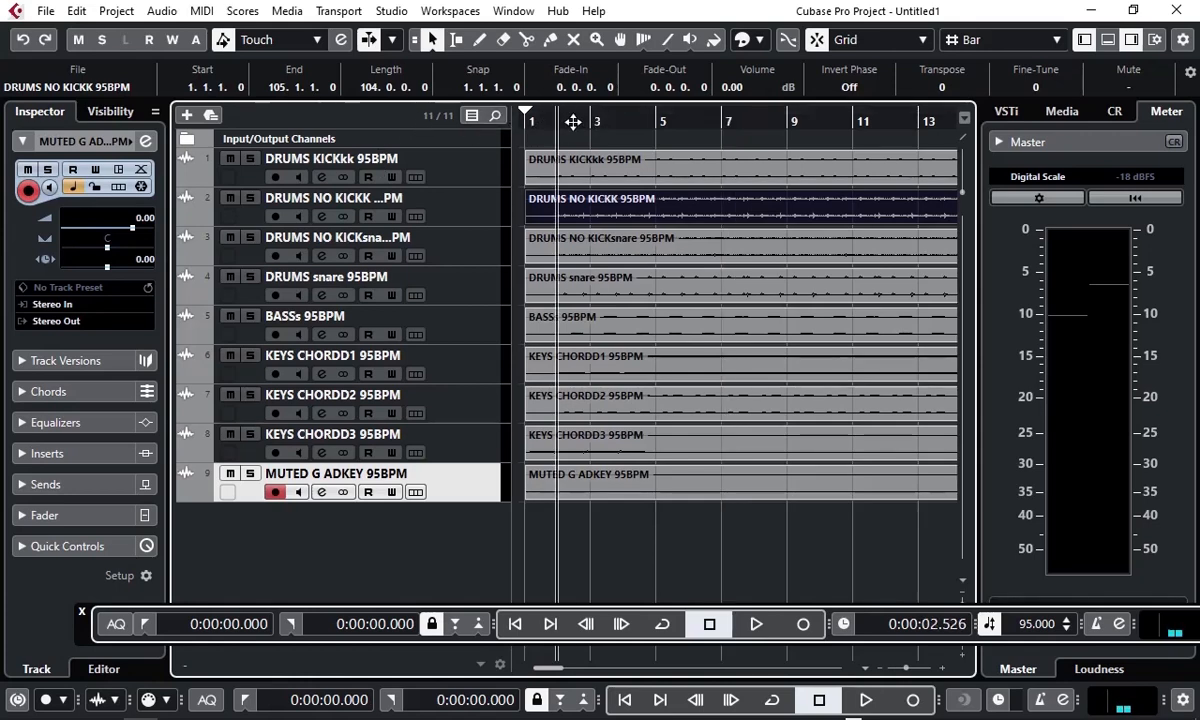
click(575, 120)
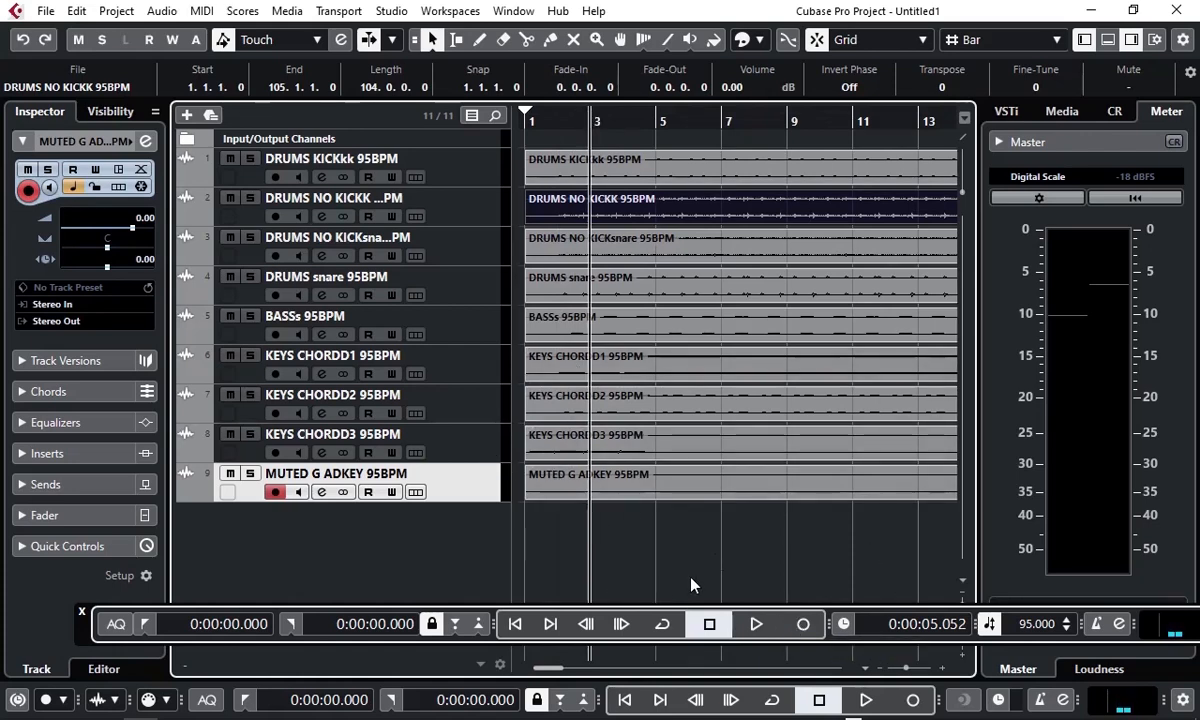
click(516, 626)
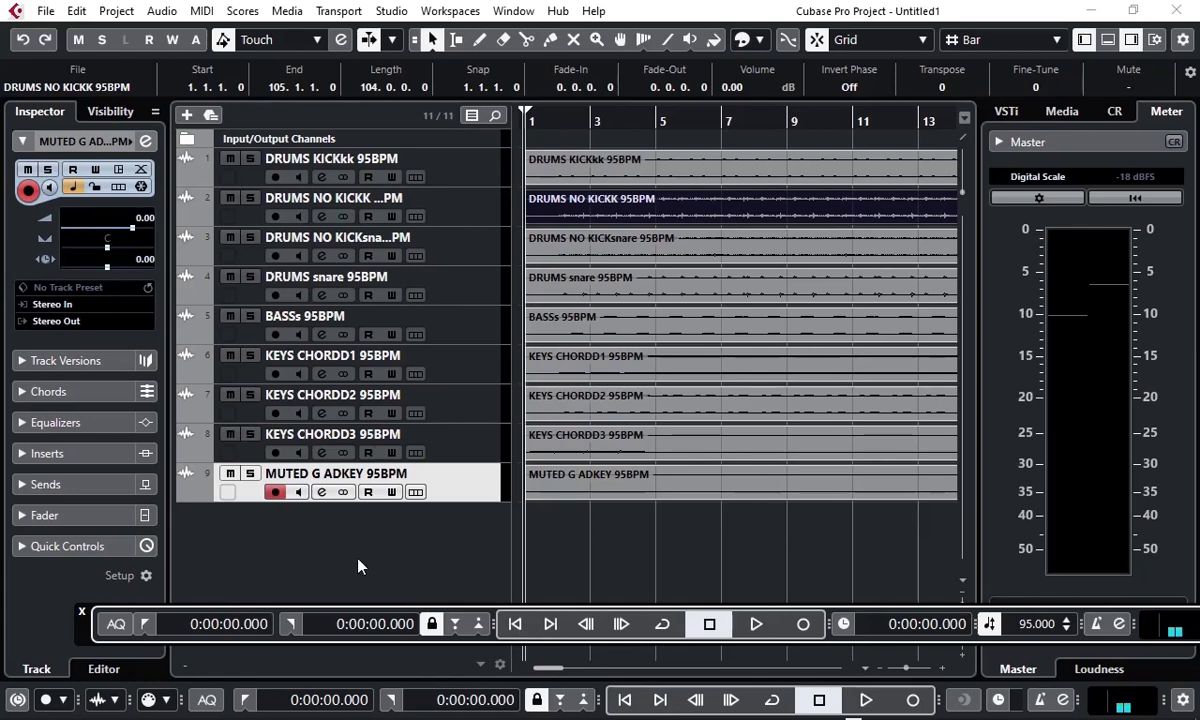
click(637, 474)
click(638, 441)
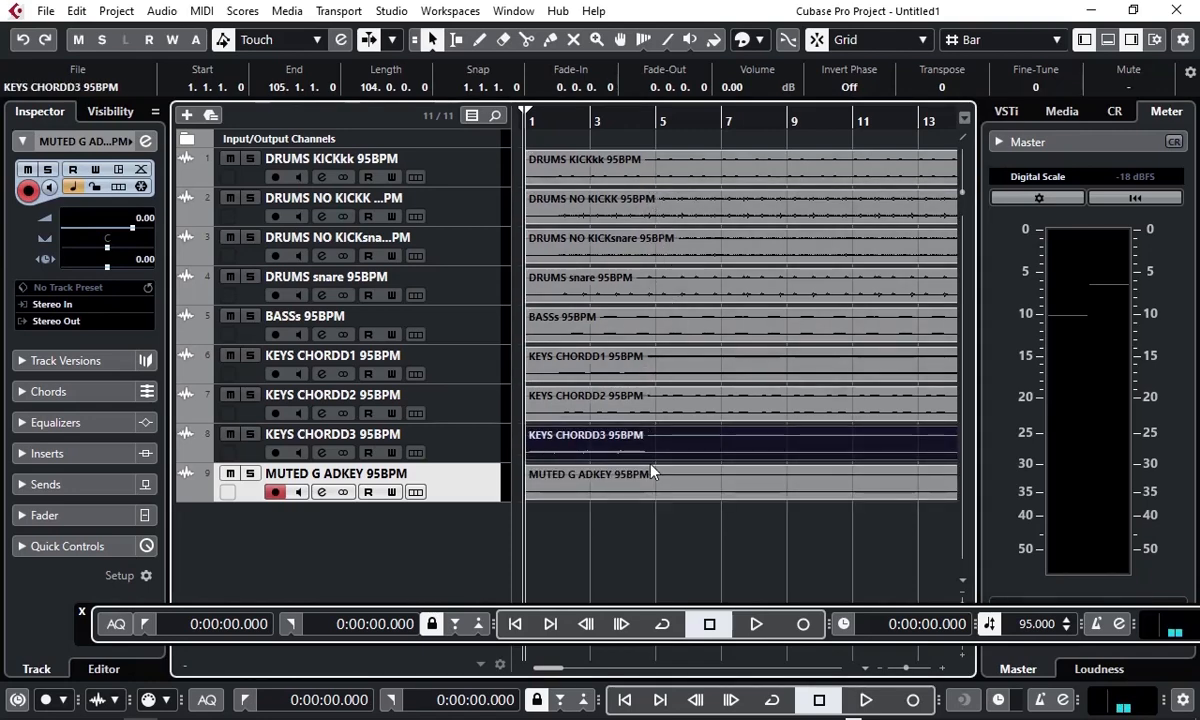
click(637, 486)
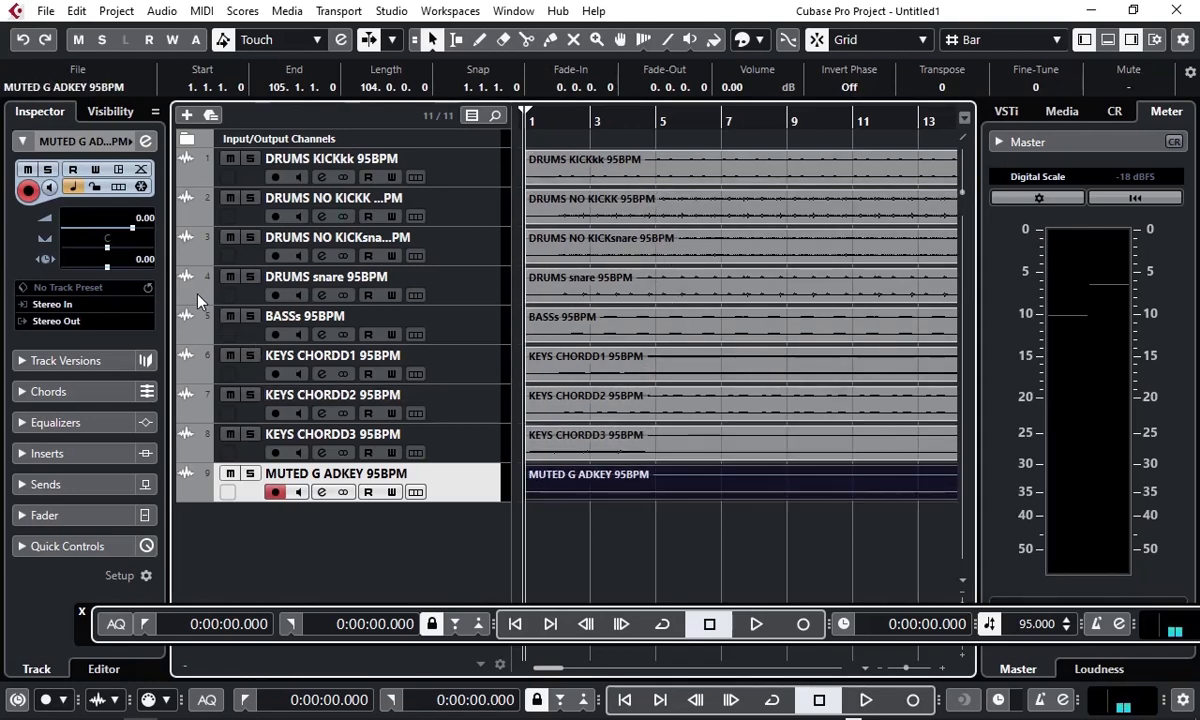
Step: Add one mono audio track named voice1, with VM-VAIO 1 (Mono) as input and Stereo Out as output
click(115, 12)
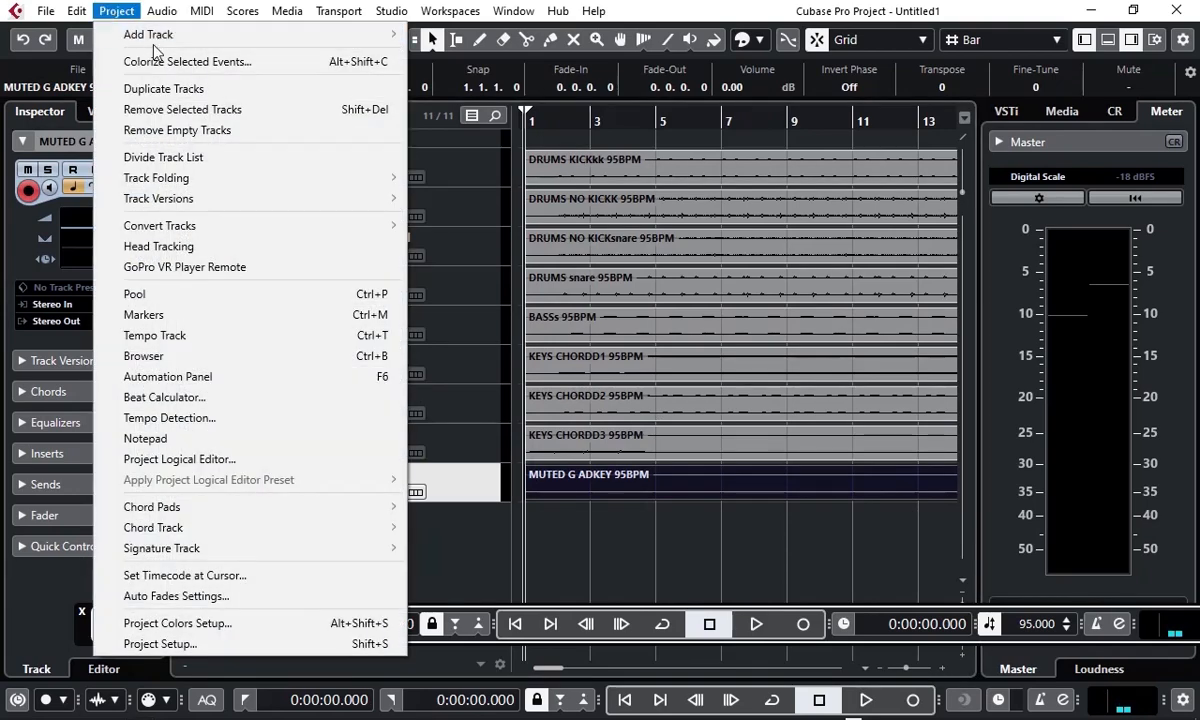
mouse_move(230, 36)
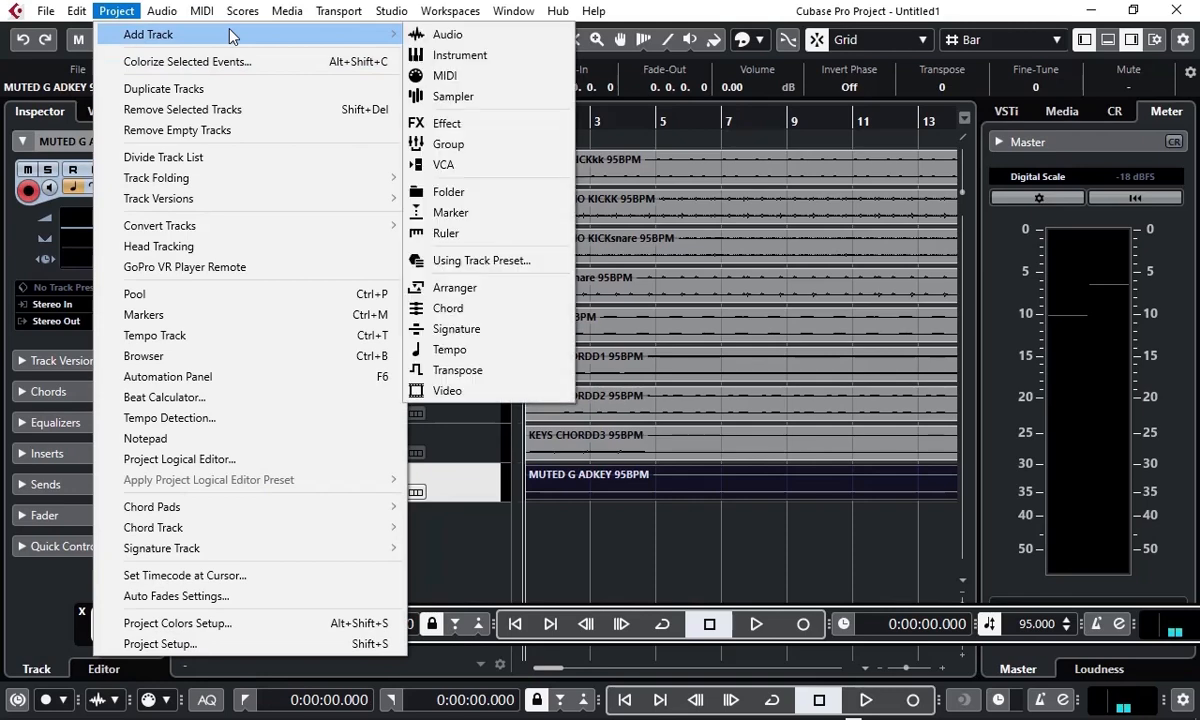
click(445, 36)
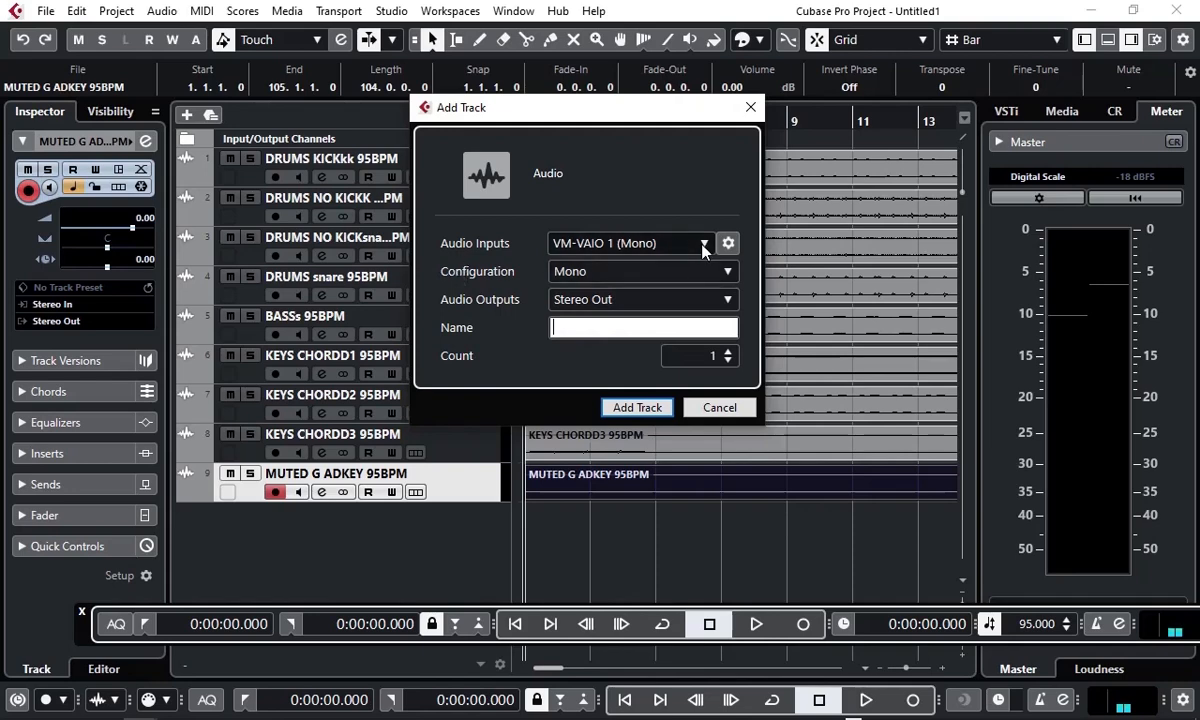
click(704, 245)
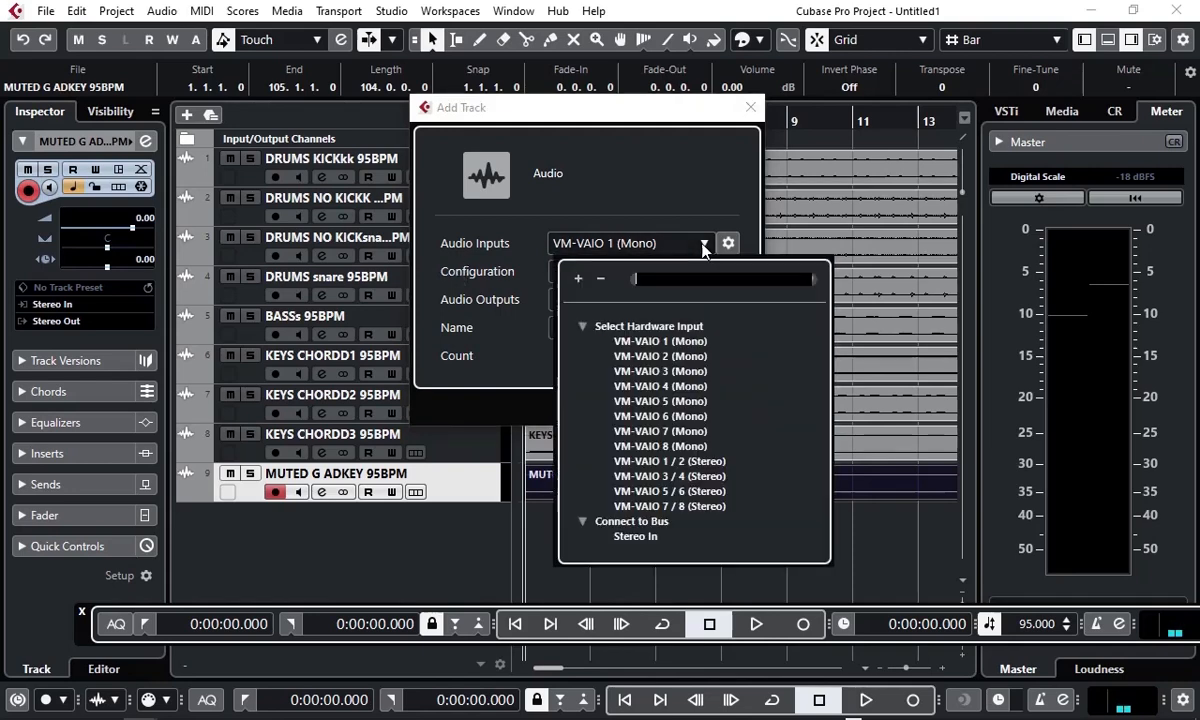
click(675, 190)
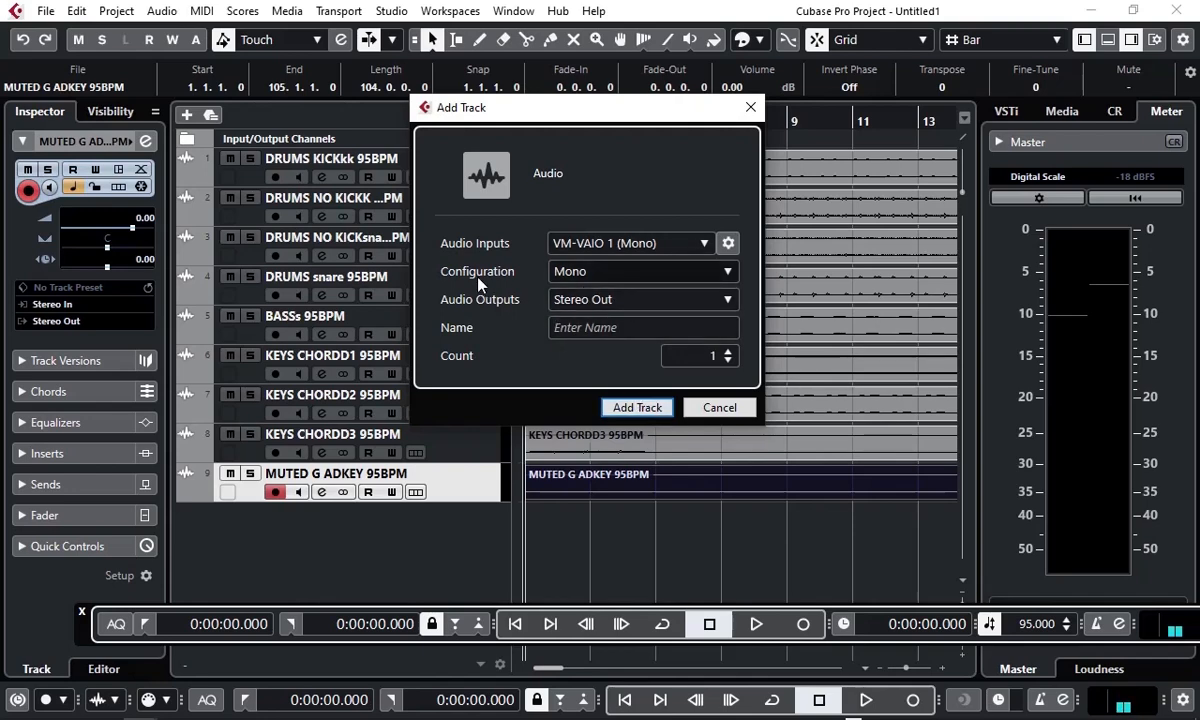
click(610, 327)
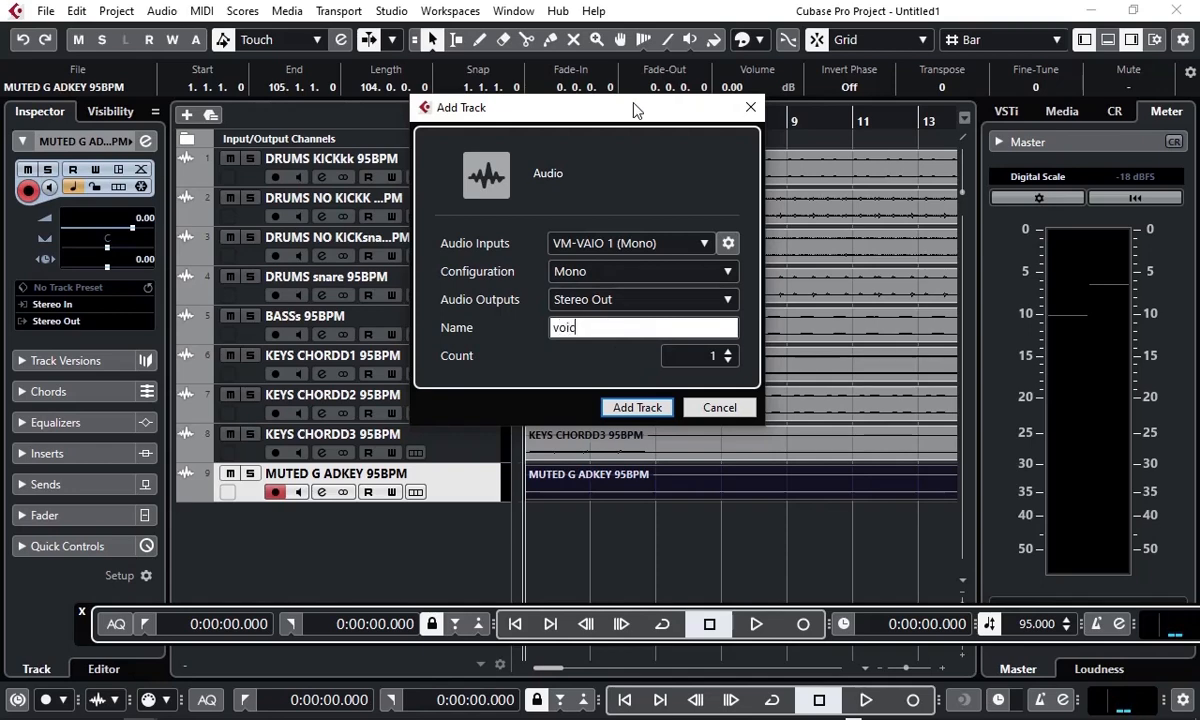
text(1)
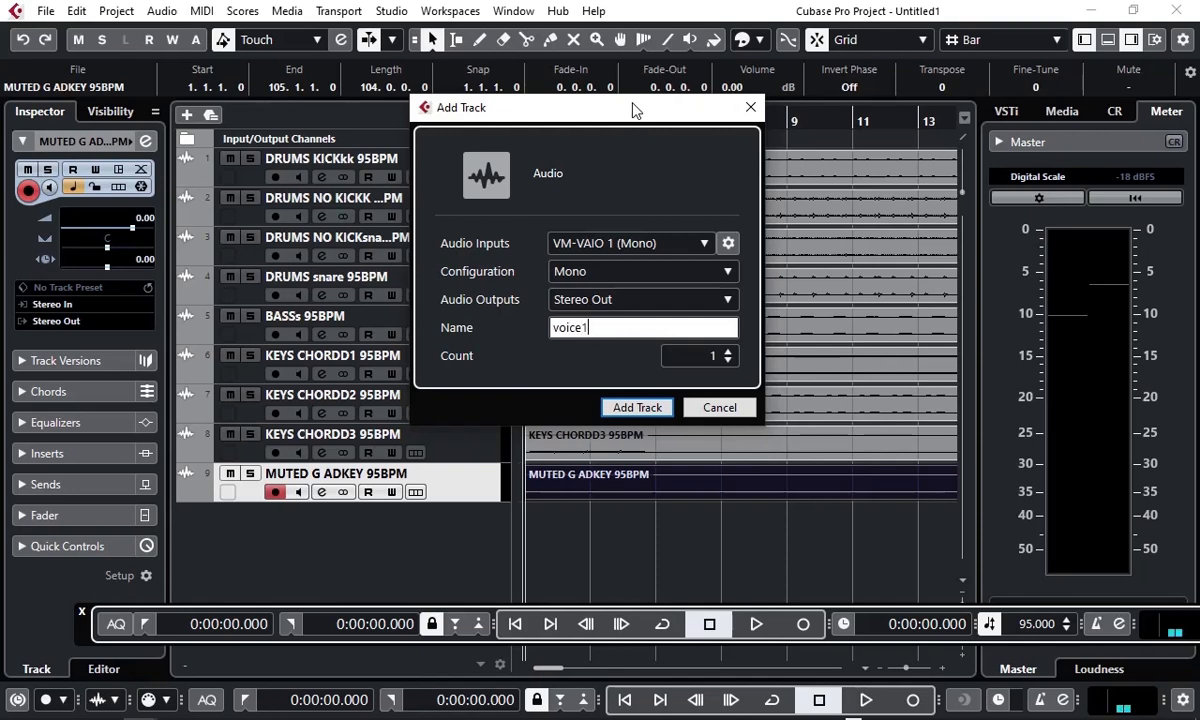
click(638, 408)
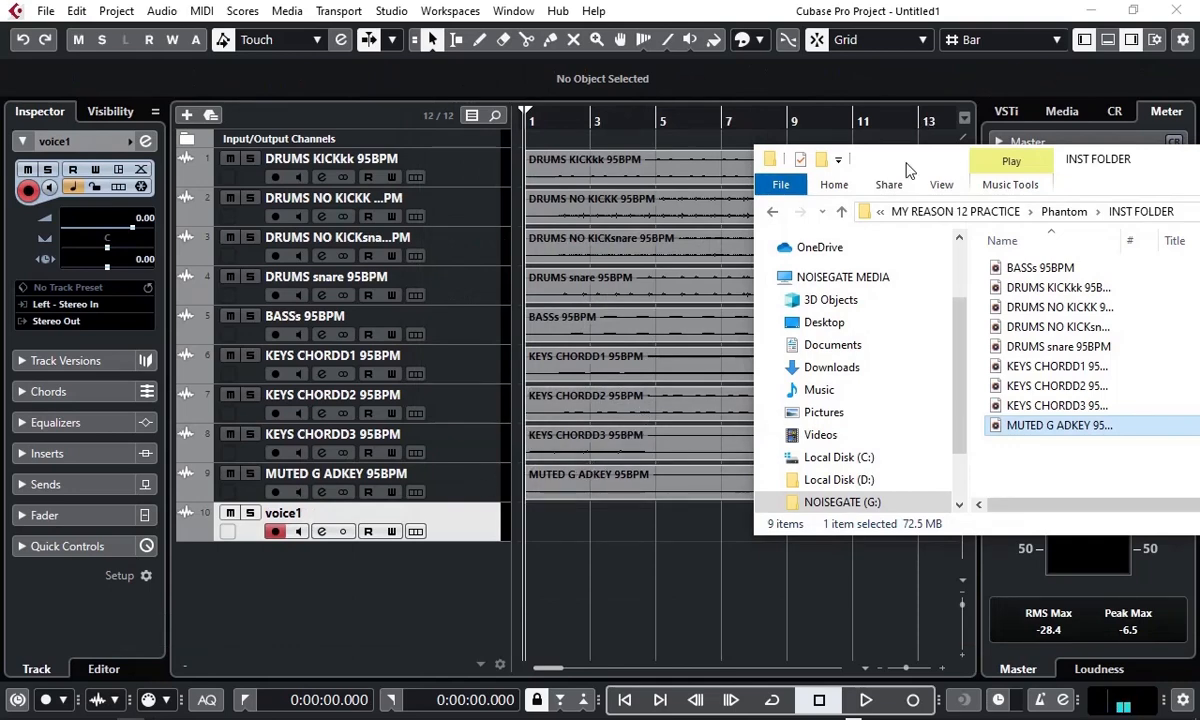
Step: Minimize the INST FOLDER window and toggle input monitoring of the voice1 track on and off twice
drag(908, 170, 764, 168)
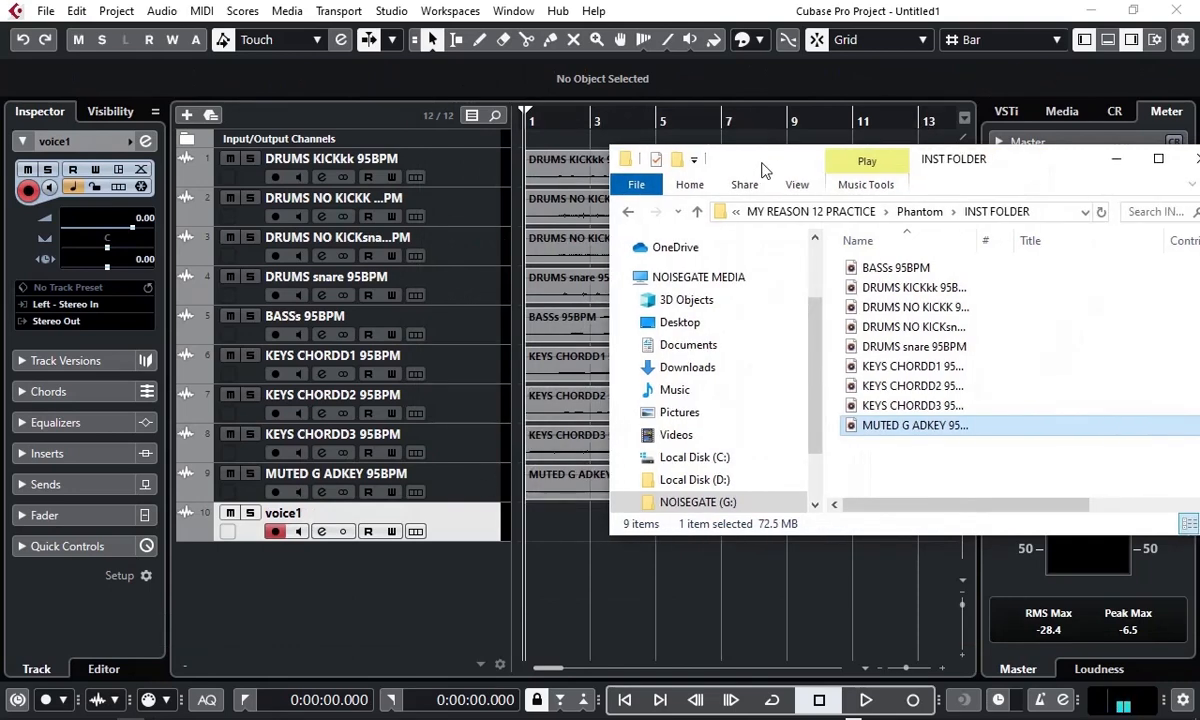
click(1095, 160)
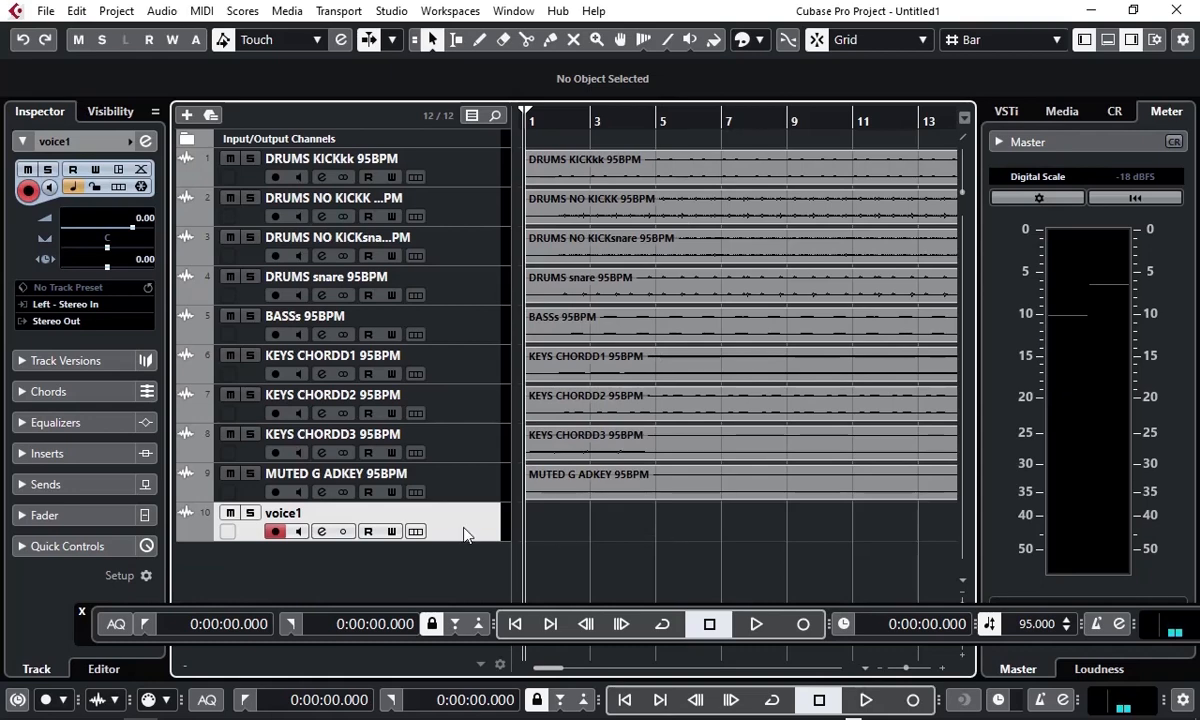
click(298, 532)
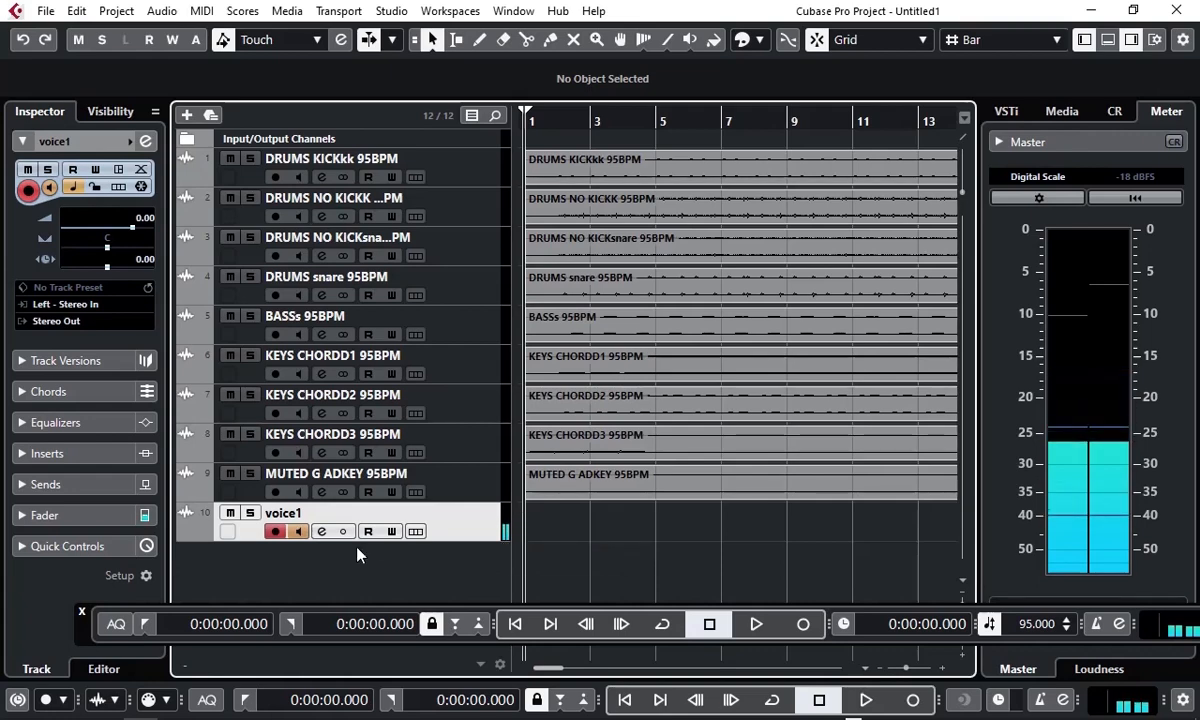
click(296, 532)
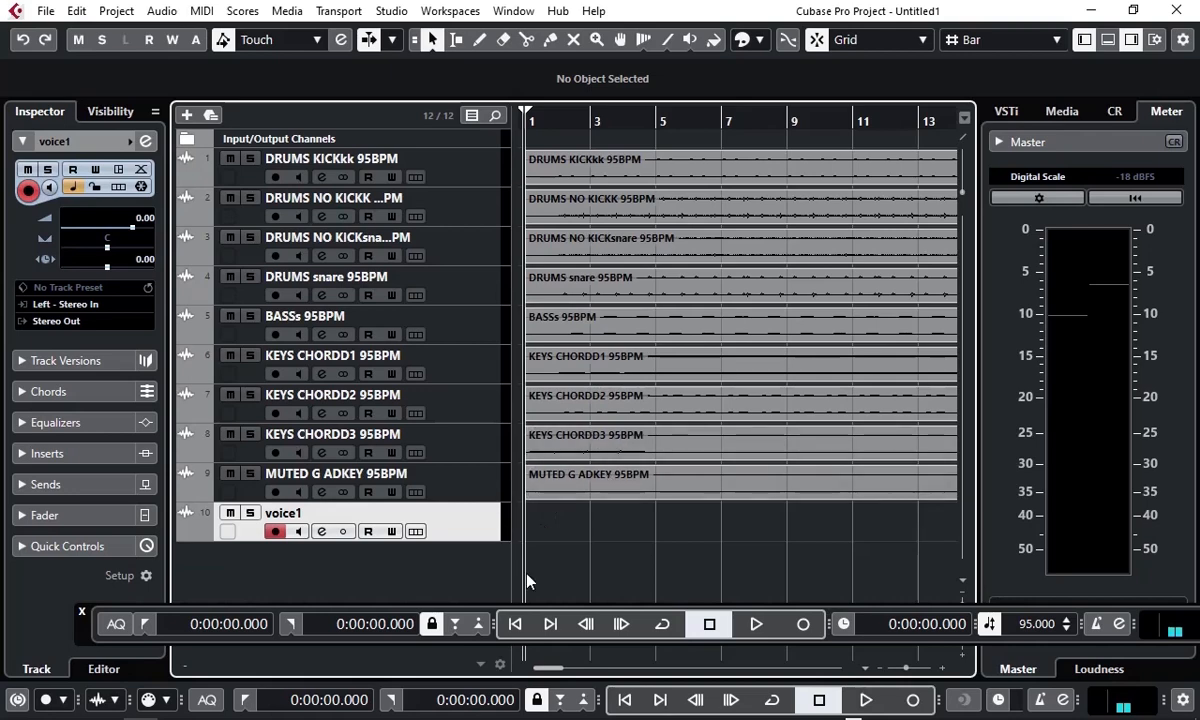
click(299, 532)
click(299, 532)
Step: Place the project cursor at bar 27 and play the stems until just past bar 28
drag(565, 123, 866, 374)
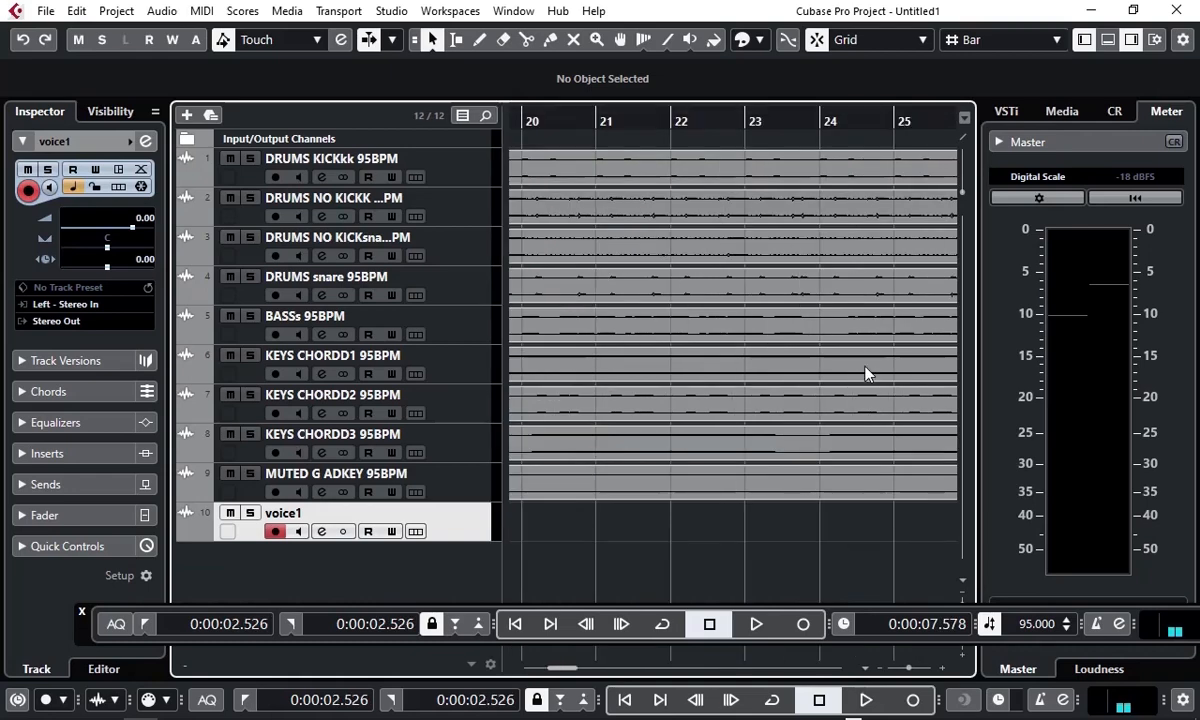
drag(562, 668, 566, 669)
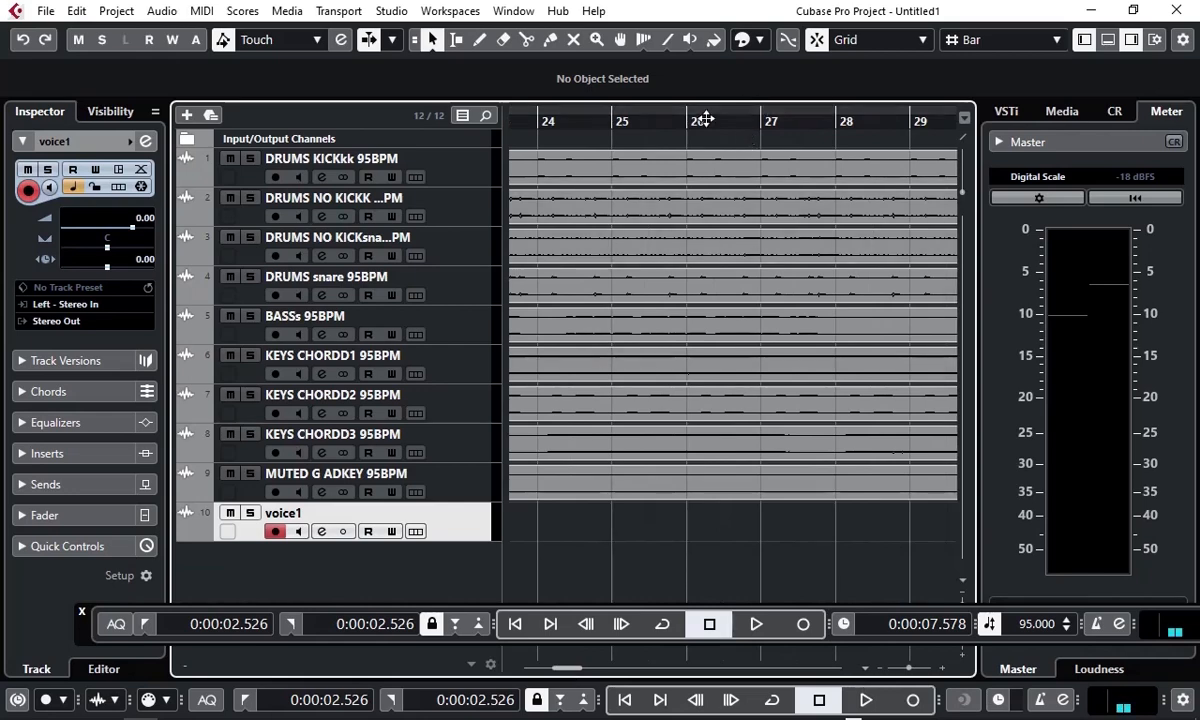
click(763, 128)
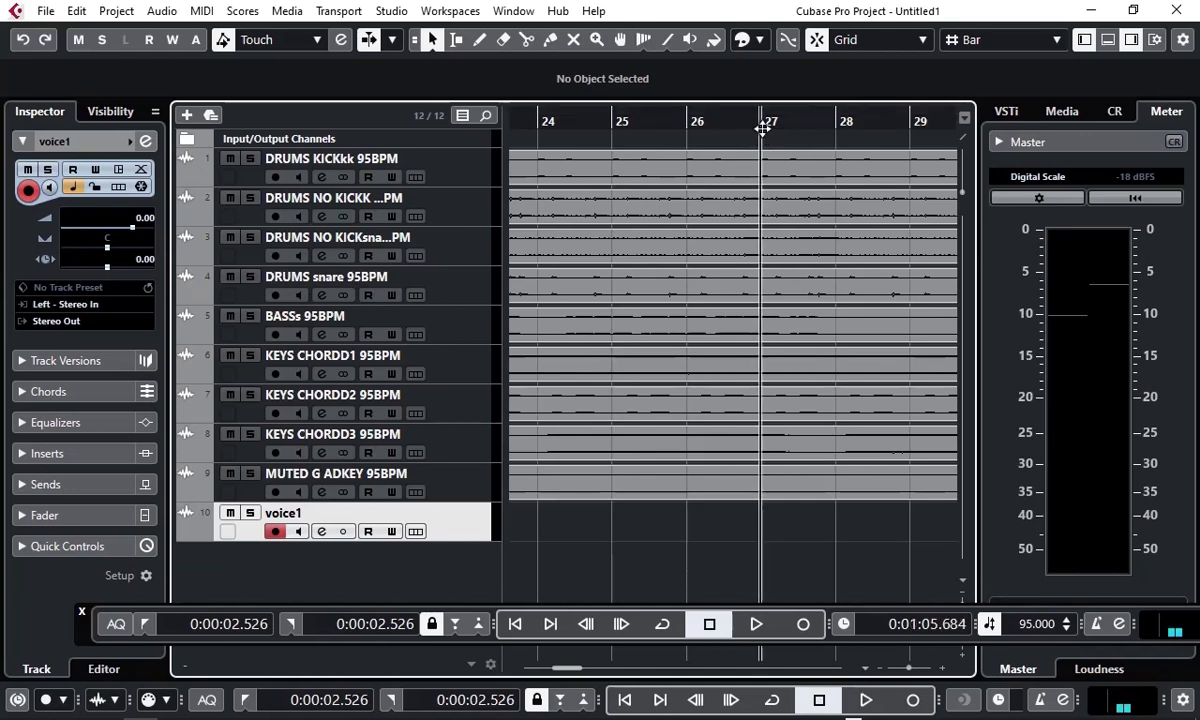
click(756, 624)
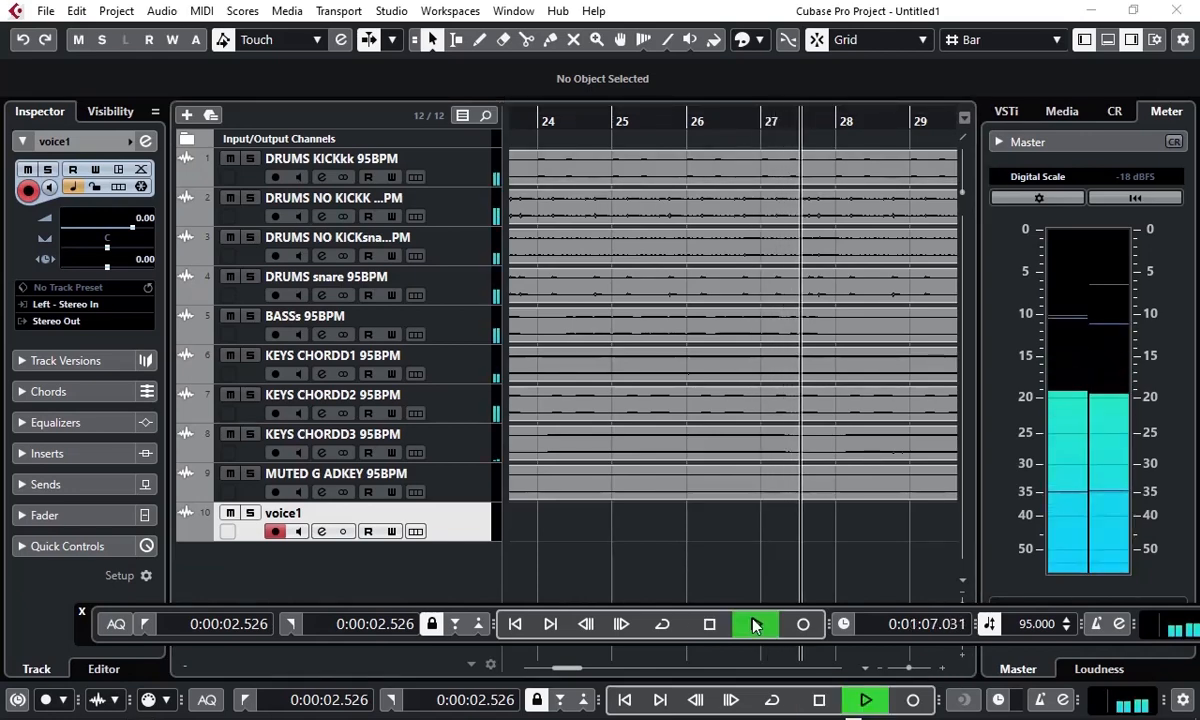
click(714, 624)
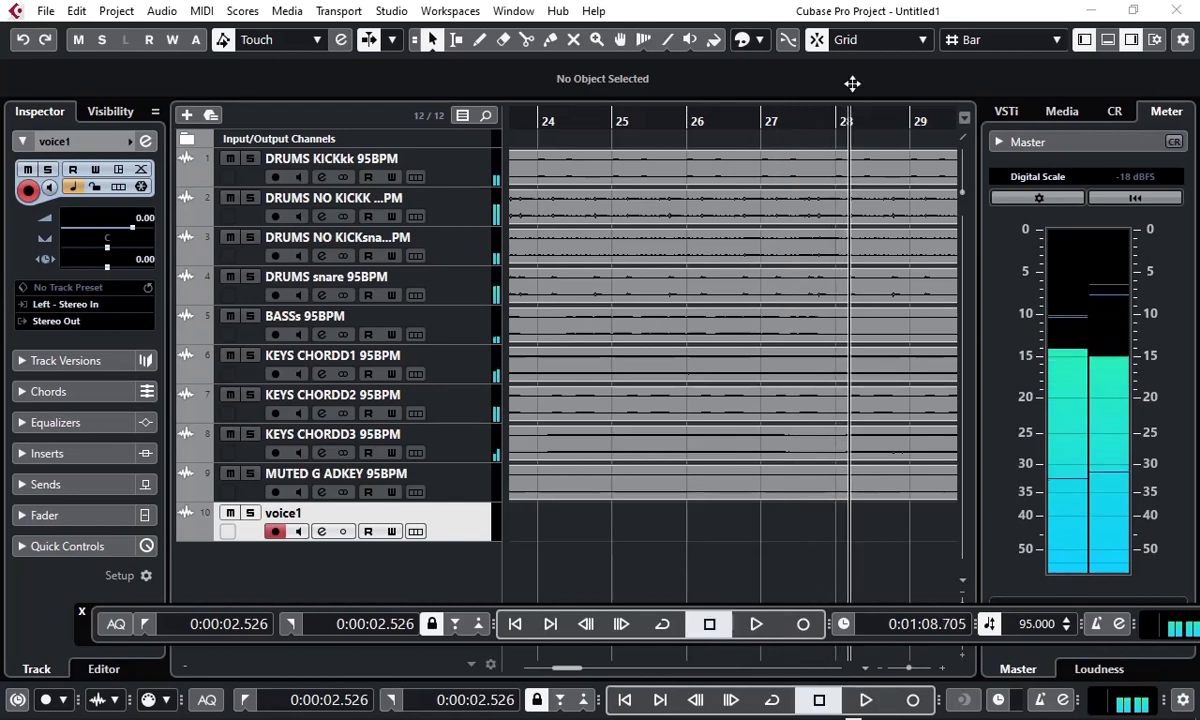
Step: Set the left and right locators to span bars 27 to 38, and place the project cursor at bar 27
mouse_move(766, 104)
mouse_down()
mouse_move(968, 115)
mouse_move(921, 115)
mouse_up()
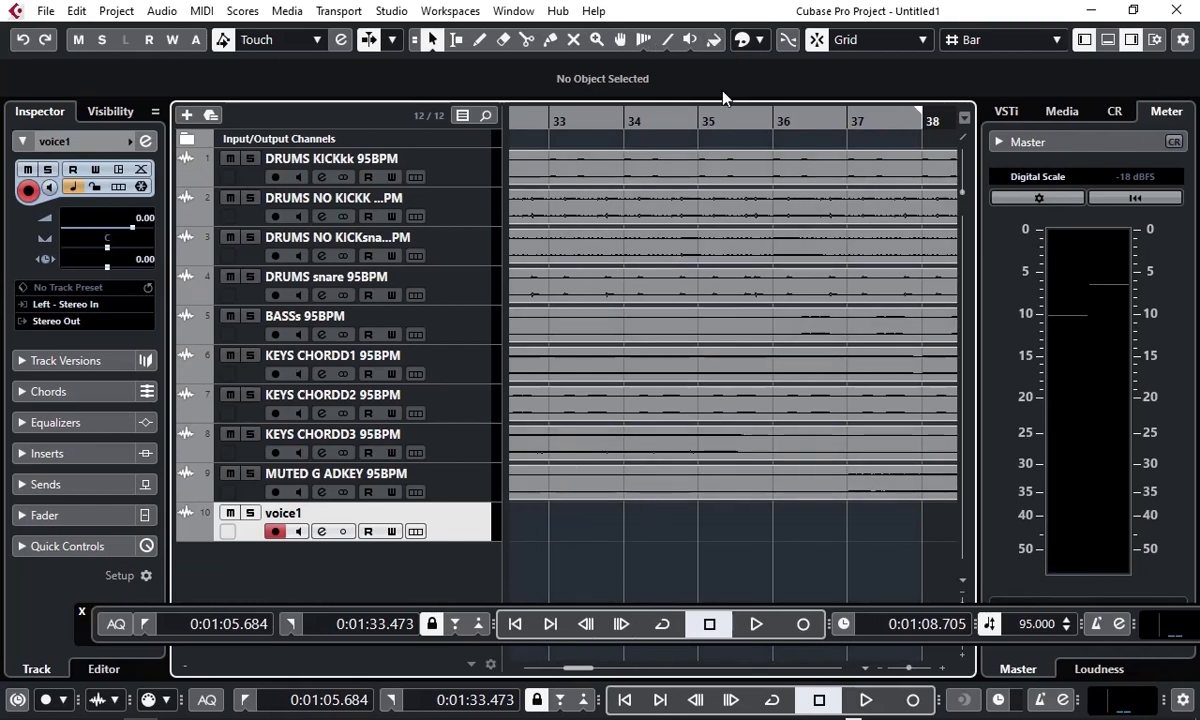
click(688, 121)
drag(688, 121, 613, 155)
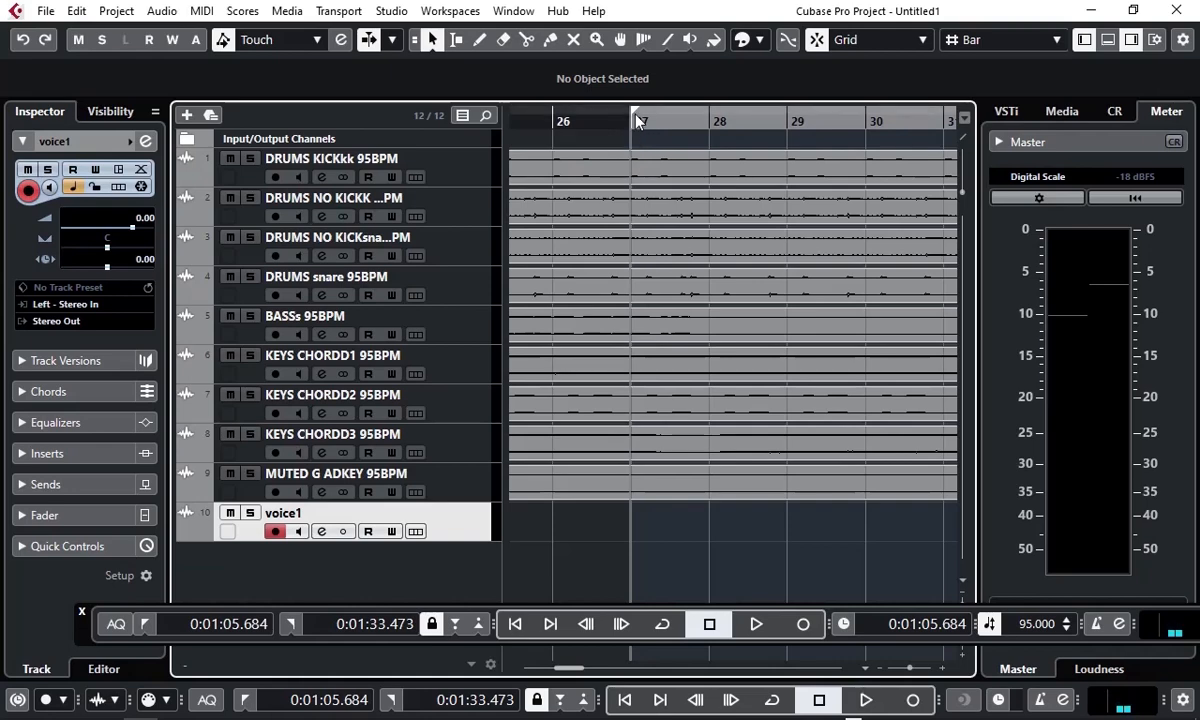
Step: Set the common record mode to Start Recording at Left Locator/Punch In Position
mouse_move(152, 704)
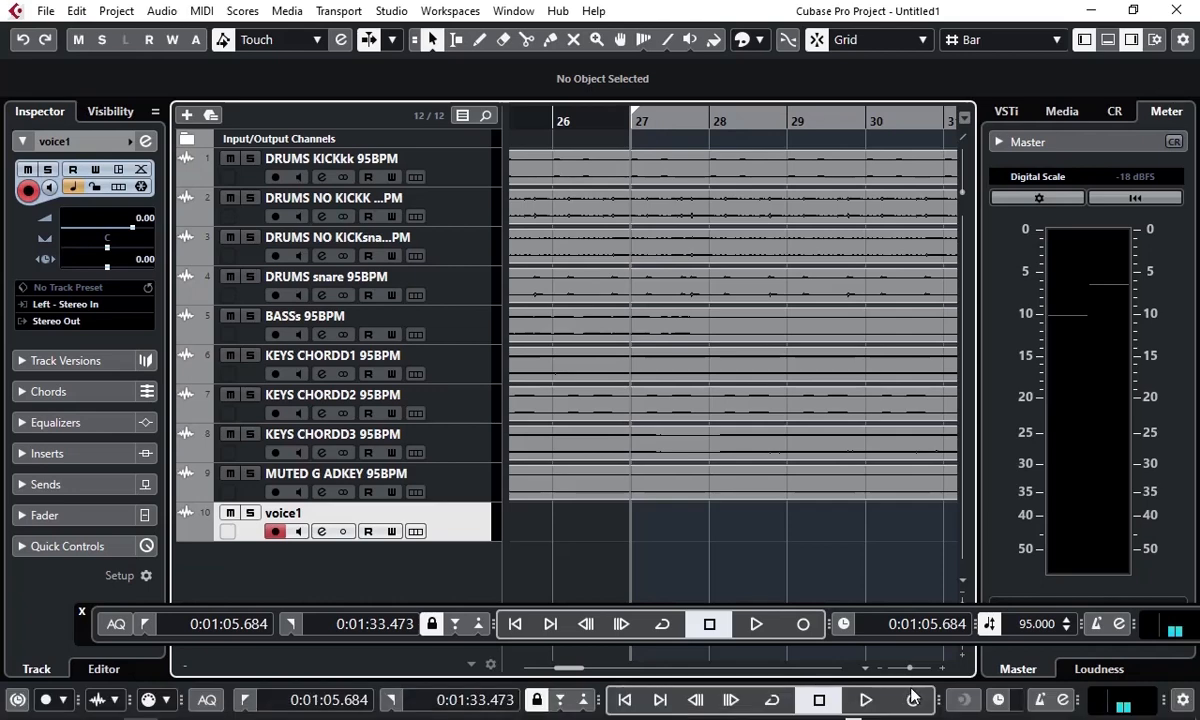
click(65, 701)
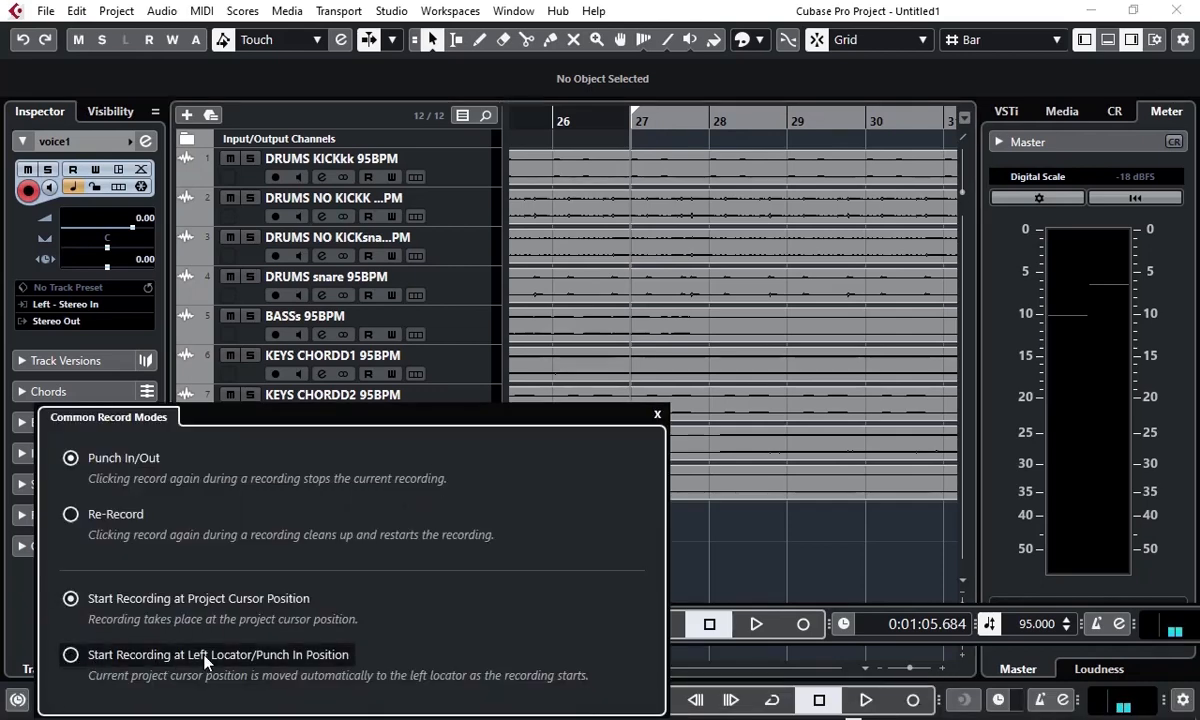
click(72, 656)
click(658, 414)
Step: Place the project cursor at bar 26, then record a short take on voice1 from the left locator, stopping before bar 28
click(549, 117)
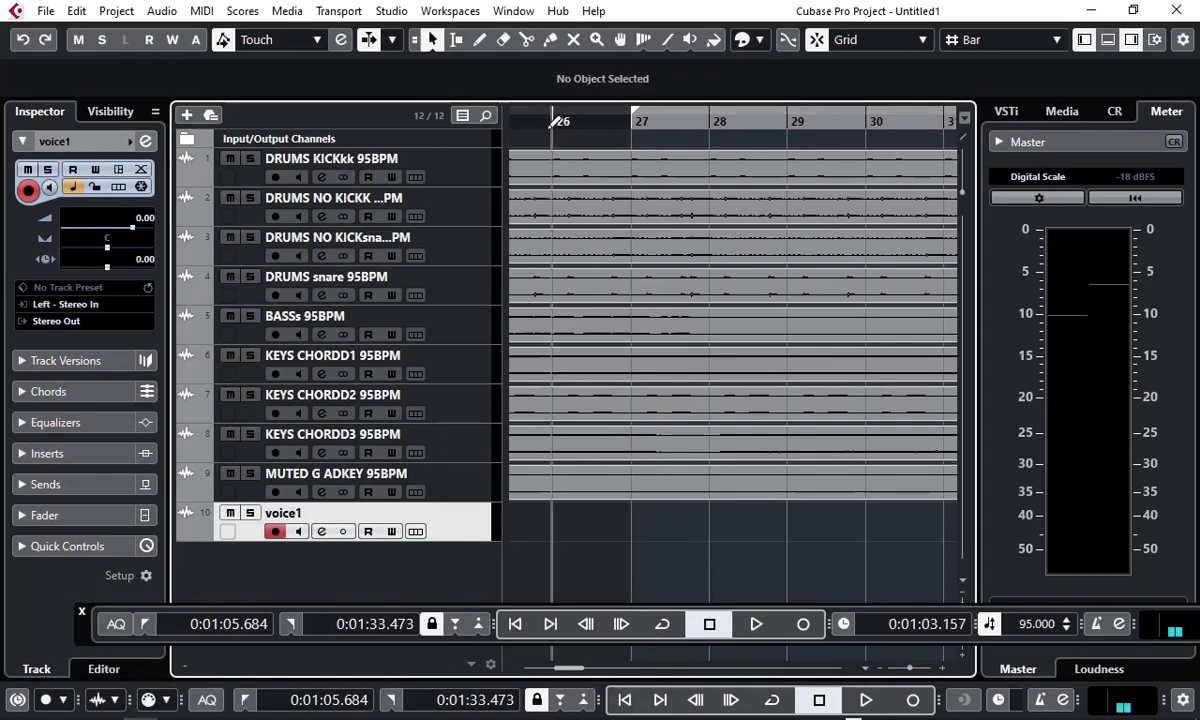
click(803, 624)
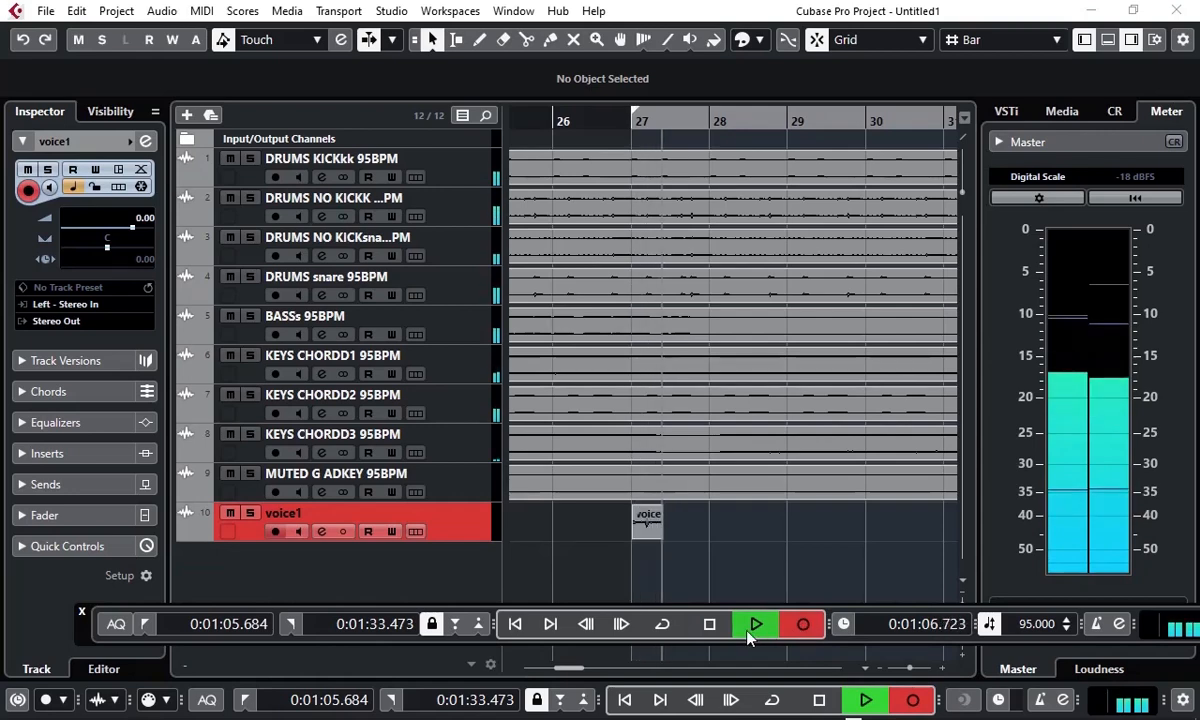
click(709, 624)
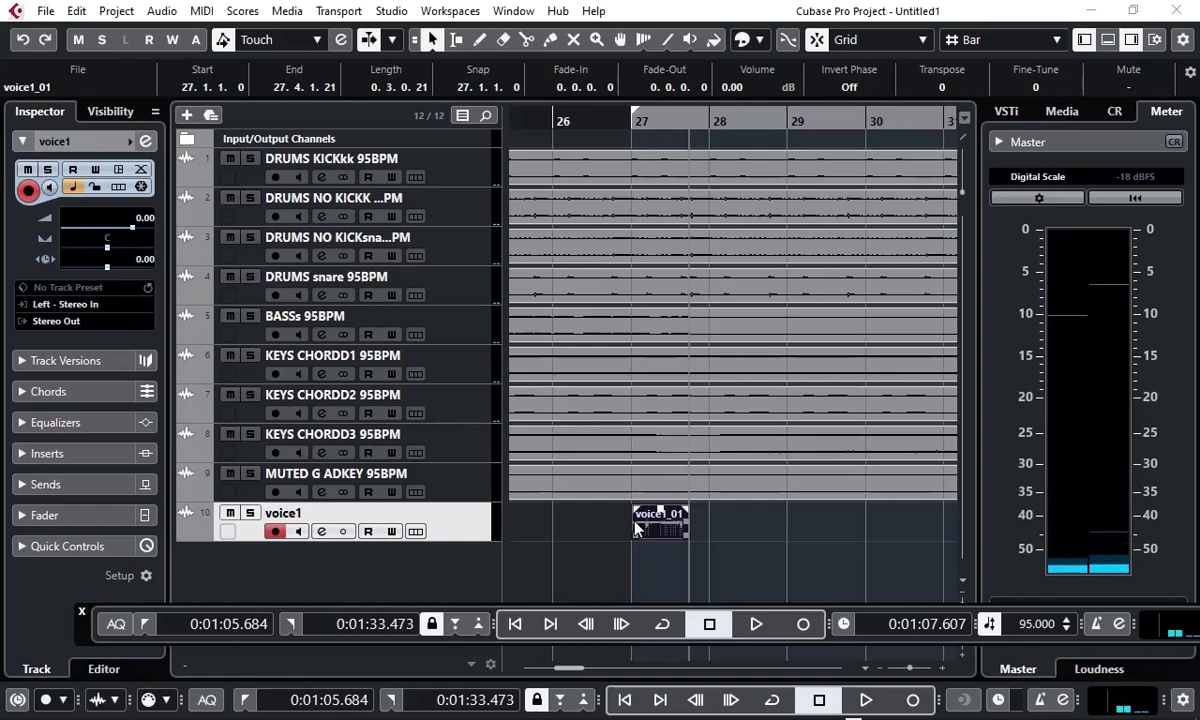
Step: Set the common record mode to Start Recording at Project Cursor Position
click(63, 700)
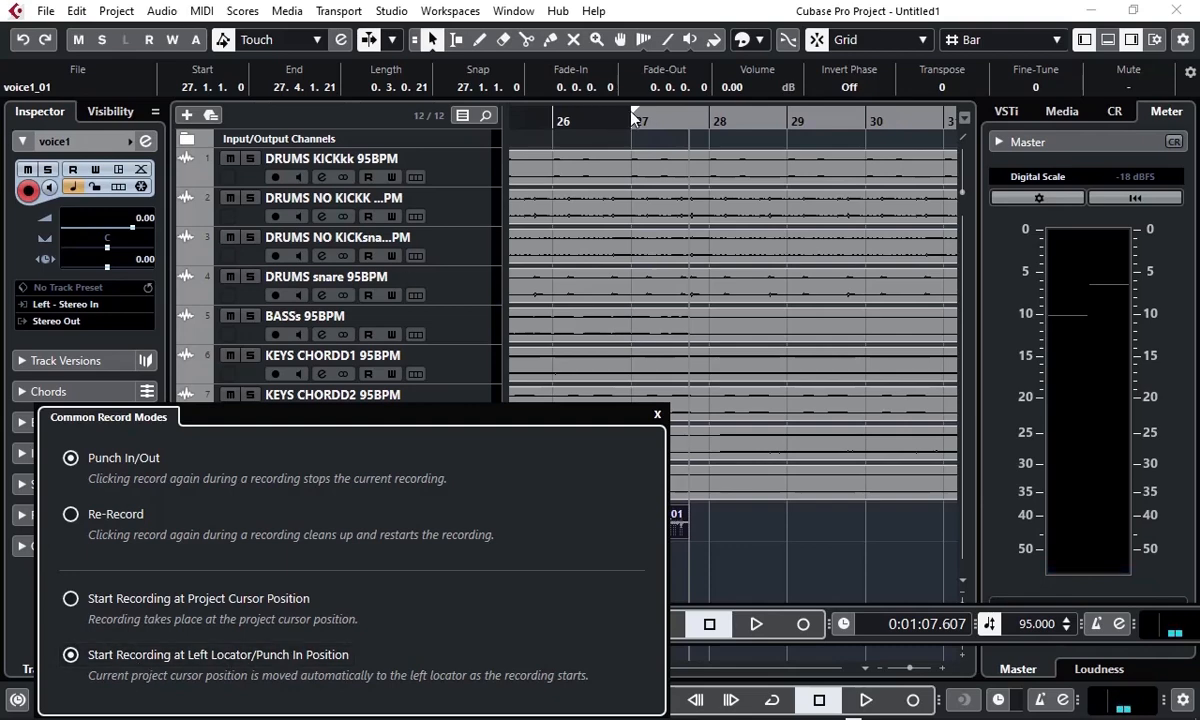
click(71, 599)
click(657, 415)
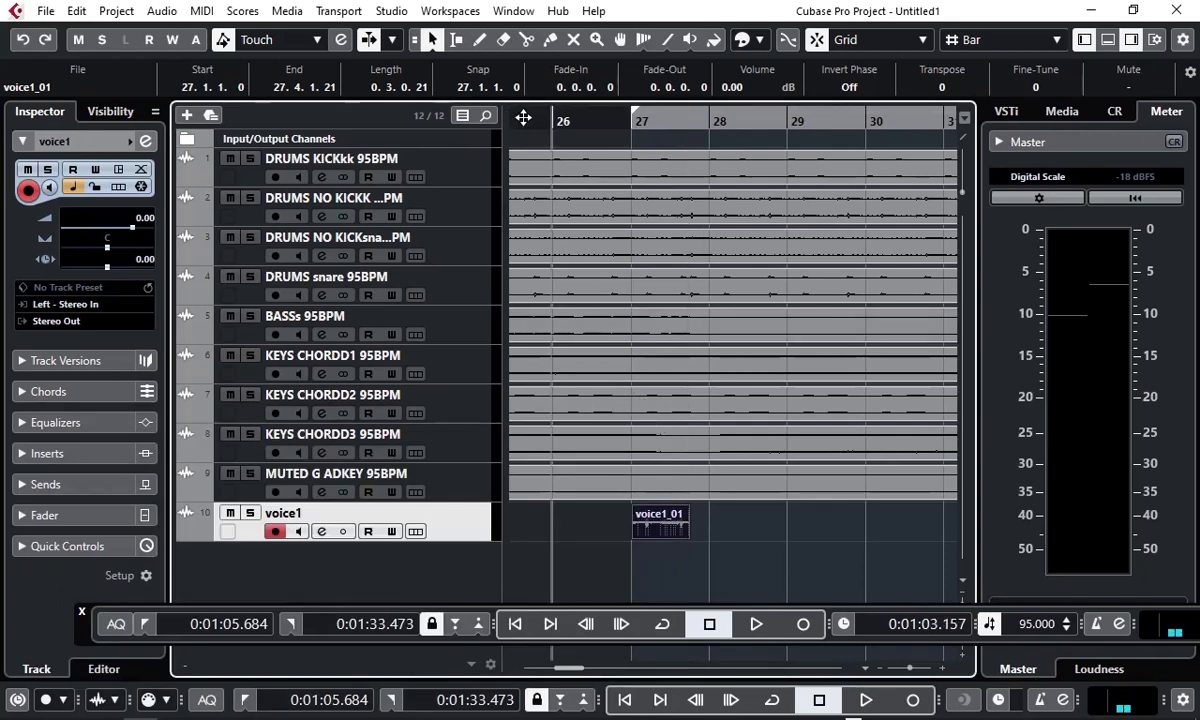
Step: Place the project cursor at bar 25 and undo the recorded take on the voice1 track
drag(566, 677, 567, 677)
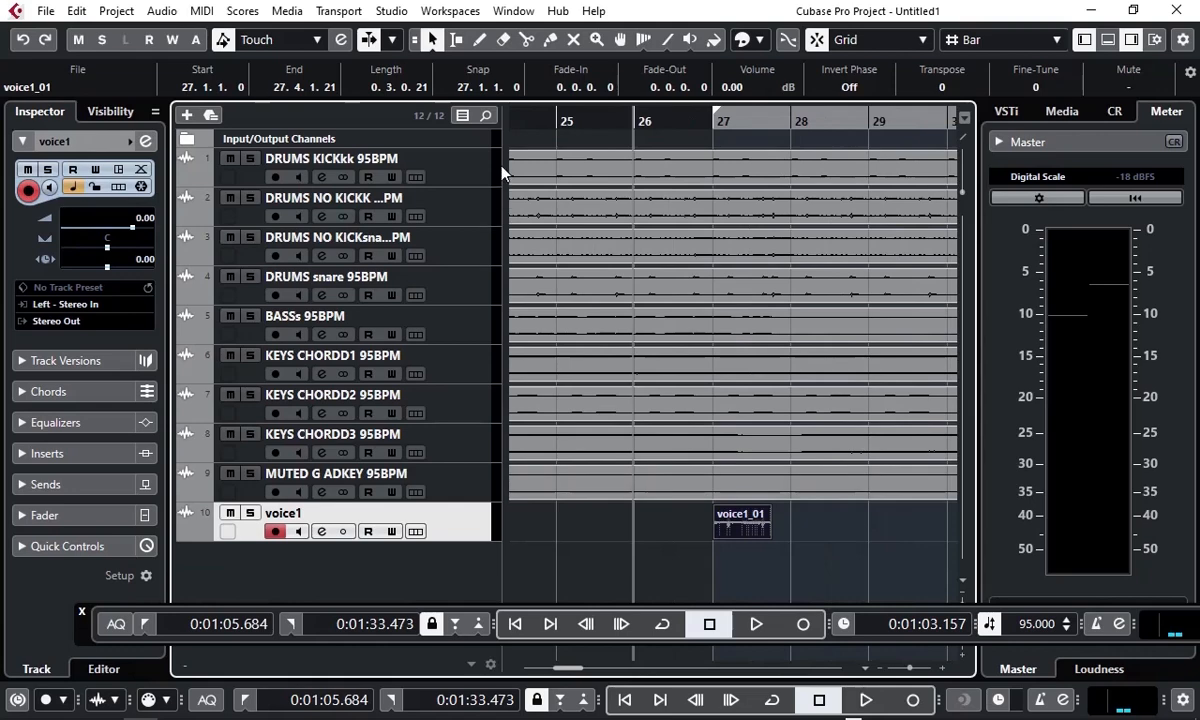
click(524, 120)
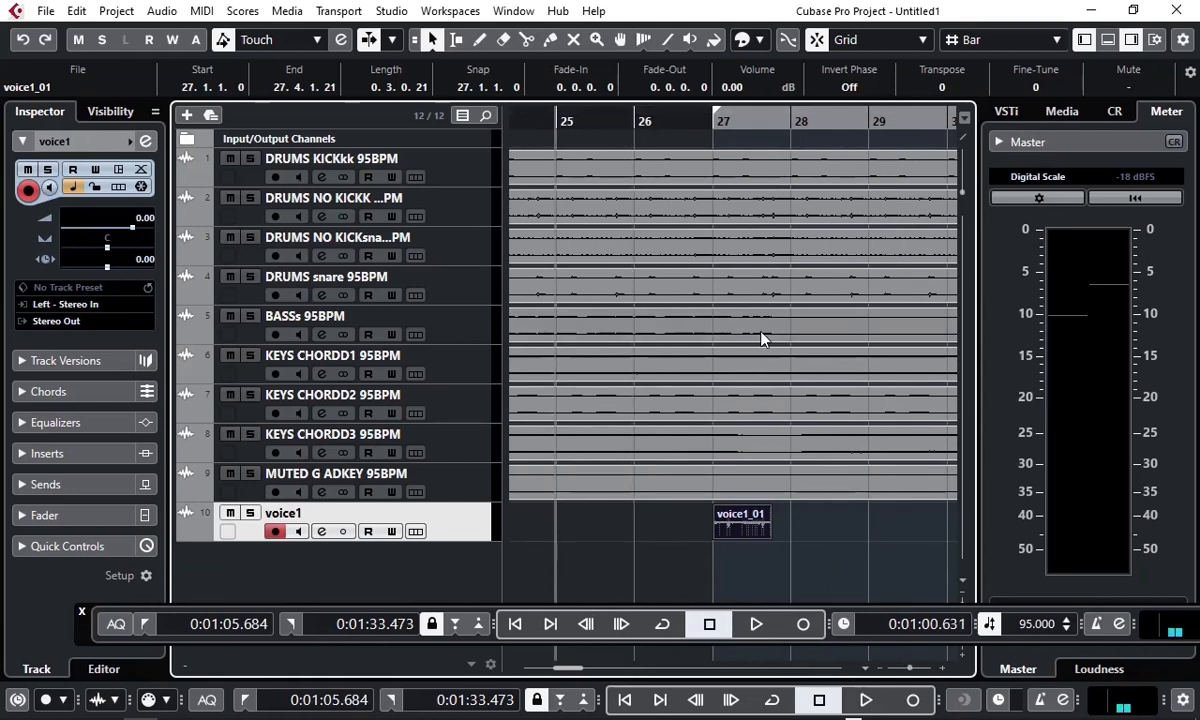
click(77, 11)
click(113, 36)
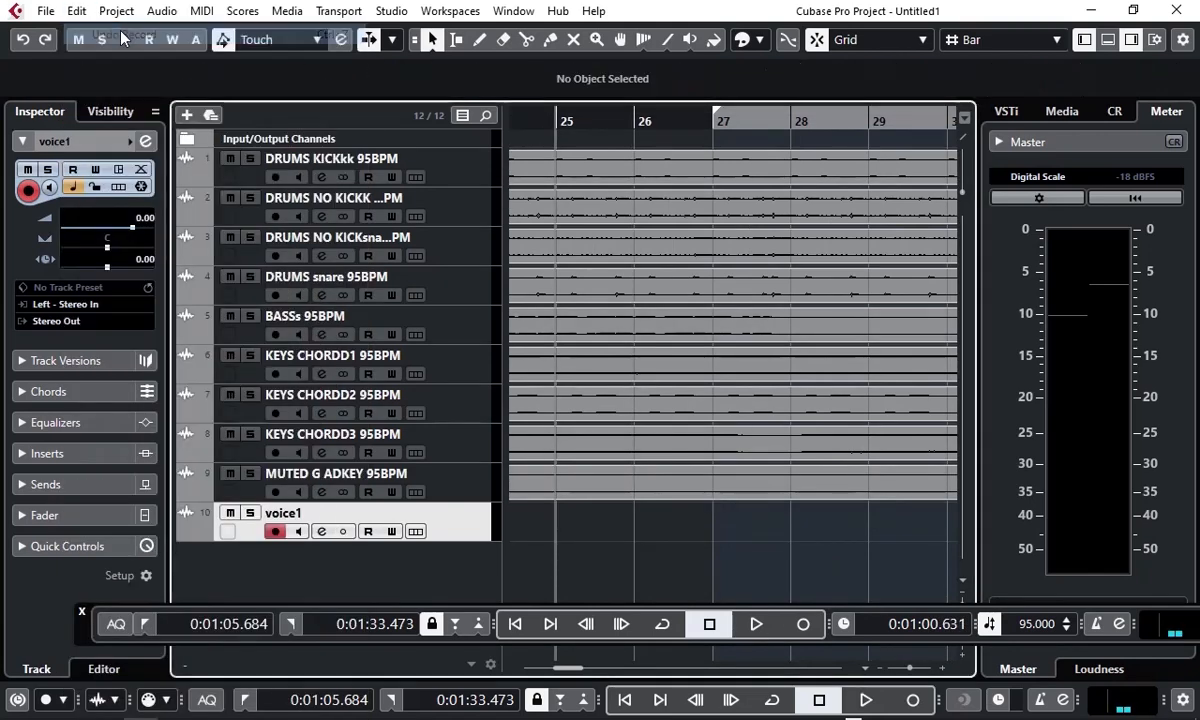
Step: Record a short take on voice1 from the cursor at bar 25, stopping before bar 26, and remove that take
click(803, 623)
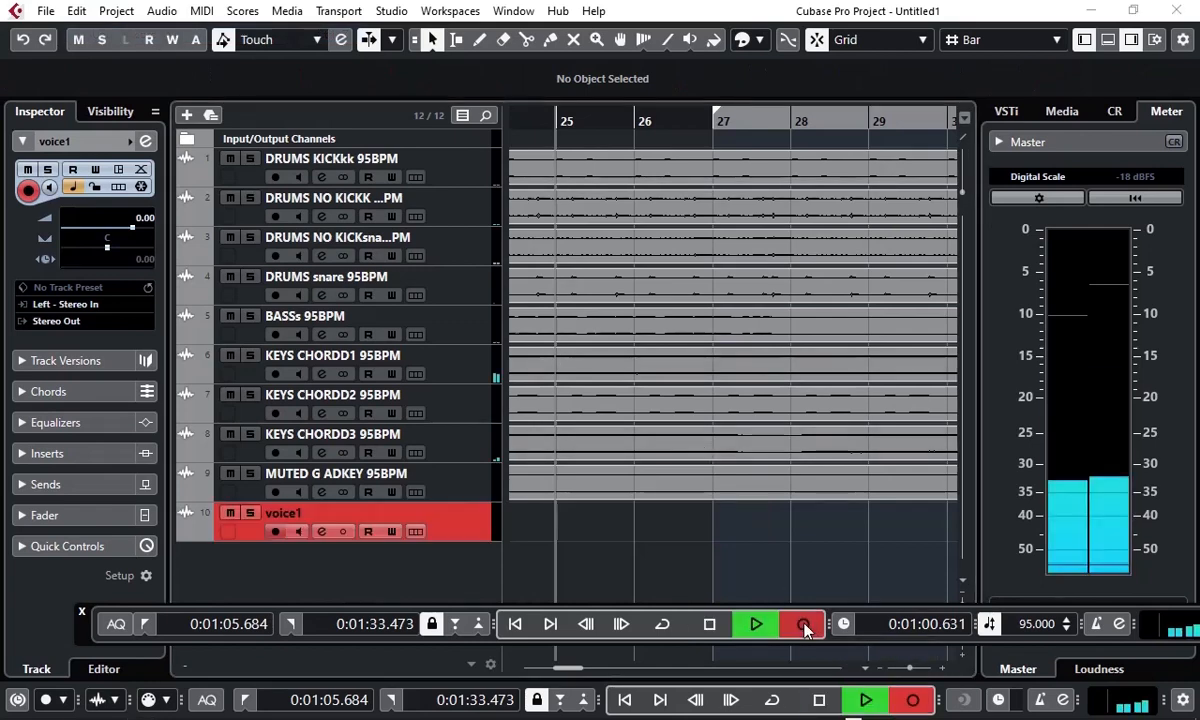
click(709, 624)
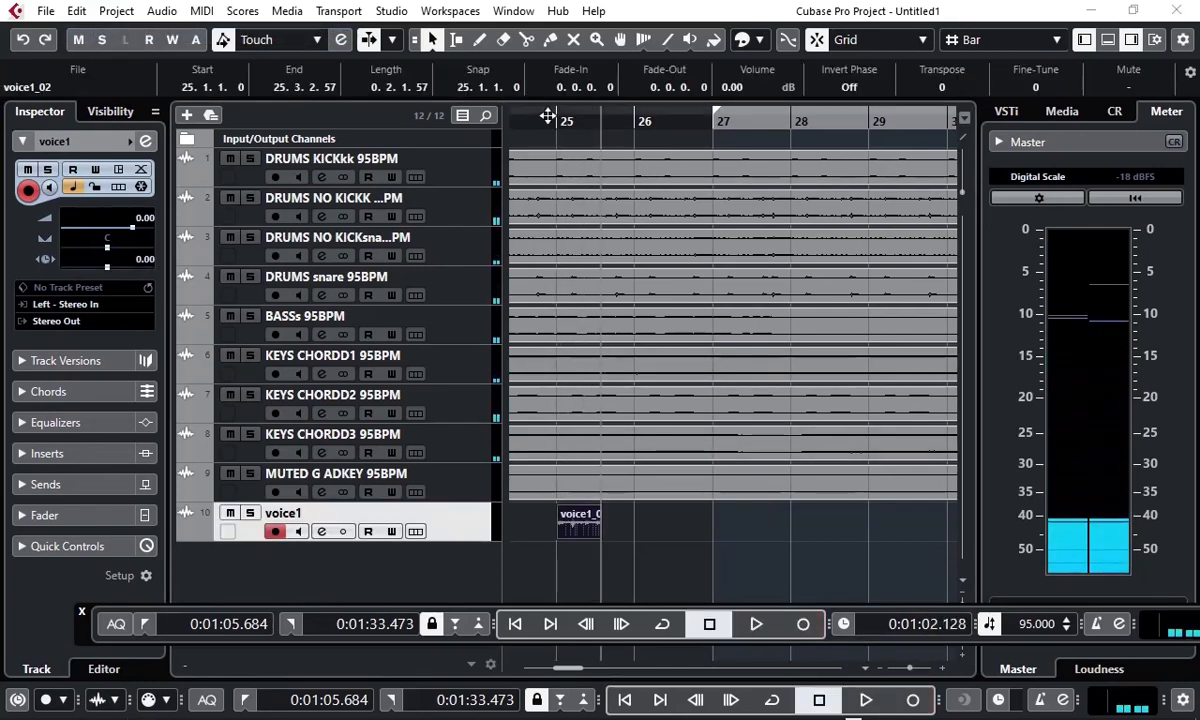
click(581, 519)
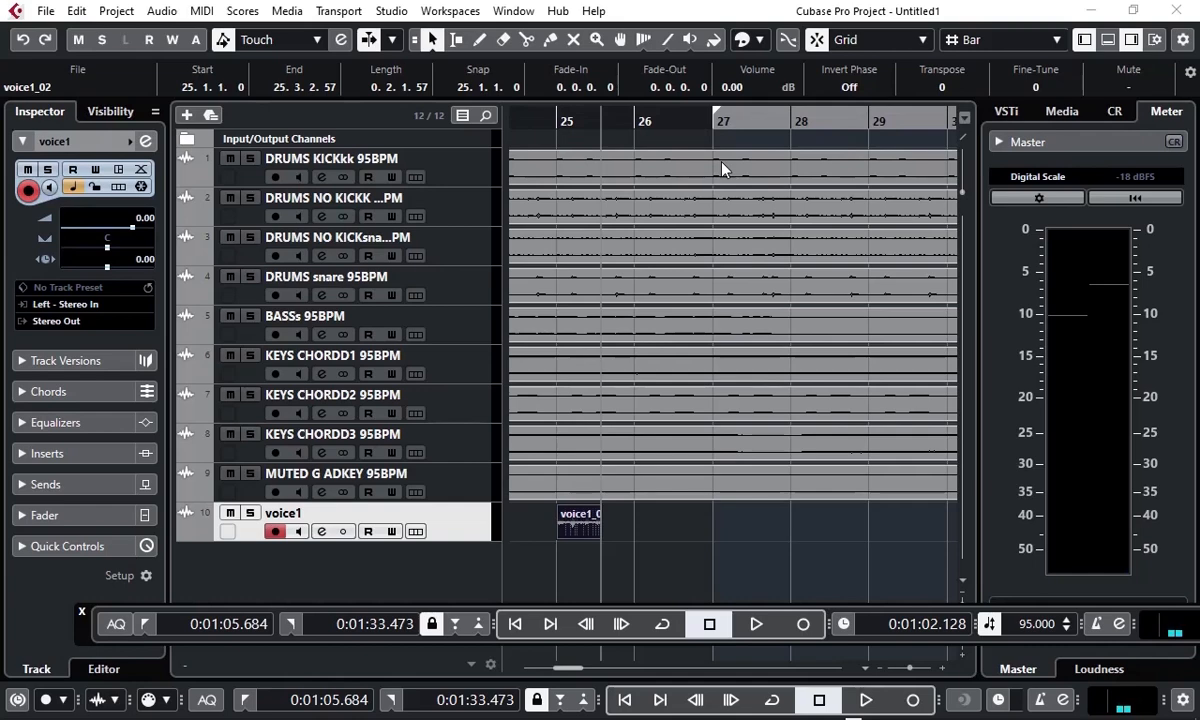
click(78, 11)
click(103, 163)
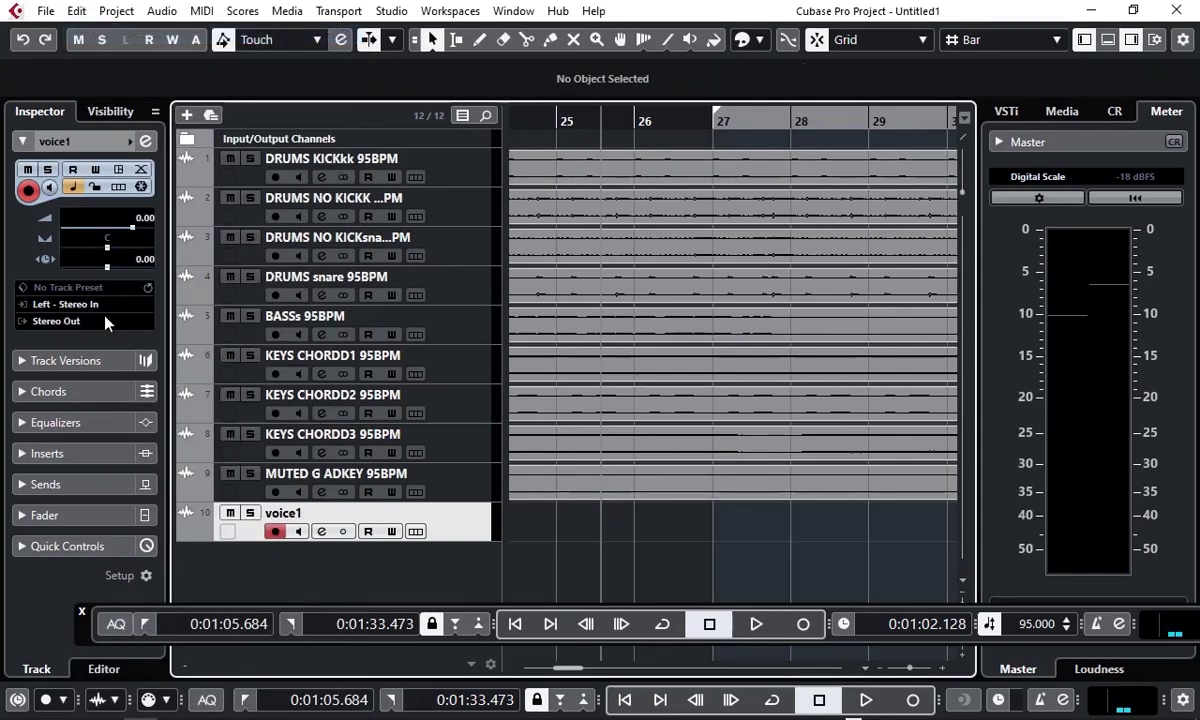
Step: Set the common record mode to Start Recording at Left Locator/Punch In Position
click(96, 699)
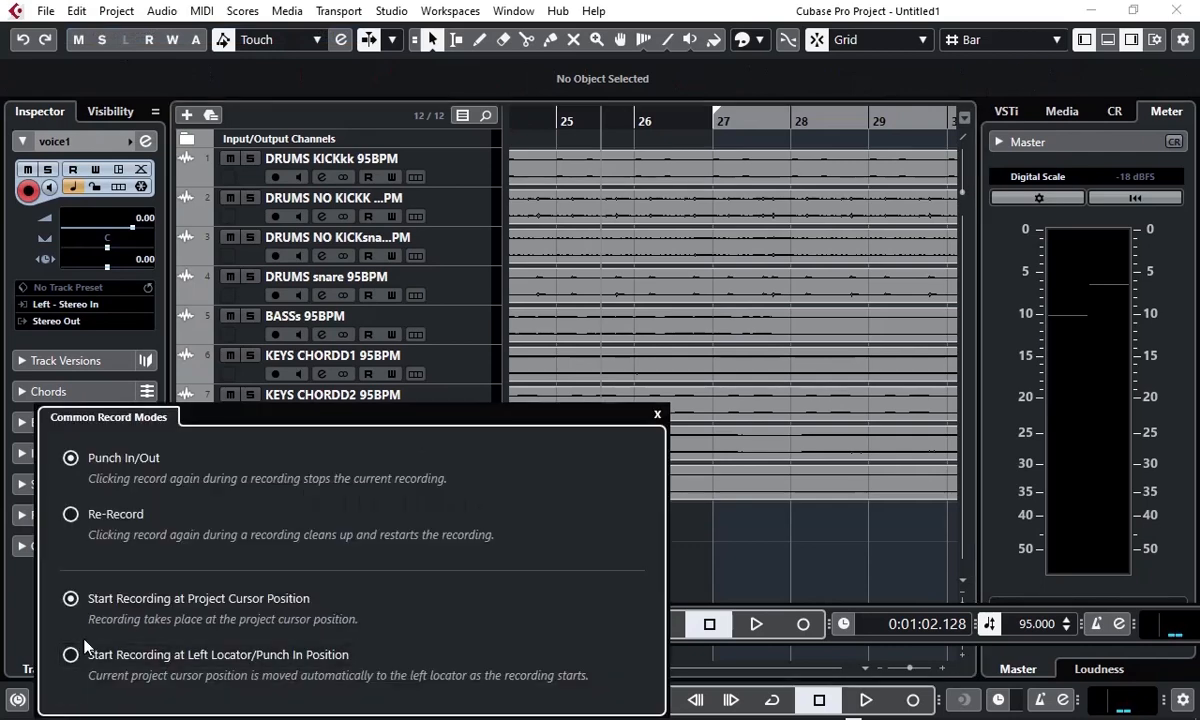
click(72, 655)
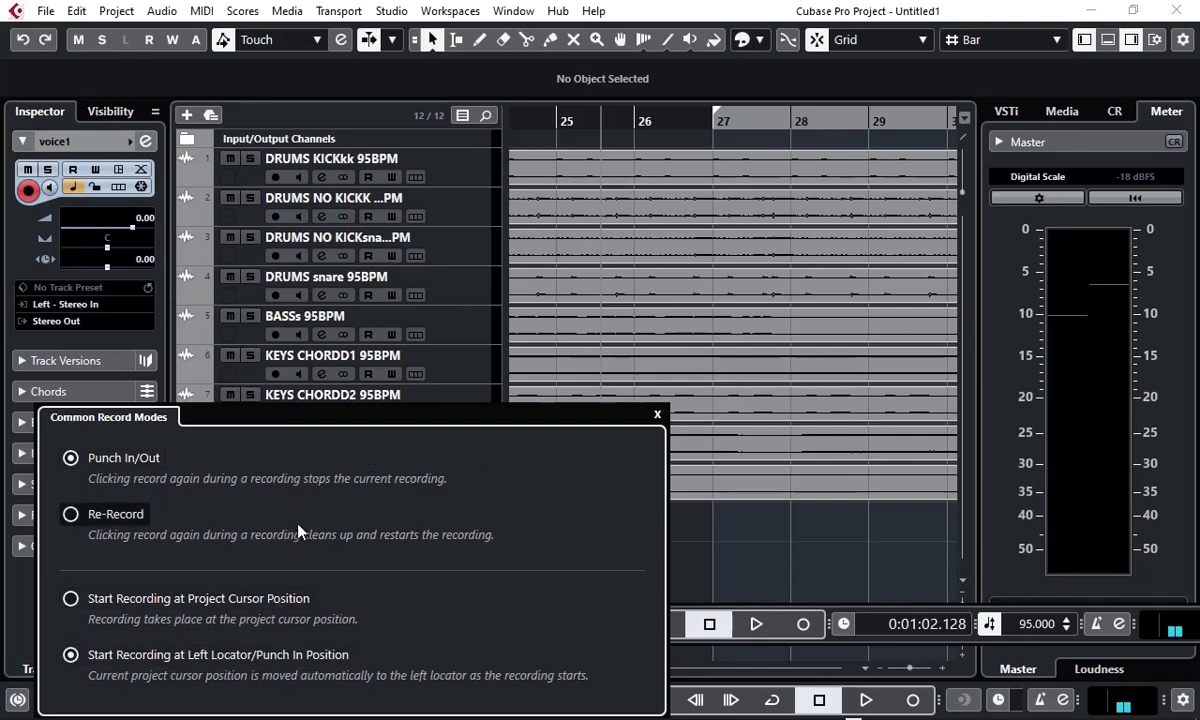
click(657, 415)
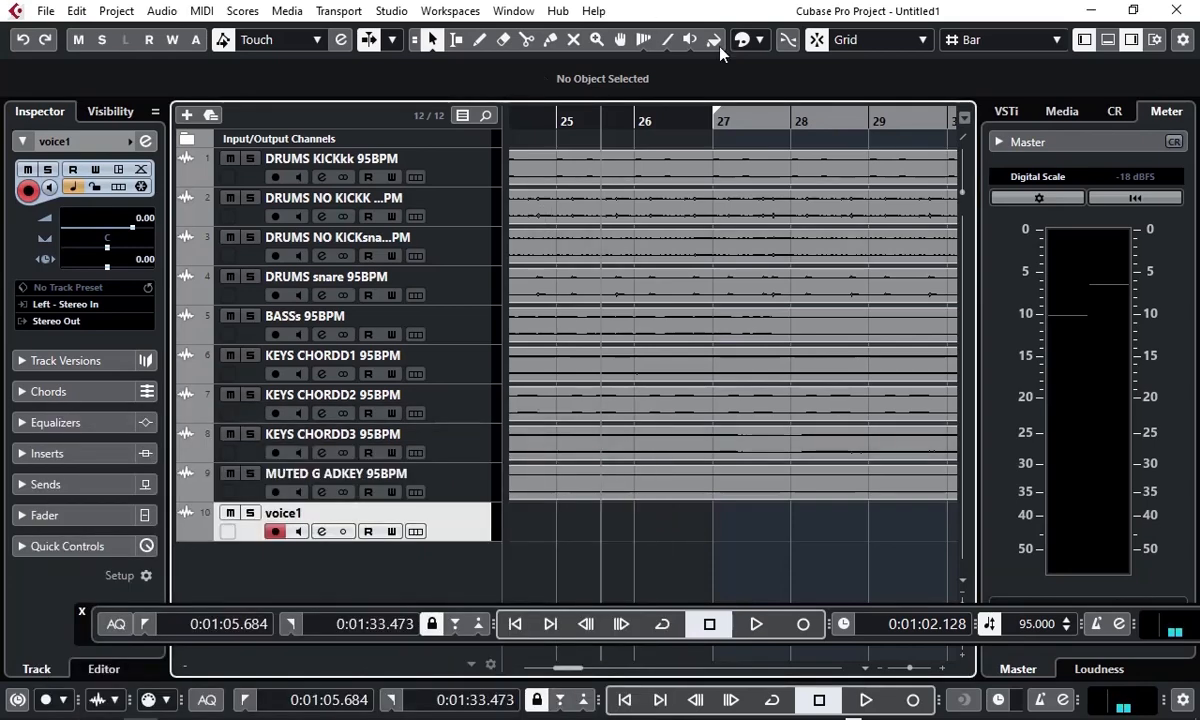
Step: Place the project cursor at bar 25, re-arm voice1, and record a take from the left locator to just past bar 32
click(592, 123)
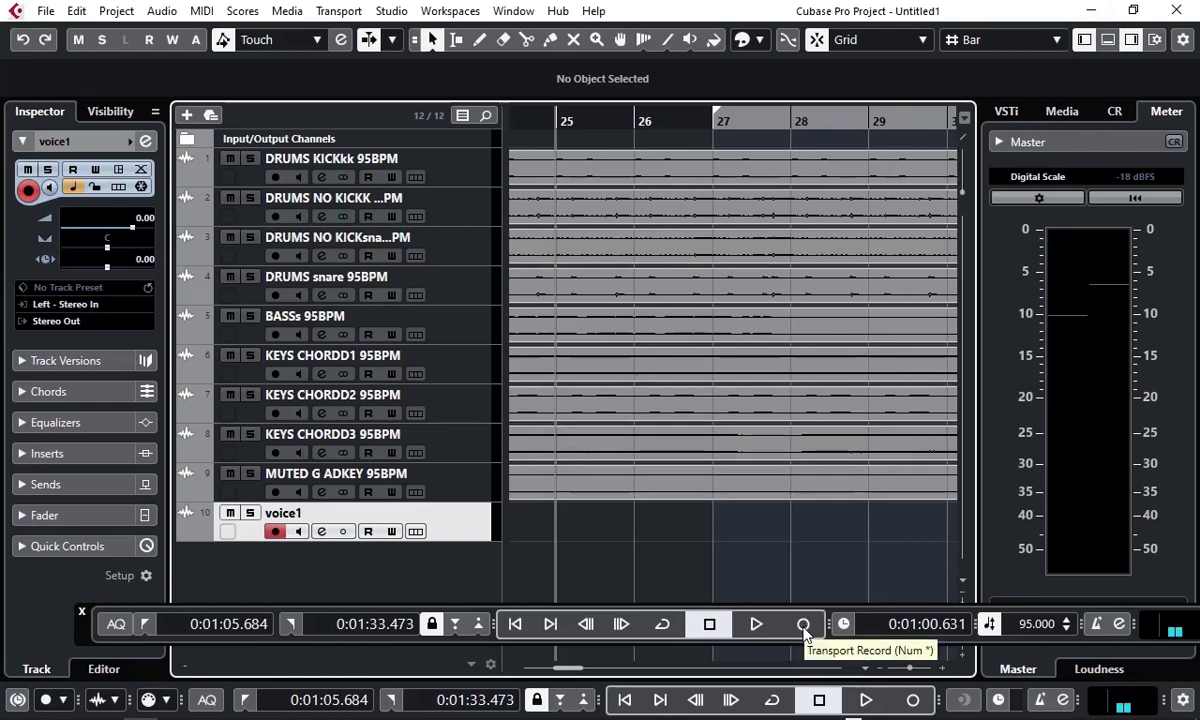
click(275, 532)
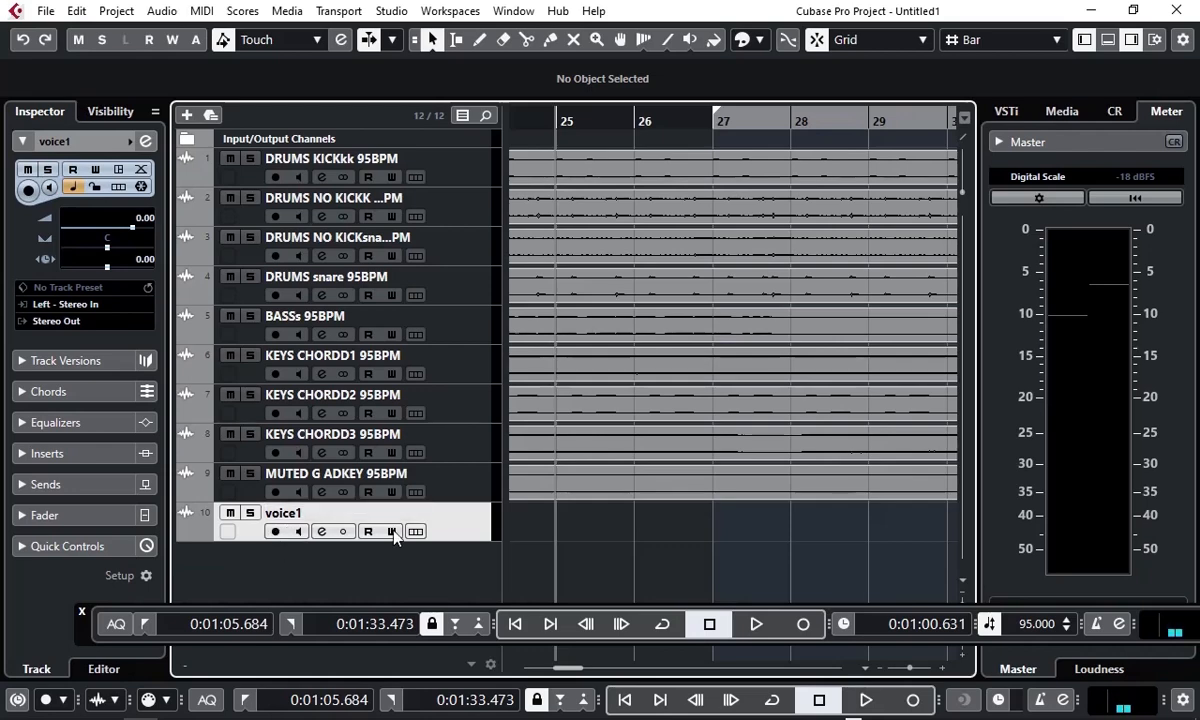
click(450, 490)
click(445, 515)
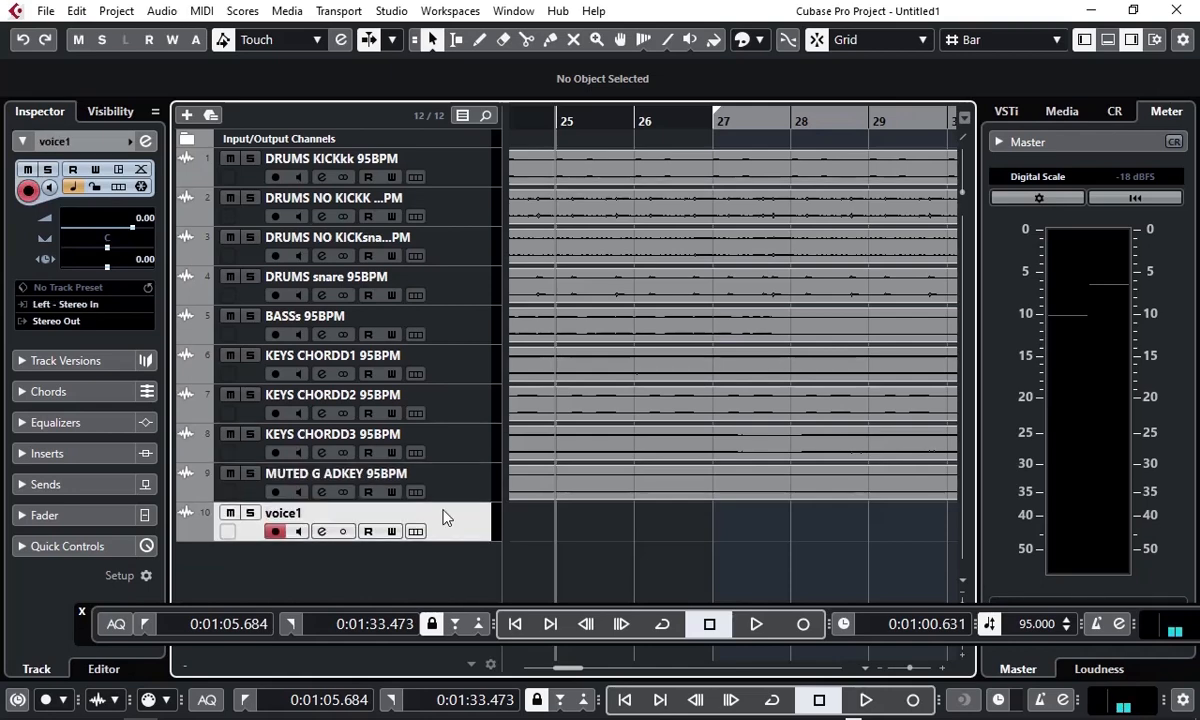
click(279, 531)
click(277, 532)
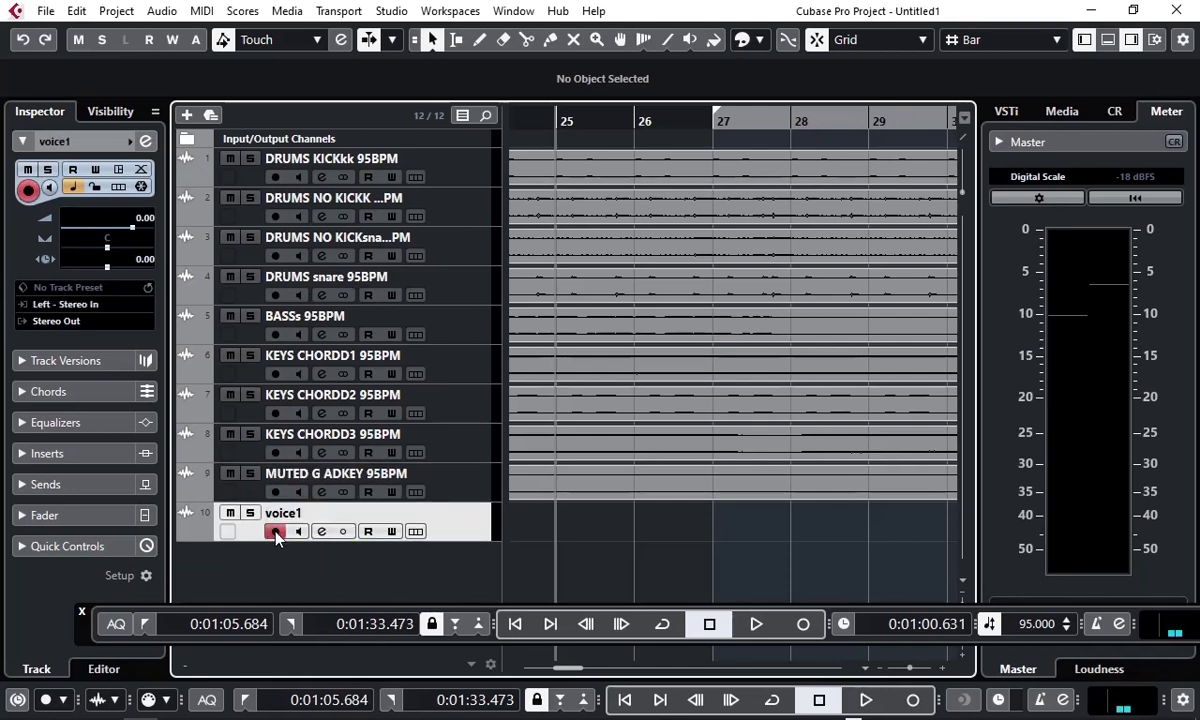
click(803, 624)
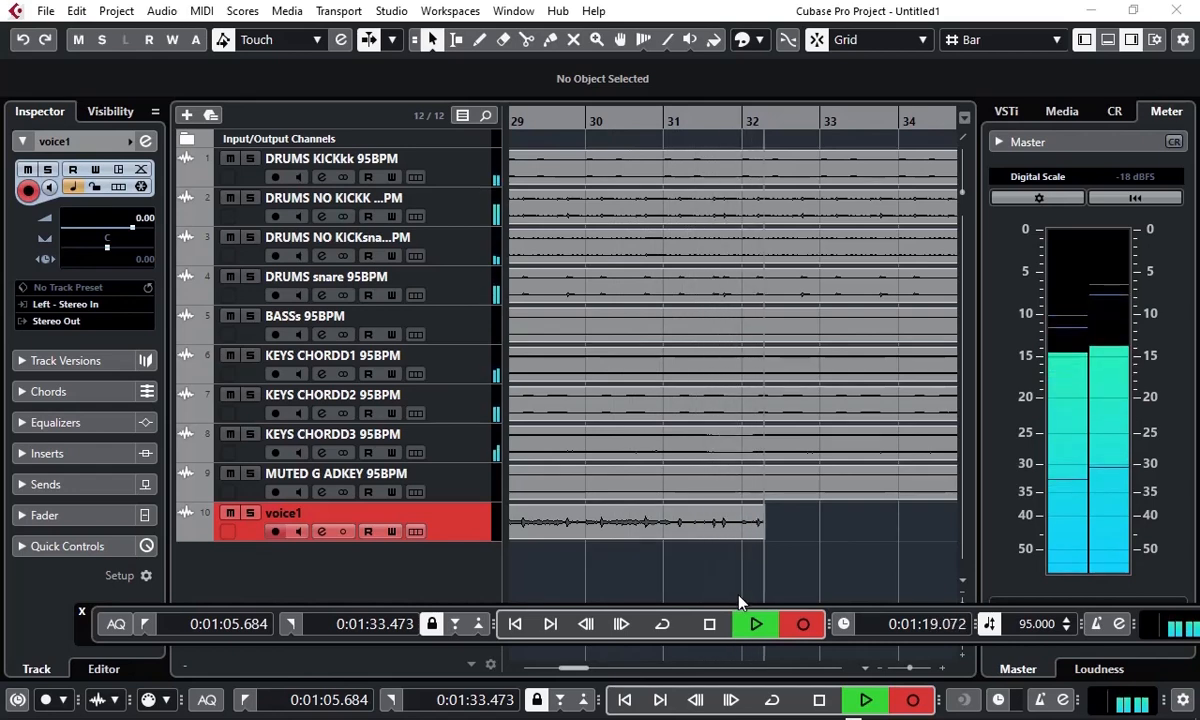
key(space)
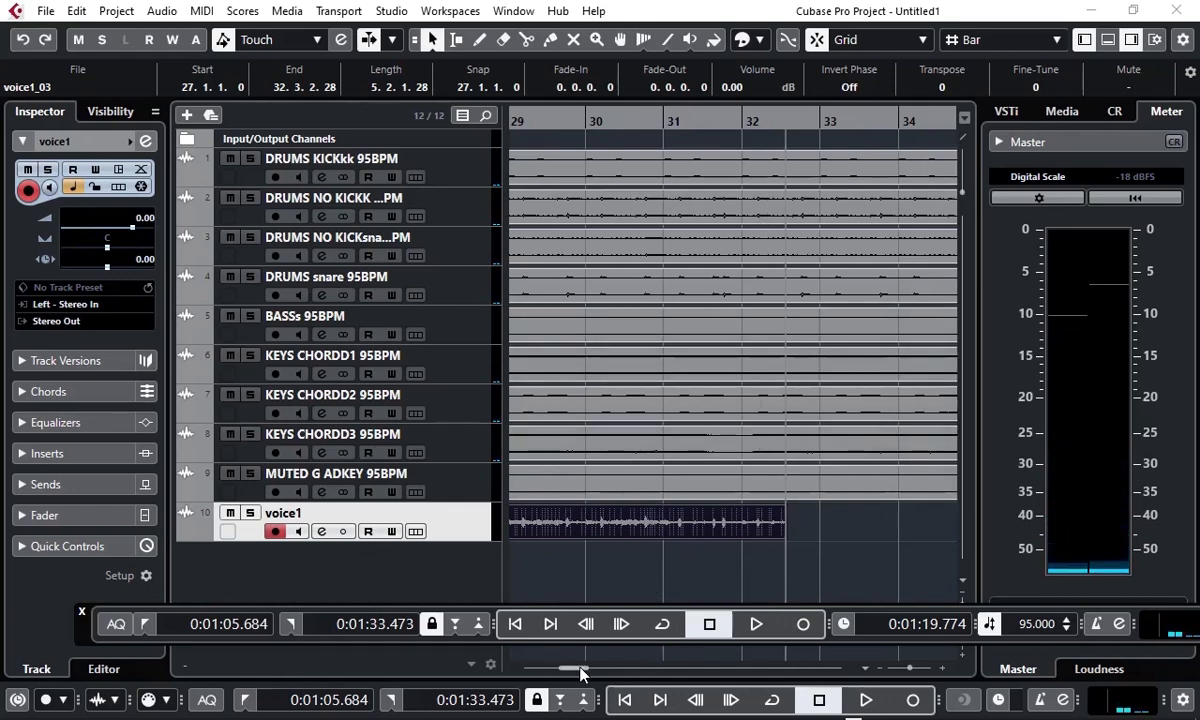
Step: Play back the recorded voice1 take from bar 27 and stop after bar 30
drag(580, 672, 575, 670)
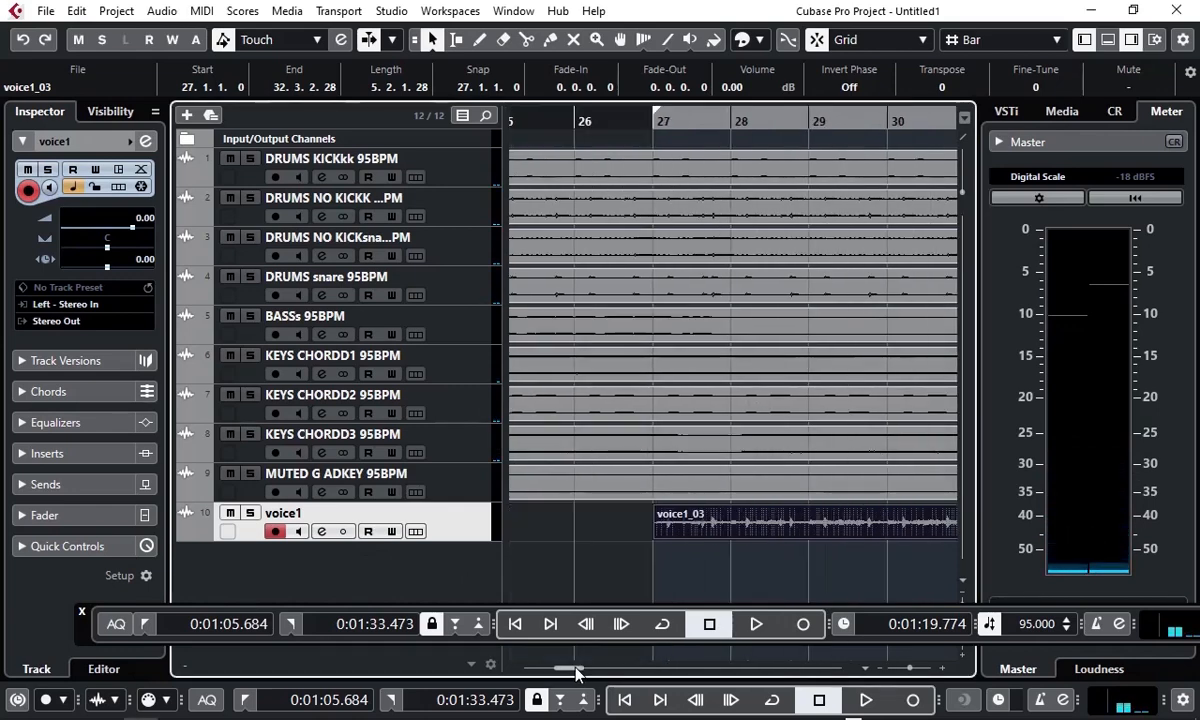
click(655, 120)
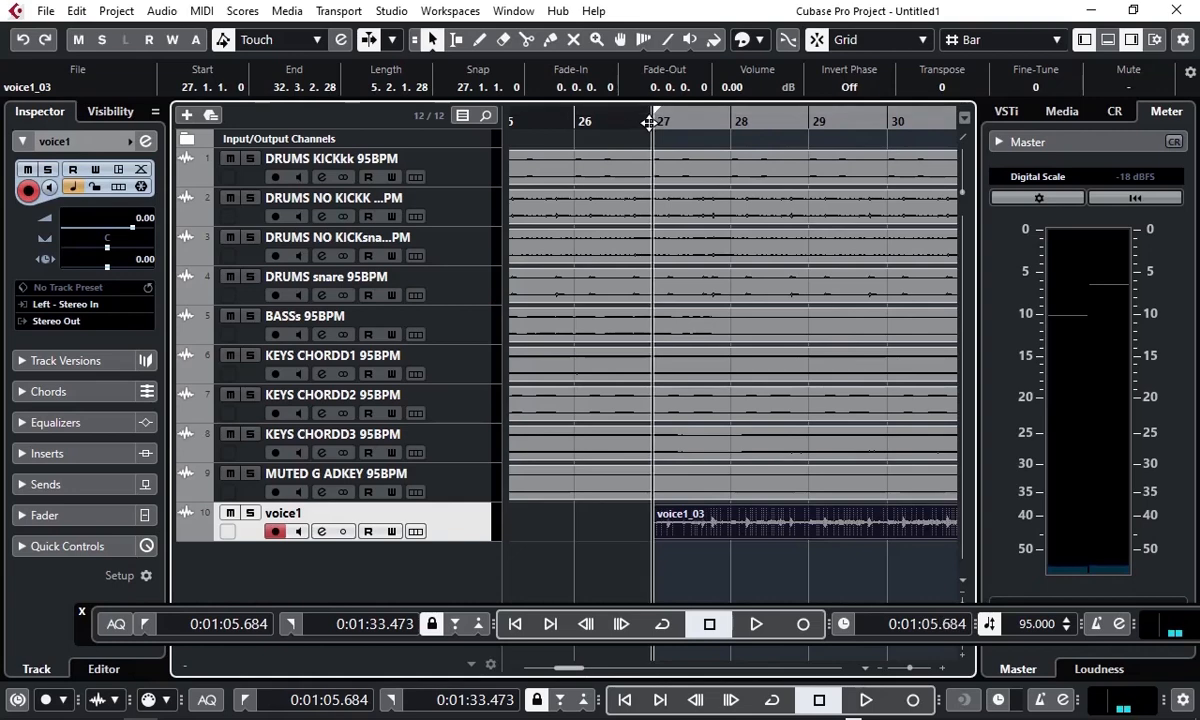
click(758, 626)
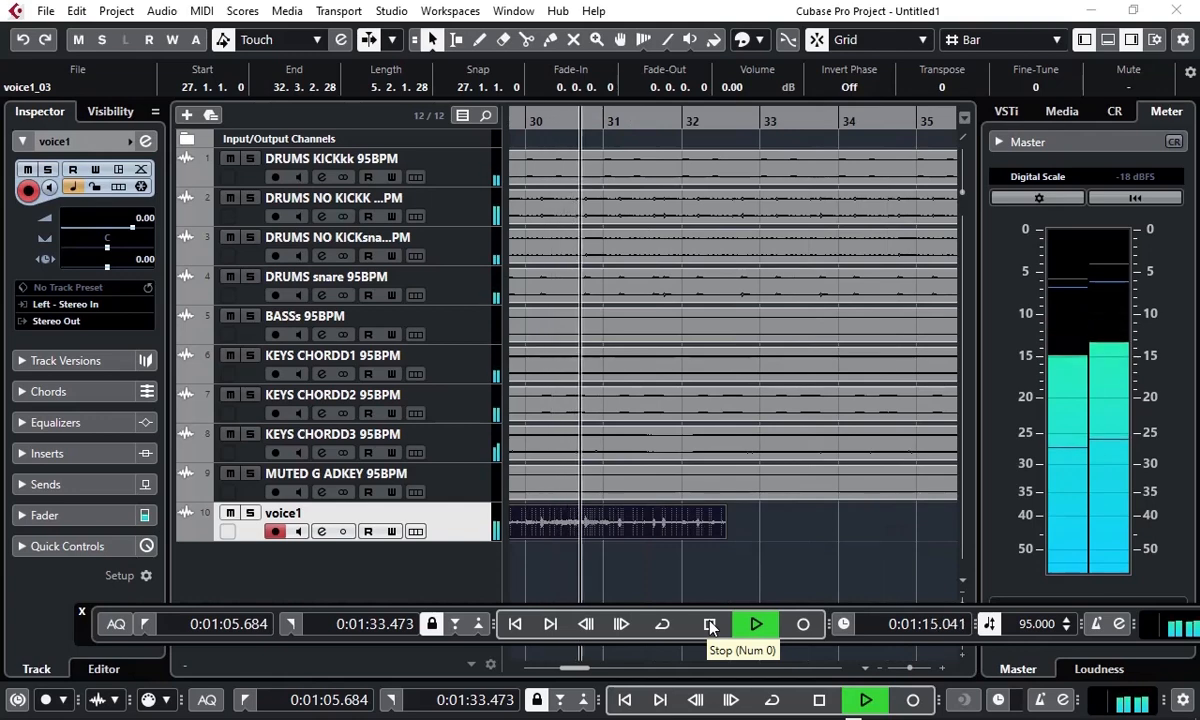
click(710, 624)
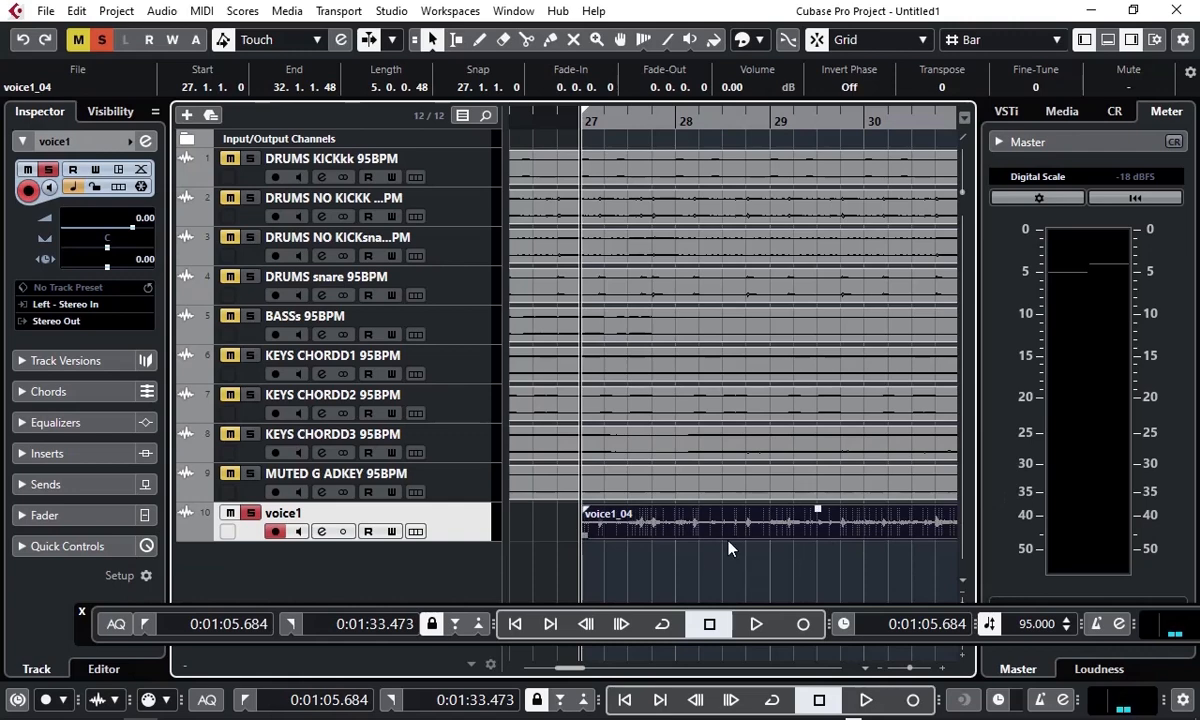
Step: Place the project cursor at bar 26 and duplicate the voice1_04 event directly after the original
click(691, 491)
click(695, 525)
drag(577, 669, 575, 669)
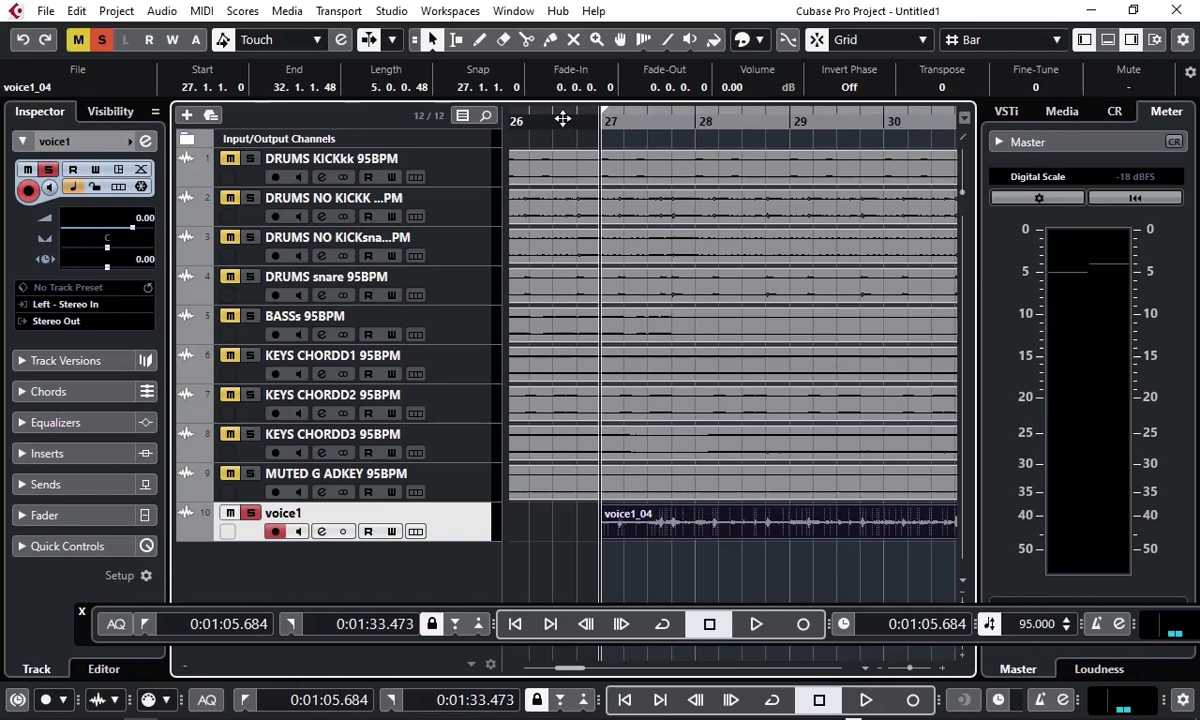
drag(563, 119, 577, 182)
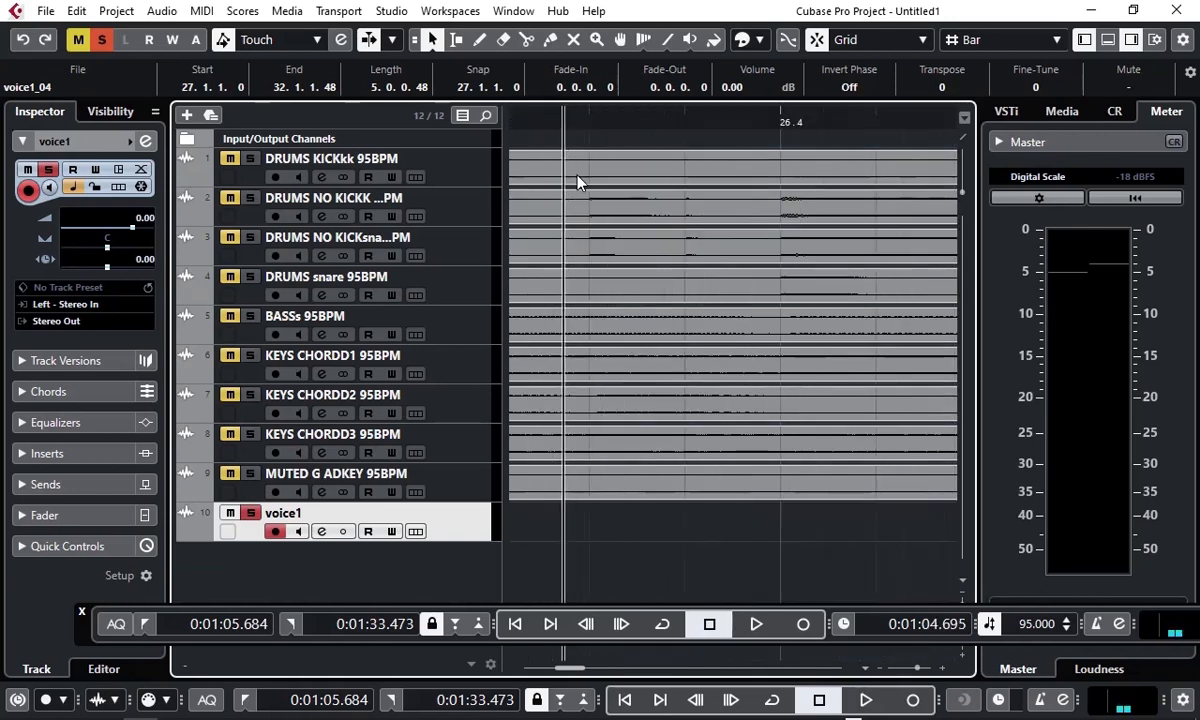
drag(577, 182, 530, 113)
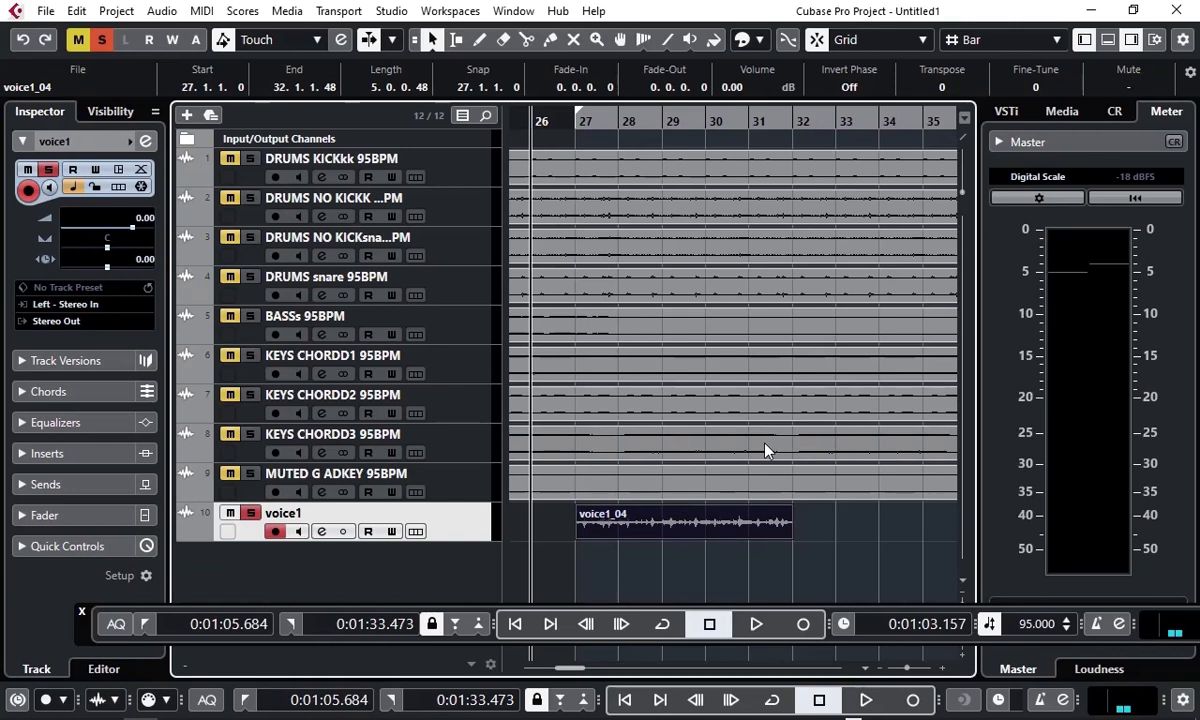
key(ctrl+d)
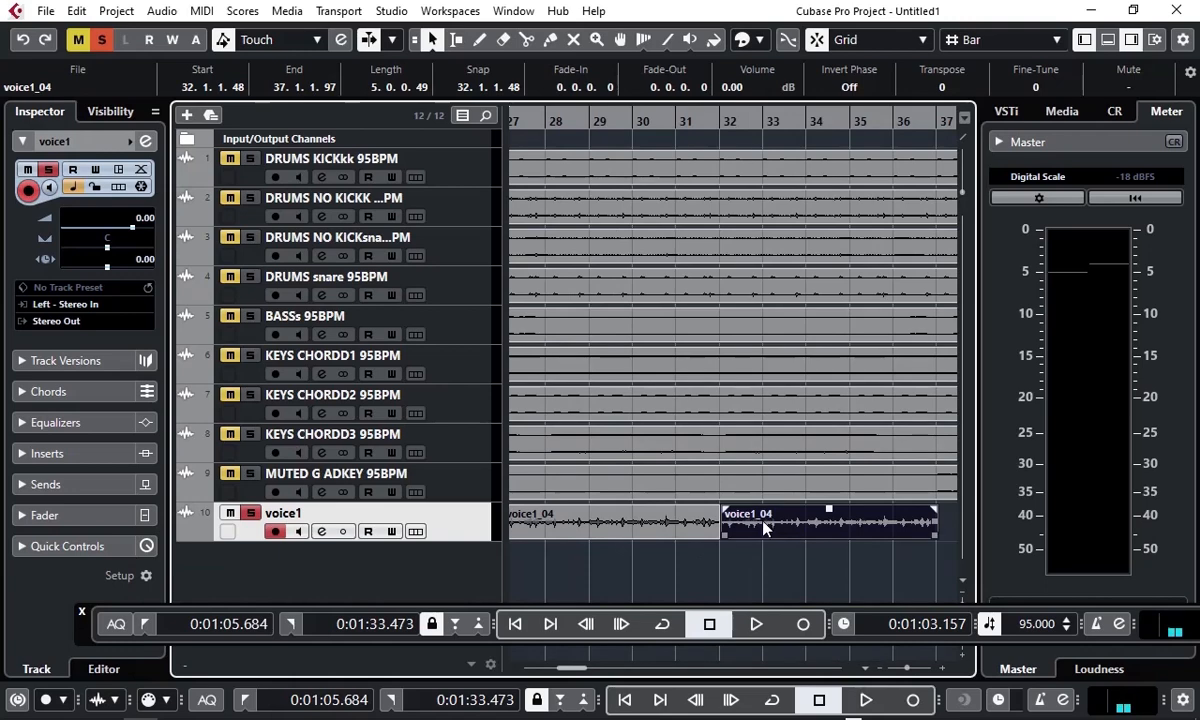
Step: Move the duplicated voice1_04 event so that it starts at bar 34
click(605, 528)
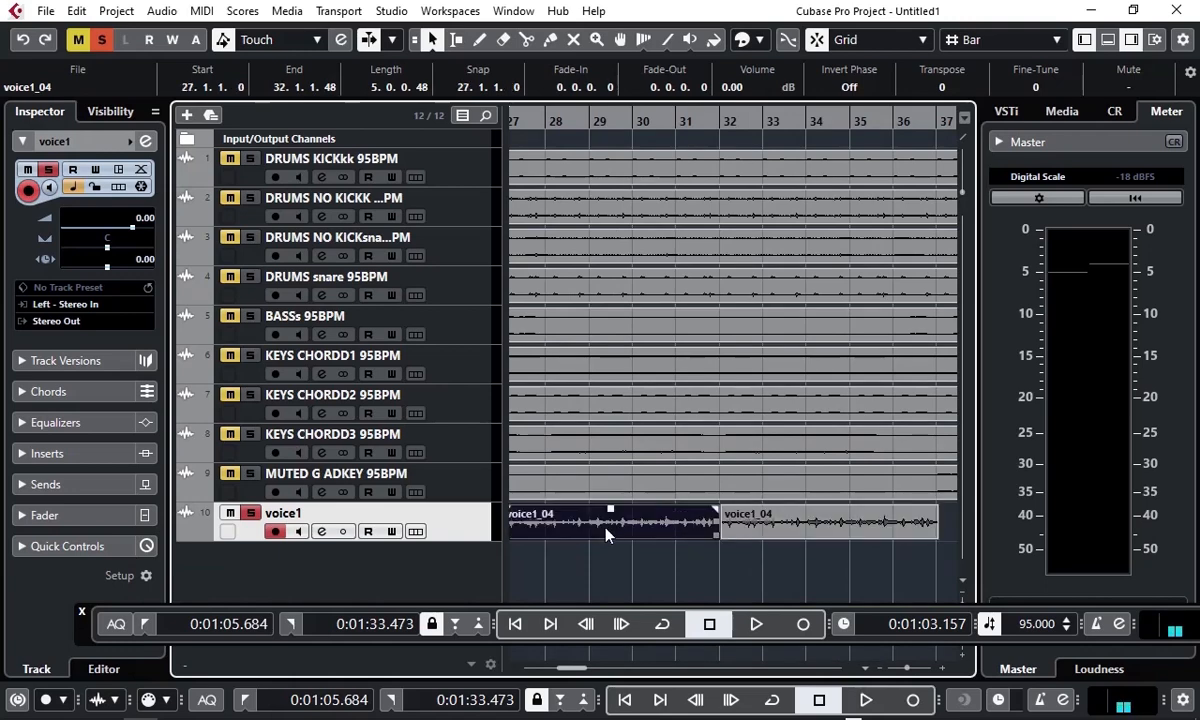
click(817, 530)
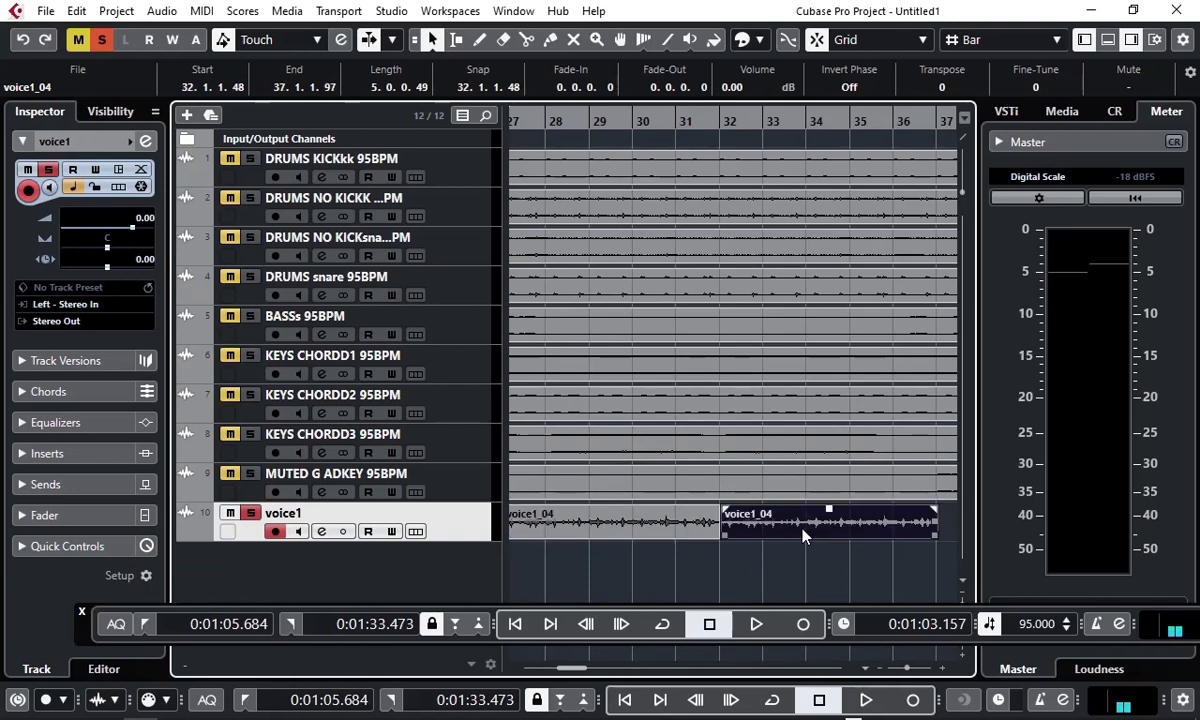
drag(817, 528, 862, 527)
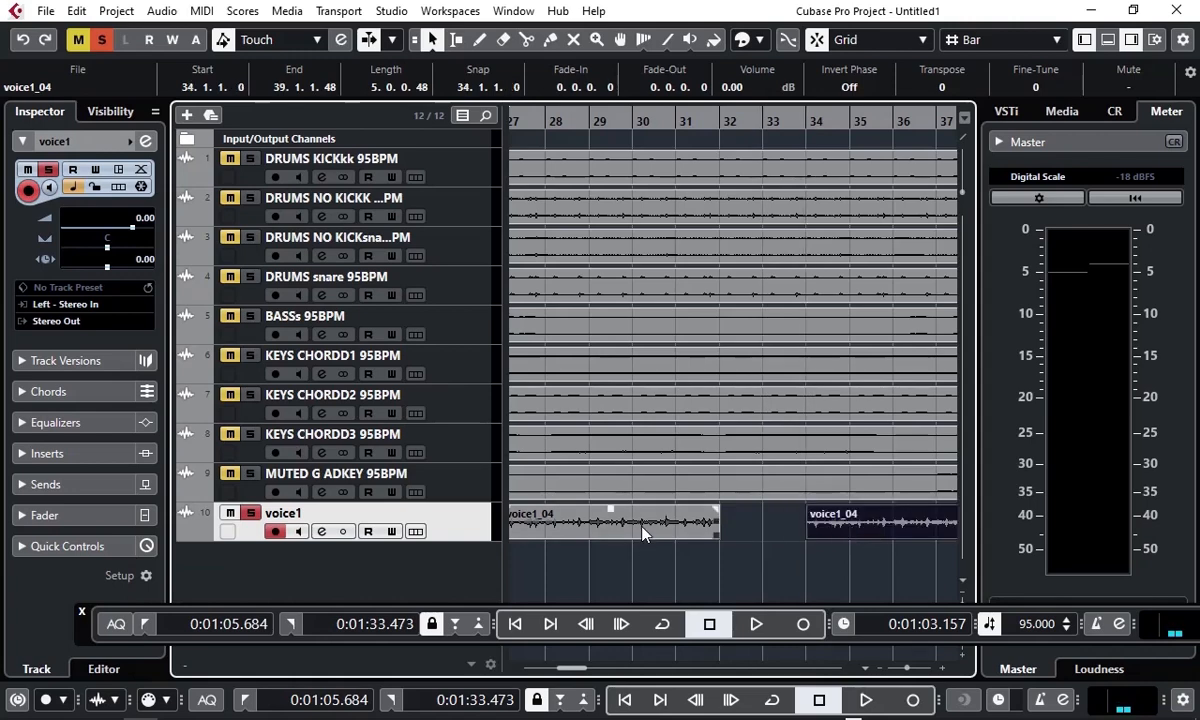
Step: Try moving the duplicated voice1_04 event along the bar grid, finishing with it at bar 34
click(585, 528)
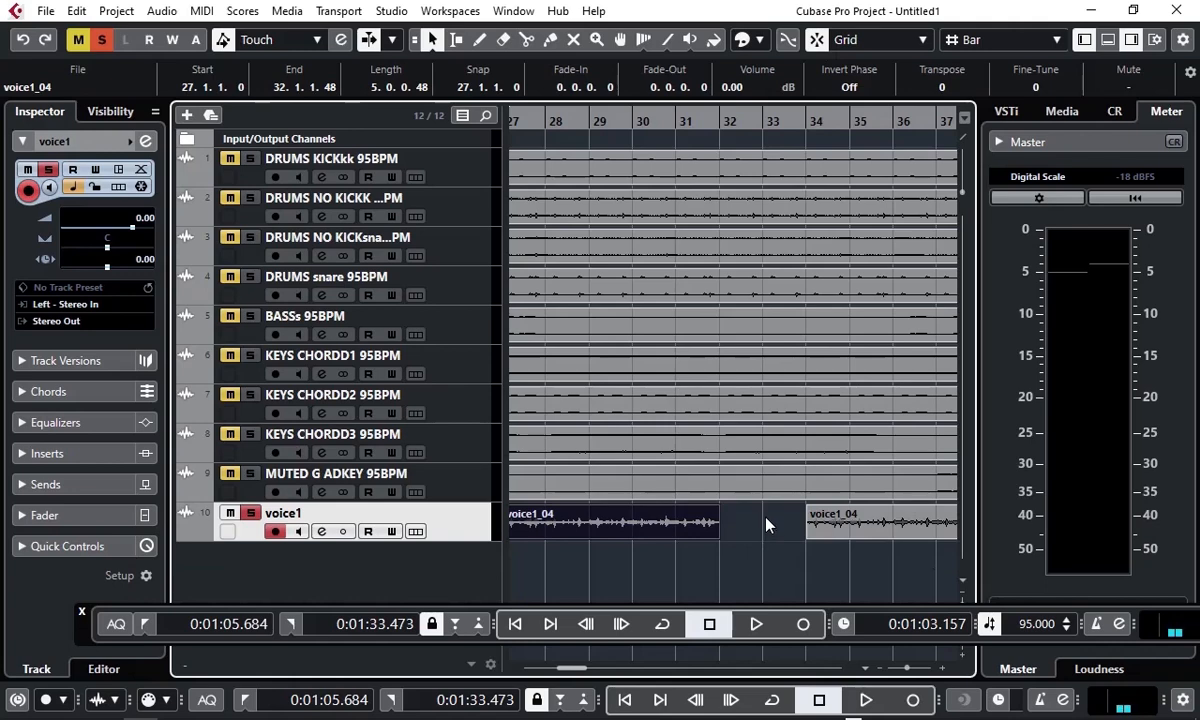
click(882, 535)
mouse_move(882, 535)
mouse_down()
mouse_move(821, 530)
mouse_move(874, 537)
mouse_up()
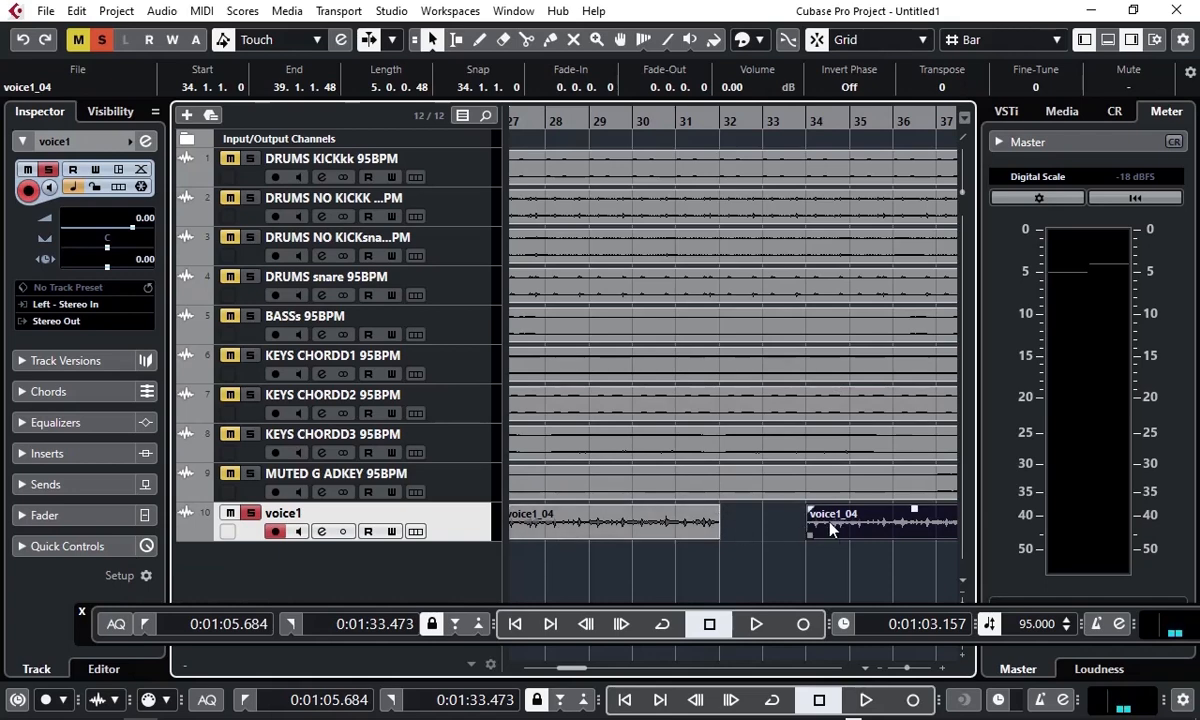
click(596, 527)
drag(832, 529, 885, 522)
mouse_move(880, 522)
mouse_down()
mouse_move(740, 521)
mouse_move(877, 517)
mouse_up()
drag(803, 520, 840, 530)
Step: Set the snap type to Grid Relative and try moving the duplicated voice1_04 event
click(922, 40)
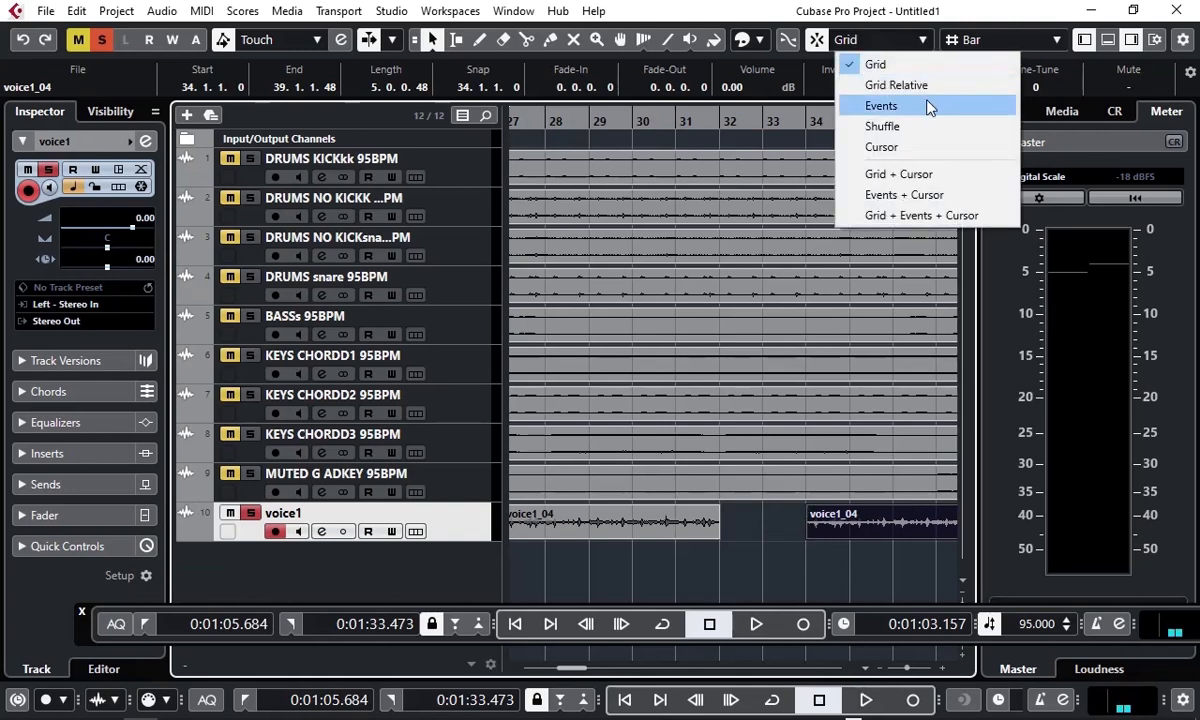
click(911, 88)
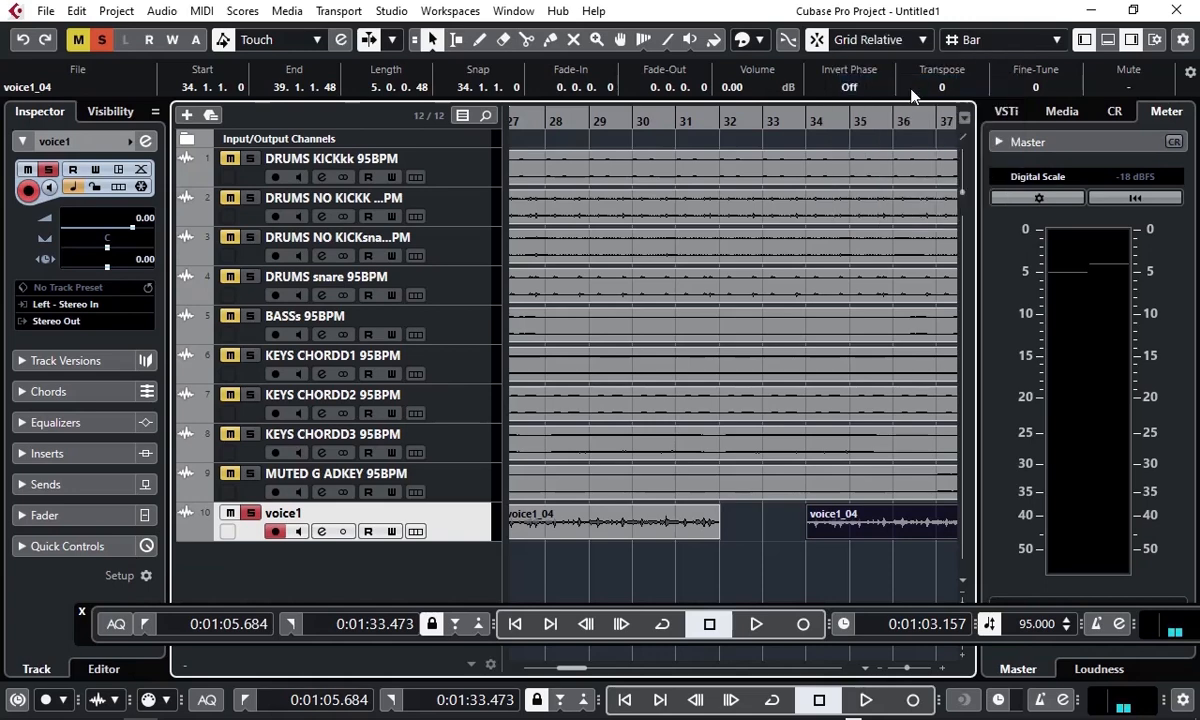
drag(876, 526, 903, 530)
Step: Set the snap type to Events, move the duplicated voice1_04 event to 33.2.2.68, and undo that move
click(861, 40)
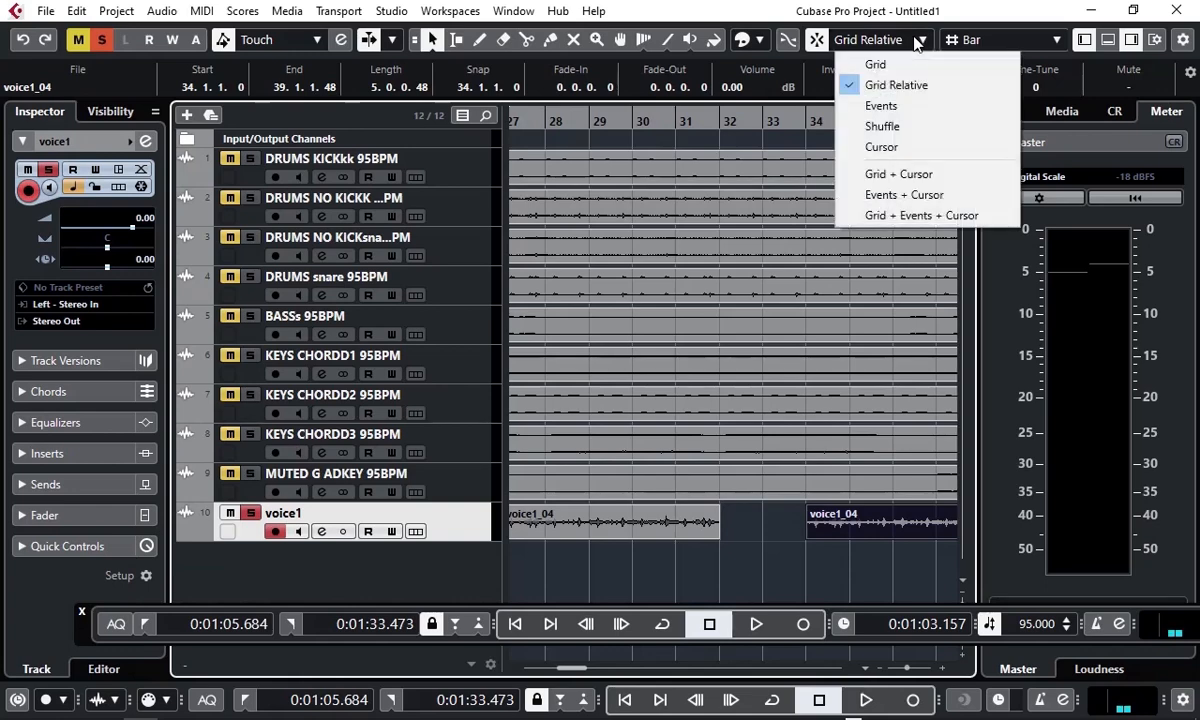
click(901, 108)
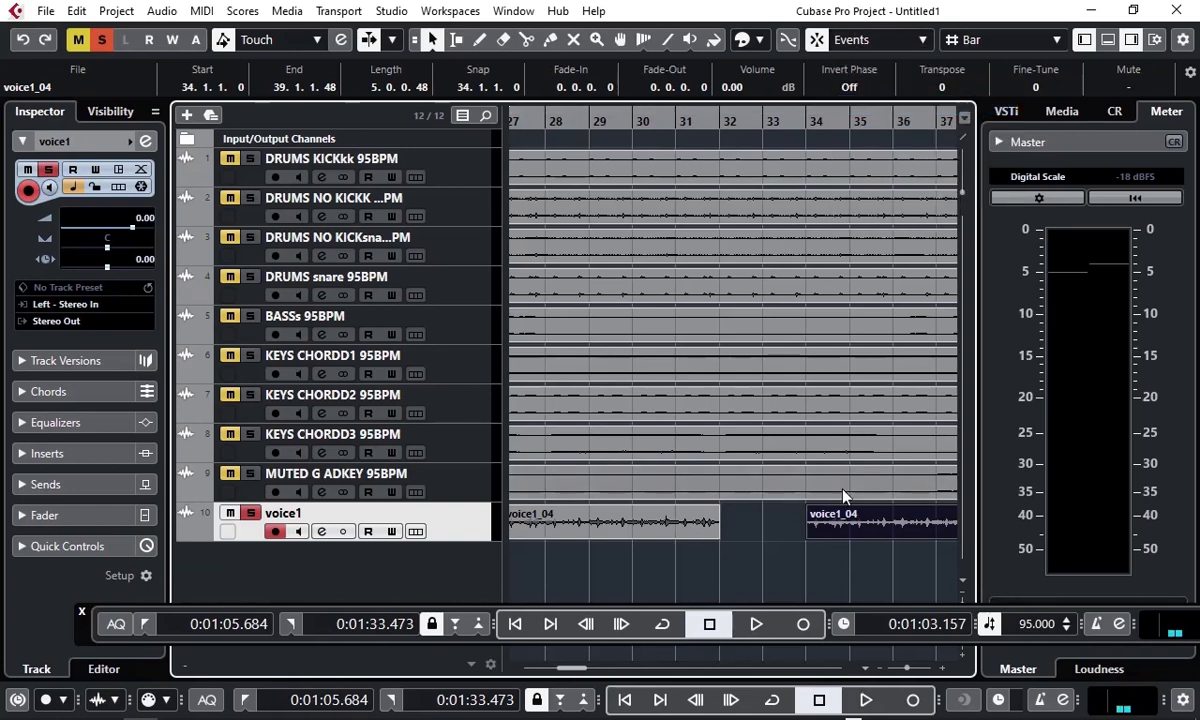
drag(862, 535, 838, 538)
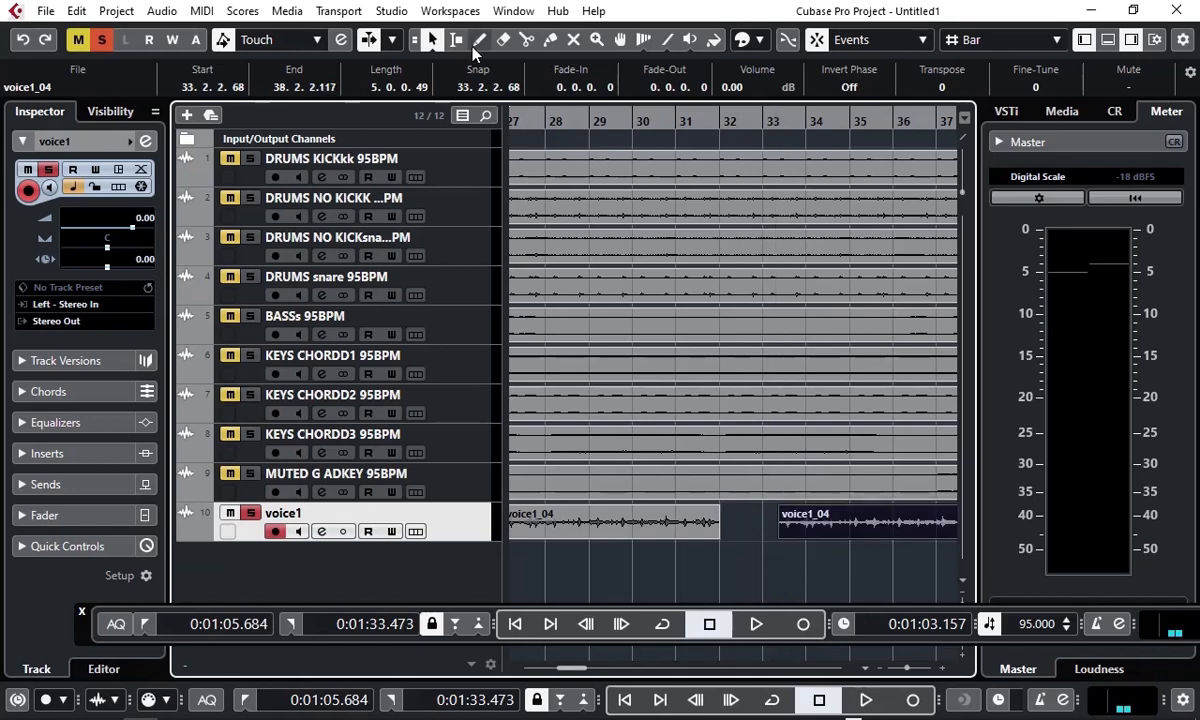
click(77, 14)
click(113, 33)
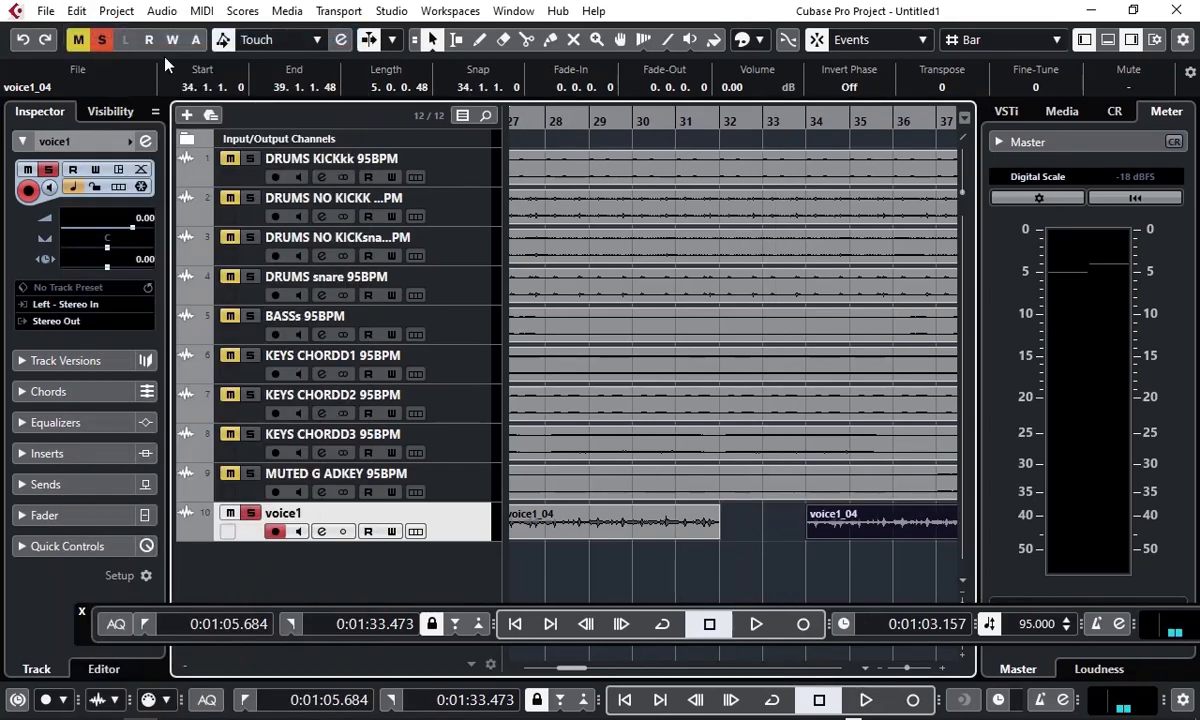
Step: Set the snap type to Grid and the grid type to Beat
click(920, 41)
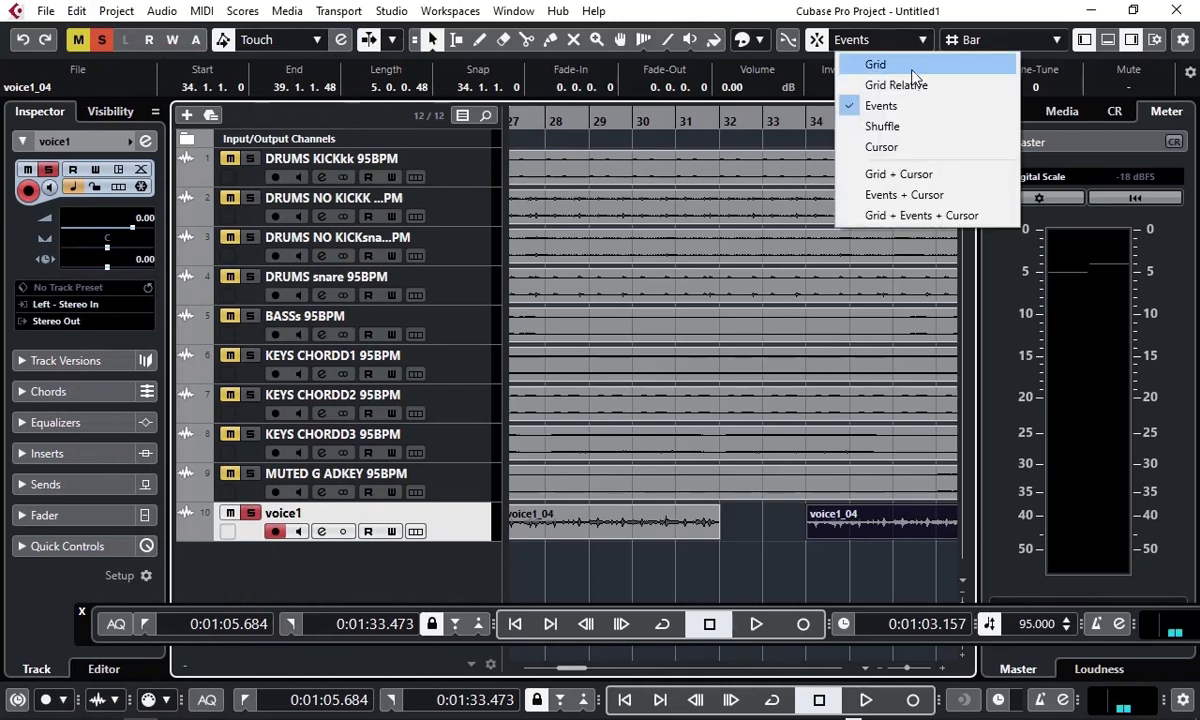
click(896, 68)
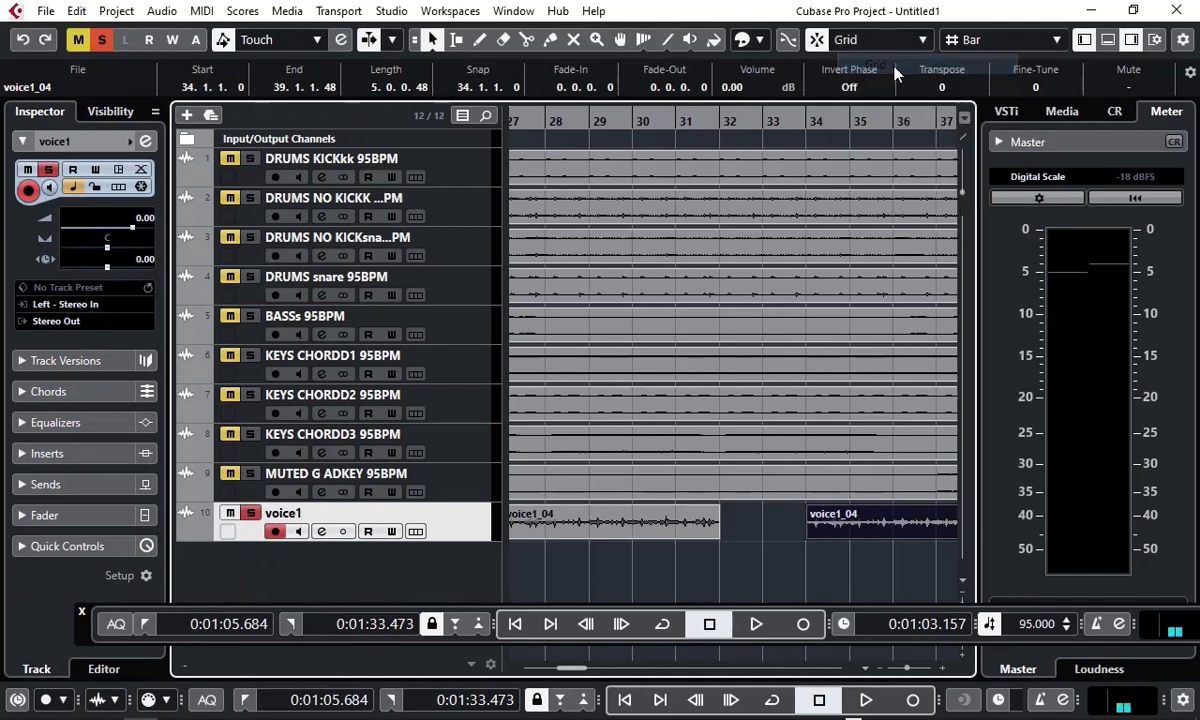
click(1032, 40)
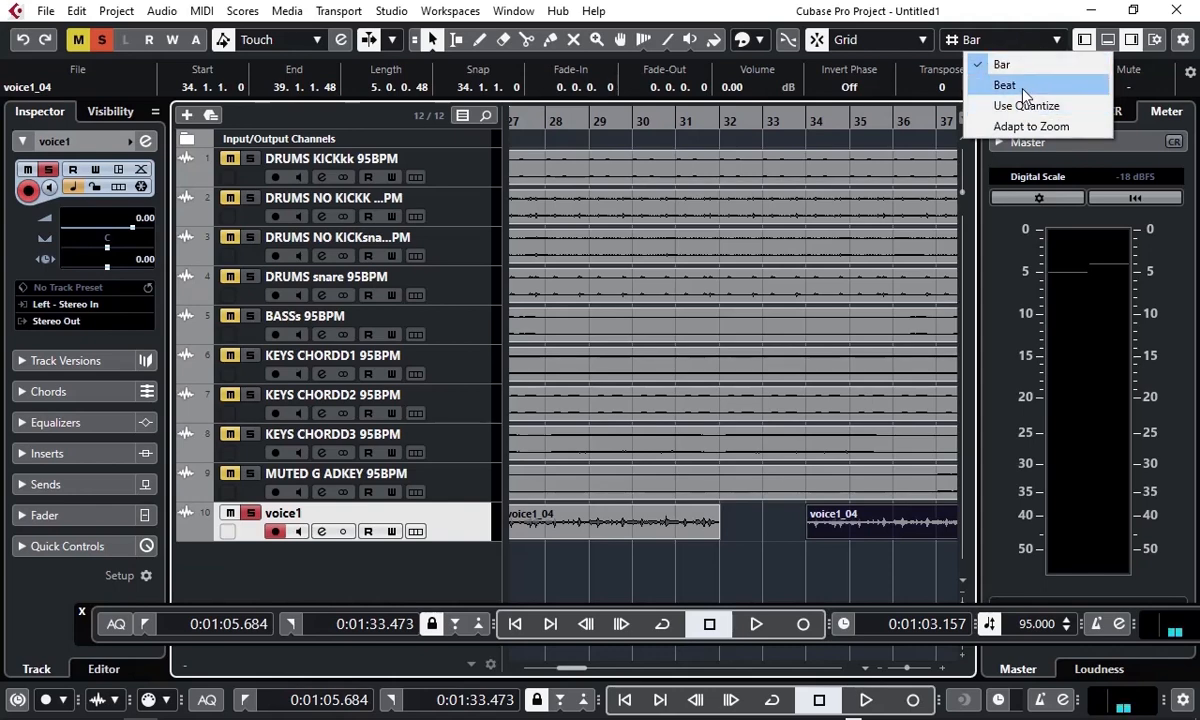
click(1022, 88)
Step: Try Use Quantize as the grid type and return it to Beat
click(1000, 40)
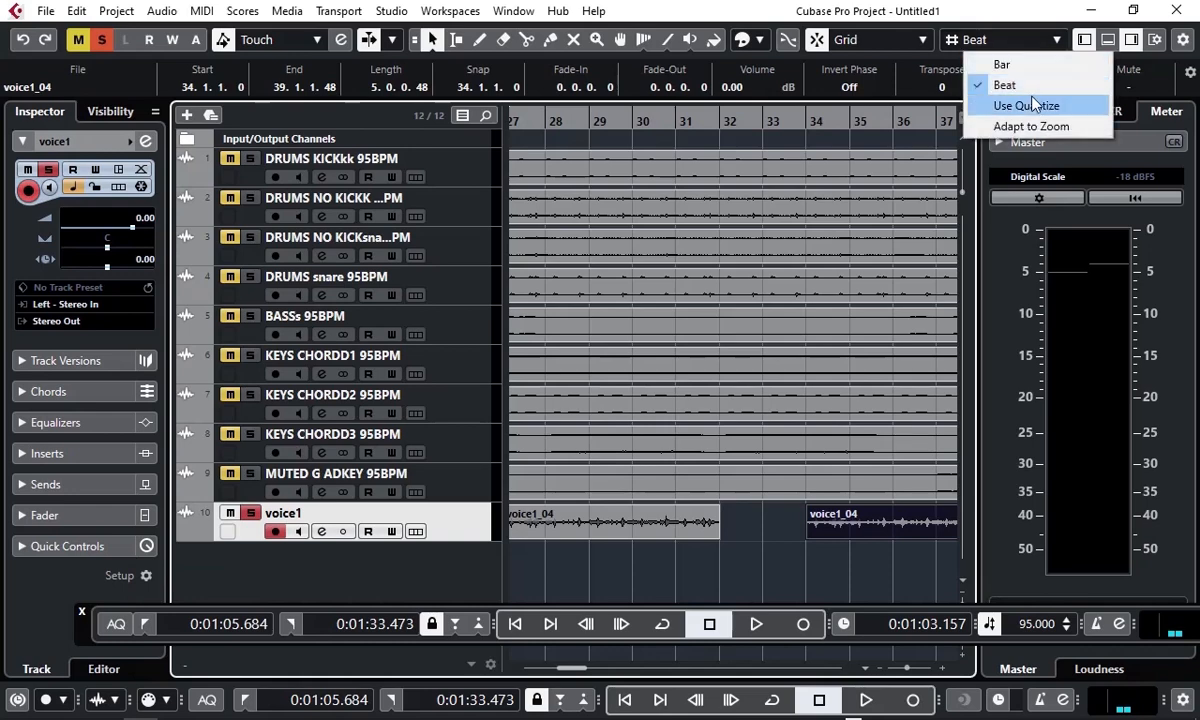
click(1035, 107)
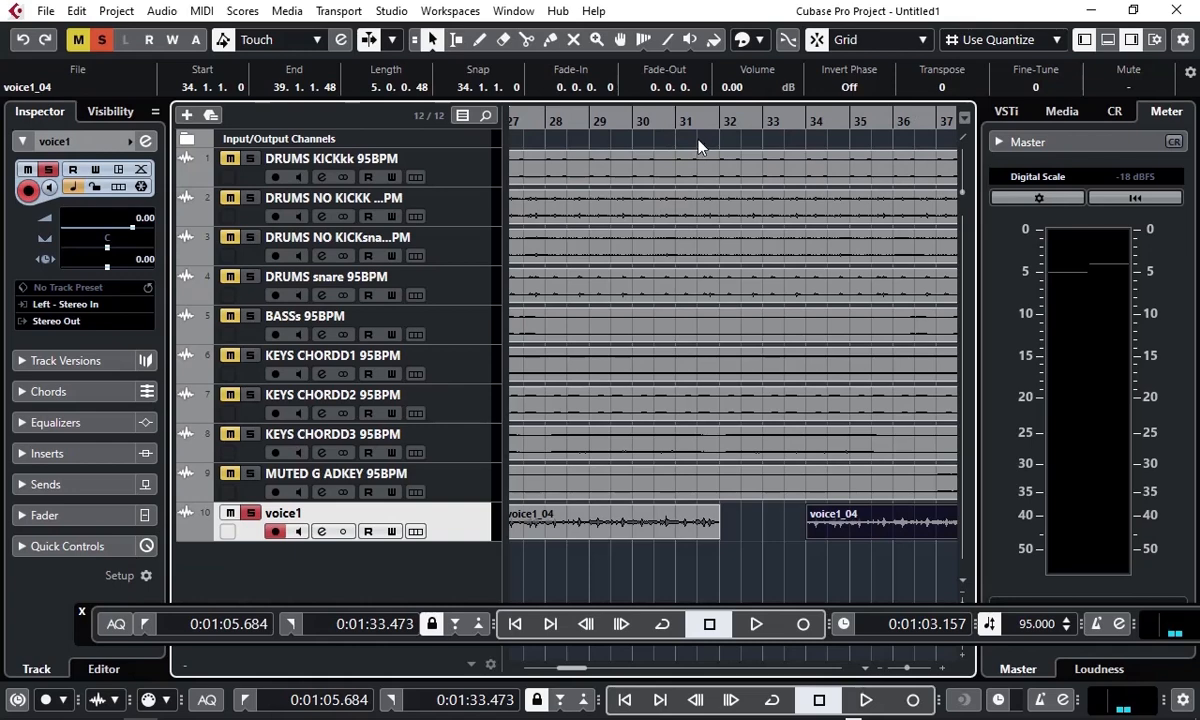
click(998, 42)
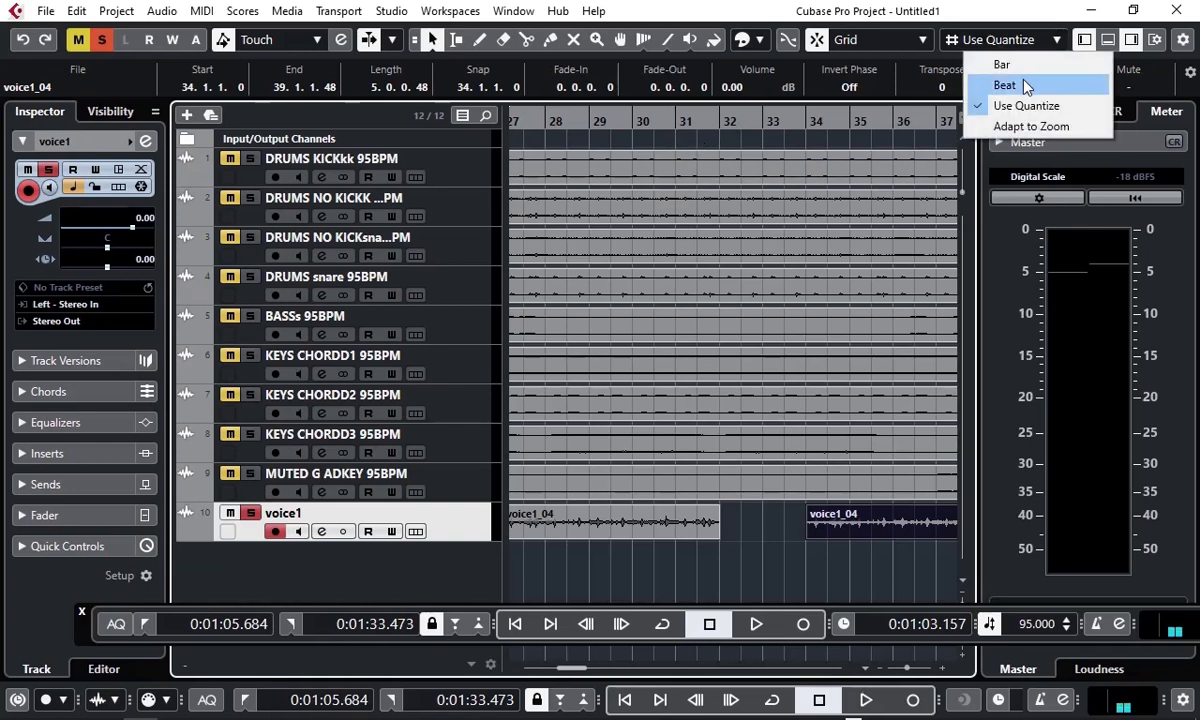
click(1026, 86)
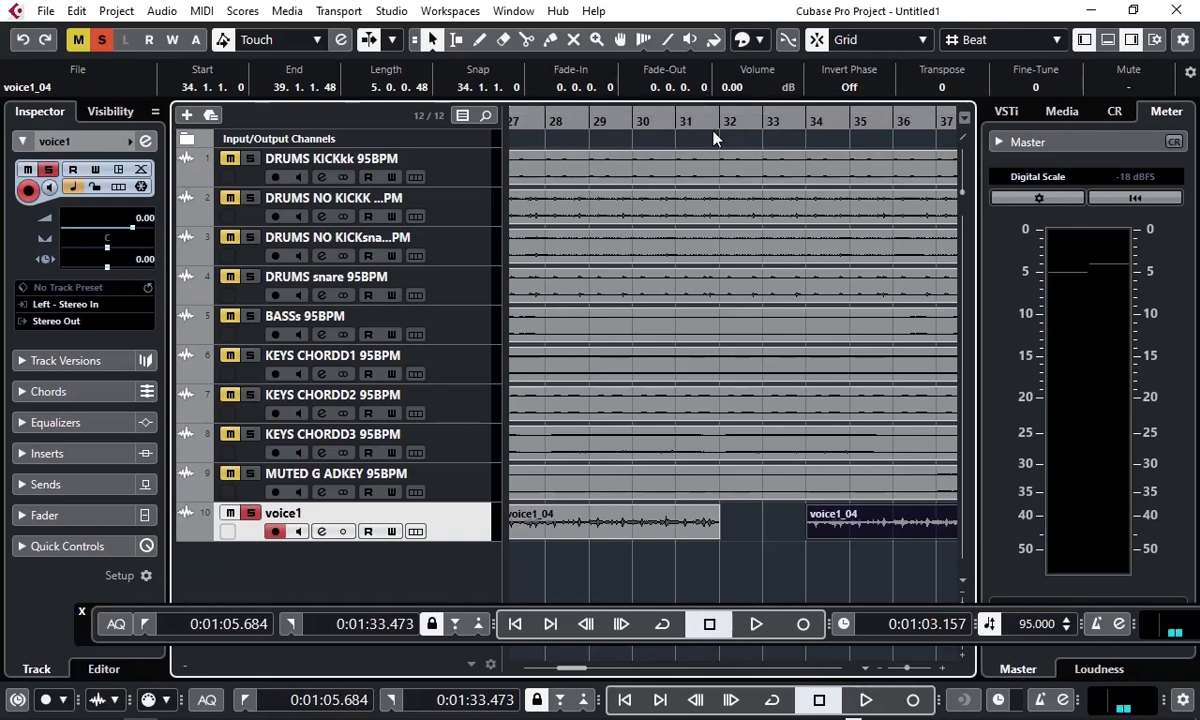
Step: Set the grid type to Bar and move the duplicated voice1_04 event to 35.1.1.0
click(978, 40)
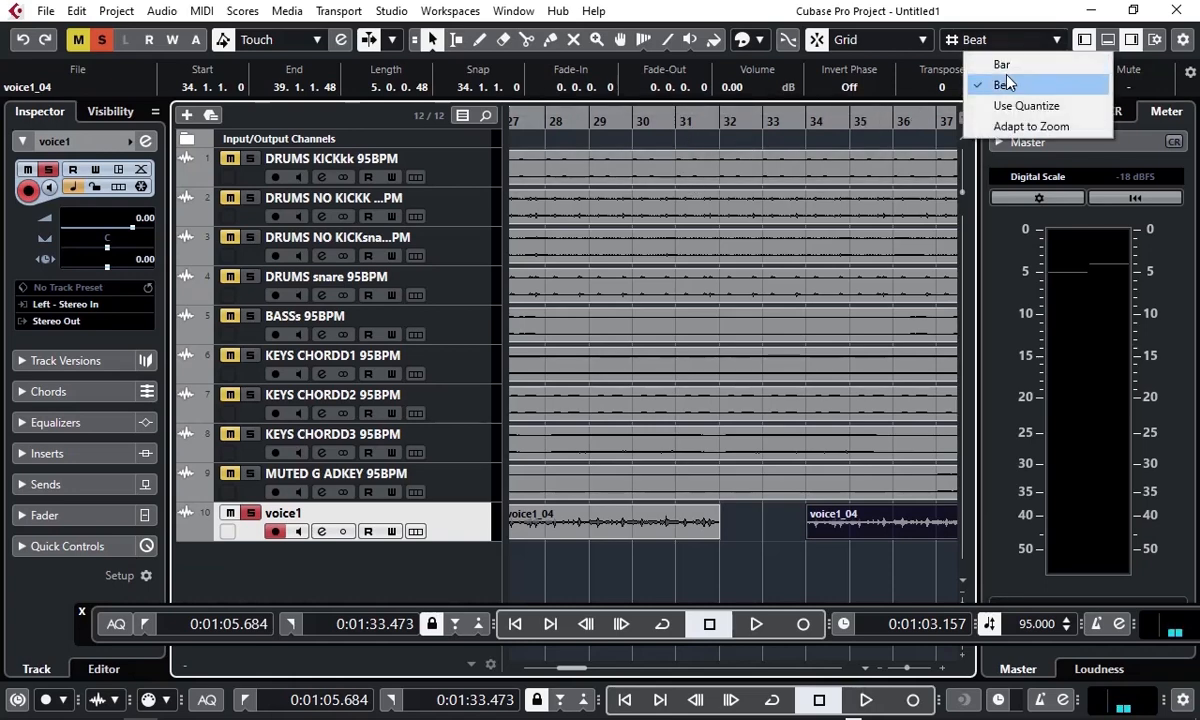
click(1005, 64)
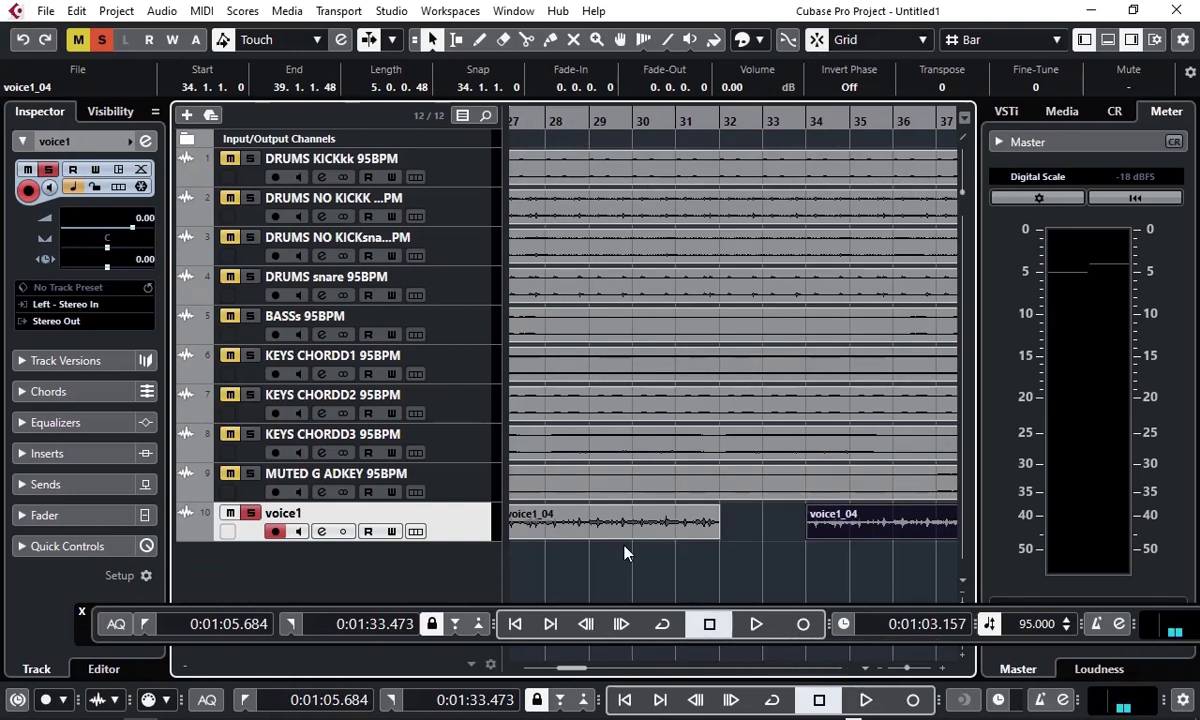
drag(857, 527, 899, 530)
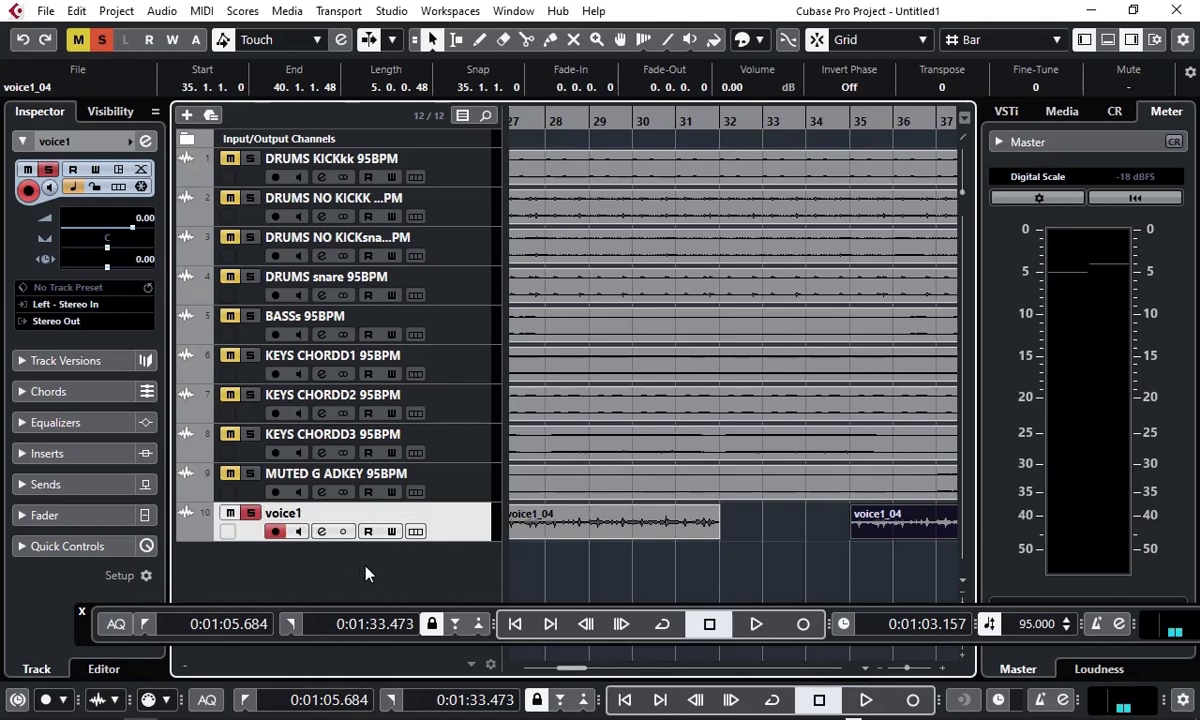
Step: Add an audio track below voice1, record-enable it and clear the mutes and solos on all tracks
double_click(315, 575)
click(637, 407)
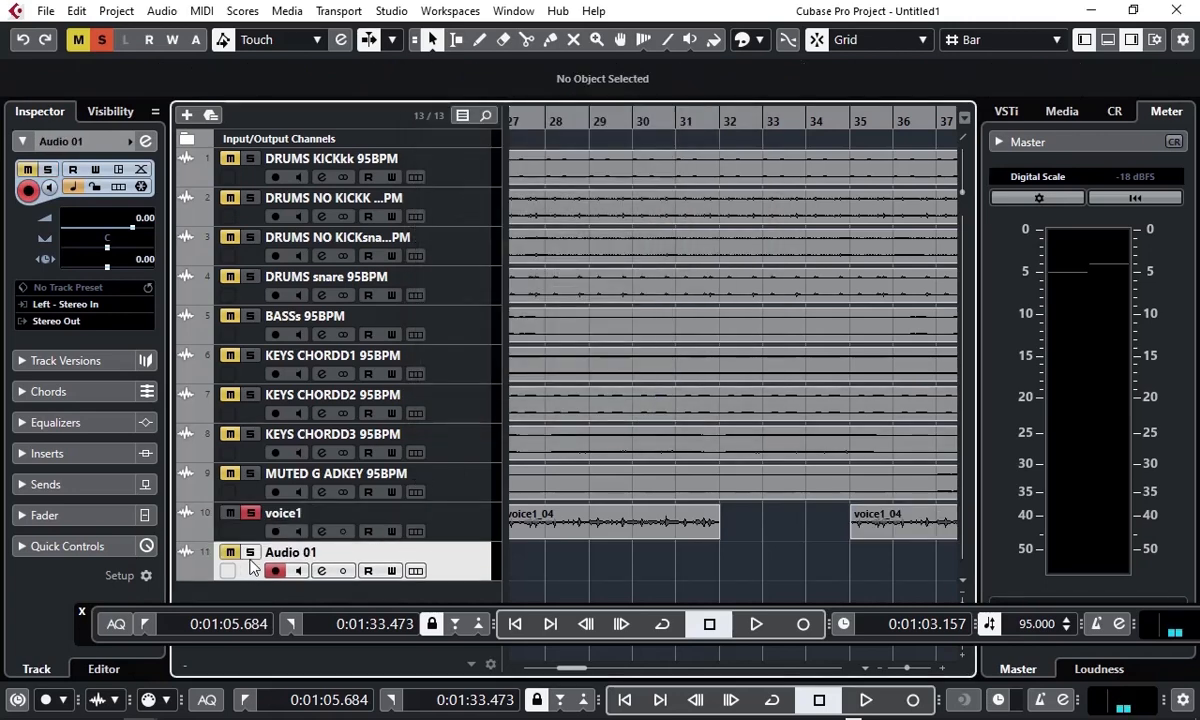
click(276, 571)
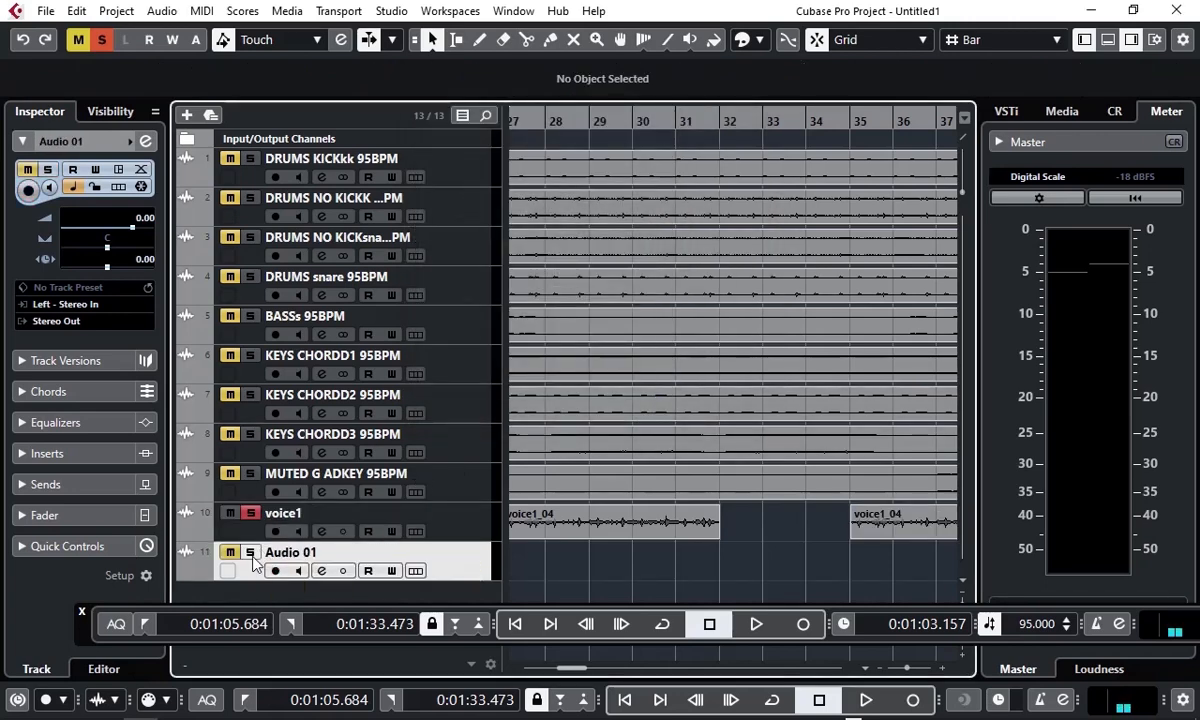
click(226, 552)
click(232, 515)
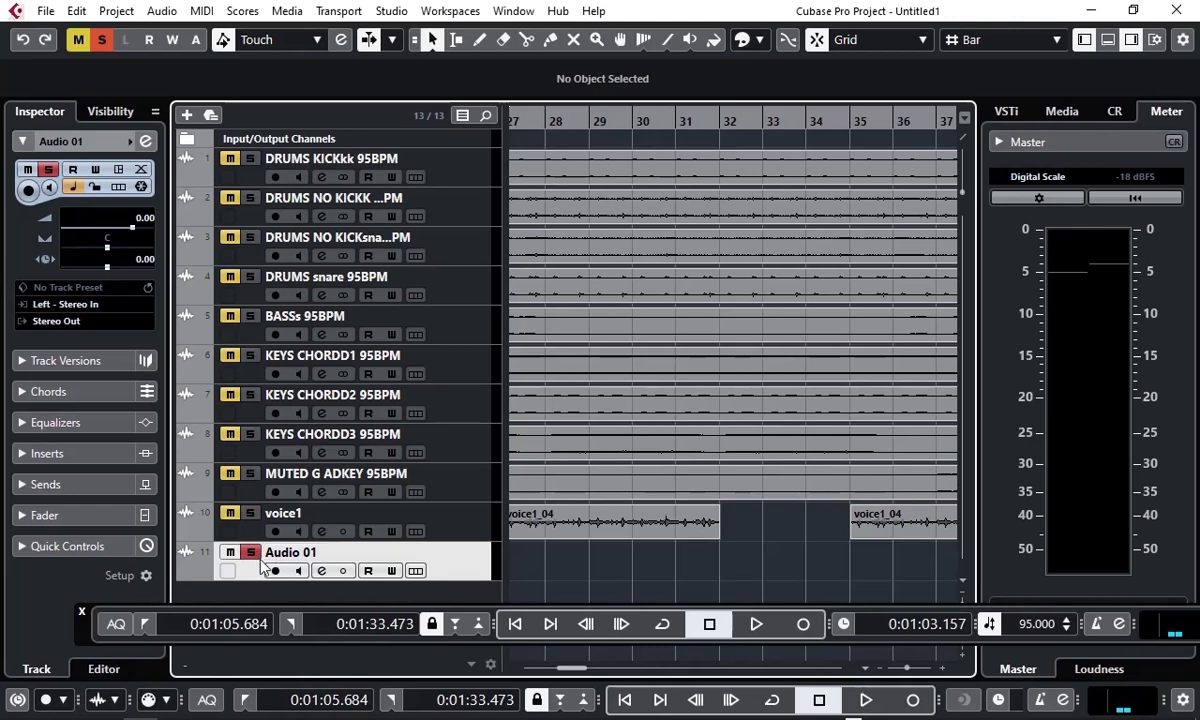
click(251, 552)
click(276, 571)
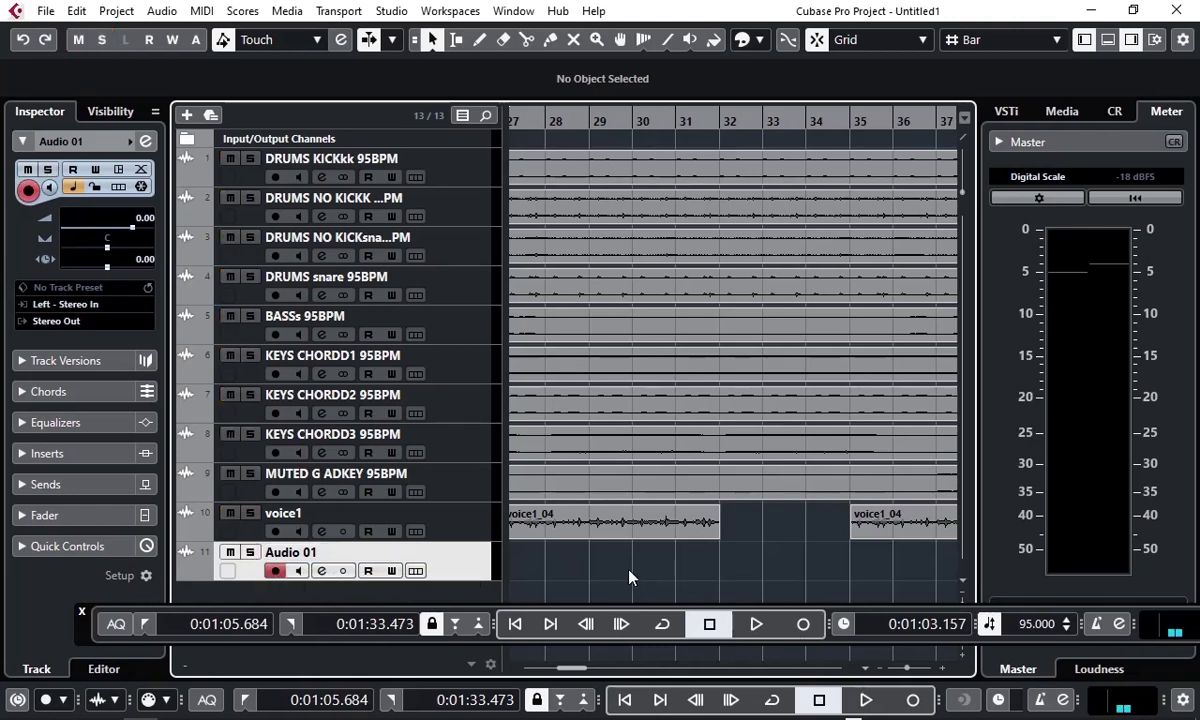
Step: Place the project cursor ahead of the first voice1_04 event, at about 0:00:58.105
drag(571, 667, 568, 666)
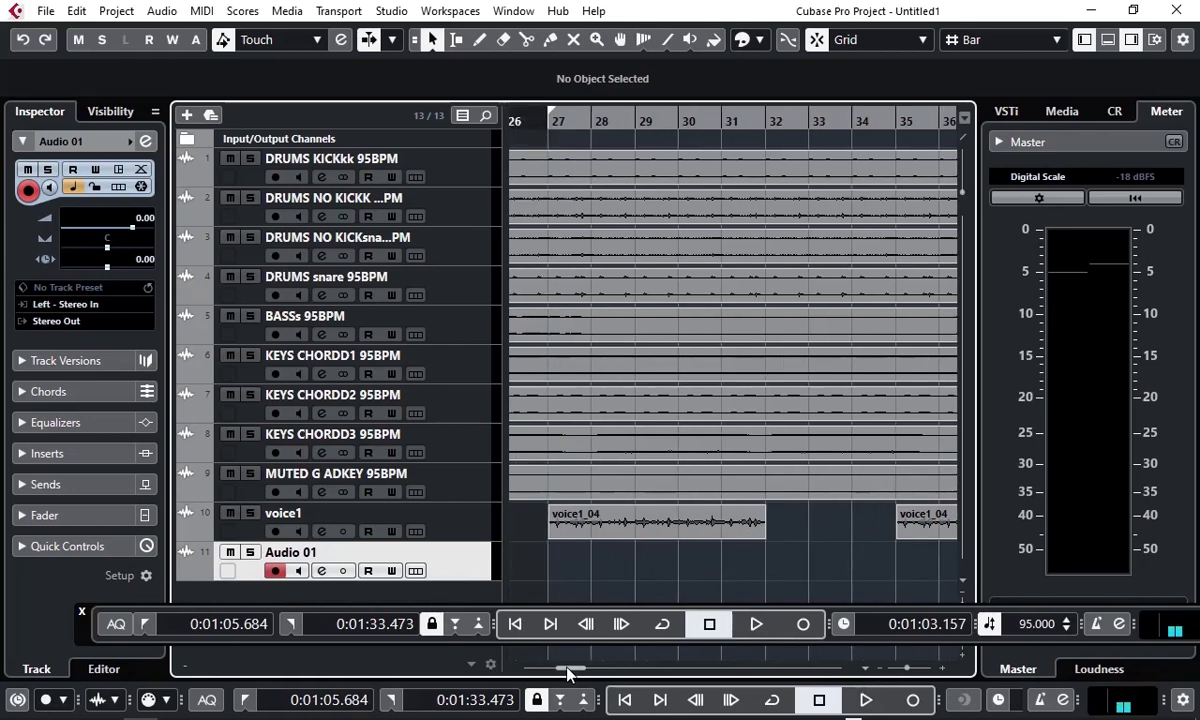
click(619, 525)
click(551, 568)
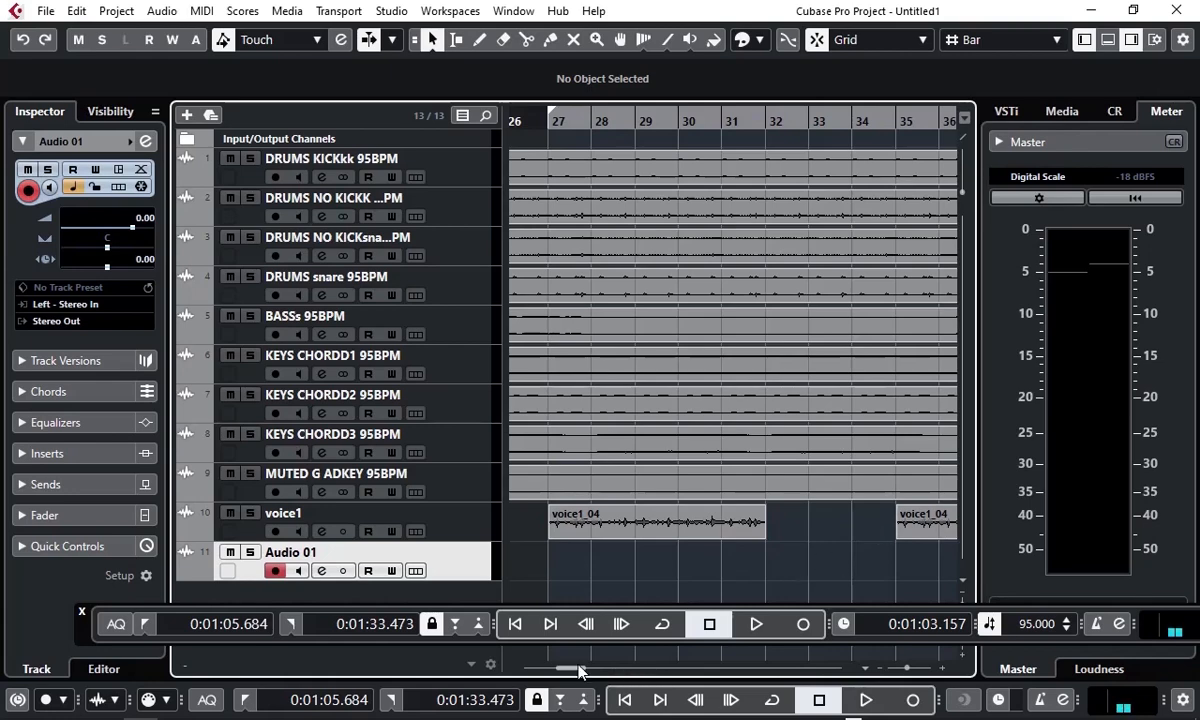
drag(579, 671, 577, 671)
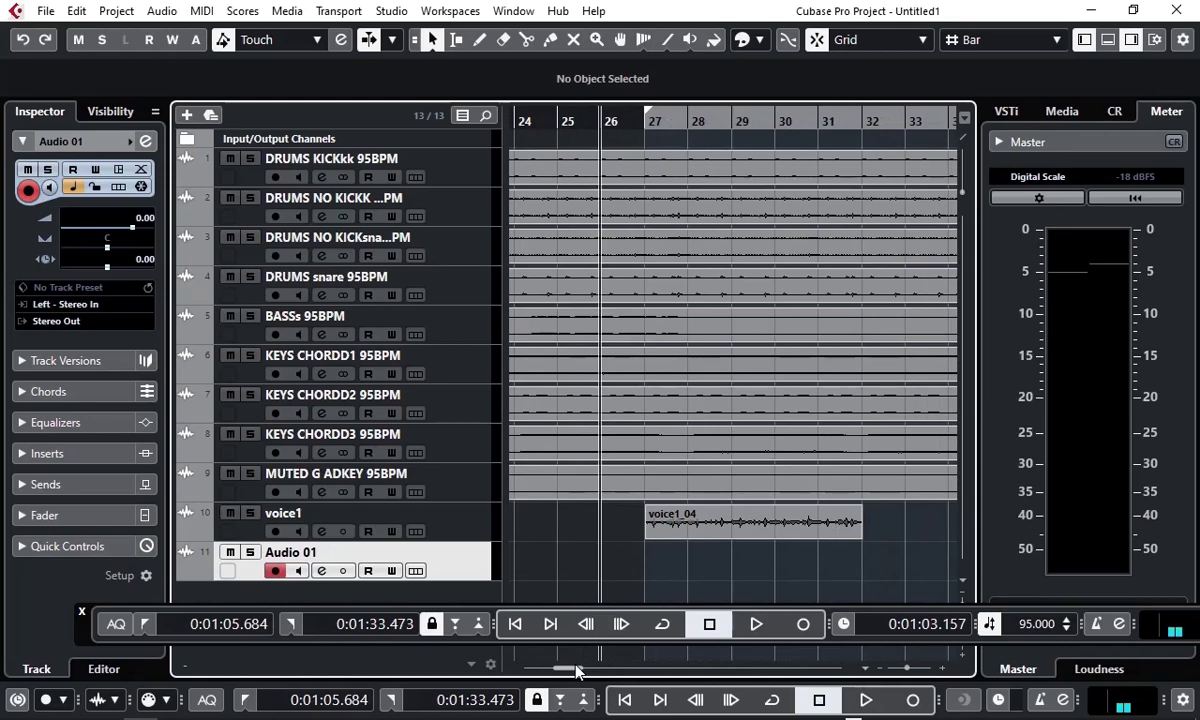
click(589, 122)
mouse_move(589, 125)
mouse_down()
mouse_move(548, 133)
mouse_move(581, 141)
mouse_up()
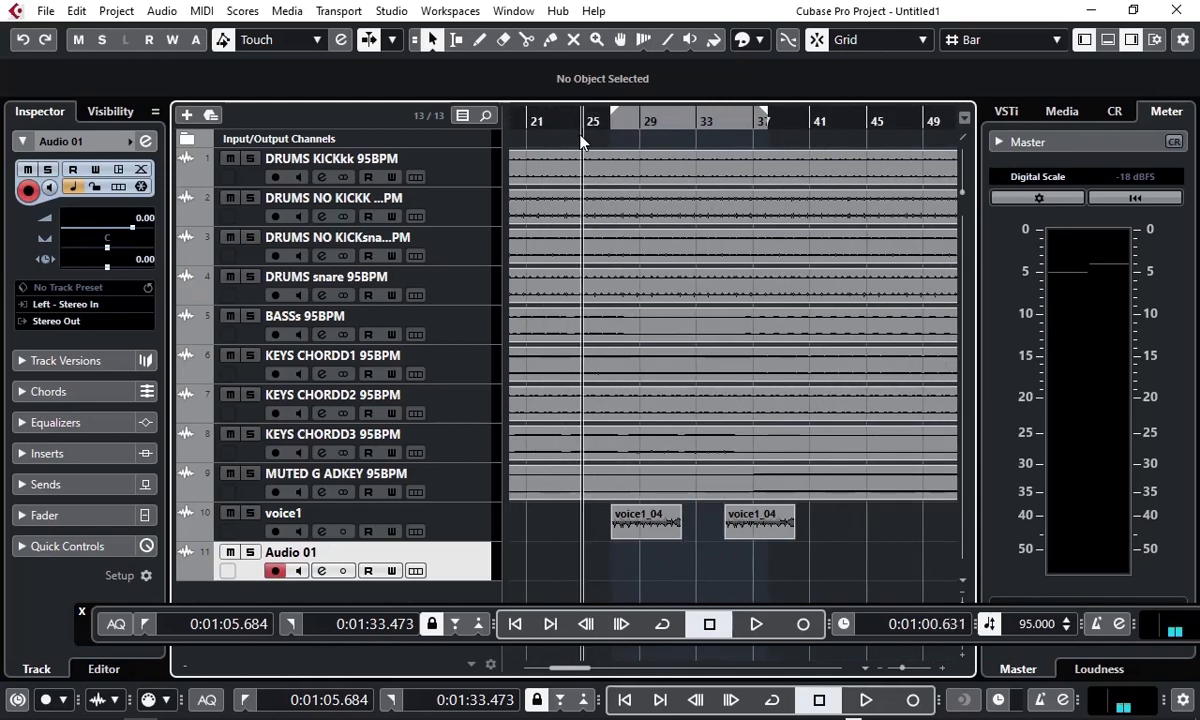
click(568, 124)
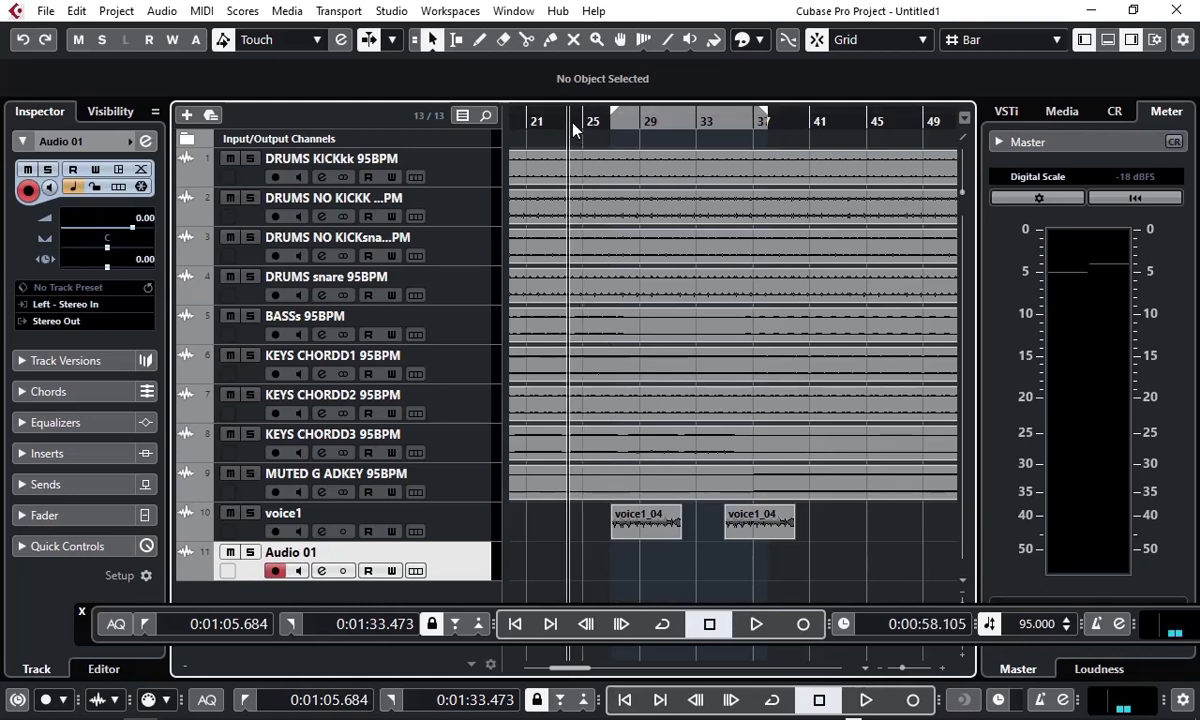
mouse_move(573, 125)
mouse_down()
mouse_move(528, 122)
mouse_move(566, 119)
mouse_move(554, 98)
mouse_move(603, 196)
mouse_move(640, 230)
mouse_move(600, 125)
mouse_move(570, 104)
mouse_move(595, 118)
mouse_up()
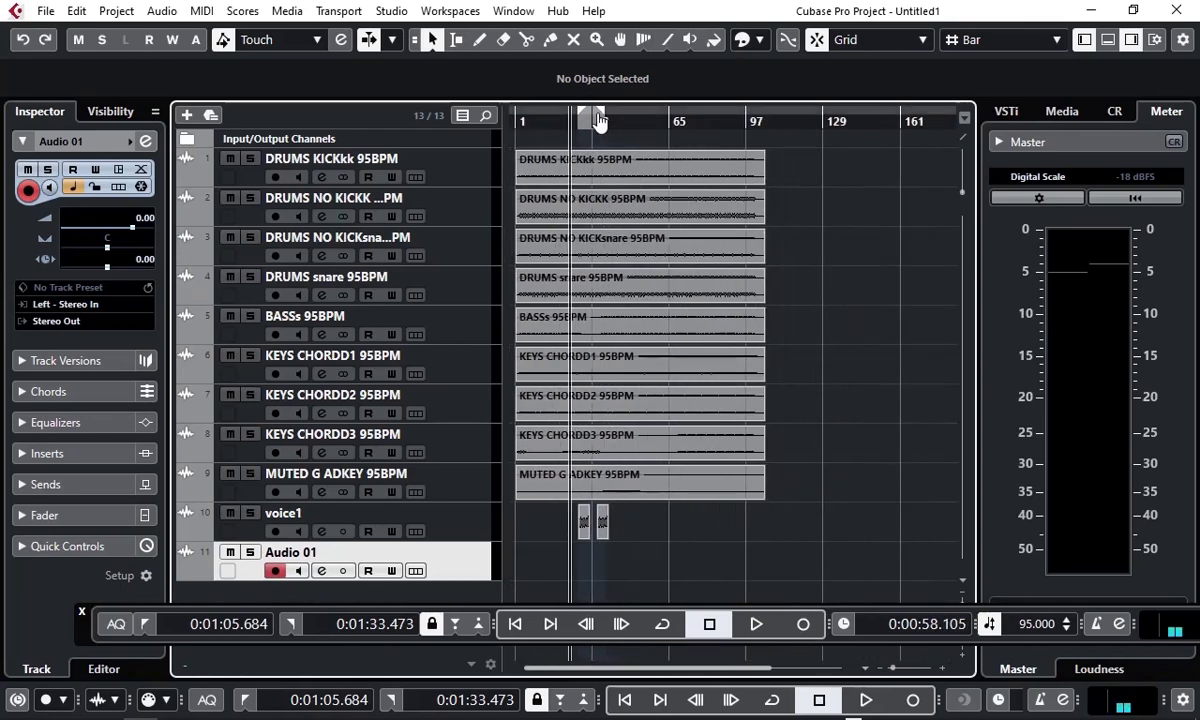
Step: Delete both voice1_04 events from the voice1 track and undo the deletion
click(585, 522)
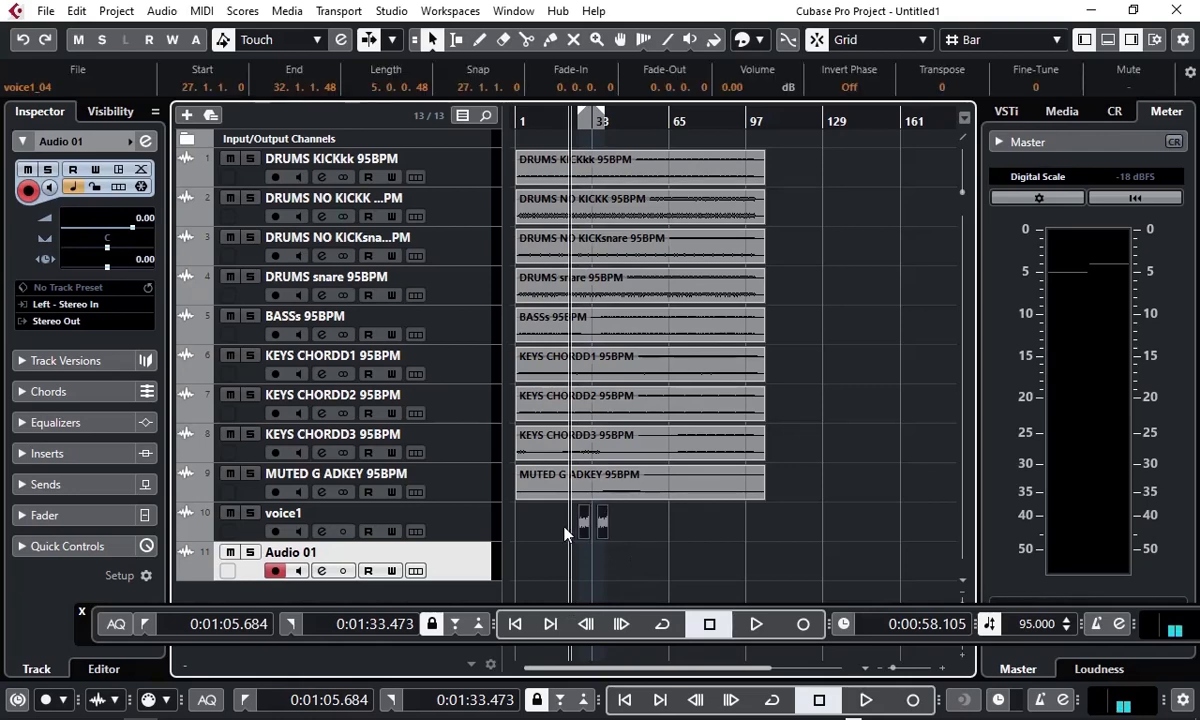
key(Delete)
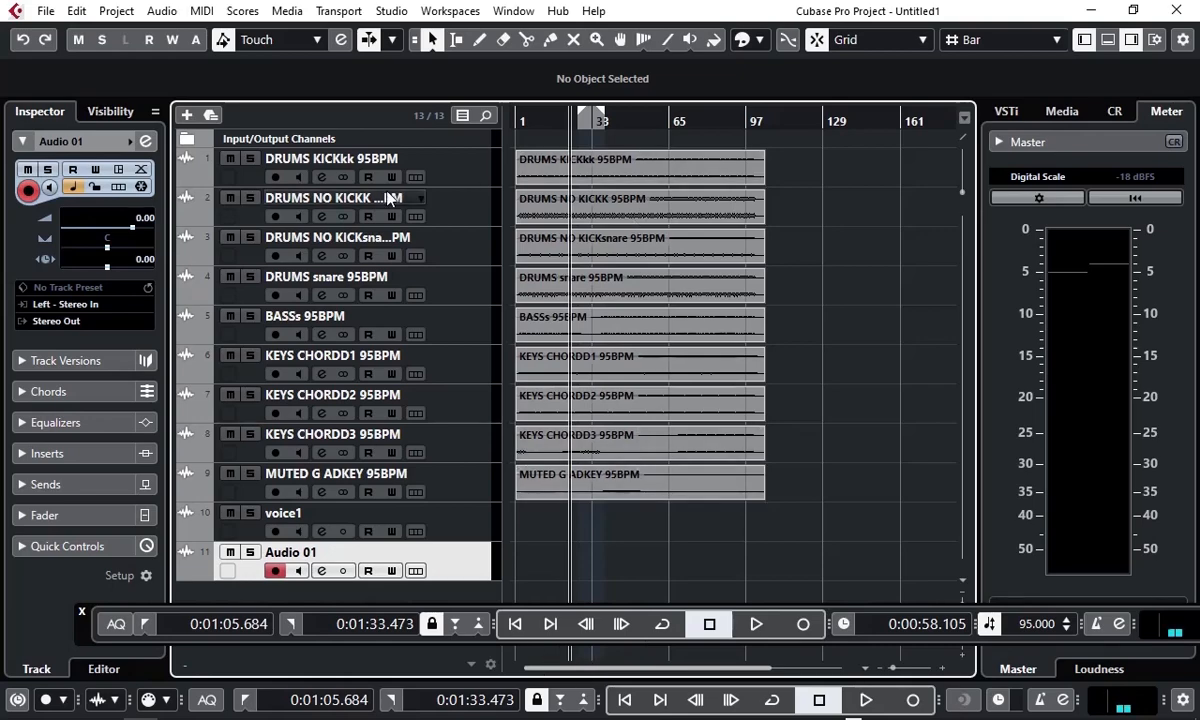
click(77, 11)
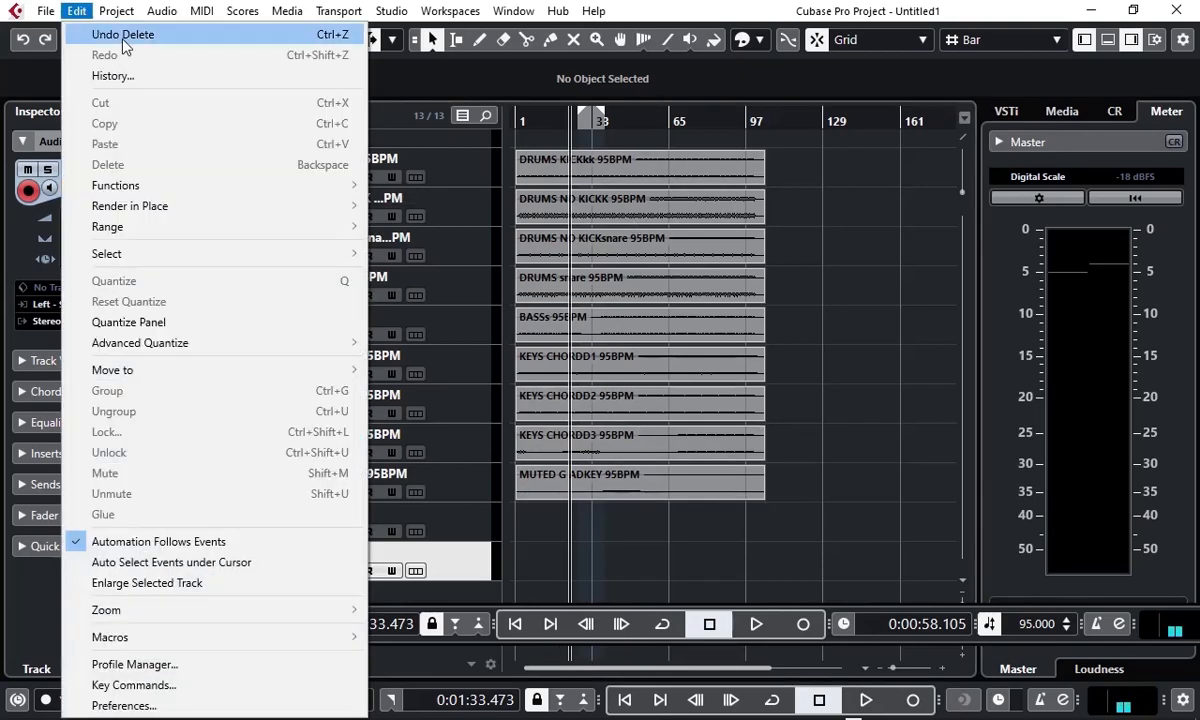
click(123, 35)
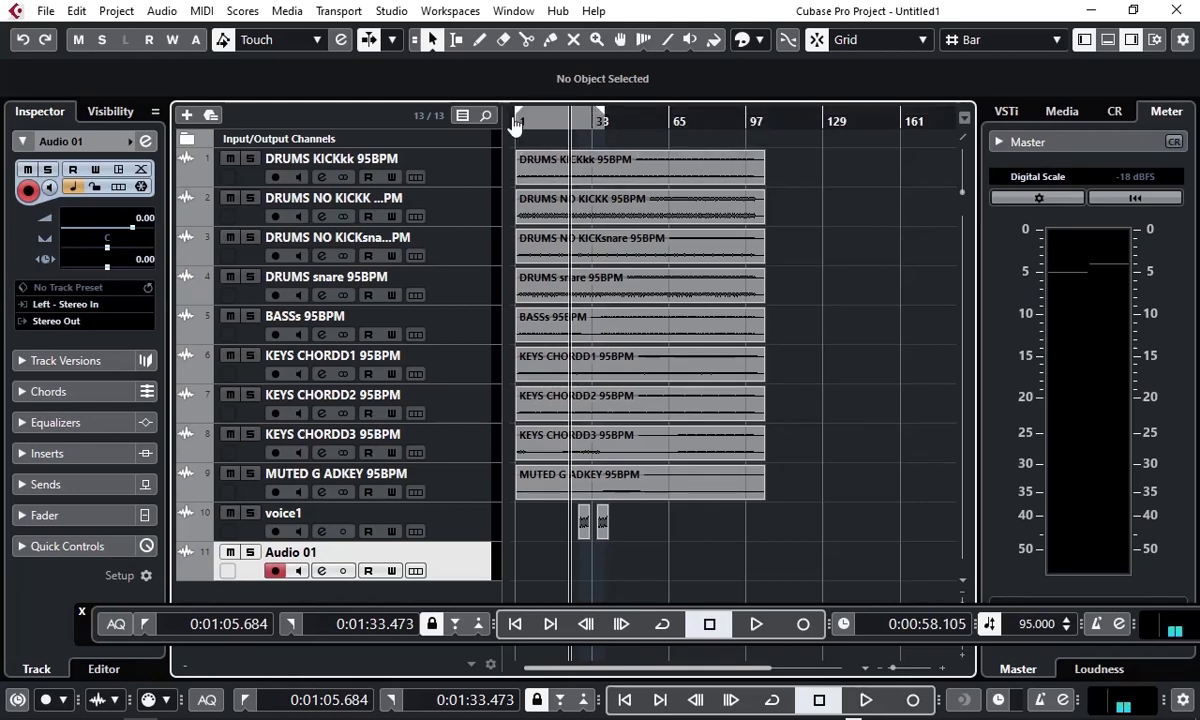
Step: Set the locators from 0:00:00.000 to 0:04:35.368 around all events and briefly play the section after bar 65
drag(518, 112, 779, 171)
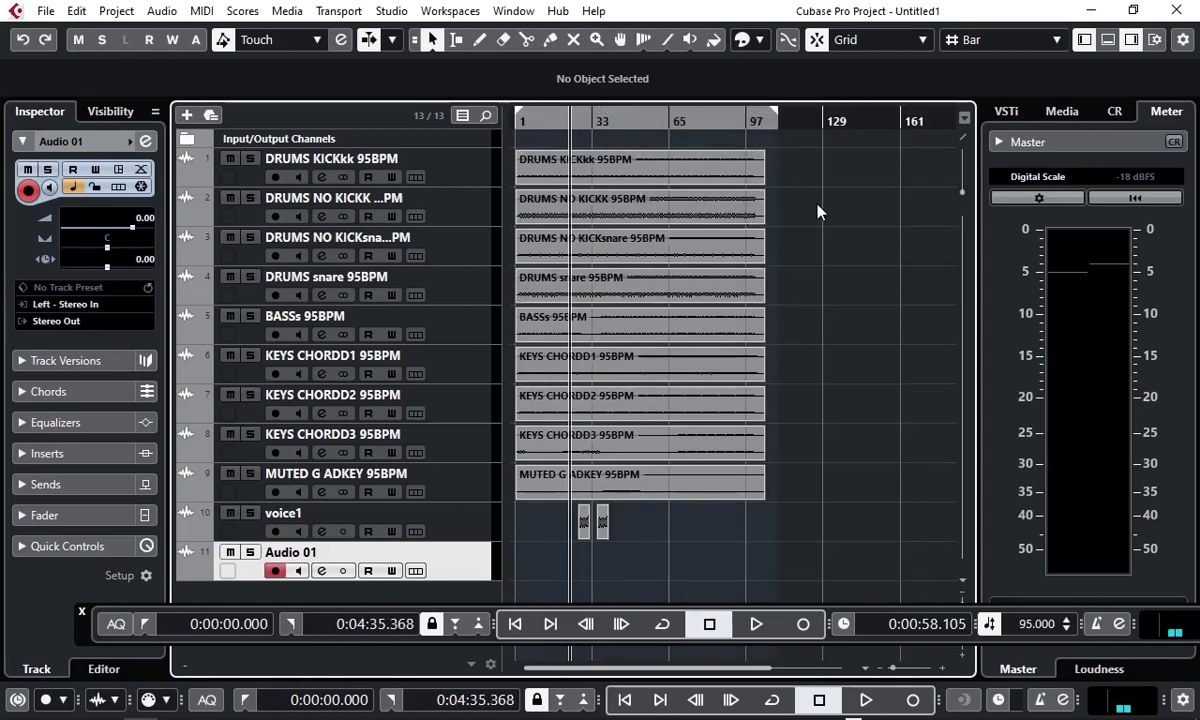
click(694, 119)
key(space)
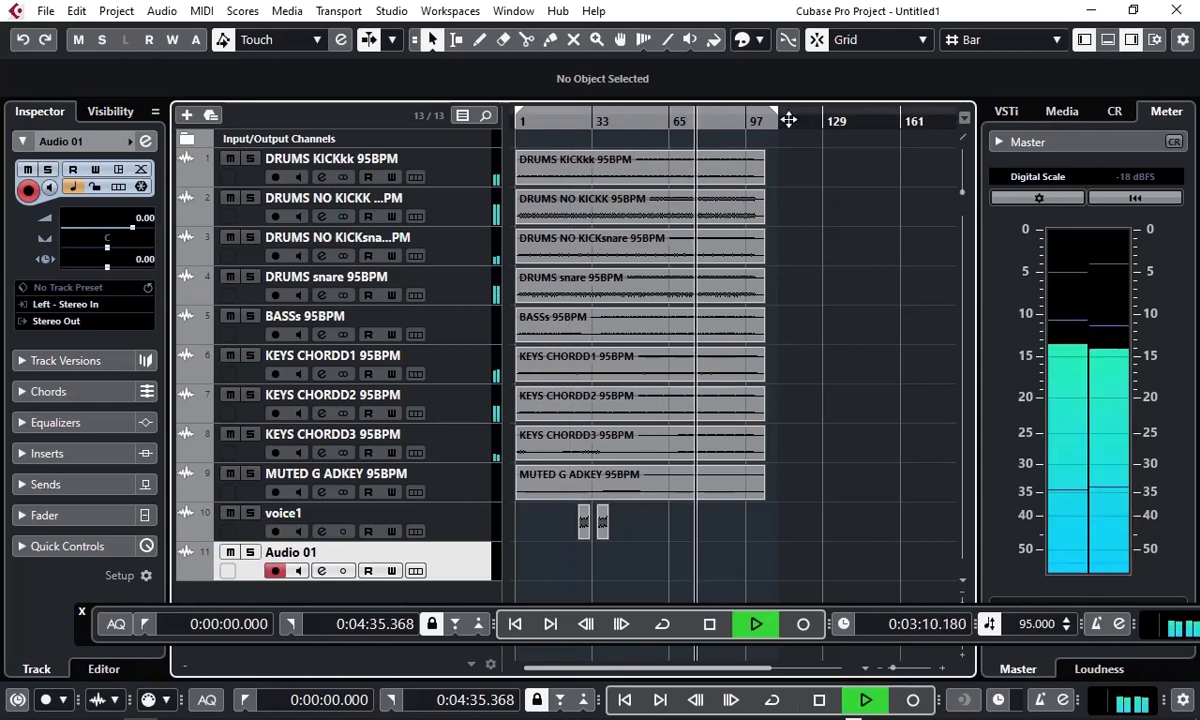
key(space)
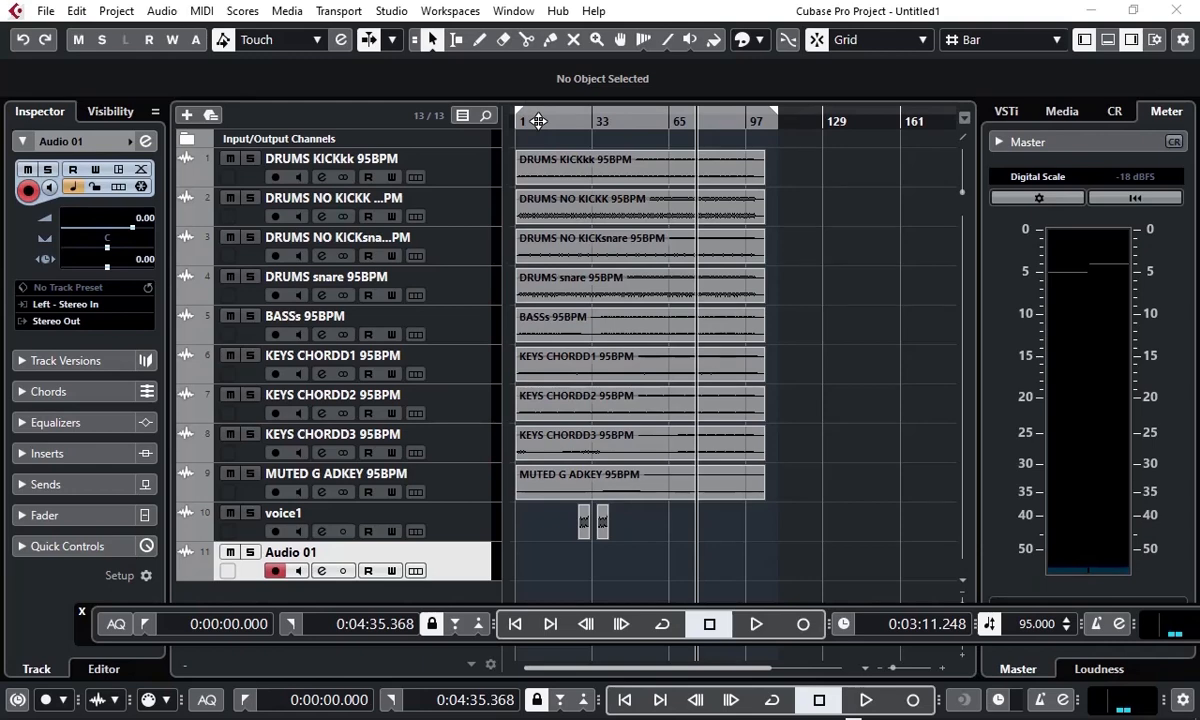
Step: Select all events in the project and open the Audio Mixdown export settings
key(ctrl+a)
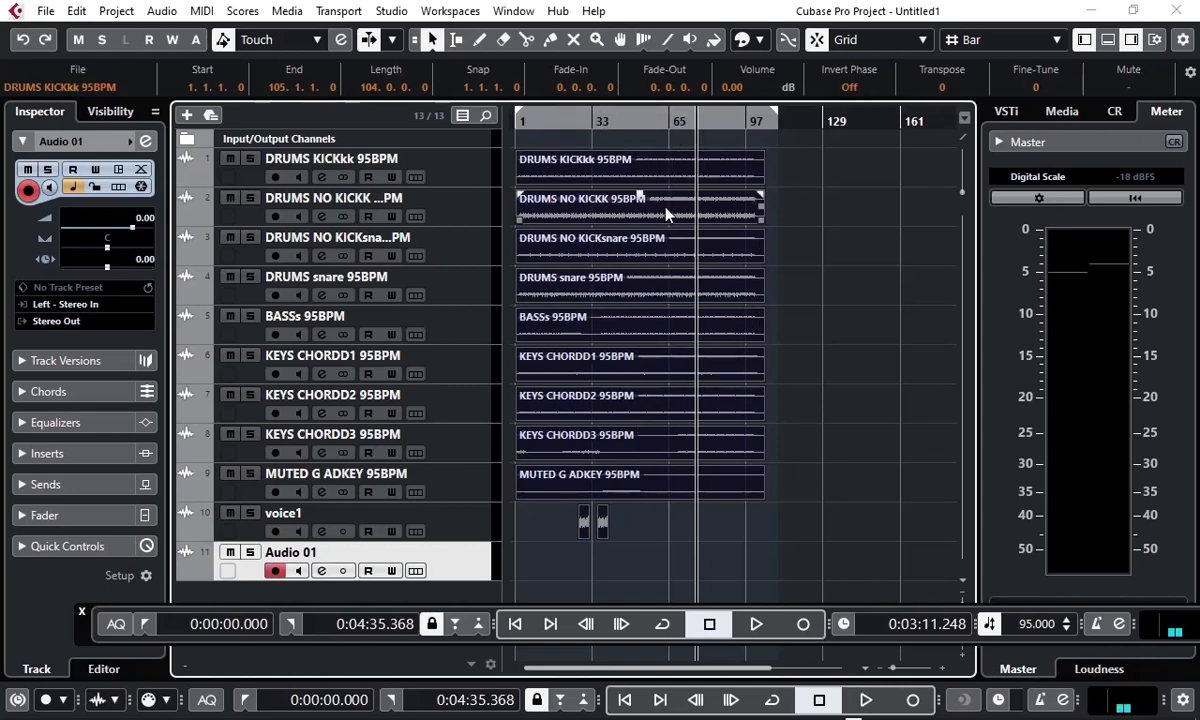
click(45, 13)
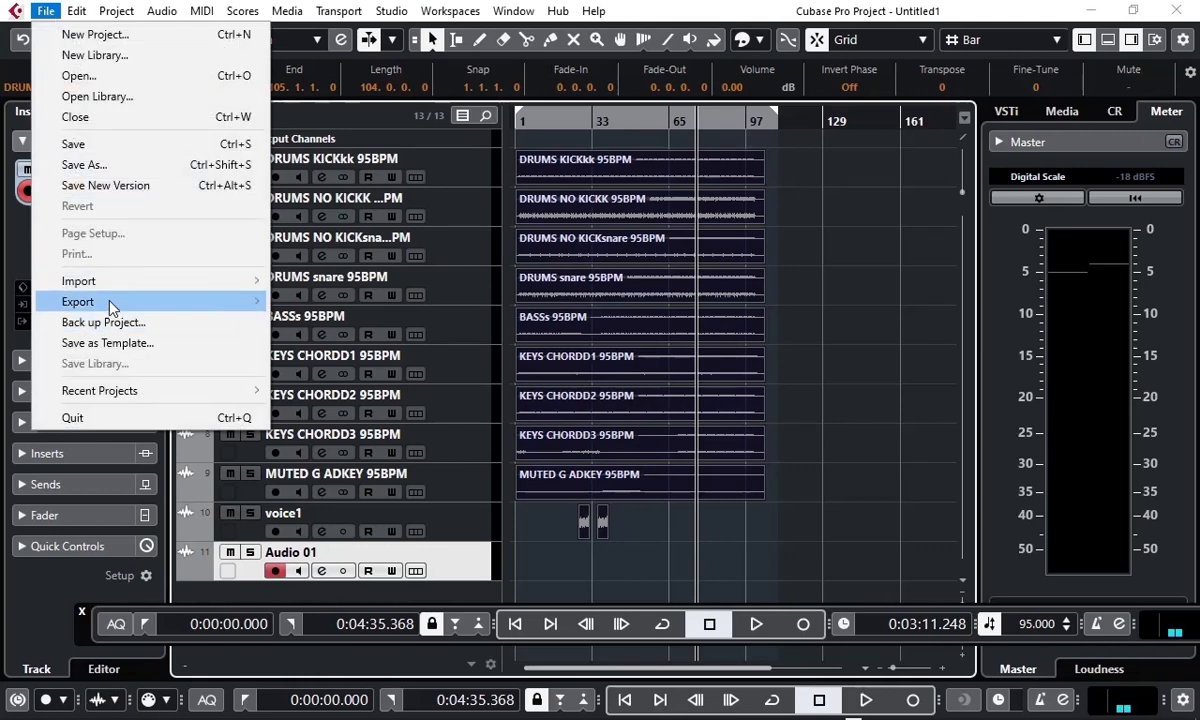
mouse_move(108, 307)
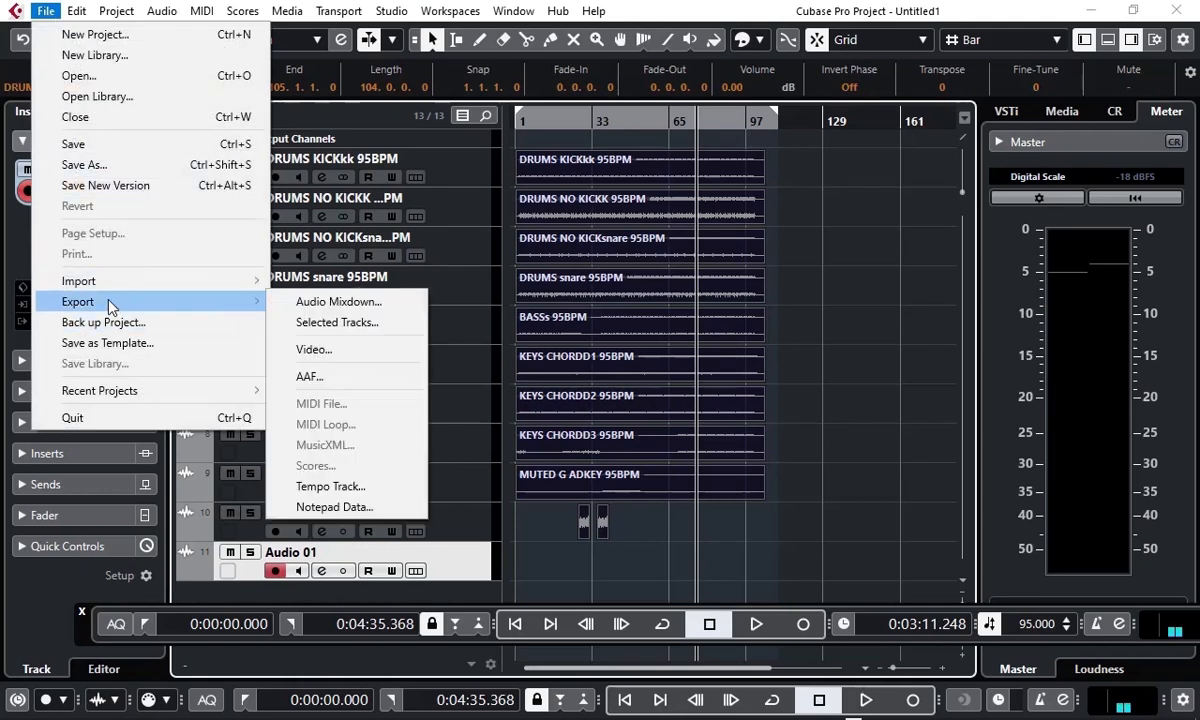
click(363, 312)
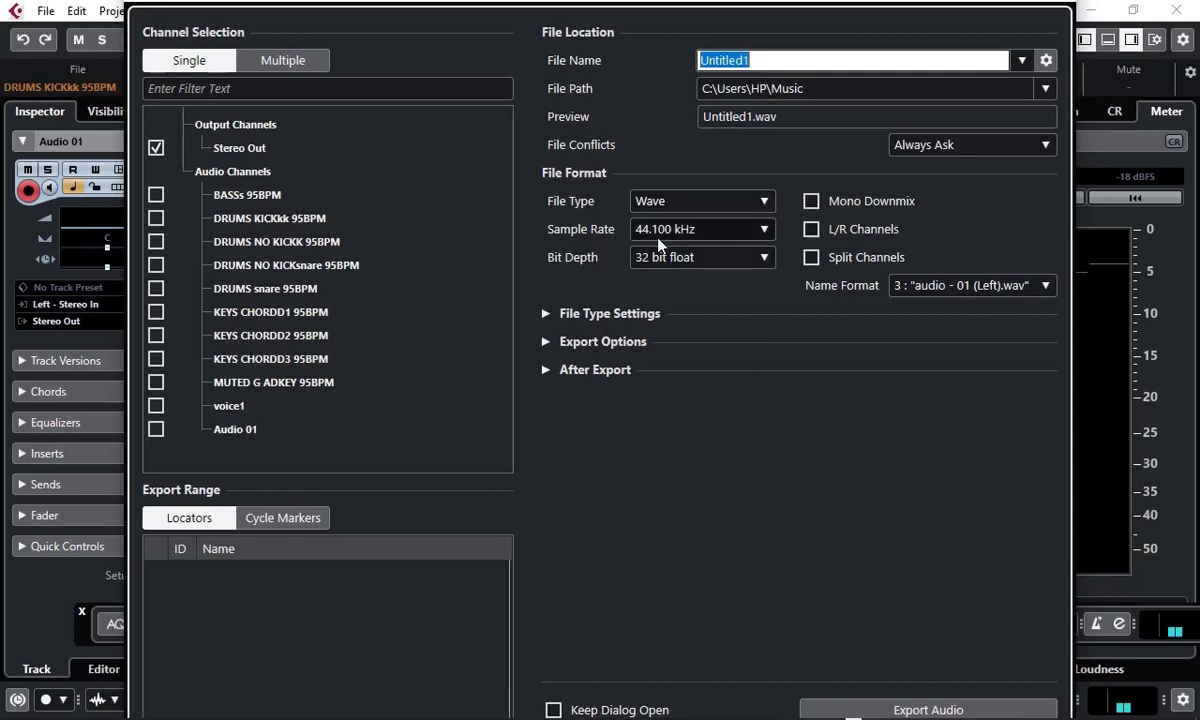
Step: Set the mixdown's bit depth to 24 bit and its sample rate to 48.000 kHz
click(757, 260)
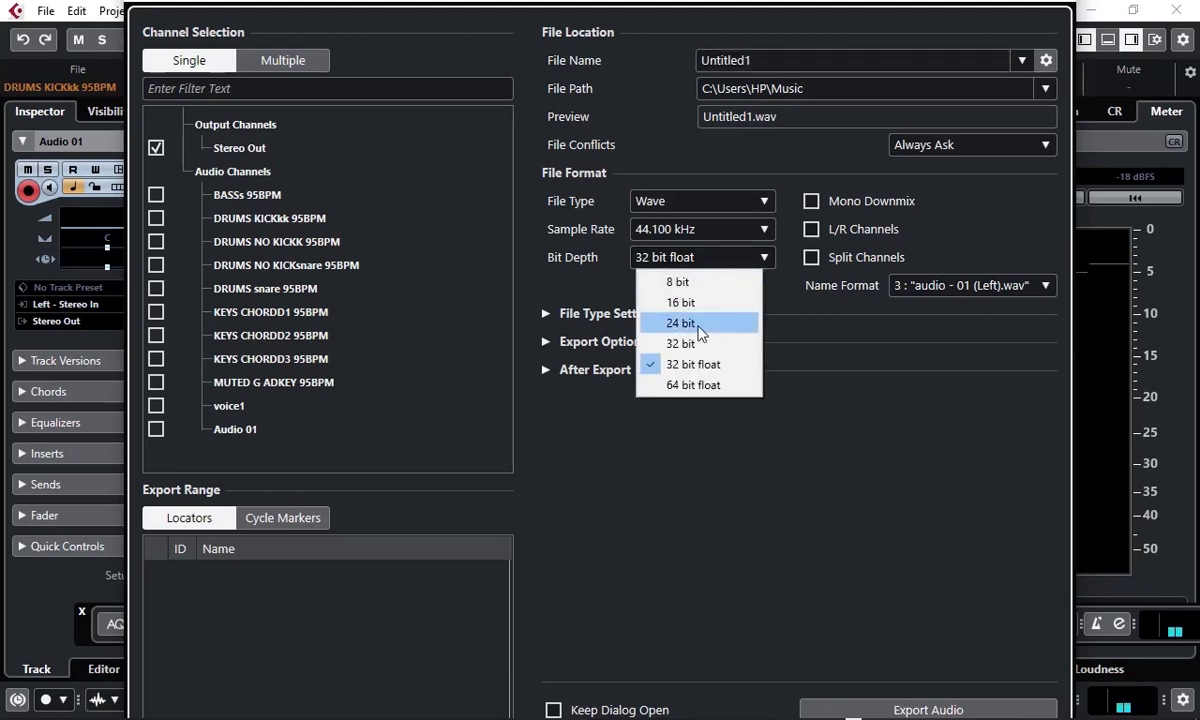
click(699, 323)
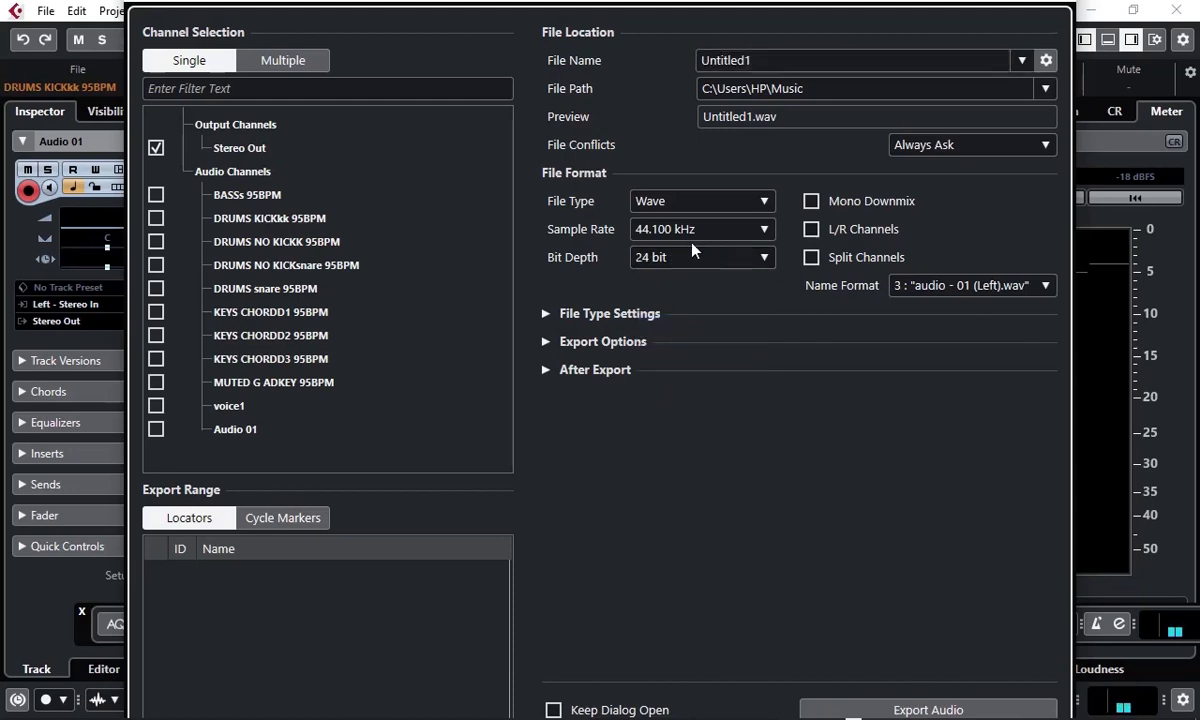
click(762, 230)
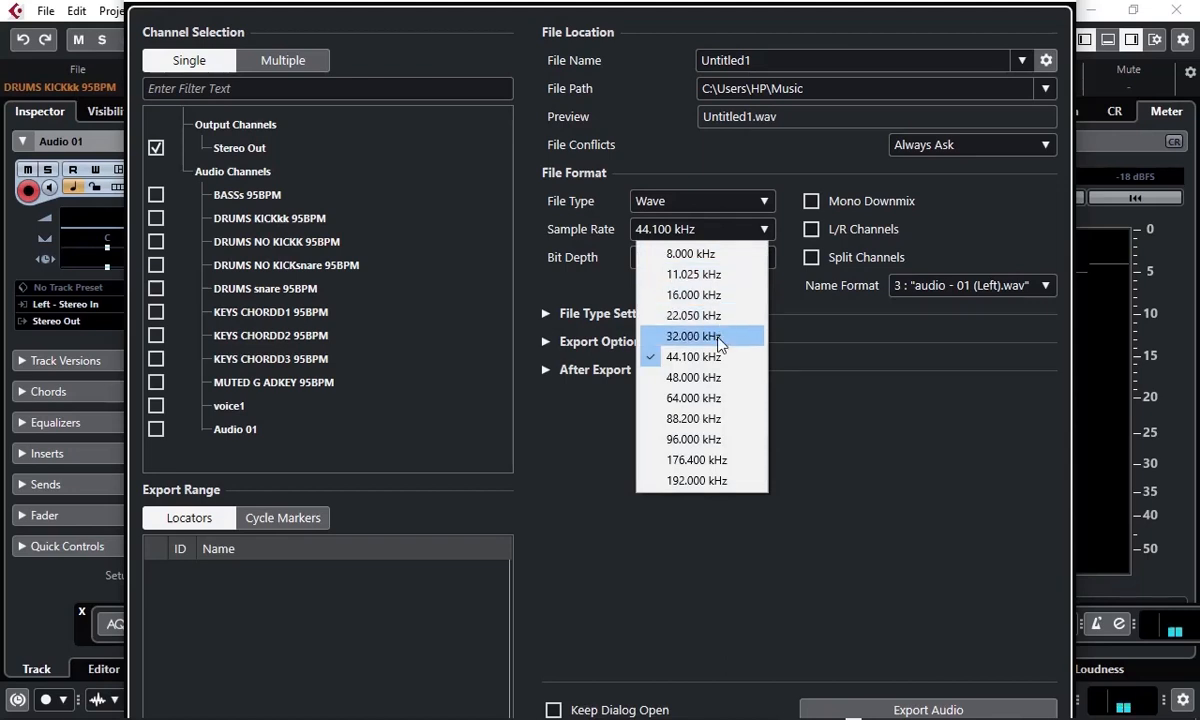
click(690, 377)
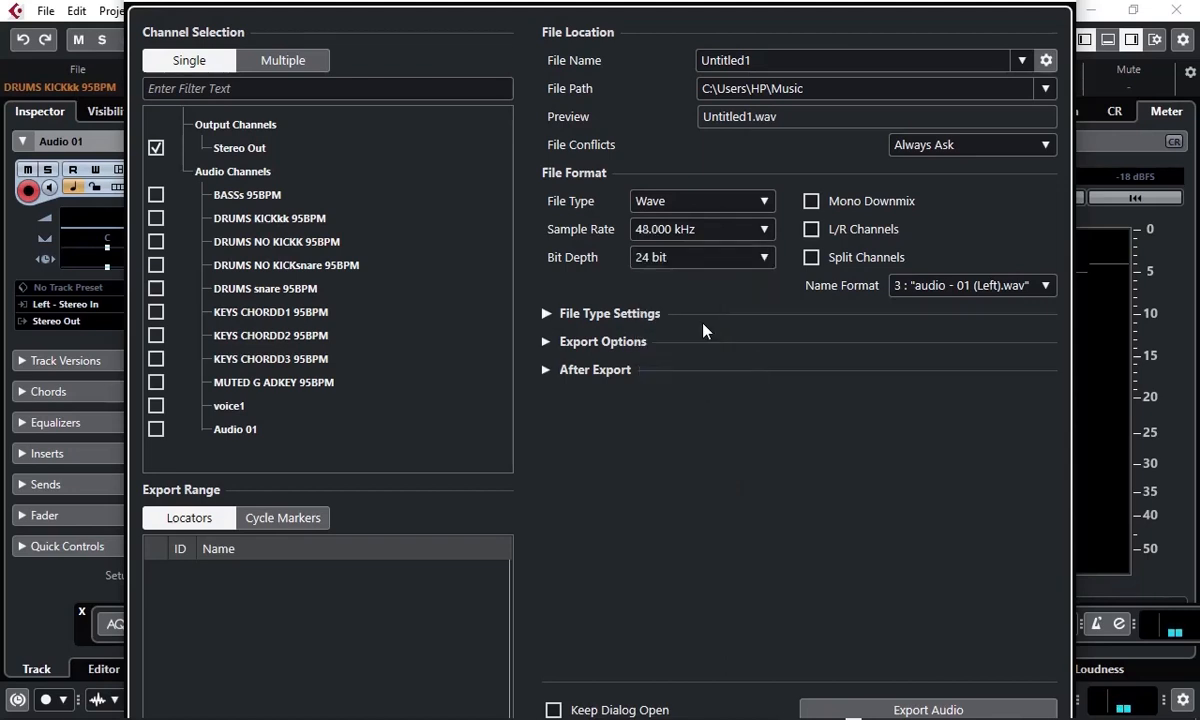
Step: Set the mixdown's sample rate to 44.100 kHz and its bit depth to 16 bit
click(757, 230)
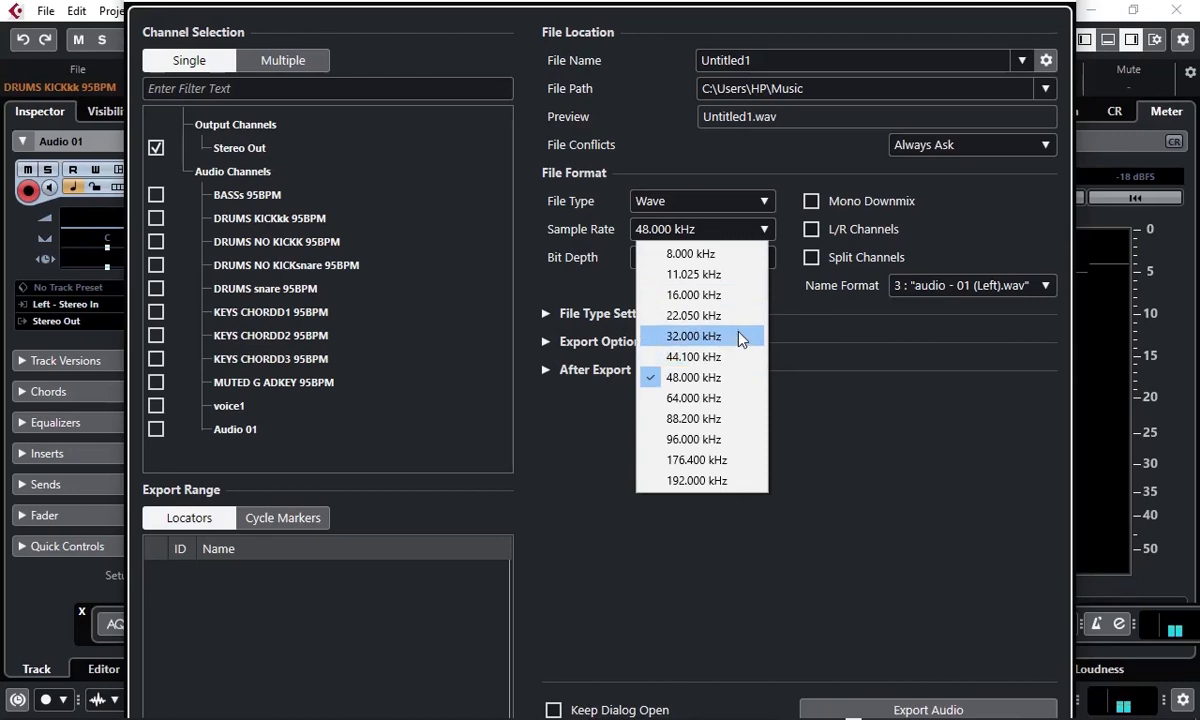
click(707, 153)
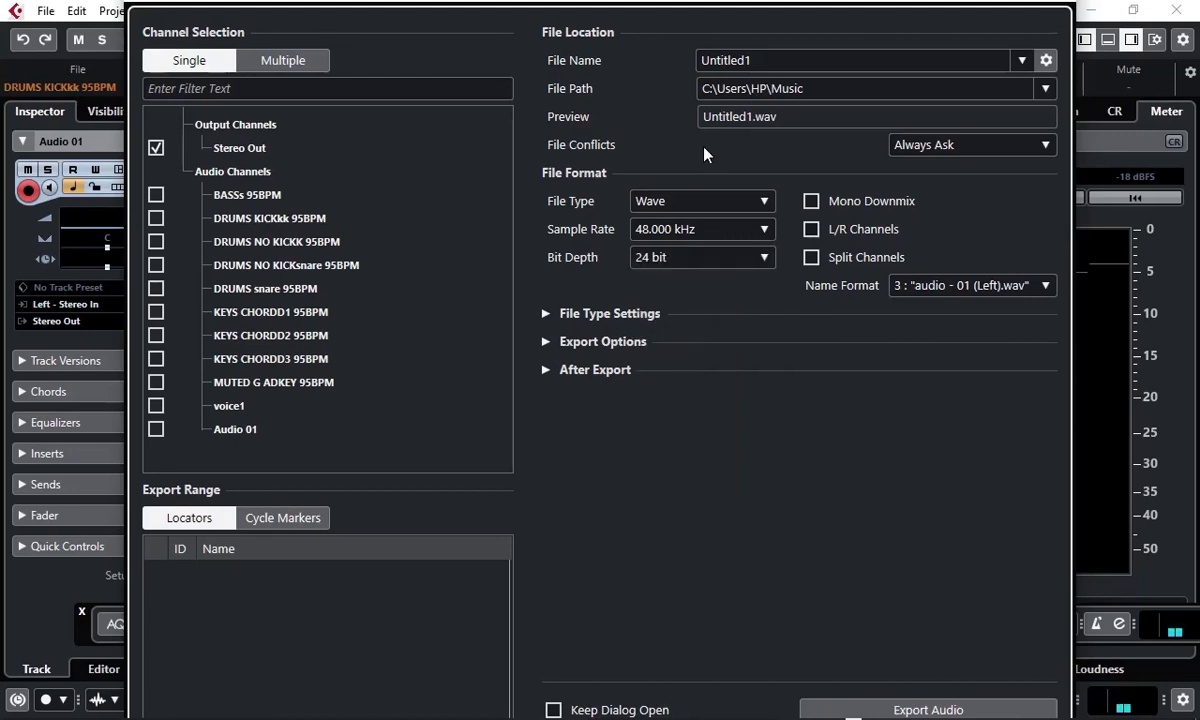
click(763, 232)
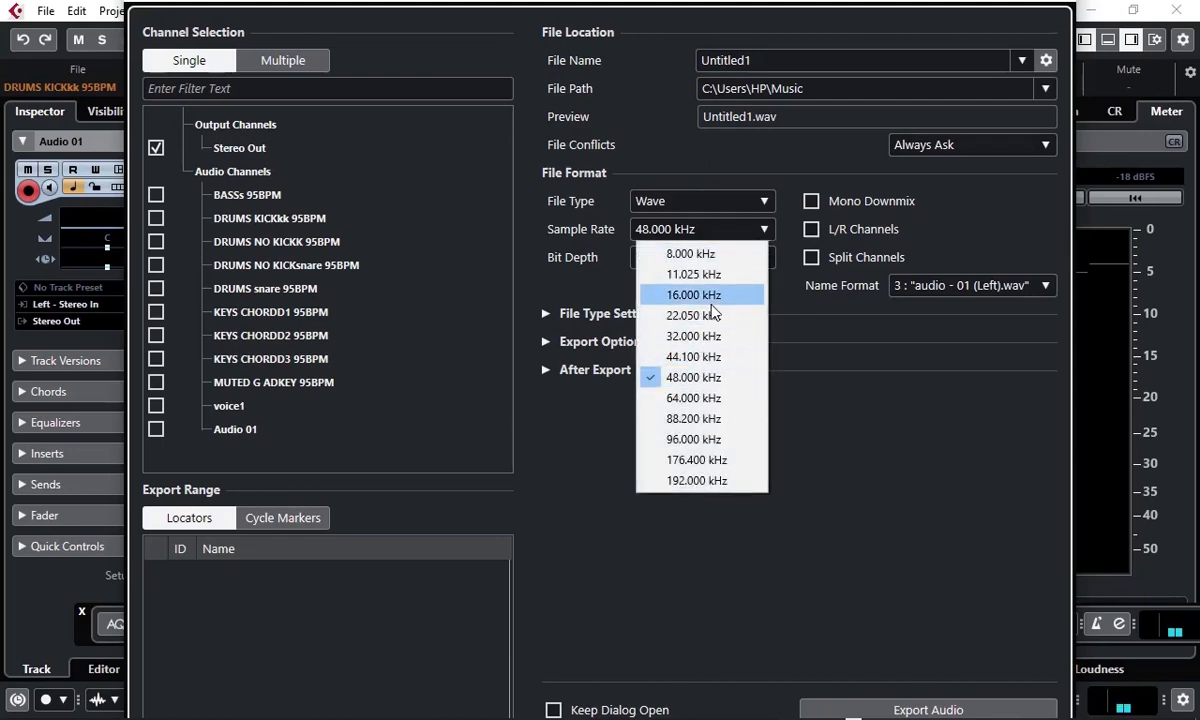
click(715, 357)
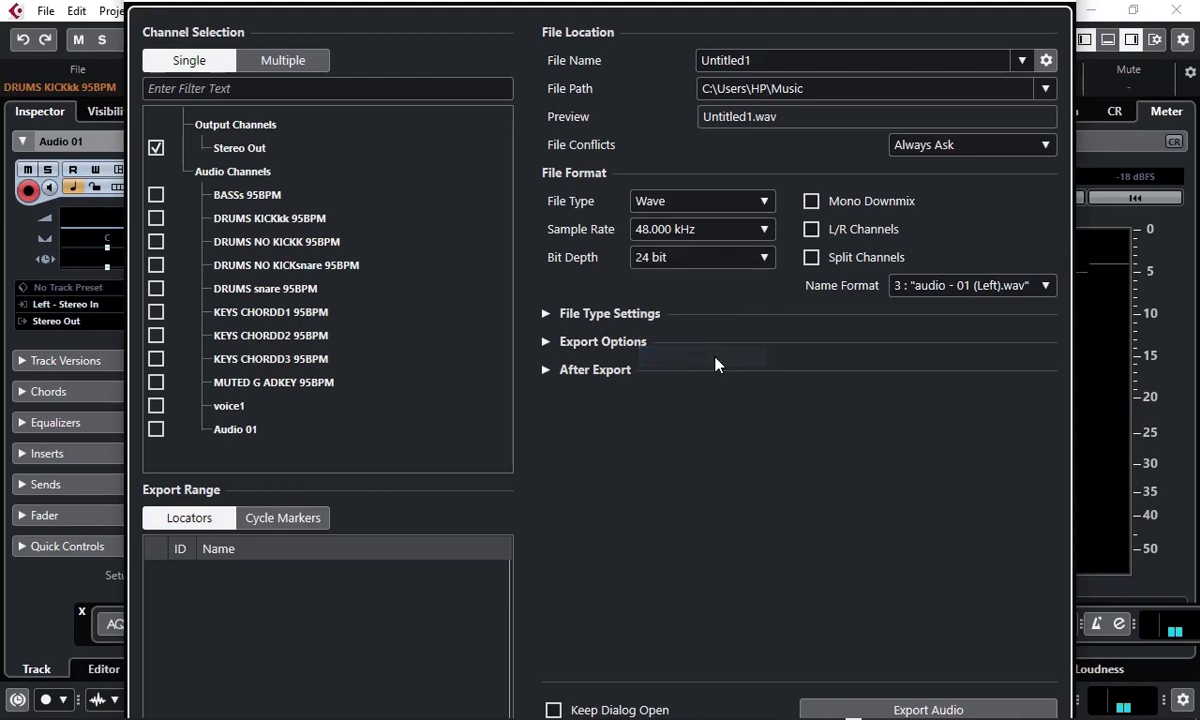
click(753, 238)
click(760, 257)
click(660, 300)
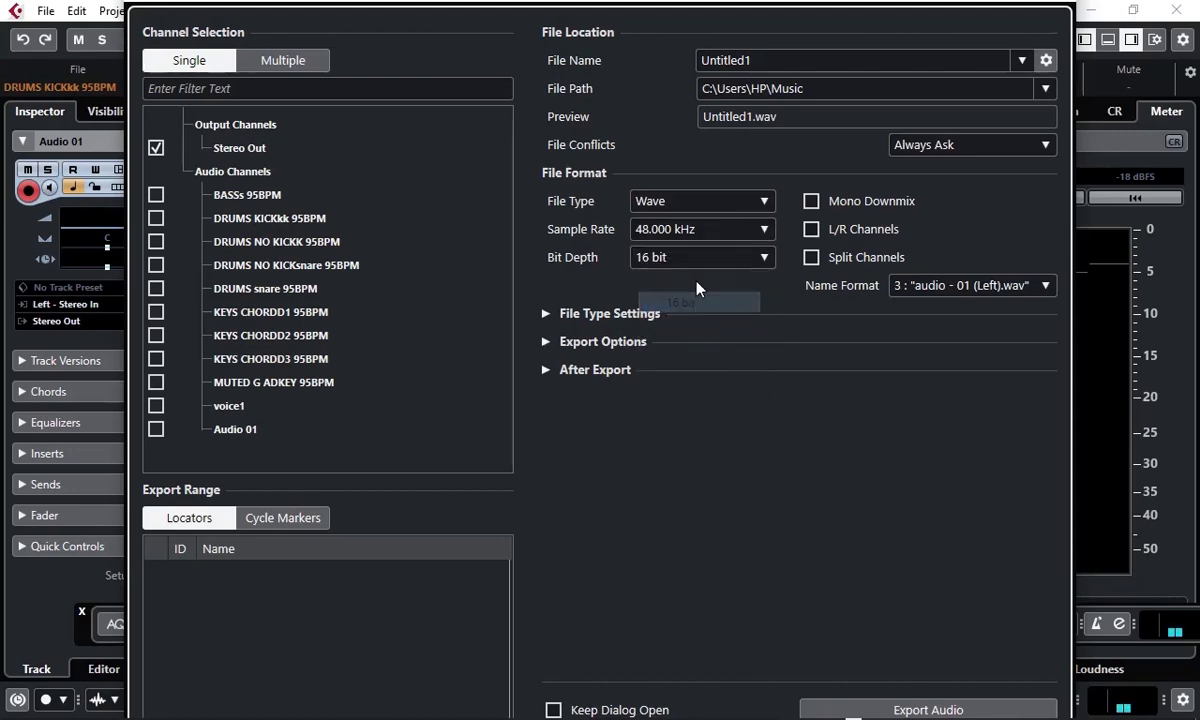
click(762, 231)
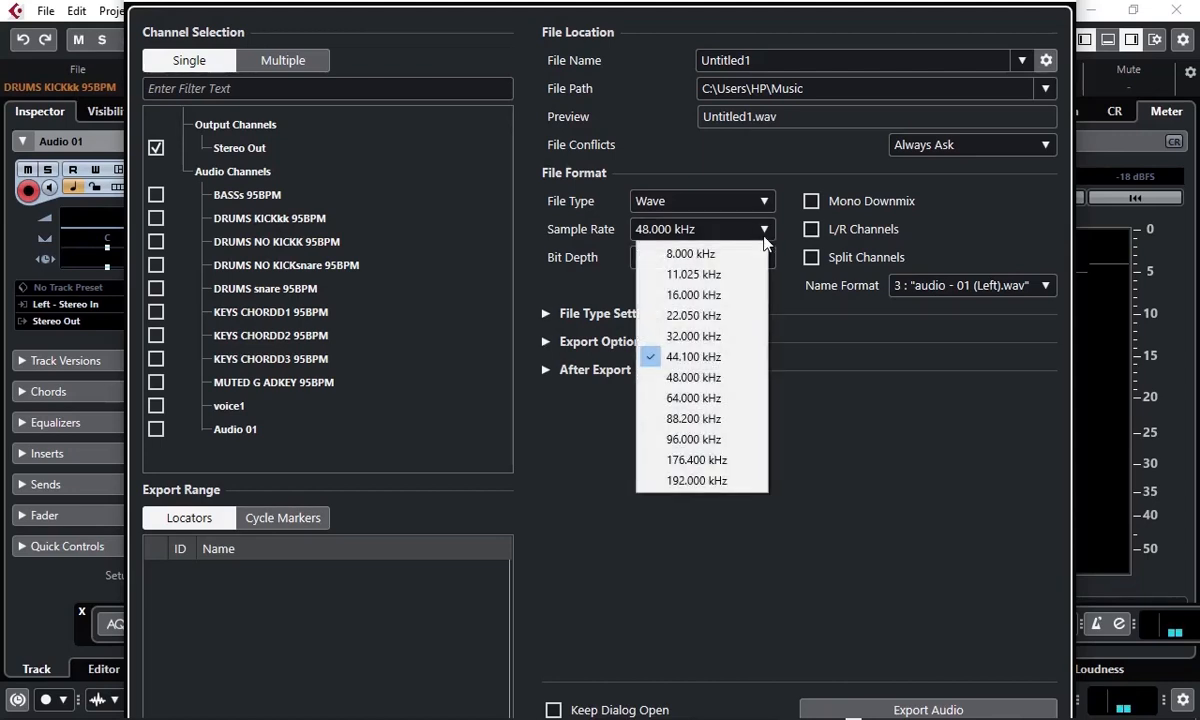
click(718, 359)
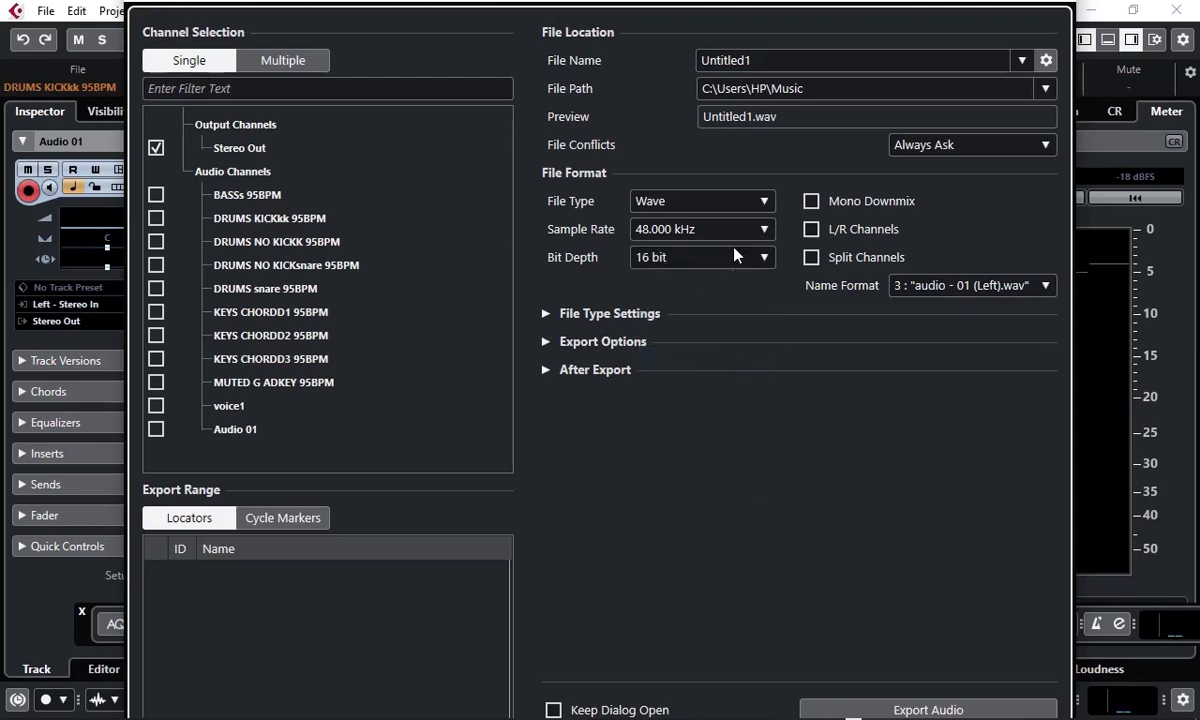
Step: Set the mixdown's sample rate to 48.000 kHz and its bit depth to 24 bit
click(764, 235)
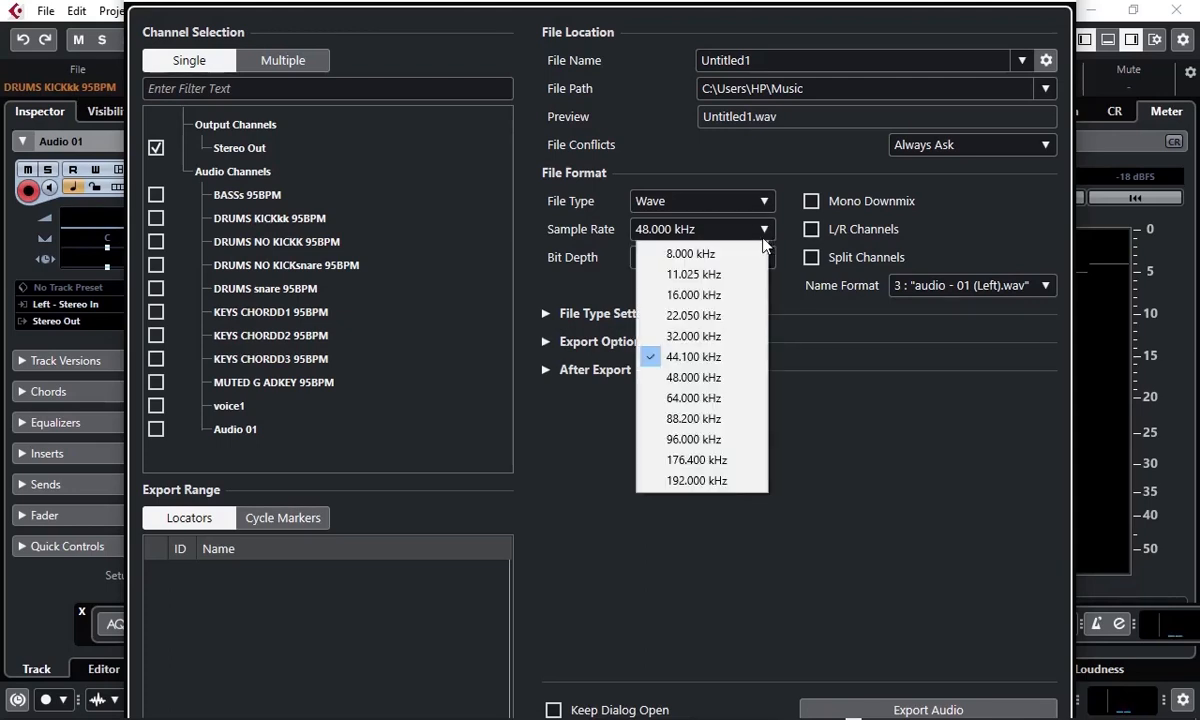
click(818, 390)
click(758, 229)
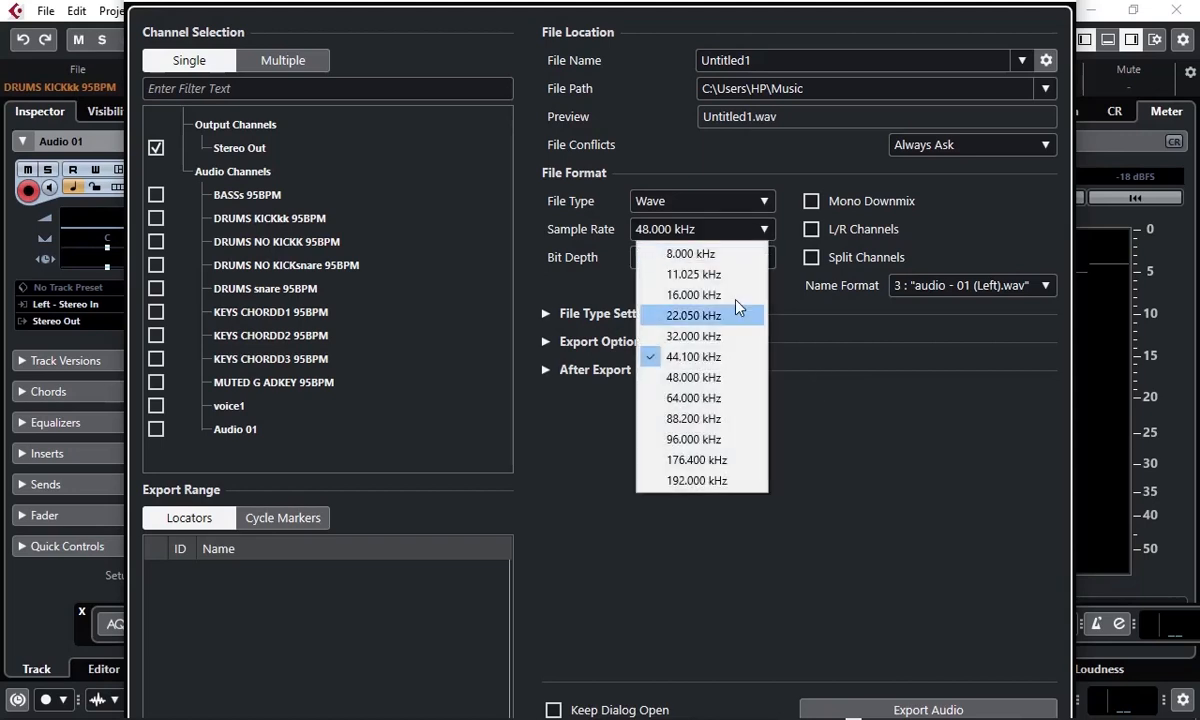
click(695, 377)
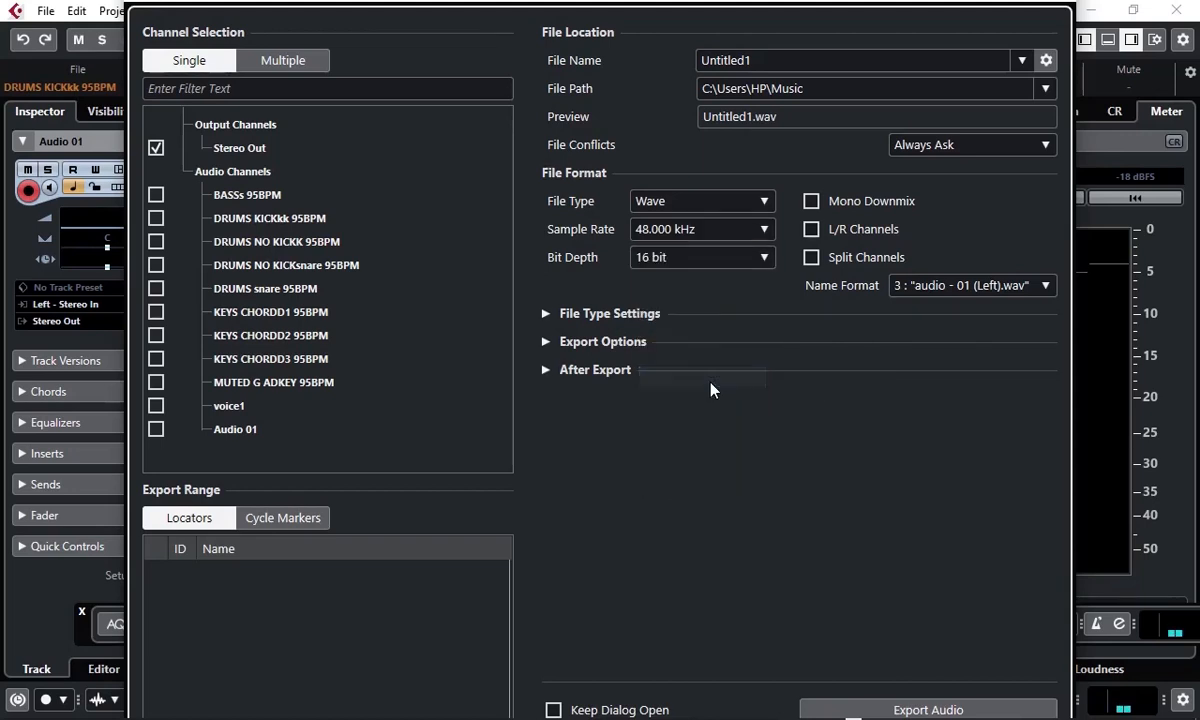
click(712, 259)
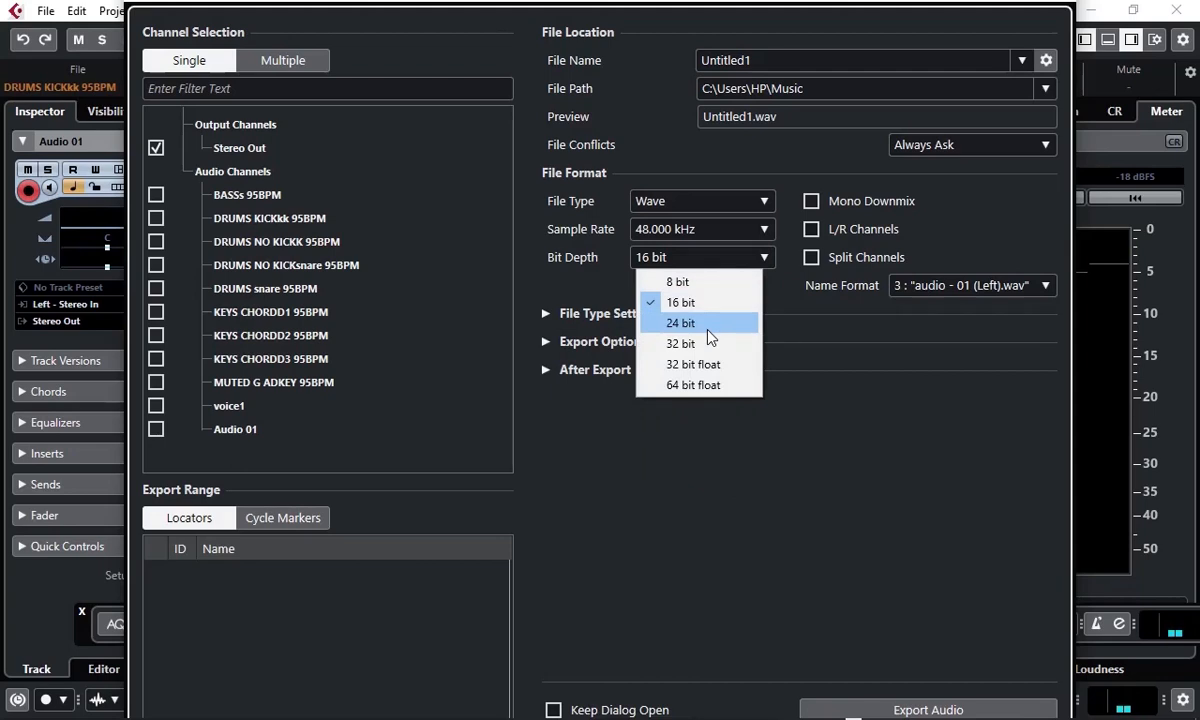
click(674, 325)
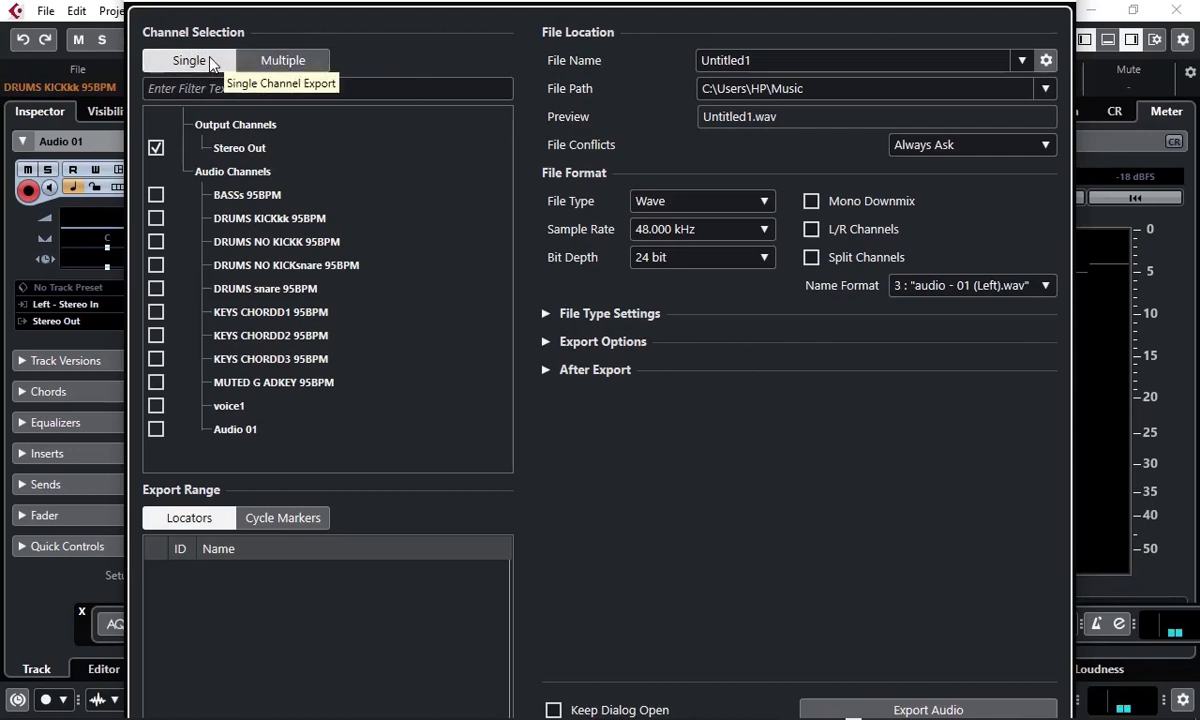
Step: Compare the Single and Multiple channel selection modes for the export and leave the mode on Multiple
click(283, 62)
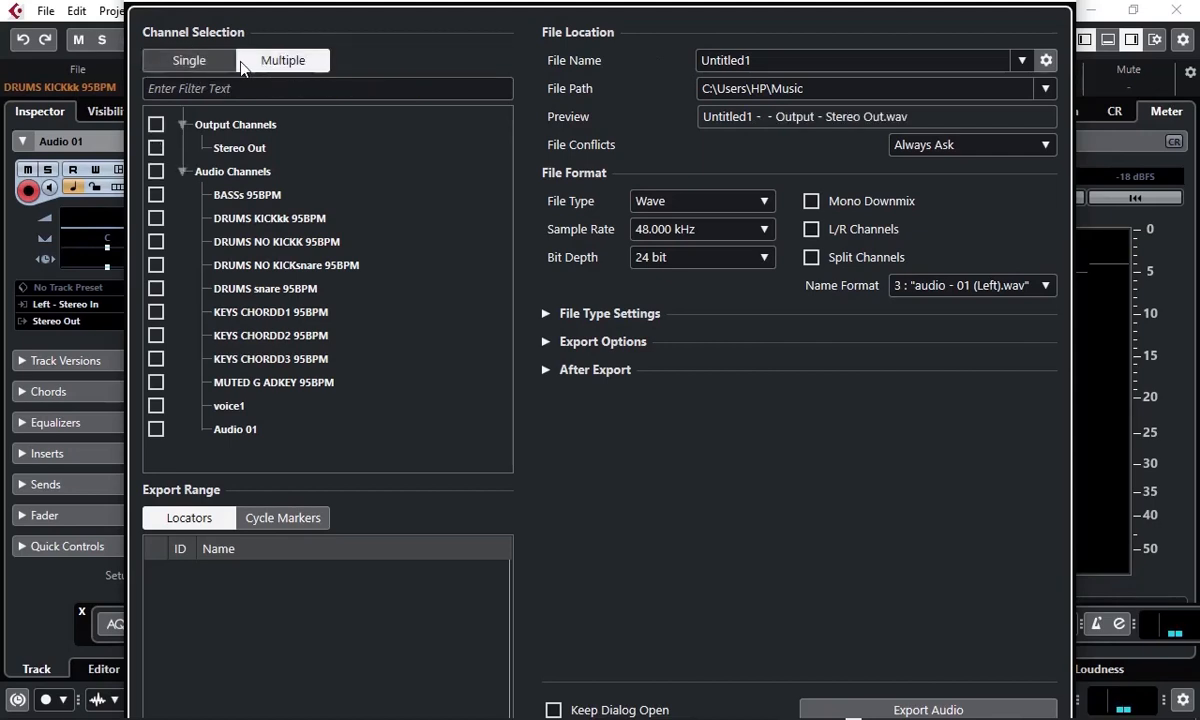
click(183, 64)
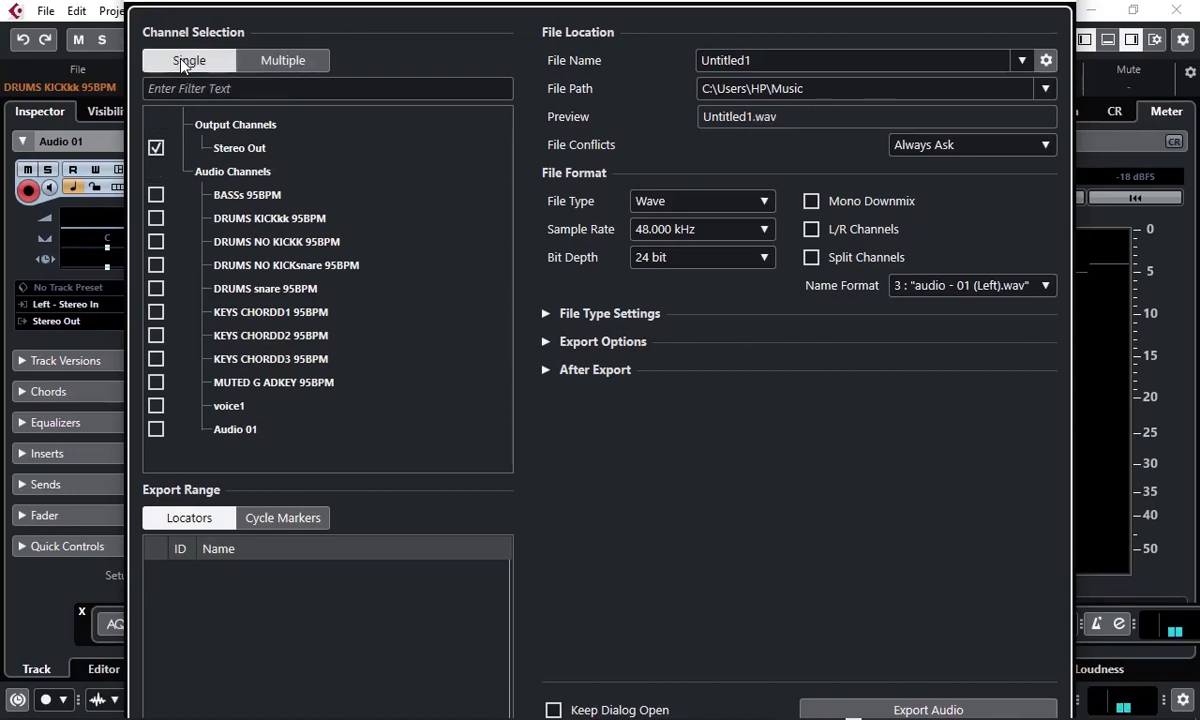
click(297, 64)
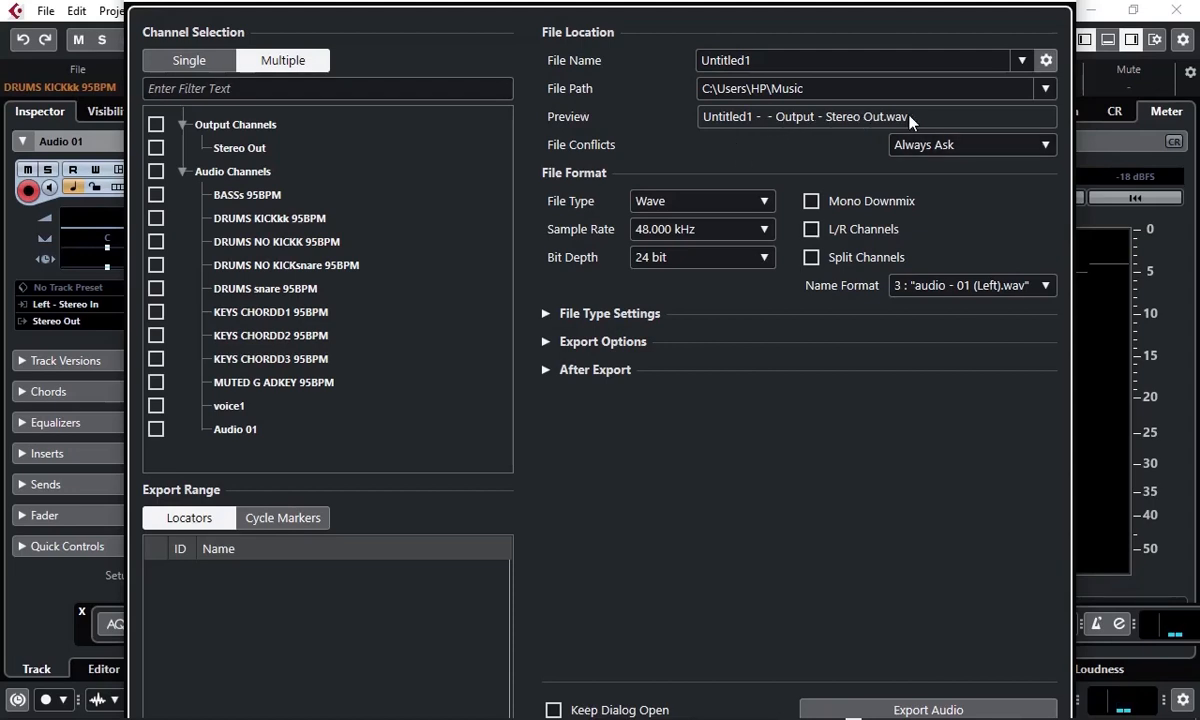
click(193, 63)
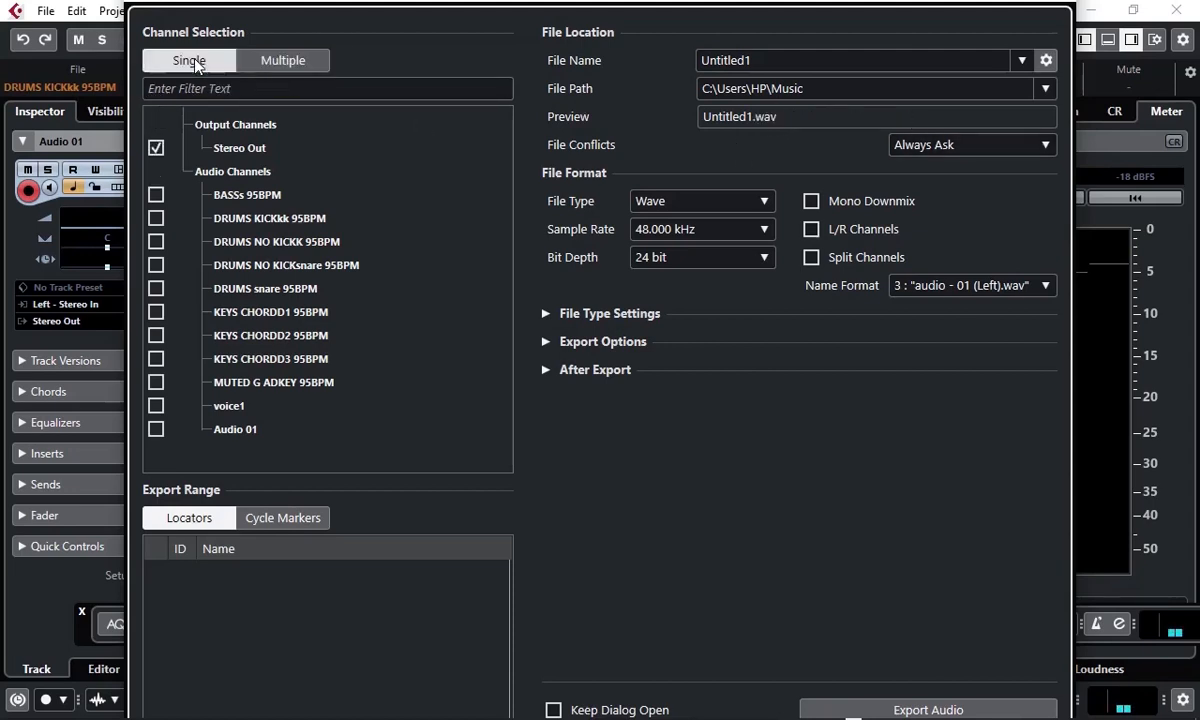
click(292, 67)
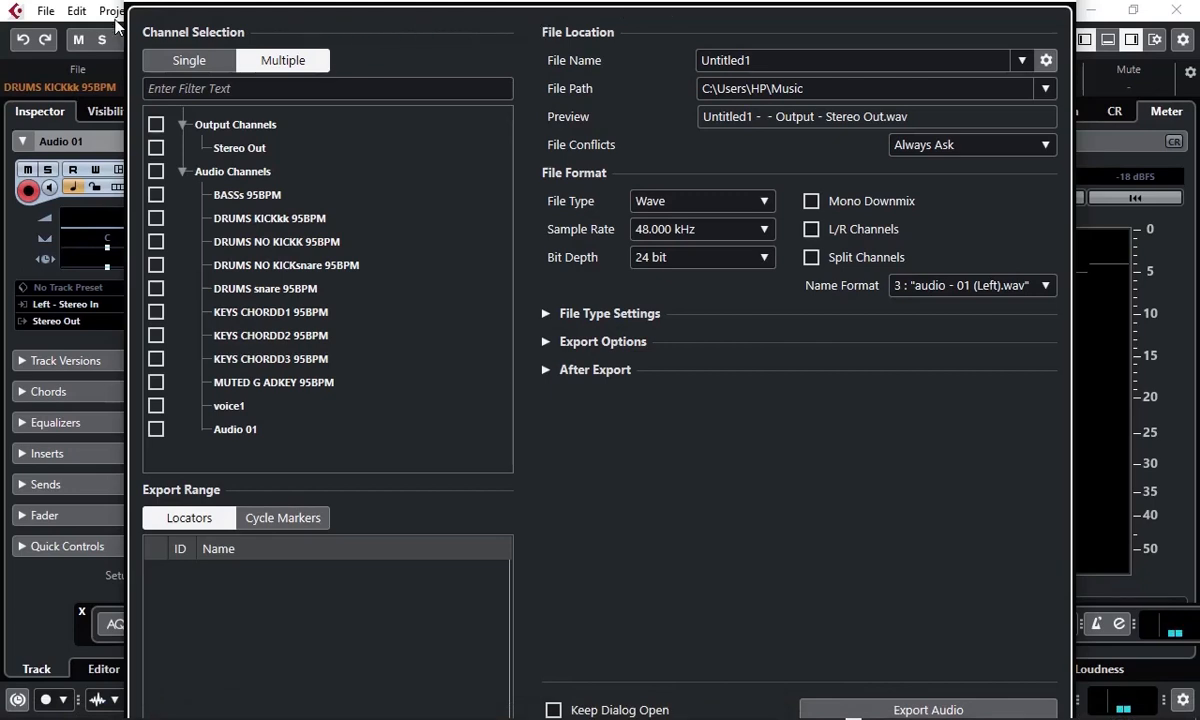
Step: Narrow and shorten the Export Audio Mixdown window and move it to fit on screen above the transport bar
drag(128, 92, 343, 92)
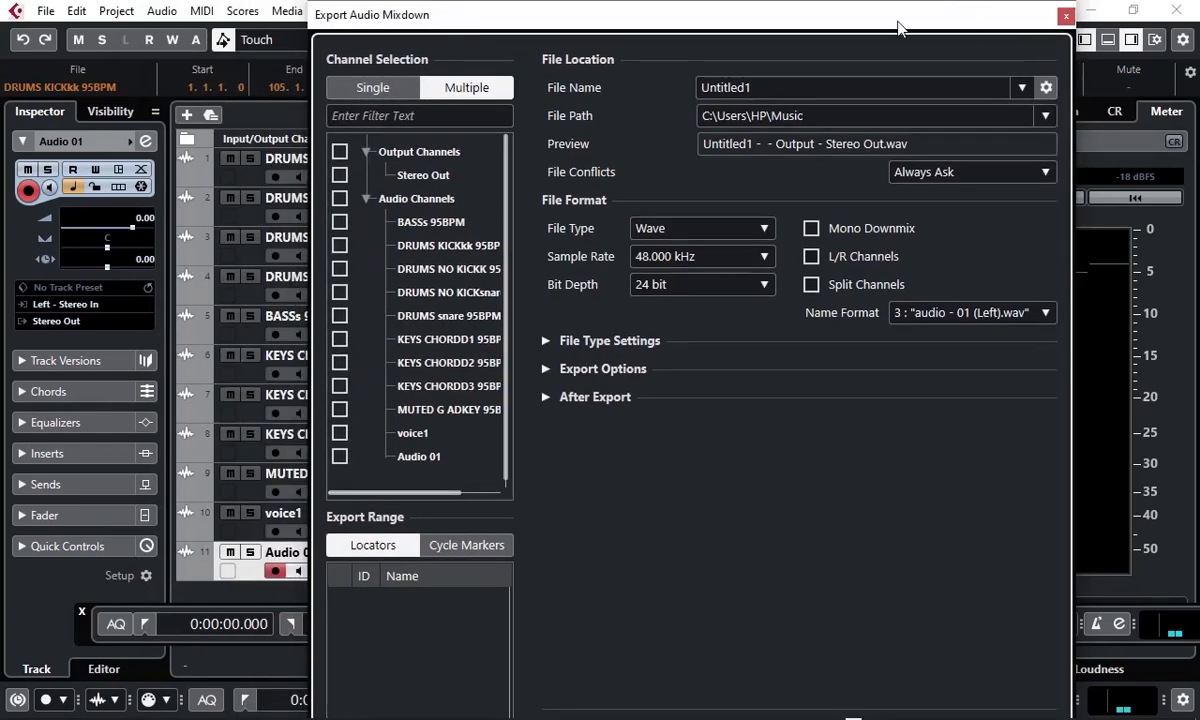
drag(861, 27, 787, 3)
drag(204, 15, 290, 254)
drag(604, 262, 632, 24)
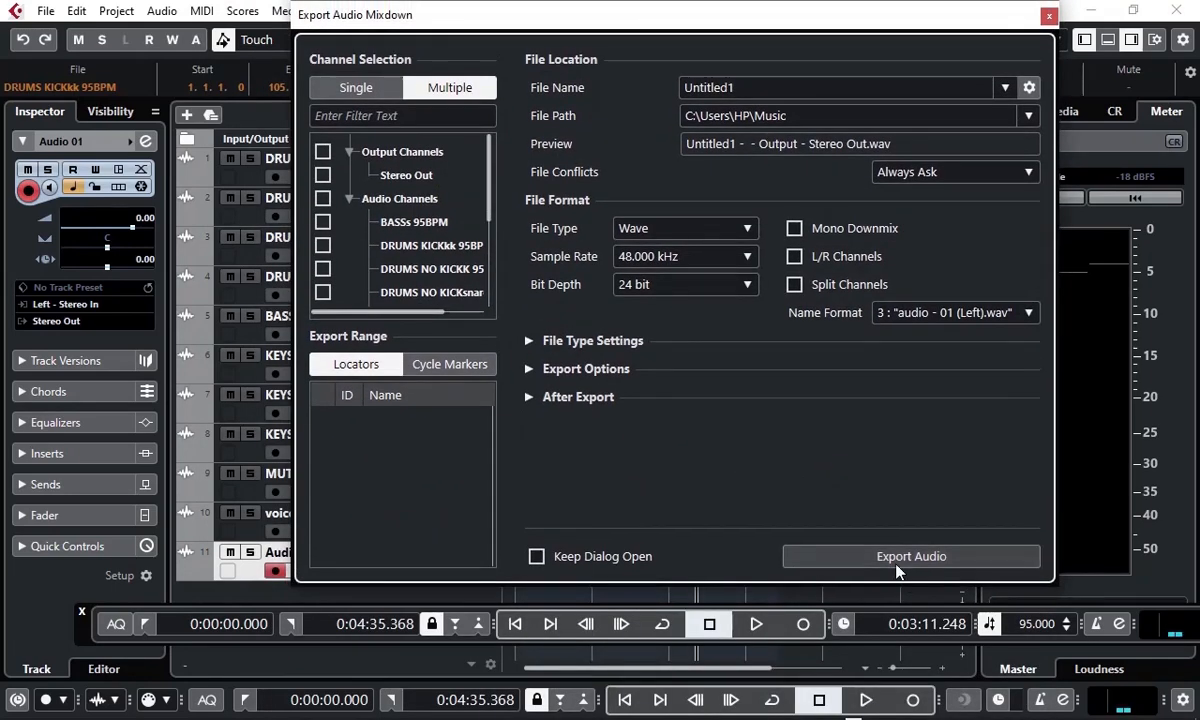